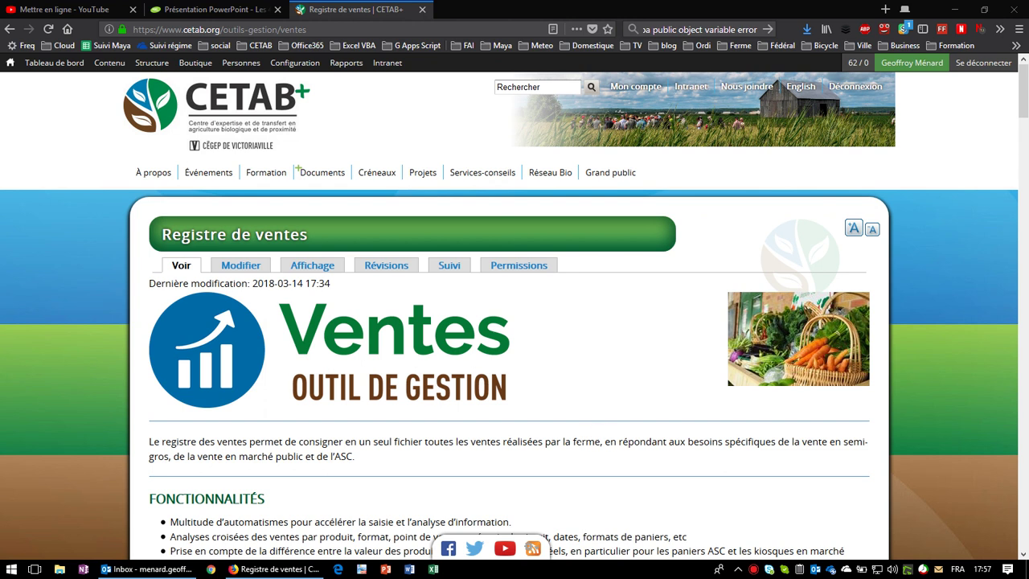
Step: Scroll down the Registre de ventes page to the Téléchargements list showing the v 0.97 link
{"action": "scroll", "coordinate": [534, 431], "scroll_direction": "down", "scroll_amount": 5}
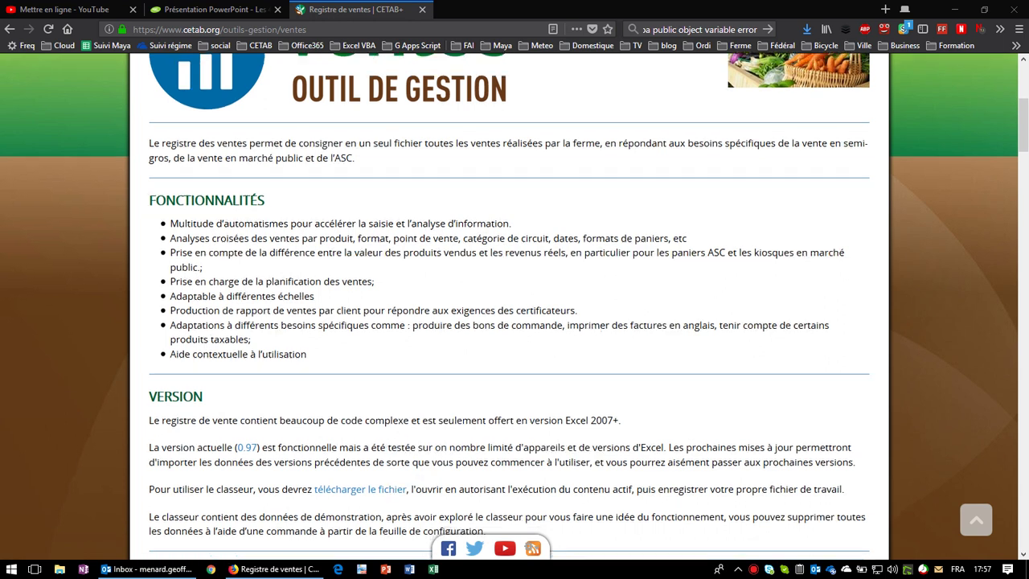
{"action": "scroll", "coordinate": [514, 322], "scroll_direction": "down", "scroll_amount": 4}
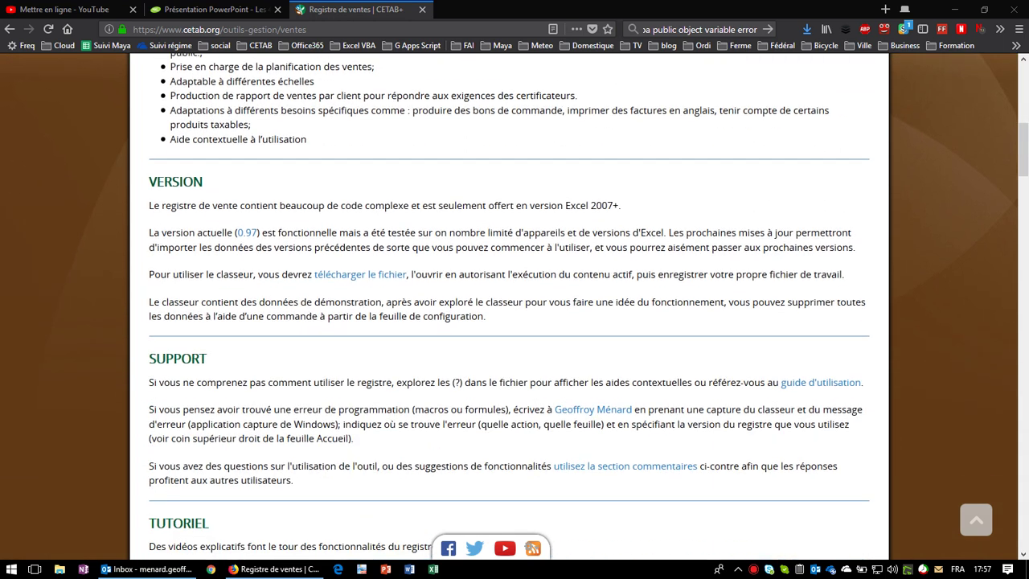
{"action": "scroll", "coordinate": [515, 322], "scroll_direction": "down", "scroll_amount": 3}
{"action": "scroll", "coordinate": [514, 321], "scroll_direction": "down", "scroll_amount": 6}
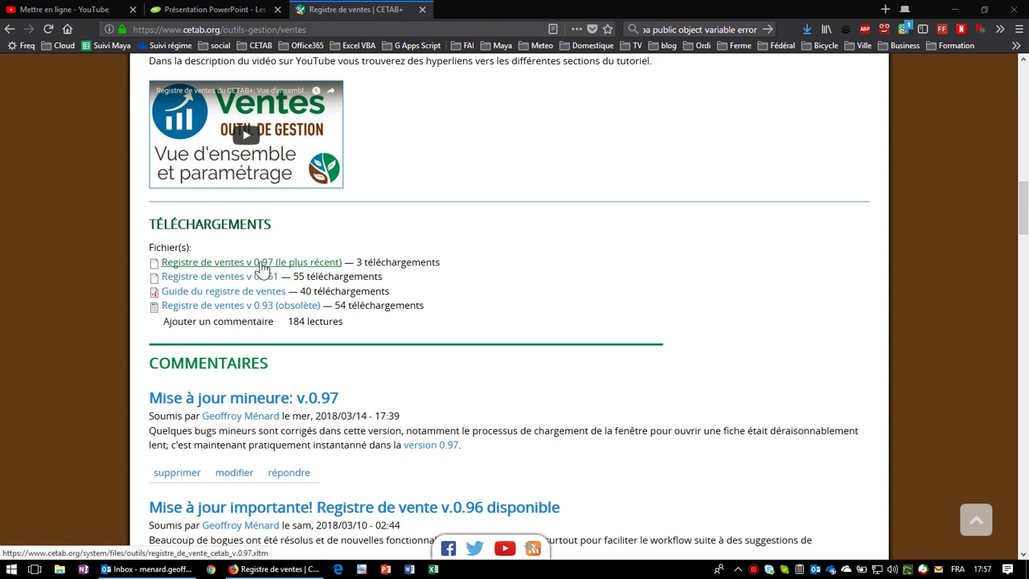
Step: Download Registre de ventes v 0.97 (le plus récent) and open it directly in Microsoft Excel
{"action": "left_click", "coordinate": [259, 266]}
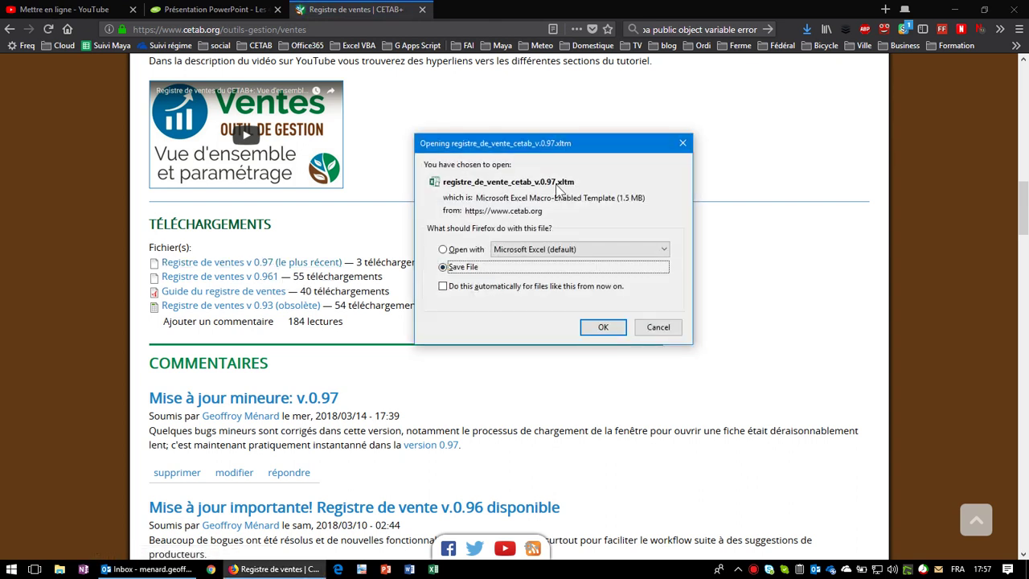
{"action": "left_click", "coordinate": [464, 251]}
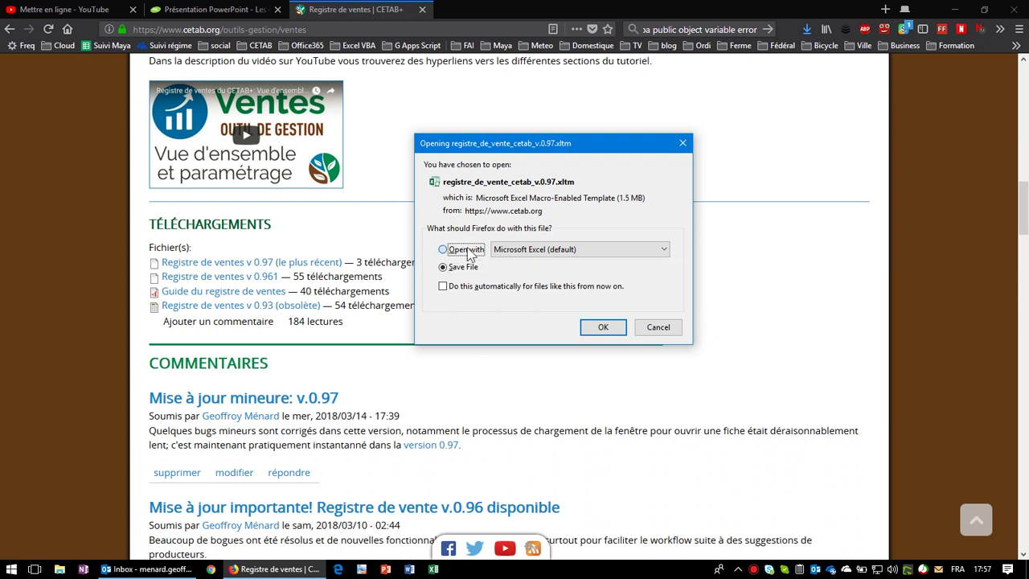
{"action": "left_click", "coordinate": [603, 327]}
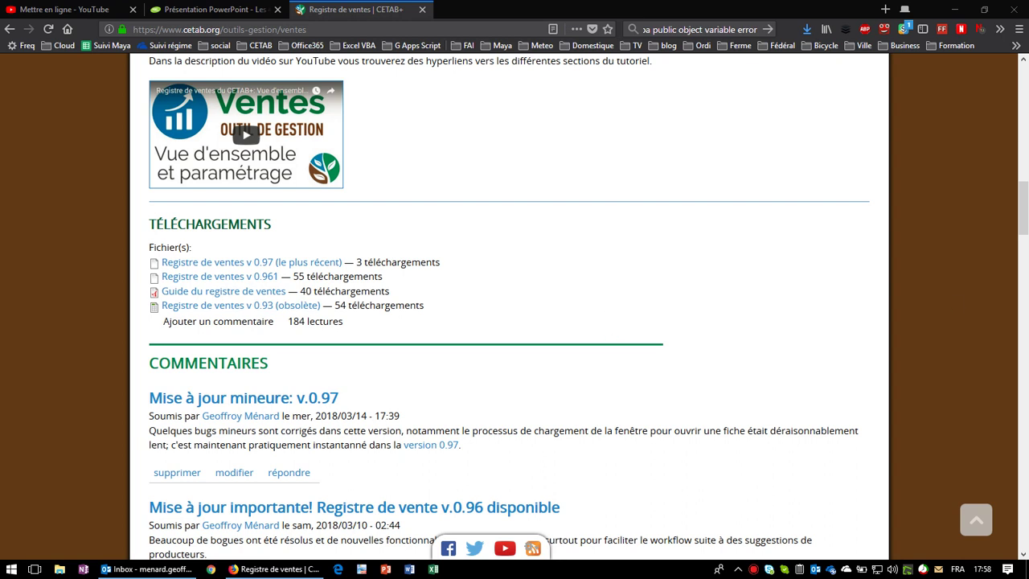
{"action": "left_click_drag", "start_coordinate": [703, 211], "coordinate": [517, 211]}
Step: Maximize the workbook, enable its macros, and cancel the 'Ouverture du modèle' save-copy prompt
{"action": "left_click_drag", "start_coordinate": [509, 246], "coordinate": [509, 6]}
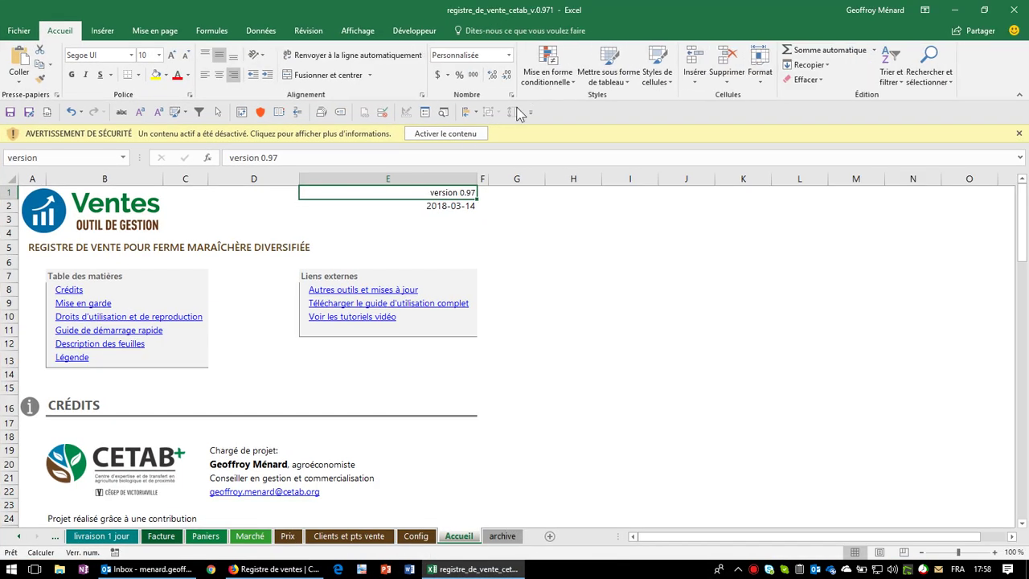
{"action": "left_click", "coordinate": [464, 142]}
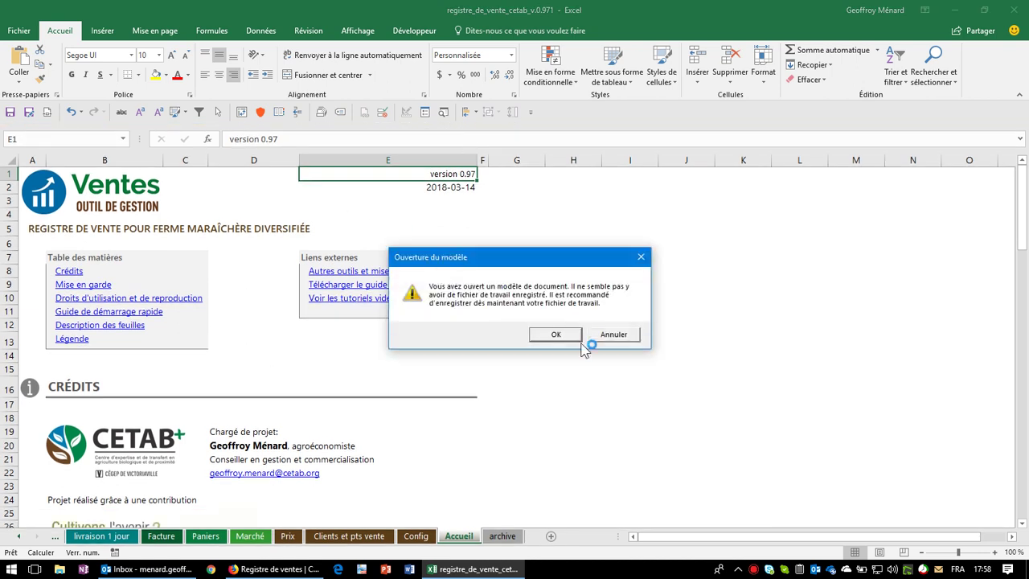
{"action": "left_click", "coordinate": [613, 337]}
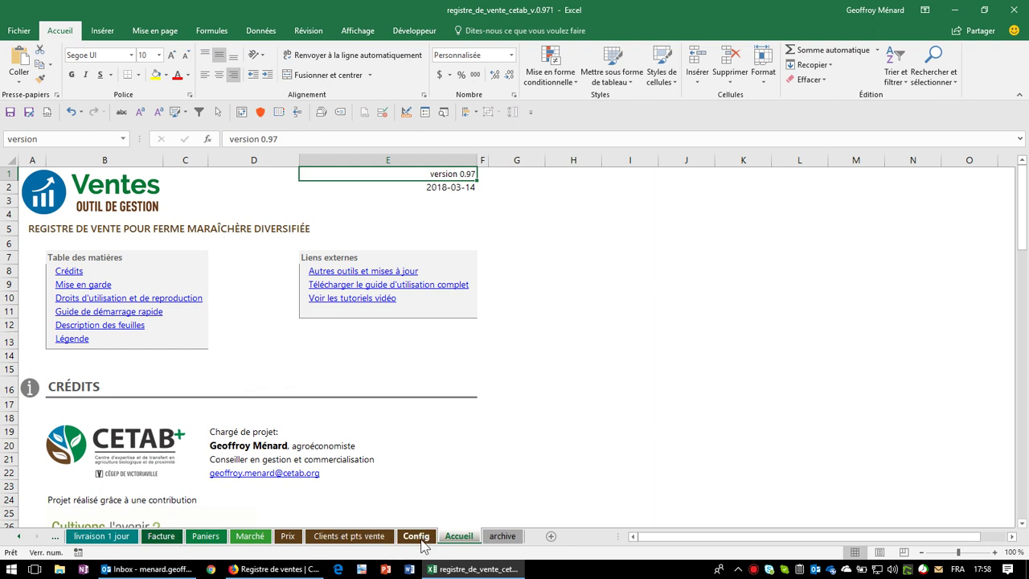
Step: Flip through the Clients et pts vente, Marché, Paniers and Facture sheets, ending on Marché
{"action": "left_click", "coordinate": [349, 537]}
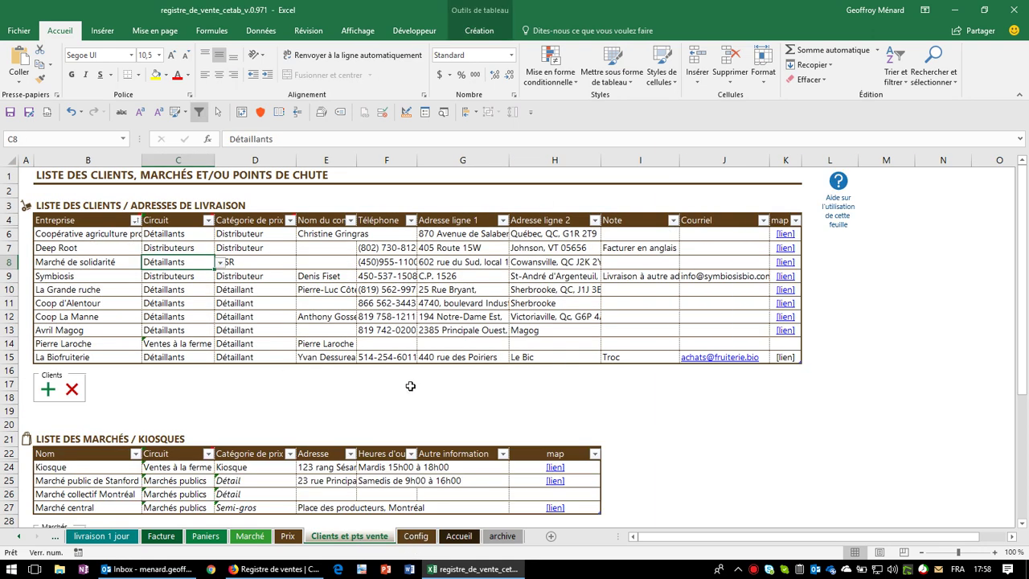
{"action": "left_click", "coordinate": [250, 537]}
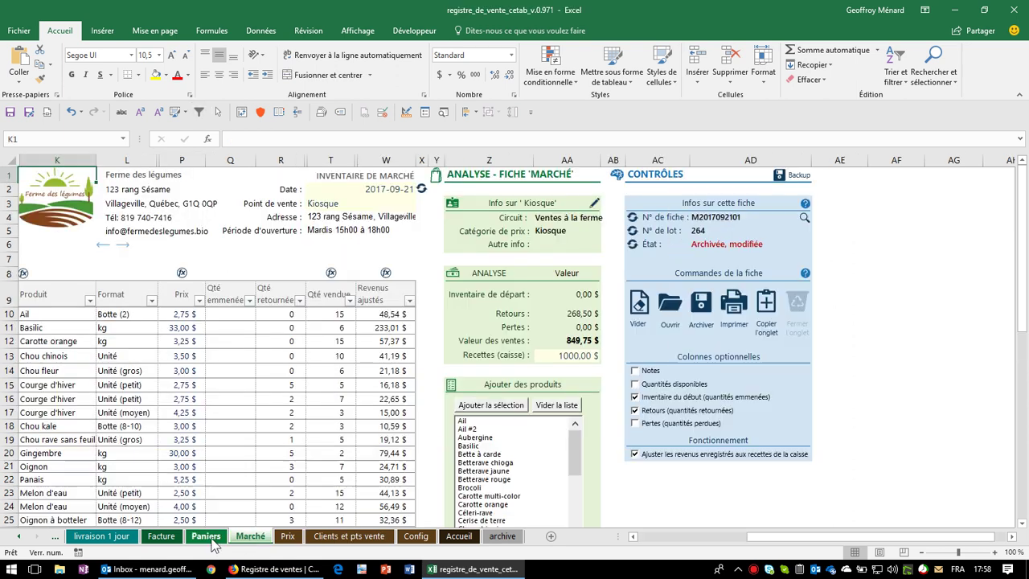
{"action": "left_click", "coordinate": [206, 537]}
{"action": "left_click", "coordinate": [161, 537]}
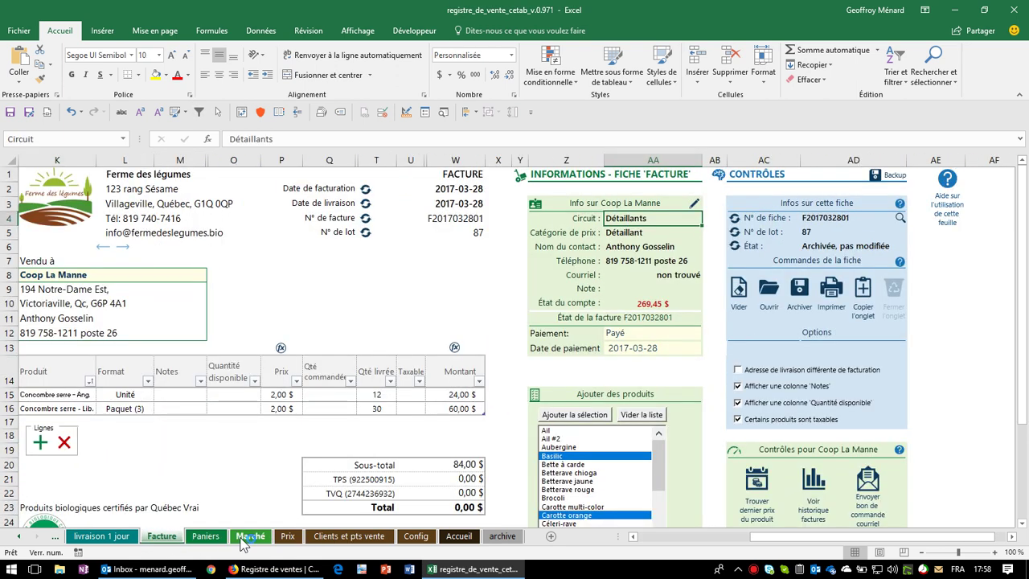
{"action": "left_click", "coordinate": [256, 539]}
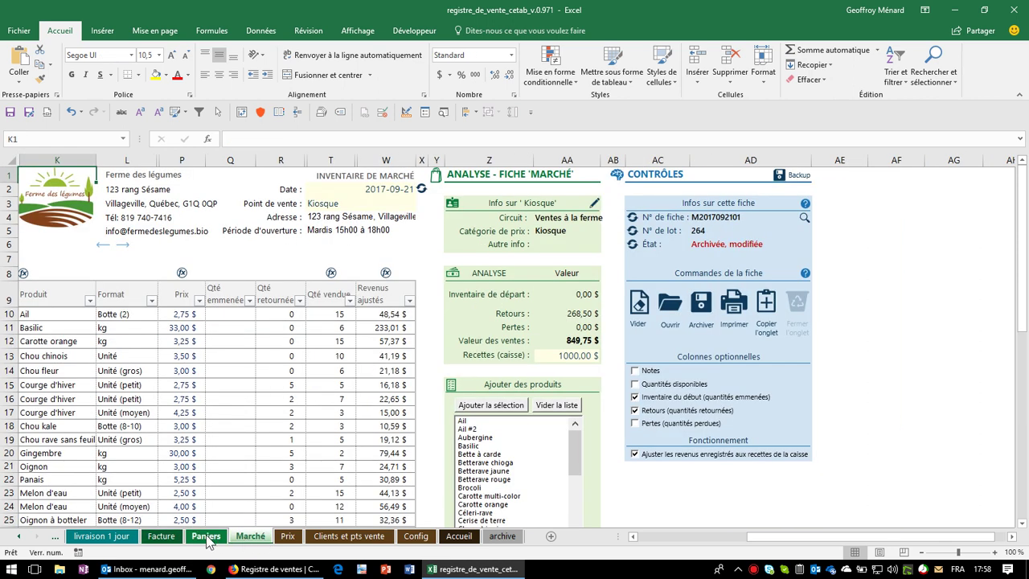
{"action": "left_click", "coordinate": [207, 537]}
{"action": "left_click", "coordinate": [251, 537]}
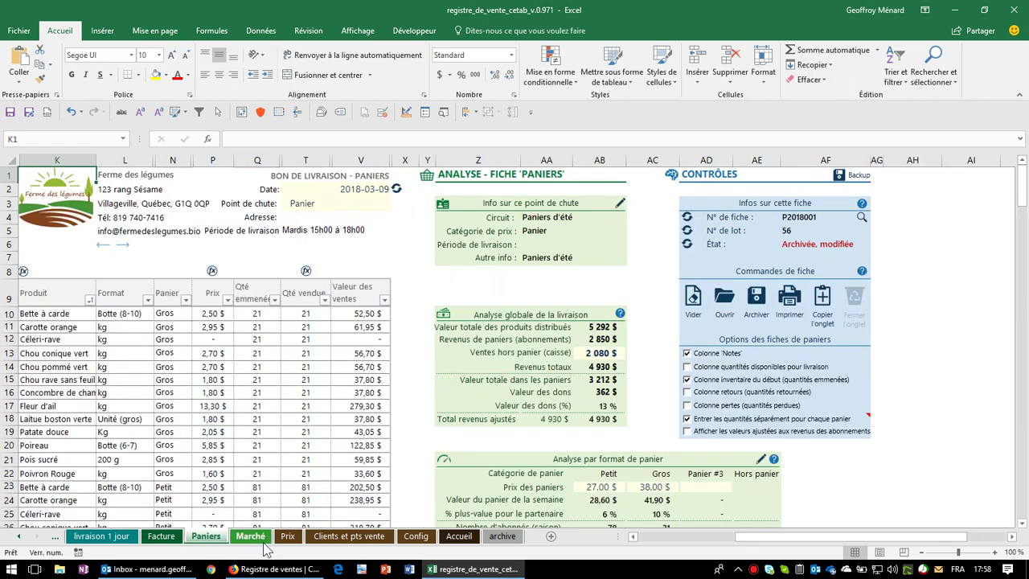
{"action": "left_click", "coordinate": [208, 538]}
{"action": "left_click", "coordinate": [164, 537]}
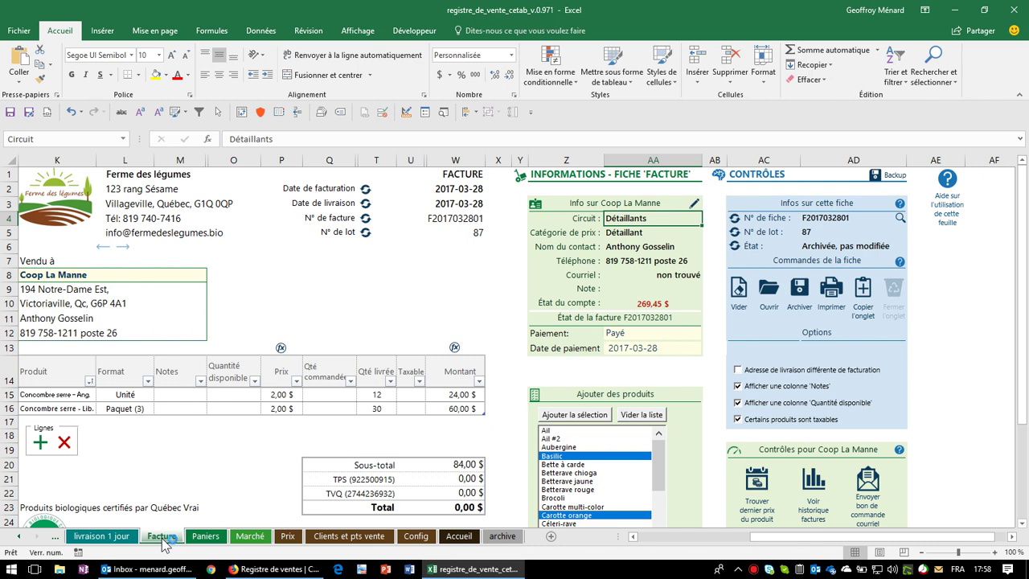
{"action": "left_click", "coordinate": [61, 394]}
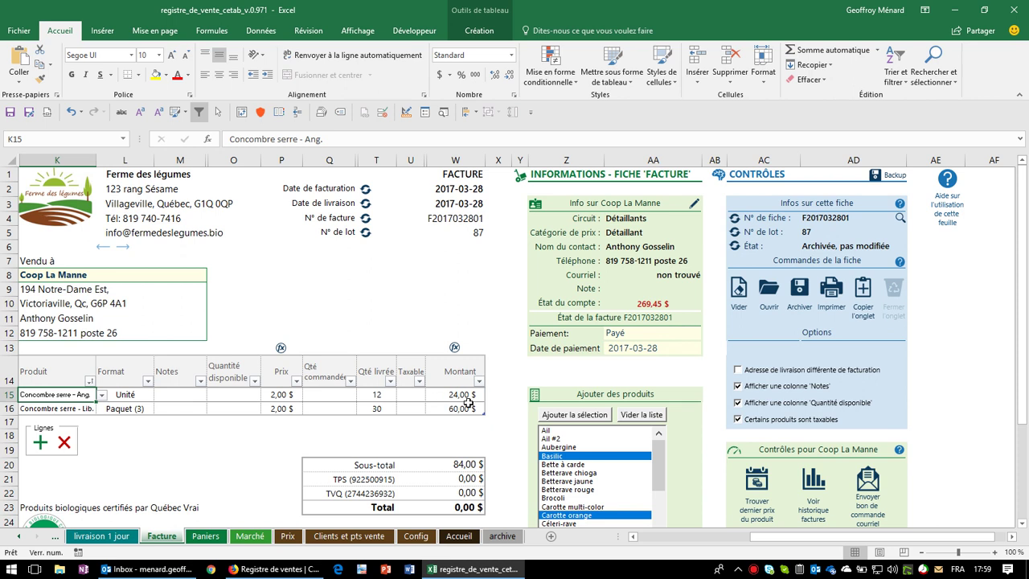
{"action": "left_click", "coordinate": [250, 538]}
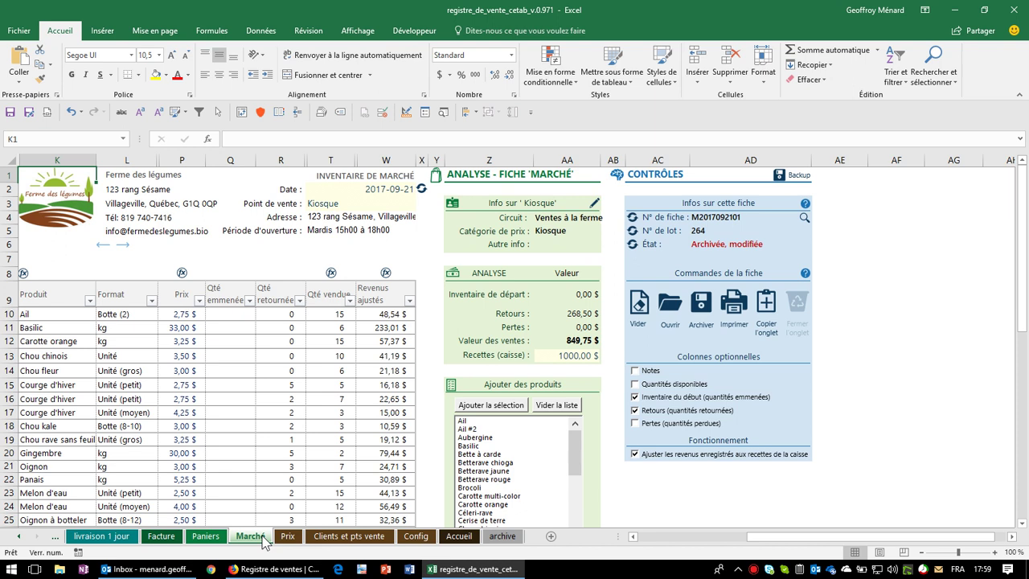
Step: Browse the client and market tables on Clients et pts vente, then go back to Facture
{"action": "left_click", "coordinate": [353, 544]}
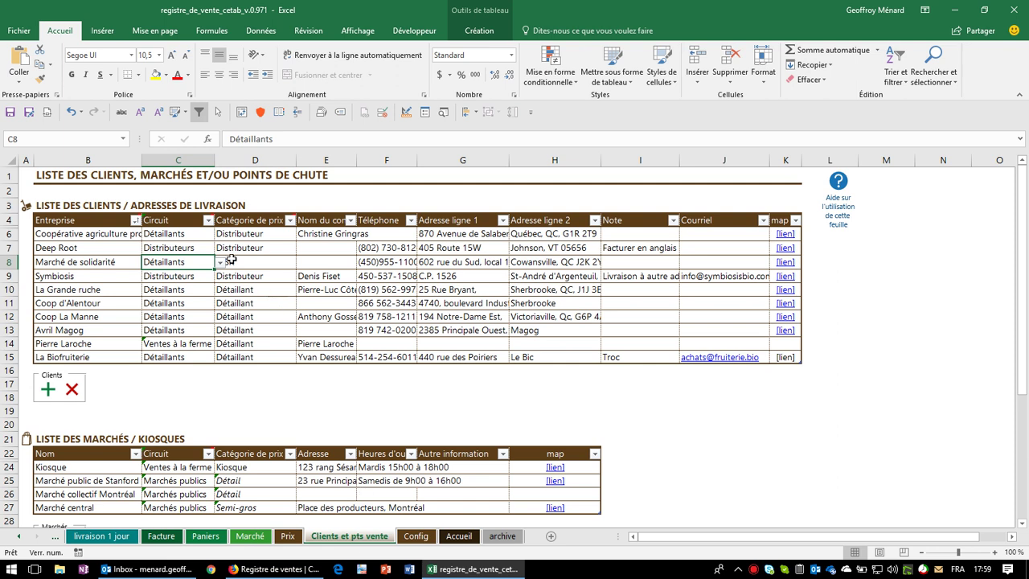
{"action": "scroll", "coordinate": [113, 471], "scroll_direction": "down", "scroll_amount": 3}
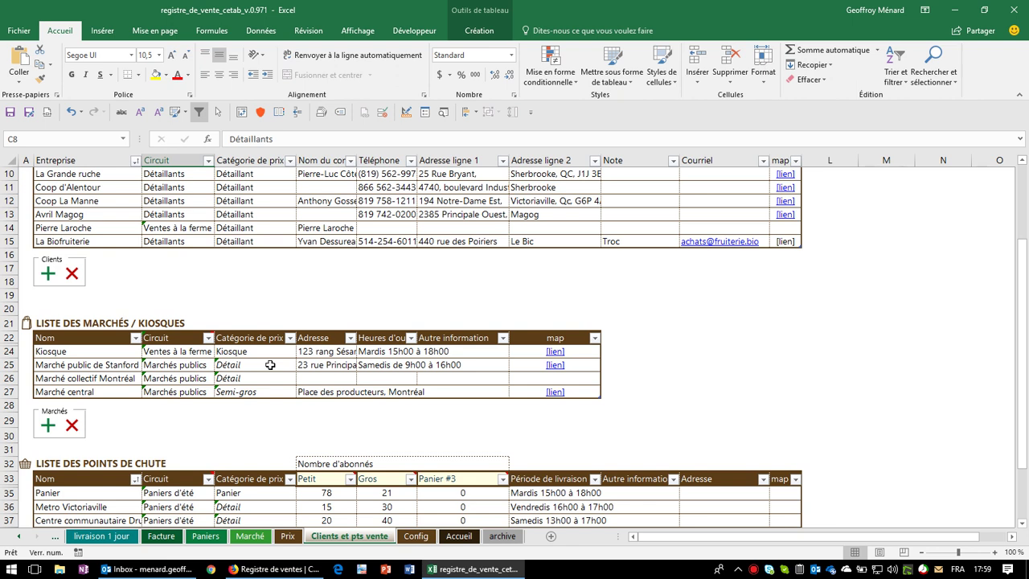
{"action": "left_click", "coordinate": [178, 369]}
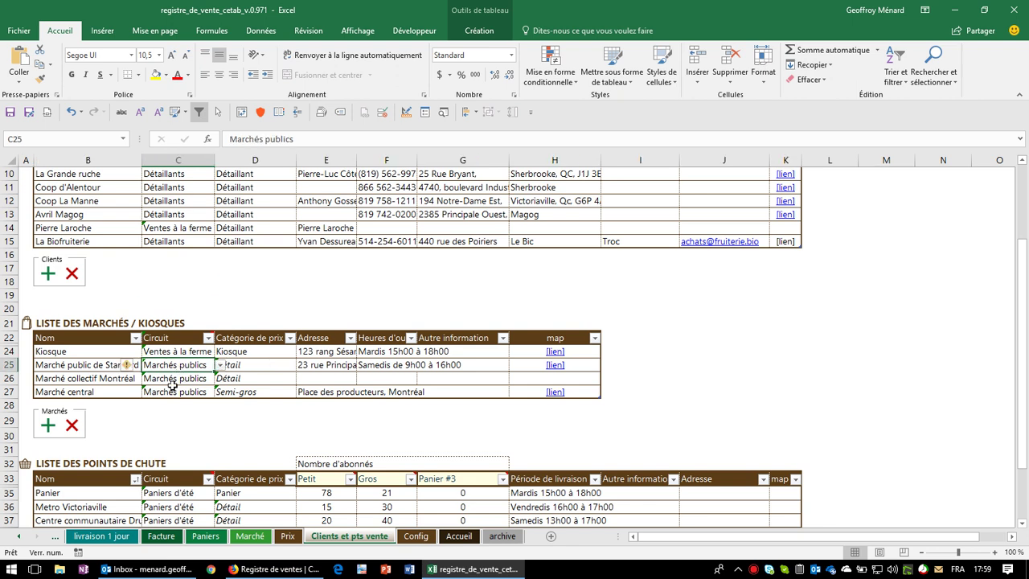
{"action": "left_click", "coordinate": [190, 201]}
{"action": "scroll", "coordinate": [188, 217], "scroll_direction": "up", "scroll_amount": 3}
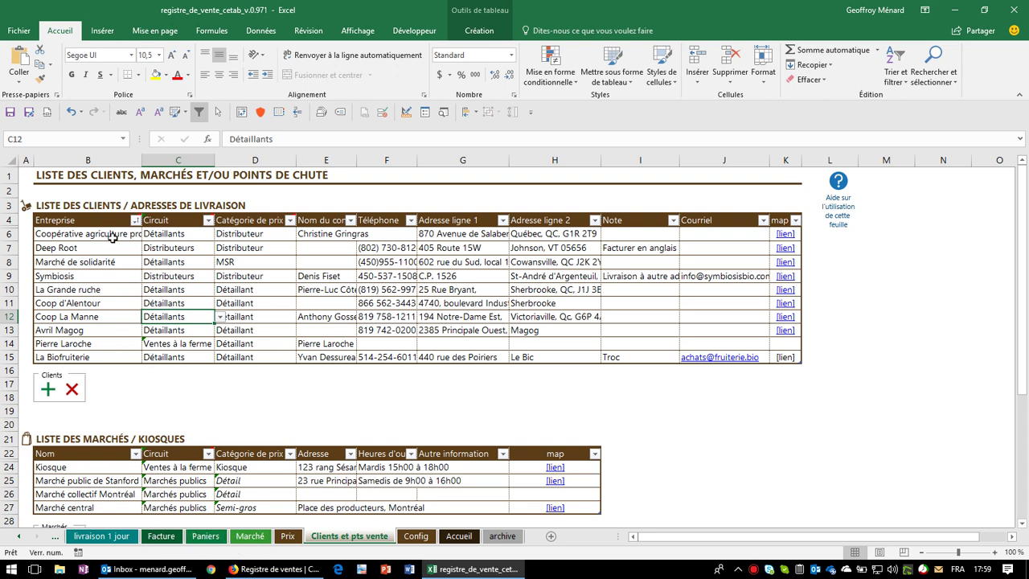
{"action": "left_click", "coordinate": [110, 235]}
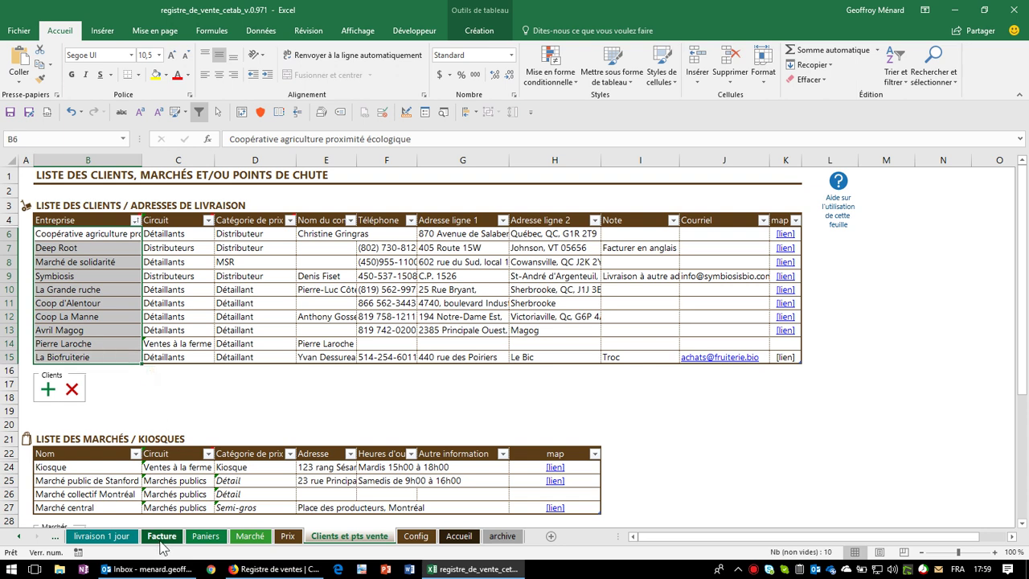
{"action": "left_click", "coordinate": [161, 536]}
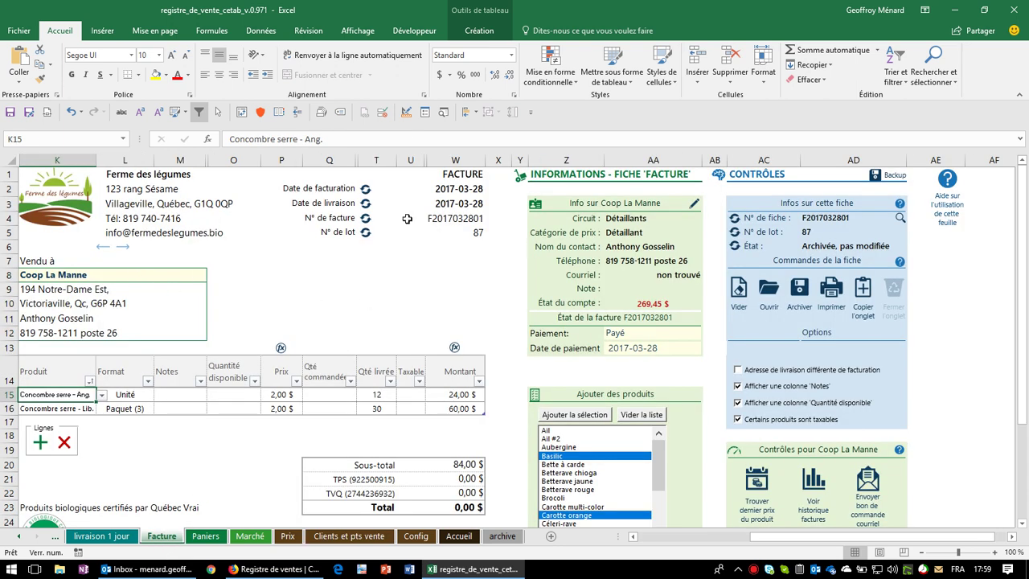
{"action": "left_click", "coordinate": [440, 193]}
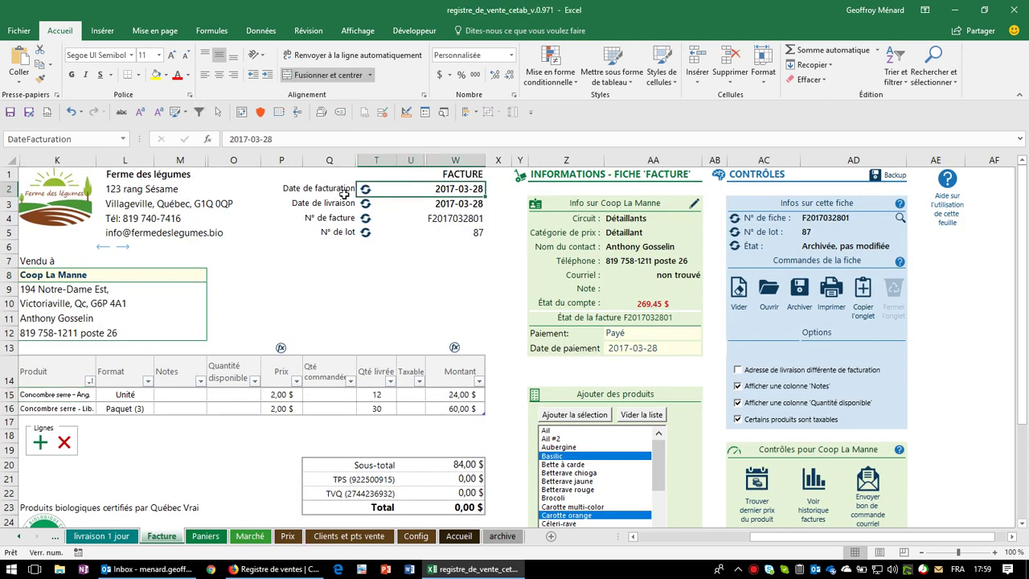
{"action": "left_click", "coordinate": [132, 276]}
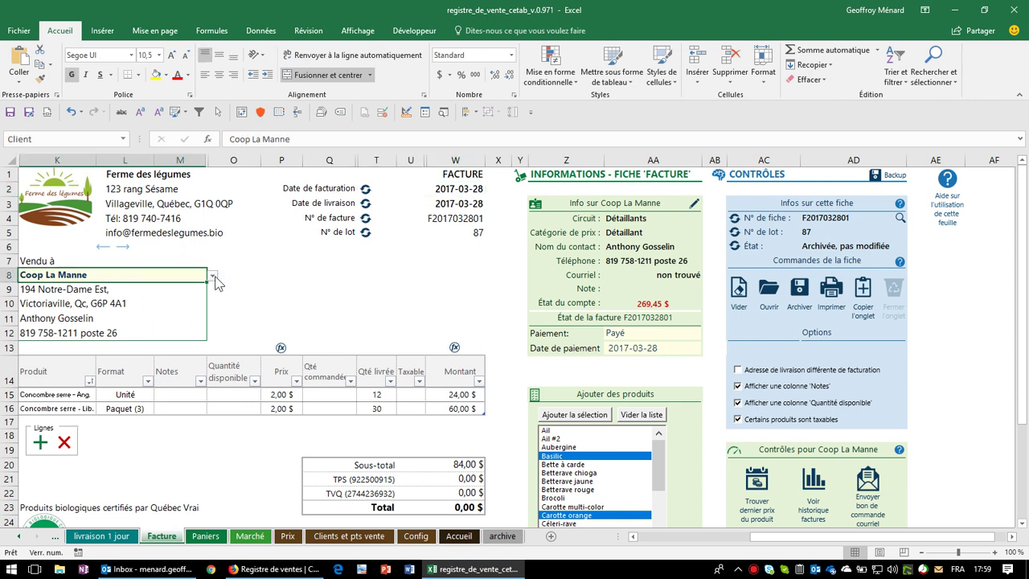
{"action": "left_click", "coordinate": [212, 275]}
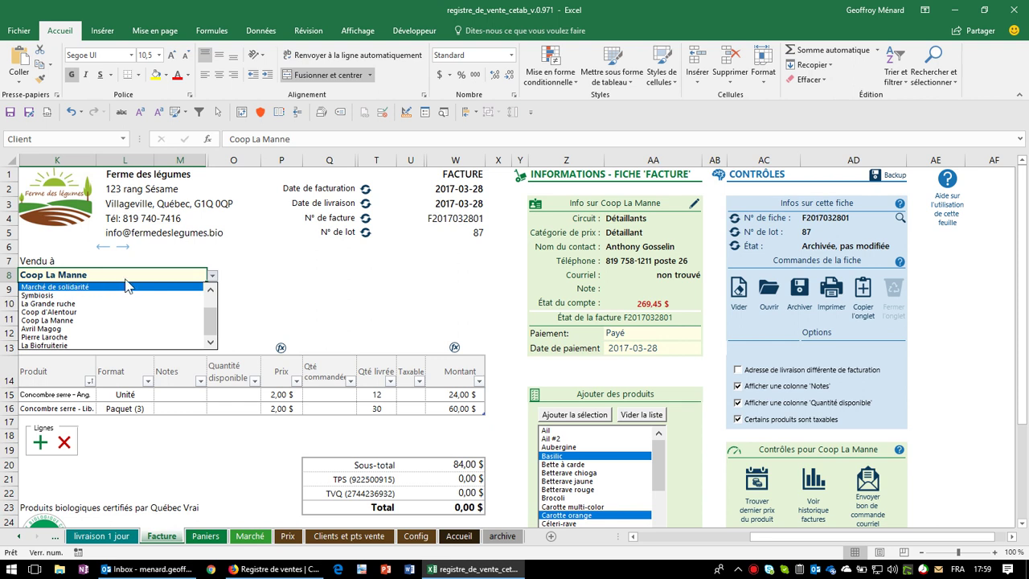
{"action": "key", "text": "Escape"}
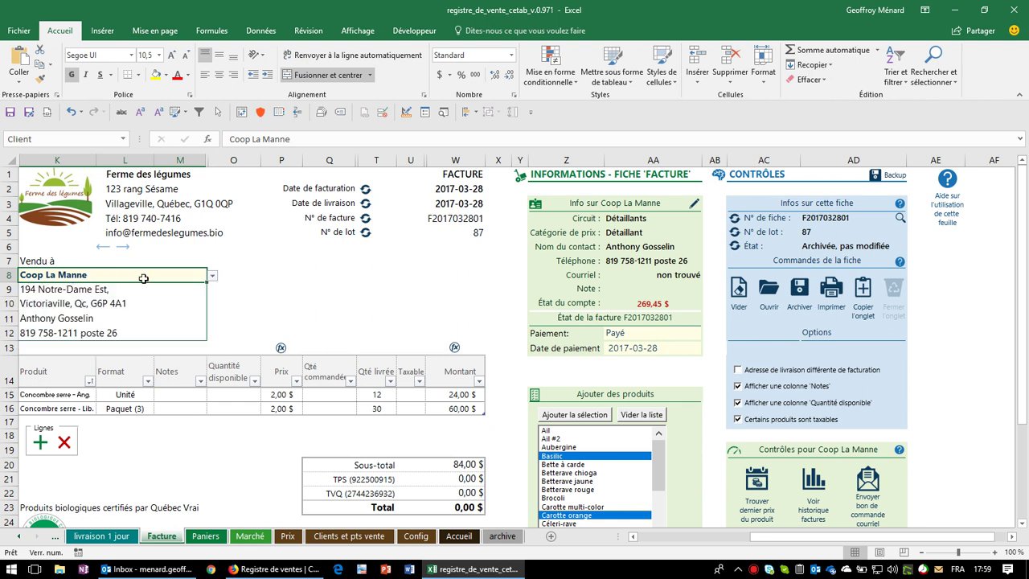
{"action": "left_click_drag", "start_coordinate": [28, 394], "coordinate": [455, 408]}
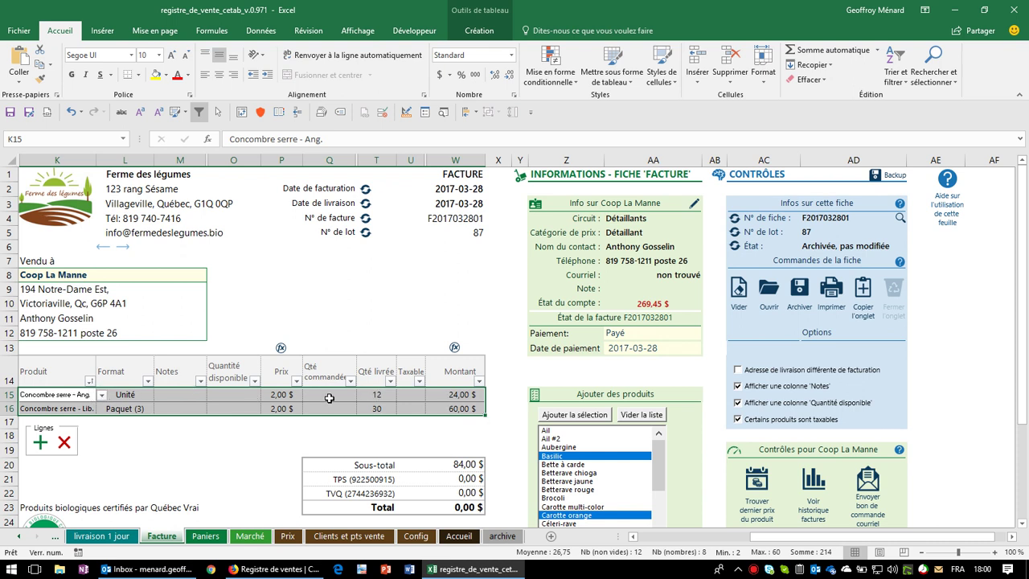
{"action": "left_click", "coordinate": [458, 394]}
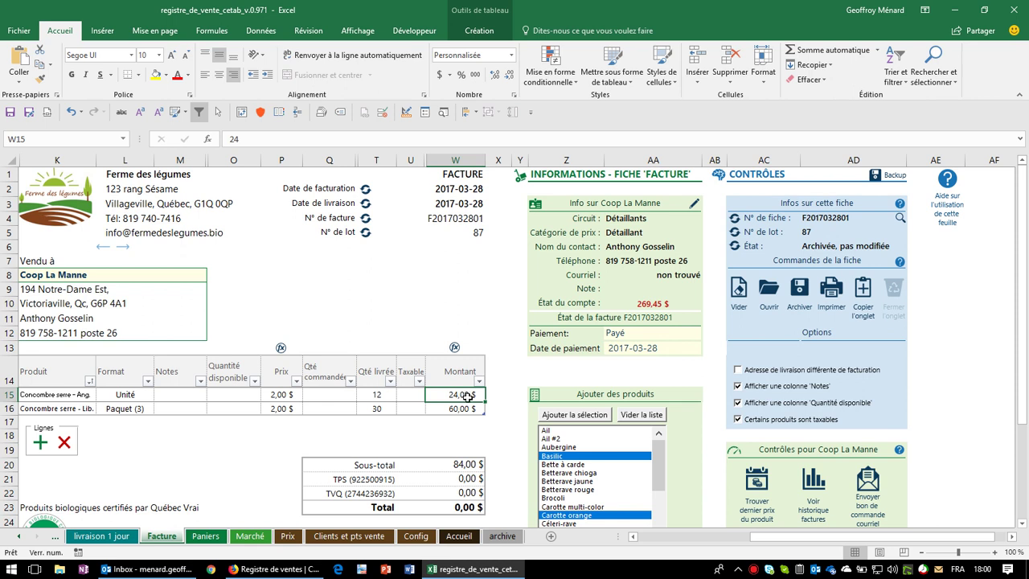
{"action": "left_click_drag", "start_coordinate": [470, 395], "coordinate": [72, 410]}
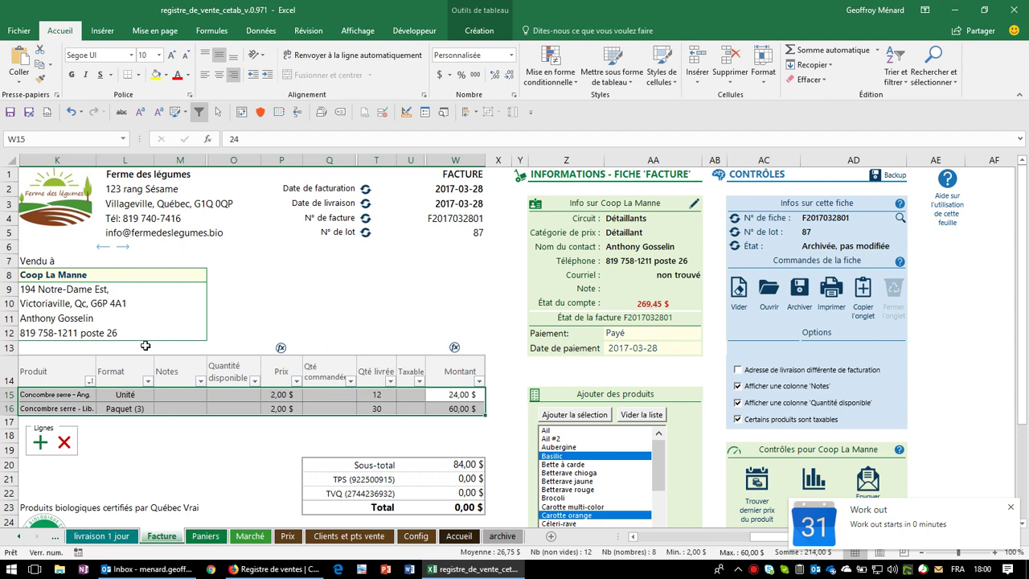
Step: Check the Panier entry in the points de chute table, then return to the Paniers sheet
{"action": "left_click", "coordinate": [250, 536]}
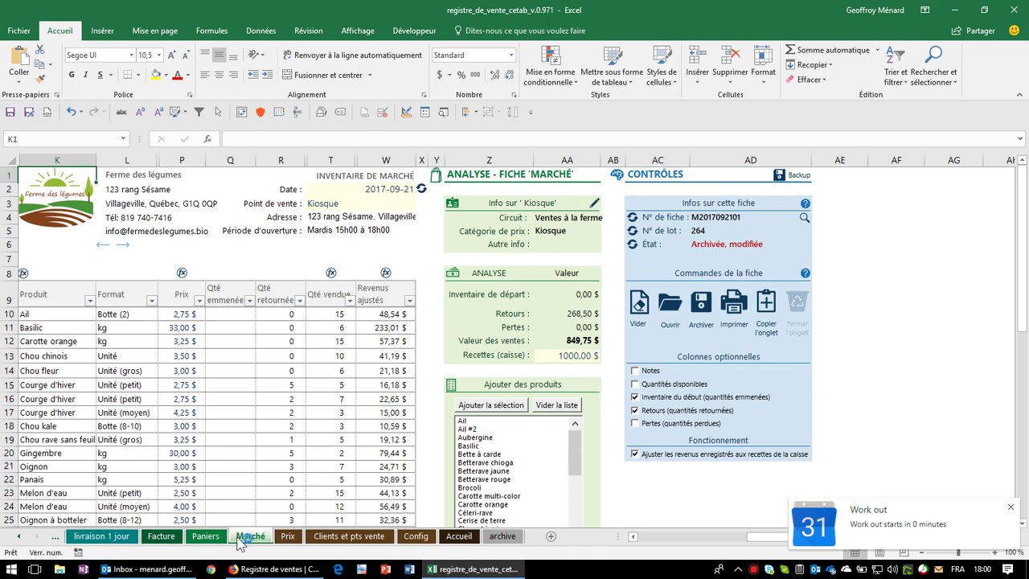
{"action": "left_click", "coordinate": [214, 540]}
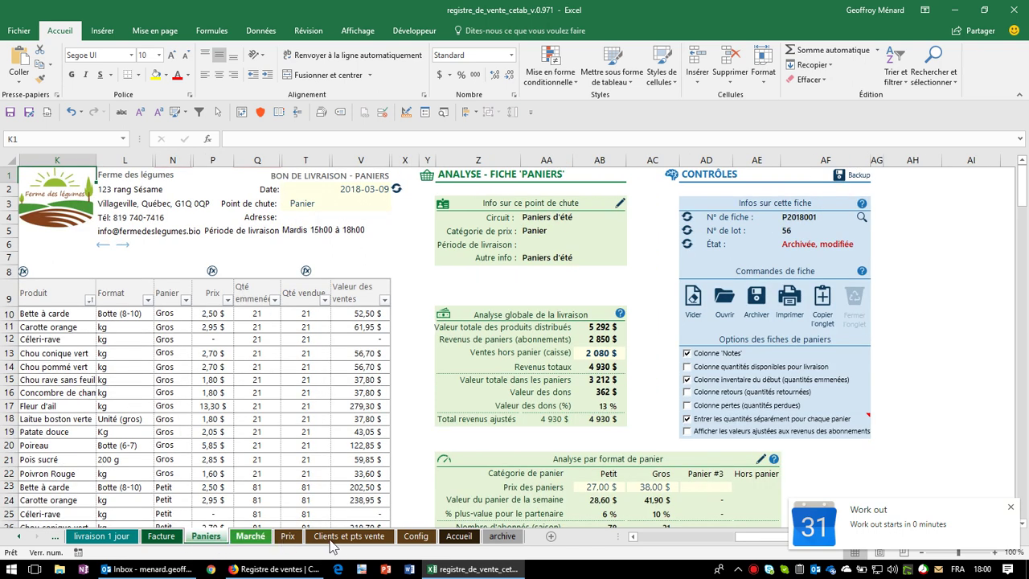
{"action": "left_click", "coordinate": [333, 539]}
{"action": "scroll", "coordinate": [294, 392], "scroll_direction": "down", "scroll_amount": 2}
{"action": "scroll", "coordinate": [294, 391], "scroll_direction": "down", "scroll_amount": 2}
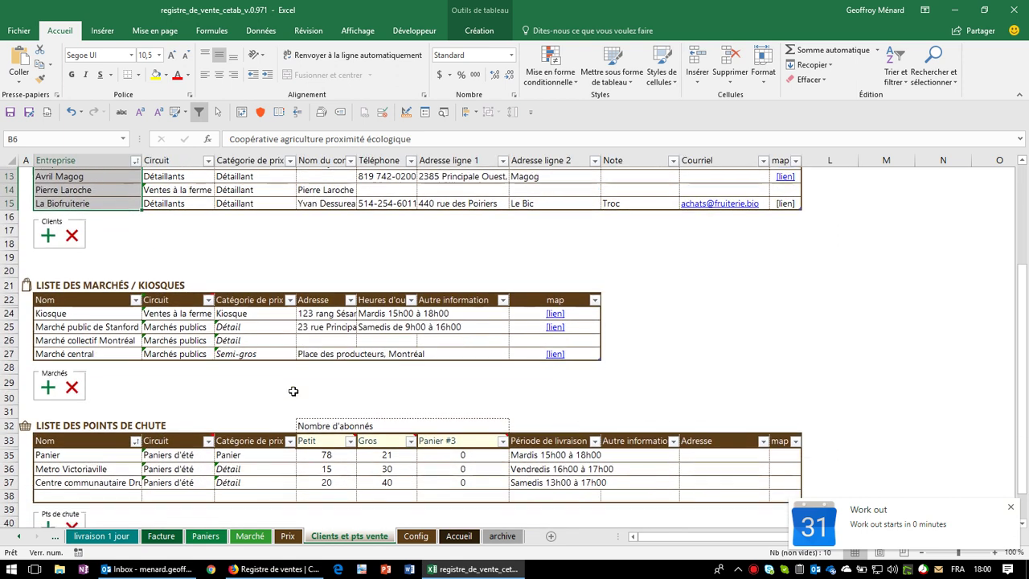
{"action": "scroll", "coordinate": [293, 392], "scroll_direction": "down", "scroll_amount": 1}
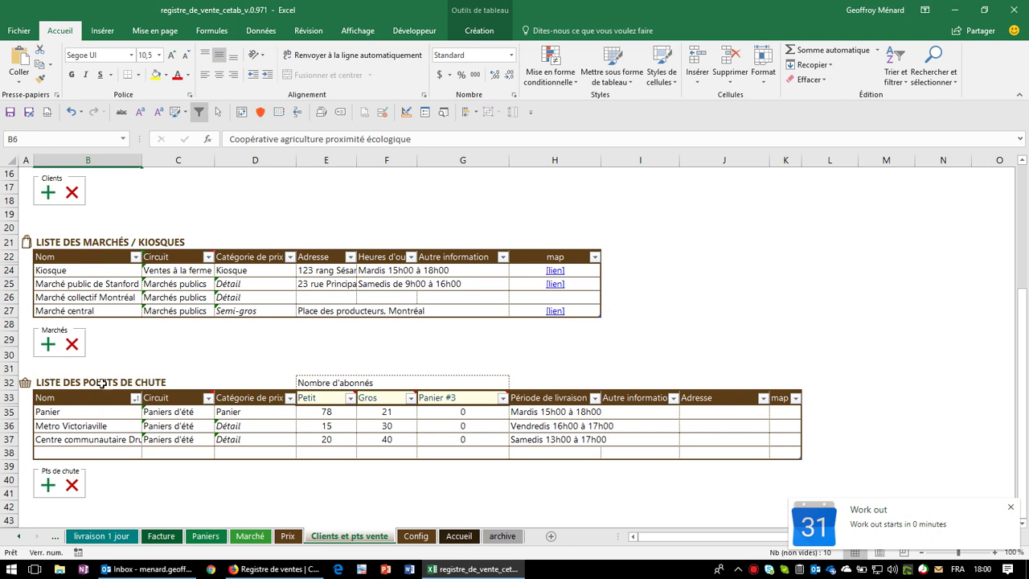
{"action": "left_click", "coordinate": [73, 414]}
{"action": "left_click", "coordinate": [90, 450]}
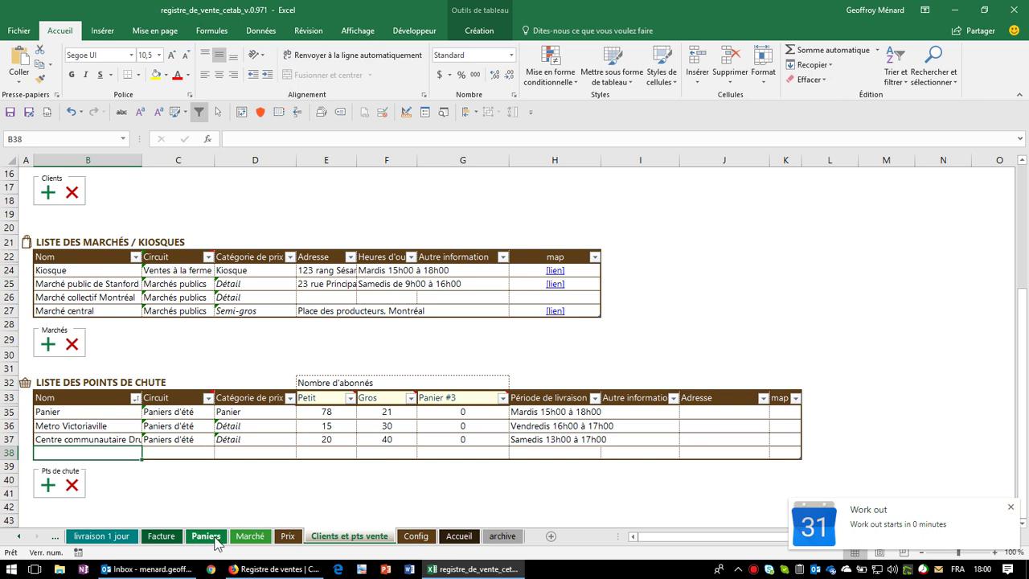
{"action": "left_click", "coordinate": [206, 536]}
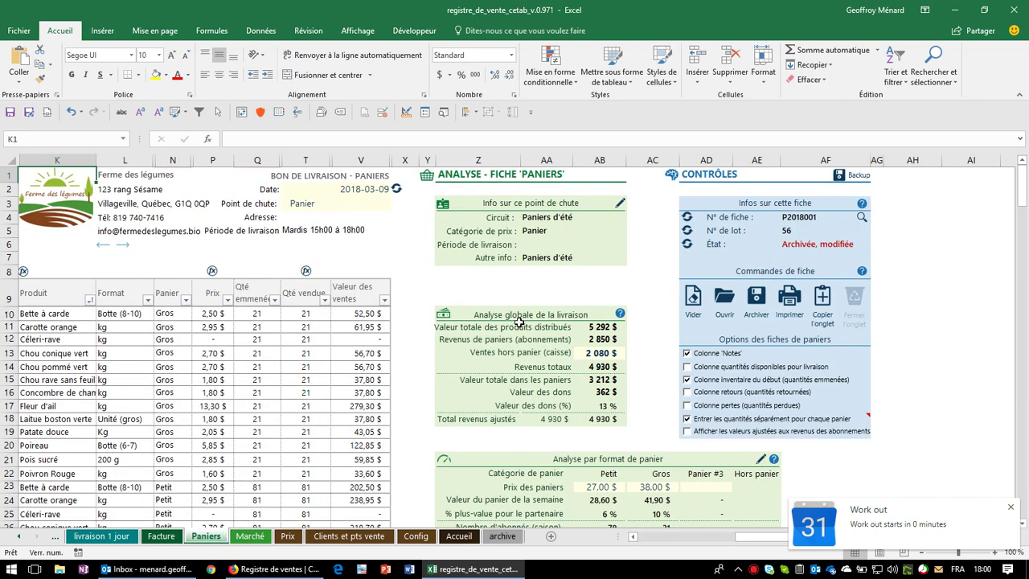
Step: On the Marché fiche, select columns K:W and Y:AD and inspect the 0,00 $ Inventaire de départ value
{"action": "left_click", "coordinate": [256, 537]}
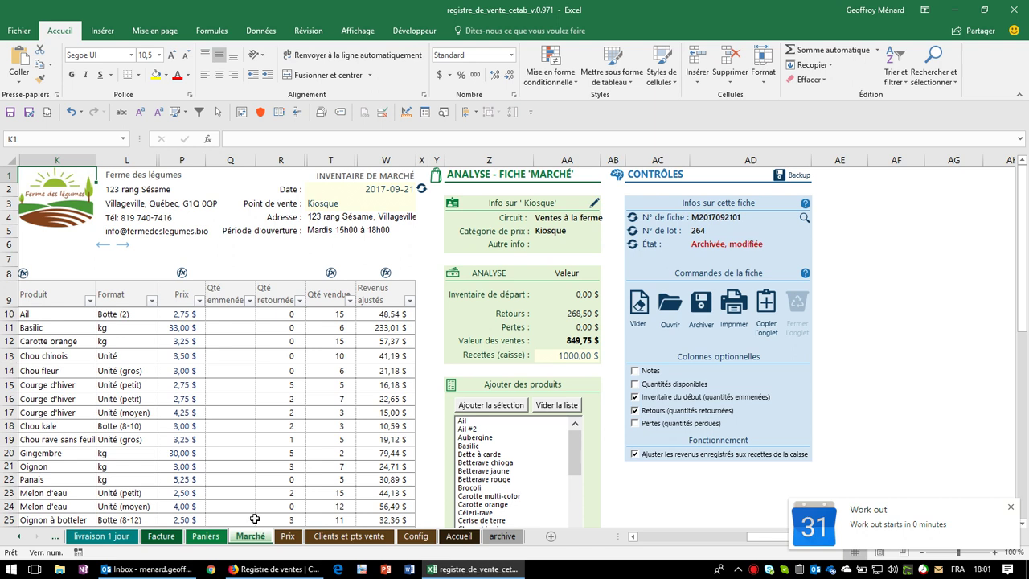
{"action": "left_click_drag", "start_coordinate": [387, 158], "coordinate": [42, 155]}
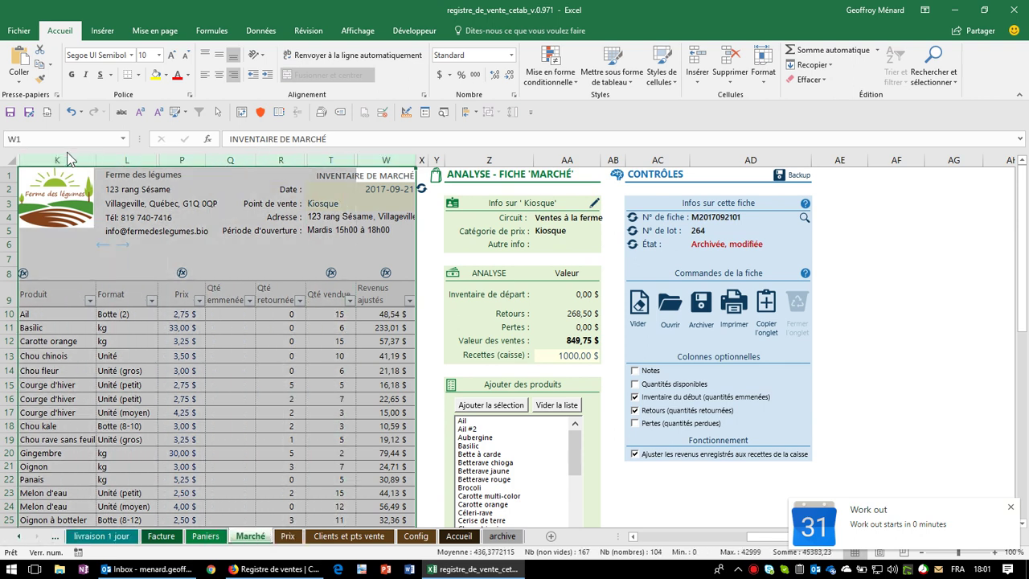
{"action": "left_click", "coordinate": [59, 315]}
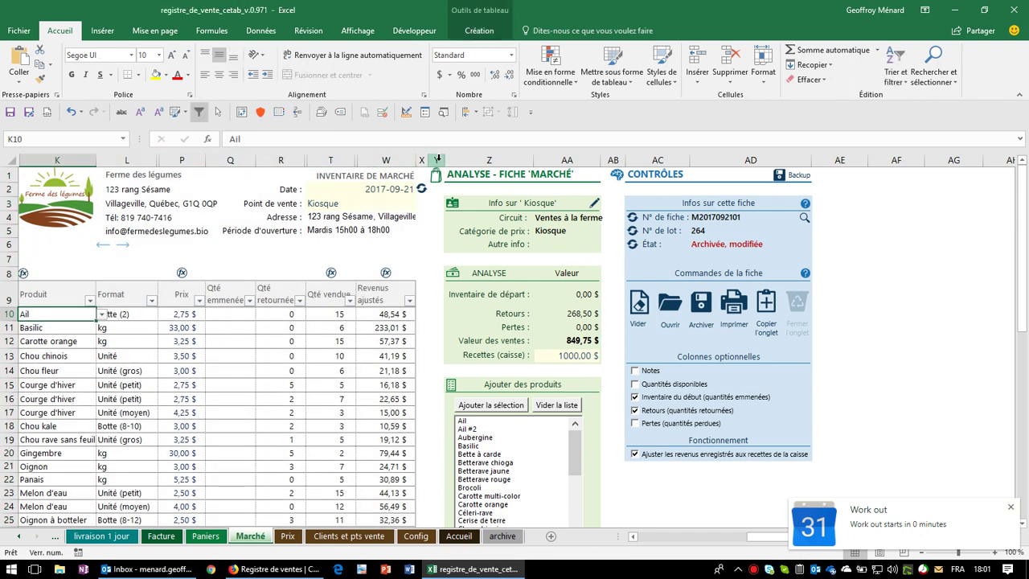
{"action": "left_click_drag", "start_coordinate": [436, 160], "coordinate": [795, 160]}
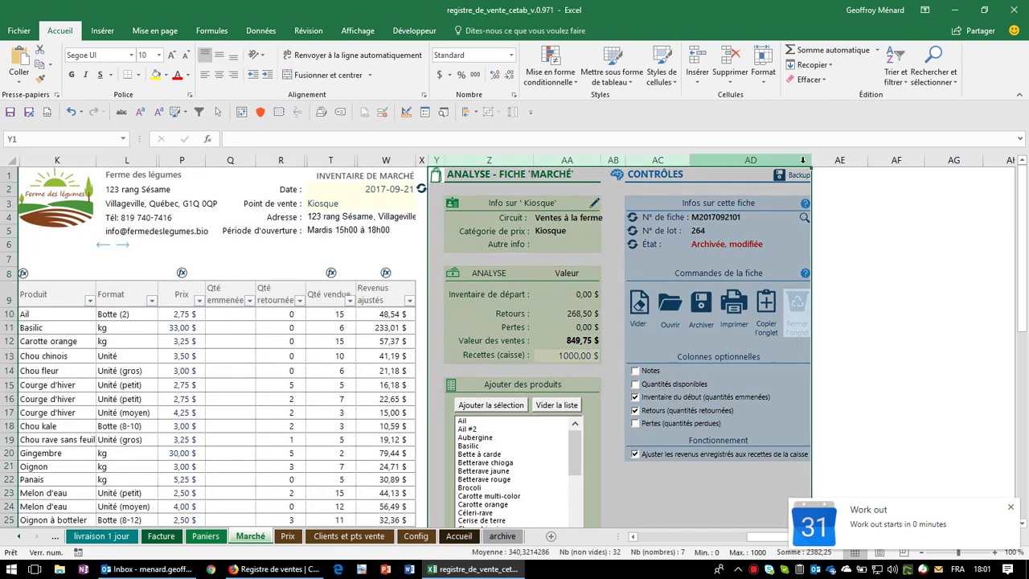
{"action": "scroll", "coordinate": [688, 240], "scroll_direction": "up", "scroll_amount": 1, "text": "ctrl"}
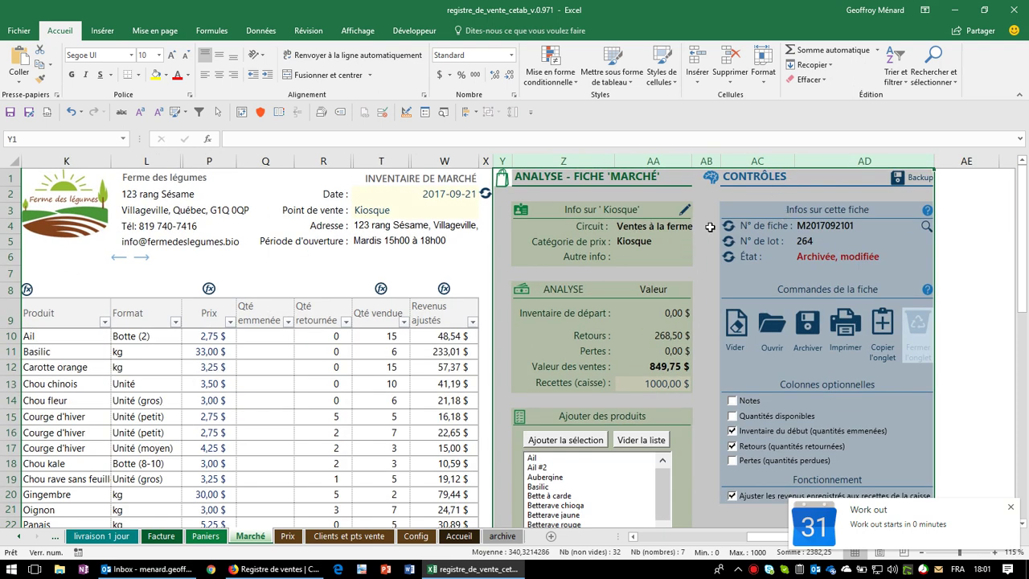
{"action": "left_click", "coordinate": [673, 314]}
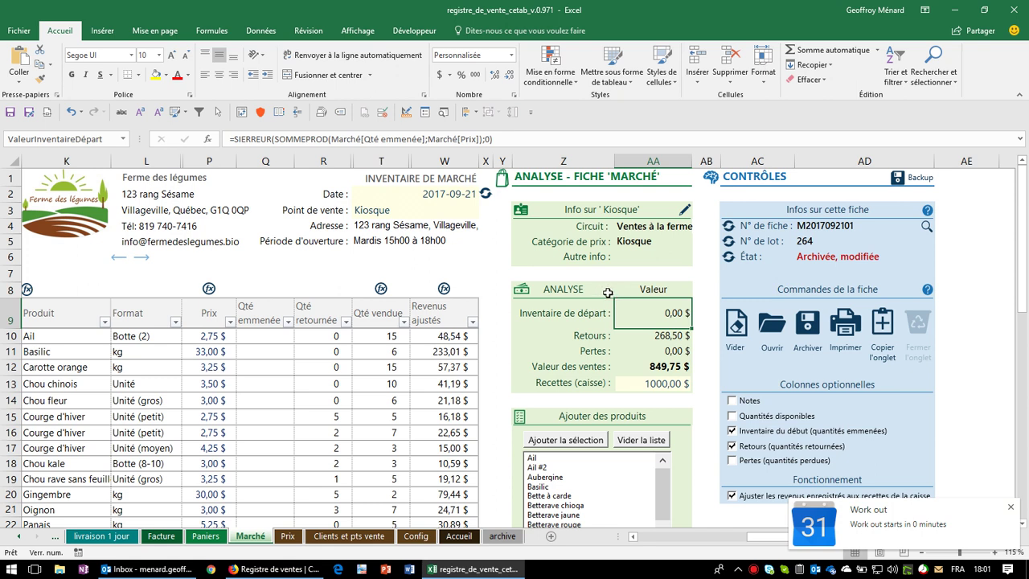
{"action": "left_click", "coordinate": [502, 536]}
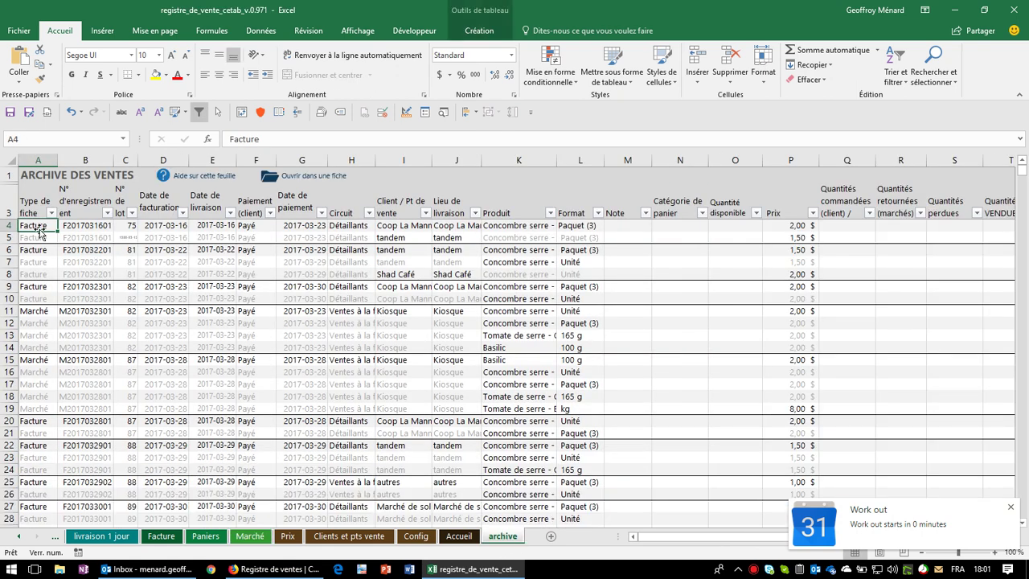
{"action": "left_click_drag", "start_coordinate": [131, 253], "coordinate": [543, 418]}
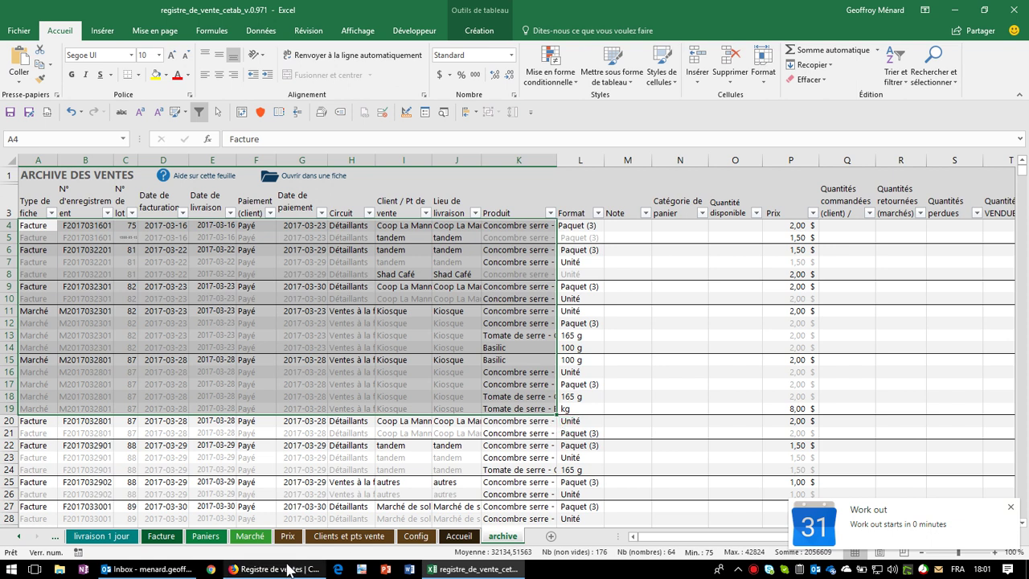
{"action": "left_click", "coordinate": [250, 536]}
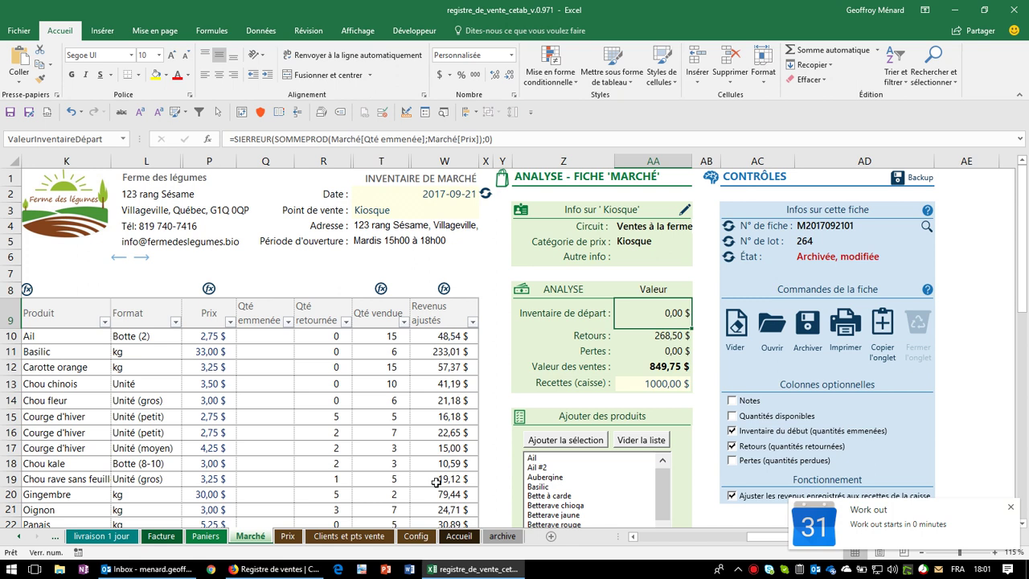
{"action": "left_click", "coordinate": [440, 434]}
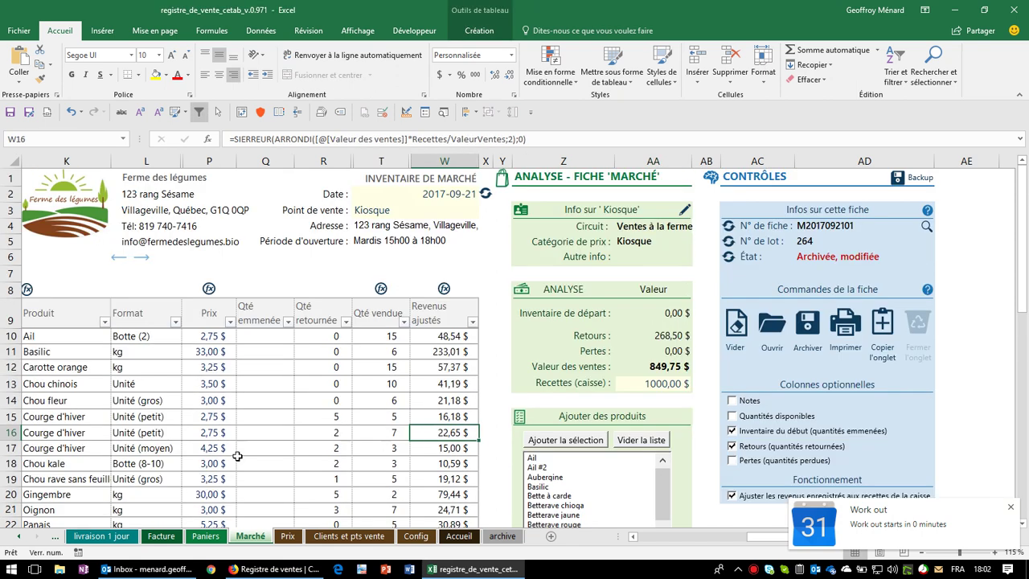
{"action": "left_click_drag", "start_coordinate": [48, 336], "coordinate": [434, 497]}
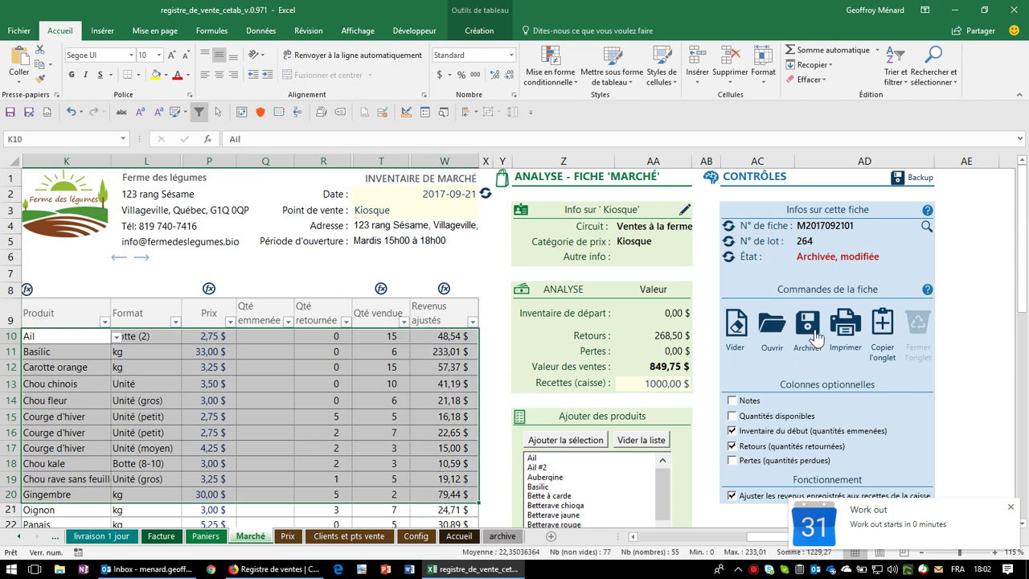
{"action": "left_click", "coordinate": [501, 537]}
{"action": "left_click", "coordinate": [579, 433]}
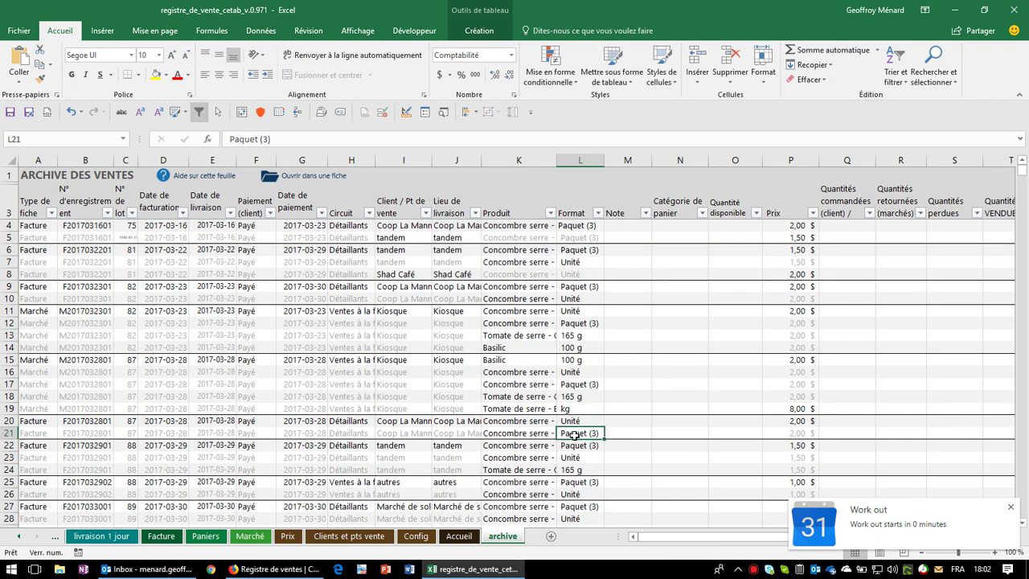
{"action": "left_click", "coordinate": [250, 536]}
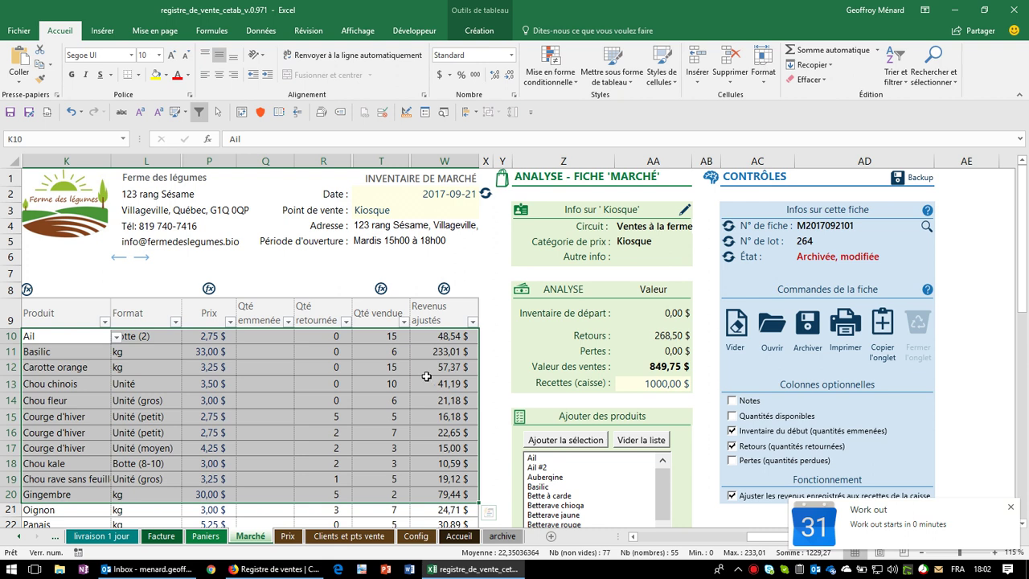
Step: Clear the Marché fiche with Vider, confirming Oui, and accept new fiche number M2018002
{"action": "left_click", "coordinate": [735, 321]}
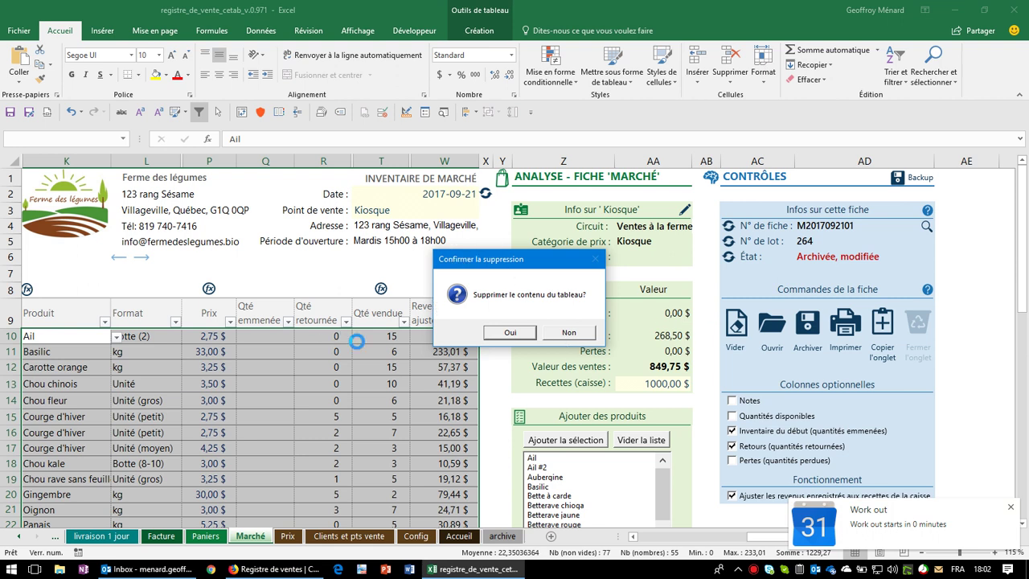
{"action": "left_click", "coordinate": [517, 335]}
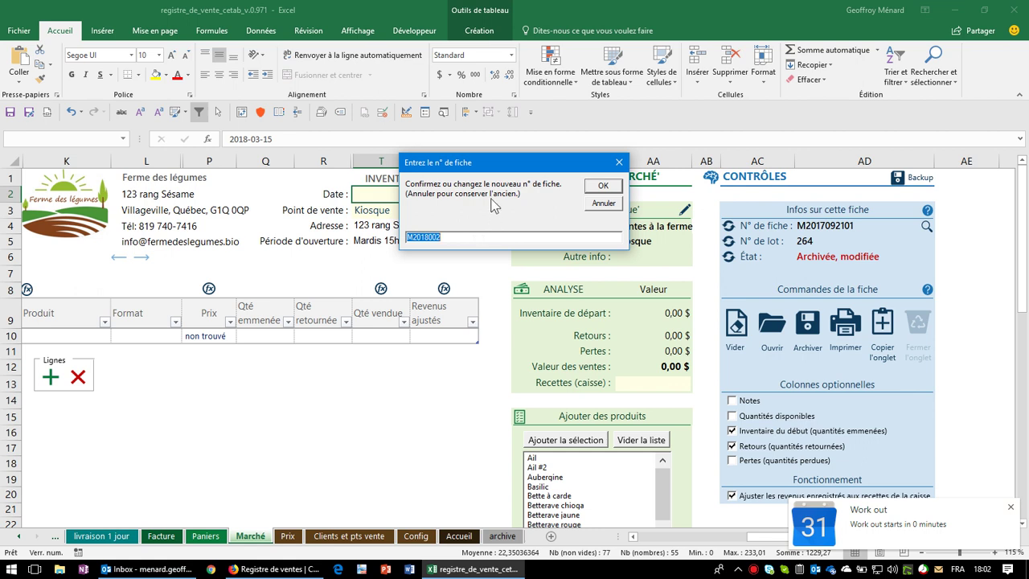
{"action": "left_click_drag", "start_coordinate": [515, 164], "coordinate": [479, 204]}
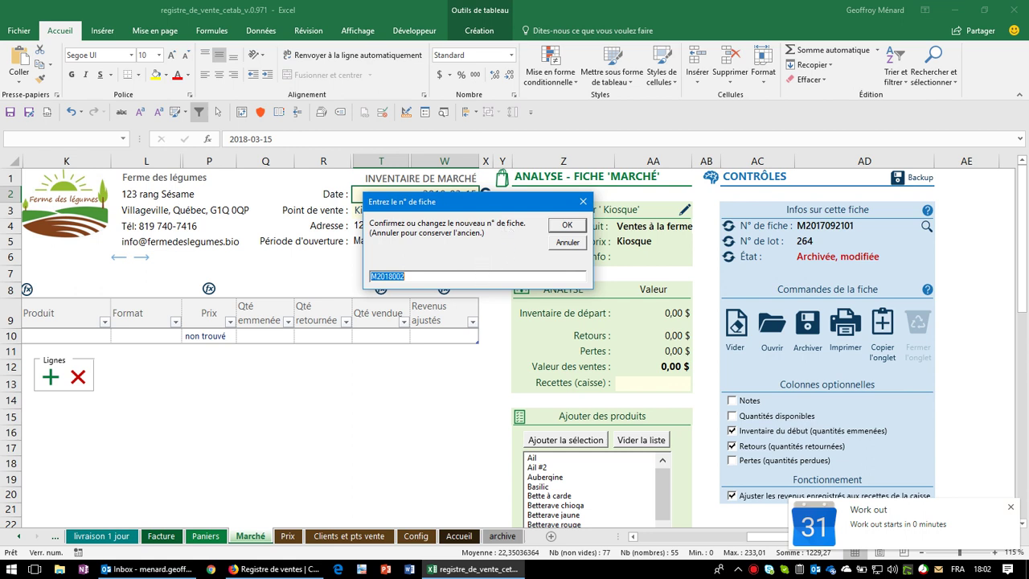
{"action": "left_click", "coordinate": [372, 276]}
{"action": "key", "text": "Tab"}
{"action": "key", "text": "Tab"}
{"action": "left_click_drag", "start_coordinate": [392, 275], "coordinate": [401, 276]}
{"action": "left_click", "coordinate": [567, 226]}
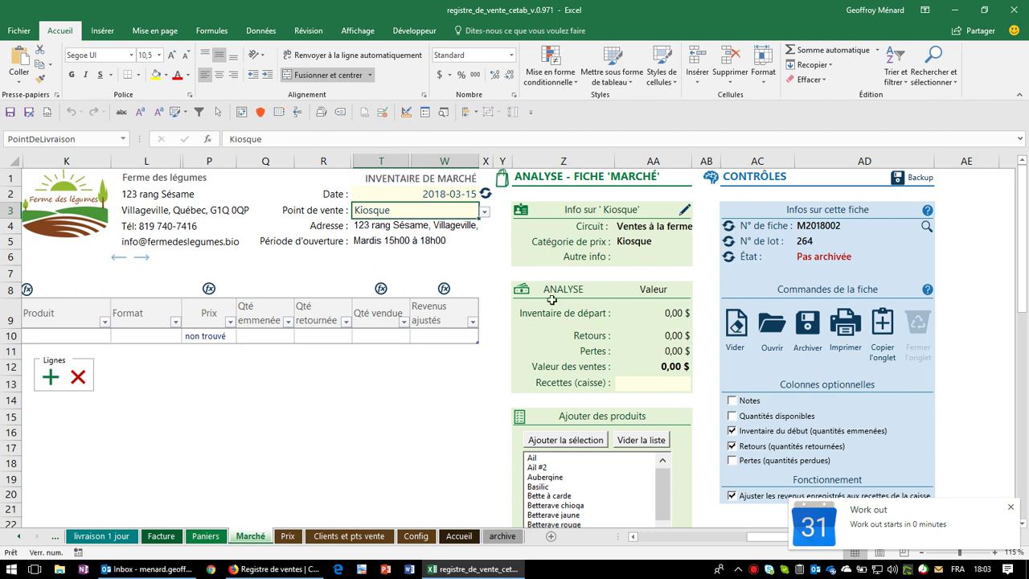
{"action": "left_click", "coordinate": [830, 227]}
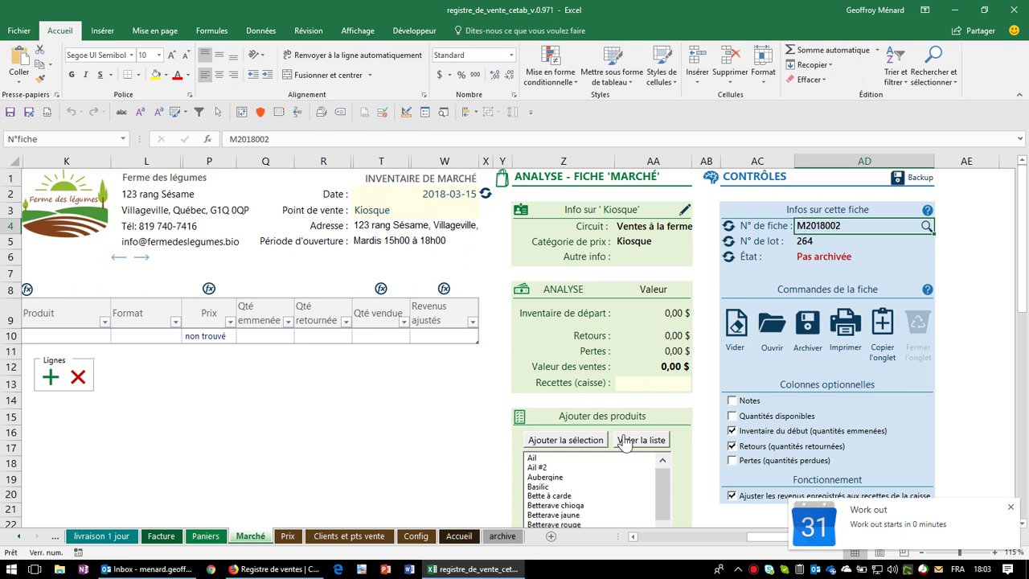
Step: On the Config sheet, review the F2018001, market and P2018001 numbering examples and open pattern settings
{"action": "left_click", "coordinate": [415, 536]}
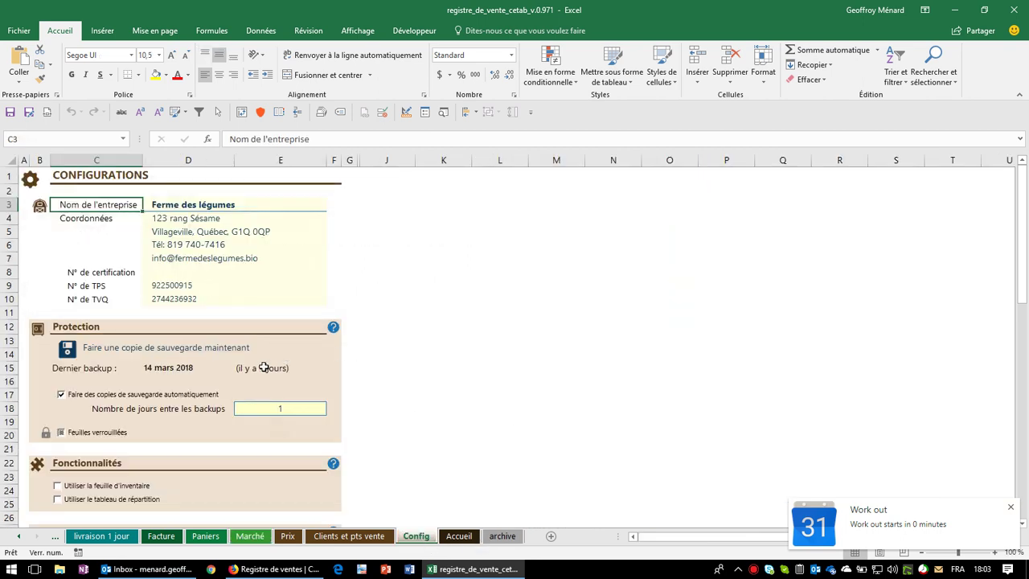
{"action": "scroll", "coordinate": [172, 360], "scroll_direction": "down", "scroll_amount": 5}
{"action": "scroll", "coordinate": [172, 360], "scroll_direction": "down", "scroll_amount": 3}
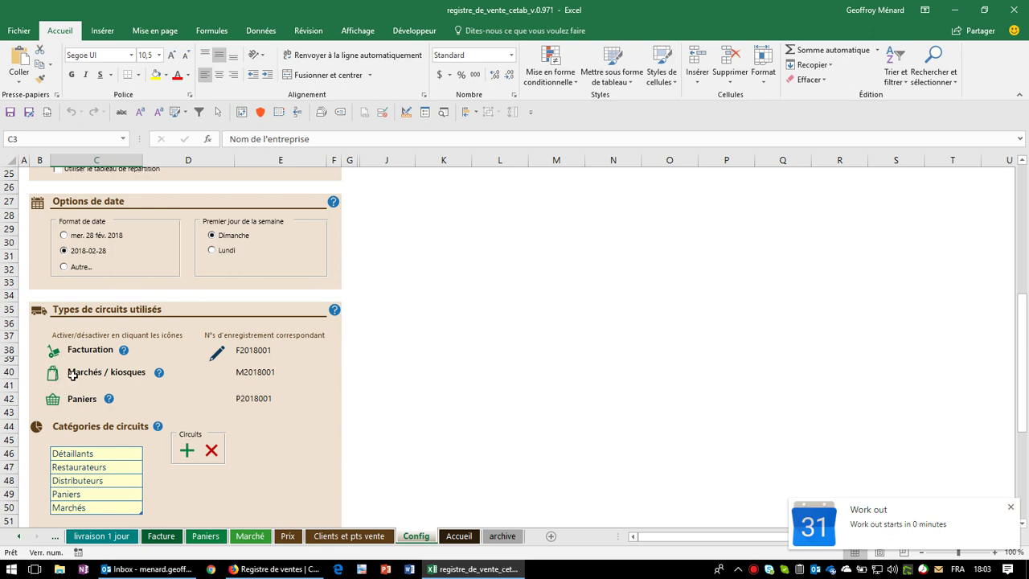
{"action": "left_click", "coordinate": [252, 352]}
{"action": "scroll", "coordinate": [257, 354], "scroll_direction": "up", "scroll_amount": 1, "text": "ctrl"}
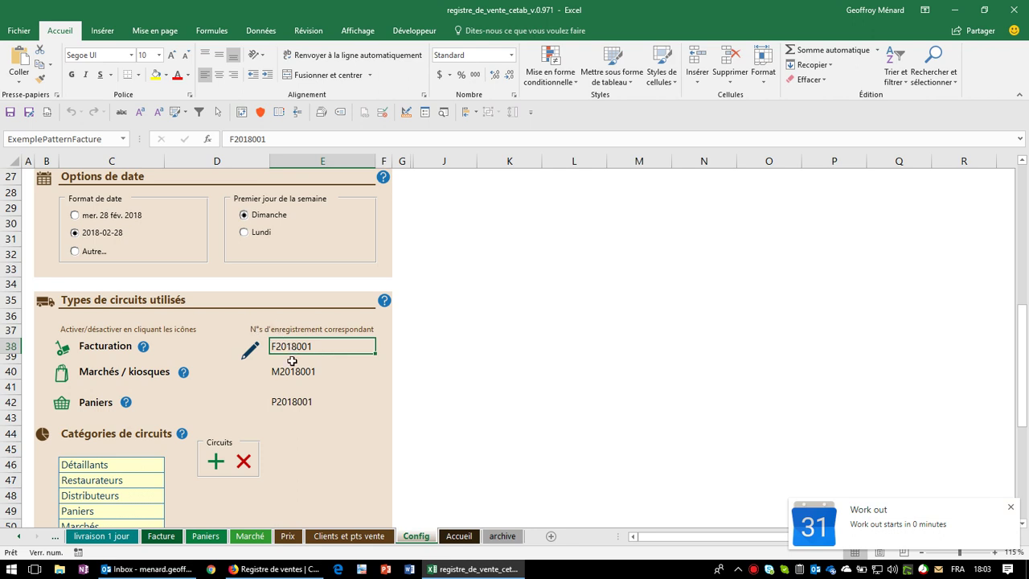
{"action": "left_click", "coordinate": [294, 402]}
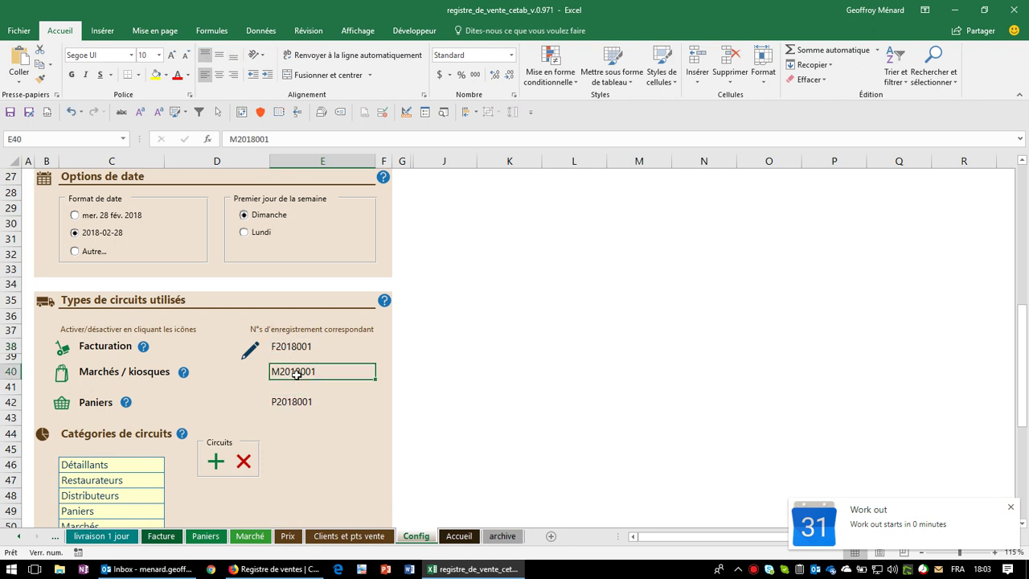
{"action": "left_click", "coordinate": [299, 347]}
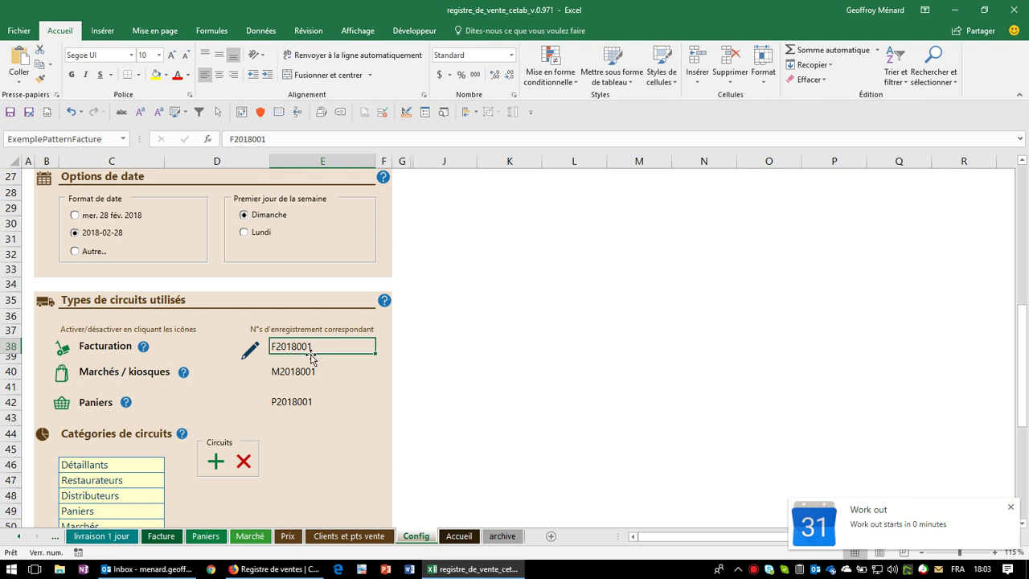
{"action": "left_click", "coordinate": [296, 370]}
{"action": "left_click", "coordinate": [295, 401]}
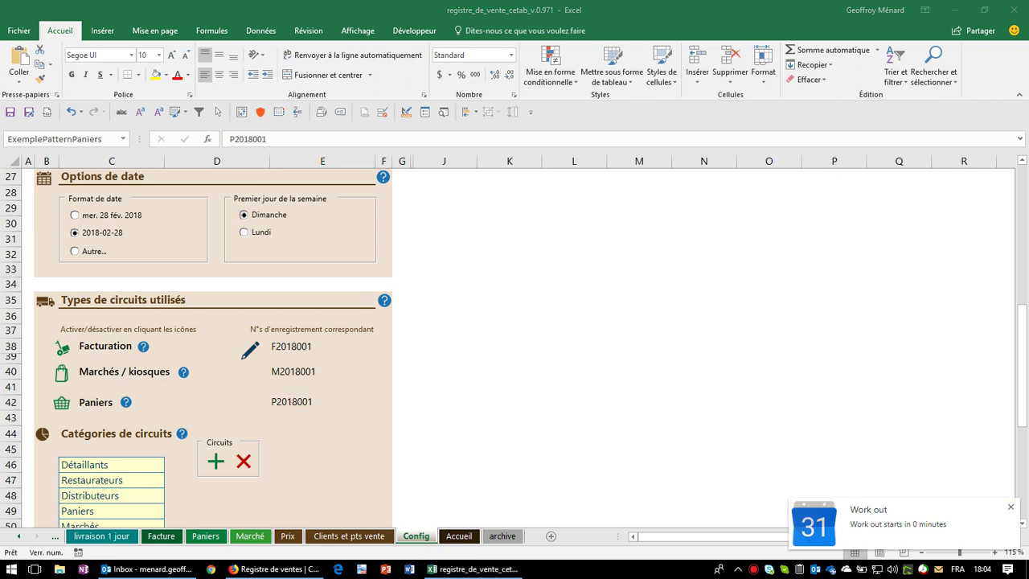
{"action": "left_click", "coordinate": [256, 351]}
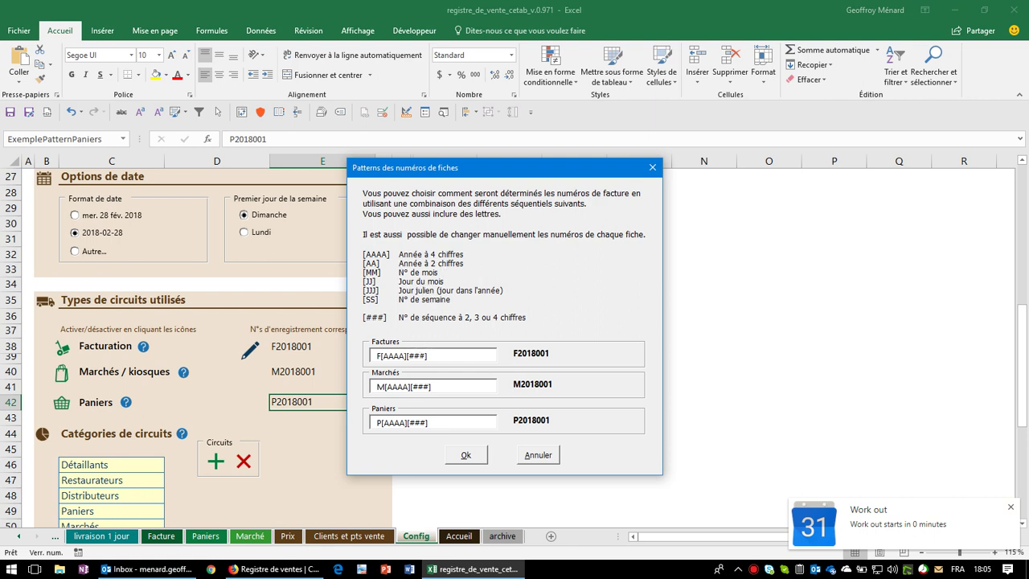
Step: Preview the invoice pattern F[AA][MM][JJ][###] as F180315001, then cancel without applying it
{"action": "key", "text": "BackSpace"}
{"action": "key", "text": "BackSpace"}
{"action": "type", "text": "["}
{"action": "type", "text": "mm]["}
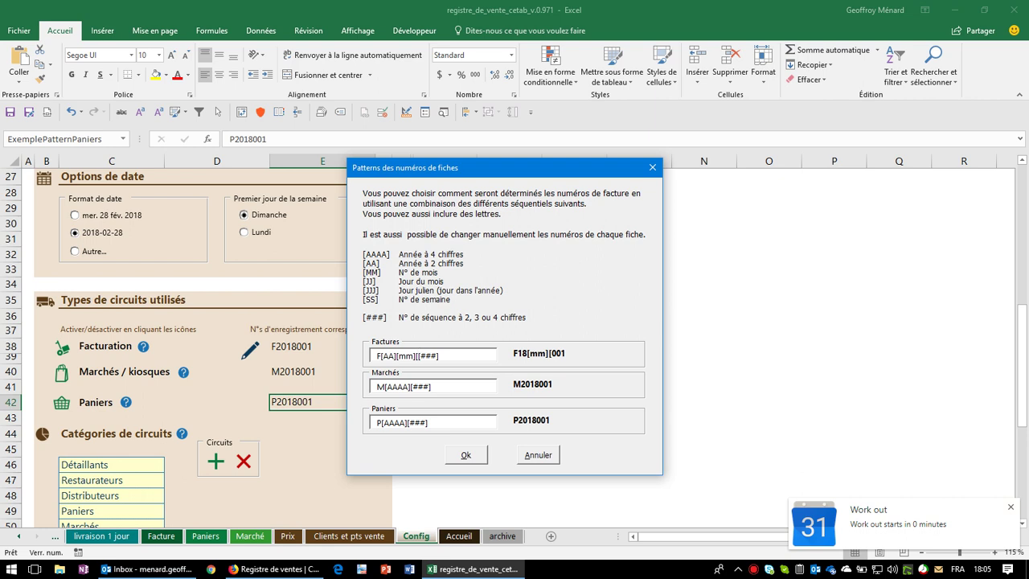
{"action": "key", "text": "BackSpace"}
{"action": "key", "text": "BackSpace"}
{"action": "key", "text": "BackSpace"}
{"action": "key", "text": "BackSpace"}
{"action": "type", "text": "MM"}
{"action": "type", "text": "][JJ]"}
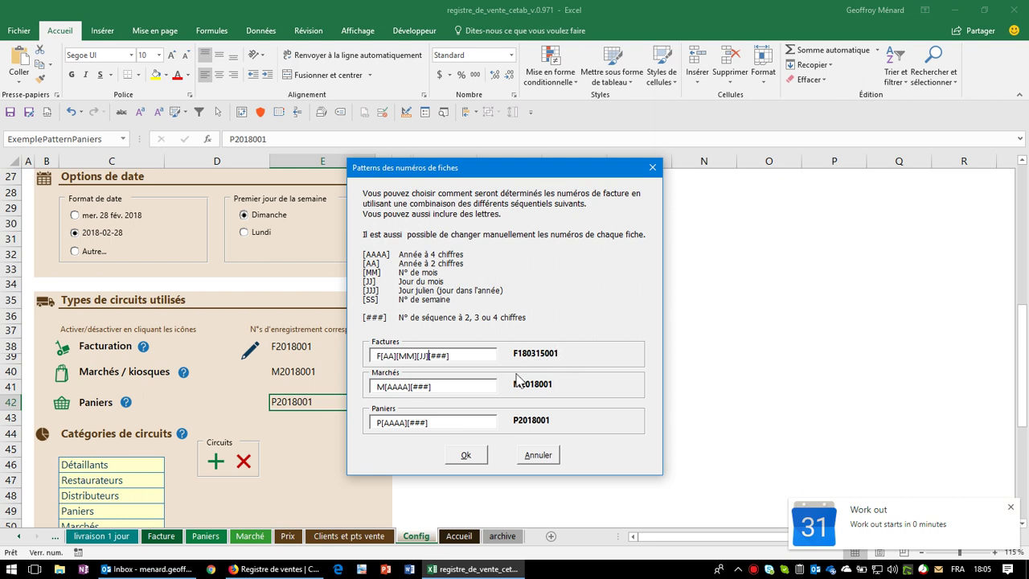
{"action": "left_click", "coordinate": [560, 450]}
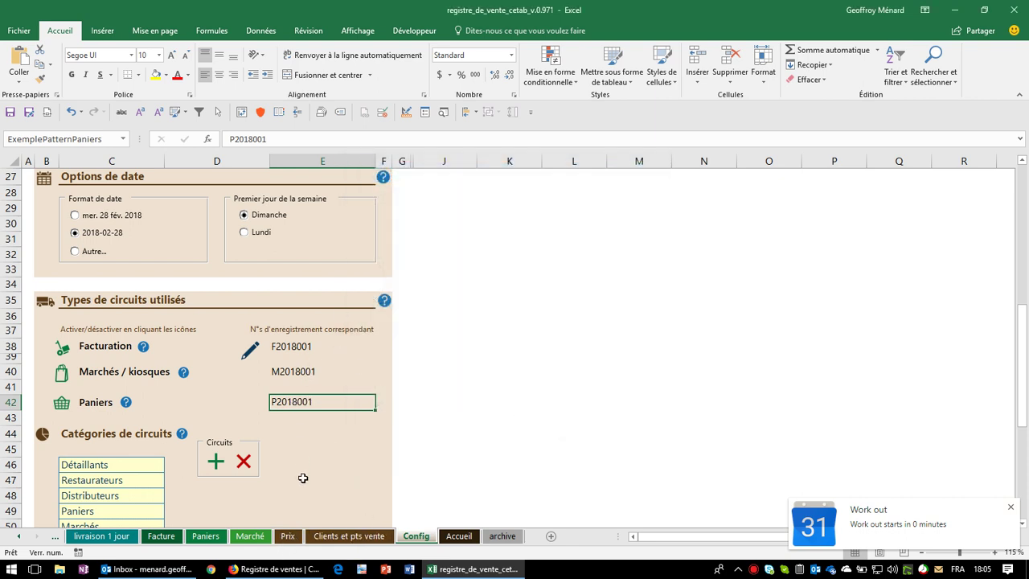
Step: On the Marché fiche, change the Date in T2 to 19 mars so it reads 2018-03-19
{"action": "left_click", "coordinate": [251, 536]}
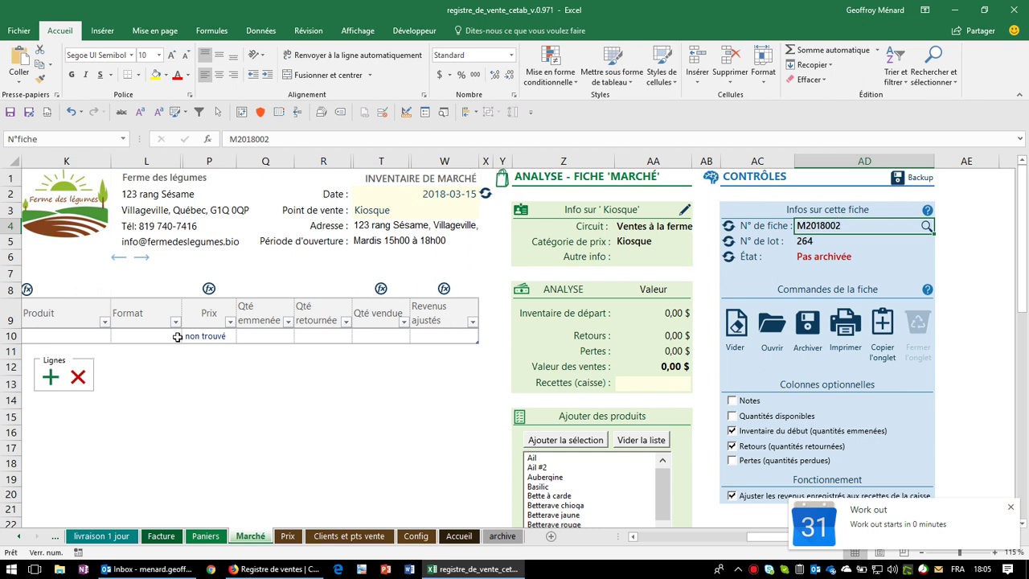
{"action": "left_click", "coordinate": [397, 198]}
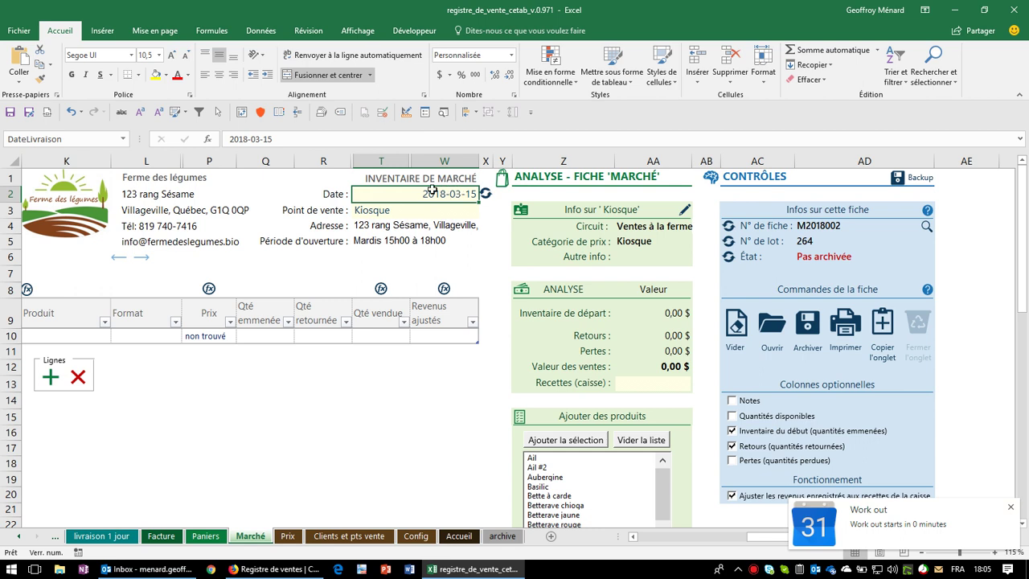
{"action": "double_click", "coordinate": [471, 195]}
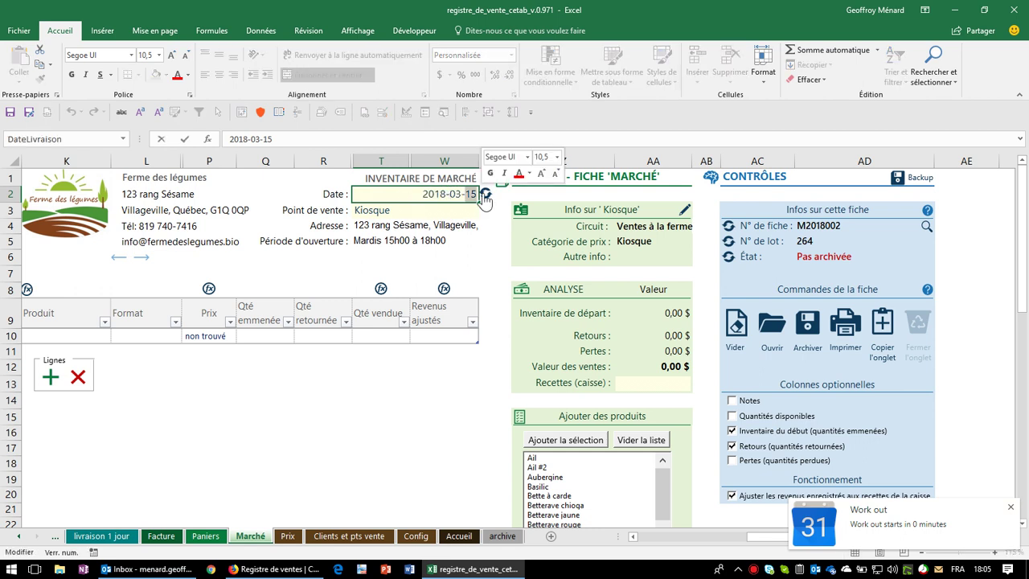
{"action": "type", "text": "18"}
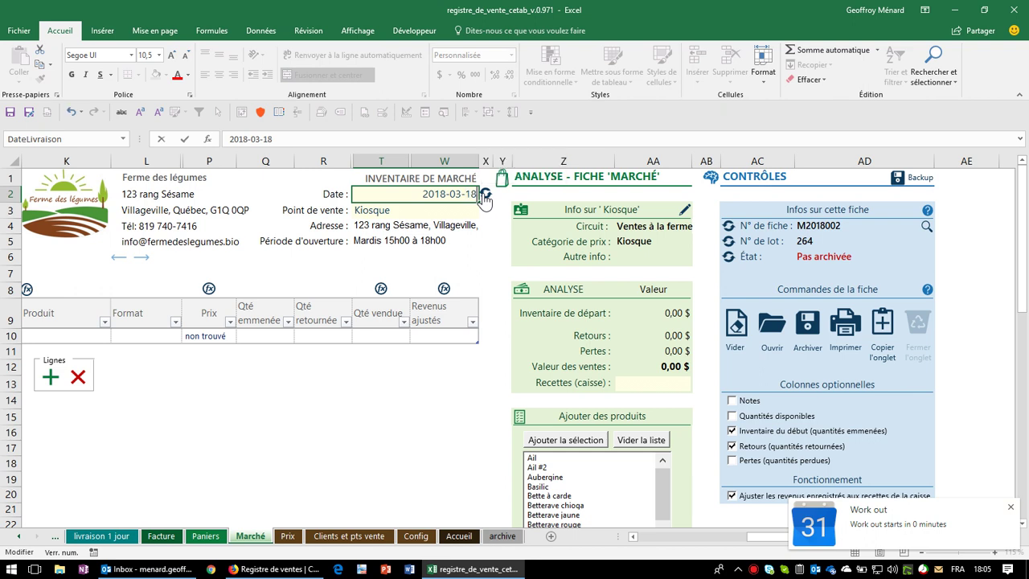
{"action": "key", "text": "Return"}
{"action": "key", "text": "Up"}
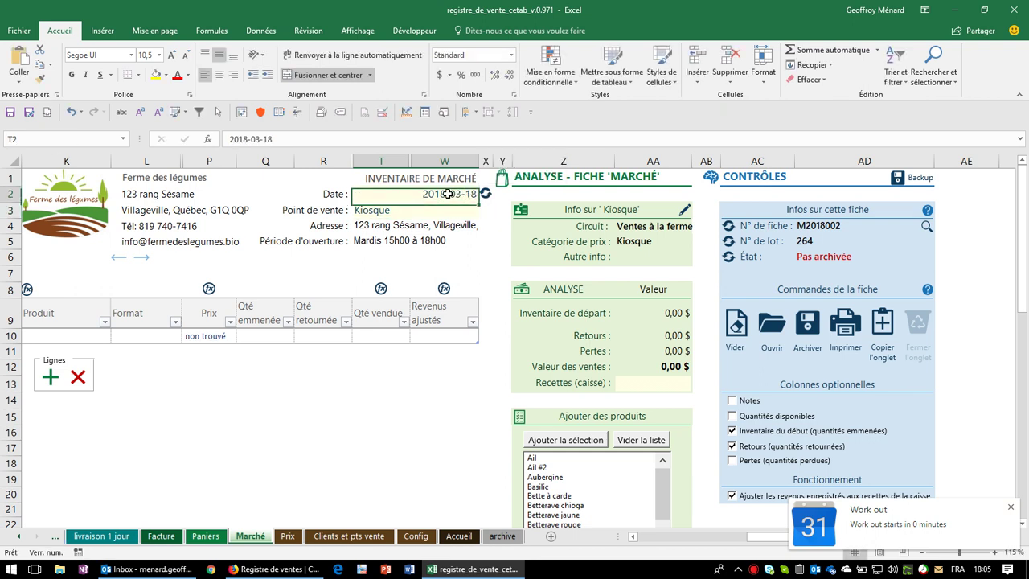
{"action": "type", "text": "19 mars"}
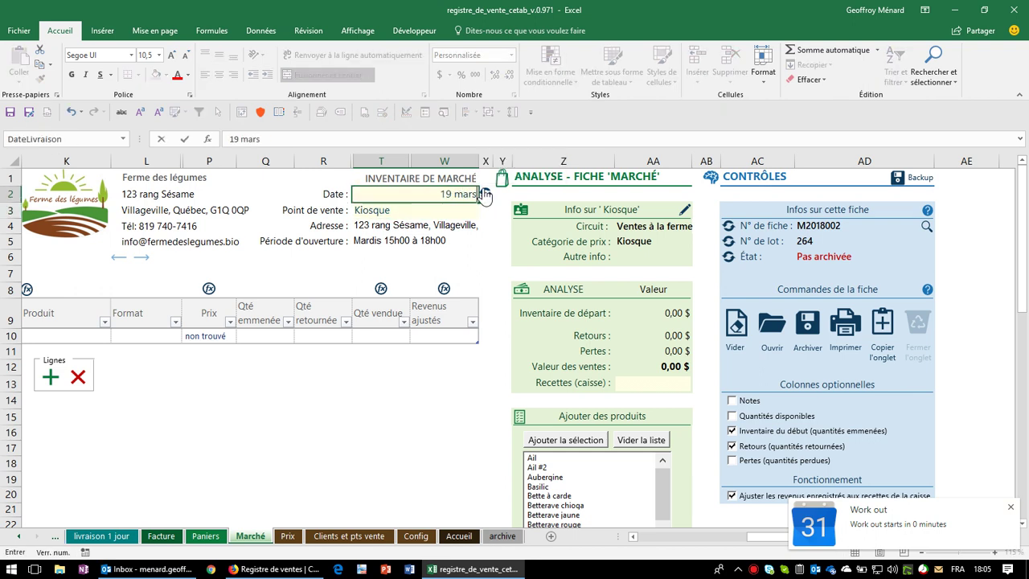
{"action": "key", "text": "Return"}
{"action": "left_click", "coordinate": [444, 191]}
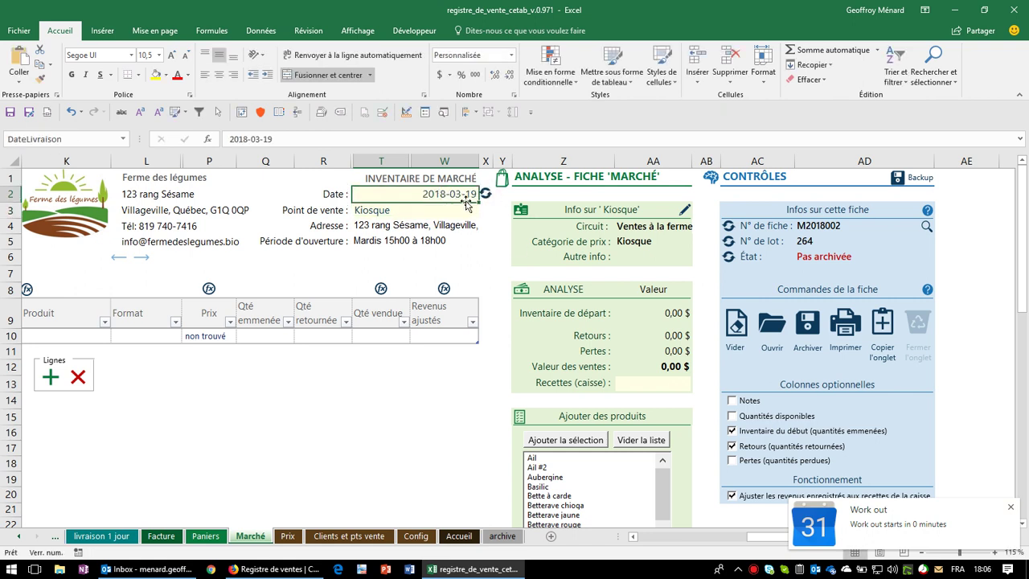
{"action": "left_click", "coordinate": [426, 209]}
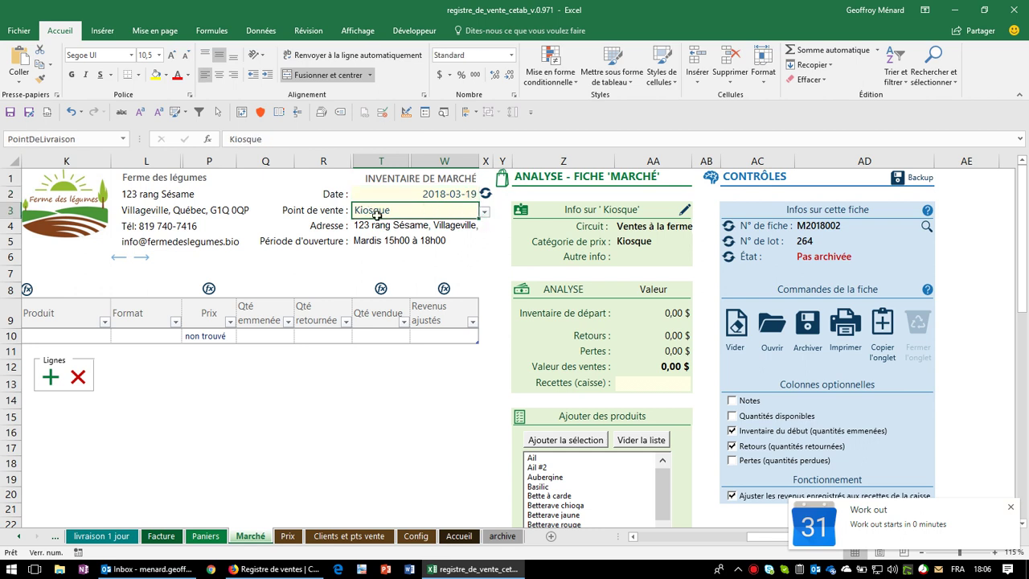
Step: Set the T3 Point de vente to Marché public de Stanford and check the AA5 price category
{"action": "left_click", "coordinate": [485, 212]}
{"action": "left_click", "coordinate": [378, 243]}
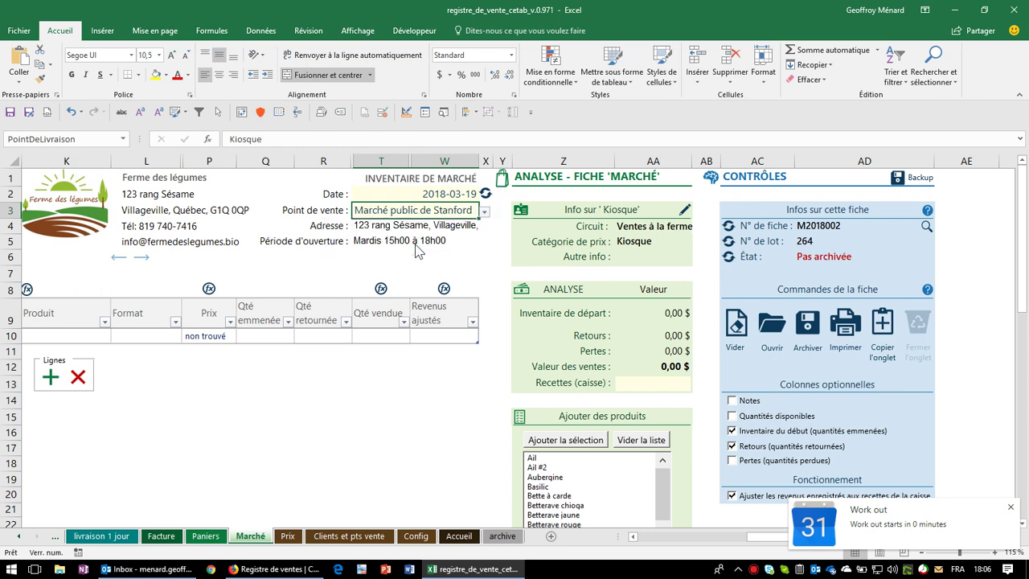
{"action": "left_click", "coordinate": [485, 212]}
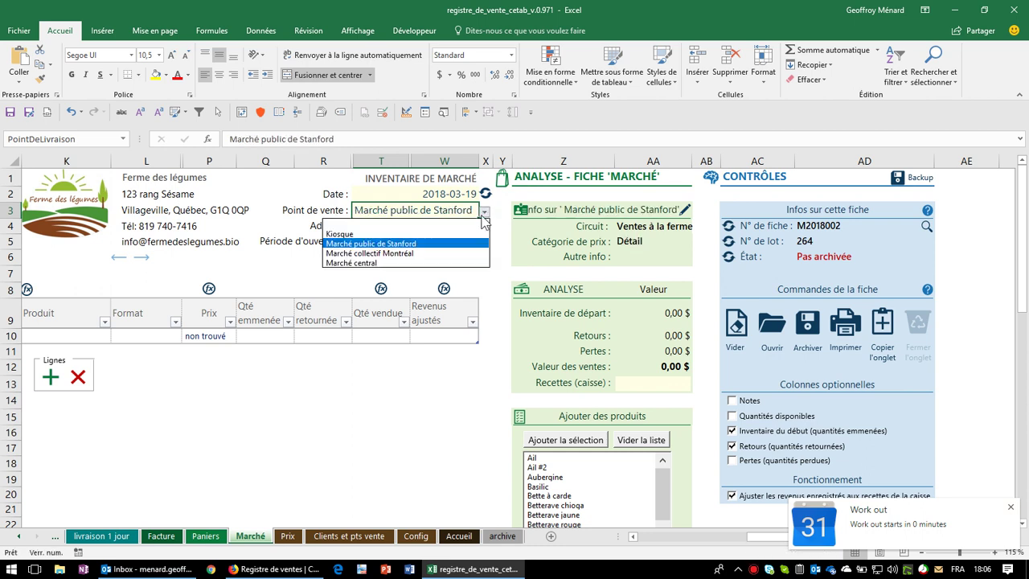
{"action": "left_click", "coordinate": [434, 253]}
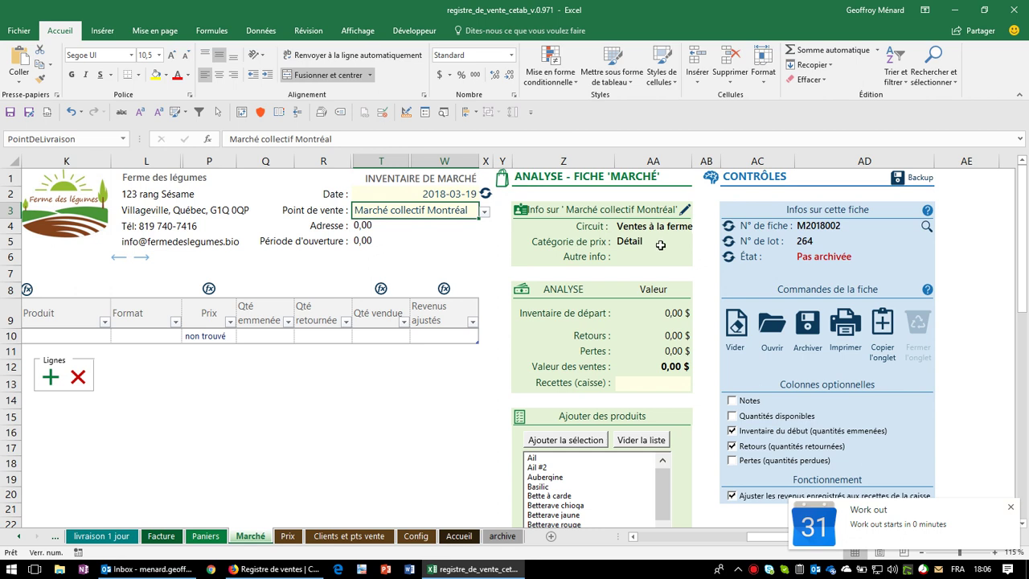
{"action": "left_click", "coordinate": [485, 212]}
{"action": "left_click", "coordinate": [445, 225]}
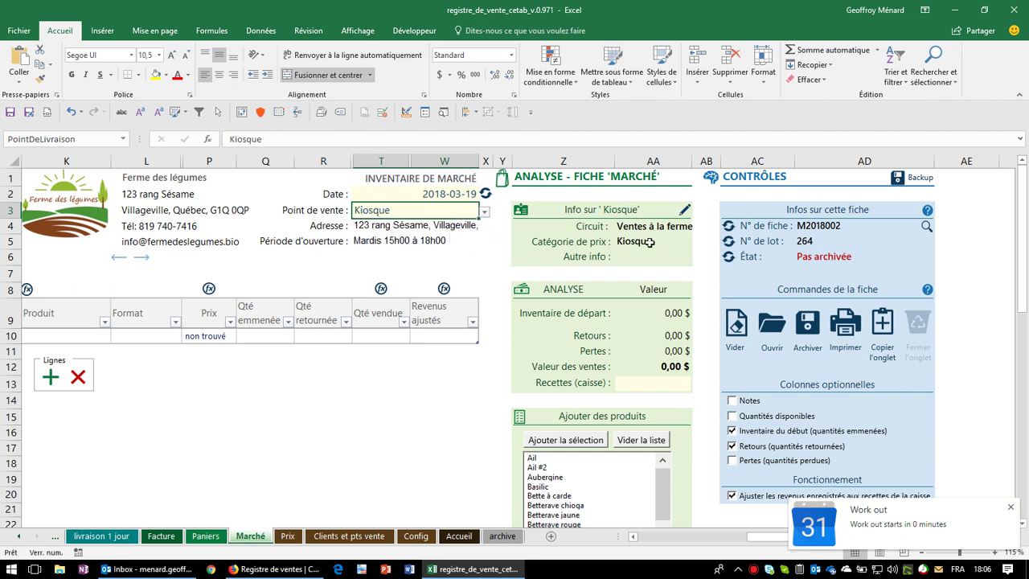
{"action": "left_click", "coordinate": [648, 241]}
{"action": "left_click", "coordinate": [443, 210]}
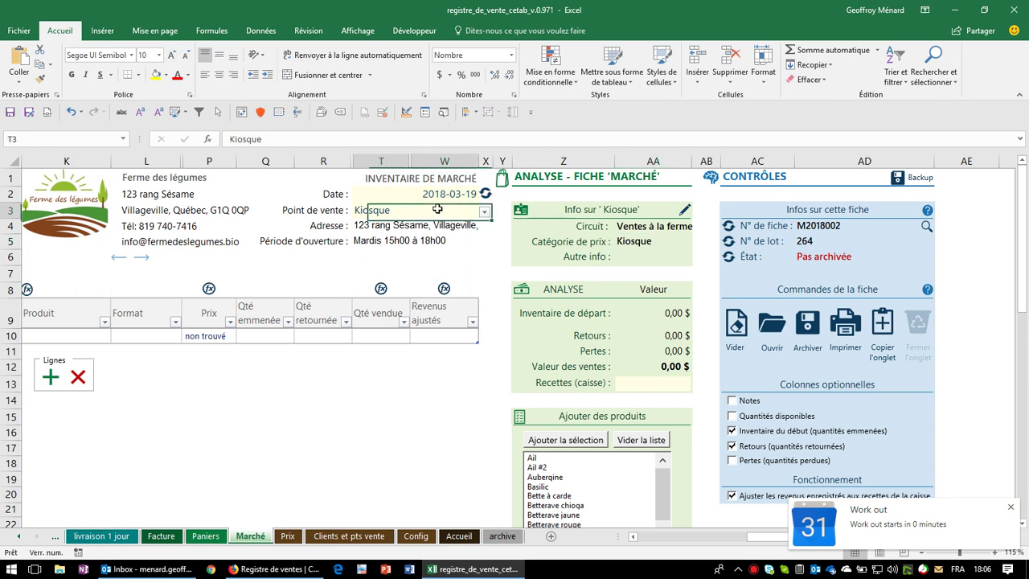
{"action": "left_click", "coordinate": [485, 211]}
{"action": "left_click", "coordinate": [422, 242]}
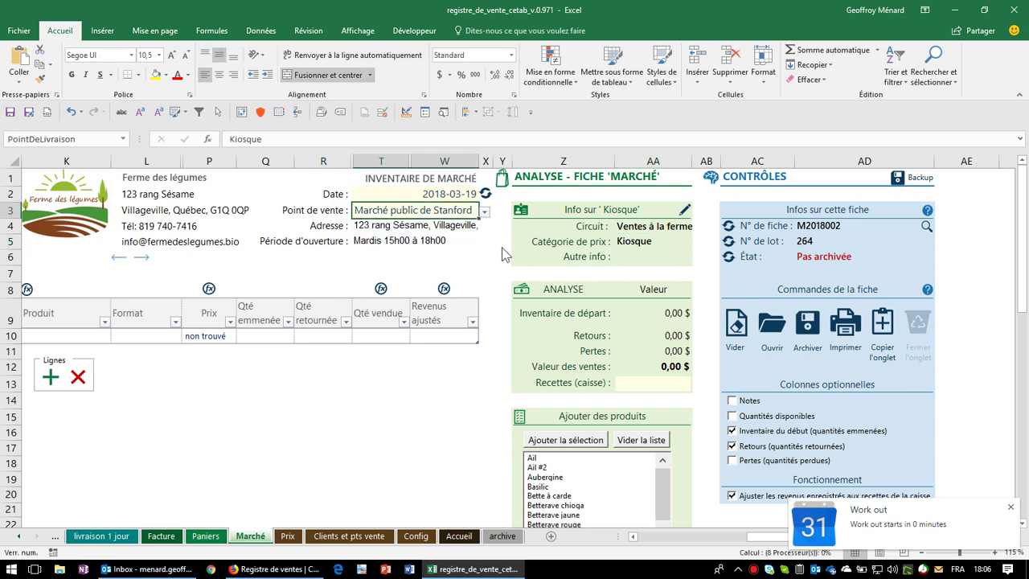
{"action": "left_click", "coordinate": [650, 240]}
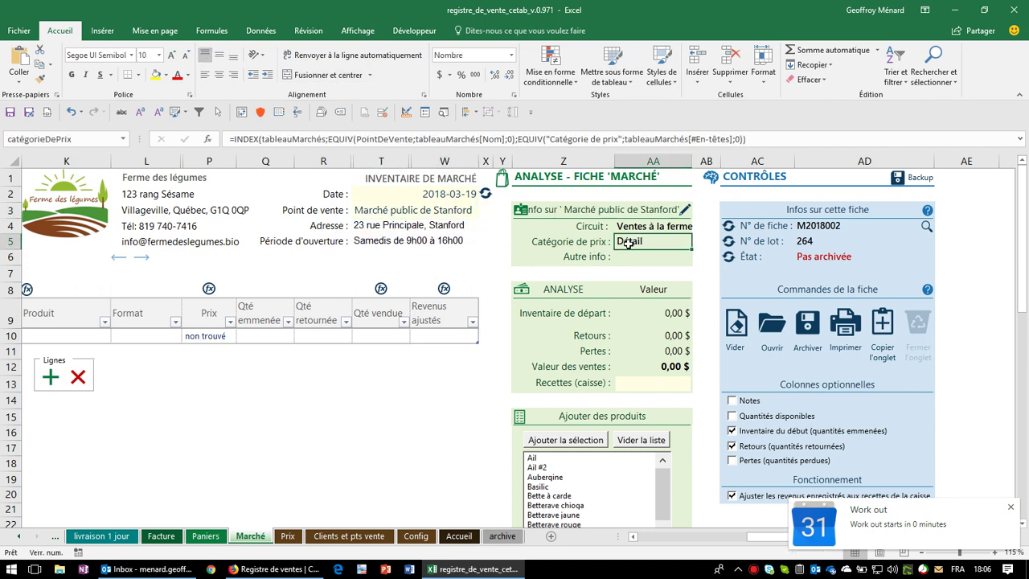
Step: Review the Prix sheet's products, formats and category prices, such as Kiosque E4:E22, then return to Marché
{"action": "left_click", "coordinate": [287, 536]}
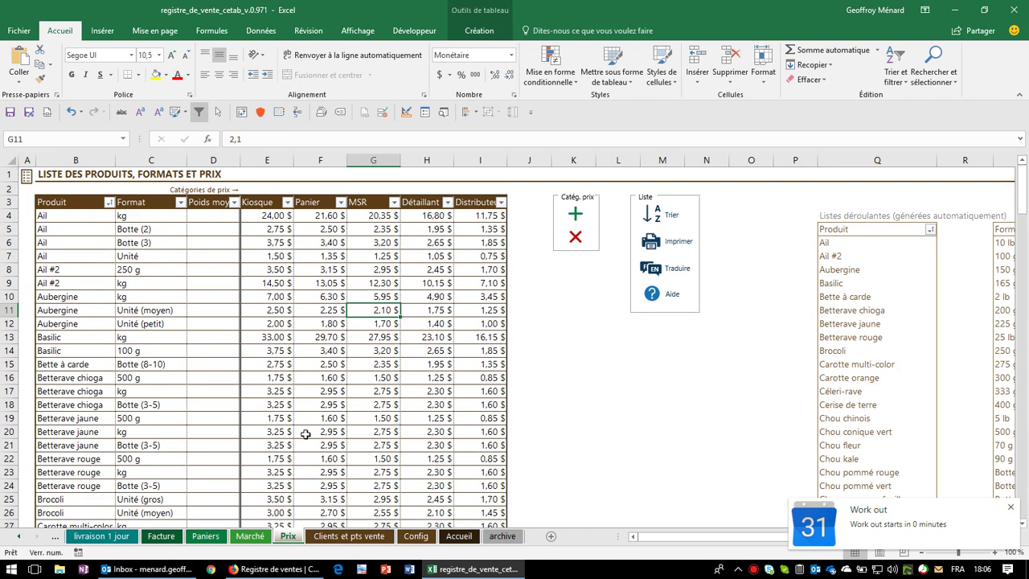
{"action": "left_click_drag", "start_coordinate": [57, 228], "coordinate": [155, 439]}
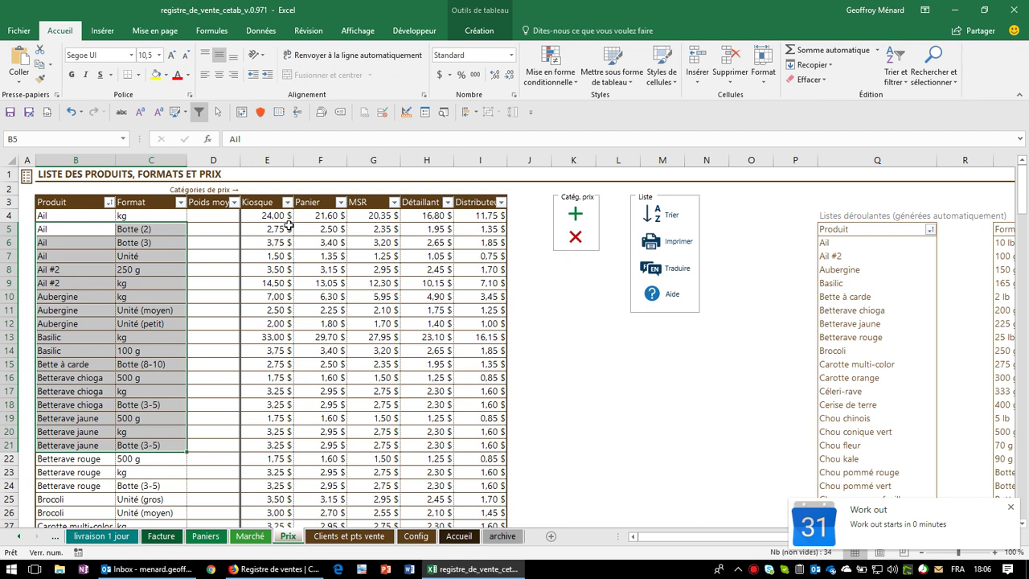
{"action": "mouse_move", "coordinate": [266, 201]}
{"action": "left_mouse_down"}
{"action": "mouse_move", "coordinate": [471, 266]}
{"action": "mouse_move", "coordinate": [475, 309]}
{"action": "left_mouse_up"}
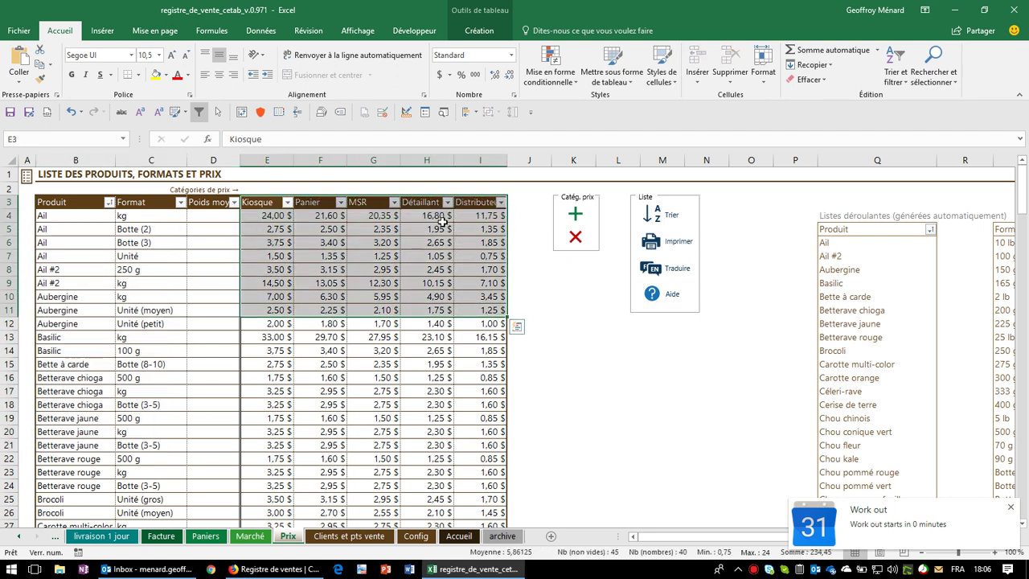
{"action": "left_click", "coordinate": [441, 226]}
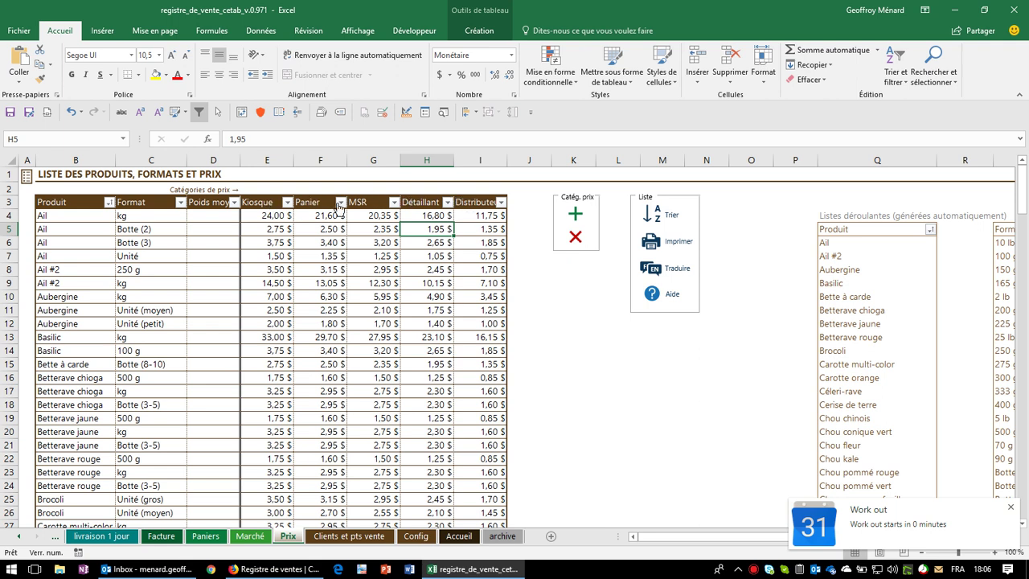
{"action": "left_click_drag", "start_coordinate": [265, 214], "coordinate": [264, 460]}
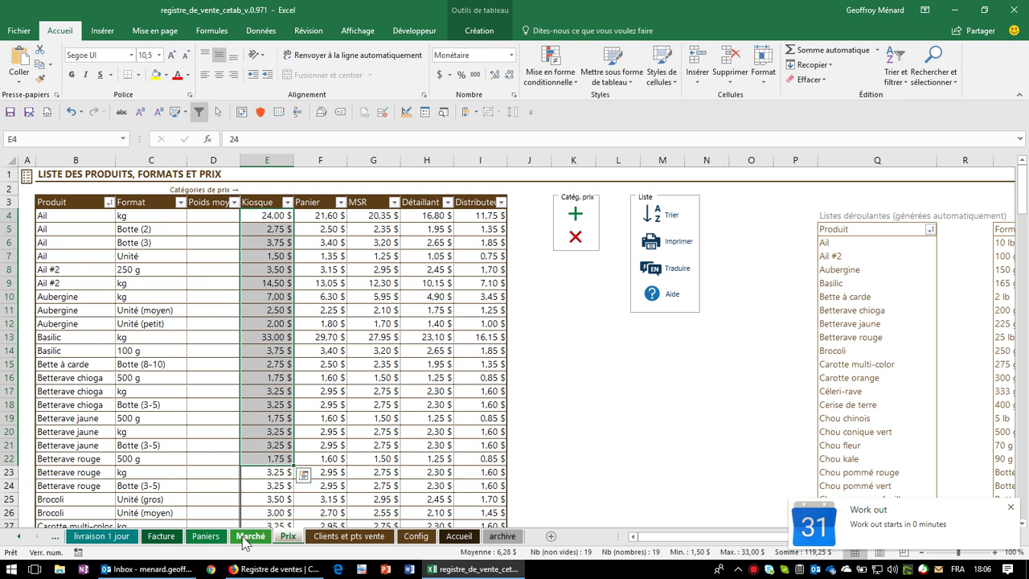
{"action": "left_click", "coordinate": [250, 537]}
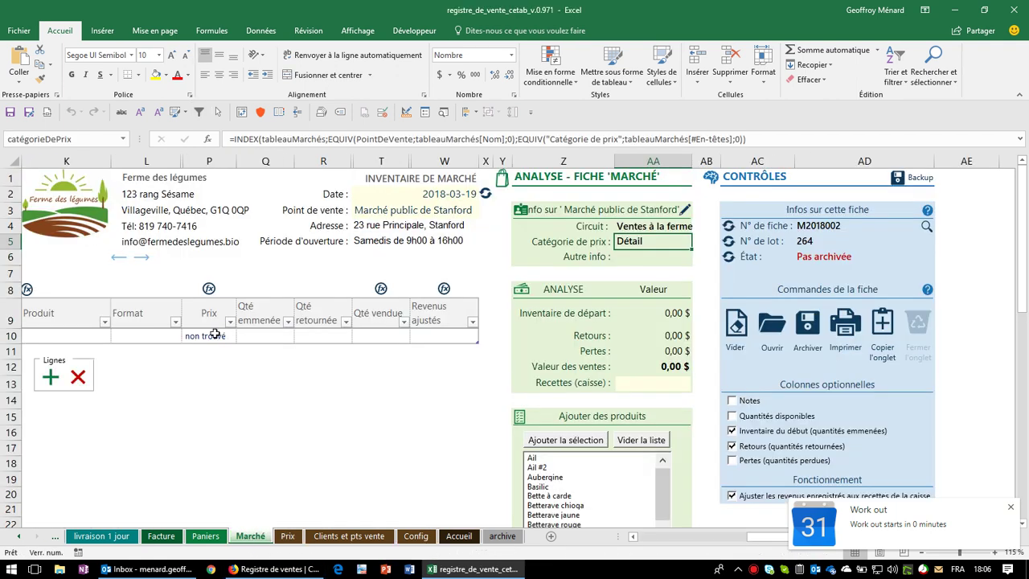
Step: Set row 10's product to Poireau with the Botte (6-7) format
{"action": "left_click", "coordinate": [215, 334]}
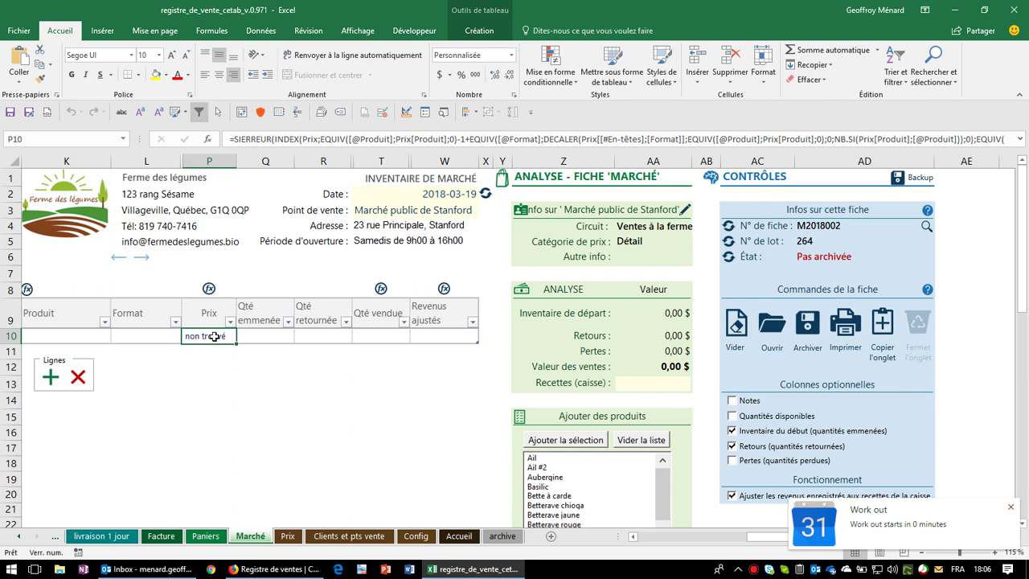
{"action": "left_click", "coordinate": [147, 337]}
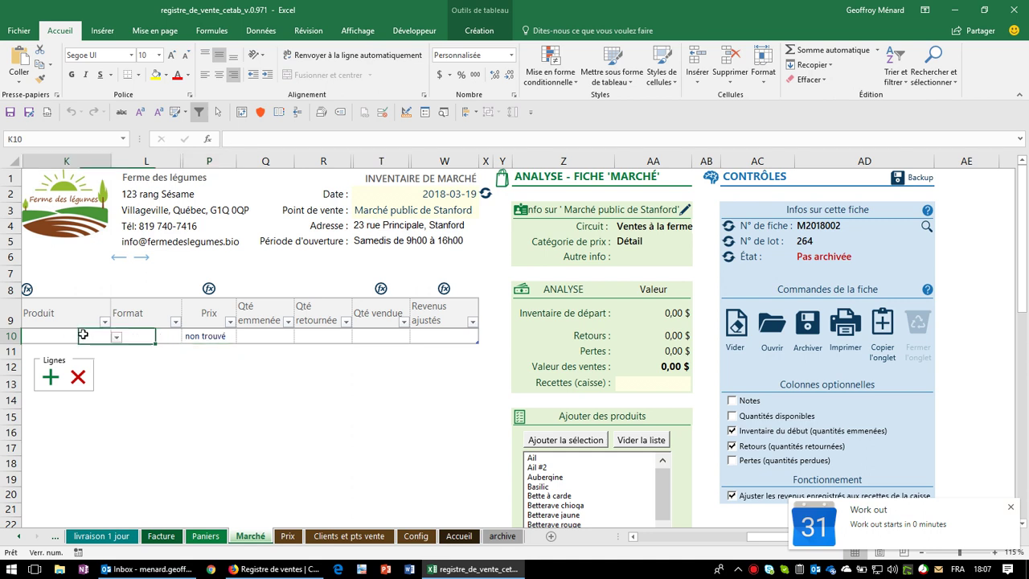
{"action": "key", "text": "Left"}
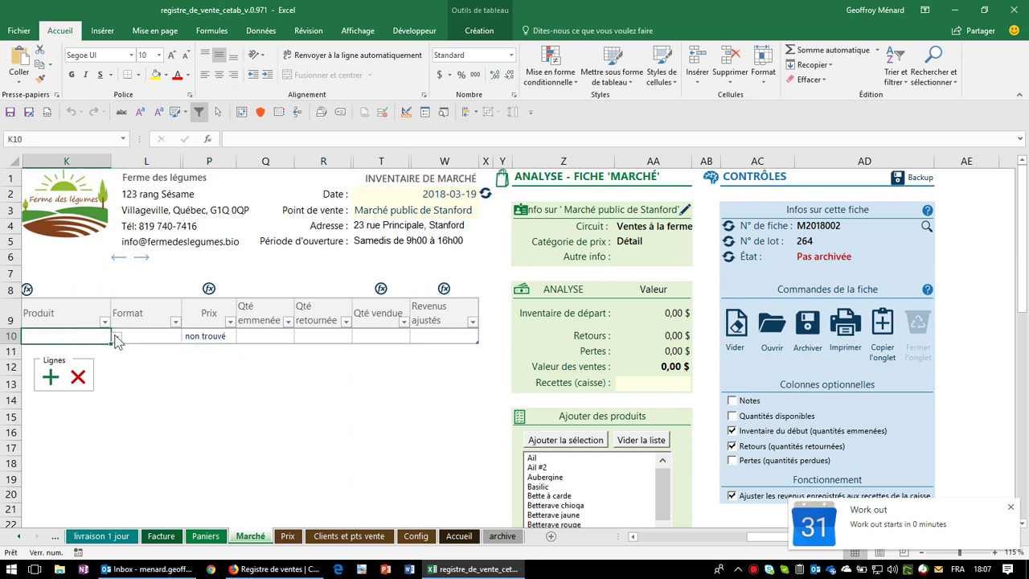
{"action": "left_click", "coordinate": [117, 337]}
{"action": "key", "text": "Escape"}
{"action": "left_click", "coordinate": [116, 337]}
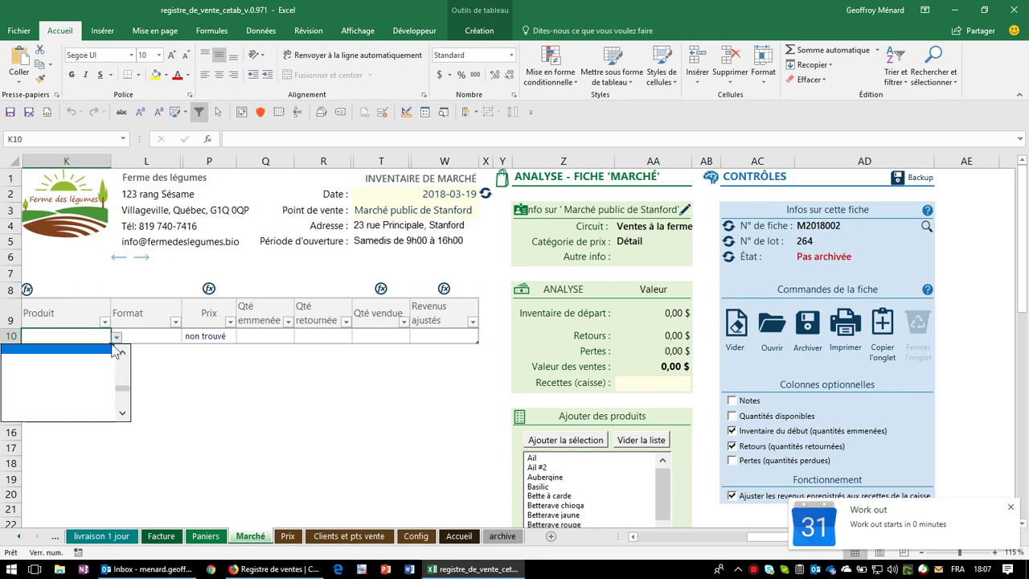
{"action": "scroll", "coordinate": [64, 370], "scroll_direction": "down", "scroll_amount": 5}
{"action": "left_click", "coordinate": [53, 369]}
{"action": "left_click", "coordinate": [181, 343]}
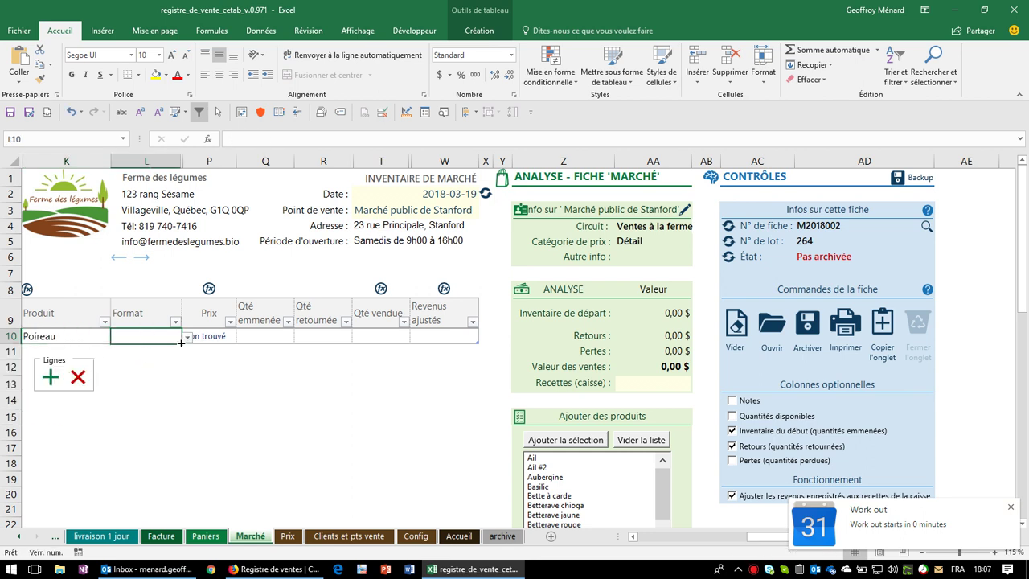
{"action": "left_click", "coordinate": [187, 338]}
{"action": "left_click", "coordinate": [149, 351]}
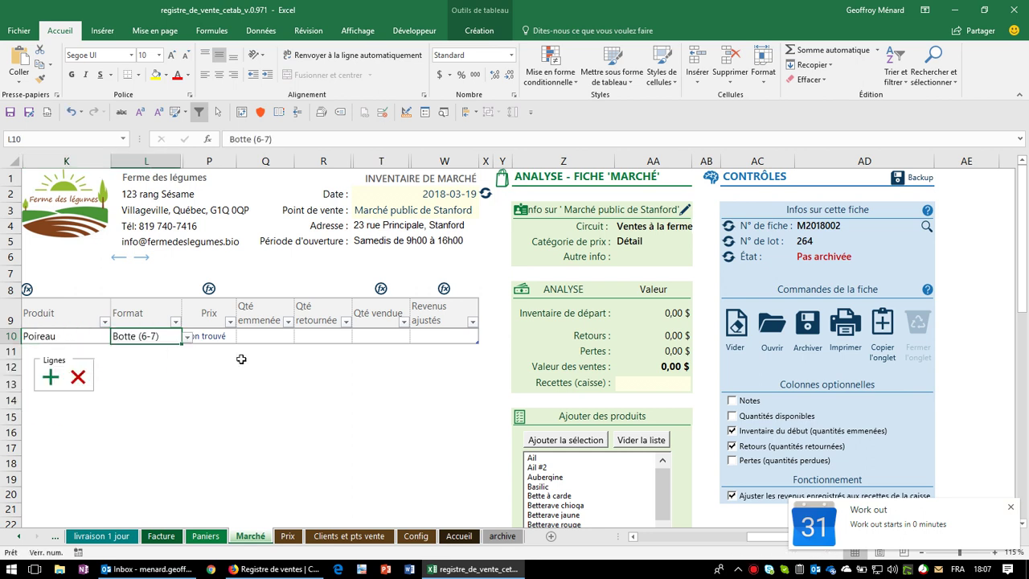
Step: Switch row 10 to Poireau 300g in botte (3 petits), checking the P10 price and AA5 category
{"action": "left_click", "coordinate": [215, 338]}
{"action": "left_click", "coordinate": [170, 336]}
{"action": "left_click", "coordinate": [188, 338]}
{"action": "left_click", "coordinate": [147, 360]}
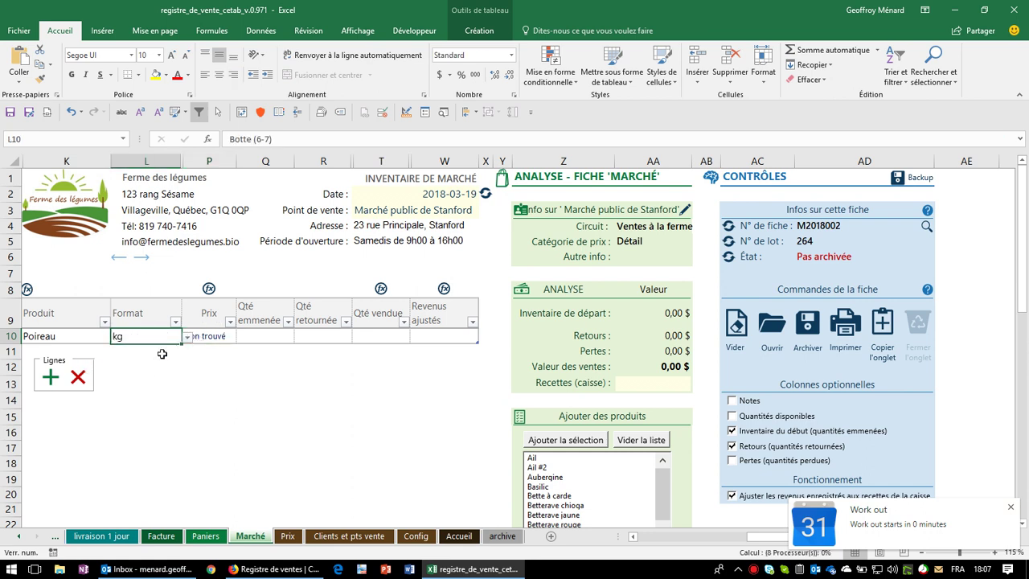
{"action": "left_click", "coordinate": [211, 336]}
{"action": "left_click", "coordinate": [157, 338]}
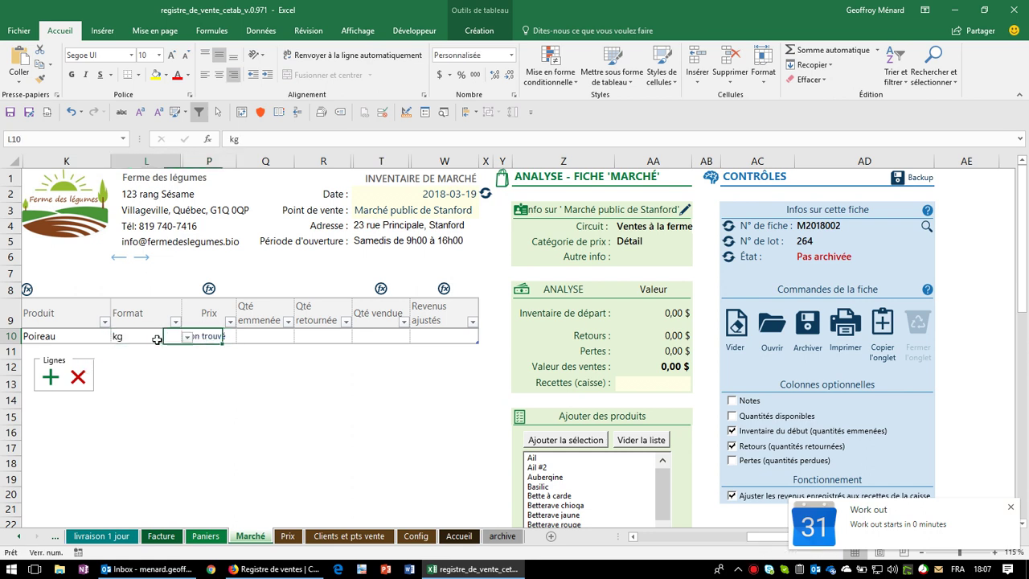
{"action": "left_click", "coordinate": [94, 338]}
{"action": "left_click", "coordinate": [116, 338]}
{"action": "left_click", "coordinate": [96, 359]}
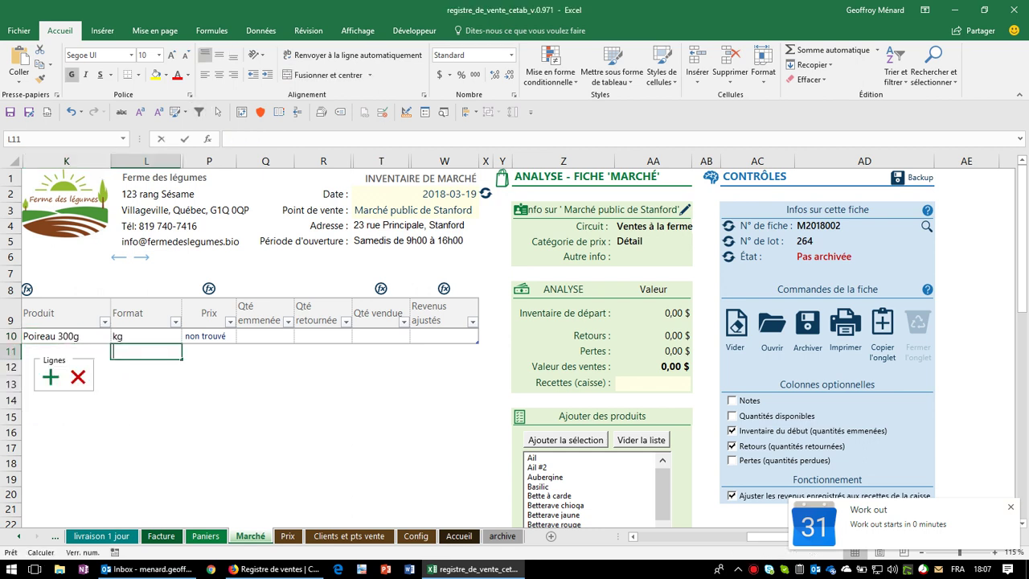
{"action": "left_click", "coordinate": [231, 333]}
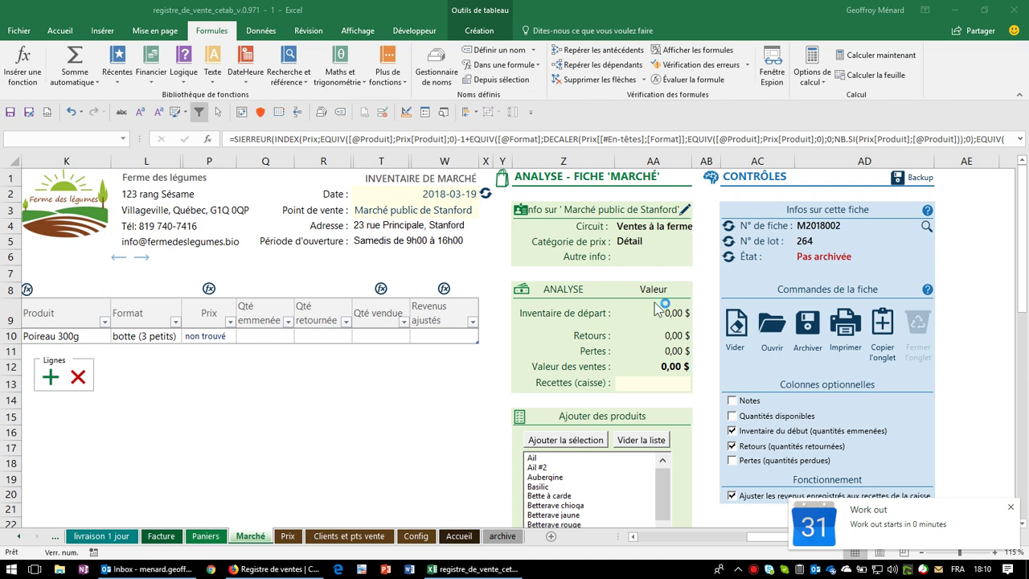
{"action": "left_click", "coordinate": [639, 244]}
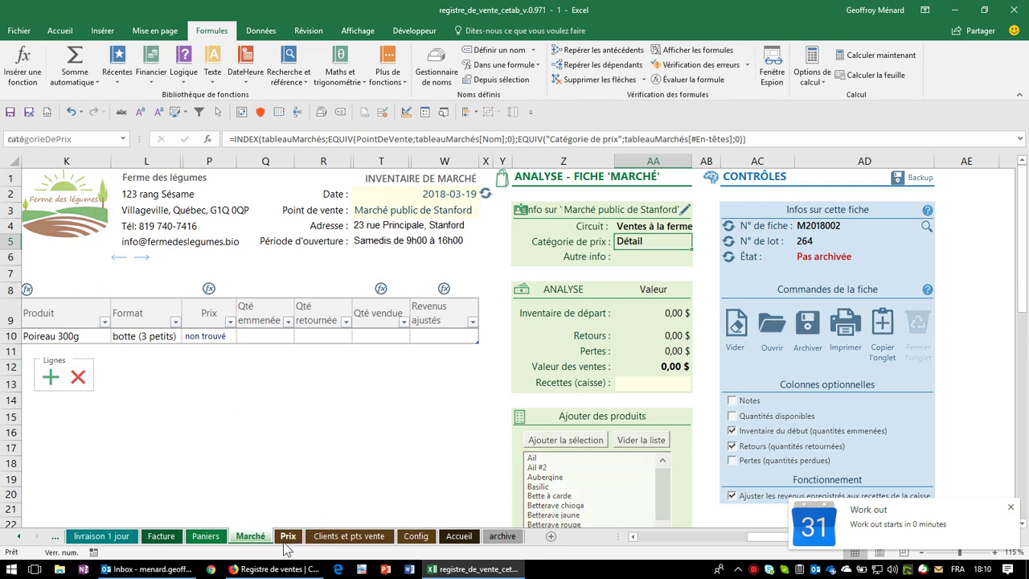
Step: Check the Prix sheet's Détaillant prices and the price categories on Clients et pts vente
{"action": "left_click", "coordinate": [287, 536]}
{"action": "left_click", "coordinate": [286, 367]}
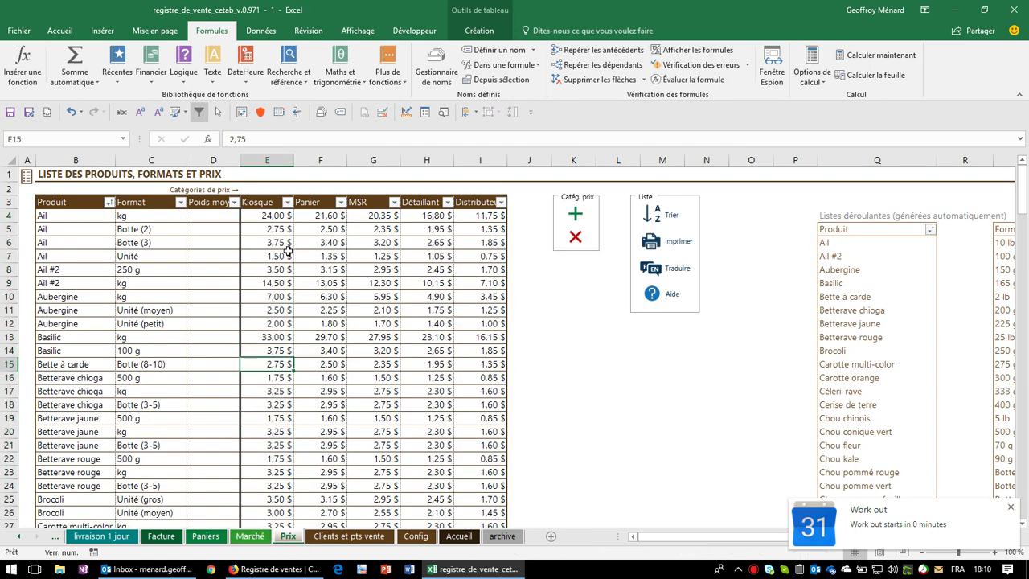
{"action": "left_click", "coordinate": [422, 206]}
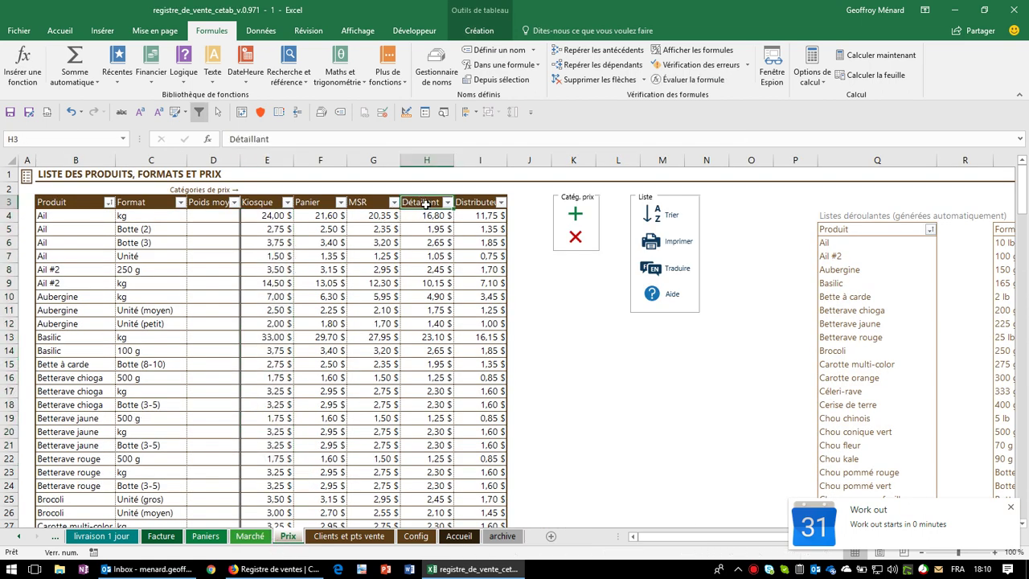
{"action": "left_click", "coordinate": [354, 537]}
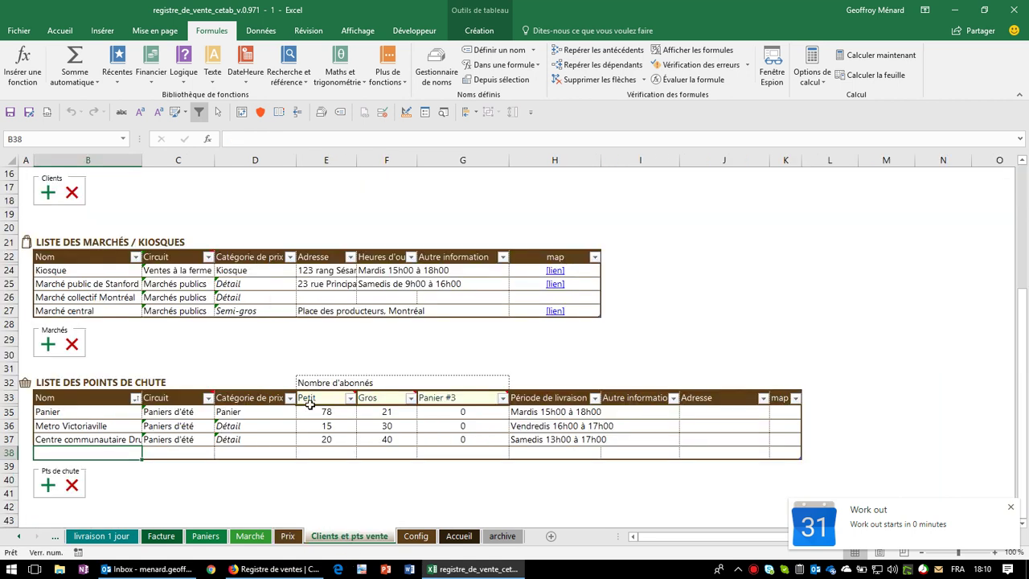
{"action": "left_click", "coordinate": [249, 426]}
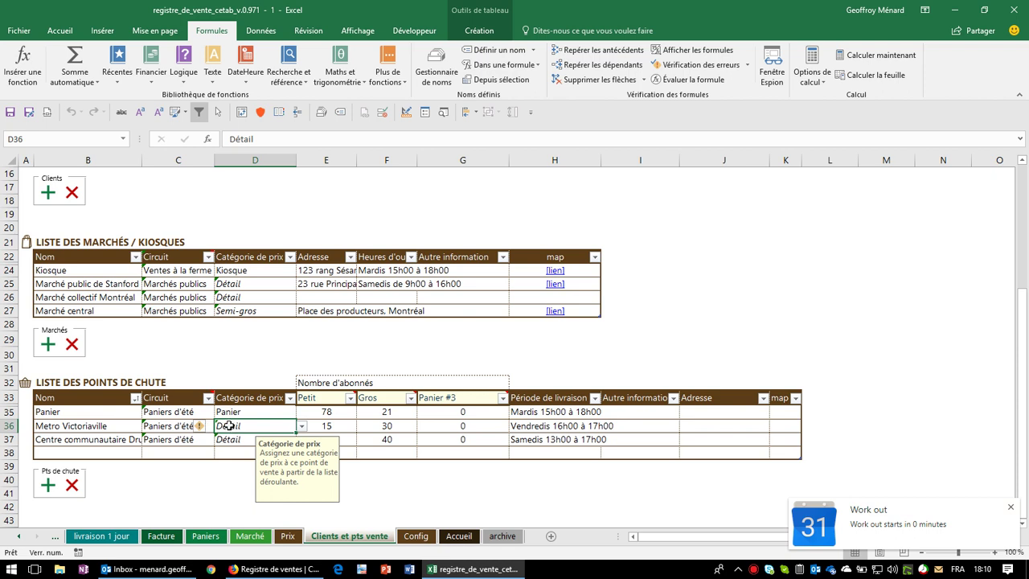
Step: Set the Stanford and Montréal markets to Détaillant and Marché central to Distributeur
{"action": "left_click", "coordinate": [242, 284]}
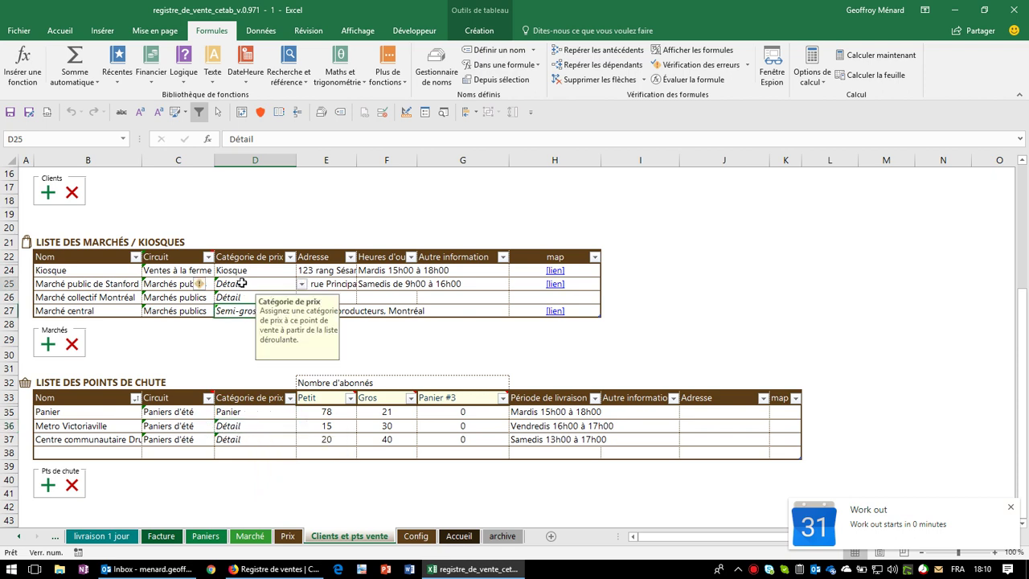
{"action": "left_click", "coordinate": [302, 284]}
{"action": "left_click", "coordinate": [267, 283]}
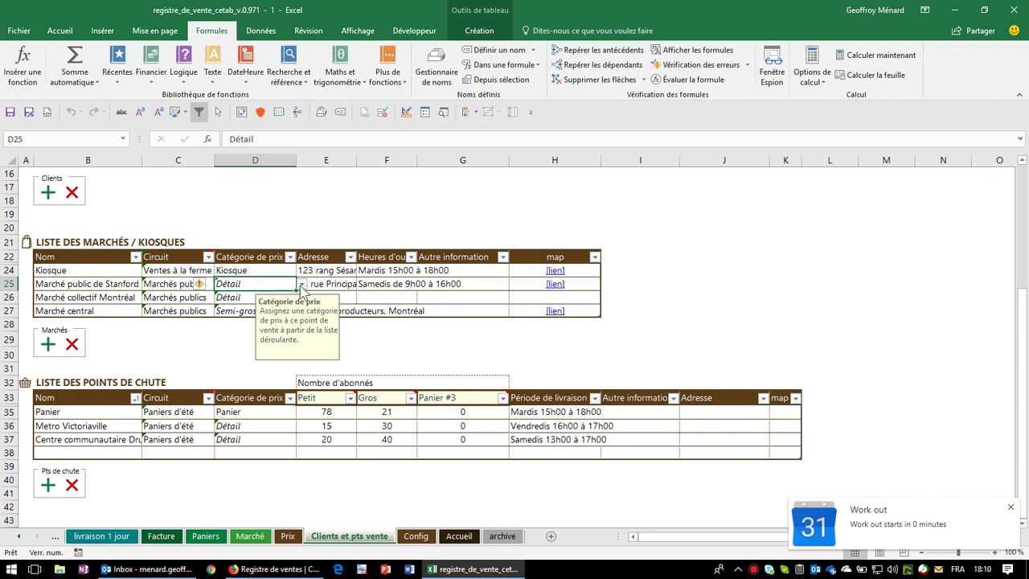
{"action": "left_click", "coordinate": [301, 283]}
{"action": "left_click", "coordinate": [270, 321]}
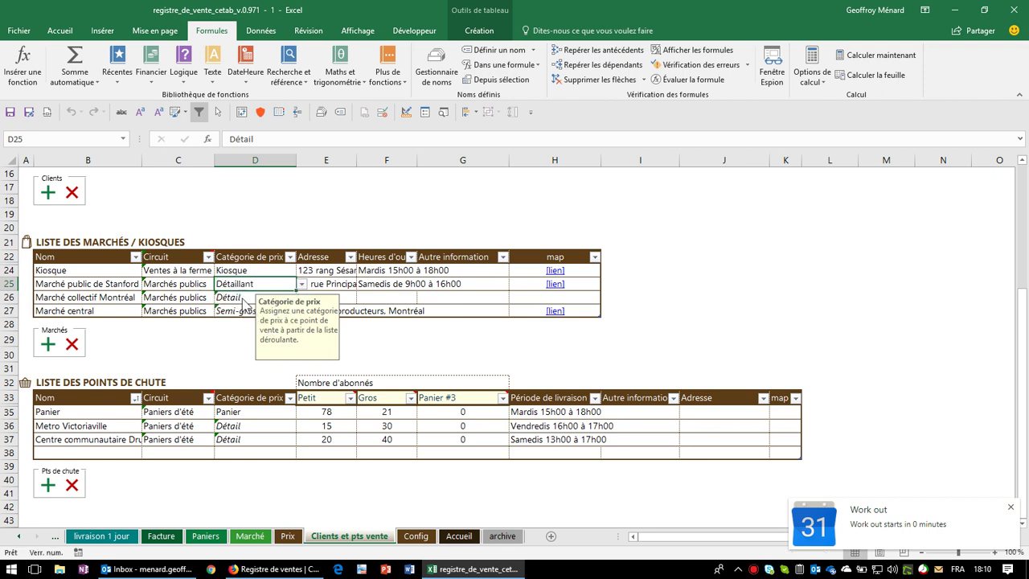
{"action": "left_click", "coordinate": [265, 297]}
{"action": "left_click", "coordinate": [303, 300]}
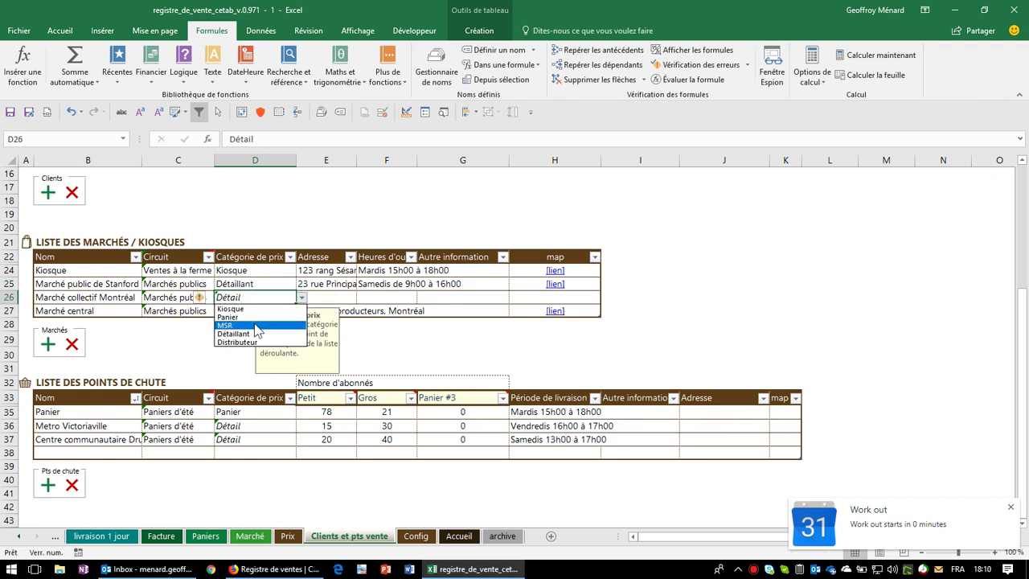
{"action": "left_click", "coordinate": [270, 335]}
{"action": "left_click", "coordinate": [253, 309]}
{"action": "left_click", "coordinate": [301, 311]}
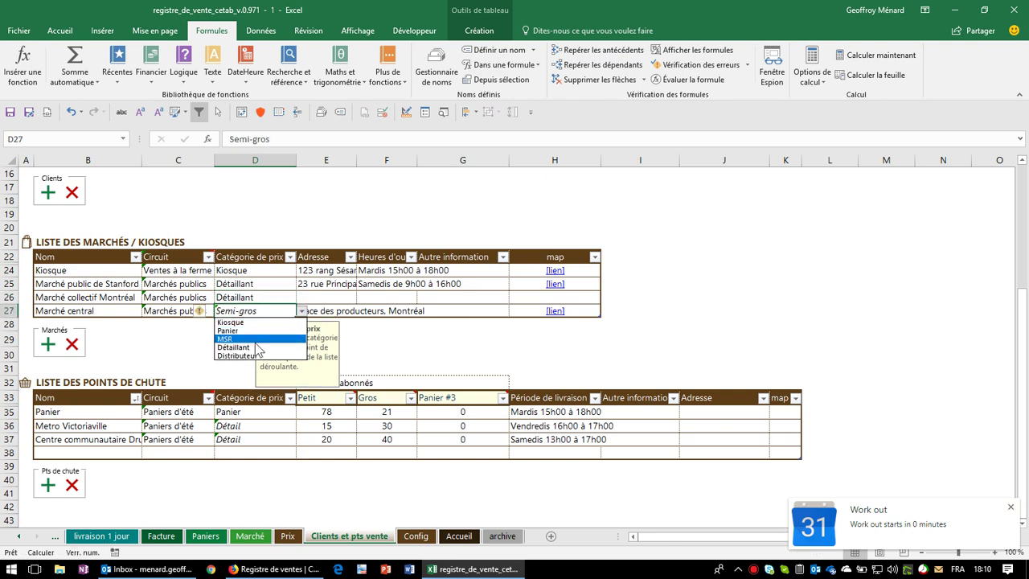
{"action": "left_click", "coordinate": [241, 357]}
Step: Set Metro Victoriaville and the community centre drop point to Détaillant, then return to Marché
{"action": "left_click", "coordinate": [237, 425]}
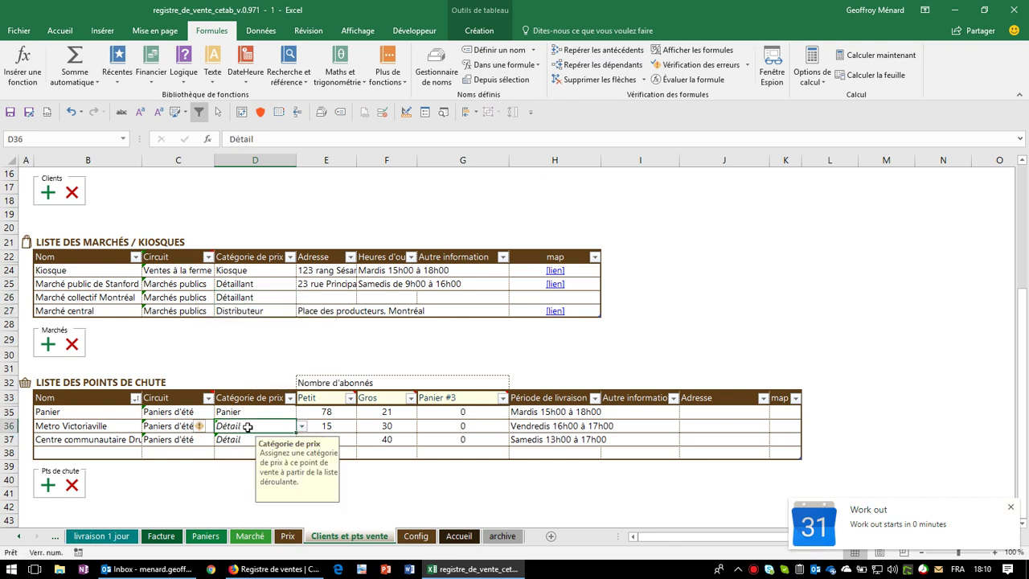
{"action": "left_click", "coordinate": [301, 427]}
{"action": "left_click", "coordinate": [241, 462]}
{"action": "left_click", "coordinate": [265, 440]}
{"action": "left_click", "coordinate": [301, 443]}
{"action": "left_click", "coordinate": [235, 476]}
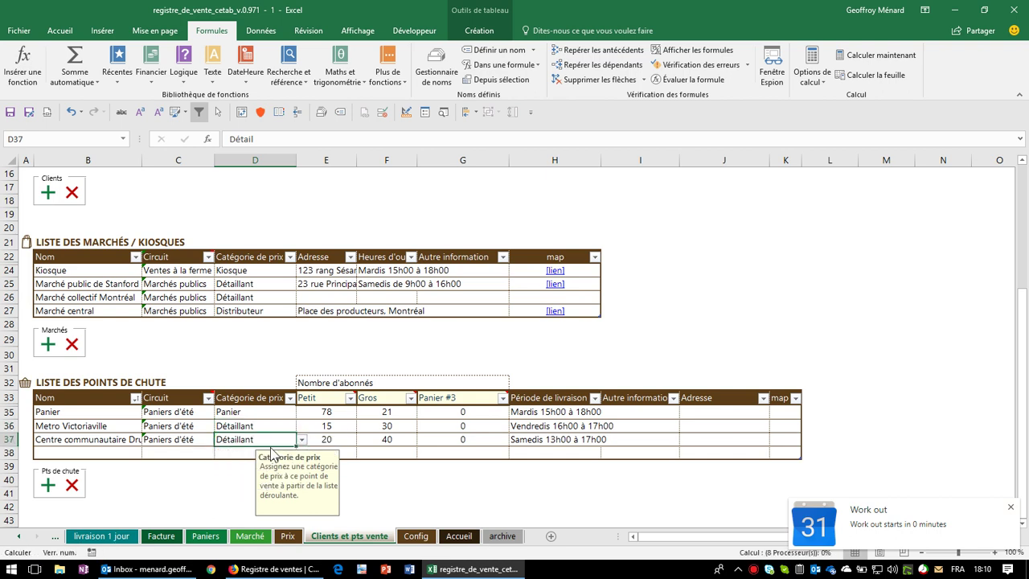
{"action": "left_click", "coordinate": [250, 536]}
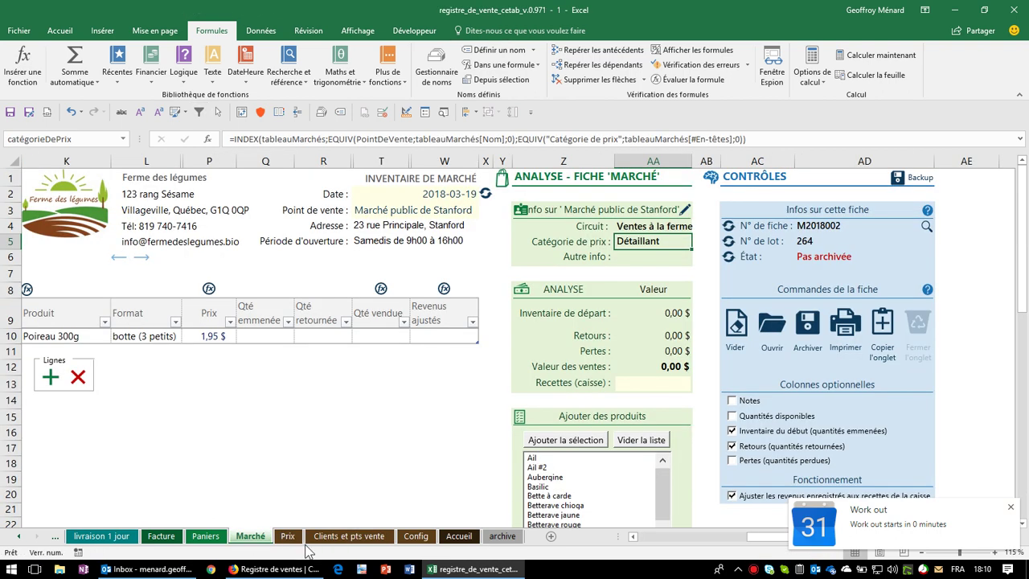
{"action": "left_click", "coordinate": [223, 335]}
{"action": "left_click", "coordinate": [79, 338]}
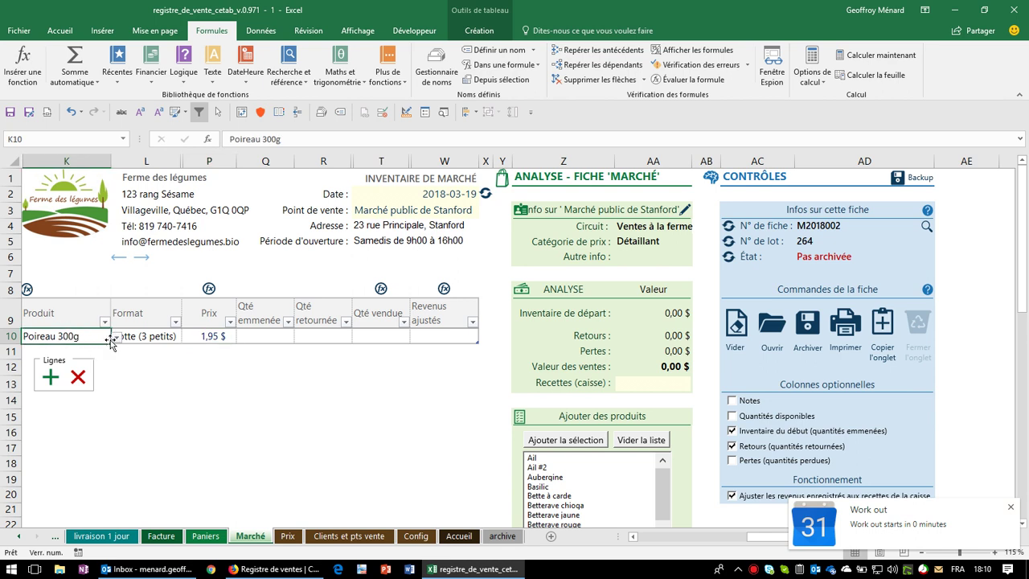
{"action": "left_click", "coordinate": [157, 338]}
{"action": "left_click", "coordinate": [199, 336]}
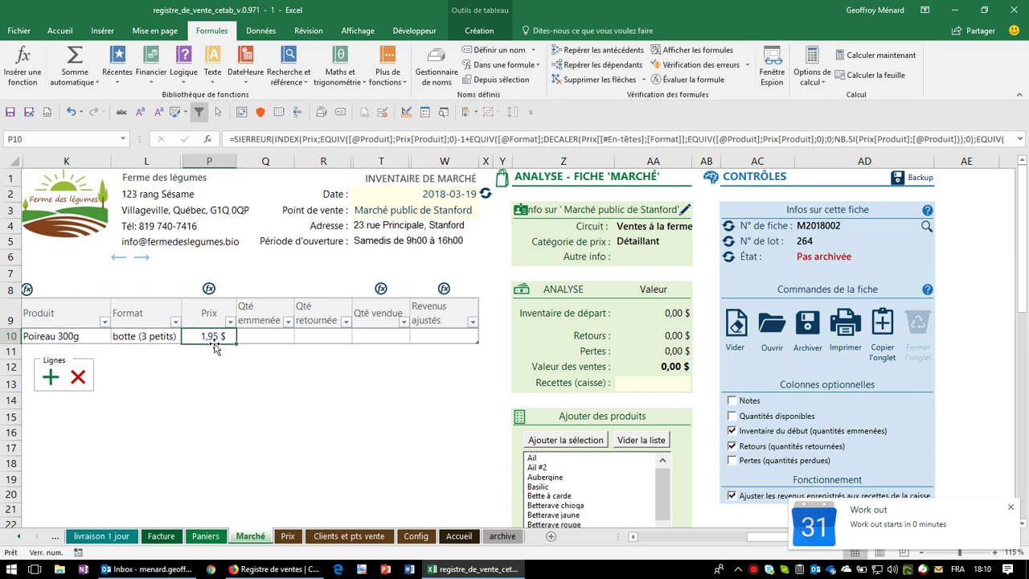
{"action": "left_click", "coordinate": [643, 244]}
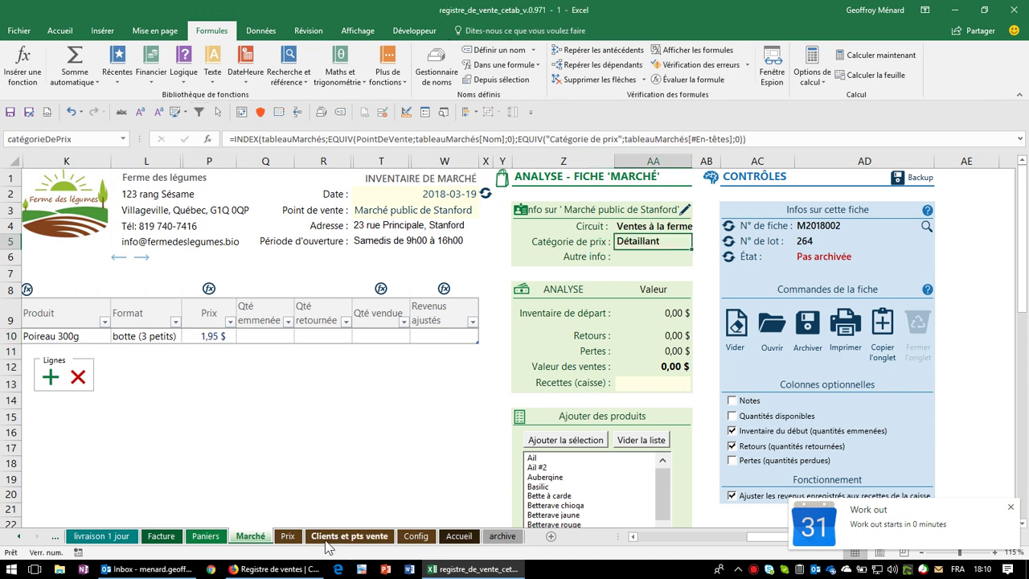
{"action": "left_click", "coordinate": [291, 538]}
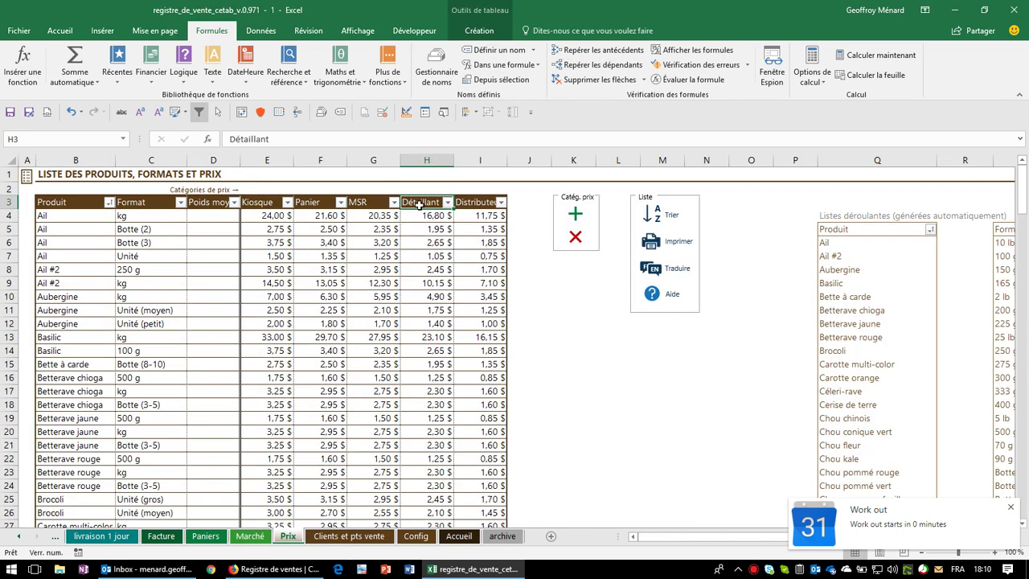
{"action": "scroll", "coordinate": [432, 282], "scroll_direction": "down", "scroll_amount": 6}
{"action": "scroll", "coordinate": [431, 349], "scroll_direction": "down", "scroll_amount": 20}
{"action": "scroll", "coordinate": [427, 349], "scroll_direction": "down", "scroll_amount": 15}
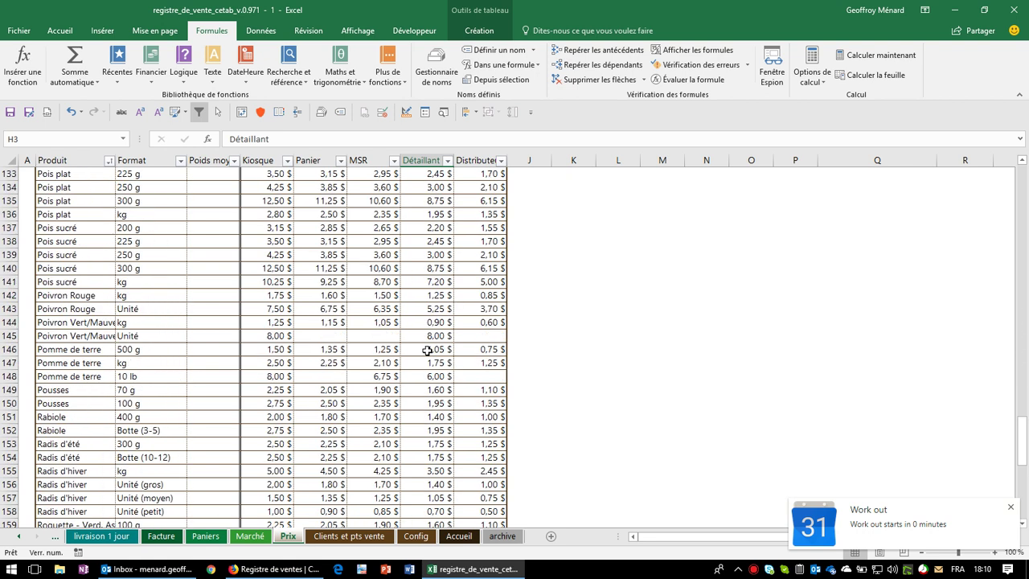
{"action": "left_click", "coordinate": [434, 312]}
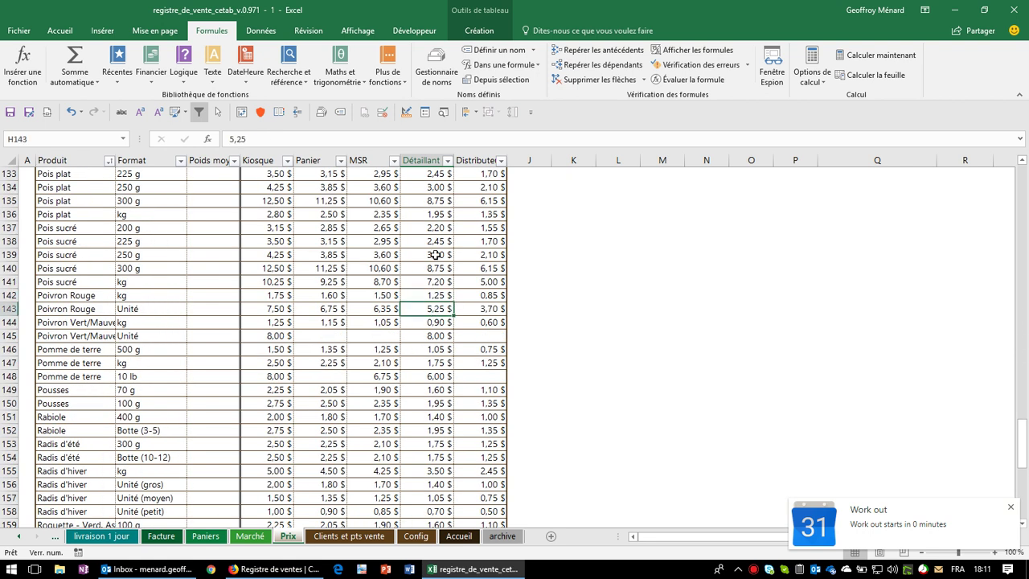
{"action": "scroll", "coordinate": [411, 309], "scroll_direction": "up", "scroll_amount": 2}
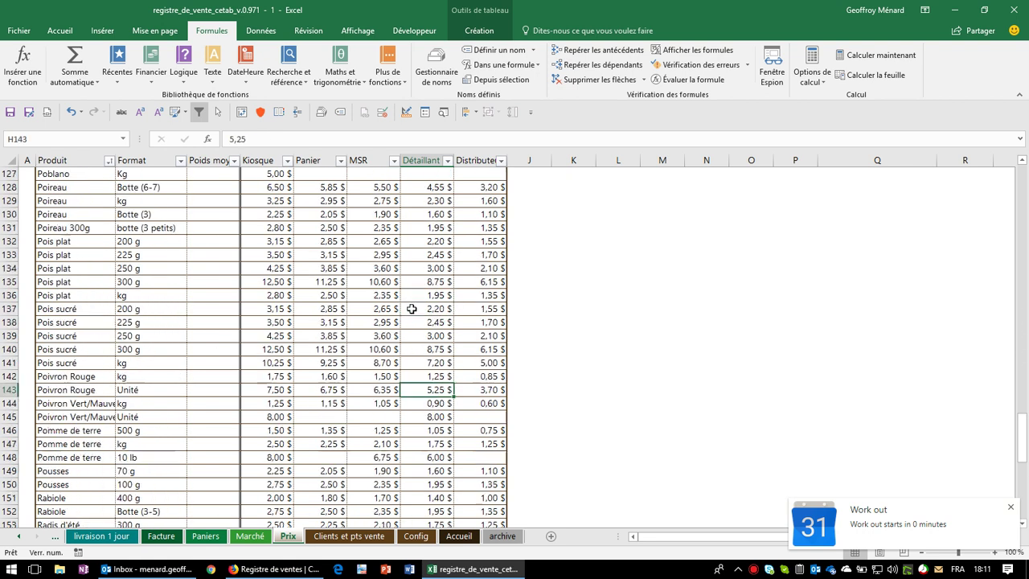
{"action": "scroll", "coordinate": [411, 309], "scroll_direction": "up", "scroll_amount": 2}
{"action": "left_click", "coordinate": [364, 309]}
{"action": "left_click", "coordinate": [433, 308]}
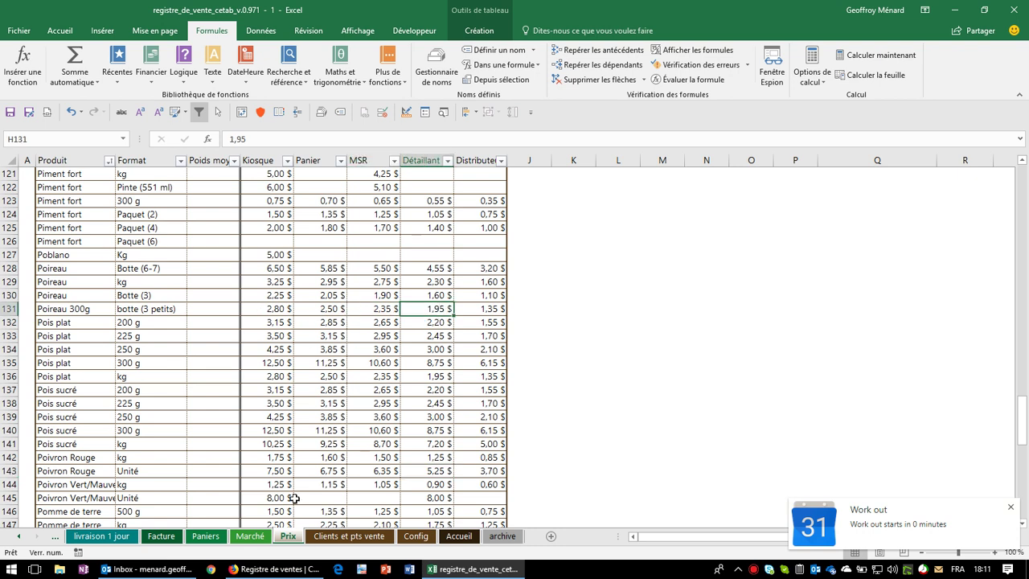
{"action": "left_click", "coordinate": [248, 537]}
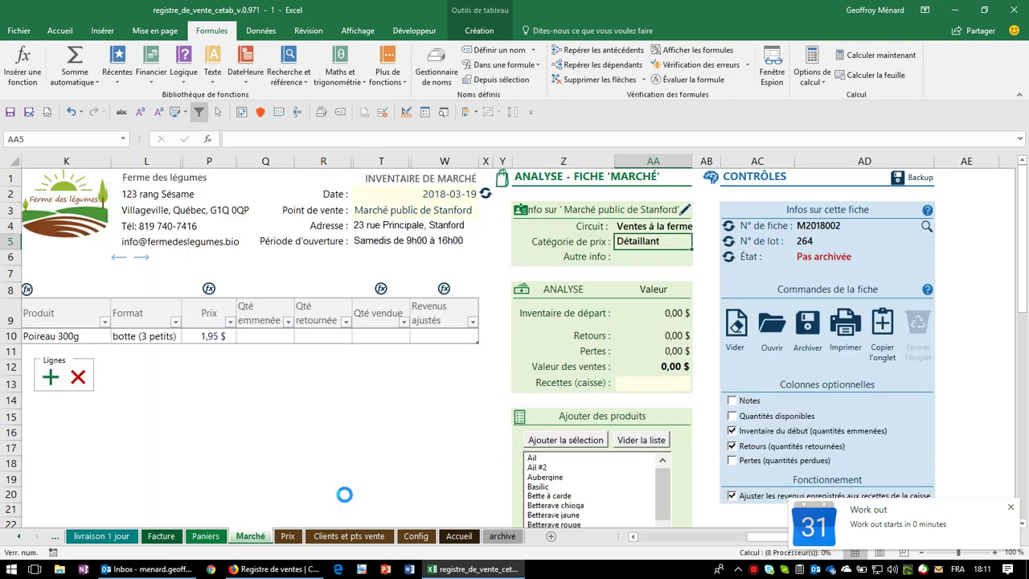
{"action": "left_click", "coordinate": [259, 337]}
{"action": "left_click", "coordinate": [214, 336]}
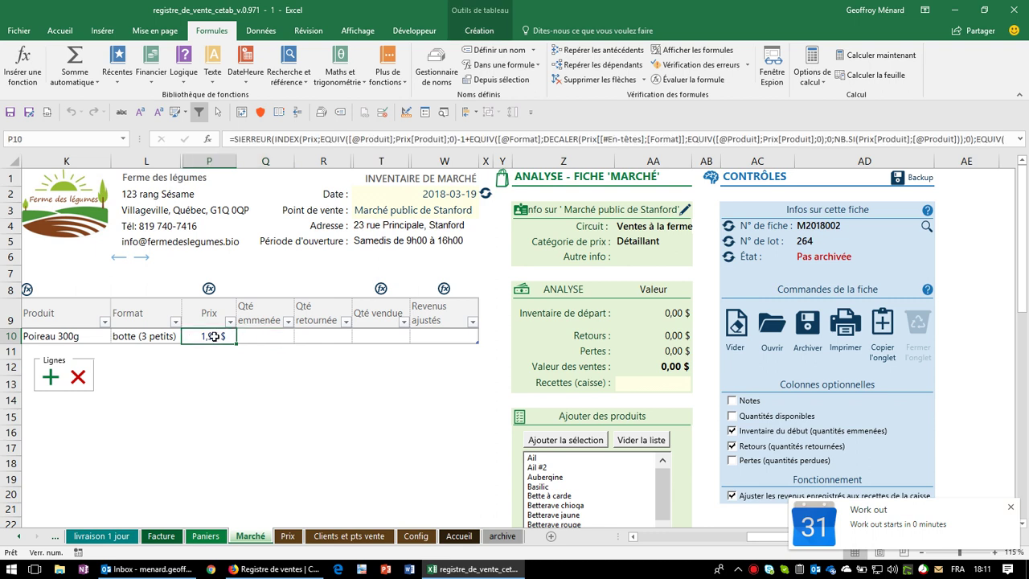
{"action": "left_click", "coordinate": [82, 336]}
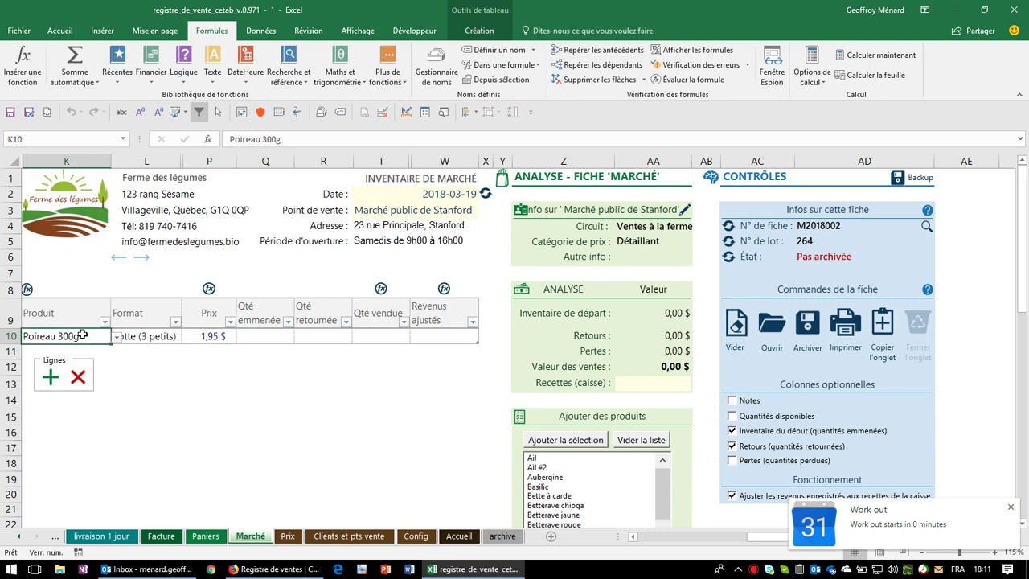
{"action": "left_click", "coordinate": [169, 336]}
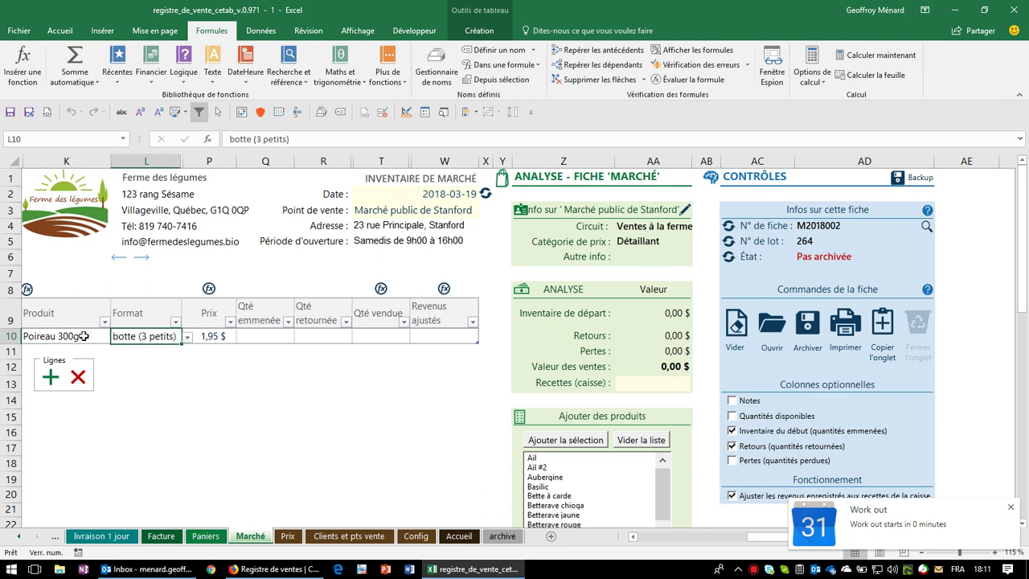
{"action": "left_click", "coordinate": [106, 338]}
{"action": "left_click", "coordinate": [148, 337]}
{"action": "left_click", "coordinate": [205, 336]}
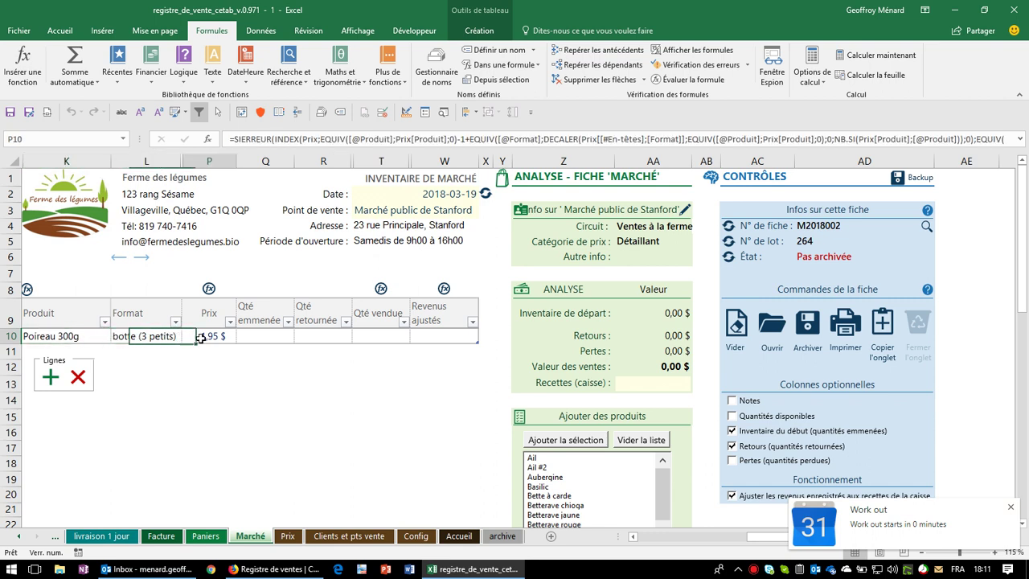
{"action": "left_click", "coordinate": [274, 338]}
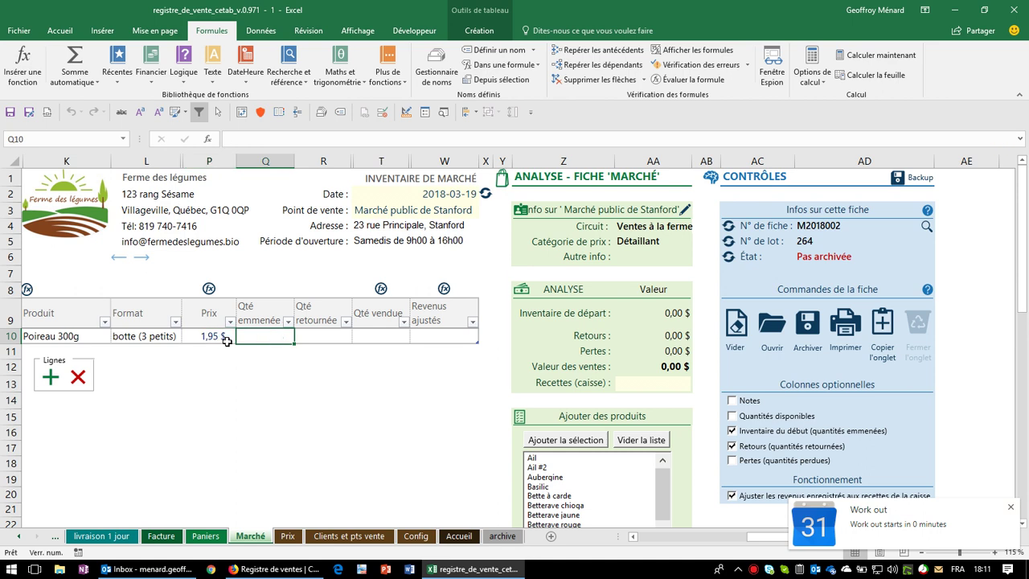
{"action": "left_click", "coordinate": [310, 335]}
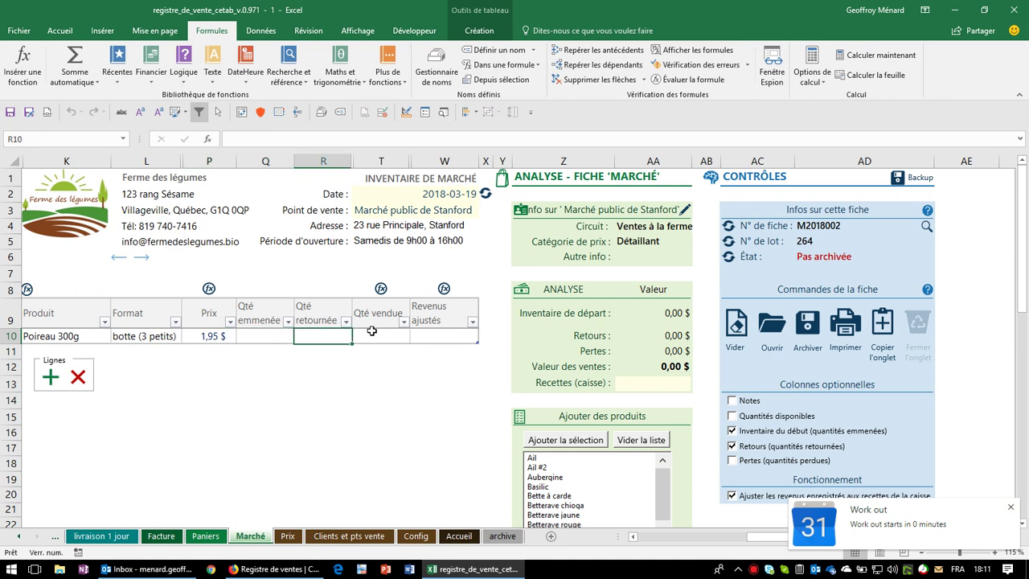
{"action": "left_click", "coordinate": [385, 336]}
{"action": "left_click", "coordinate": [440, 337]}
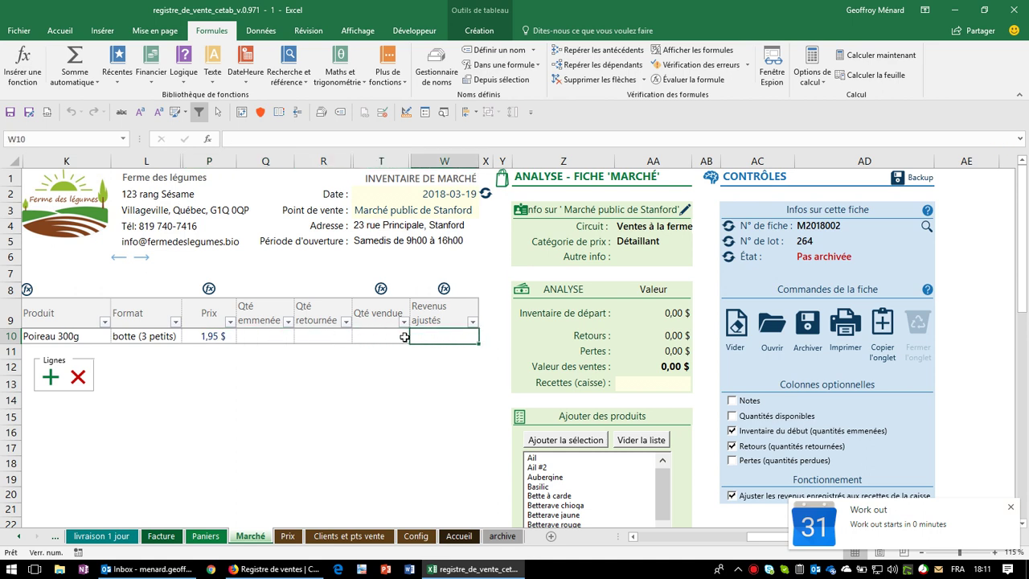
{"action": "left_click", "coordinate": [390, 338]}
{"action": "left_click", "coordinate": [331, 339]}
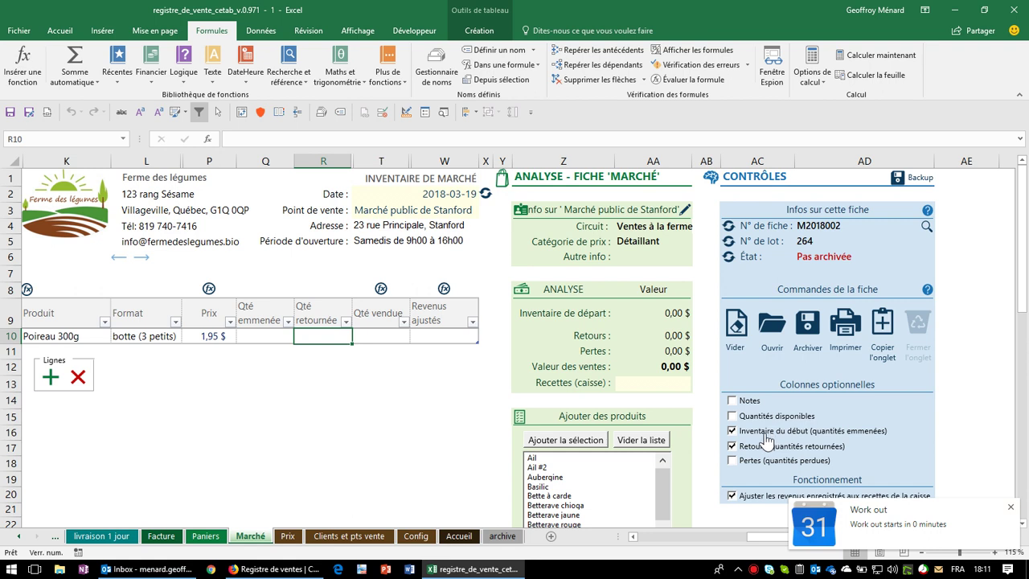
{"action": "left_click", "coordinate": [266, 337]}
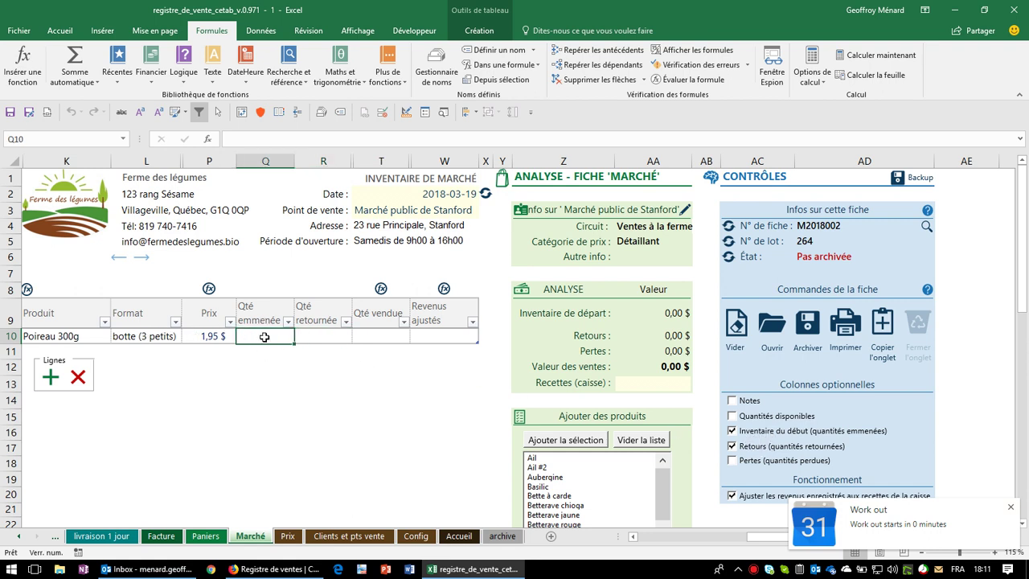
{"action": "left_click", "coordinate": [323, 335]}
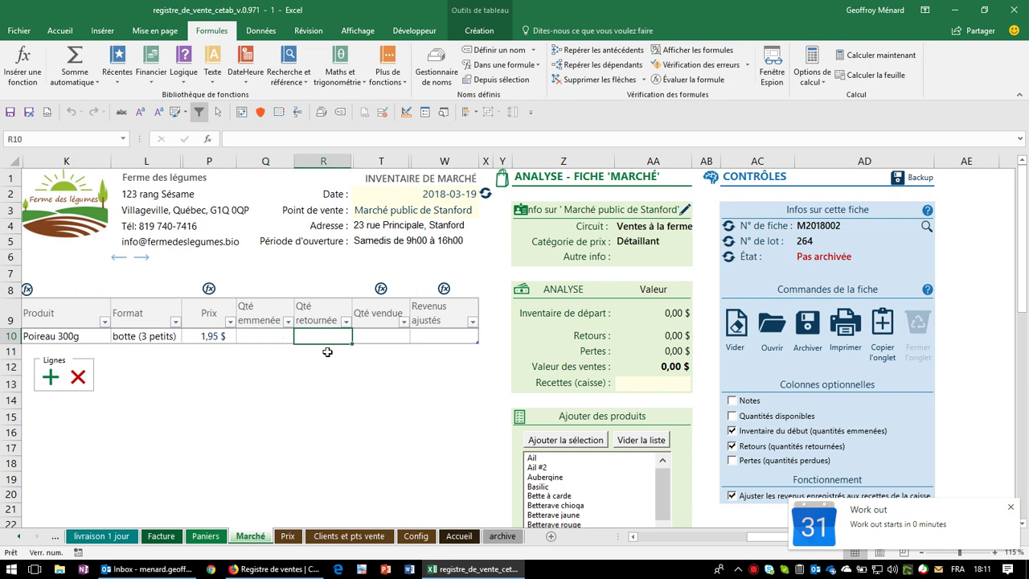
{"action": "left_click", "coordinate": [378, 333]}
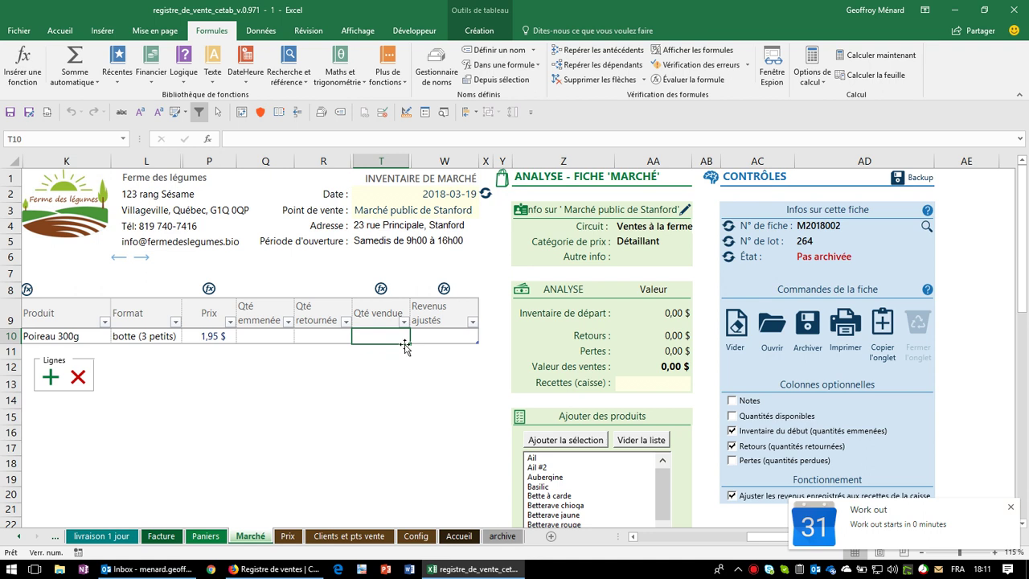
{"action": "left_click", "coordinate": [437, 333]}
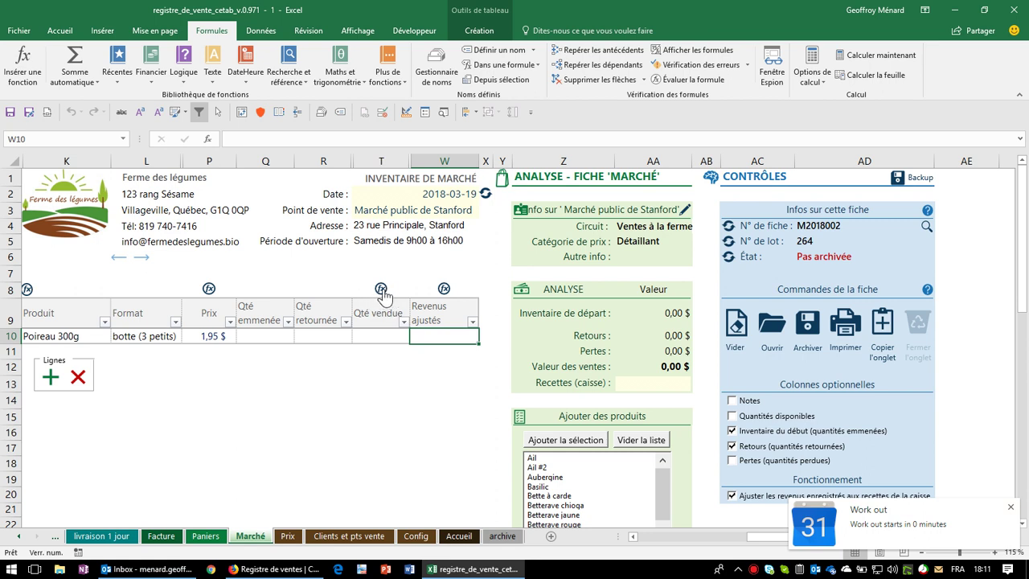
Step: Restore the Qté vendue formula for the whole column, confirming Oui in the Restaurer formule prompt
{"action": "left_click", "coordinate": [382, 290]}
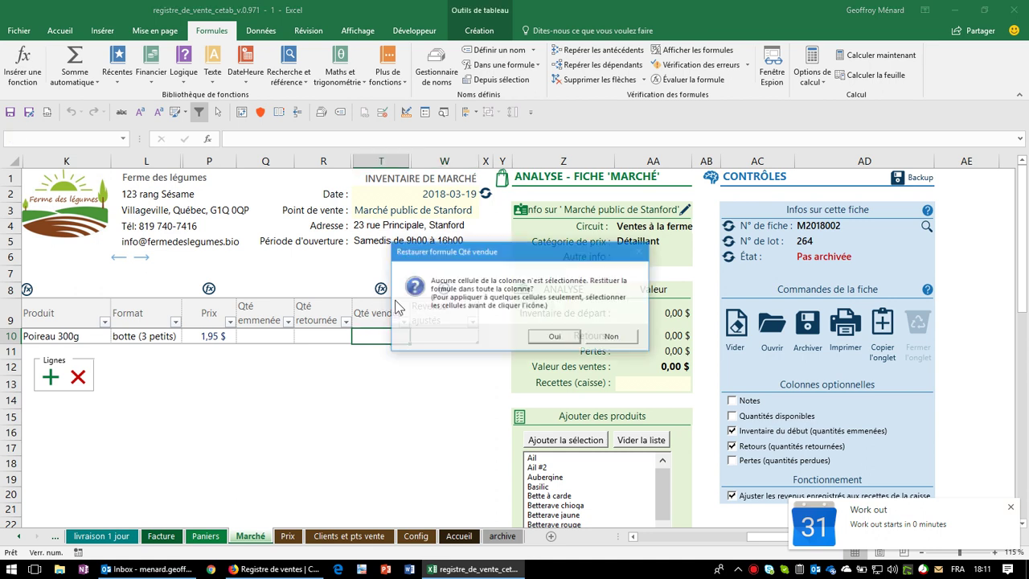
{"action": "left_click_drag", "start_coordinate": [456, 257], "coordinate": [468, 324]}
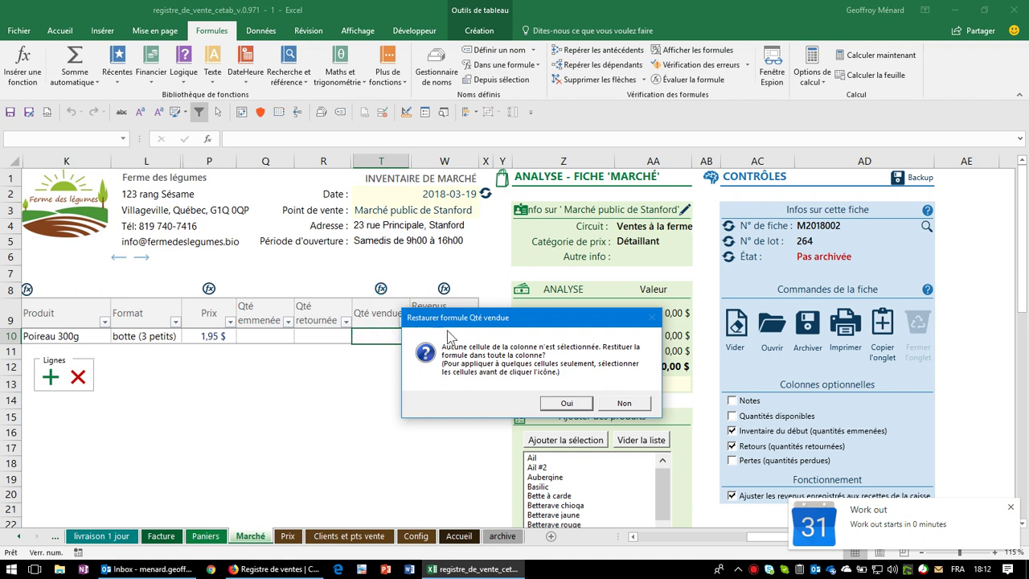
{"action": "left_click_drag", "start_coordinate": [518, 321], "coordinate": [576, 266]}
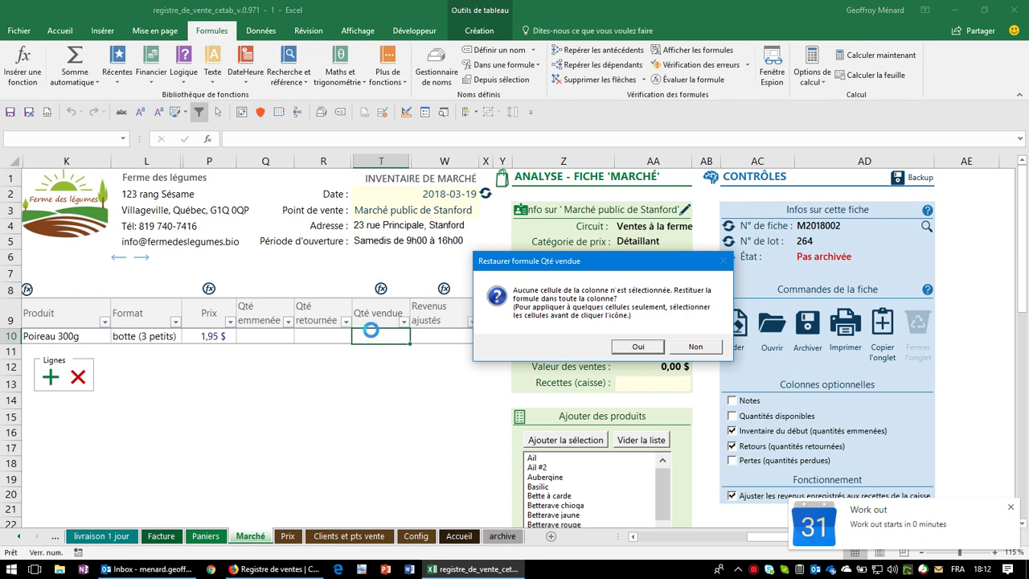
{"action": "left_click", "coordinate": [649, 350]}
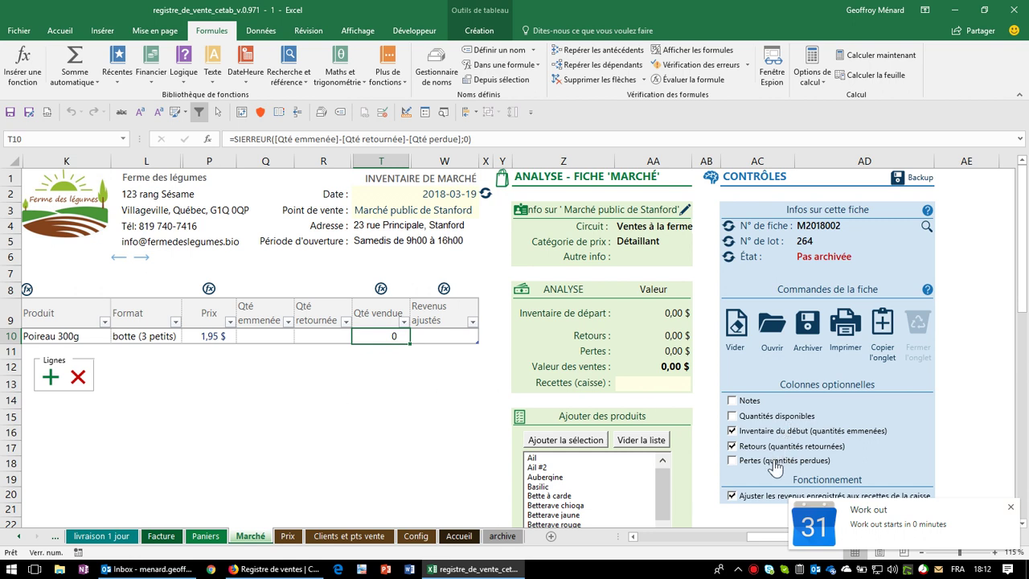
Step: Review the Qté vendue formula in T10 without changing it
{"action": "left_click", "coordinate": [316, 138]}
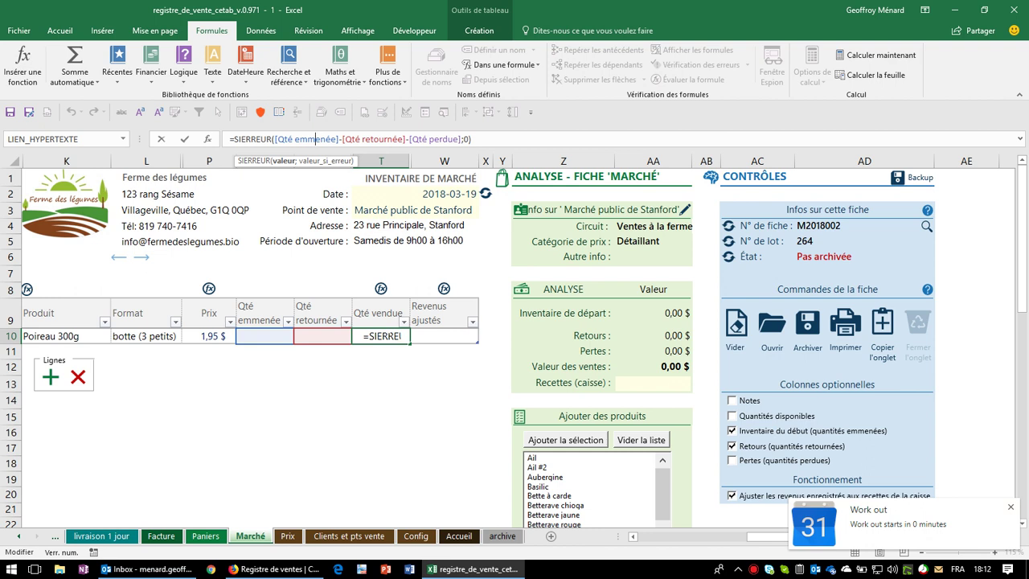
{"action": "left_click", "coordinate": [168, 336]}
{"action": "left_click", "coordinate": [390, 336]}
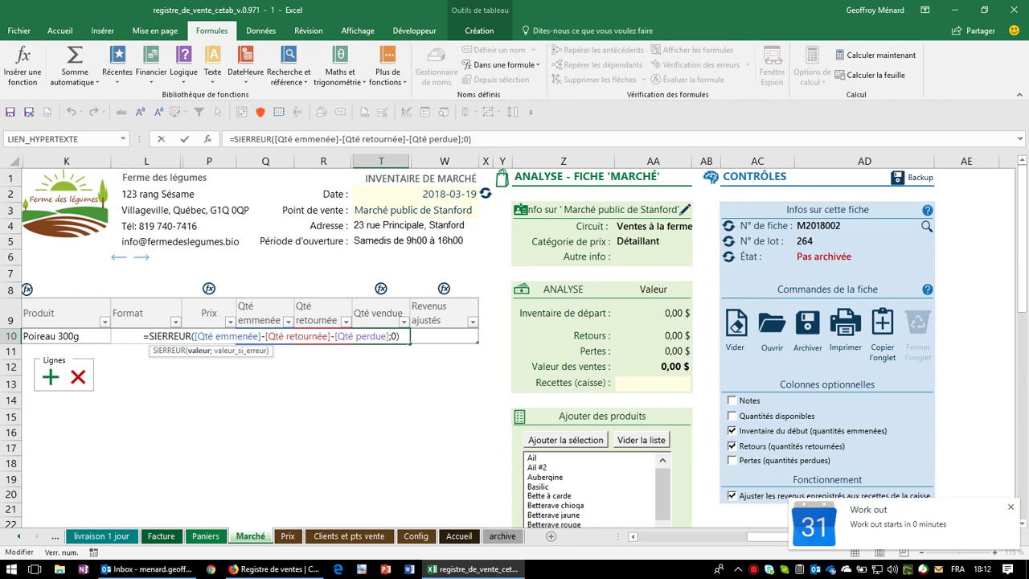
{"action": "key", "text": "Escape"}
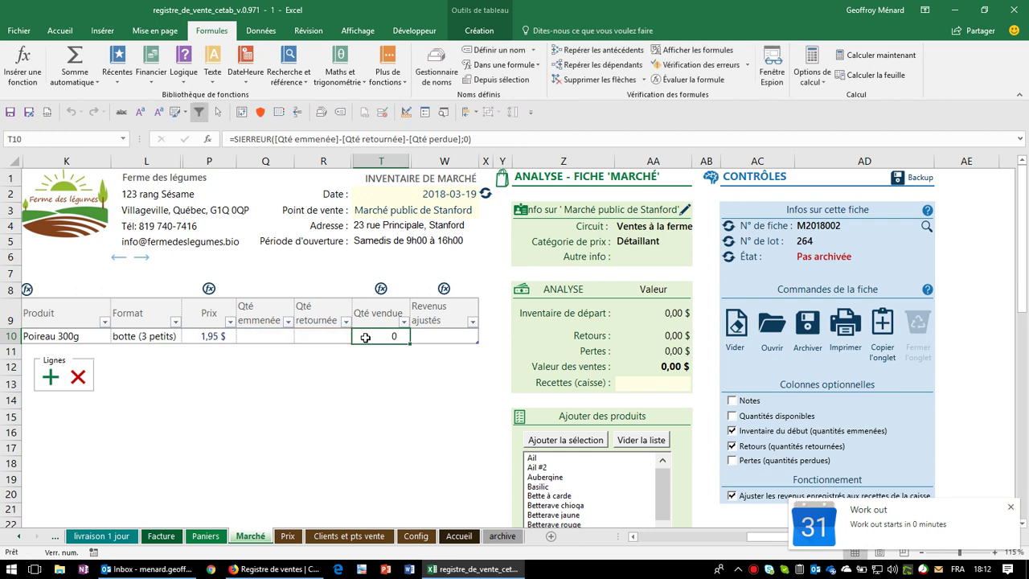
Step: Toggle Qté perdue on and off, remove the Qté retournée and Qté emmenée columns, and clear T10
{"action": "left_click", "coordinate": [770, 463]}
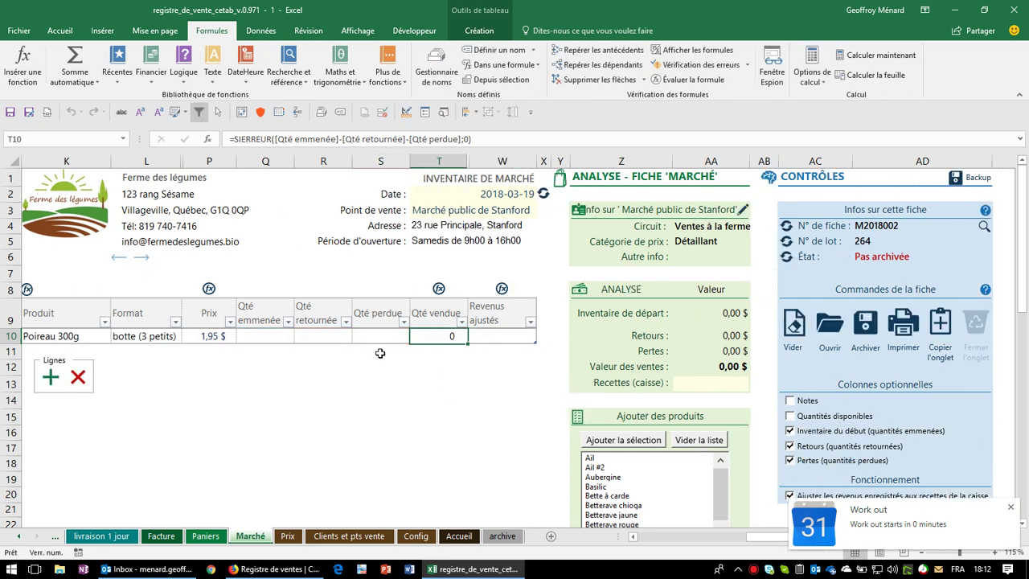
{"action": "left_click", "coordinate": [403, 340]}
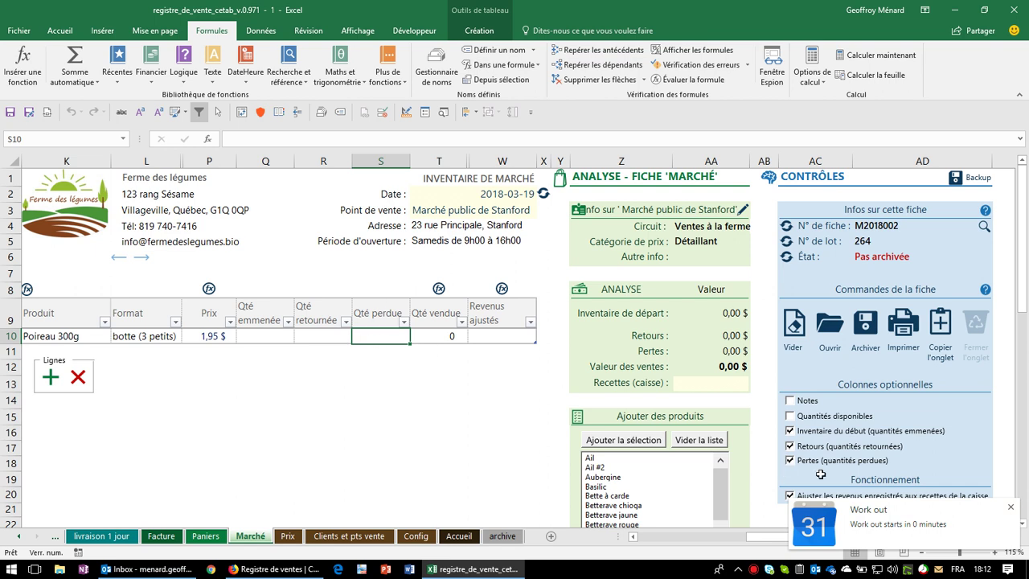
{"action": "left_click", "coordinate": [792, 459]}
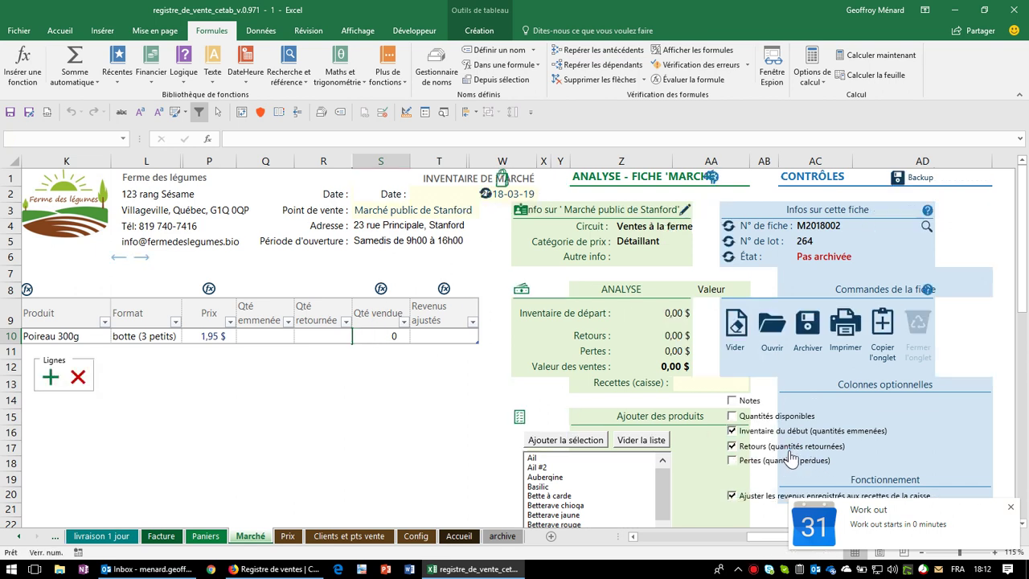
{"action": "left_click", "coordinate": [734, 446]}
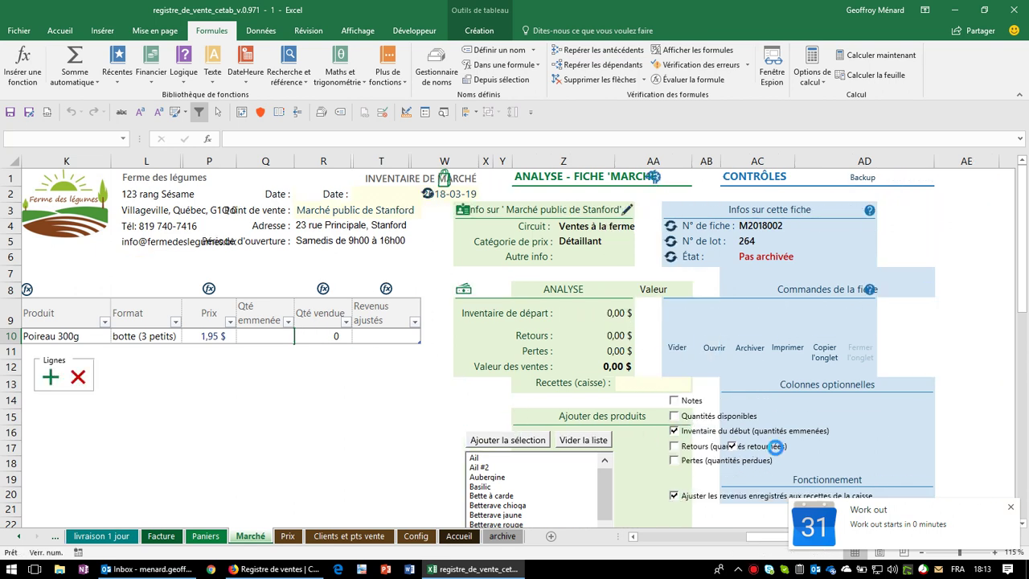
{"action": "left_click", "coordinate": [696, 431]}
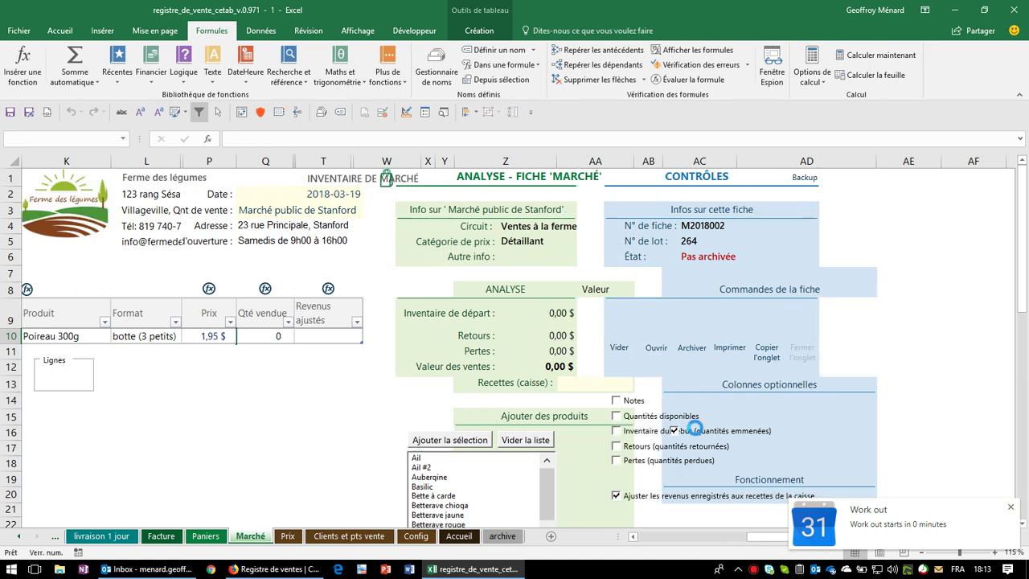
{"action": "left_click", "coordinate": [264, 336]}
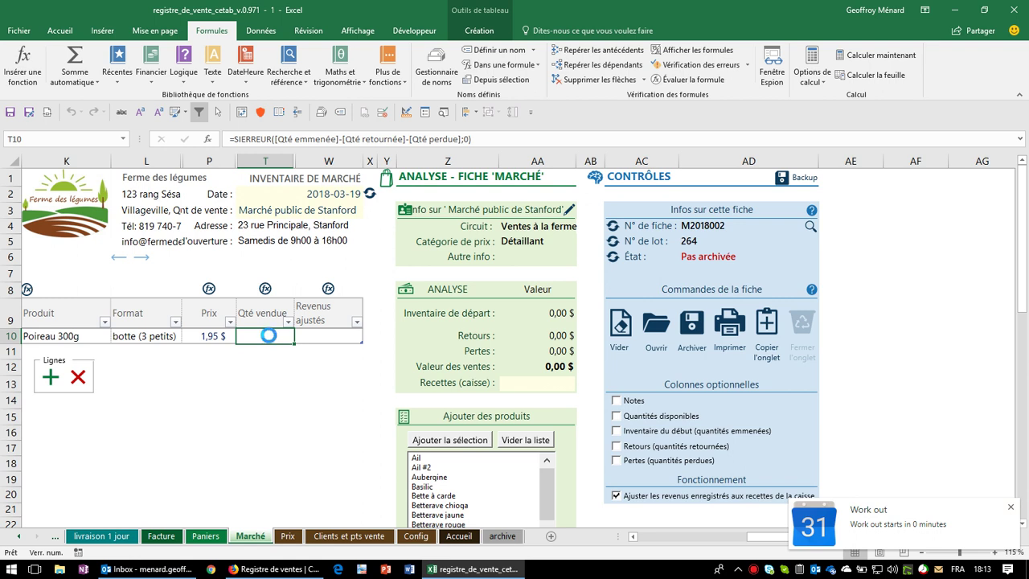
{"action": "key", "text": "Delete"}
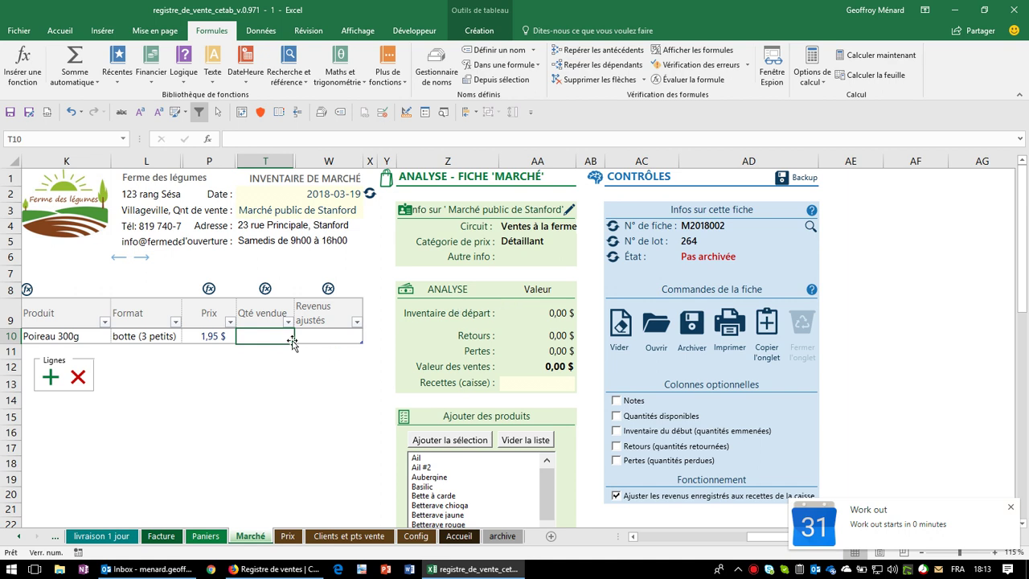
Step: Add a row below Poireau 300g with product Pousses in the 100 g format
{"action": "scroll", "coordinate": [297, 435], "scroll_direction": "down", "scroll_amount": 1}
{"action": "scroll", "coordinate": [340, 418], "scroll_direction": "down", "scroll_amount": 1}
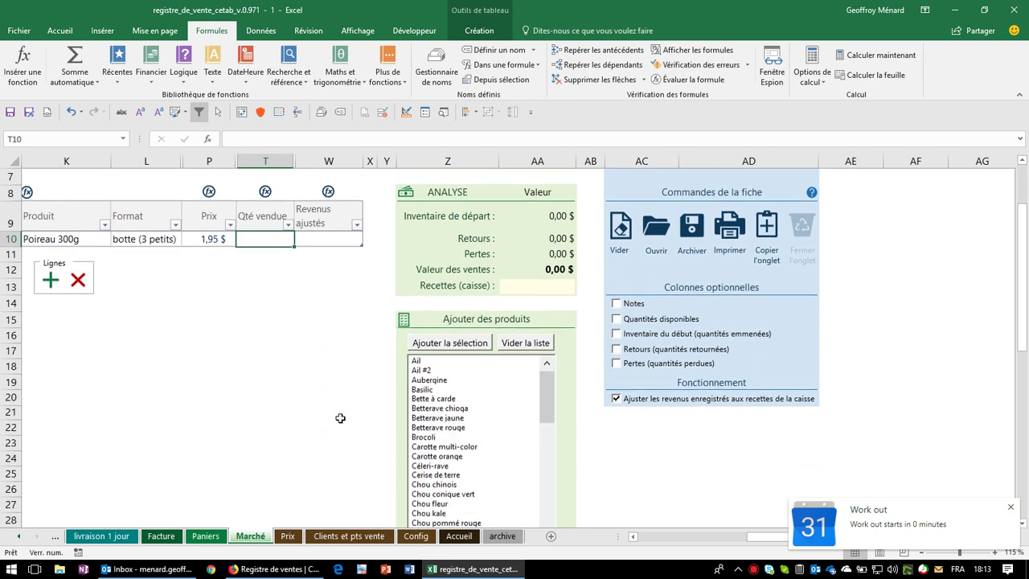
{"action": "left_click", "coordinate": [77, 239]}
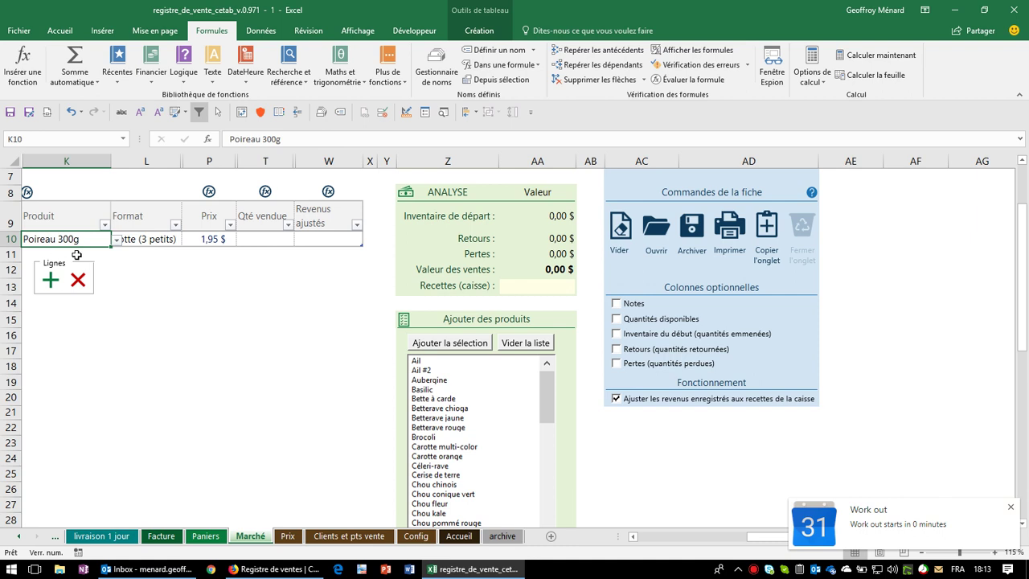
{"action": "left_click", "coordinate": [50, 279]}
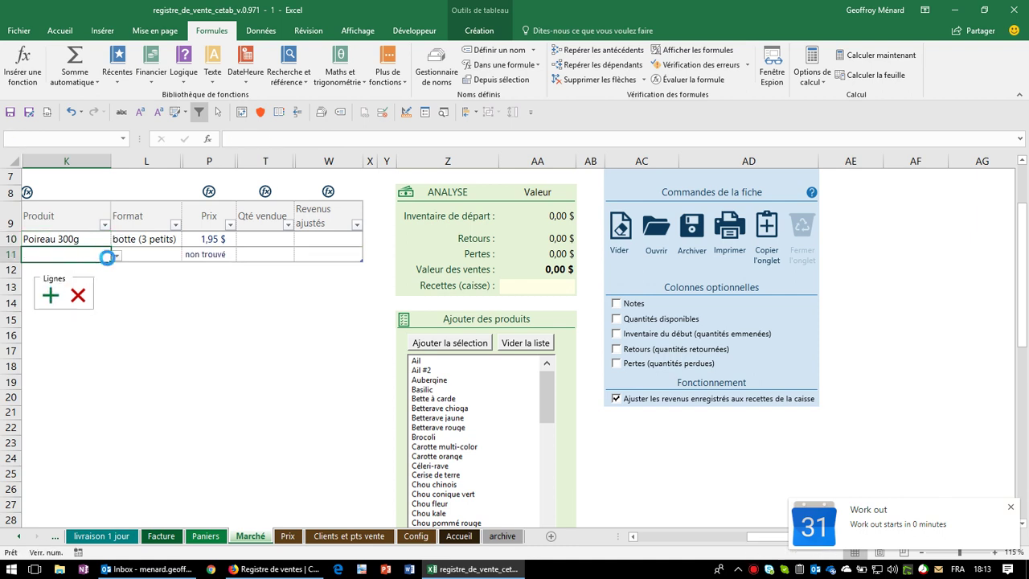
{"action": "left_click", "coordinate": [117, 255]}
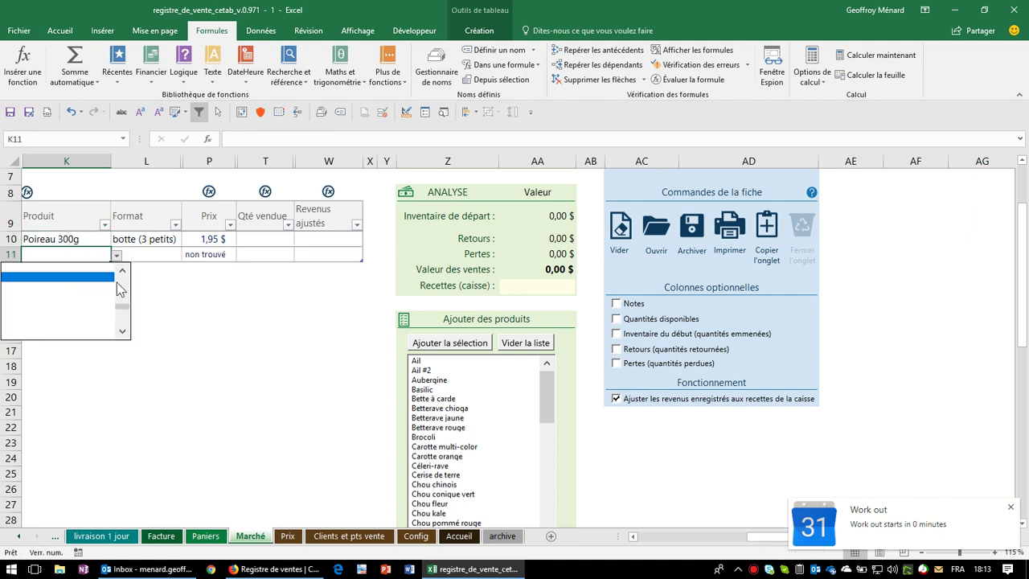
{"action": "scroll", "coordinate": [64, 298], "scroll_direction": "down", "scroll_amount": 15}
{"action": "scroll", "coordinate": [65, 298], "scroll_direction": "up", "scroll_amount": 2}
{"action": "left_click", "coordinate": [49, 277]}
{"action": "left_click", "coordinate": [162, 254]}
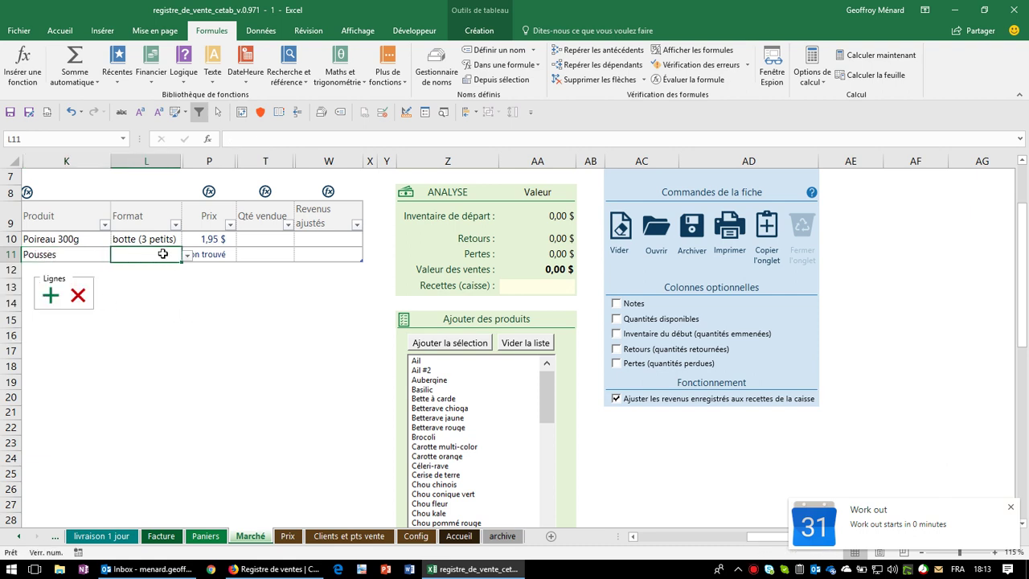
{"action": "left_click", "coordinate": [188, 255]}
{"action": "left_click", "coordinate": [121, 275]}
{"action": "left_click", "coordinate": [223, 254]}
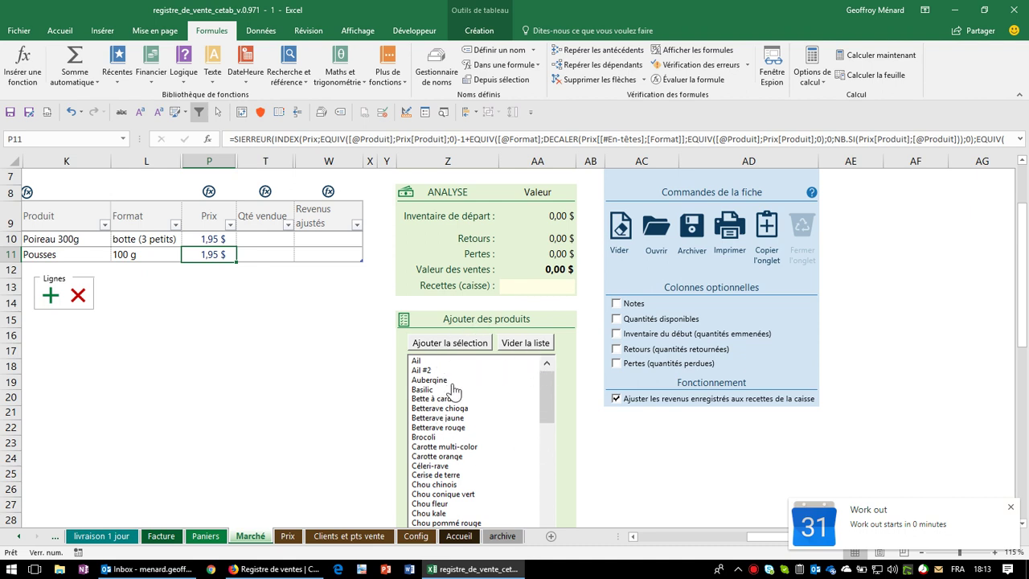
{"action": "scroll", "coordinate": [544, 426], "scroll_direction": "down", "scroll_amount": 2}
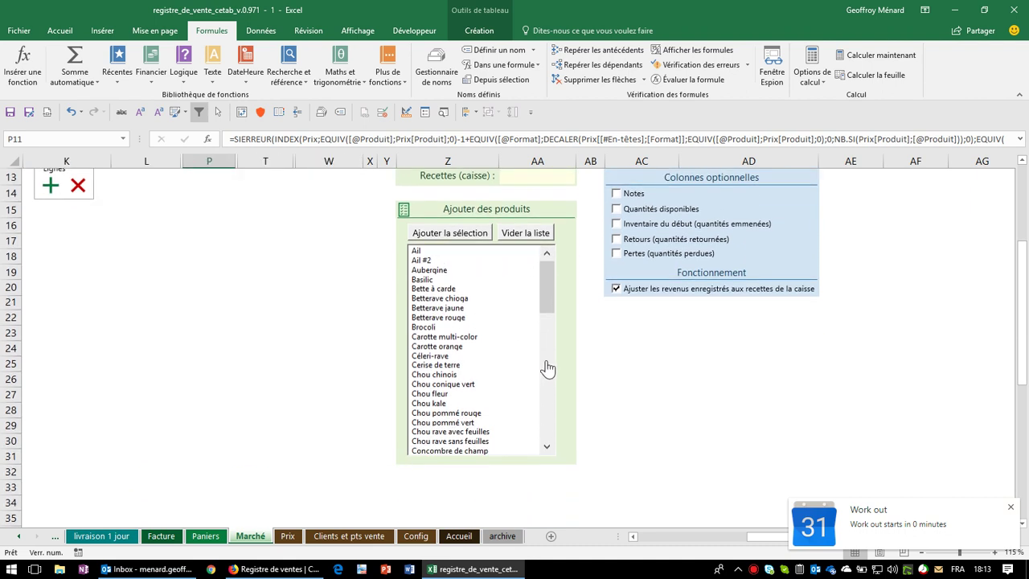
Step: Mark Ail #2, Basilic, Betterave jaune, Brocoli and Céleri-rave for adding to the table
{"action": "mouse_move", "coordinate": [544, 368]}
{"action": "left_mouse_down"}
{"action": "mouse_move", "coordinate": [545, 354]}
{"action": "mouse_move", "coordinate": [541, 461]}
{"action": "mouse_move", "coordinate": [551, 271]}
{"action": "left_mouse_up"}
{"action": "scroll", "coordinate": [575, 321], "scroll_direction": "up", "scroll_amount": 3}
{"action": "left_click", "coordinate": [474, 417]}
{"action": "left_click", "coordinate": [463, 436]}
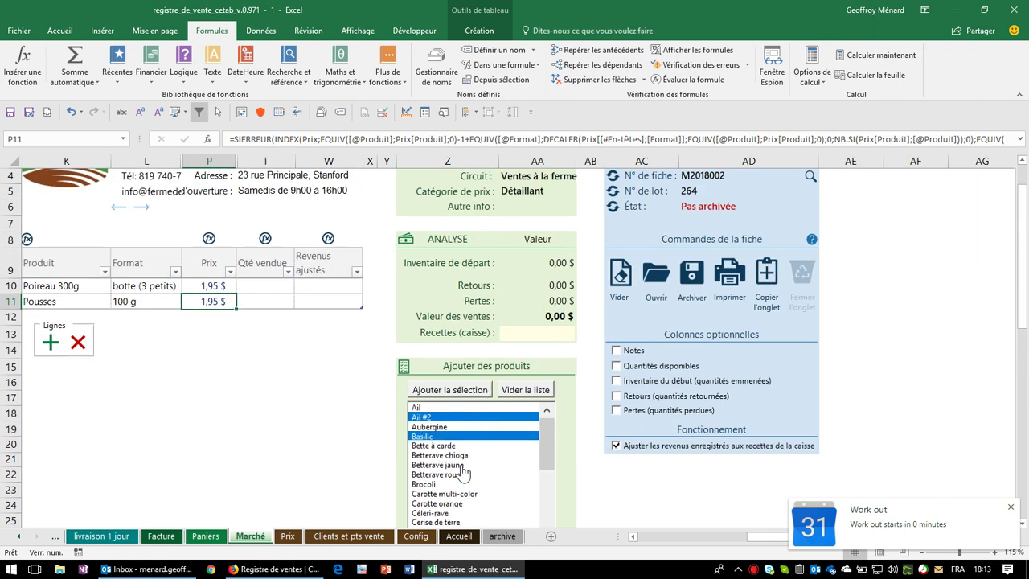
{"action": "left_click", "coordinate": [472, 484]}
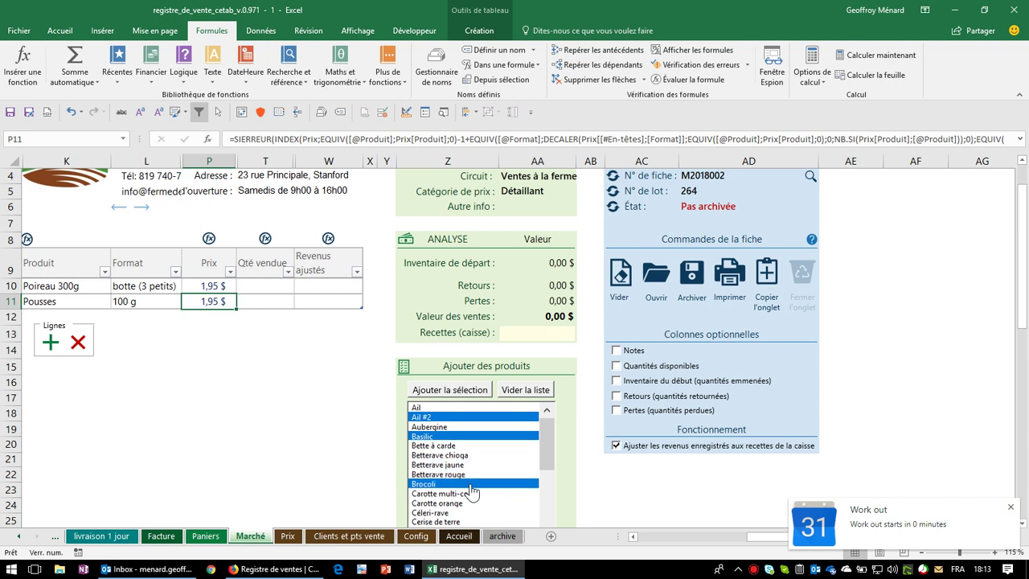
{"action": "left_click", "coordinate": [475, 465]}
{"action": "left_click", "coordinate": [478, 513]}
Step: Mark more products including Laitue romaine, Pois plat, Pomme de terre, Rabiole and Radis d'hiver, and add all to the table
{"action": "scroll", "coordinate": [485, 510], "scroll_direction": "down", "scroll_amount": 2}
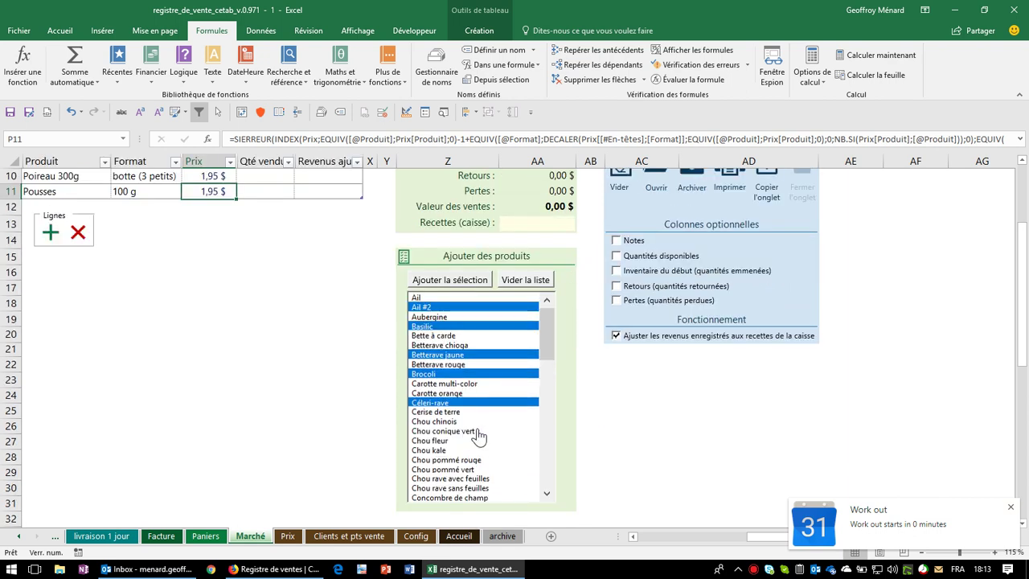
{"action": "left_click", "coordinate": [478, 434]}
{"action": "left_click", "coordinate": [476, 475]}
{"action": "left_click", "coordinate": [481, 501]}
{"action": "left_click", "coordinate": [547, 447]}
{"action": "left_click", "coordinate": [515, 460]}
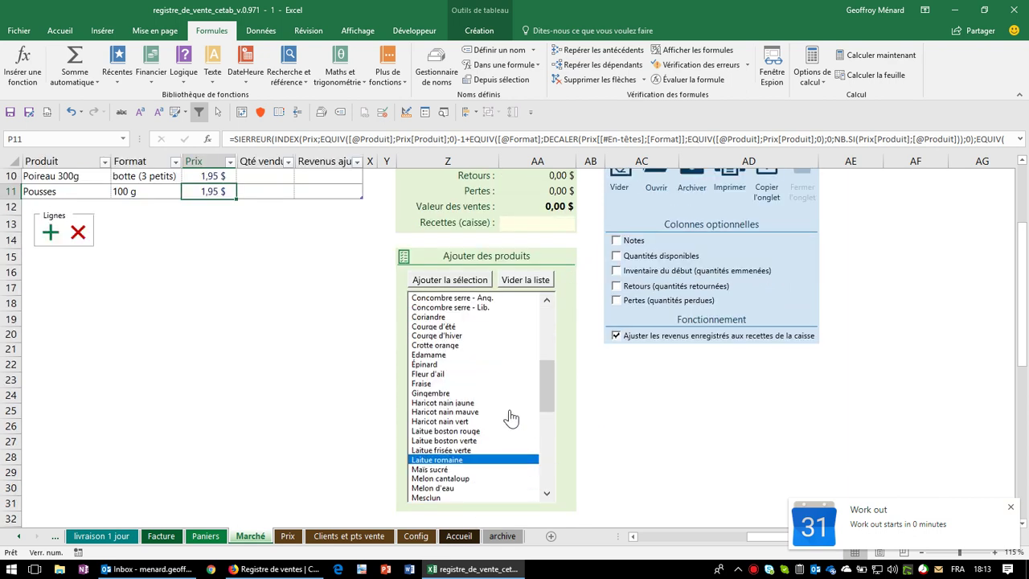
{"action": "left_click", "coordinate": [483, 412]}
{"action": "left_click", "coordinate": [475, 345]}
{"action": "left_click", "coordinate": [544, 443]}
{"action": "left_click", "coordinate": [481, 402]}
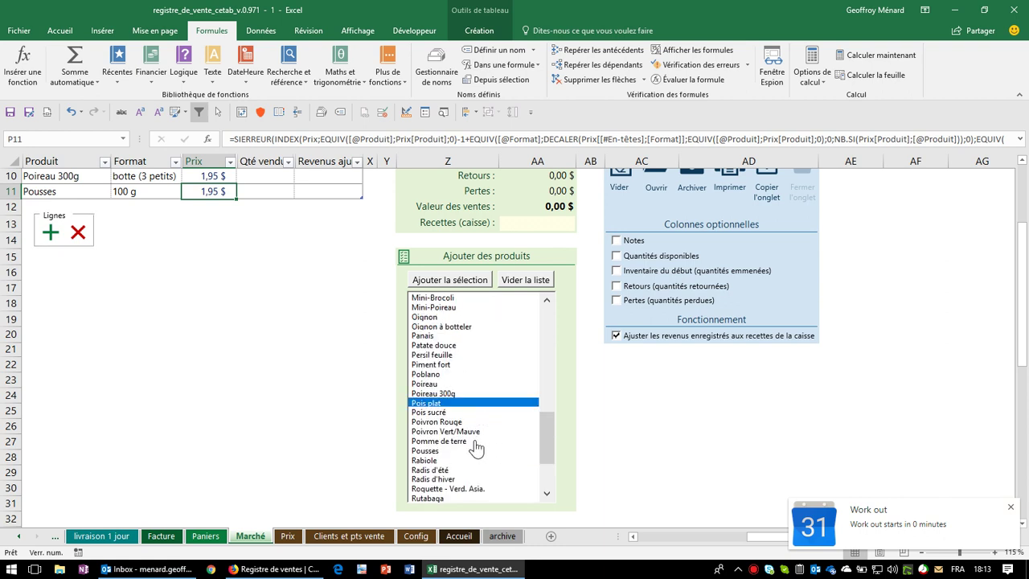
{"action": "left_click", "coordinate": [477, 442]}
{"action": "left_click", "coordinate": [473, 460]}
{"action": "left_click", "coordinate": [514, 480]}
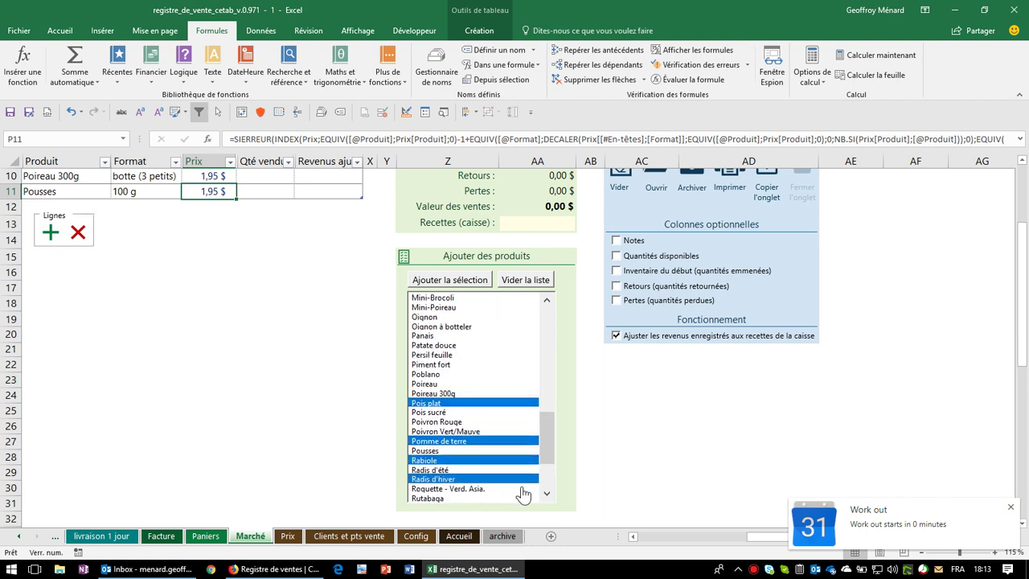
{"action": "left_click", "coordinate": [448, 280]}
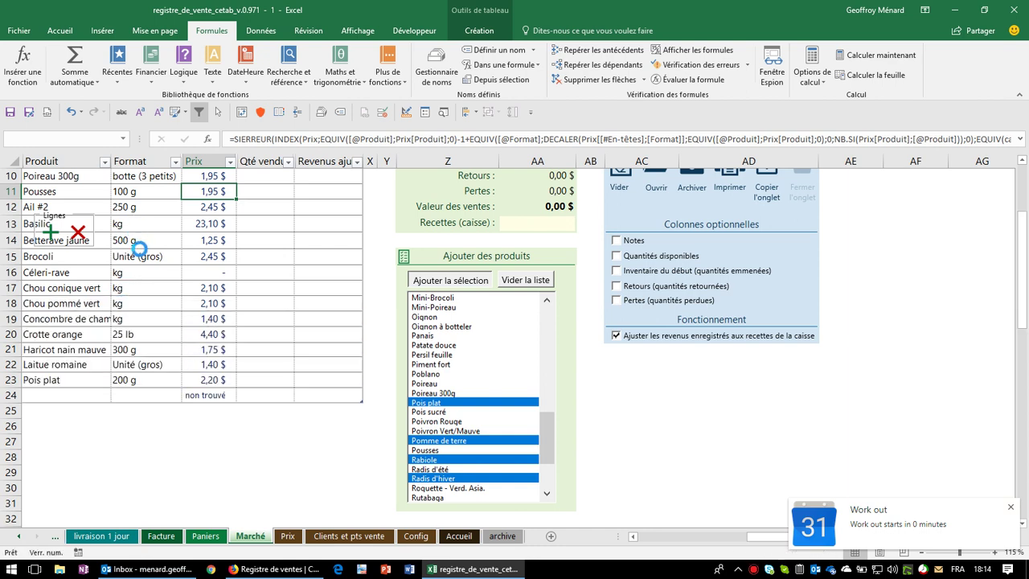
Step: Set Ail #2's format to kg, Céleri-rave to Unité (gros) and the cucumber to Paquet (4)
{"action": "left_click", "coordinate": [153, 207]}
{"action": "left_click", "coordinate": [188, 207]}
{"action": "left_click", "coordinate": [161, 237]}
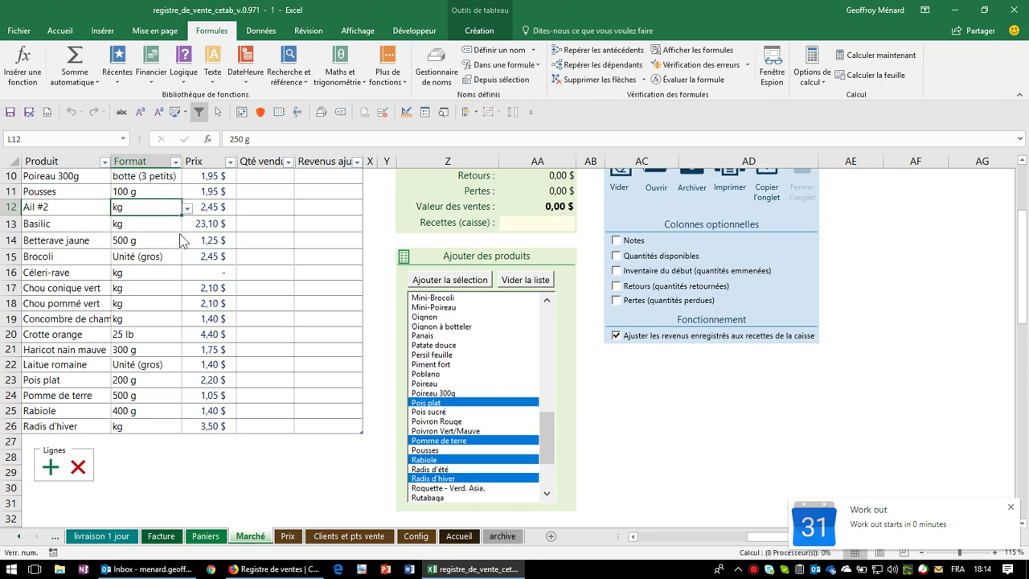
{"action": "left_click", "coordinate": [157, 273]}
{"action": "left_click", "coordinate": [187, 272]}
{"action": "left_click", "coordinate": [153, 304]}
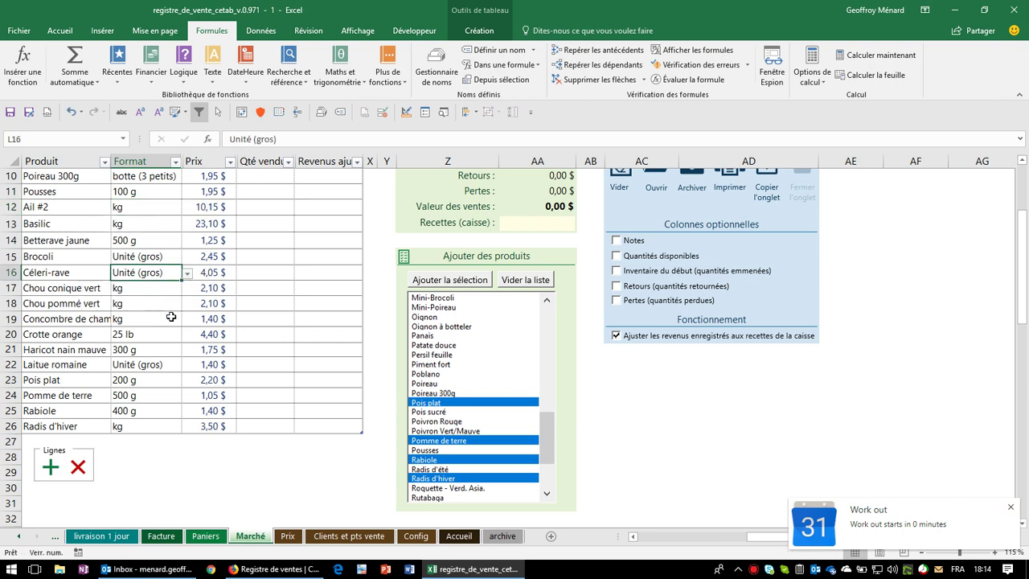
{"action": "left_click", "coordinate": [171, 318]}
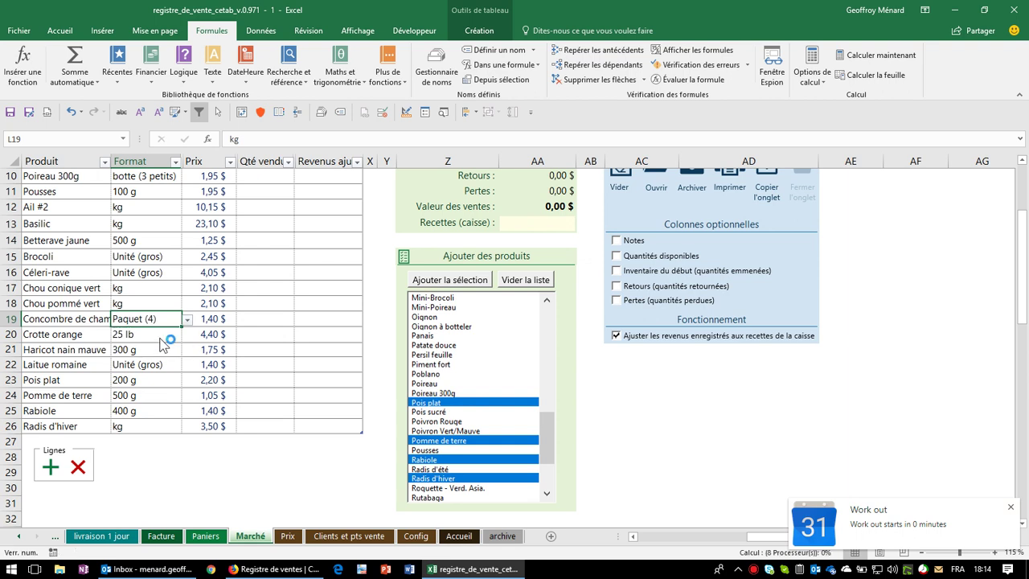
{"action": "left_click", "coordinate": [165, 342]}
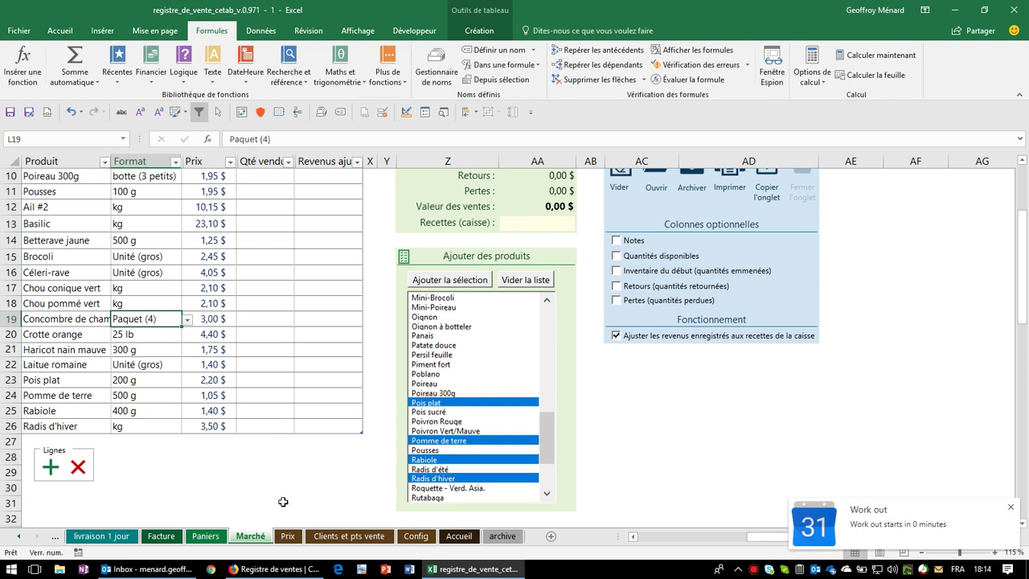
{"action": "left_click", "coordinate": [288, 536]}
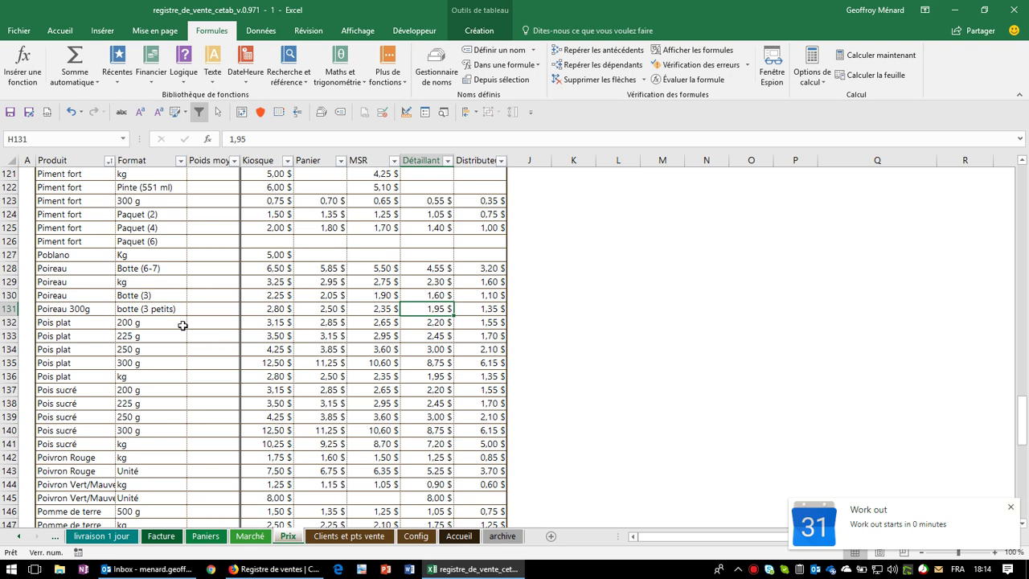
Step: On the Prix sheet, drag the Pois plat 250 g row from row 134 above Pois plat 200 g at row 132
{"action": "left_click", "coordinate": [156, 310]}
{"action": "left_click", "coordinate": [133, 323]}
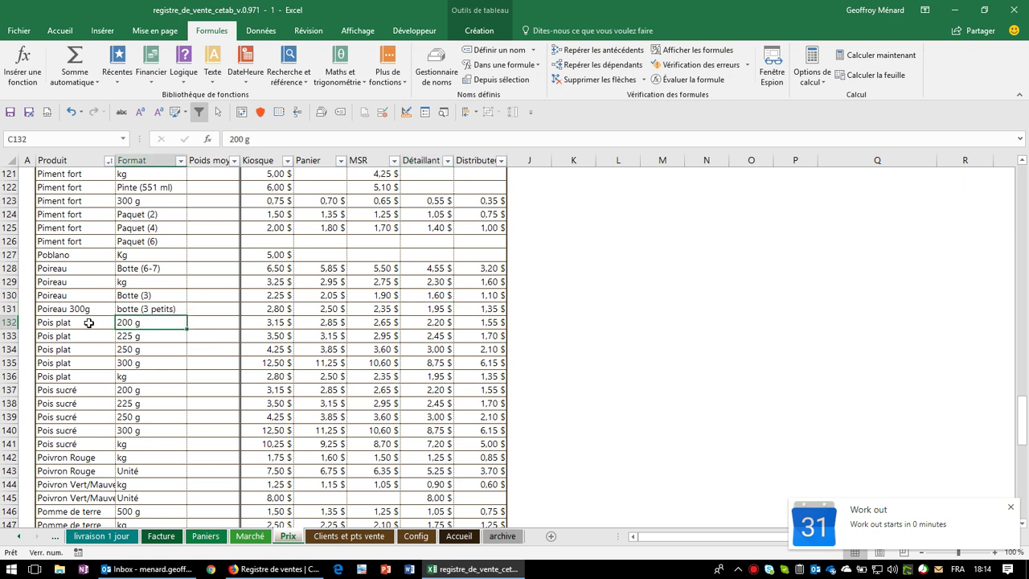
{"action": "left_click", "coordinate": [102, 323]}
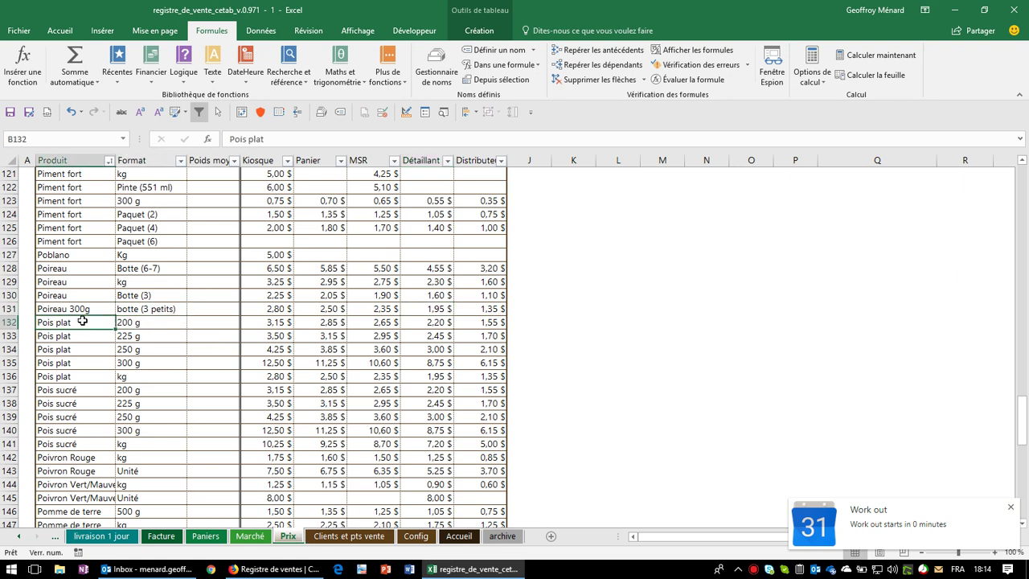
{"action": "left_click", "coordinate": [126, 322]}
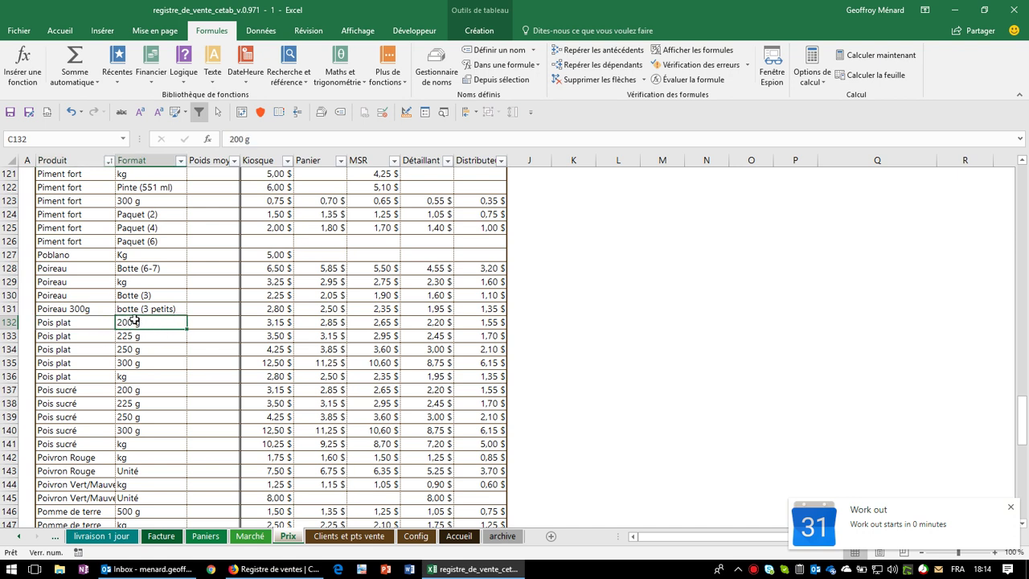
{"action": "mouse_move", "coordinate": [84, 323]}
{"action": "left_mouse_down"}
{"action": "mouse_move", "coordinate": [83, 377]}
{"action": "mouse_move", "coordinate": [134, 377]}
{"action": "left_mouse_up"}
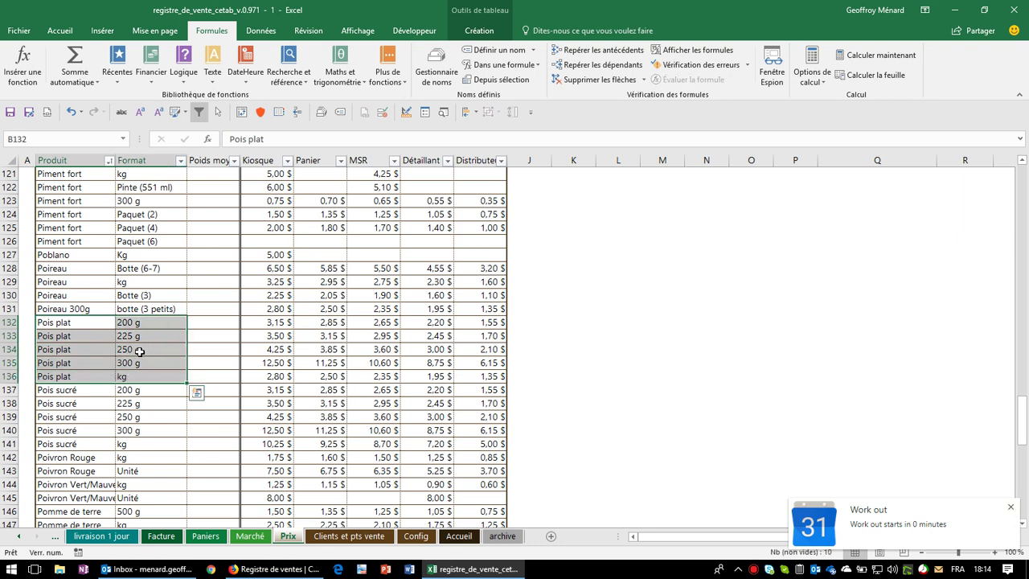
{"action": "left_click", "coordinate": [140, 351]}
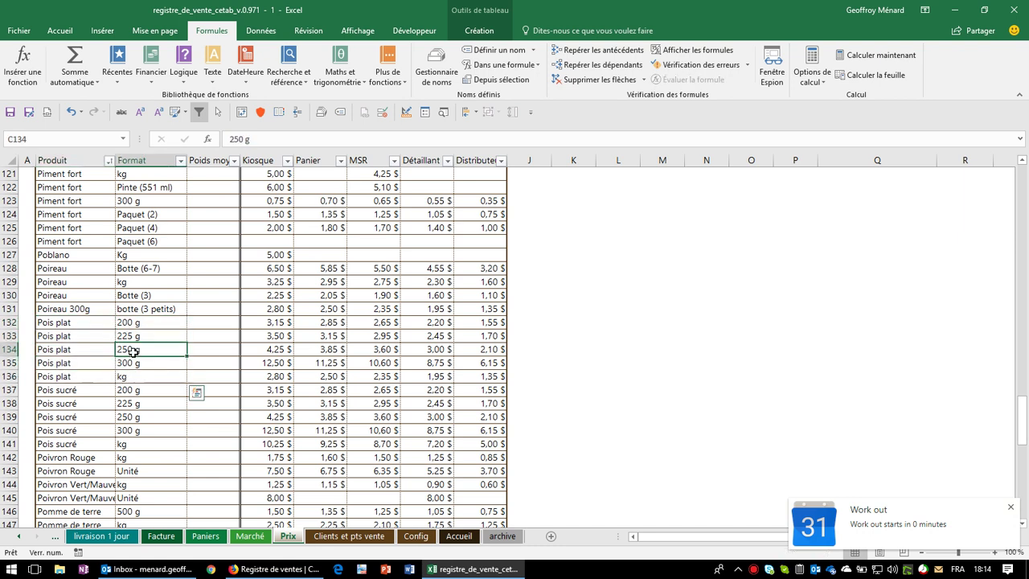
{"action": "left_click", "coordinate": [36, 349]}
{"action": "left_click_drag", "start_coordinate": [36, 349], "coordinate": [40, 328]}
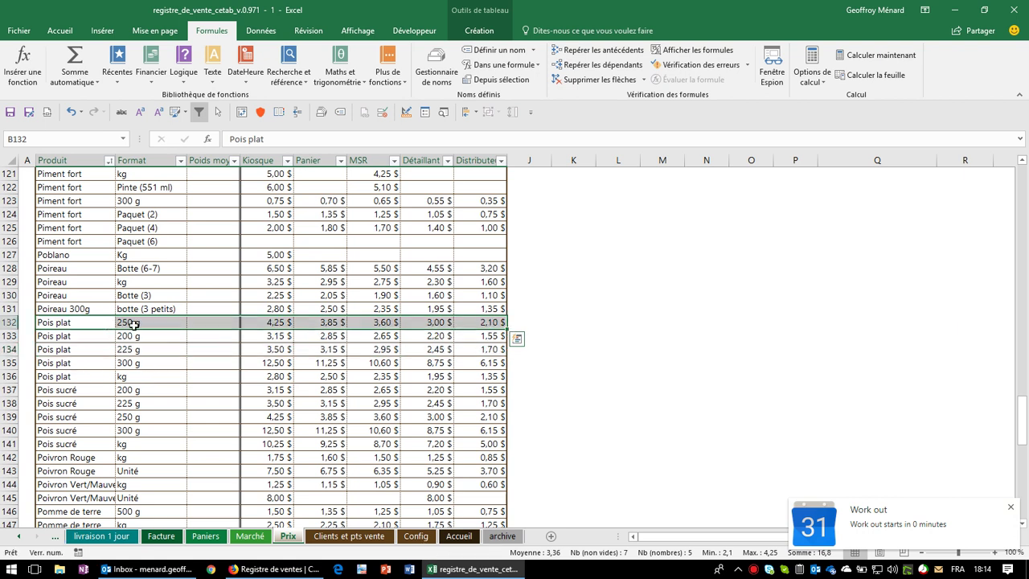
{"action": "left_click_drag", "start_coordinate": [132, 324], "coordinate": [141, 379]}
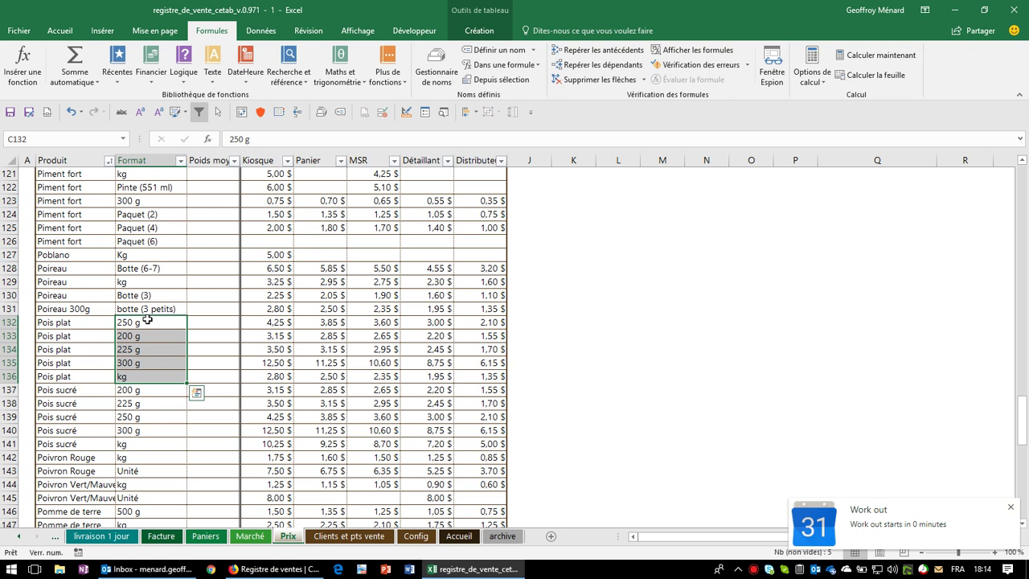
{"action": "left_click", "coordinate": [95, 322]}
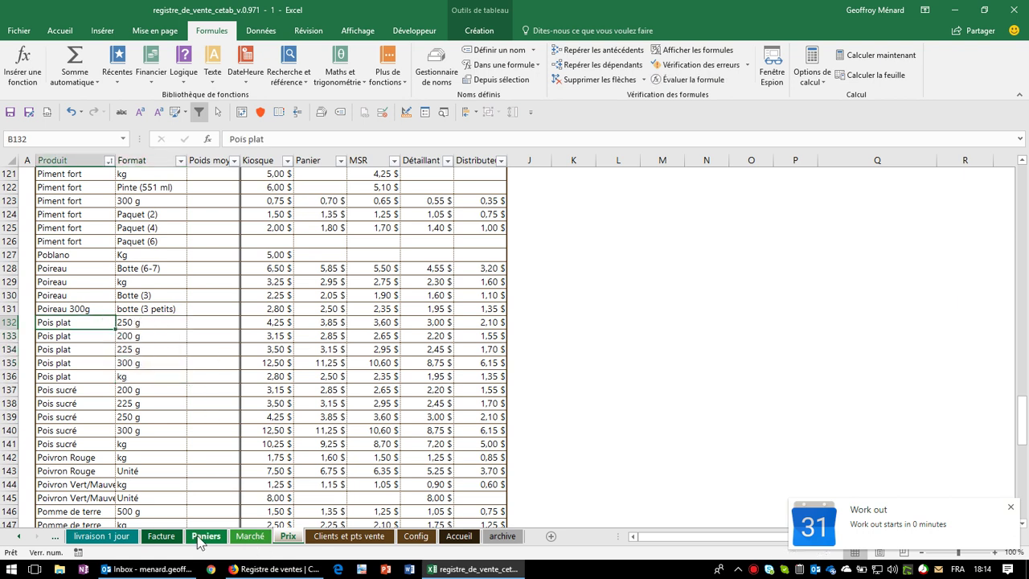
{"action": "left_click", "coordinate": [205, 537]}
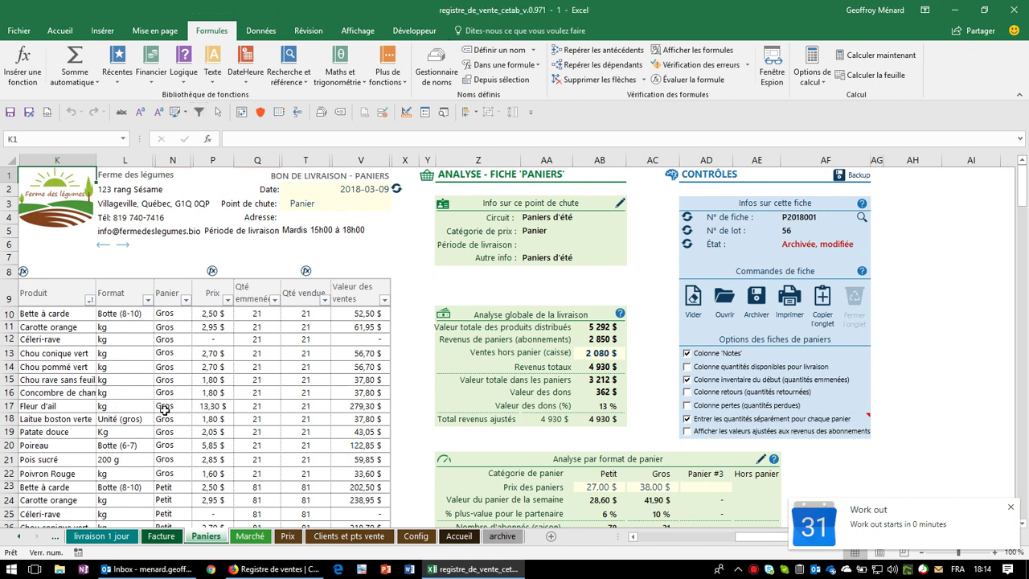
Step: Go back to the Marché sheet, select W16 in Revenus ajustés, and scroll up to row 1
{"action": "left_click", "coordinate": [250, 536]}
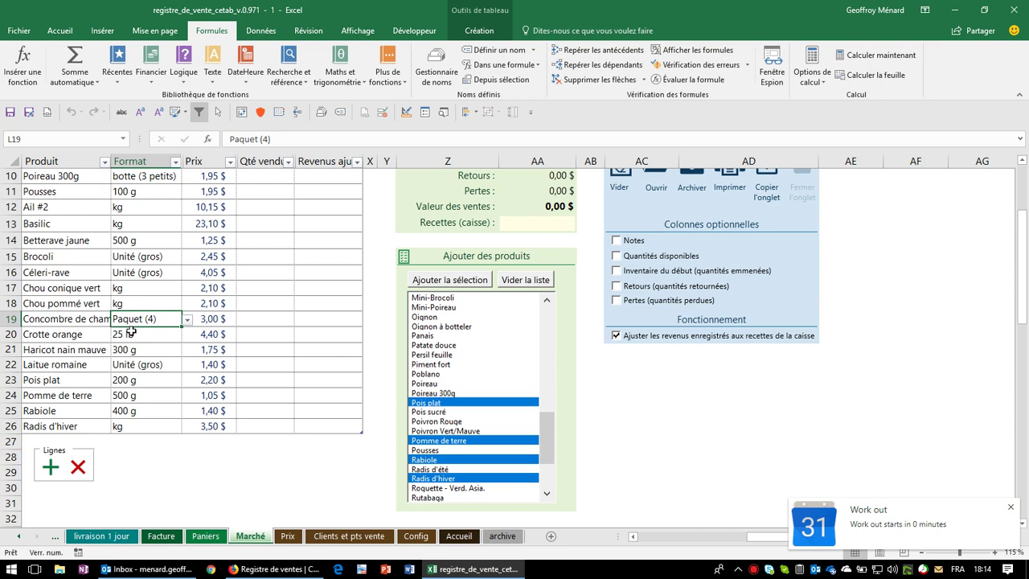
{"action": "left_click", "coordinate": [327, 271]}
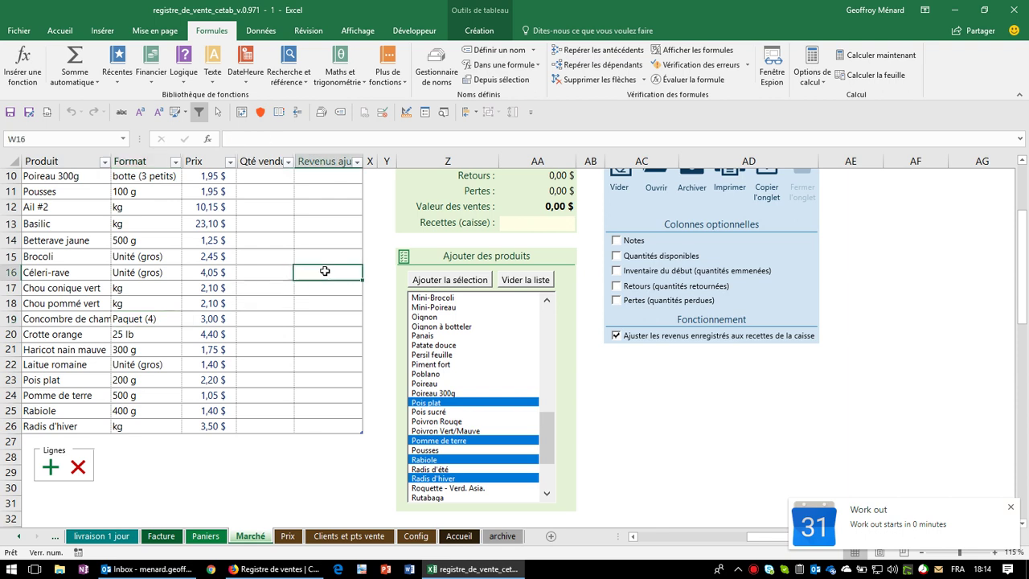
{"action": "scroll", "coordinate": [329, 270], "scroll_direction": "up", "scroll_amount": 3}
{"action": "scroll", "coordinate": [332, 271], "scroll_direction": "up", "scroll_amount": 1}
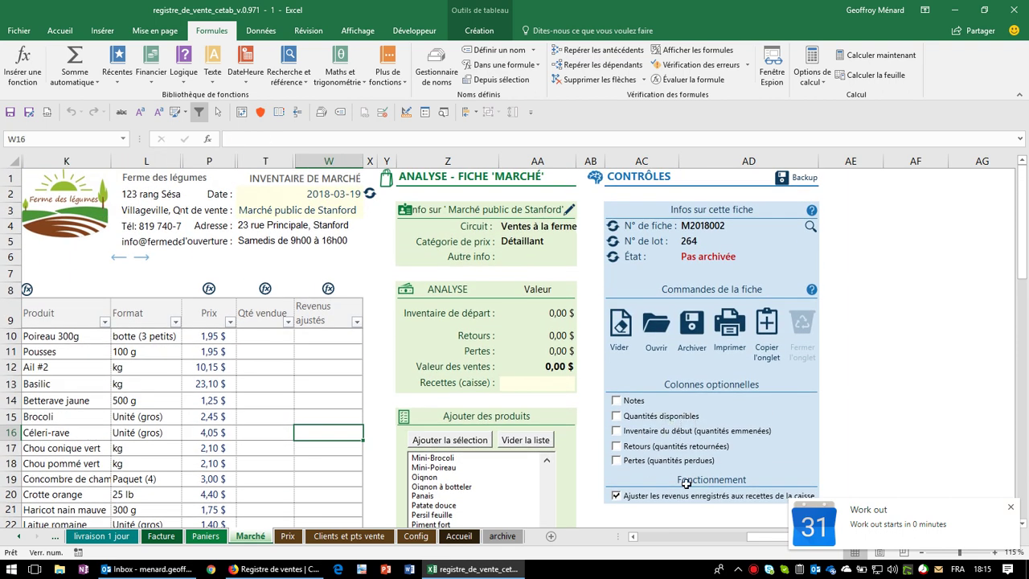
Step: Untick 'Ajuster les revenus enregistrés aux recettes de la caisse' and inspect the Poireau 300g formulas
{"action": "left_click", "coordinate": [678, 502]}
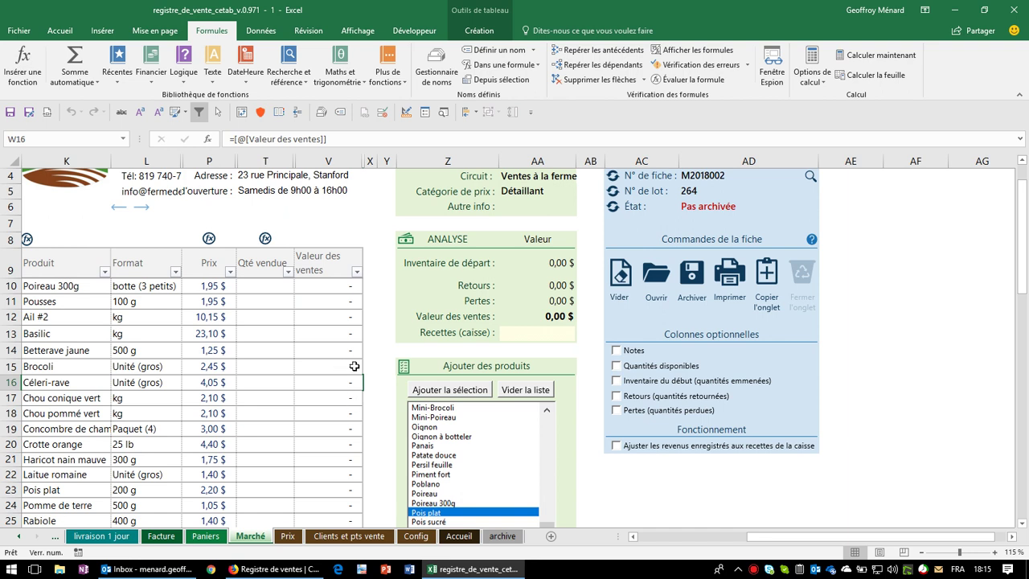
{"action": "left_click", "coordinate": [345, 288]}
{"action": "left_click", "coordinate": [330, 251]}
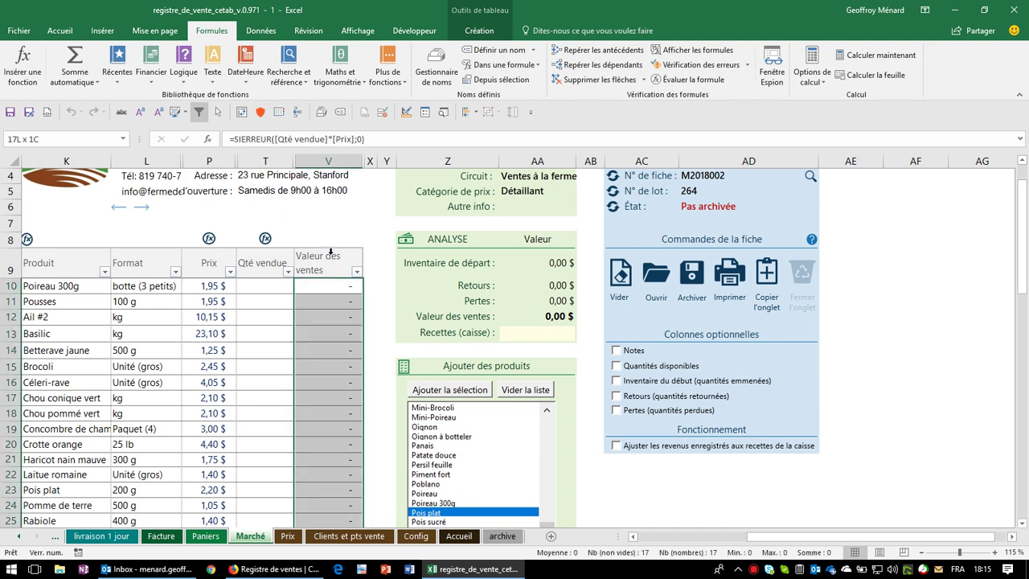
{"action": "left_click", "coordinate": [331, 281]}
{"action": "left_click", "coordinate": [217, 286]}
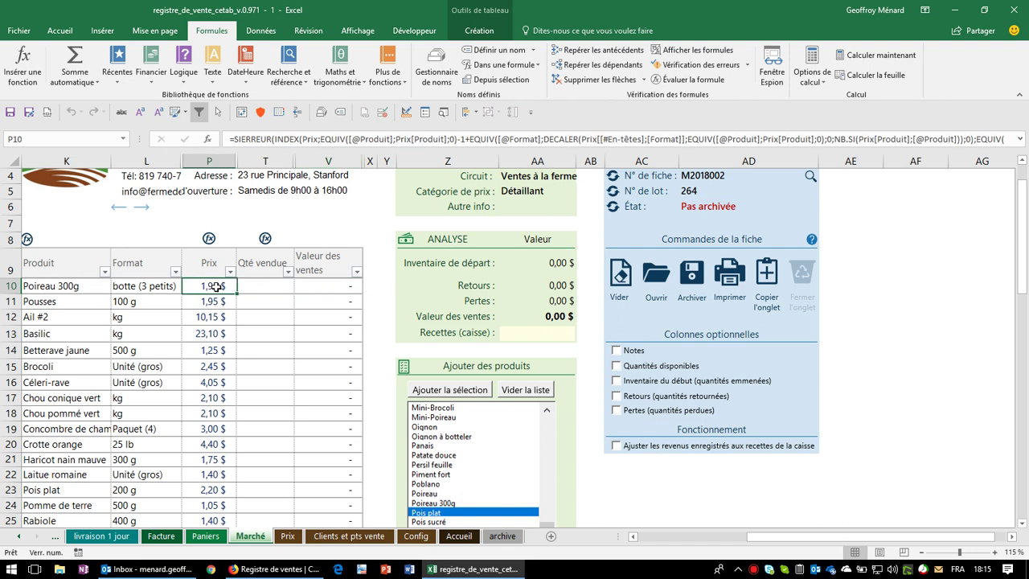
{"action": "left_click", "coordinate": [250, 284]}
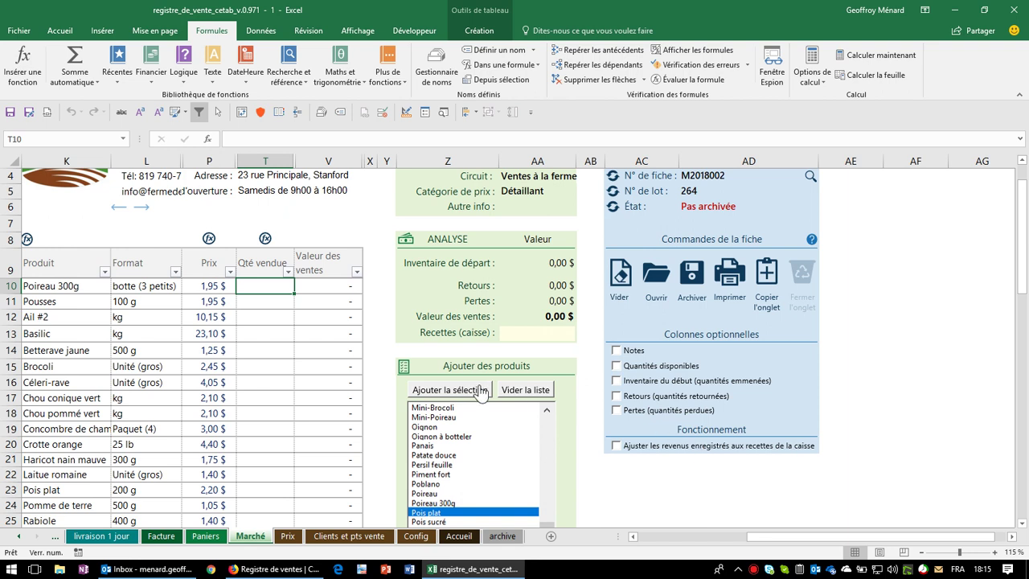
Step: Enter quantities sold of 50, 20, 15 and 45 for Poireau 300g, Pousses, Ail #2 and Basilic
{"action": "left_click", "coordinate": [460, 336]}
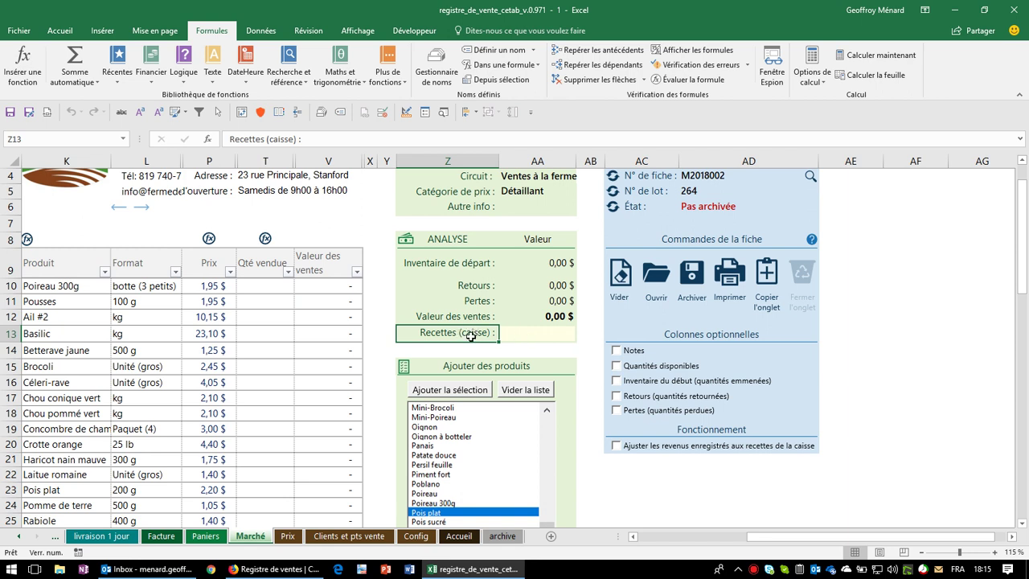
{"action": "left_click", "coordinate": [342, 287]}
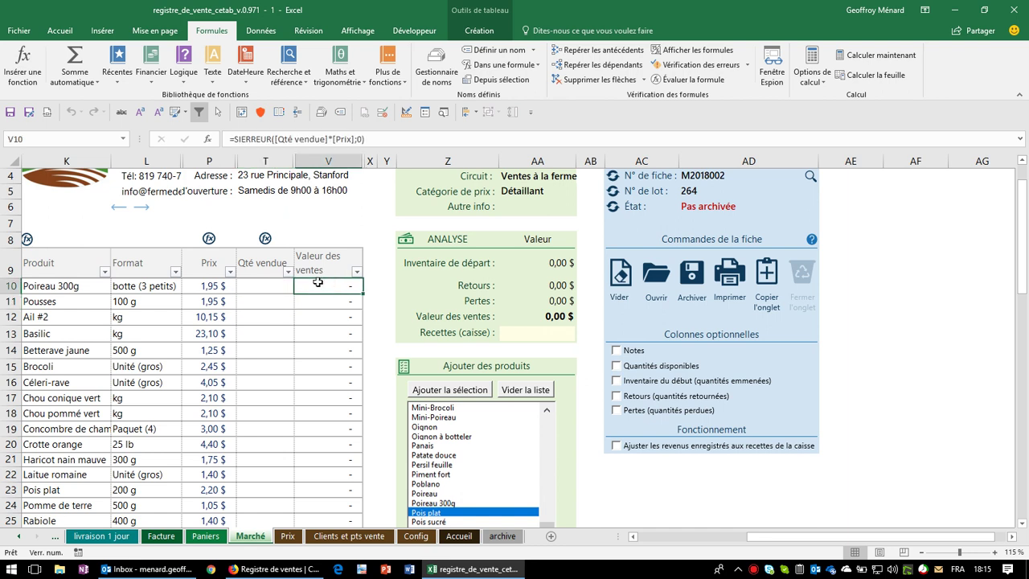
{"action": "left_click", "coordinate": [291, 288]}
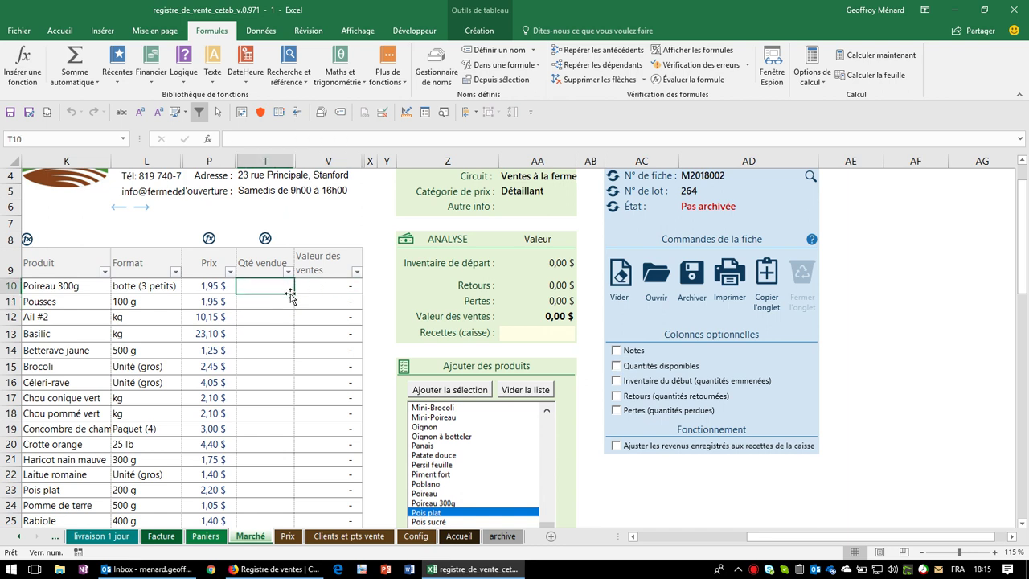
{"action": "type", "text": "560"}
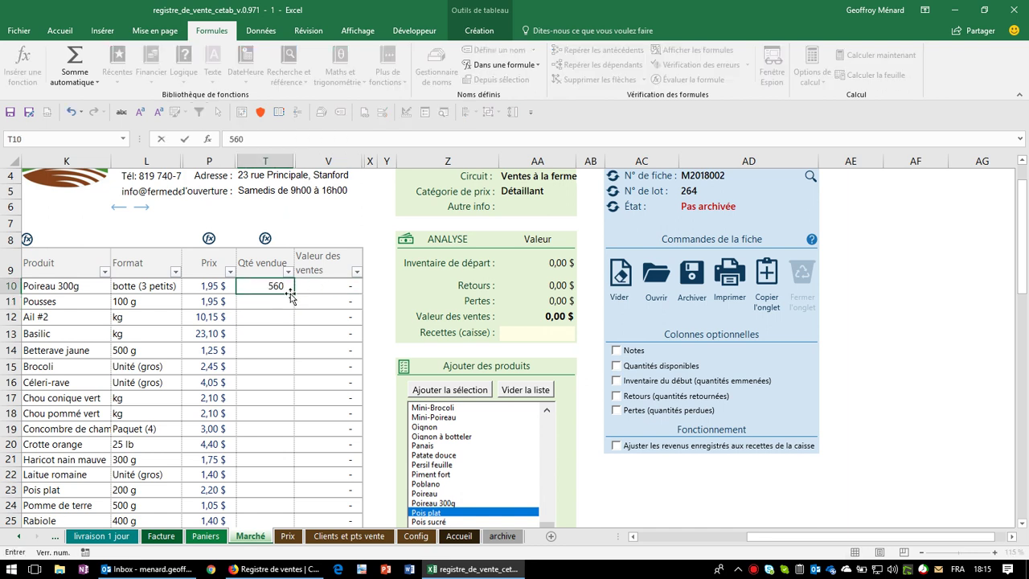
{"action": "key", "text": "BackSpace"}
{"action": "key", "text": "BackSpace"}
{"action": "key", "text": "Return"}
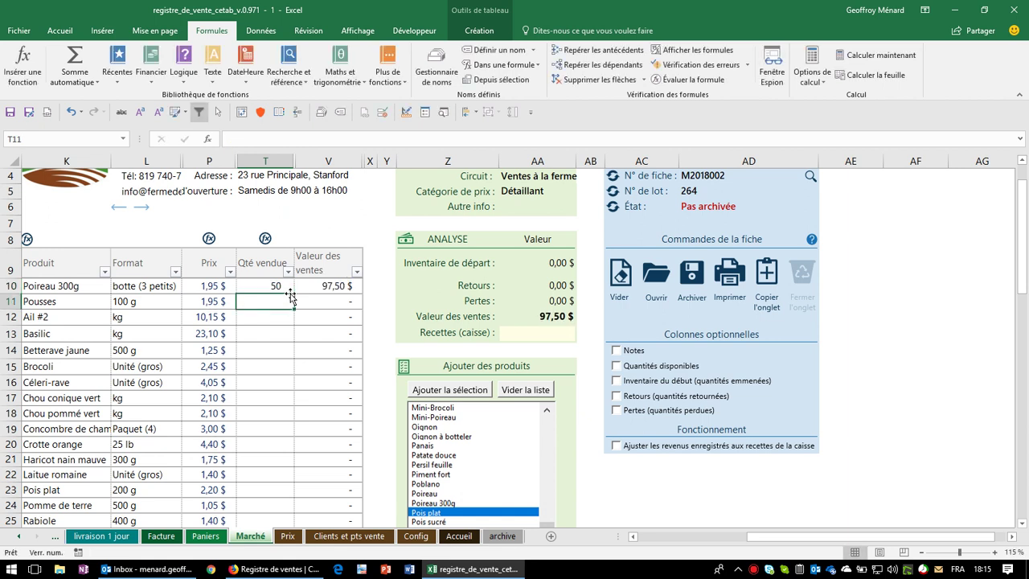
{"action": "type", "text": "20"}
{"action": "key", "text": "Return"}
{"action": "type", "text": "15"}
{"action": "key", "text": "Return"}
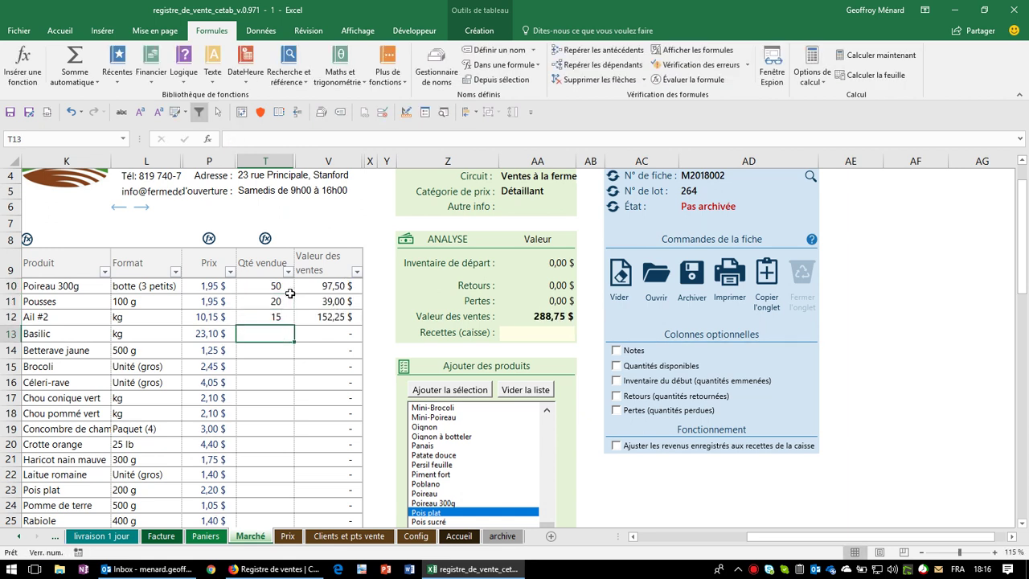
{"action": "type", "text": "450"}
{"action": "key", "text": "BackSpace"}
{"action": "key", "text": "Return"}
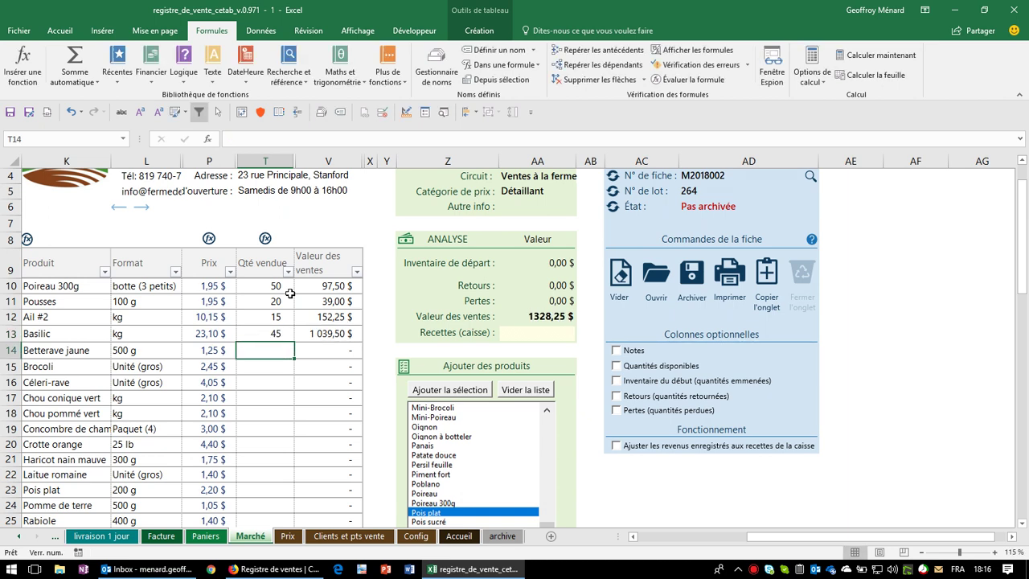
Step: Extend the four quantities as a descending series down to Radis d'hiver
{"action": "mouse_move", "coordinate": [284, 286]}
{"action": "left_mouse_down"}
{"action": "mouse_move", "coordinate": [279, 339]}
{"action": "mouse_move", "coordinate": [276, 286]}
{"action": "left_mouse_up"}
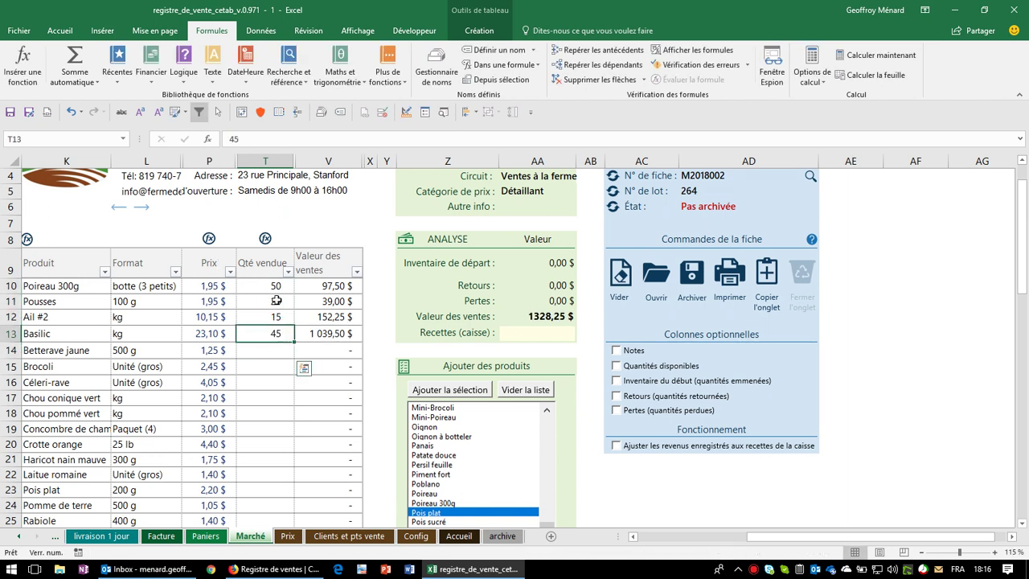
{"action": "left_click_drag", "start_coordinate": [295, 341], "coordinate": [294, 521]}
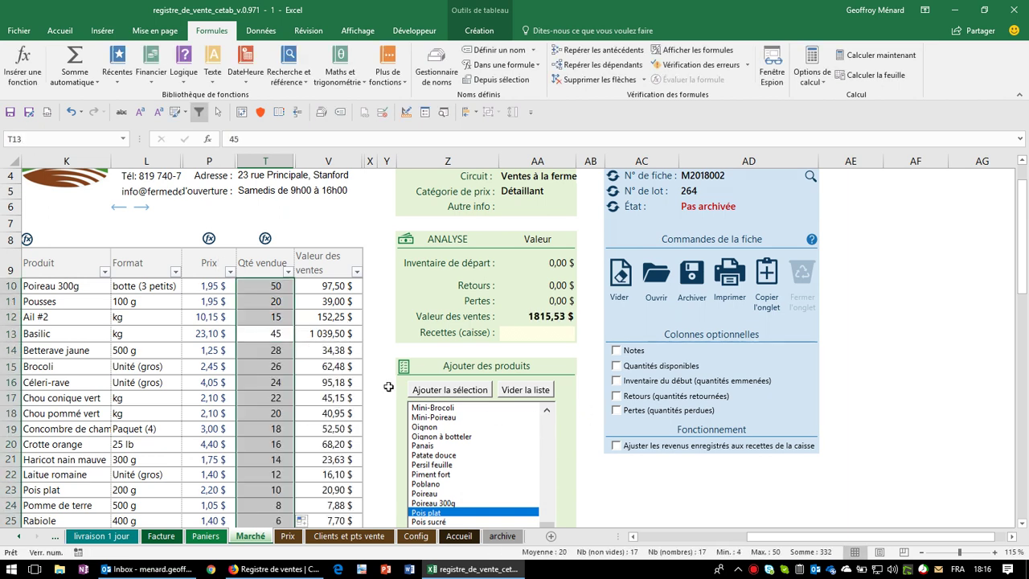
{"action": "left_click", "coordinate": [341, 399]}
{"action": "scroll", "coordinate": [292, 361], "scroll_direction": "down", "scroll_amount": 4}
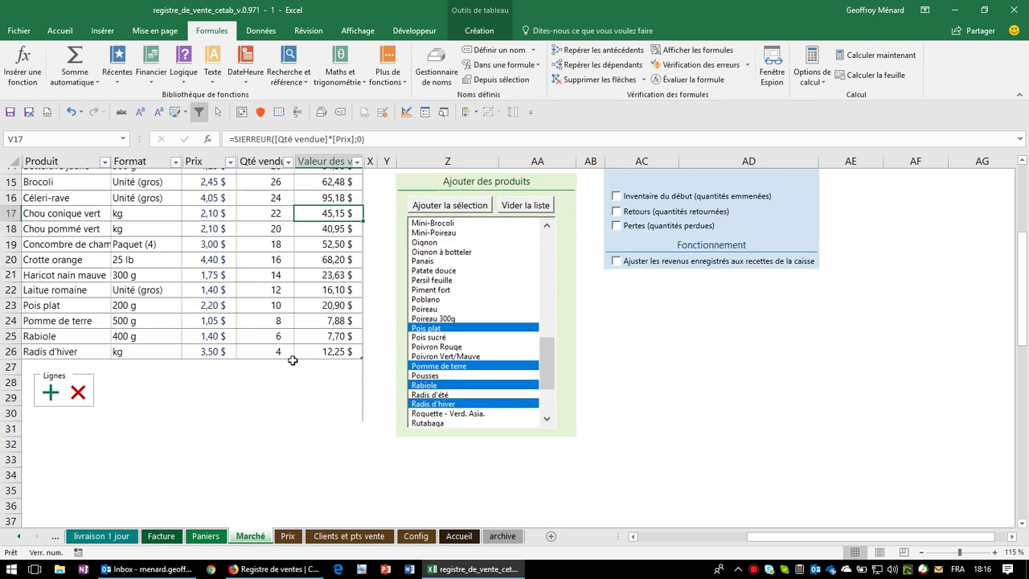
{"action": "scroll", "coordinate": [292, 361], "scroll_direction": "up", "scroll_amount": 5}
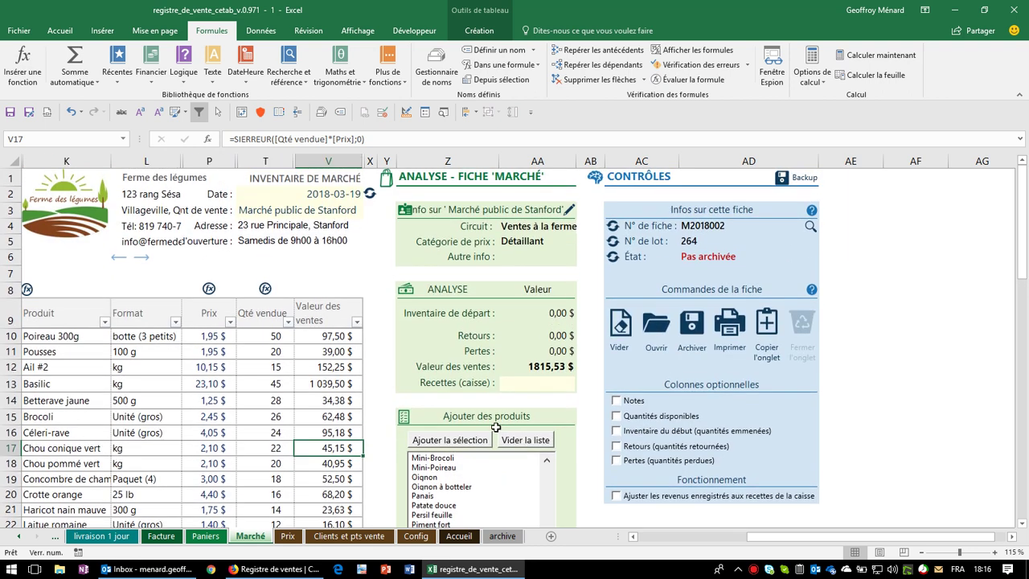
Step: Check the total sales value and the Ail #2 and Basilic formulas, then select the cash receipts cell
{"action": "left_click", "coordinate": [552, 367]}
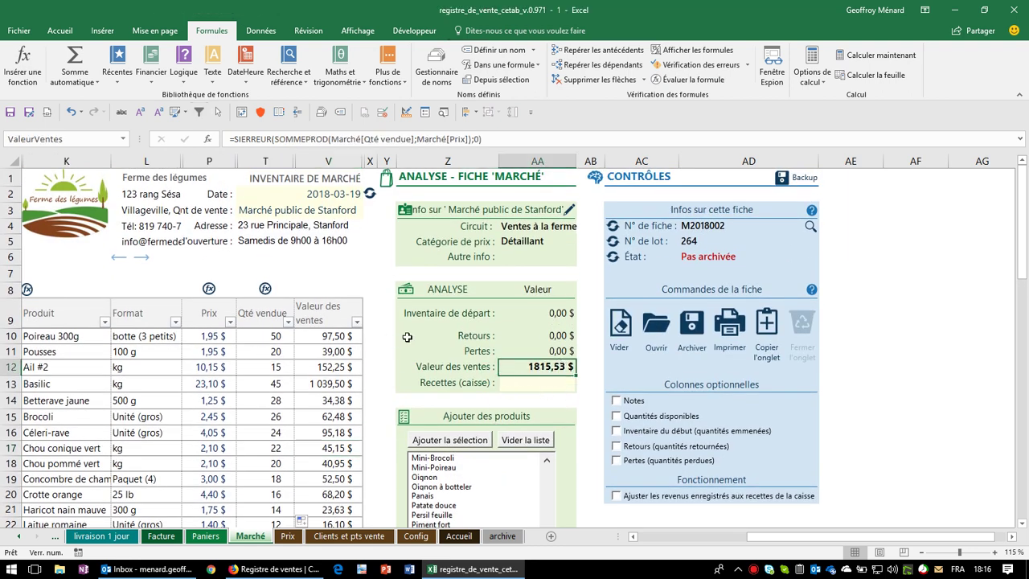
{"action": "left_click", "coordinate": [346, 361]}
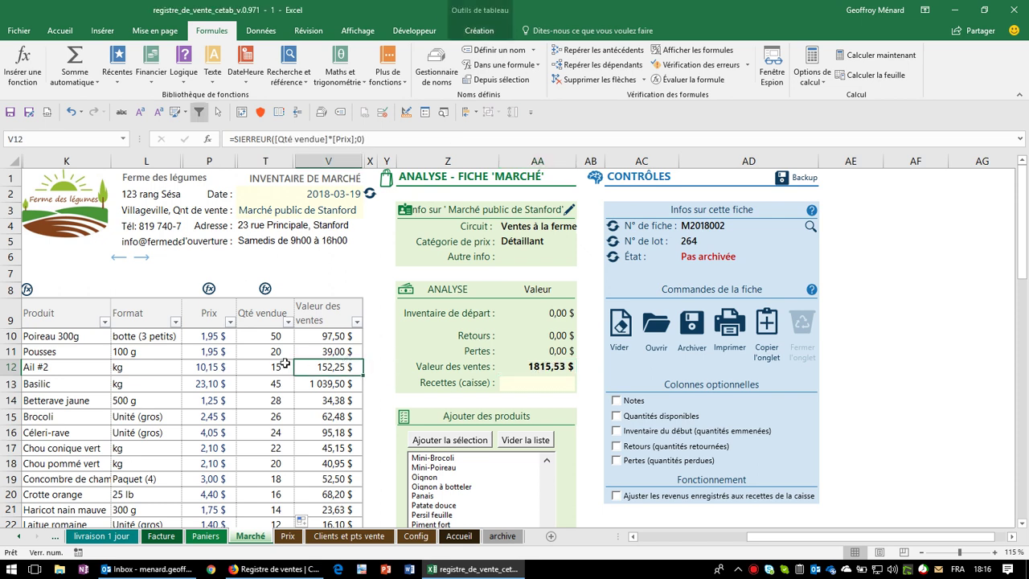
{"action": "left_click", "coordinate": [282, 365]}
{"action": "left_click", "coordinate": [213, 366]}
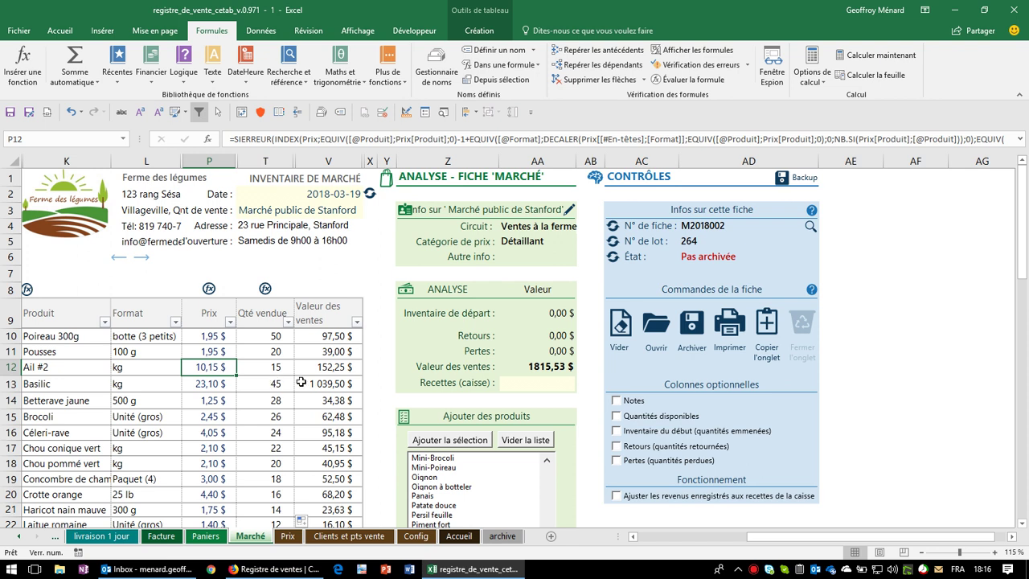
{"action": "left_click", "coordinate": [312, 383]}
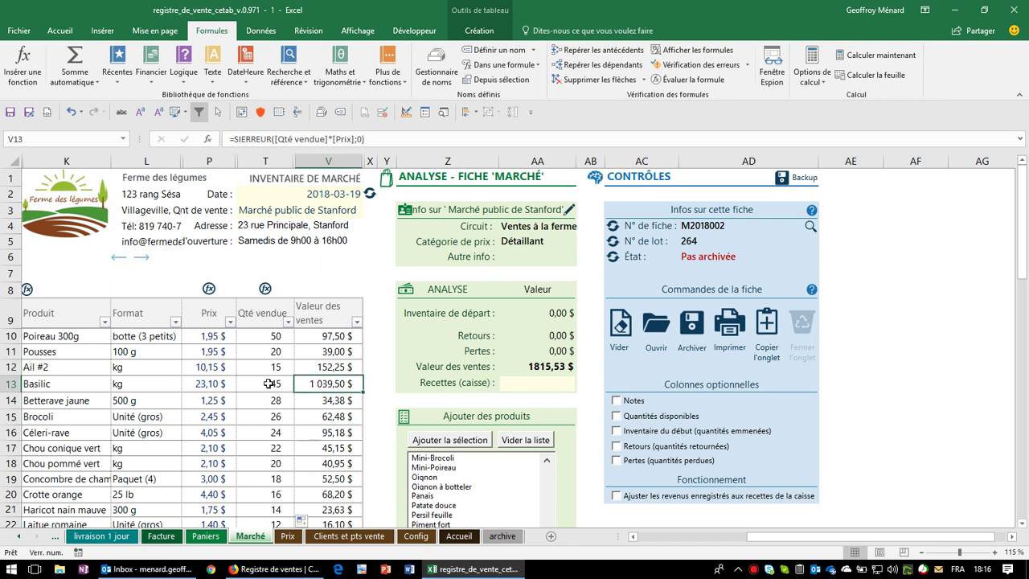
{"action": "left_click", "coordinate": [272, 383]}
{"action": "left_click", "coordinate": [283, 369]}
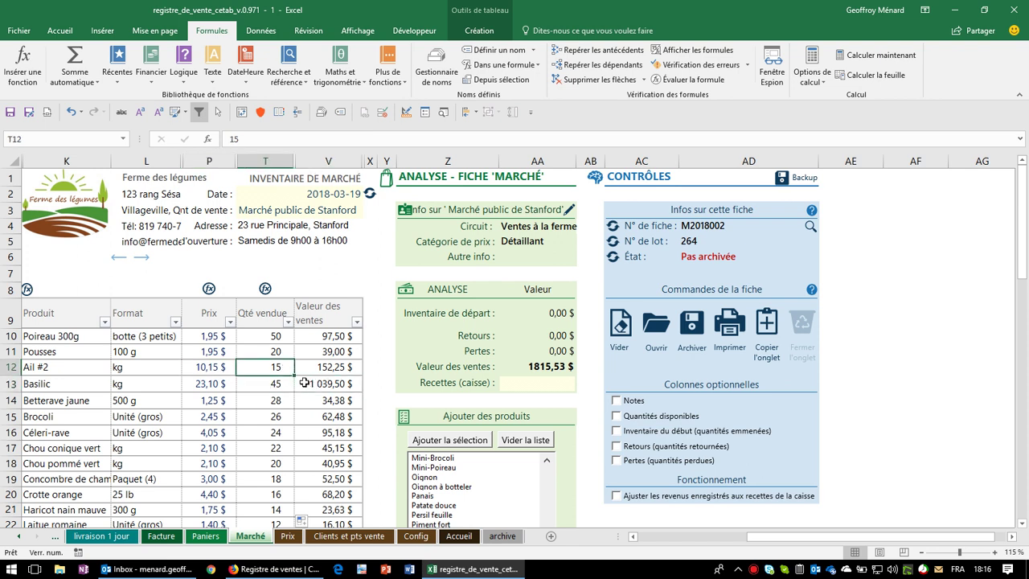
{"action": "left_click", "coordinate": [312, 385]}
{"action": "scroll", "coordinate": [317, 384], "scroll_direction": "down", "scroll_amount": 1}
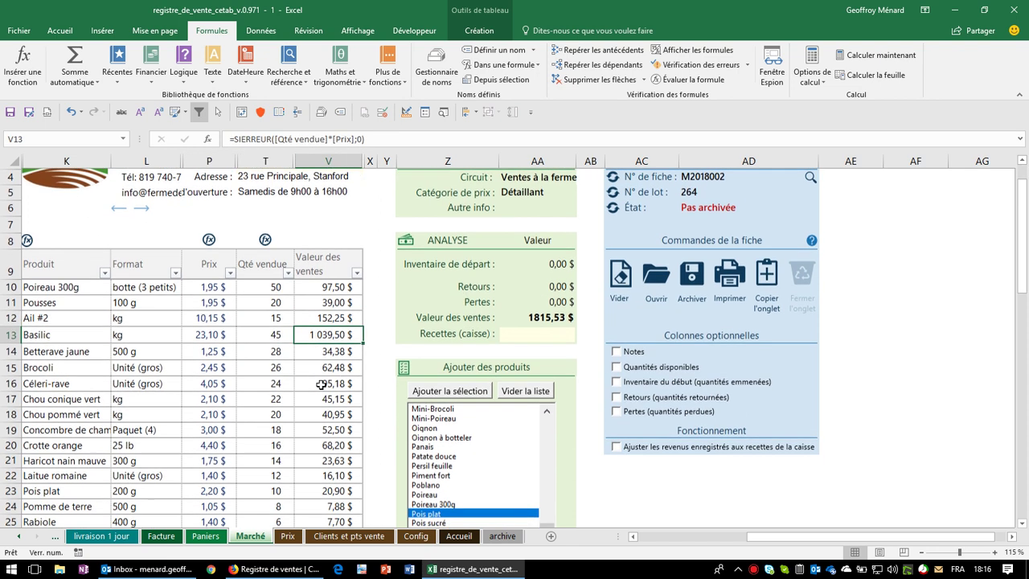
{"action": "scroll", "coordinate": [321, 384], "scroll_direction": "down", "scroll_amount": 1}
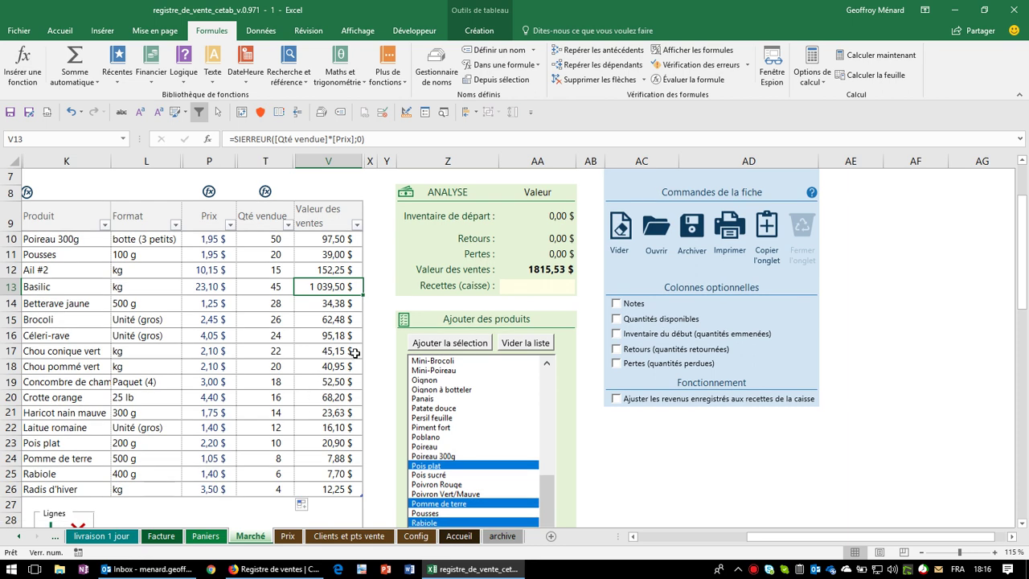
{"action": "left_click", "coordinate": [546, 289]}
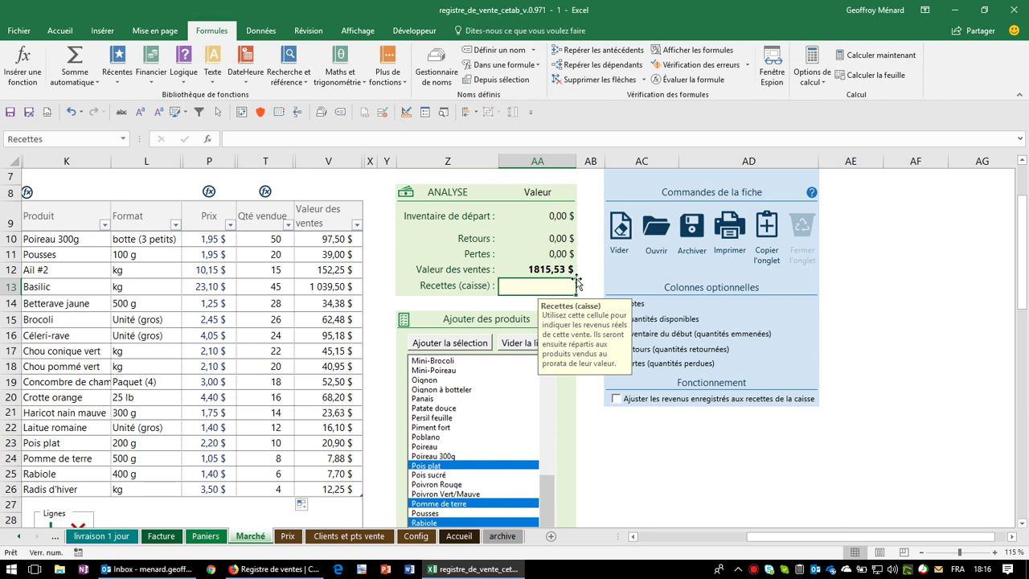
Step: Enter 1750 as the Recettes (caisse) amount in AA13
{"action": "left_click", "coordinate": [548, 273]}
{"action": "left_click", "coordinate": [546, 286]}
{"action": "type", "text": "1"}
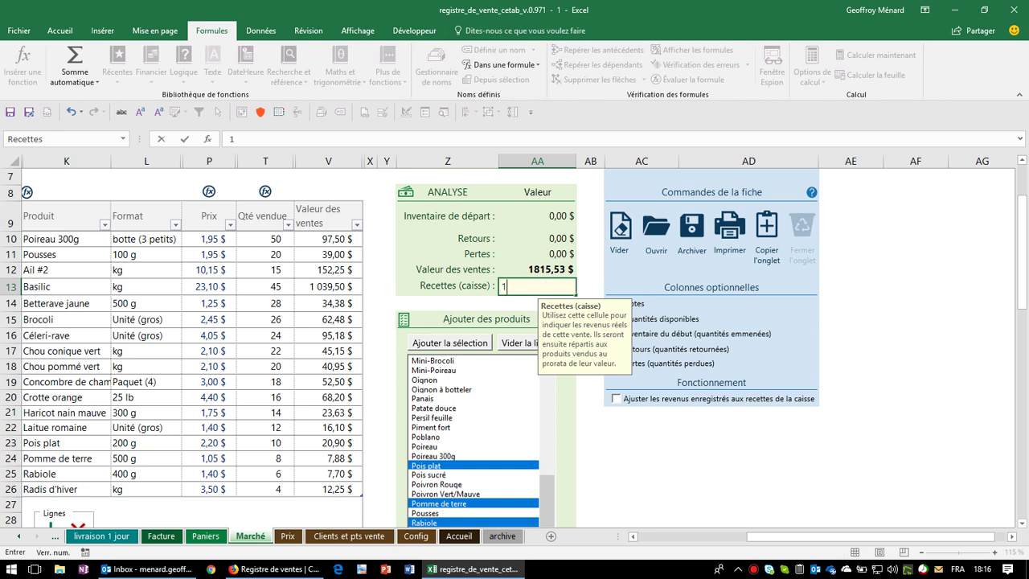
{"action": "type", "text": "750"}
{"action": "key", "text": "Return"}
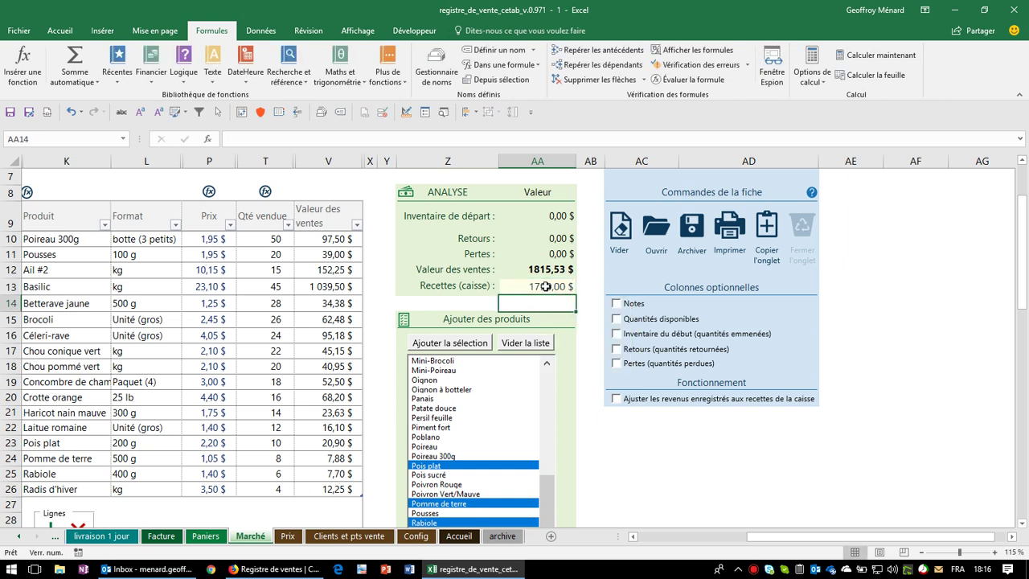
{"action": "left_click", "coordinate": [546, 287]}
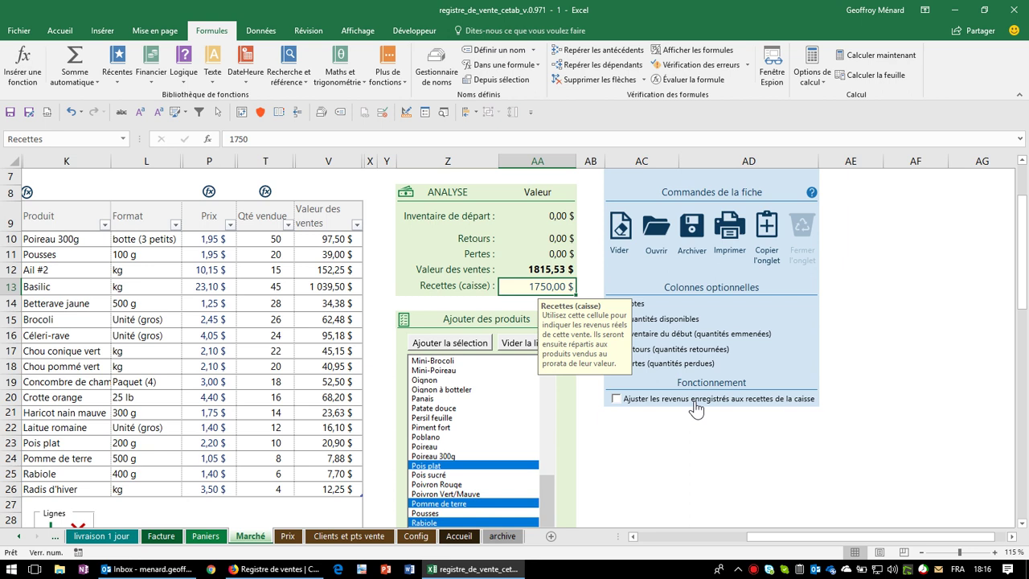
Step: Tick 'Ajuster les revenus enregistrés aux recettes de la caisse' and review the Revenus ajustés values
{"action": "left_click", "coordinate": [695, 402]}
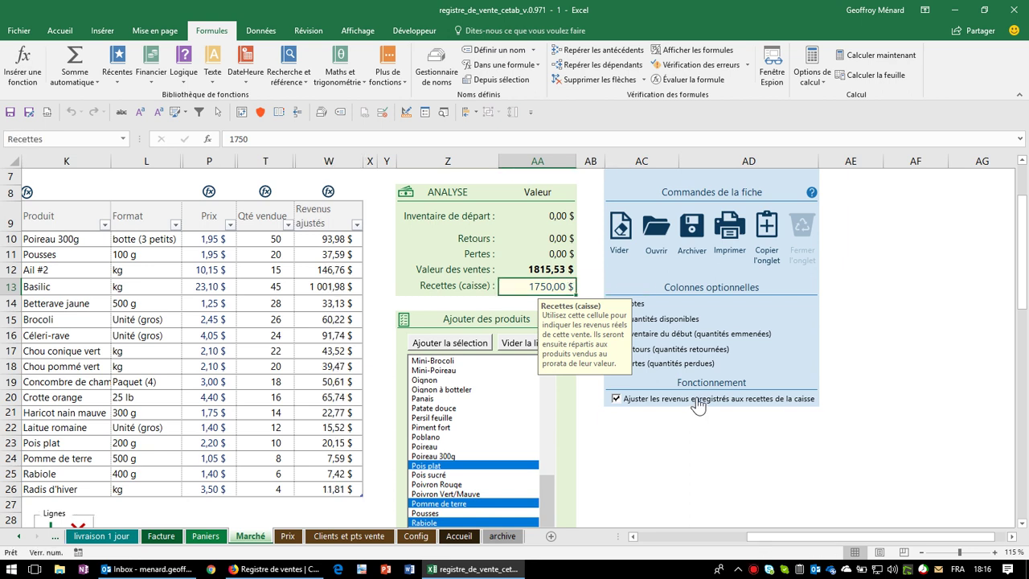
{"action": "left_click", "coordinate": [329, 239]}
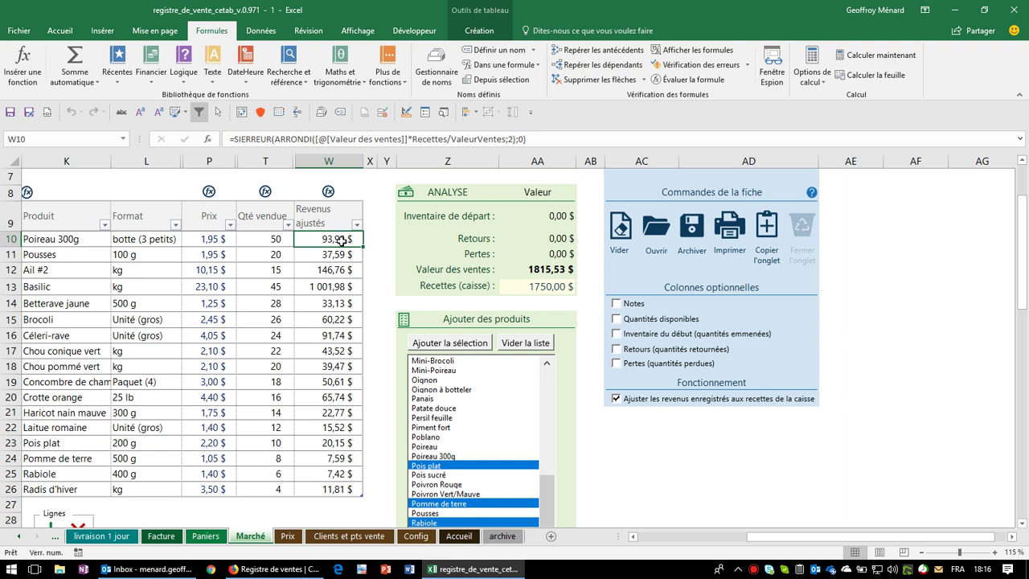
{"action": "left_click", "coordinate": [536, 286]}
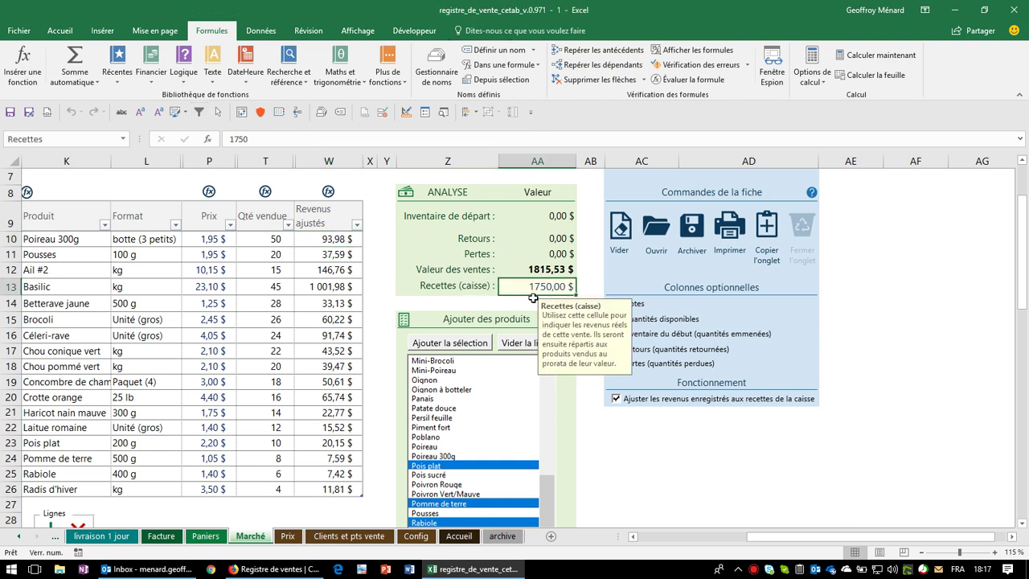
{"action": "left_click", "coordinate": [551, 270]}
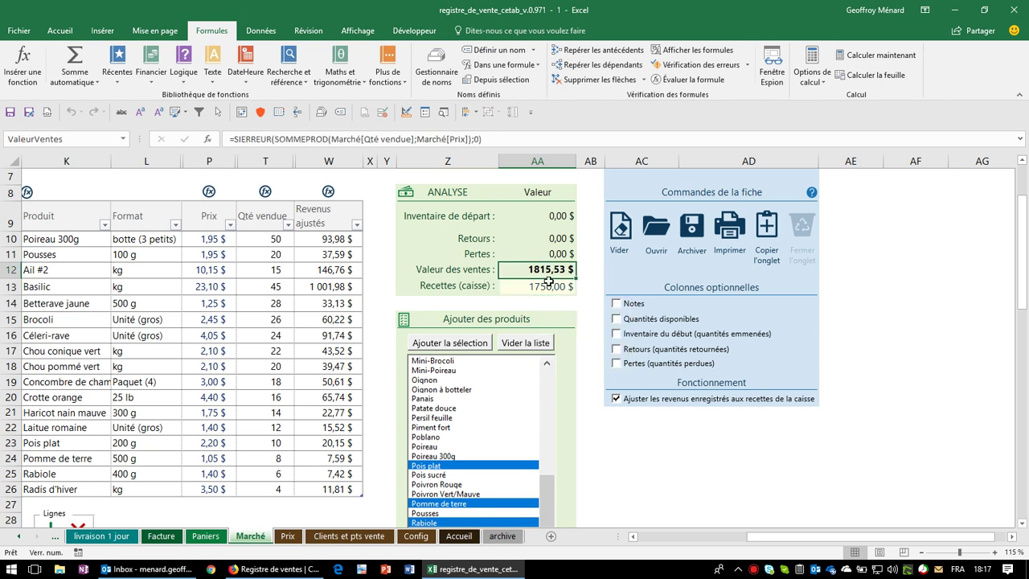
{"action": "left_click", "coordinate": [547, 283]}
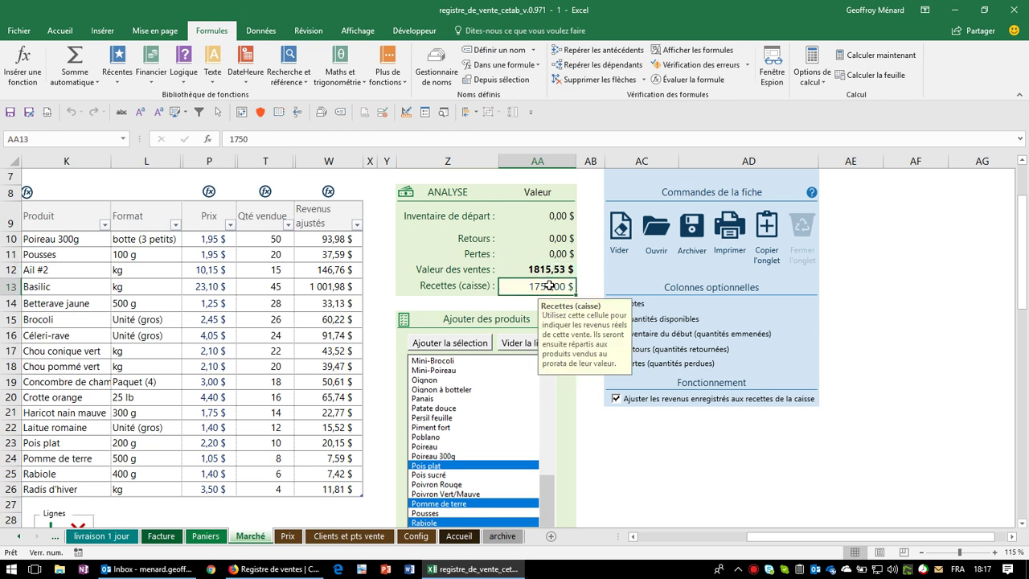
{"action": "left_click", "coordinate": [692, 403]}
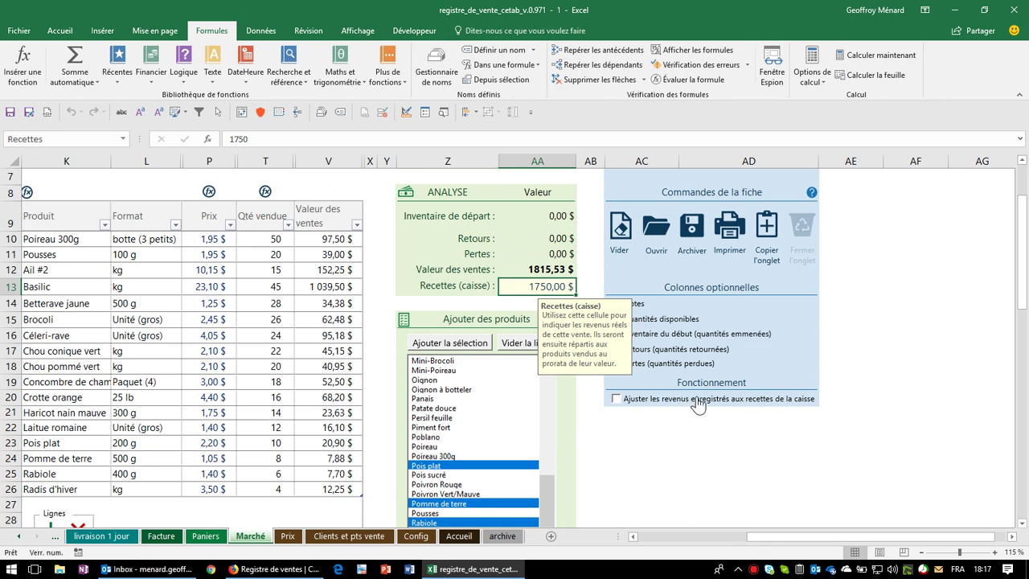
{"action": "left_click", "coordinate": [655, 400]}
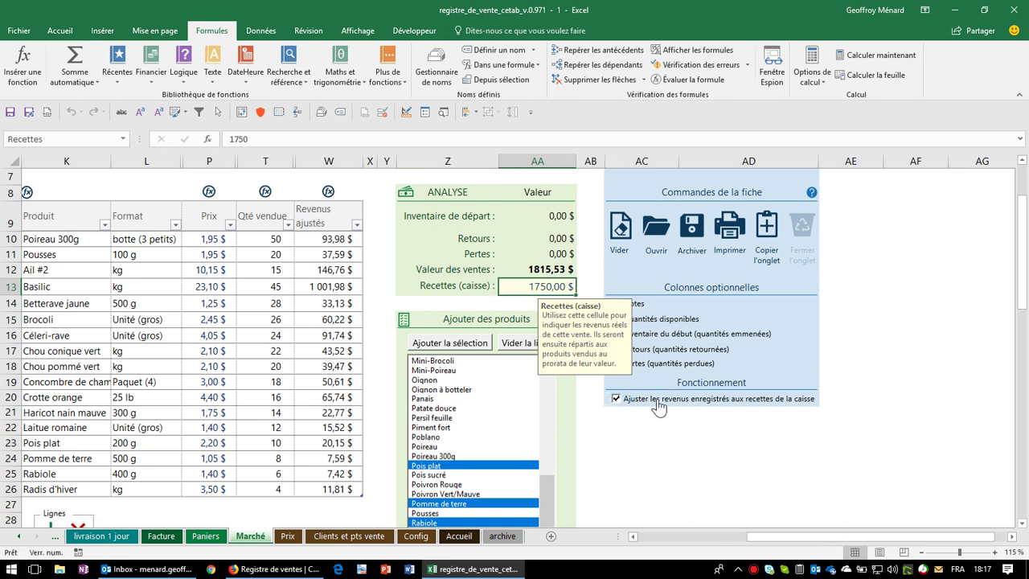
{"action": "left_click_drag", "start_coordinate": [329, 239], "coordinate": [396, 482]}
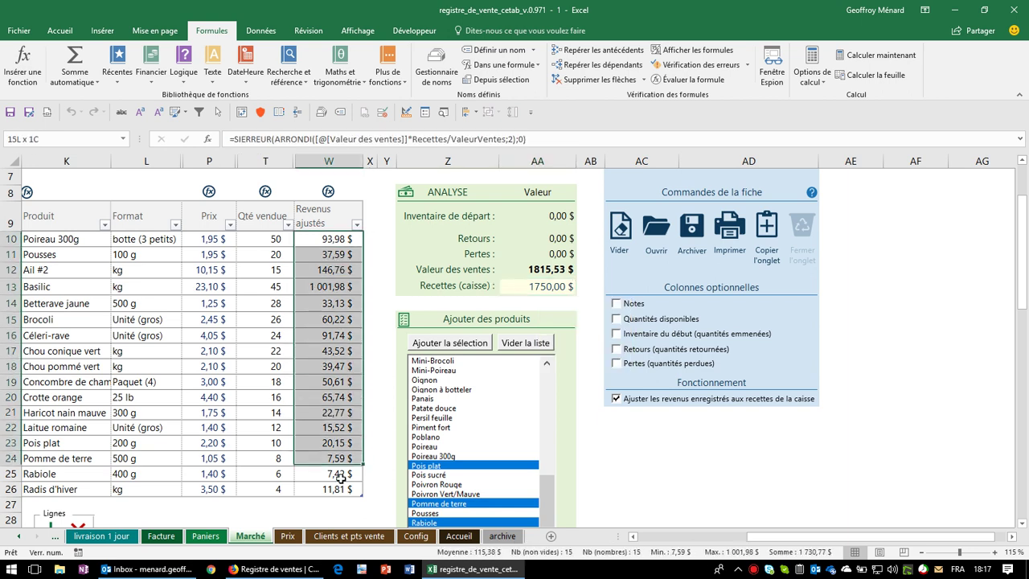
Step: Turn off the revenue adjustment, check the Valeur des ventes cells, and archive fiche M2018002
{"action": "left_click", "coordinate": [754, 400]}
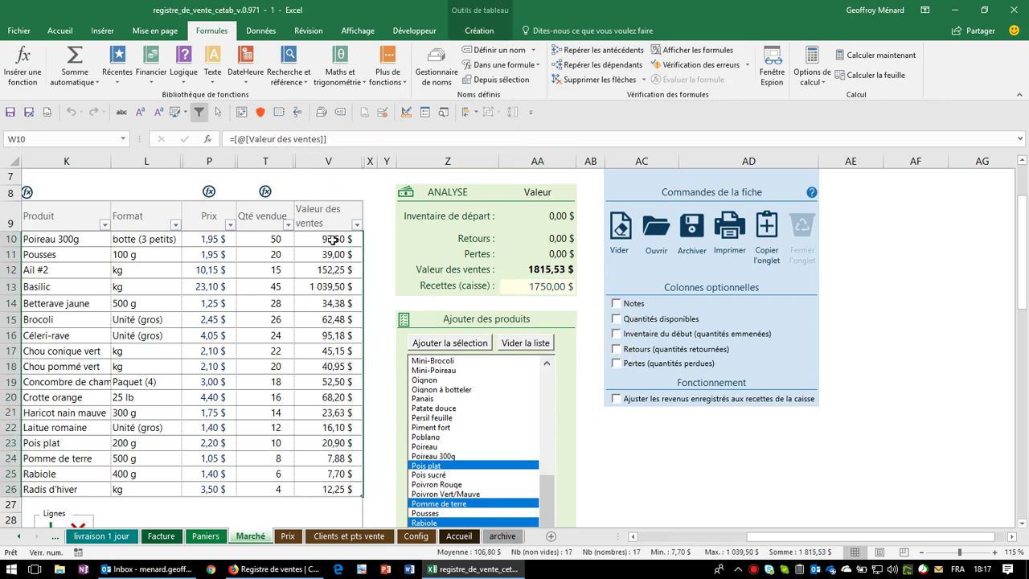
{"action": "left_click", "coordinate": [539, 288]}
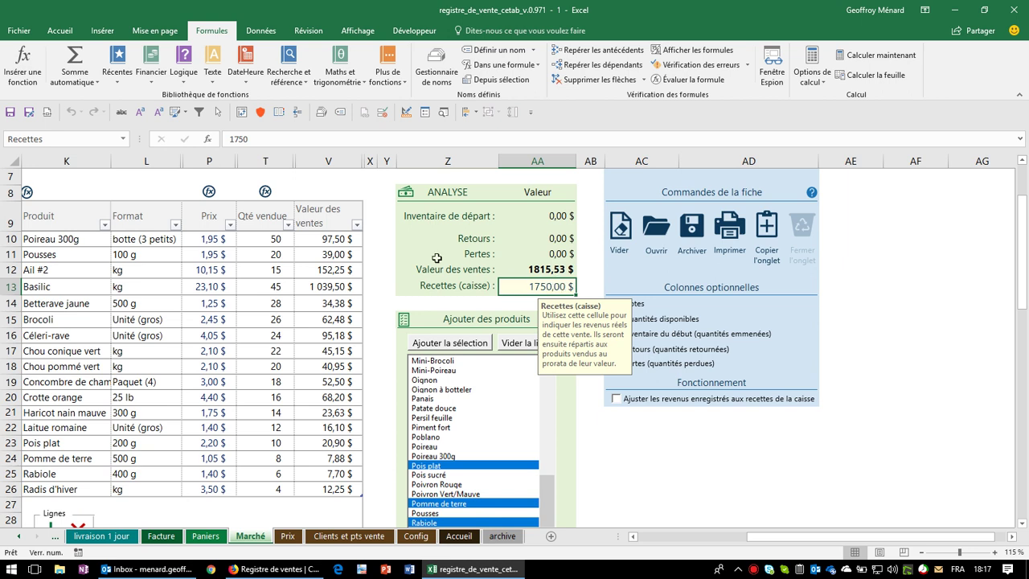
{"action": "left_click_drag", "start_coordinate": [328, 241], "coordinate": [328, 492]}
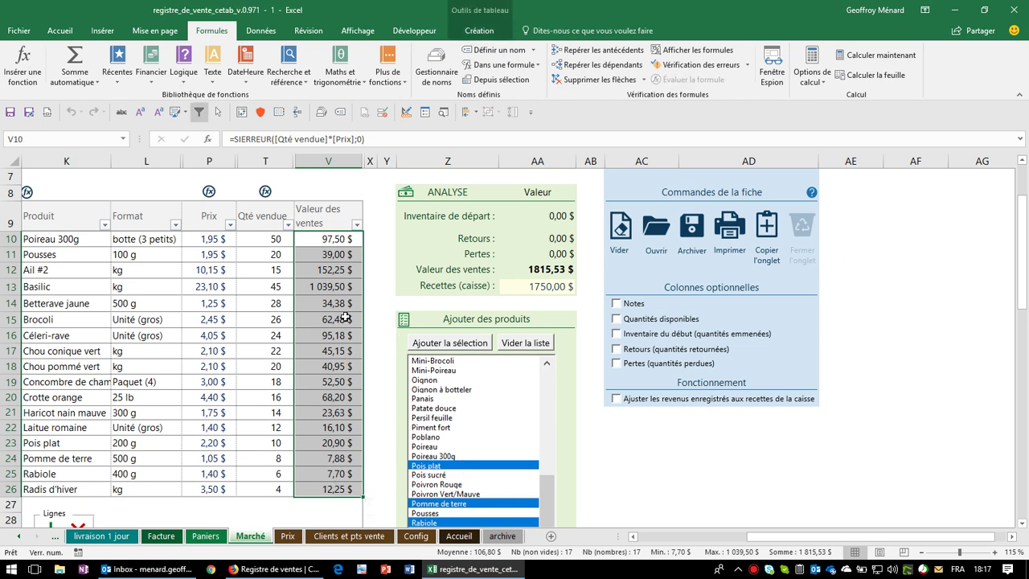
{"action": "left_click", "coordinate": [346, 240]}
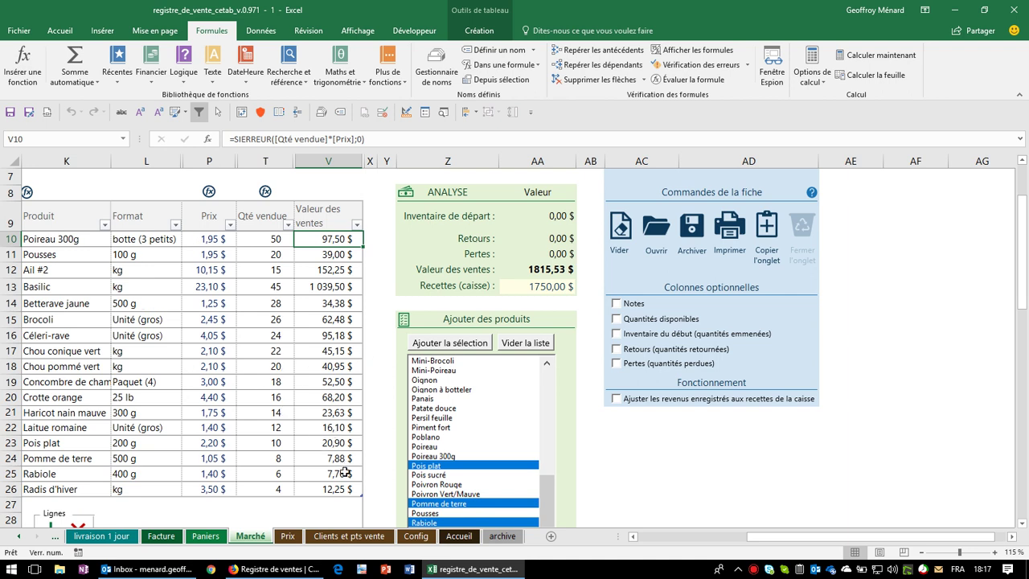
{"action": "left_click", "coordinate": [701, 240]}
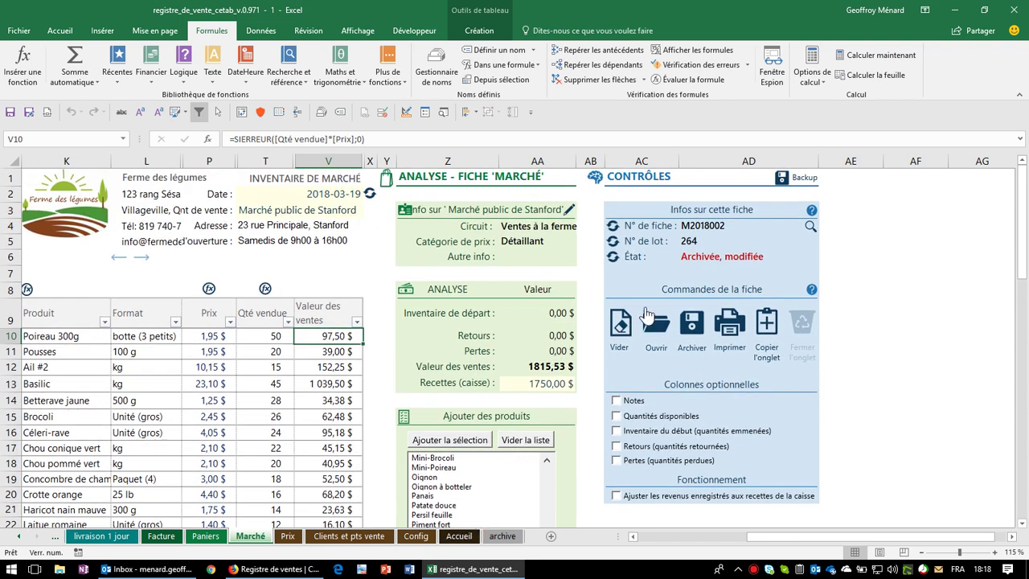
{"action": "left_click", "coordinate": [724, 255]}
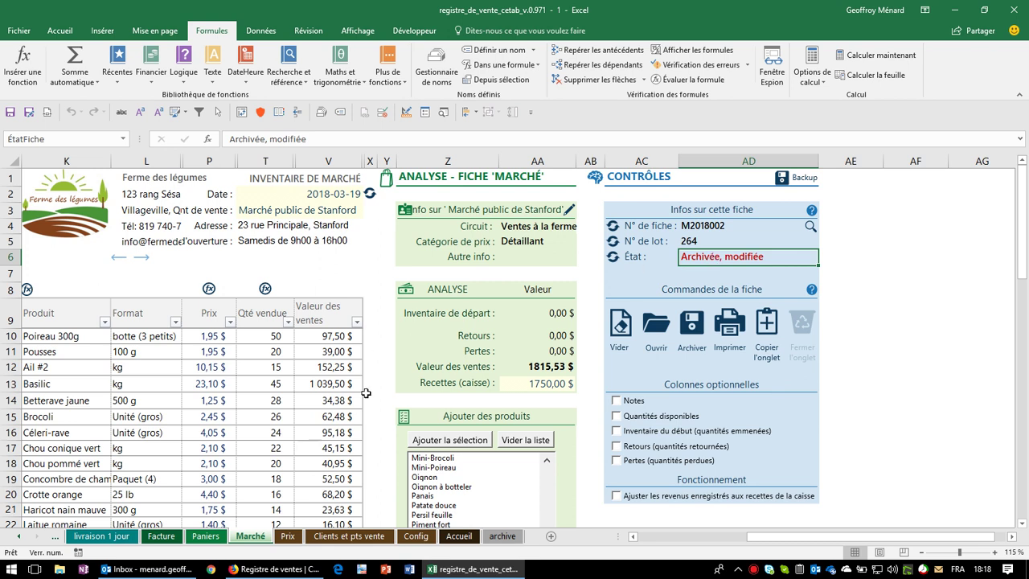
{"action": "scroll", "coordinate": [345, 400], "scroll_direction": "down", "scroll_amount": 2}
{"action": "scroll", "coordinate": [345, 400], "scroll_direction": "up", "scroll_amount": 2}
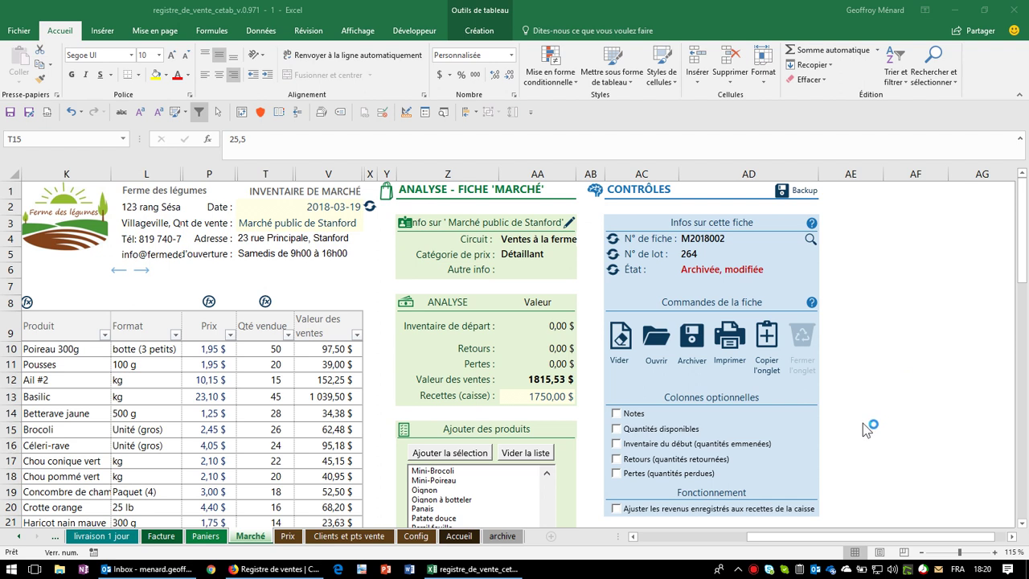
Step: Change Betterave jaune's quantity sold in T14 to 27,5, giving a 34,38 $ sales value
{"action": "left_click", "coordinate": [338, 433]}
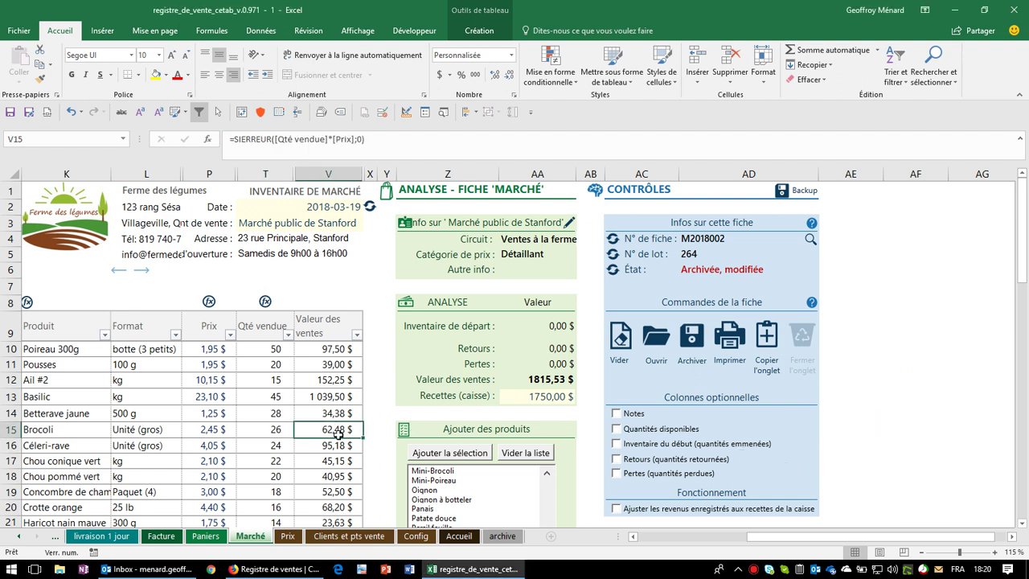
{"action": "left_click", "coordinate": [273, 425]}
{"action": "left_click", "coordinate": [271, 449]}
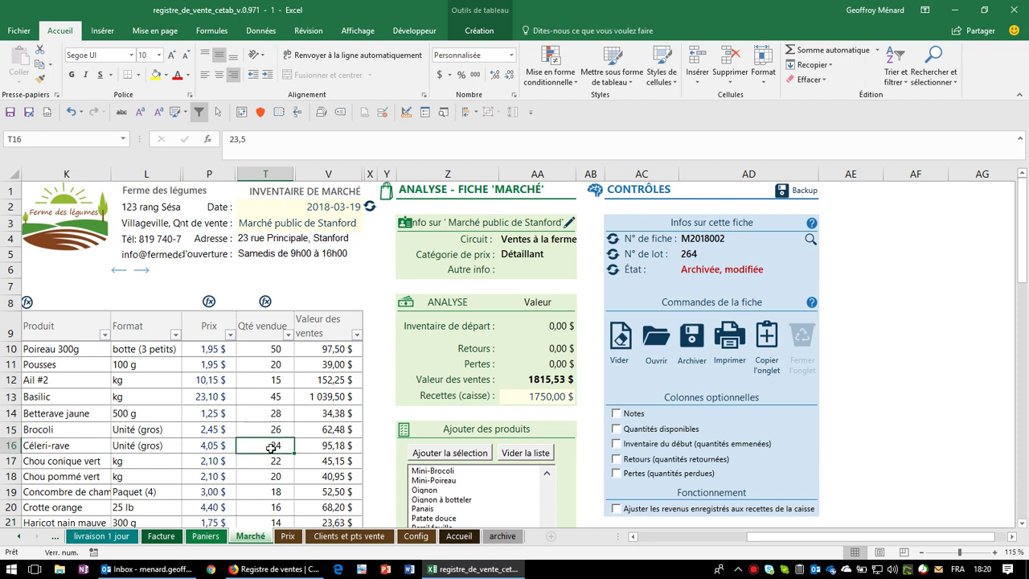
{"action": "left_click", "coordinate": [267, 415]}
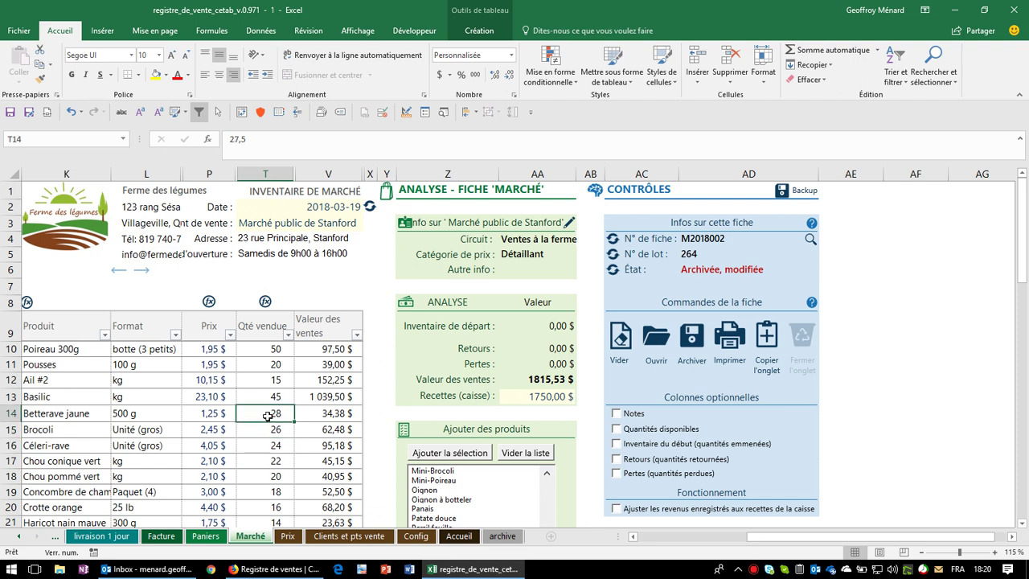
{"action": "key", "text": "F2"}
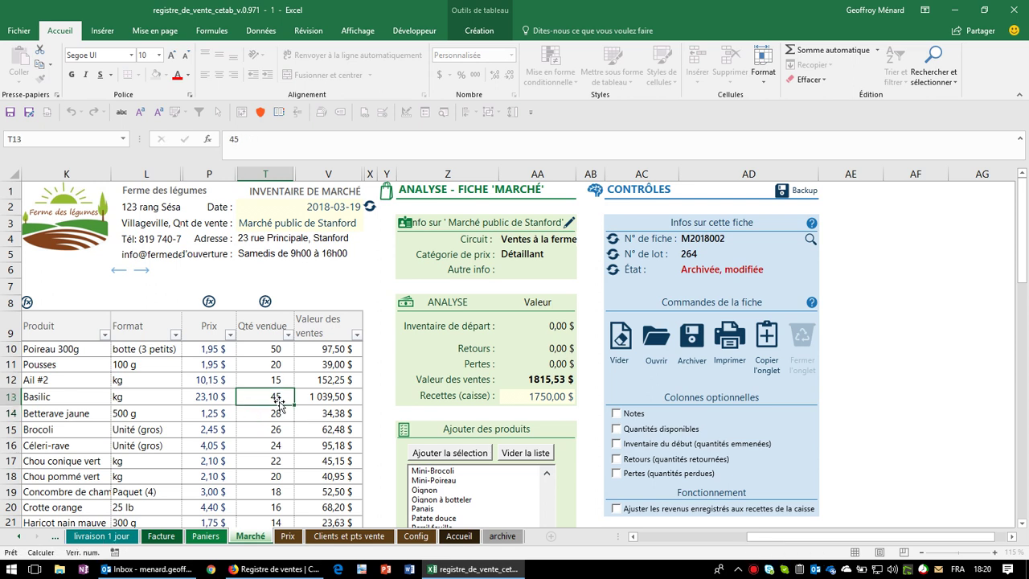
{"action": "key", "text": "Escape"}
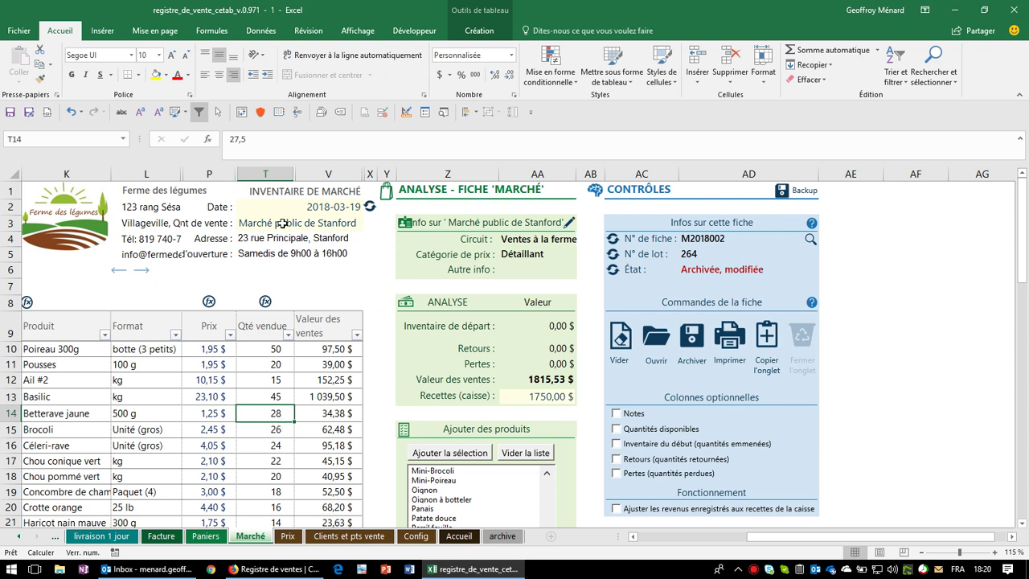
{"action": "key", "text": "F2"}
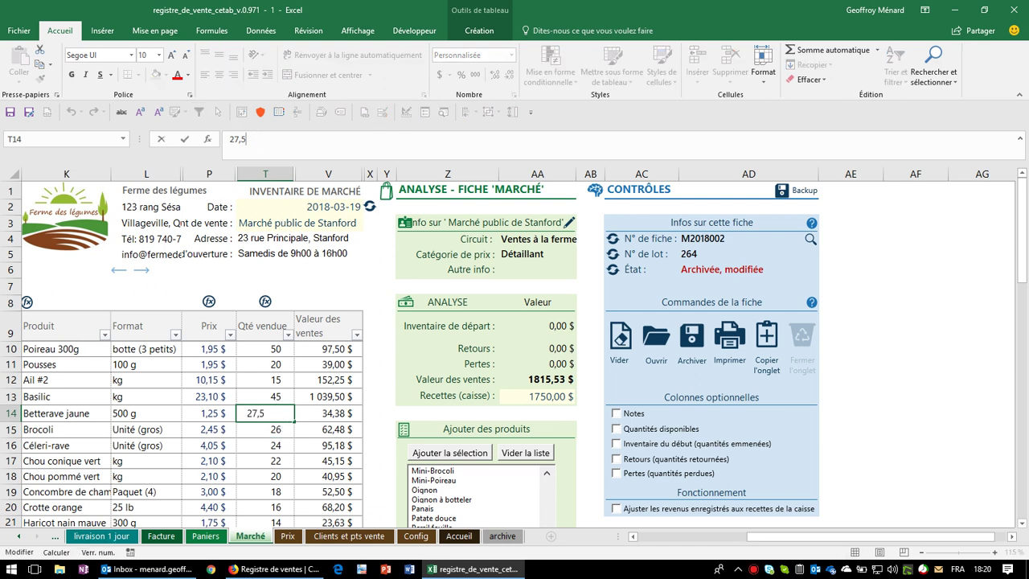
{"action": "left_click", "coordinate": [336, 412]}
{"action": "left_click", "coordinate": [345, 460]}
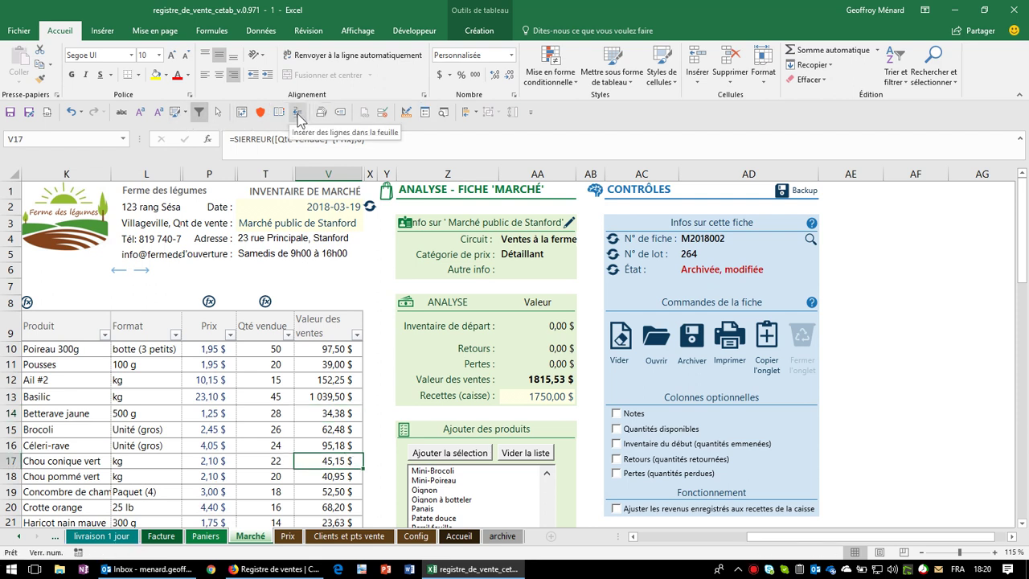
Step: Indent the Chou conique vert sales value in V17, then undo the indent
{"action": "left_click", "coordinate": [268, 75]}
{"action": "left_click", "coordinate": [268, 75]}
{"action": "left_click", "coordinate": [268, 75]}
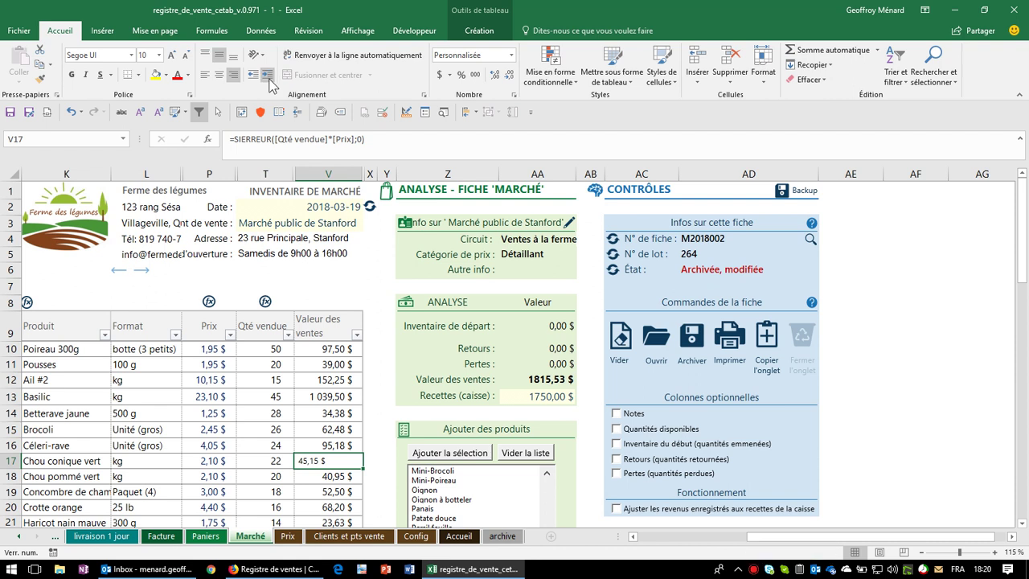
{"action": "left_click", "coordinate": [268, 74]}
{"action": "left_click", "coordinate": [267, 75]}
{"action": "left_click", "coordinate": [268, 75]}
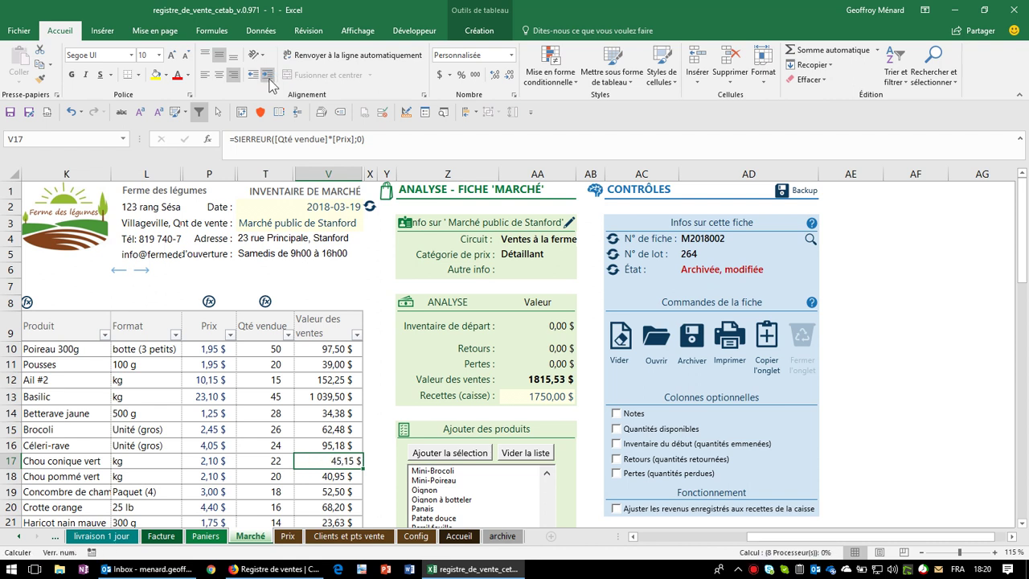
{"action": "left_click", "coordinate": [264, 75]}
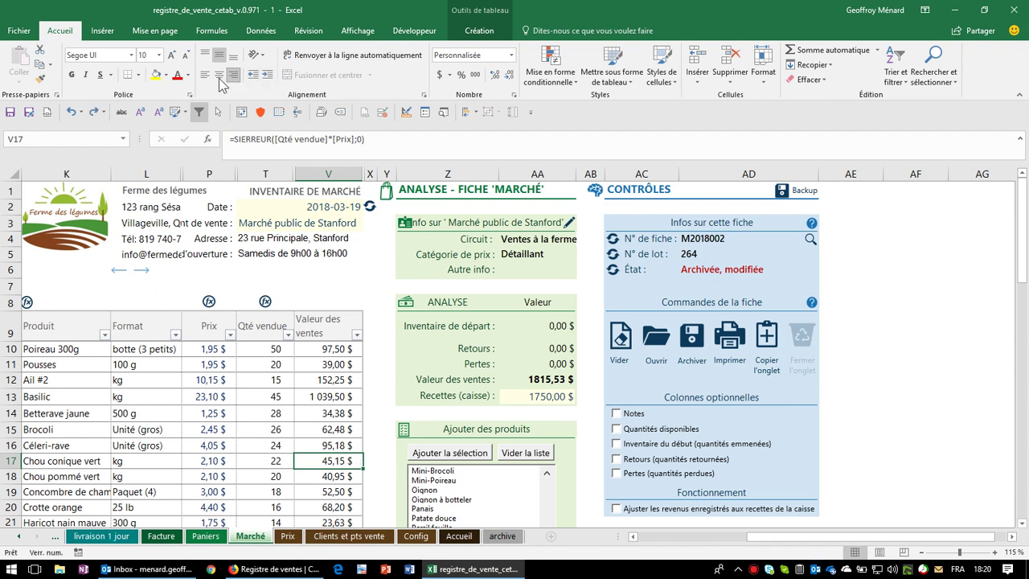
Step: Decrease the decimals on the Chou conique vert sales value so it reads 45,2 $
{"action": "left_click", "coordinate": [497, 78]}
{"action": "left_click", "coordinate": [497, 81]}
{"action": "left_click", "coordinate": [497, 80]}
{"action": "left_click", "coordinate": [509, 77]}
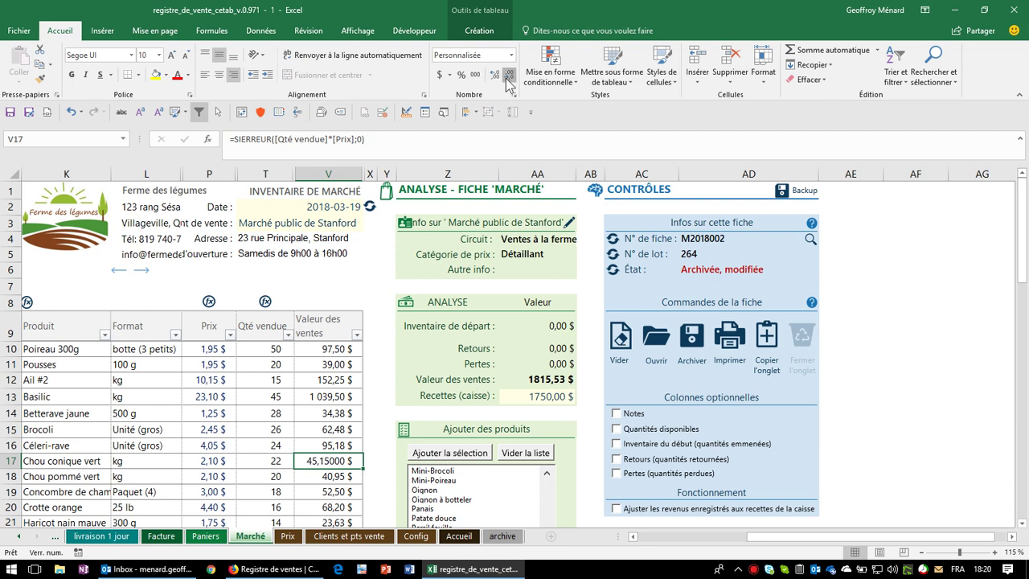
{"action": "left_click", "coordinate": [509, 76]}
{"action": "left_click", "coordinate": [509, 76]}
{"action": "left_click", "coordinate": [509, 76]}
Step: Increase the decimals on the Céleri-rave sales value to 95,17500 $ and review nearby quantities
{"action": "left_click", "coordinate": [329, 446]}
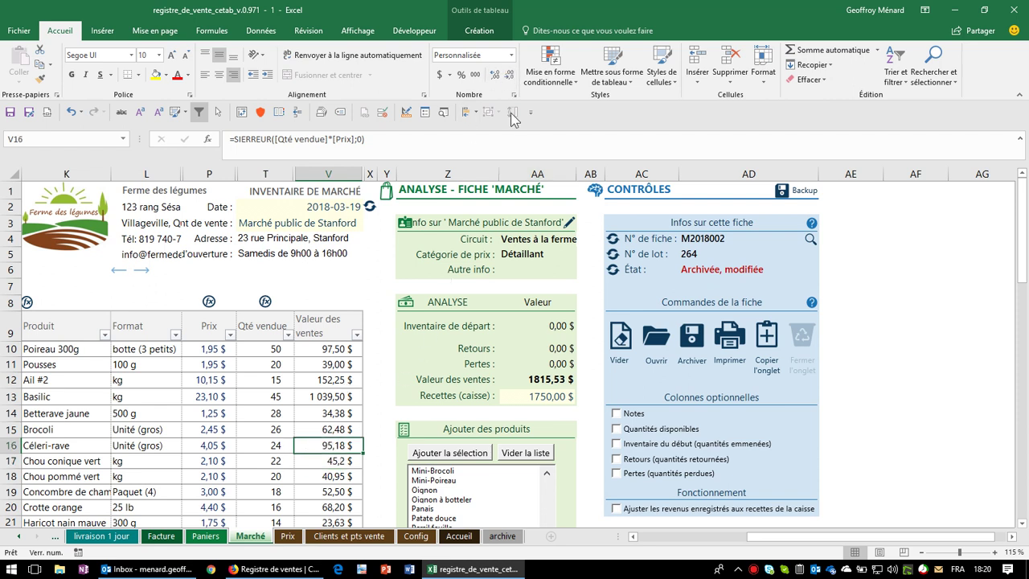
{"action": "left_click", "coordinate": [494, 78]}
{"action": "left_click", "coordinate": [494, 78]}
{"action": "left_click", "coordinate": [331, 432]}
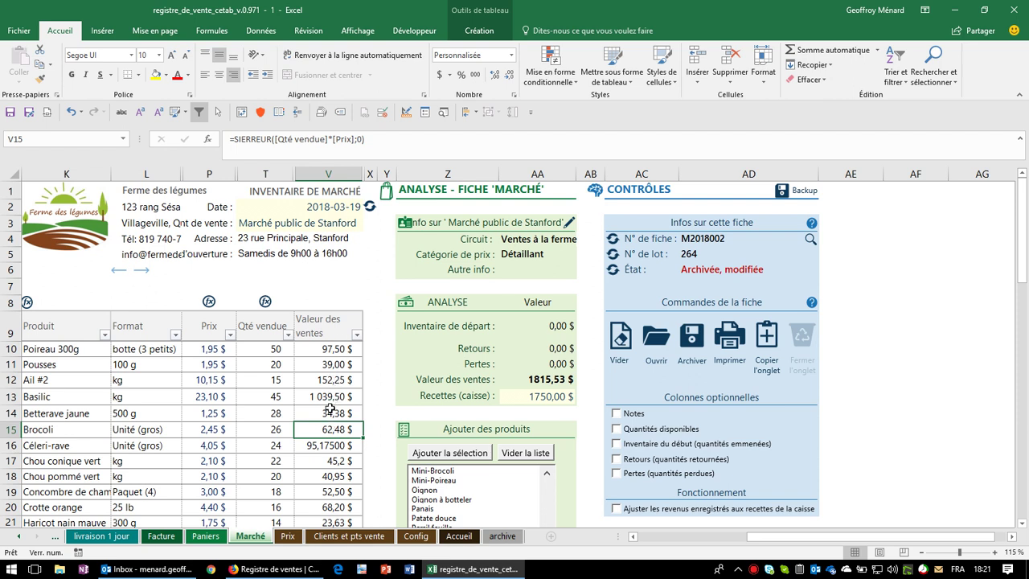
{"action": "left_click", "coordinate": [285, 430]}
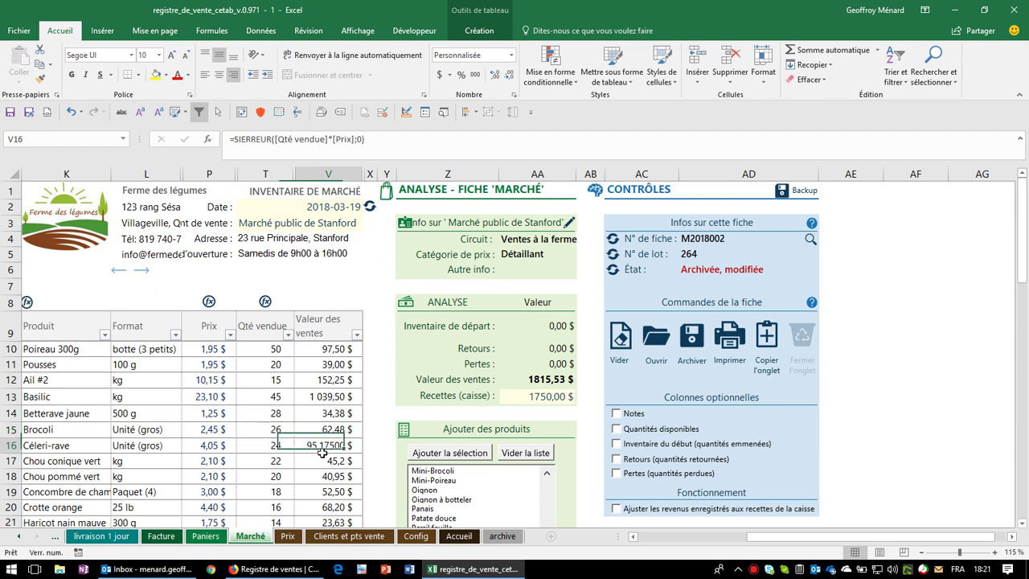
{"action": "left_click", "coordinate": [321, 448]}
{"action": "left_click", "coordinate": [281, 442]}
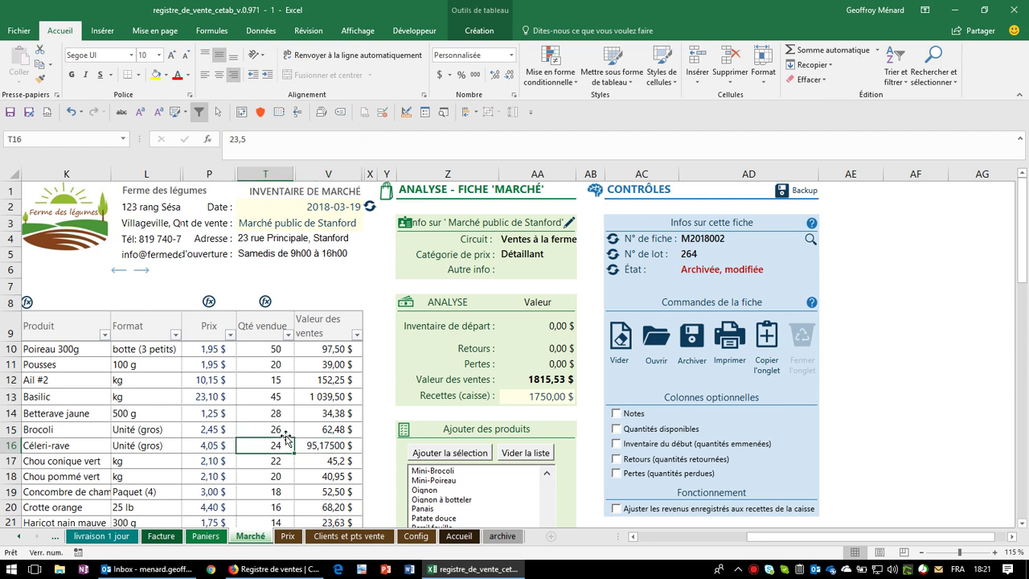
{"action": "scroll", "coordinate": [285, 437], "scroll_direction": "down", "scroll_amount": 2}
{"action": "scroll", "coordinate": [286, 437], "scroll_direction": "up", "scroll_amount": 1}
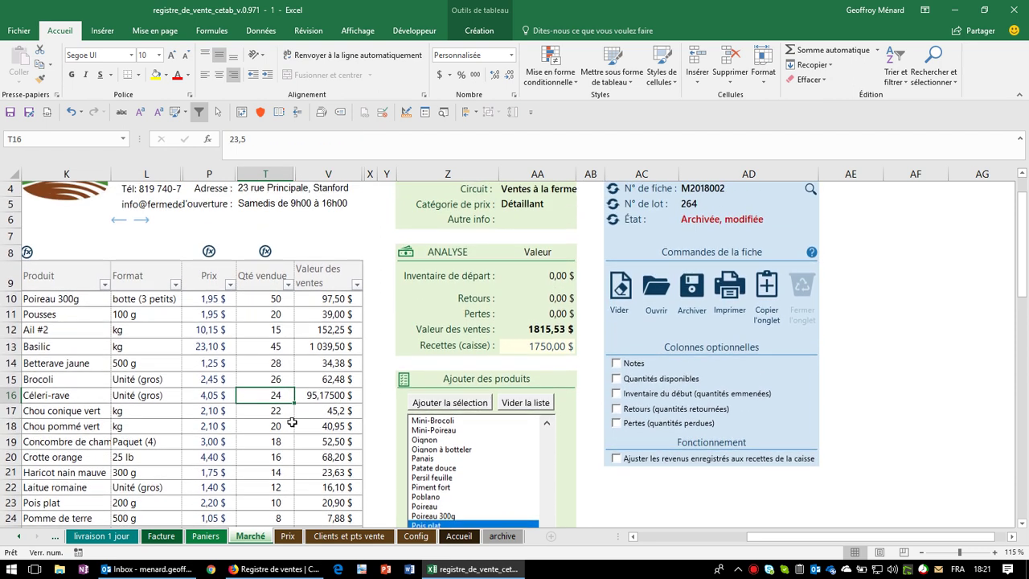
{"action": "left_click", "coordinate": [283, 377]}
{"action": "left_click", "coordinate": [282, 364]}
Step: Enter 25 for Betterave jaune and paste it into every quantity down to Radis d'hiver
{"action": "left_click", "coordinate": [277, 348]}
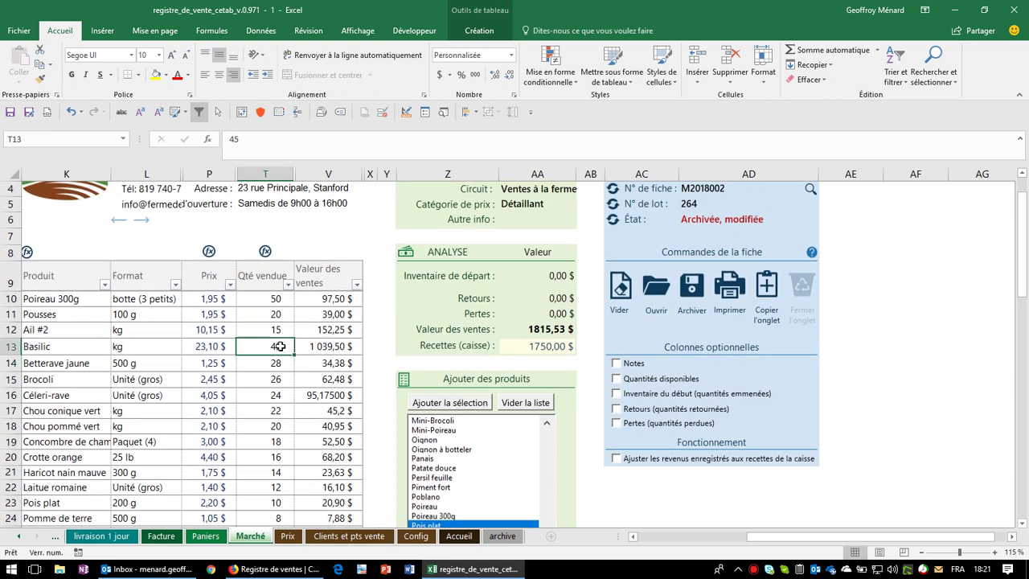
{"action": "left_click", "coordinate": [276, 361]}
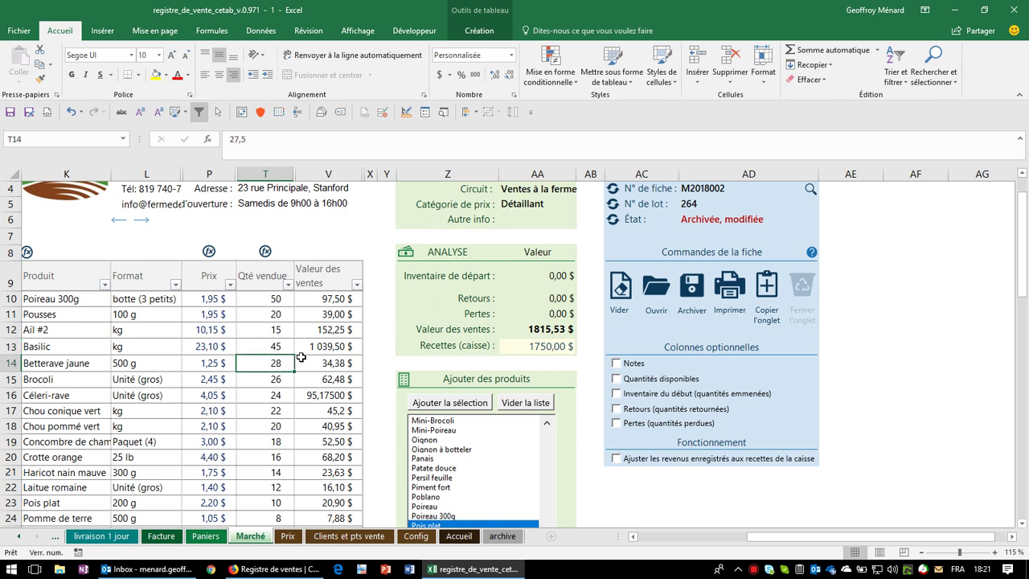
{"action": "type", "text": "235"}
{"action": "key", "text": "Return"}
{"action": "left_click", "coordinate": [276, 362]}
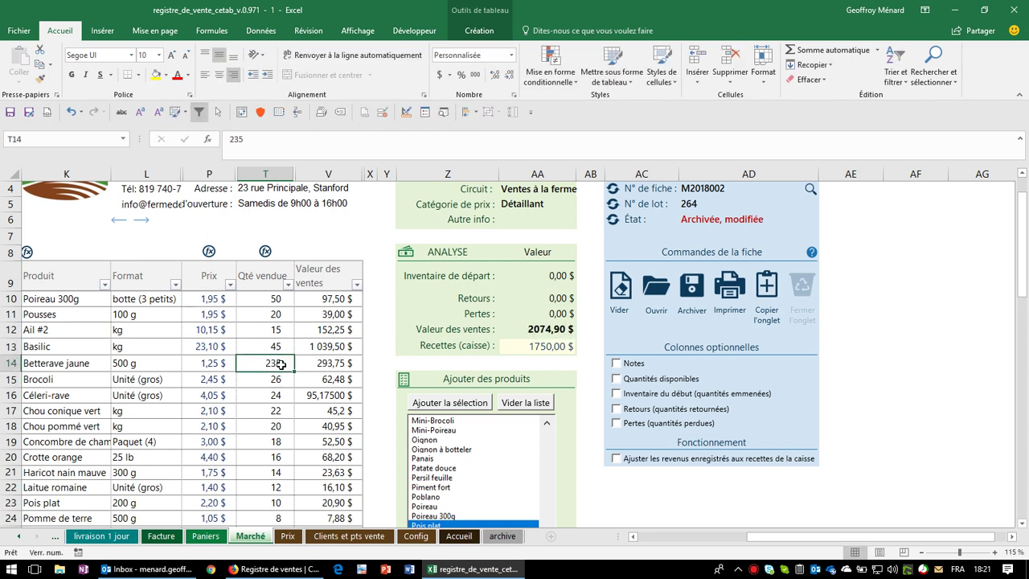
{"action": "type", "text": "25"}
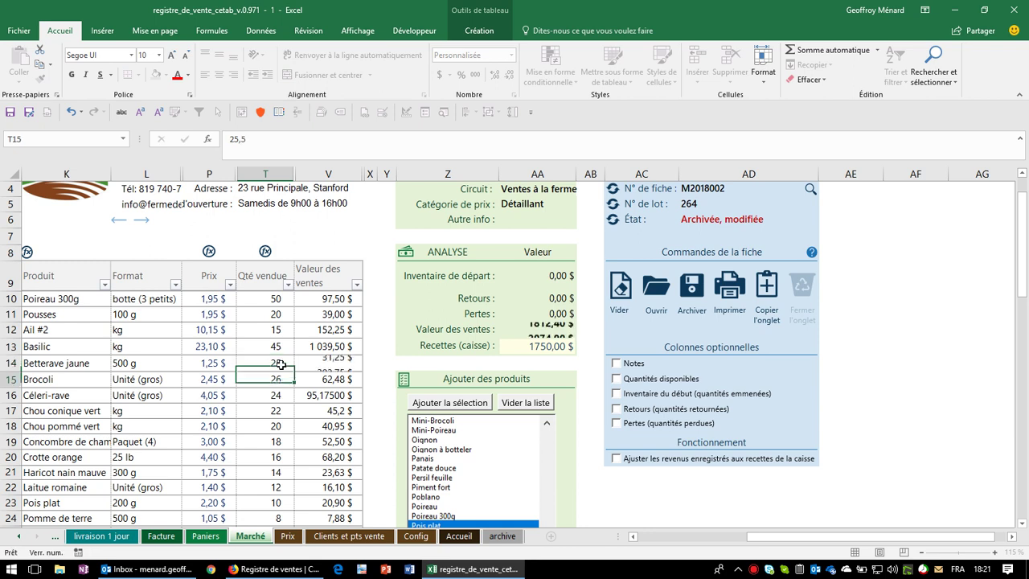
{"action": "key", "text": "ctrl+Return"}
{"action": "key", "text": "ctrl+c"}
{"action": "scroll", "coordinate": [277, 366], "scroll_direction": "down", "scroll_amount": 1}
{"action": "left_click", "coordinate": [277, 501], "text": "shift"}
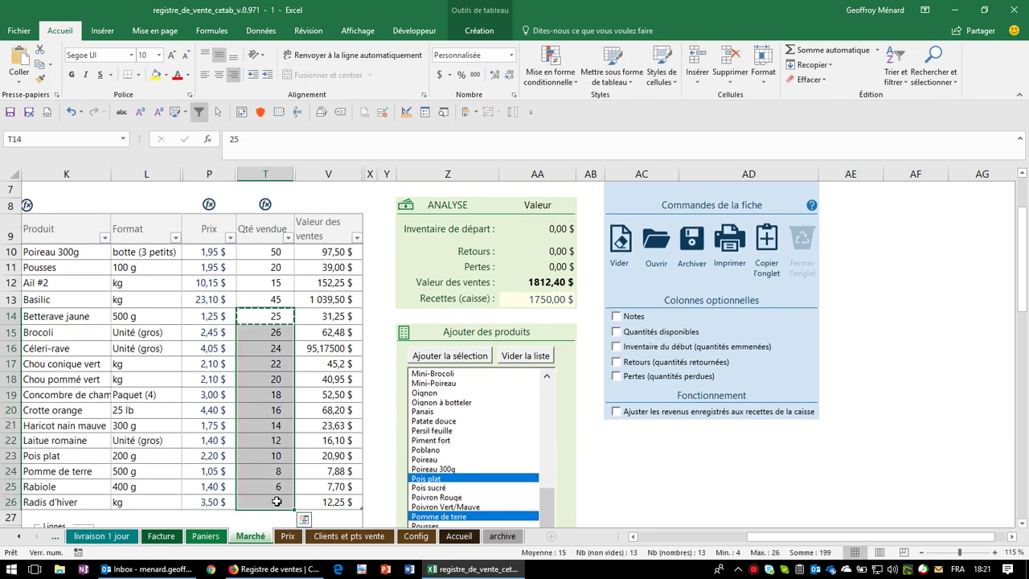
{"action": "key", "text": "ctrl+v"}
Step: Refresh the fiche's État and verify the quantities and 2094,50 $ total sales
{"action": "left_click", "coordinate": [276, 332]}
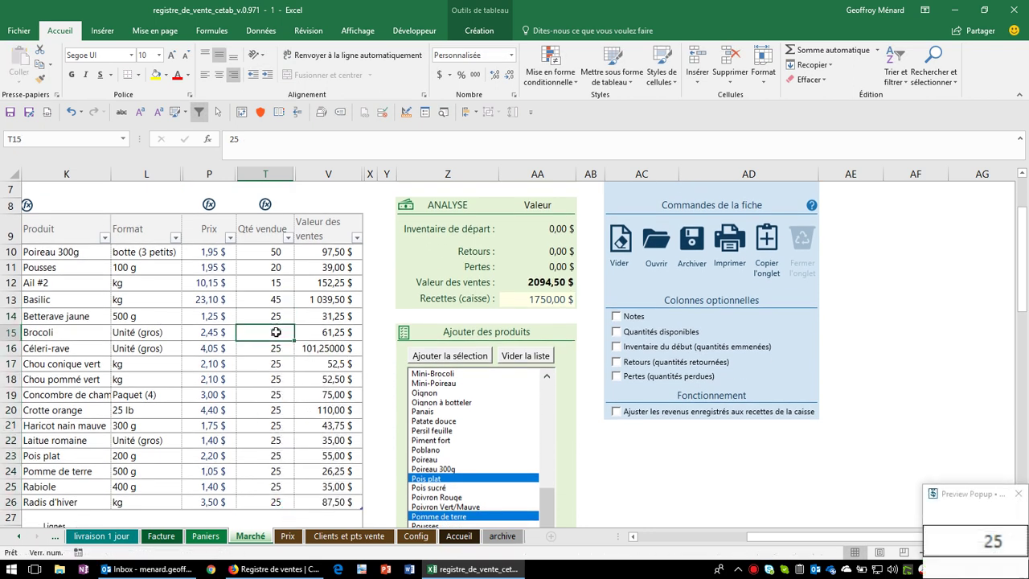
{"action": "left_click", "coordinate": [287, 484]}
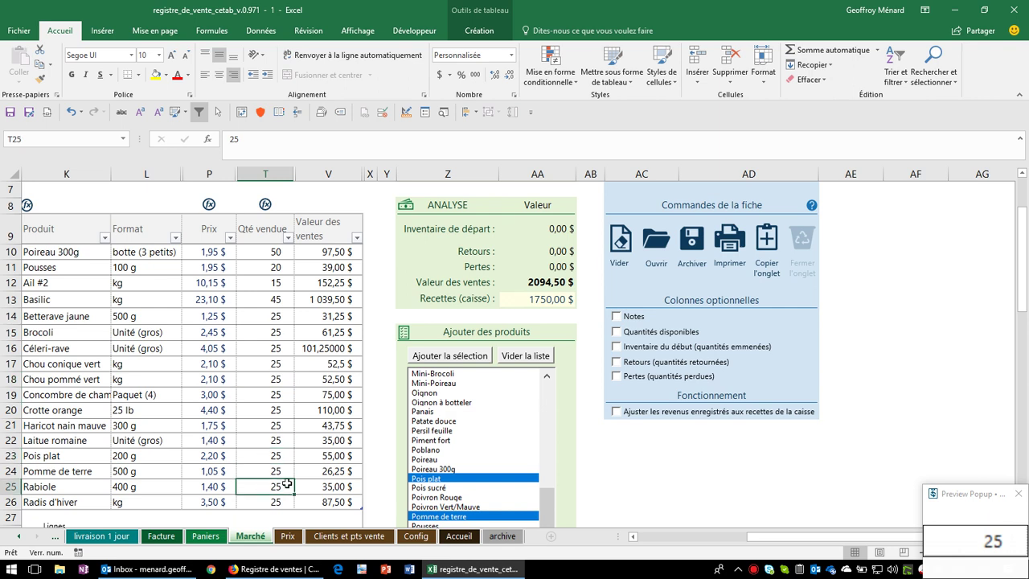
{"action": "scroll", "coordinate": [461, 403], "scroll_direction": "up", "scroll_amount": 2}
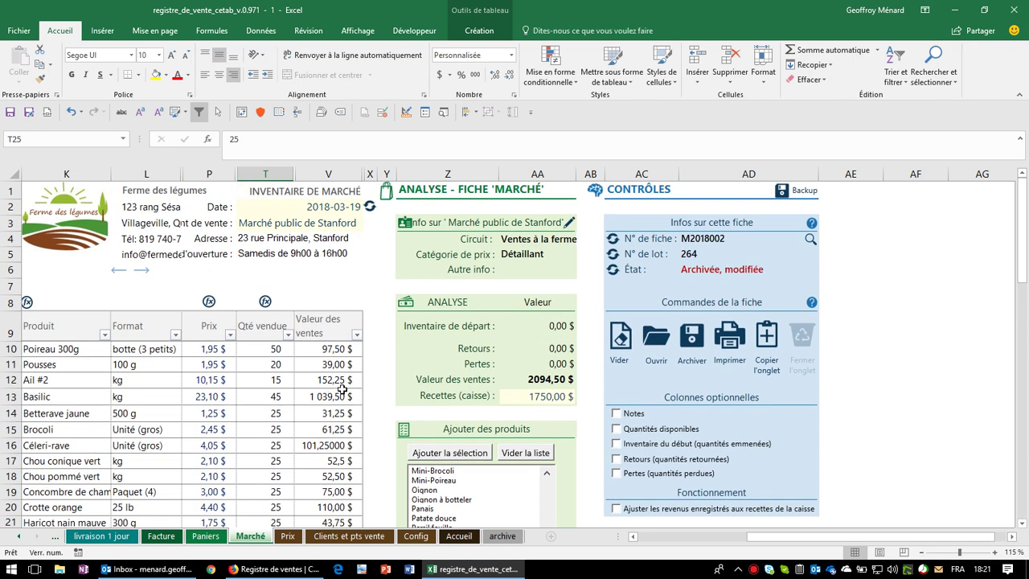
{"action": "left_click", "coordinate": [614, 274]}
{"action": "left_click", "coordinate": [321, 447]}
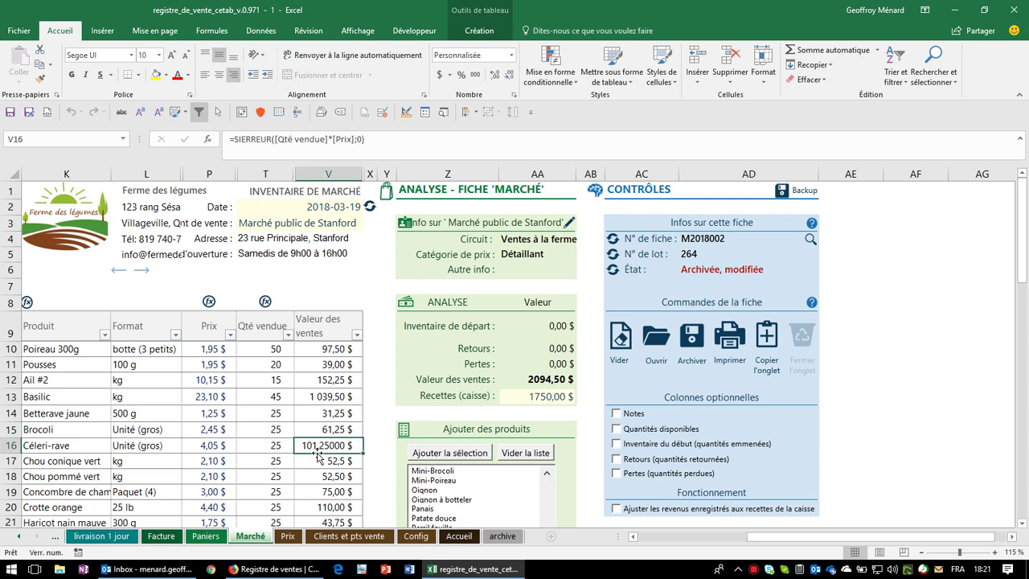
{"action": "left_click", "coordinate": [276, 398]}
{"action": "scroll", "coordinate": [276, 402], "scroll_direction": "down", "scroll_amount": 3}
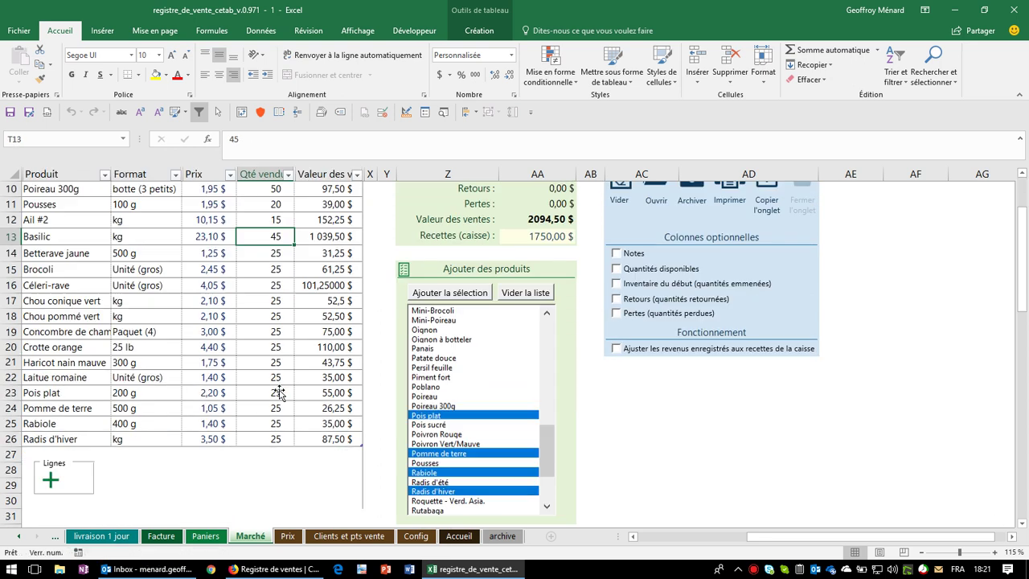
{"action": "left_click", "coordinate": [276, 410]}
{"action": "left_click", "coordinate": [276, 439]}
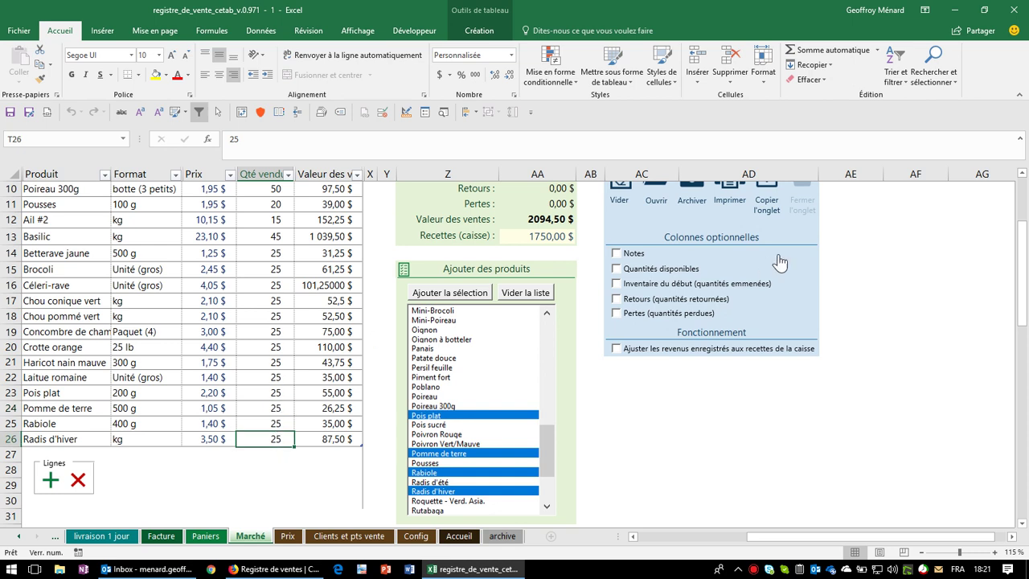
{"action": "scroll", "coordinate": [860, 277], "scroll_direction": "up", "scroll_amount": 3}
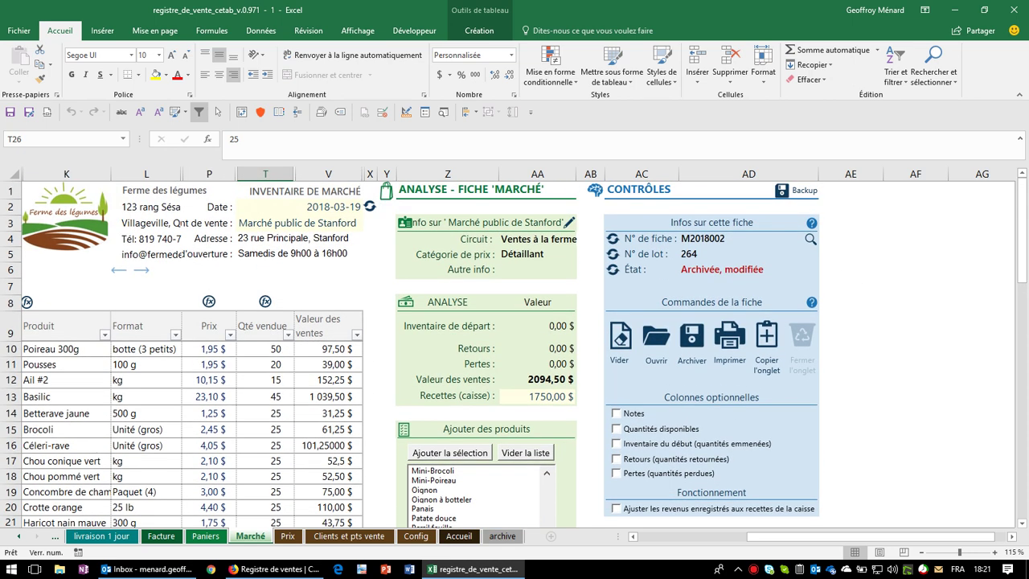
Step: Re-archive fiche M2018002, replacing the existing archived record with the revised 2094,50 $ data
{"action": "left_click", "coordinate": [698, 269]}
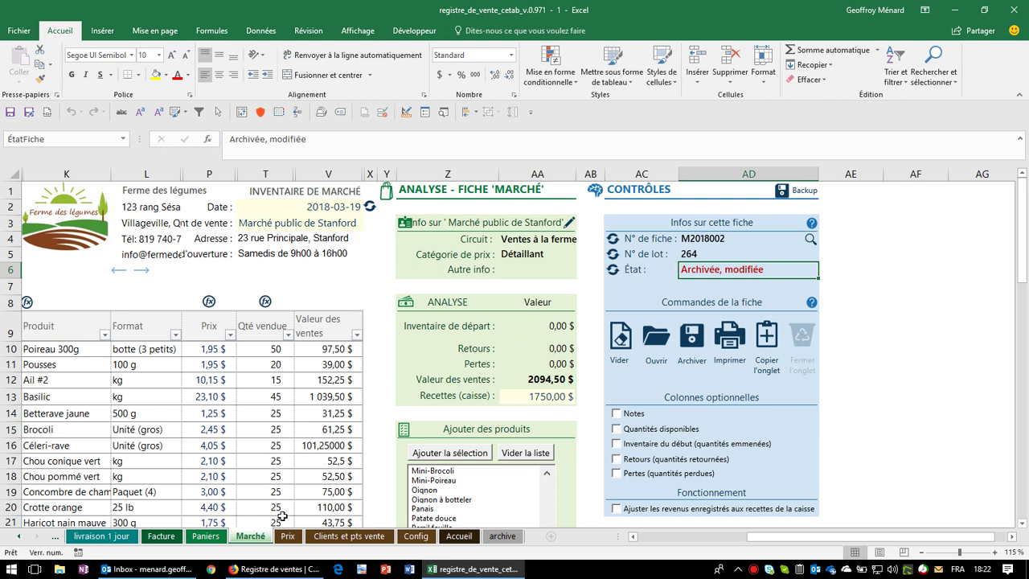
{"action": "left_click", "coordinate": [692, 344]}
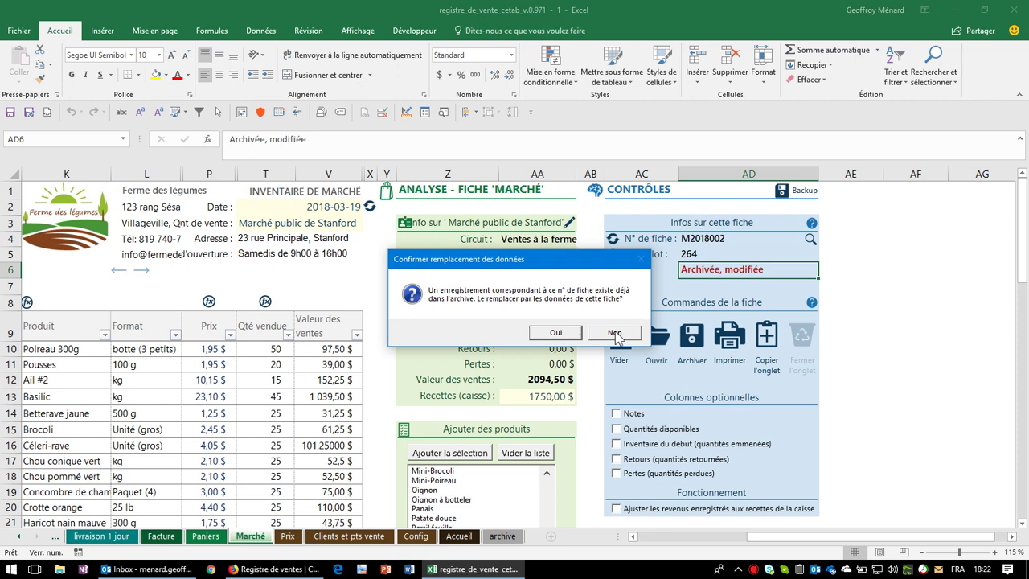
{"action": "left_click", "coordinate": [615, 334]}
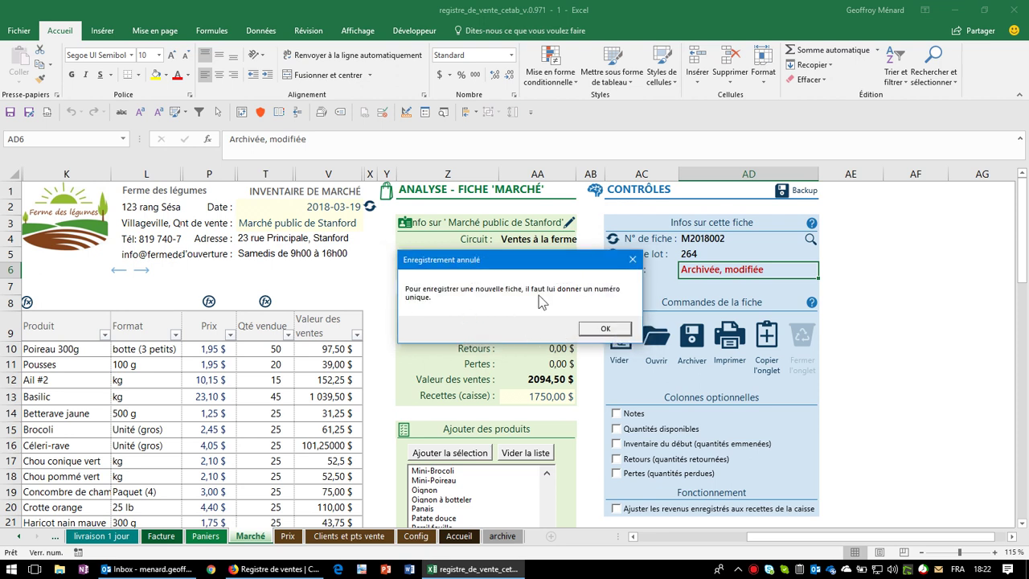
{"action": "left_click", "coordinate": [604, 329]}
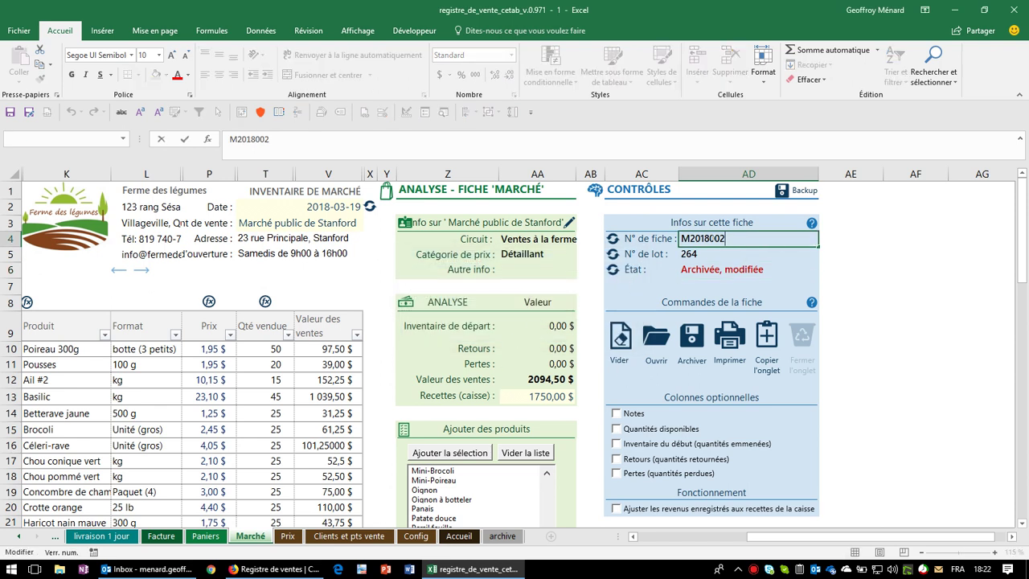
{"action": "key", "text": "Escape"}
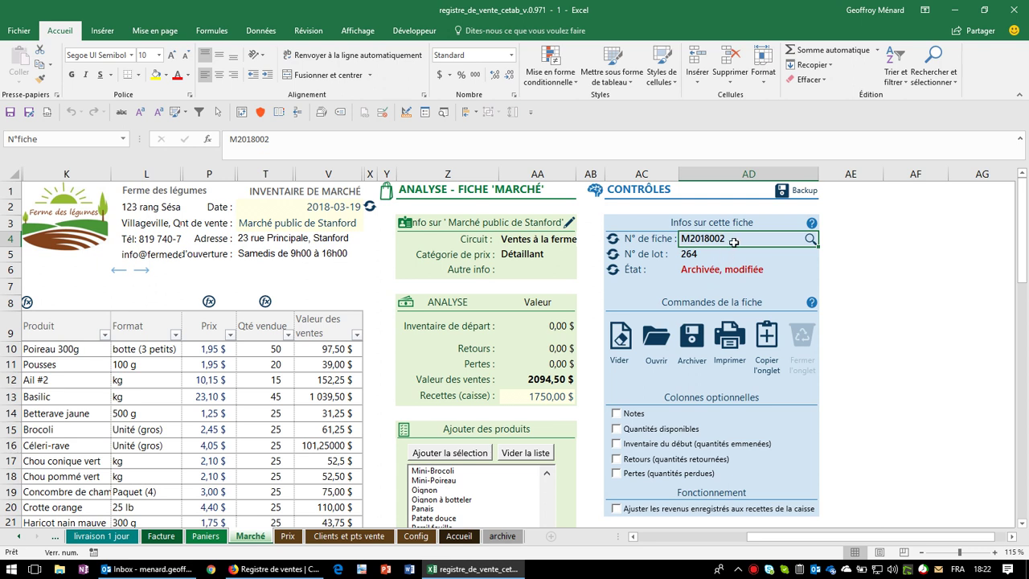
{"action": "left_click", "coordinate": [692, 336]}
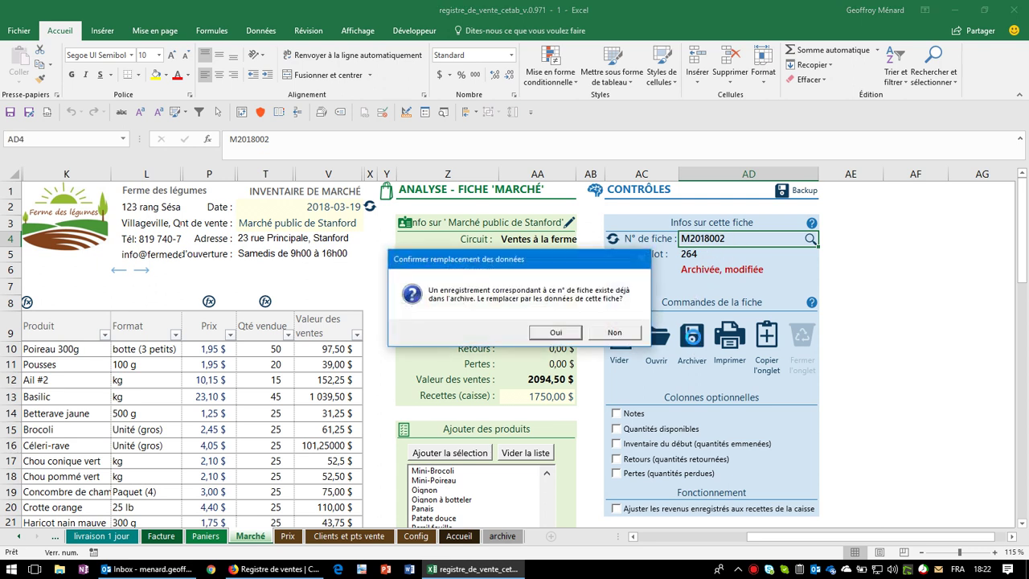
{"action": "left_click", "coordinate": [558, 333]}
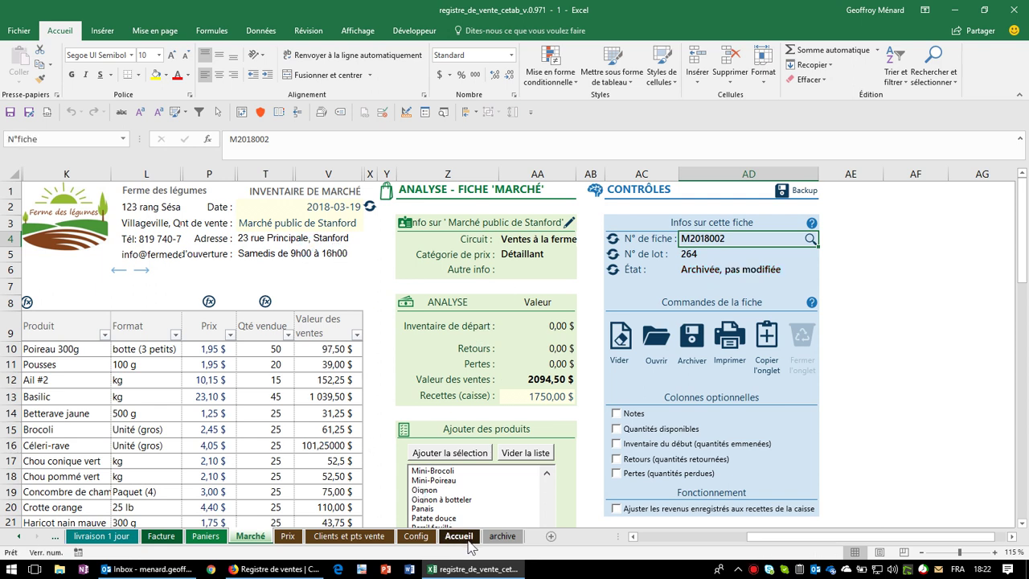
{"action": "left_click", "coordinate": [502, 537]}
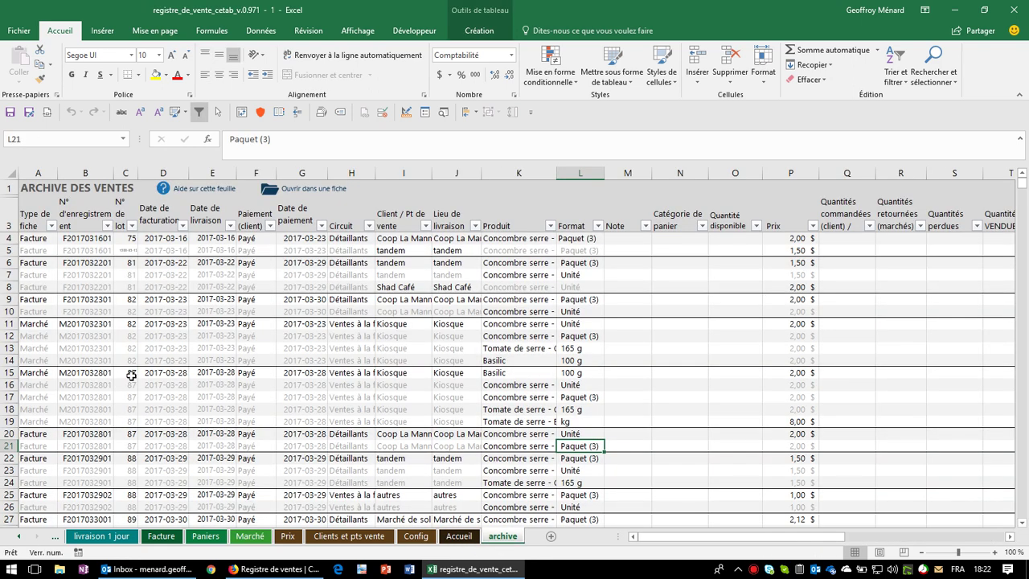
{"action": "scroll", "coordinate": [132, 376], "scroll_direction": "down", "scroll_amount": 3}
{"action": "scroll", "coordinate": [131, 376], "scroll_direction": "down", "scroll_amount": 3}
{"action": "scroll", "coordinate": [112, 358], "scroll_direction": "down", "scroll_amount": 3}
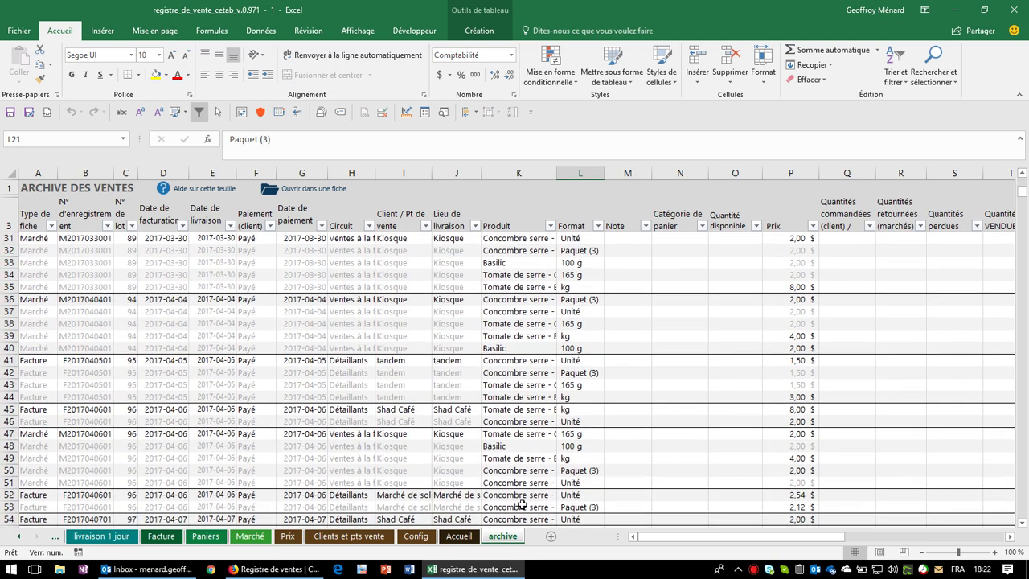
{"action": "scroll", "coordinate": [475, 499], "scroll_direction": "up", "scroll_amount": 1}
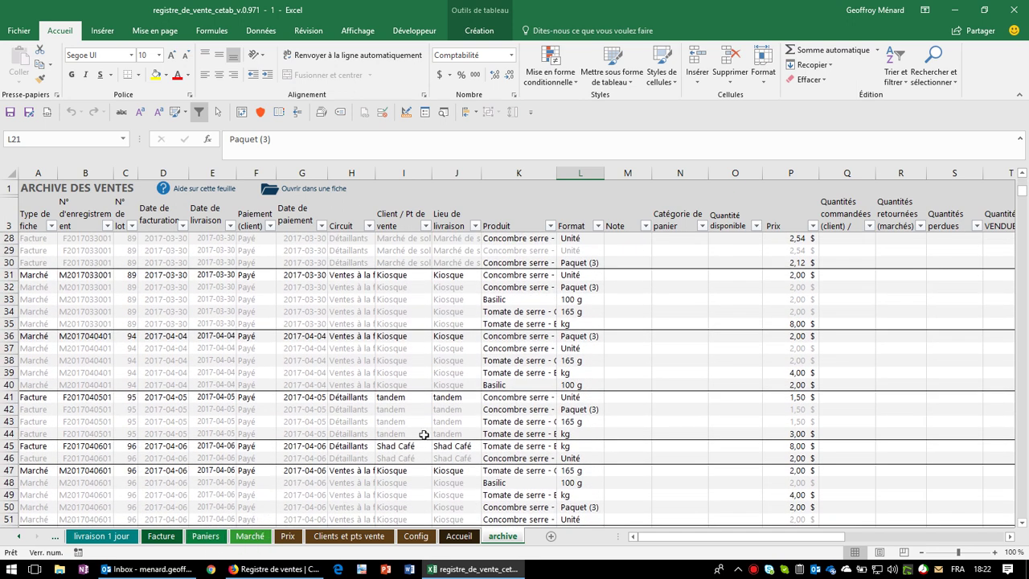
{"action": "scroll", "coordinate": [250, 517], "scroll_direction": "up", "scroll_amount": 1}
{"action": "left_click", "coordinate": [250, 537]}
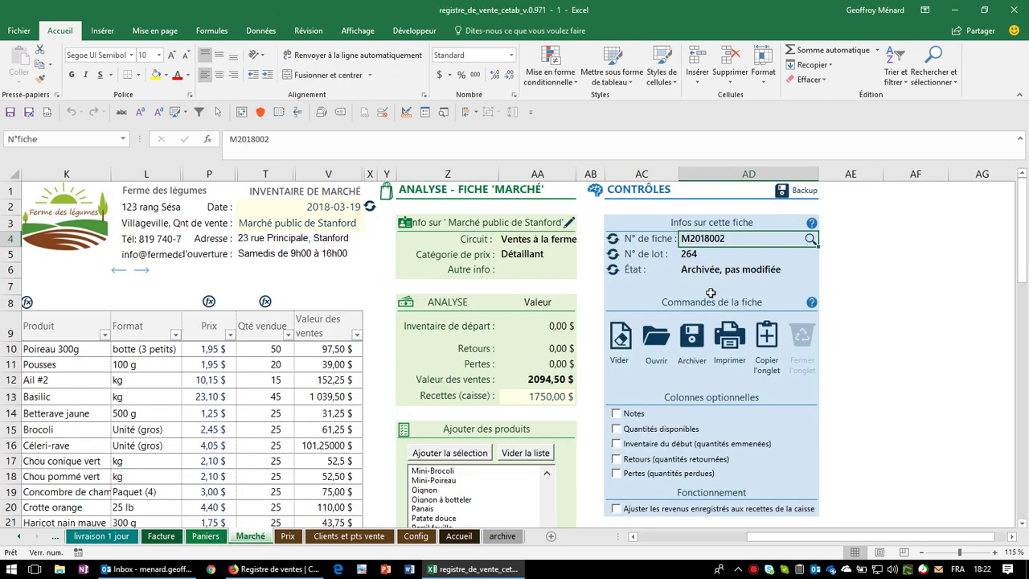
{"action": "left_click", "coordinate": [727, 269]}
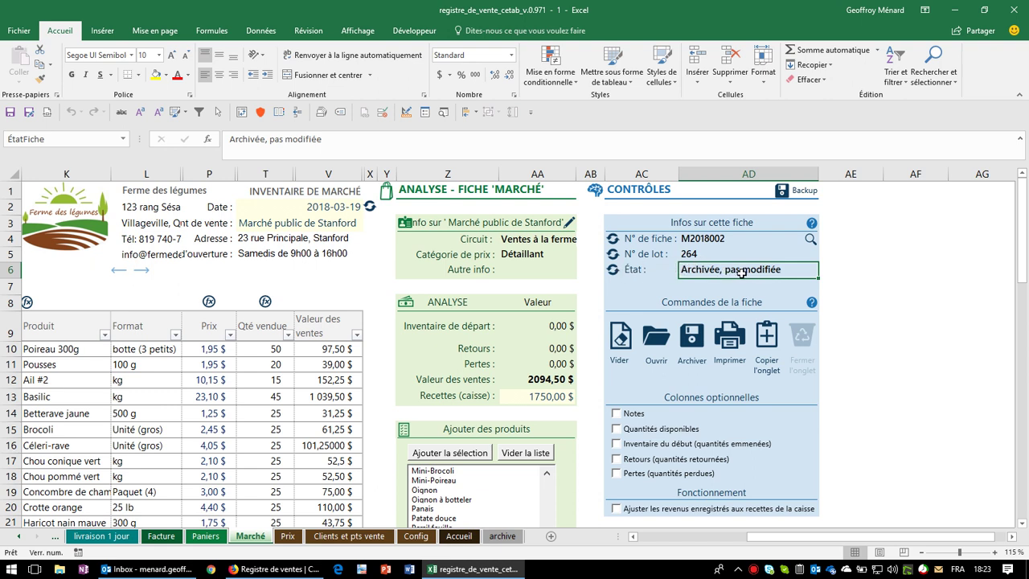
Step: Change the Céleri-rave quantity sold to 20
{"action": "left_click", "coordinate": [276, 412]}
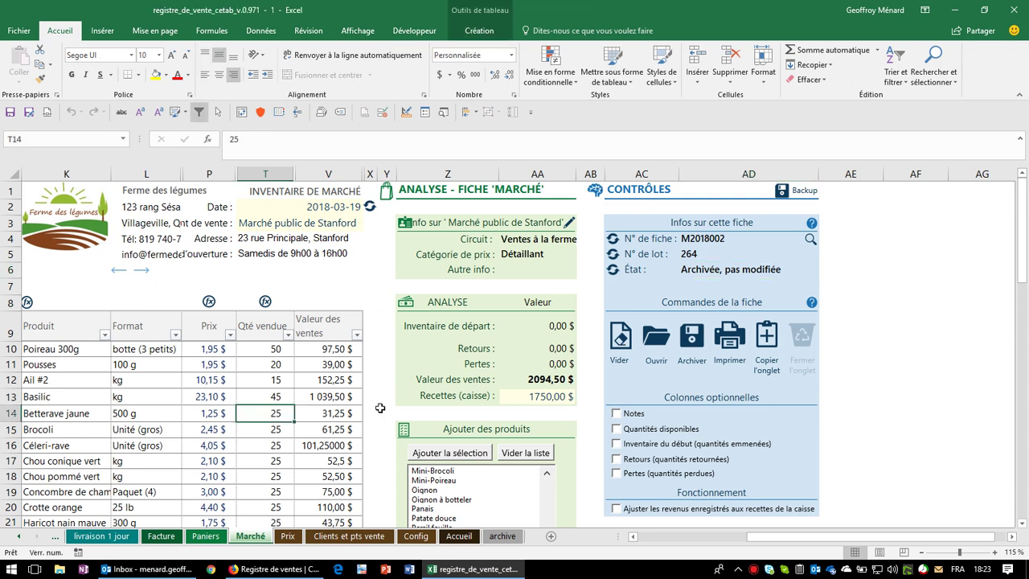
{"action": "scroll", "coordinate": [333, 421], "scroll_direction": "down", "scroll_amount": 1}
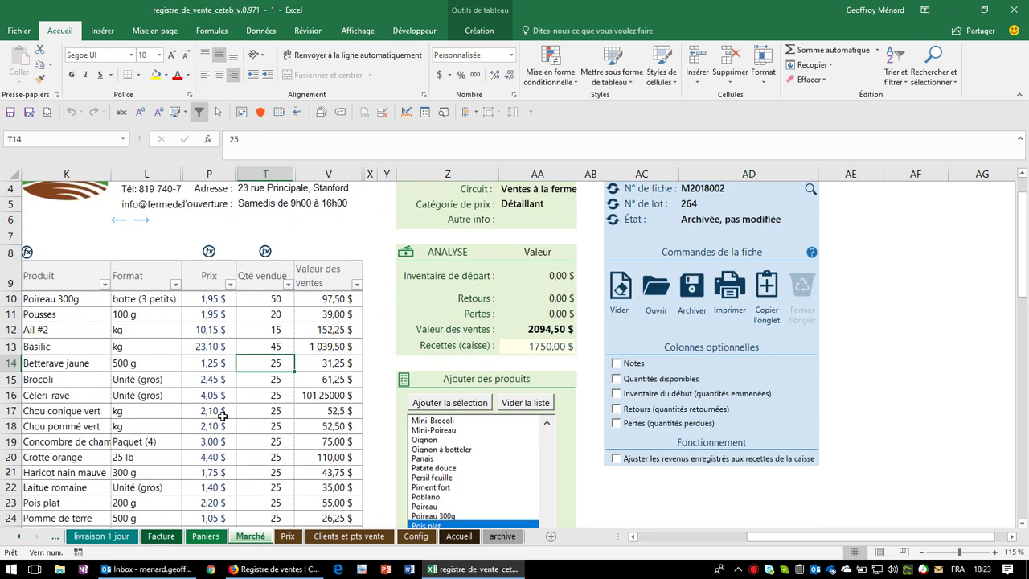
{"action": "scroll", "coordinate": [296, 444], "scroll_direction": "up", "scroll_amount": 1}
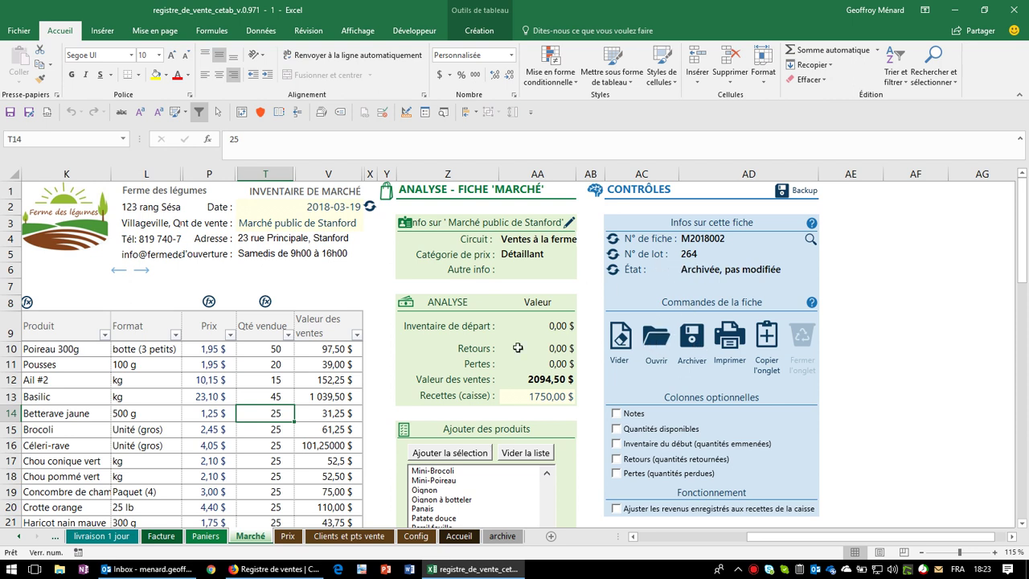
{"action": "key", "text": "Down"}
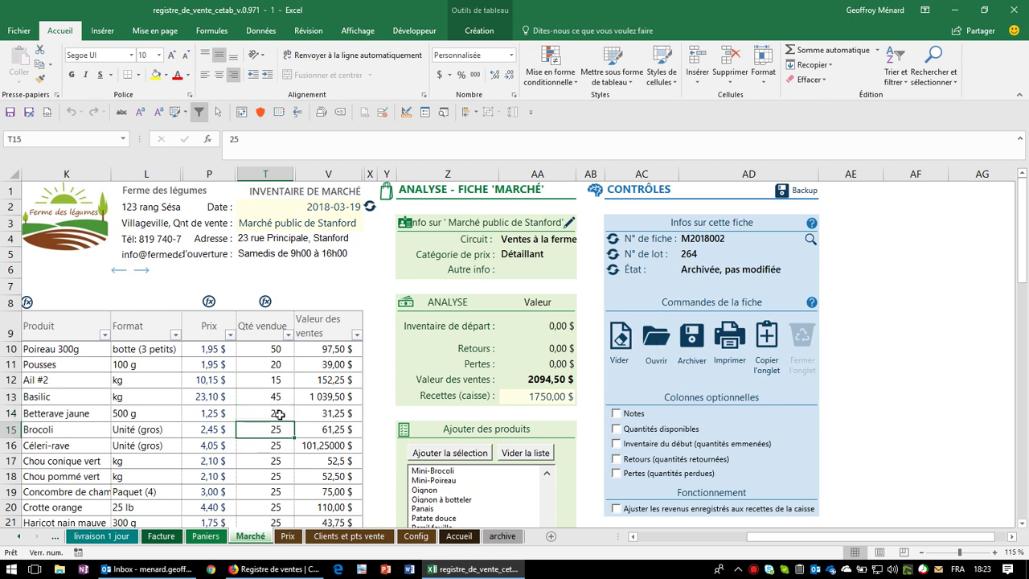
{"action": "key", "text": "Down"}
{"action": "type", "text": "20"}
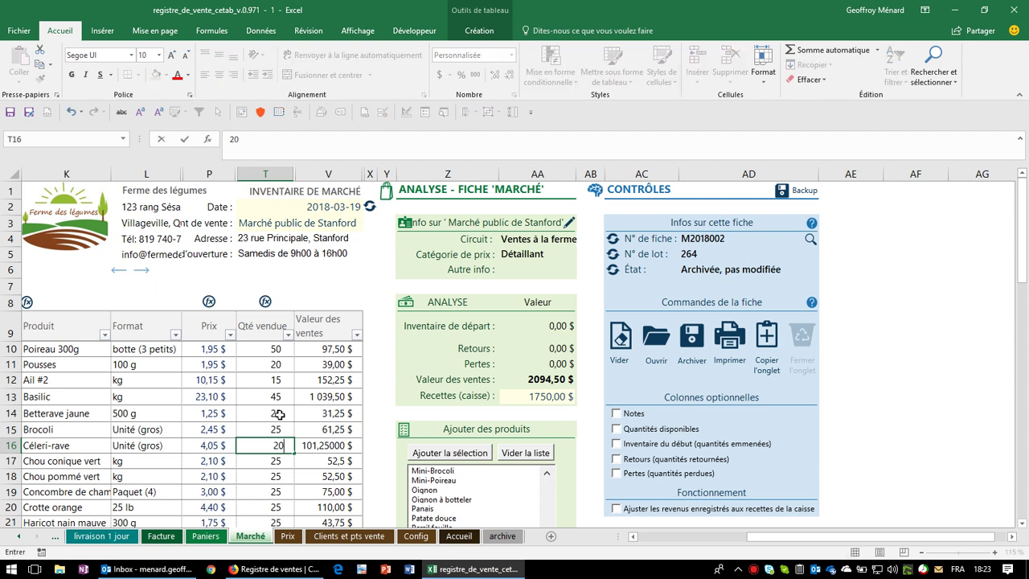
{"action": "key", "text": "Return"}
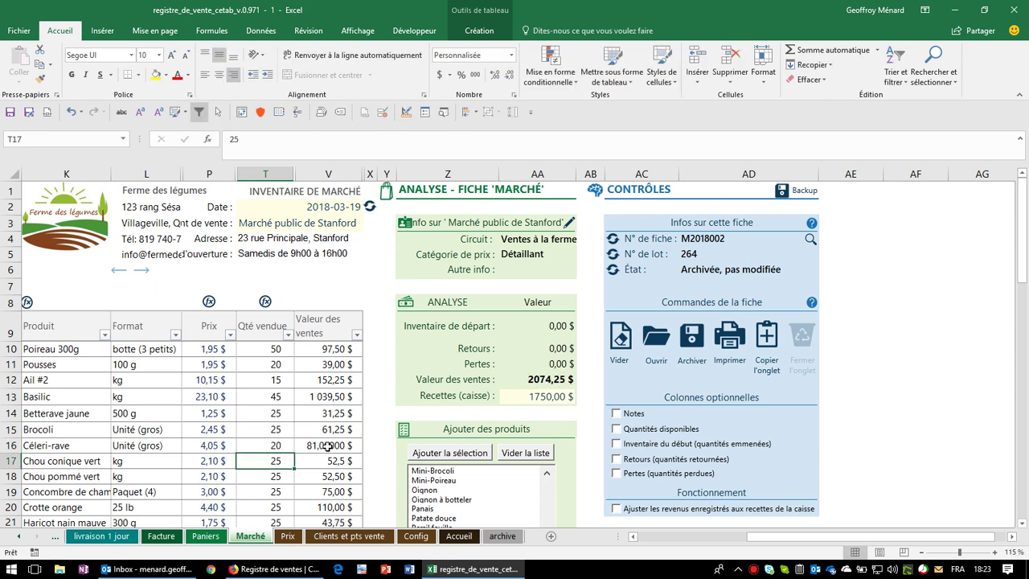
Step: Refresh the fiche state so it reads 'Archivée, modifiée', then check the Basilic sales value
{"action": "left_click", "coordinate": [615, 271]}
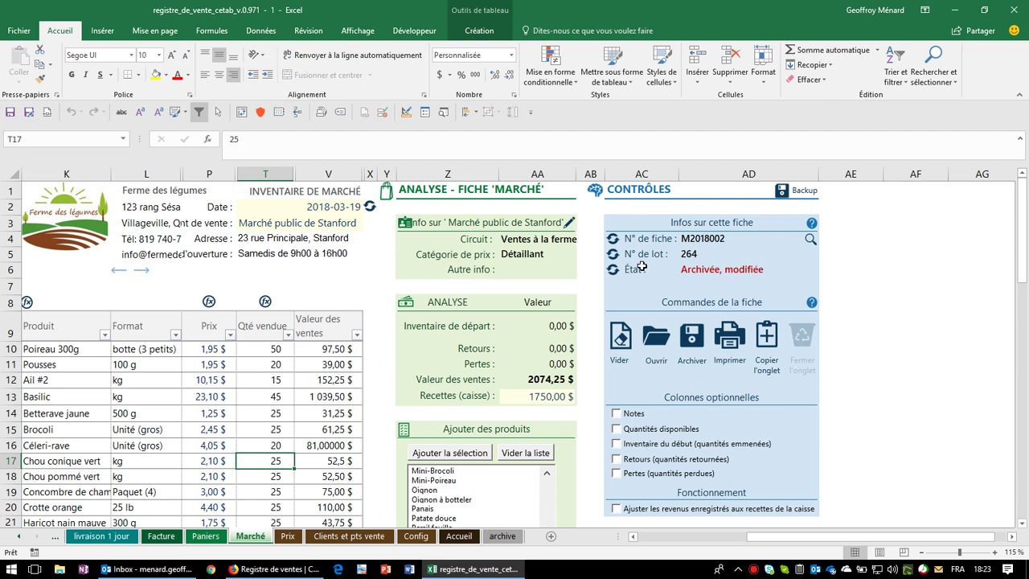
{"action": "left_click", "coordinate": [689, 269]}
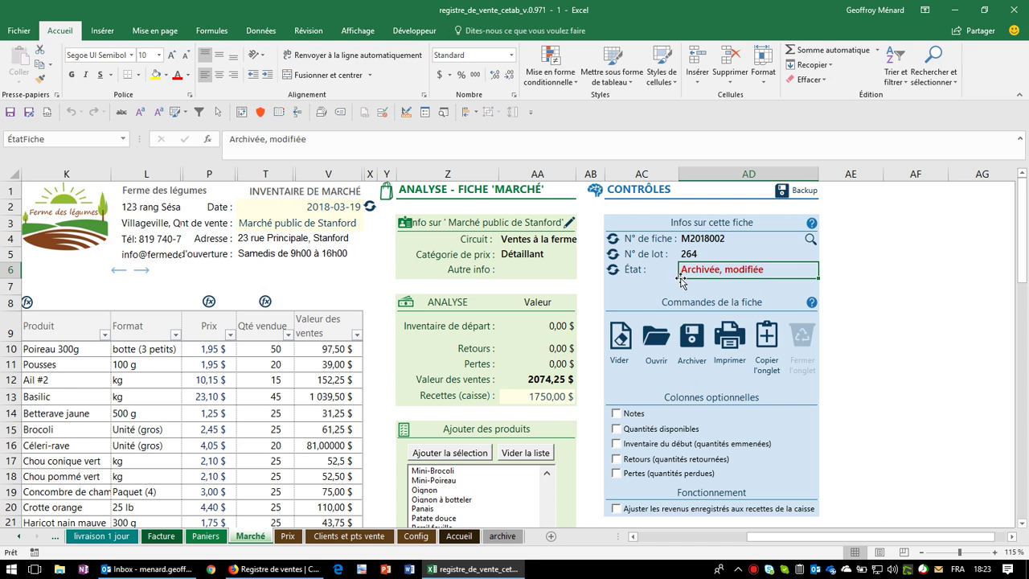
{"action": "left_click", "coordinate": [347, 392]}
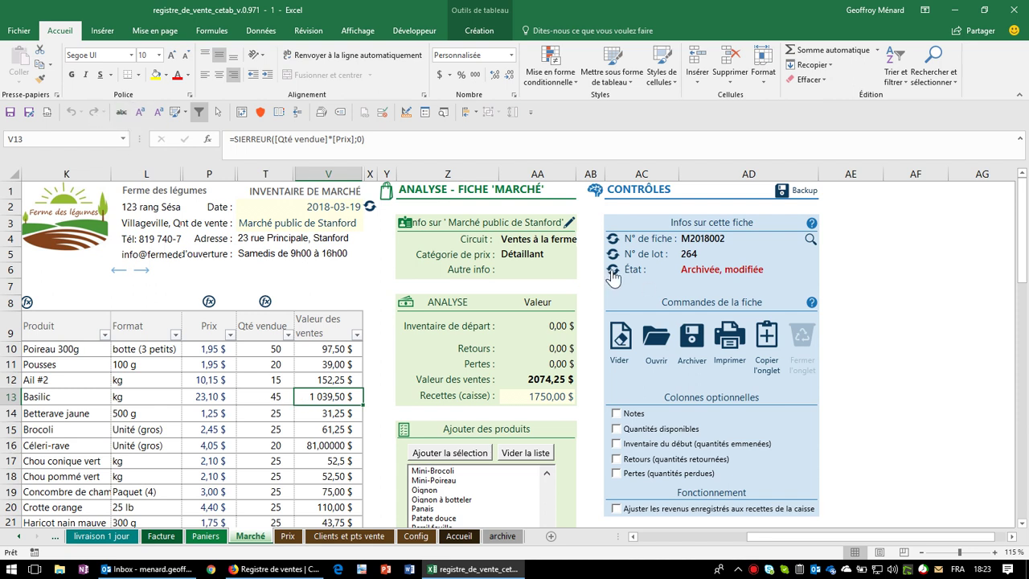
Step: Enter 15 sold for Chou conique vert and 12 for Chou pommé vert
{"action": "left_click", "coordinate": [325, 447]}
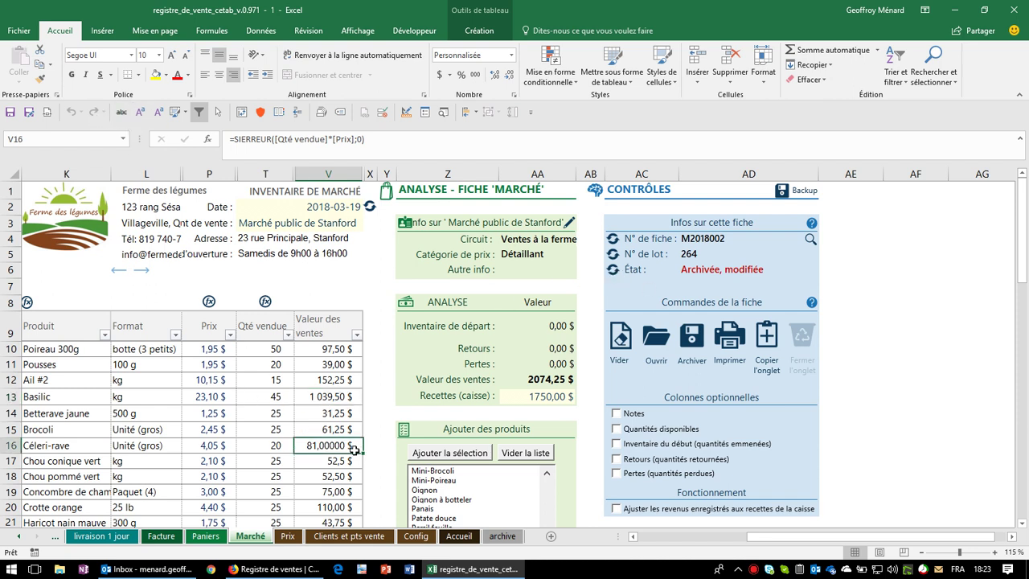
{"action": "left_click", "coordinate": [277, 455]}
{"action": "type", "text": "15"}
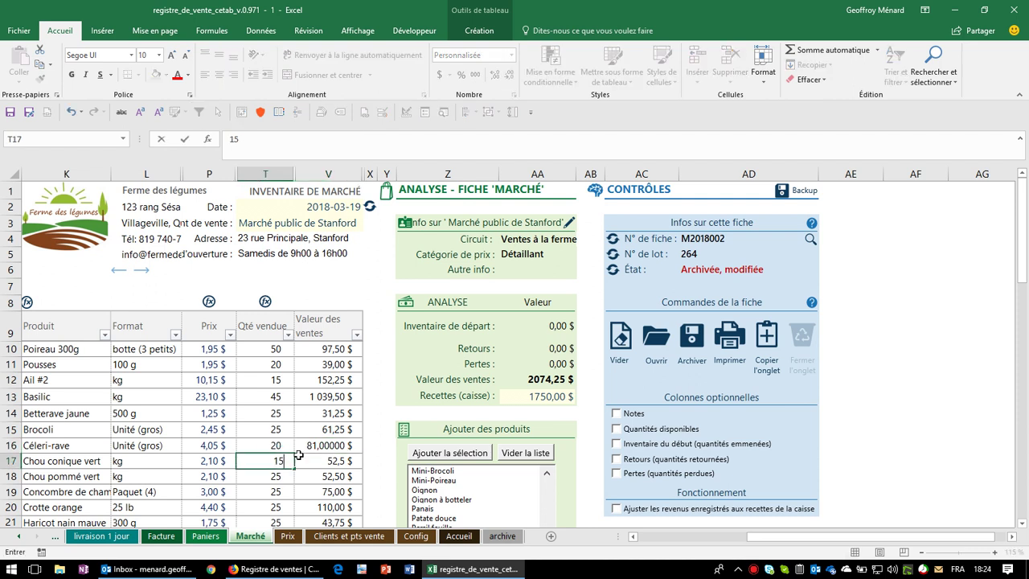
{"action": "key", "text": "Return"}
{"action": "type", "text": "12"}
{"action": "key", "text": "Return"}
{"action": "key", "text": "Return"}
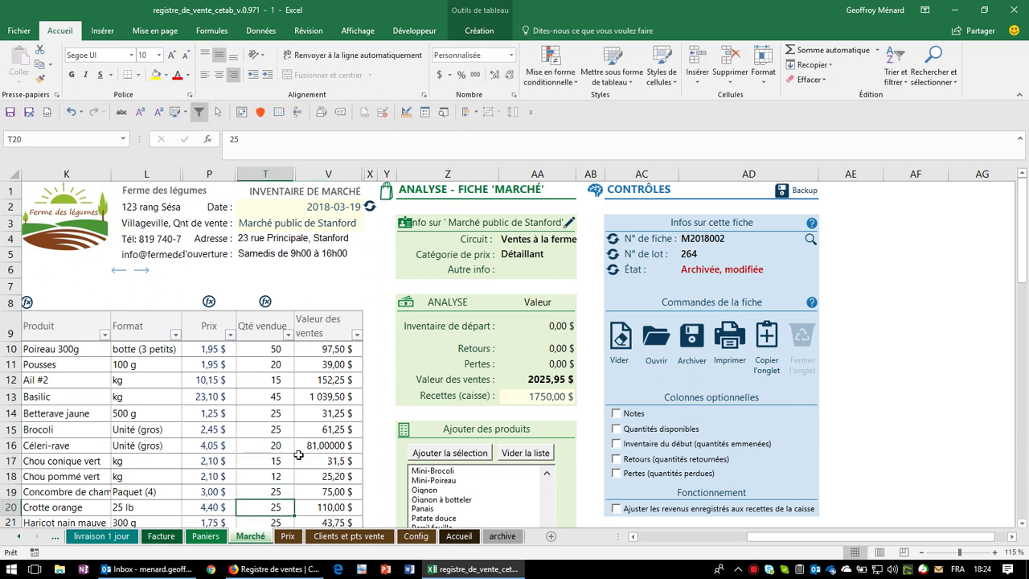
Step: Review the Undo list and the recalculated sales values, totalling 2025,95 $
{"action": "left_click", "coordinate": [80, 113]}
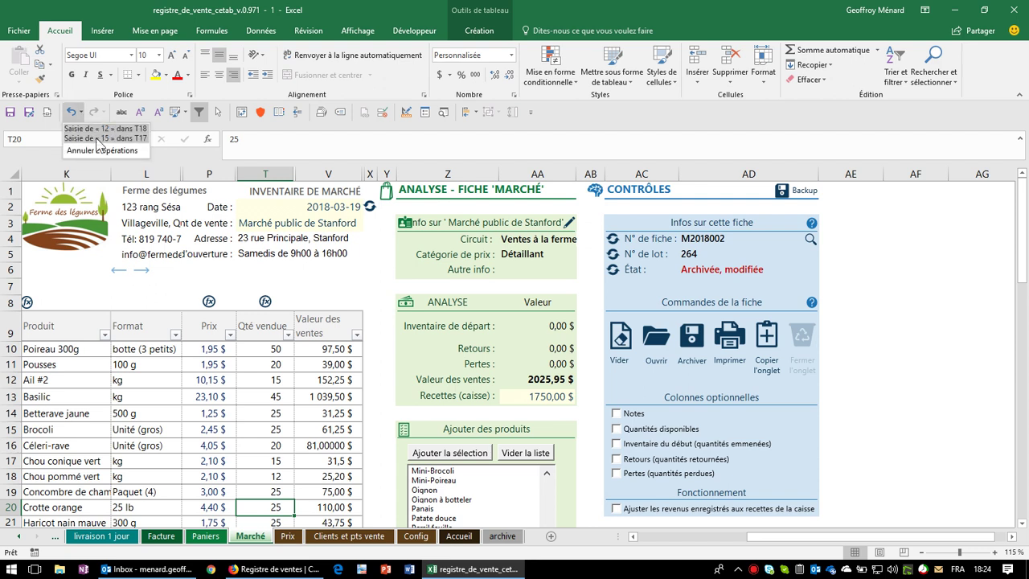
{"action": "left_click", "coordinate": [305, 465]}
{"action": "left_click", "coordinate": [307, 461]}
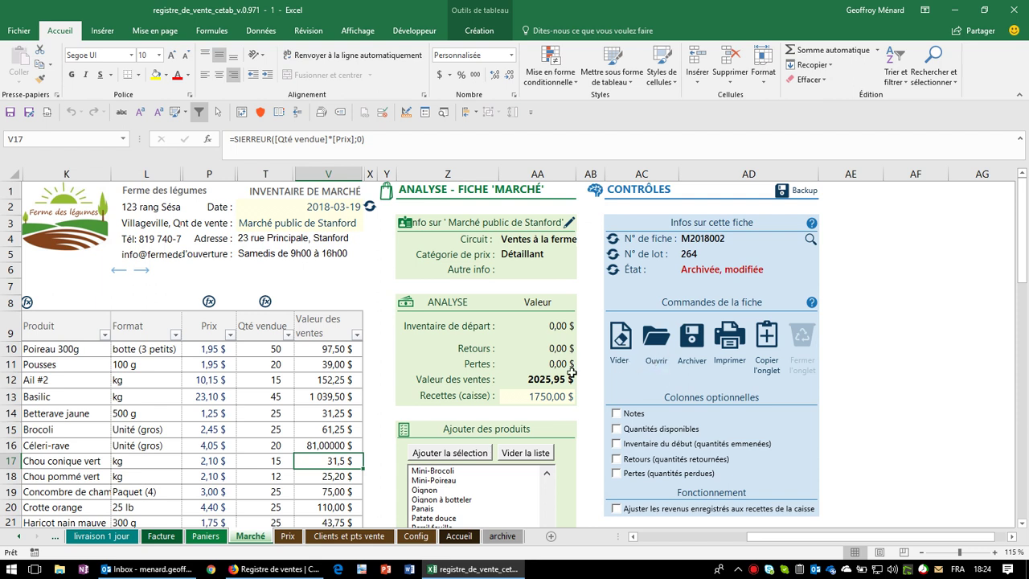
{"action": "left_click", "coordinate": [334, 447]}
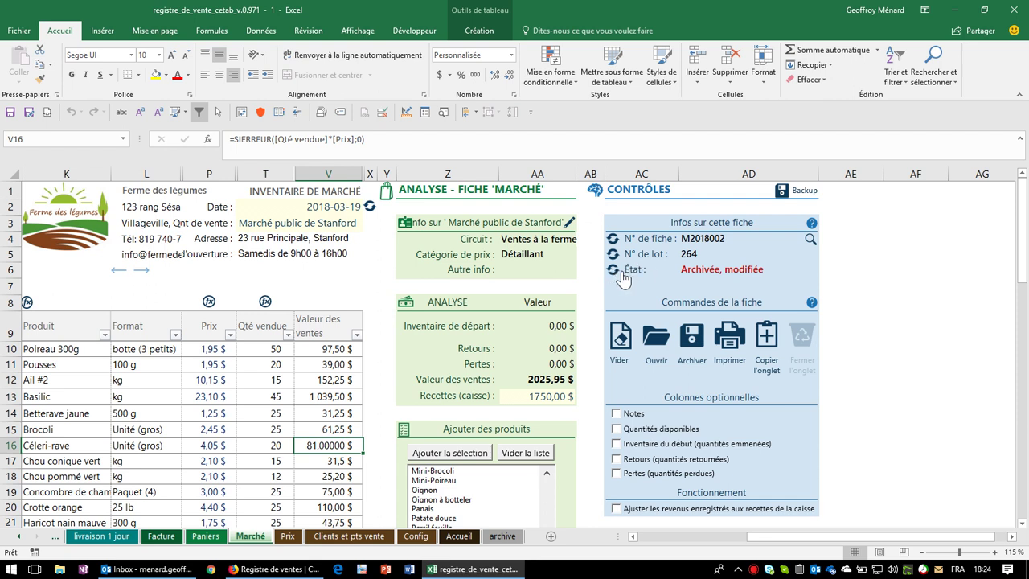
{"action": "left_click", "coordinate": [682, 274]}
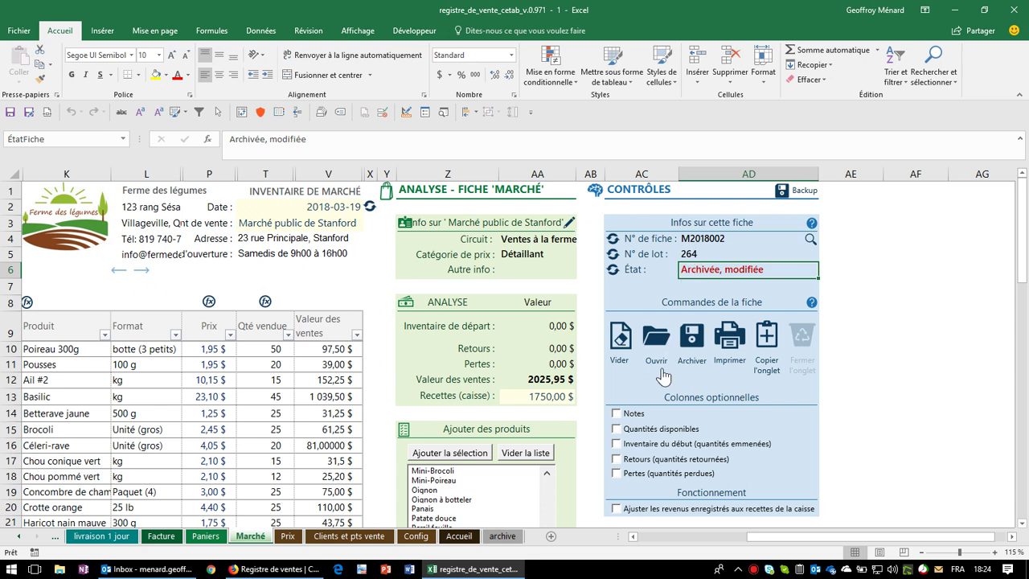
Step: Re-archive fiche M2018002, replacing the existing record, then bring up the list of fiches to open
{"action": "left_click", "coordinate": [213, 412]}
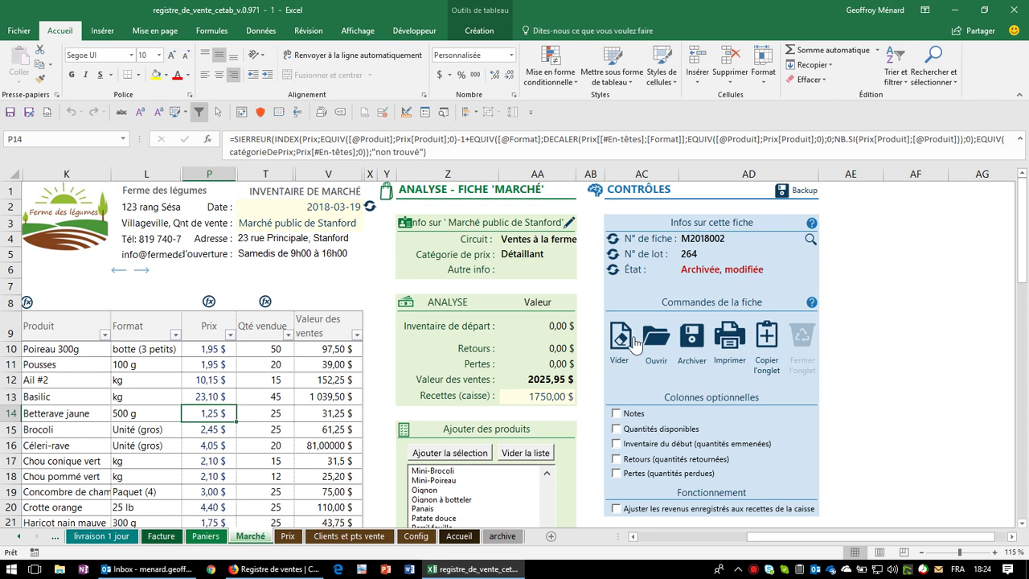
{"action": "left_click", "coordinate": [752, 271]}
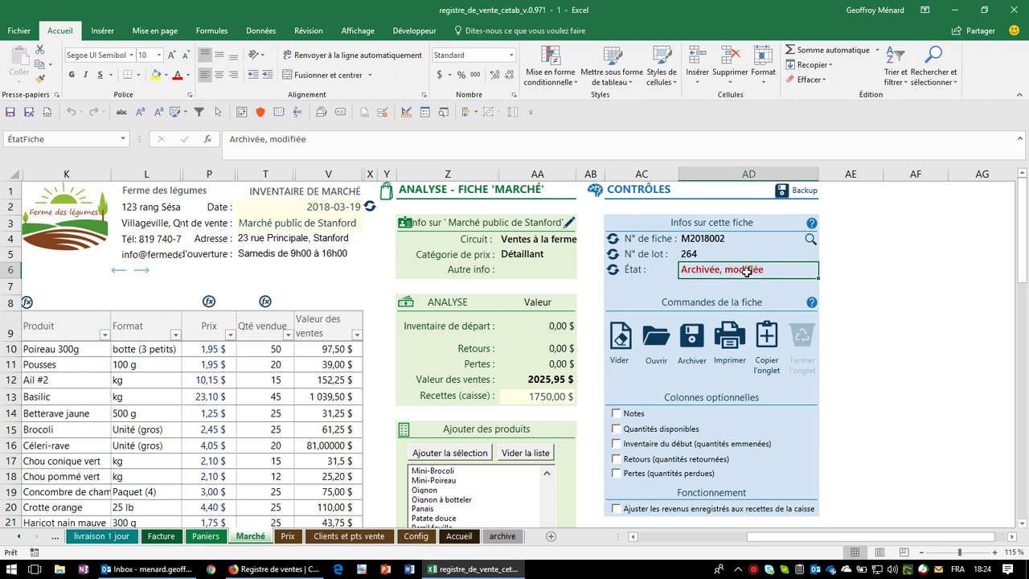
{"action": "left_click", "coordinate": [687, 360]}
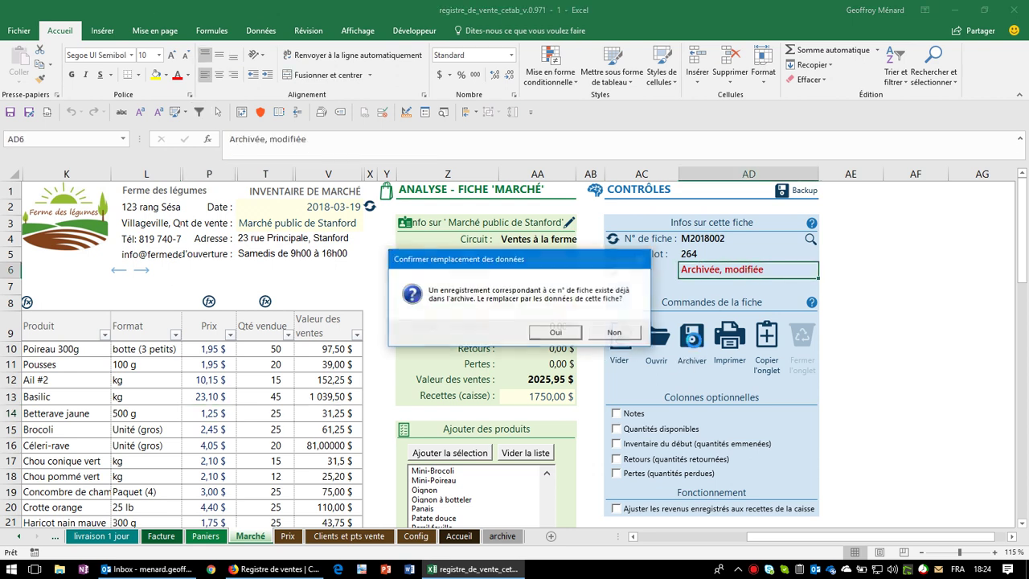
{"action": "left_click", "coordinate": [558, 333]}
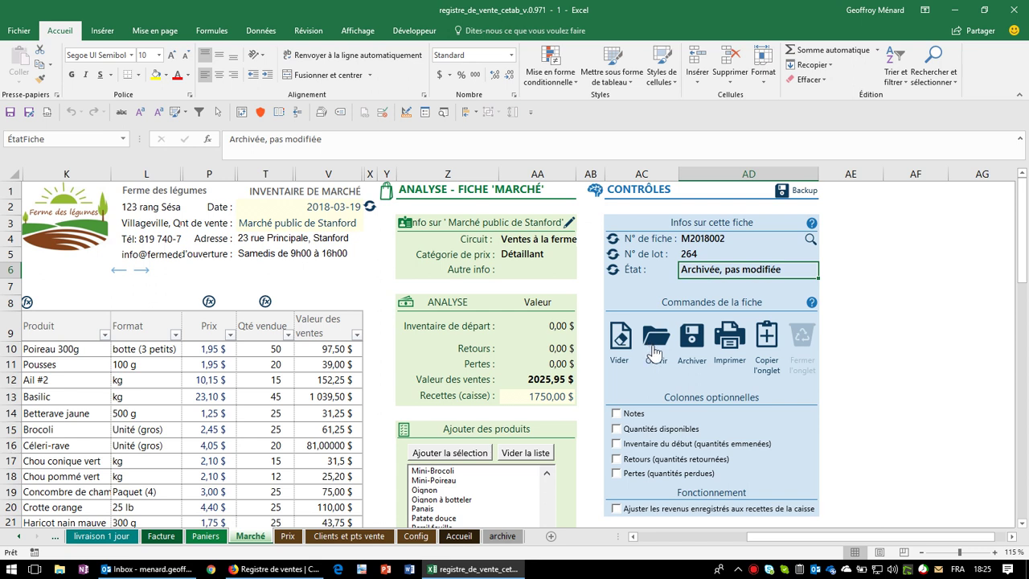
{"action": "left_click", "coordinate": [657, 348]}
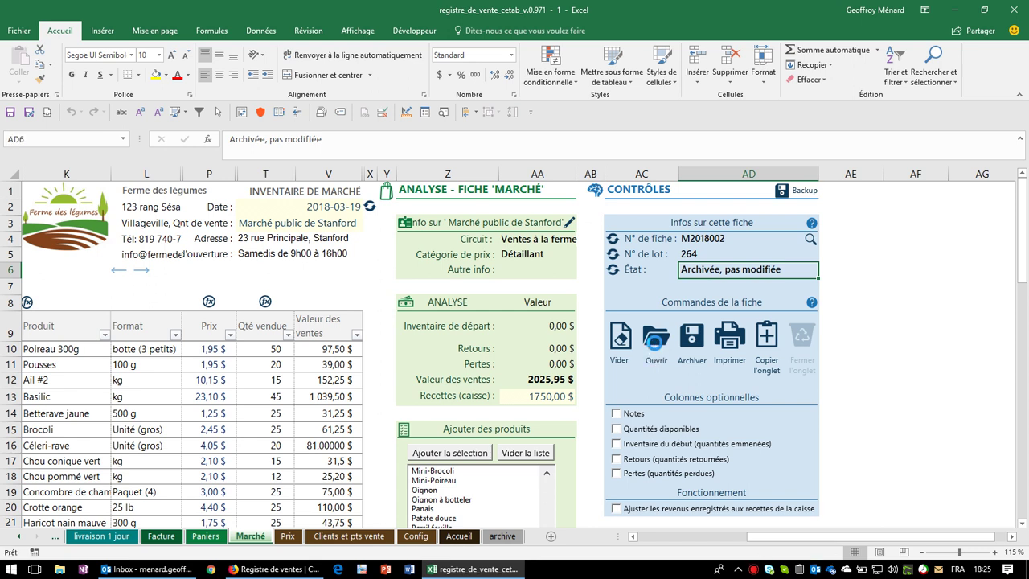
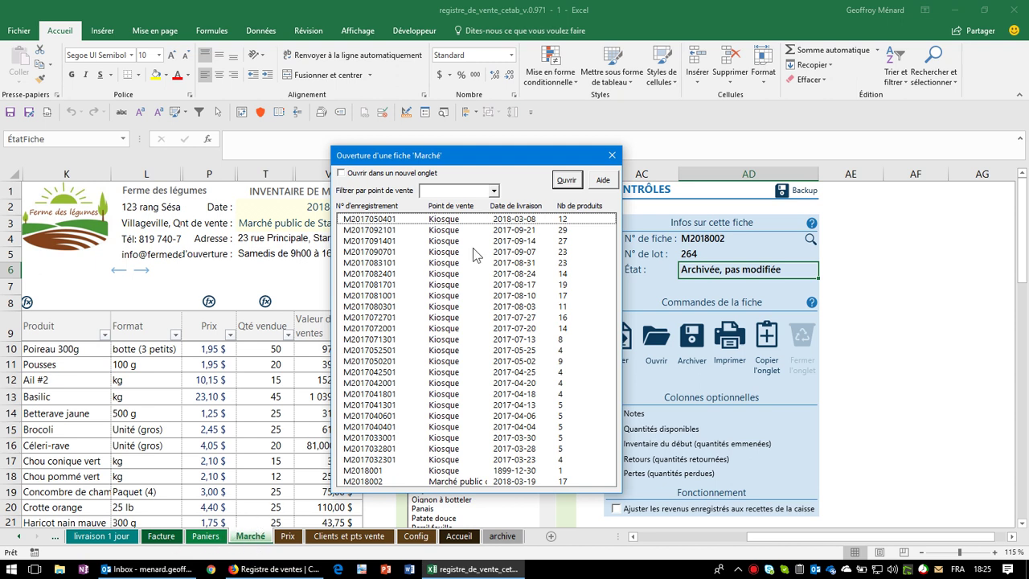
Step: Filter the records to Marché public de Stanford, then clear the point-of-sale filter
{"action": "left_click", "coordinate": [495, 191]}
{"action": "left_click", "coordinate": [494, 192]}
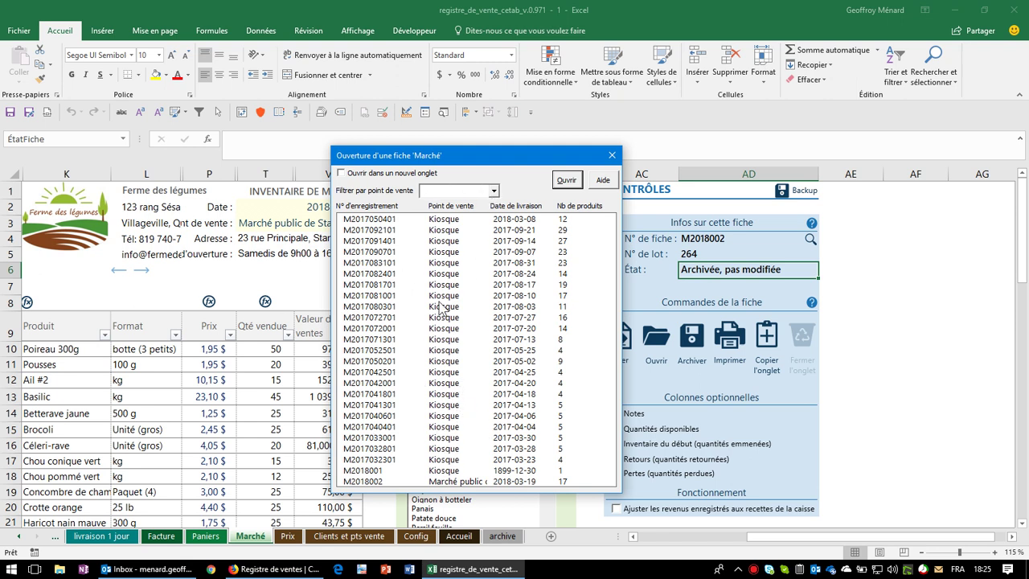
{"action": "left_click", "coordinate": [494, 191]}
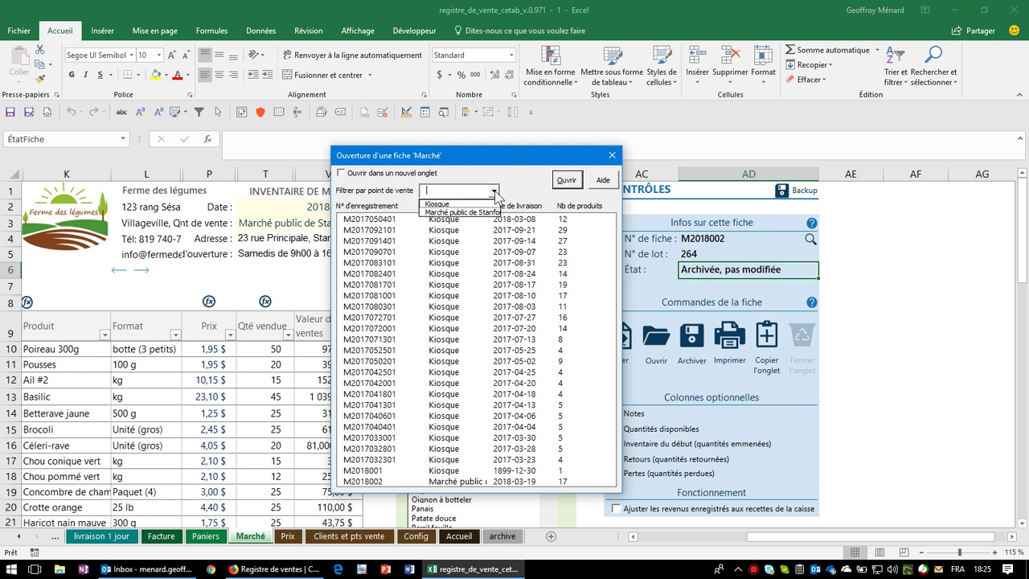
{"action": "left_click", "coordinate": [469, 213]}
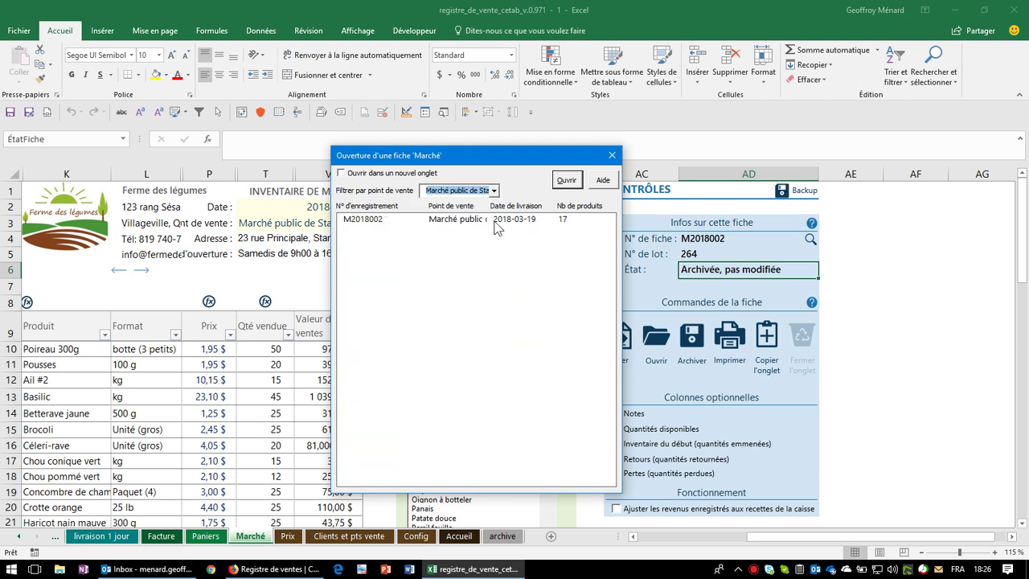
{"action": "left_click", "coordinate": [494, 190]}
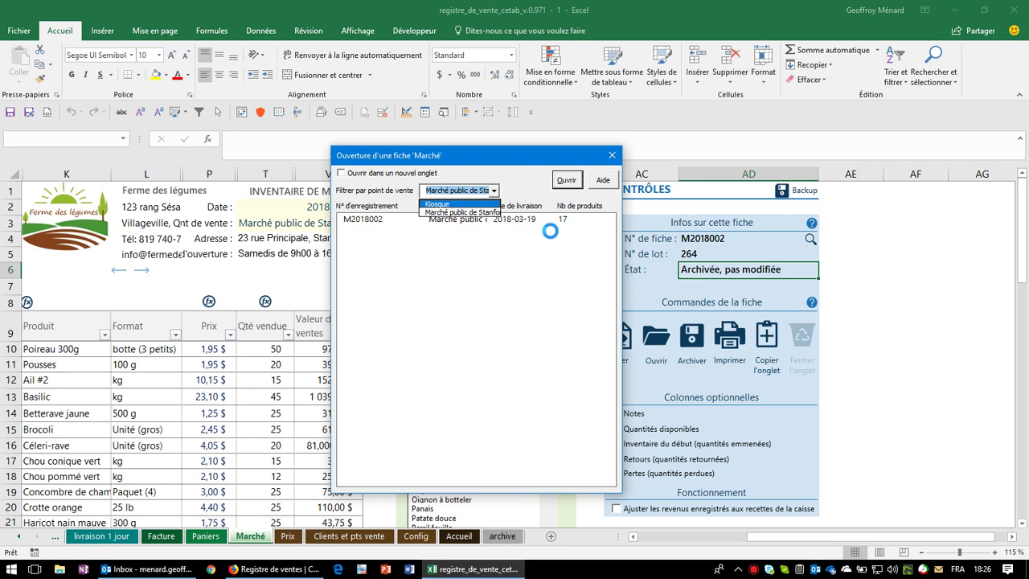
{"action": "key", "text": "BackSpace"}
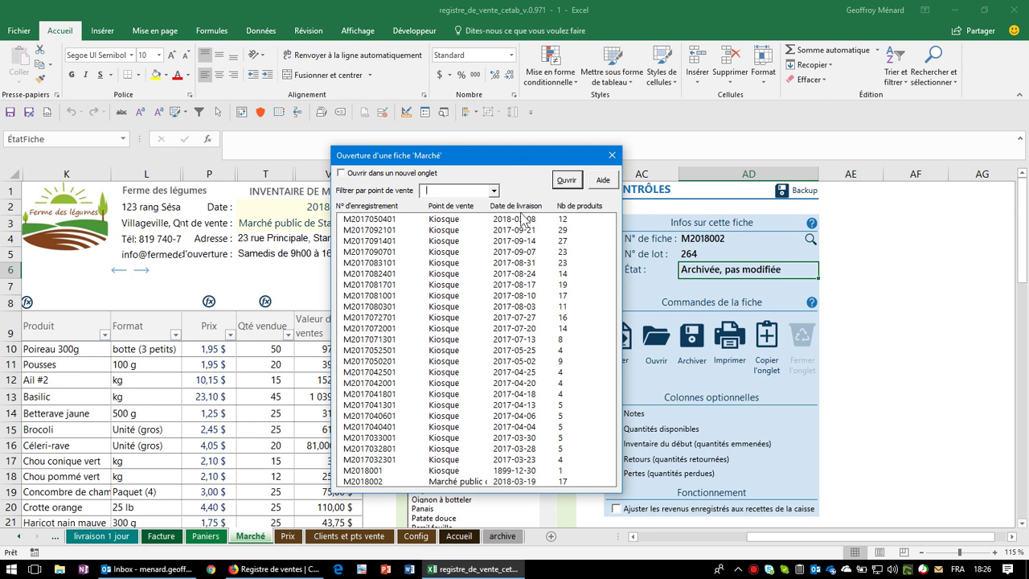
Step: Try sorting by each column, ending with record number sorted descending
{"action": "left_click", "coordinate": [381, 207]}
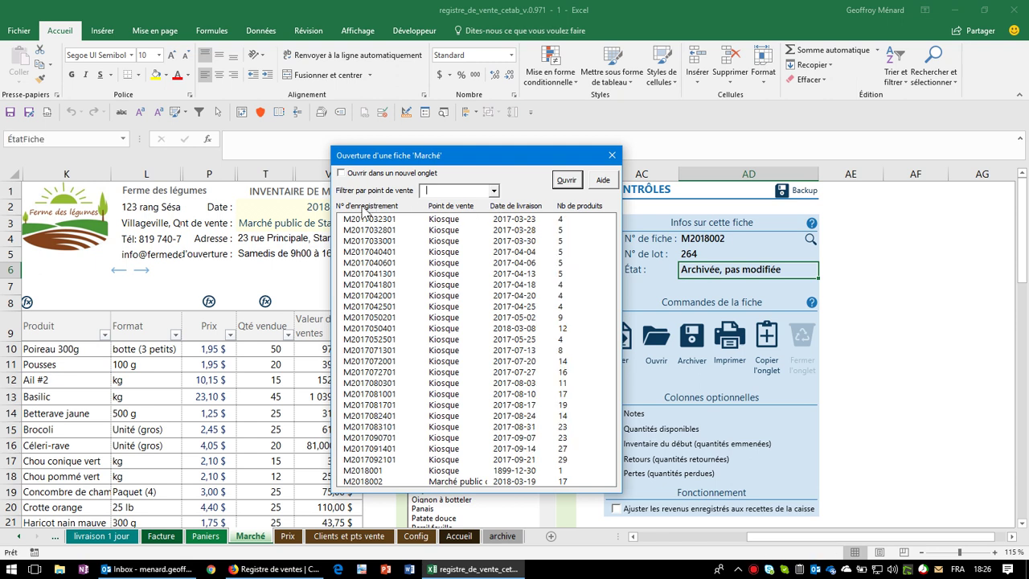
{"action": "left_click", "coordinate": [462, 208]}
{"action": "left_click", "coordinate": [519, 206]}
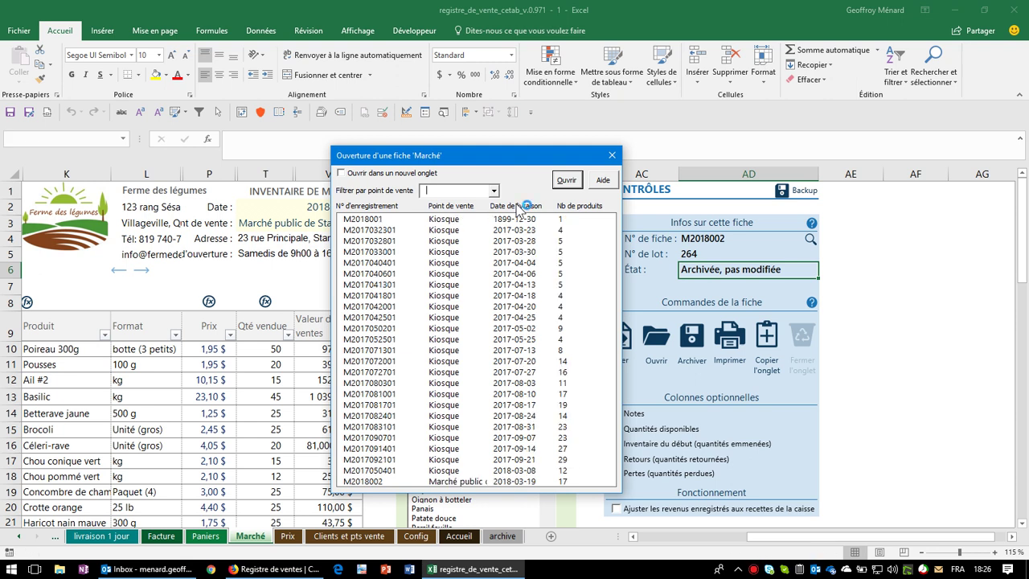
{"action": "left_click", "coordinate": [519, 207]}
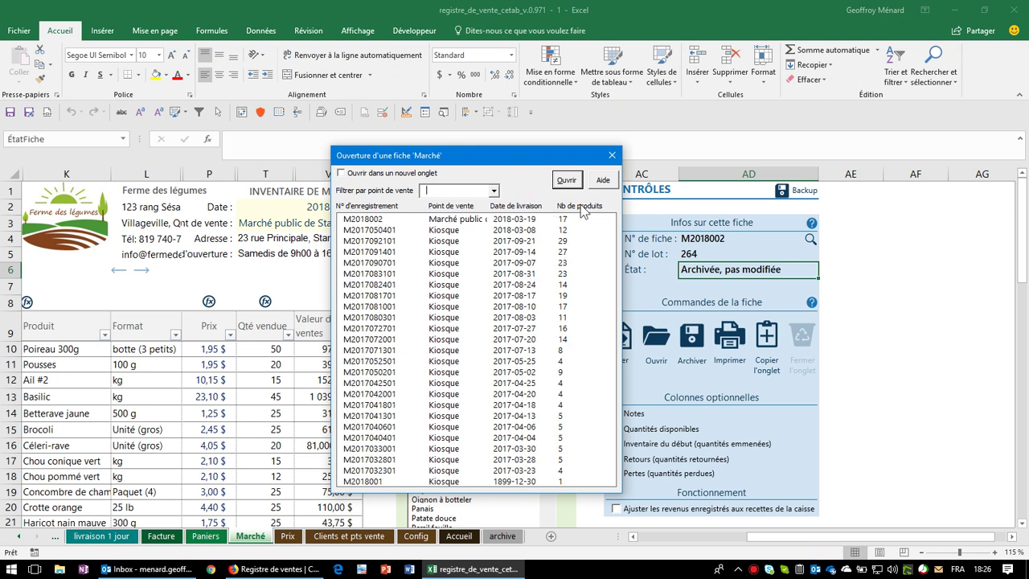
{"action": "left_click", "coordinate": [581, 207]}
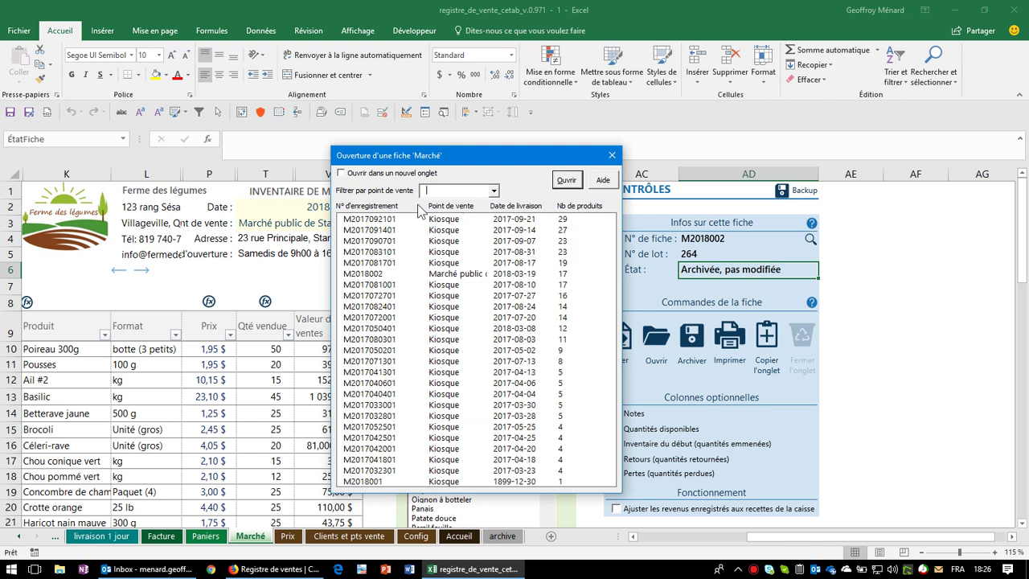
{"action": "left_click", "coordinate": [381, 207]}
{"action": "left_click", "coordinate": [381, 207]}
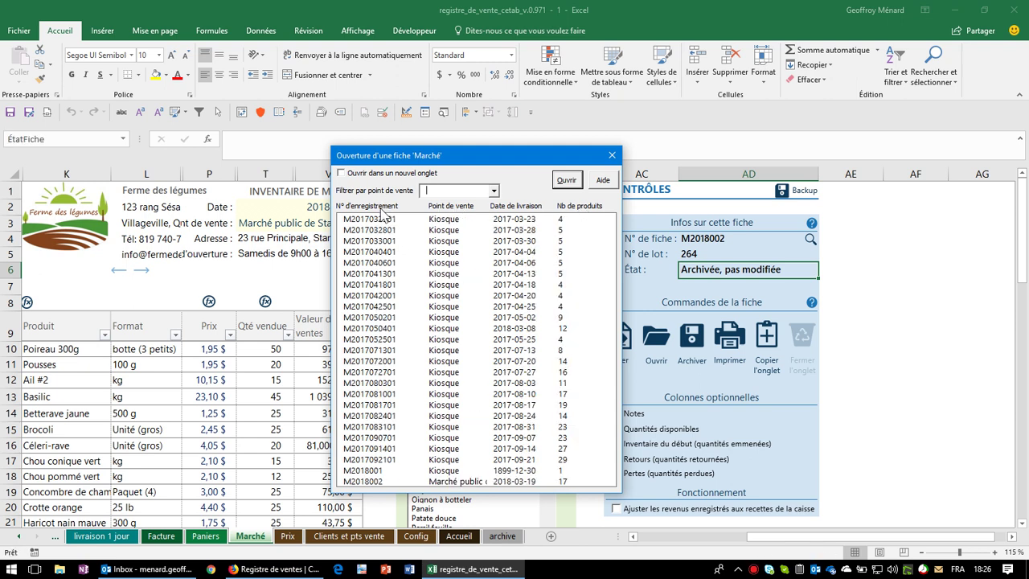
{"action": "left_click", "coordinate": [381, 207]}
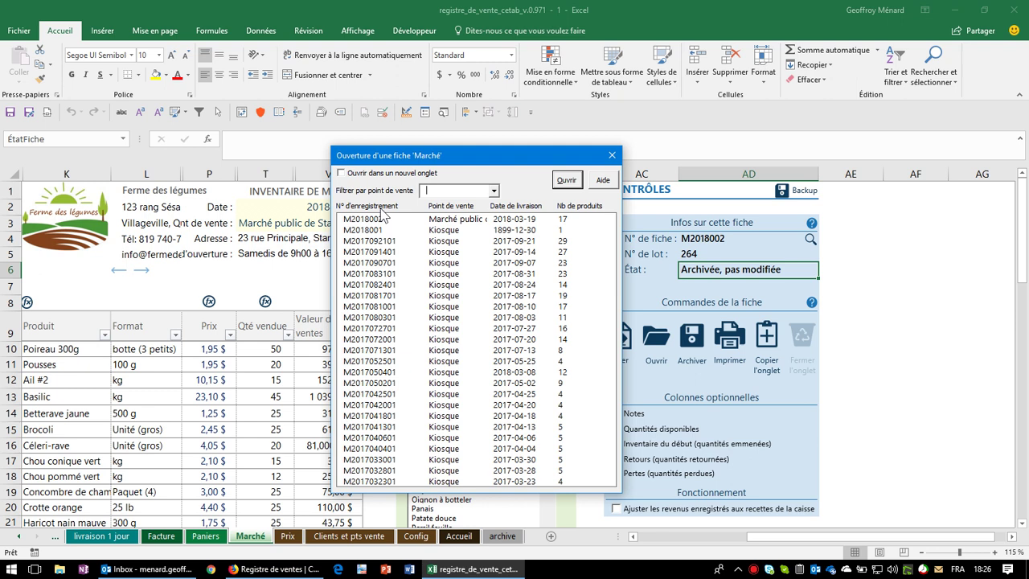
Step: Load the 2017-08-17 Kiosque record over the Stanford data, then inspect the P11 price and status
{"action": "double_click", "coordinate": [451, 296]}
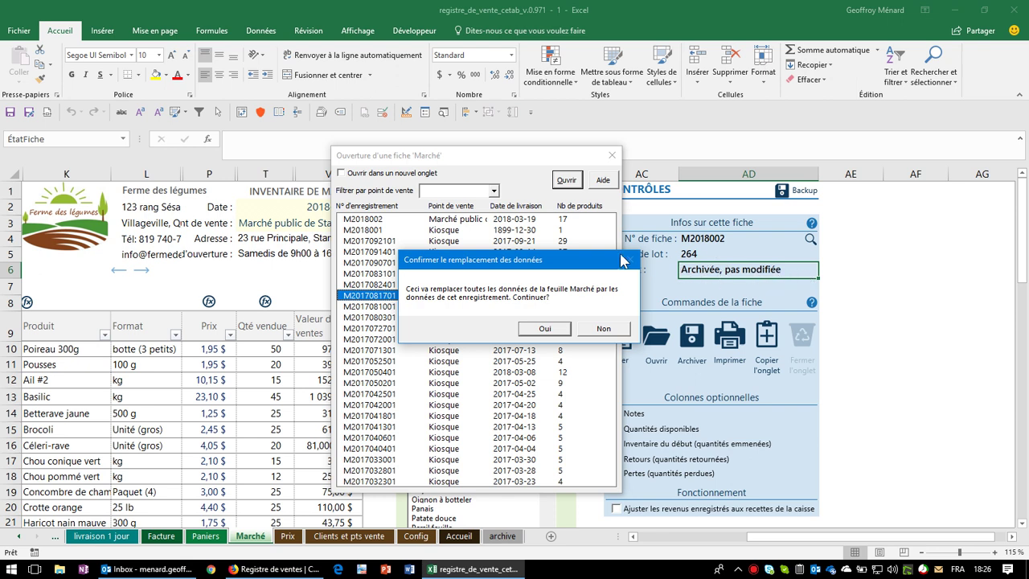
{"action": "left_click", "coordinate": [545, 328]}
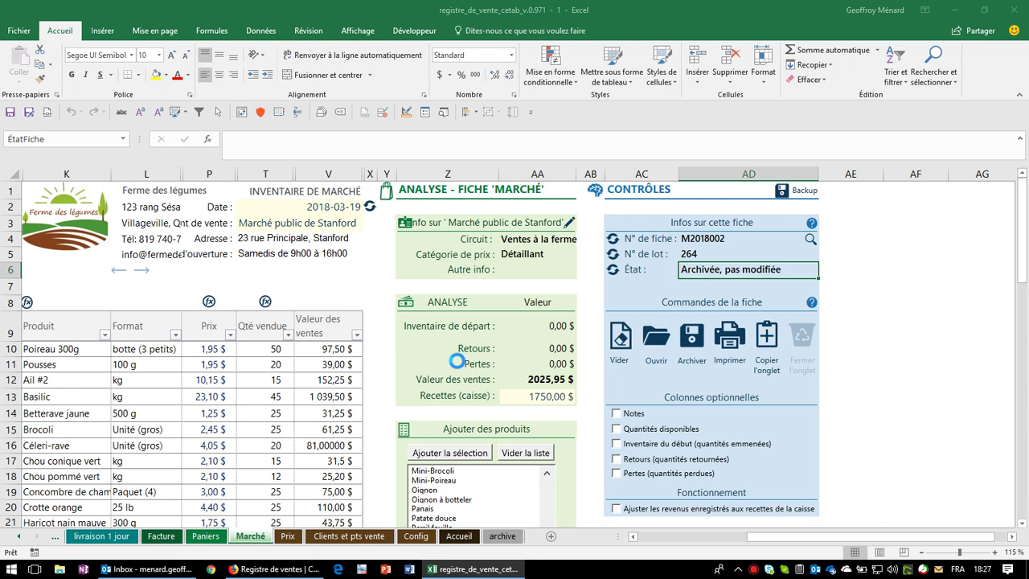
{"action": "left_click", "coordinate": [215, 366]}
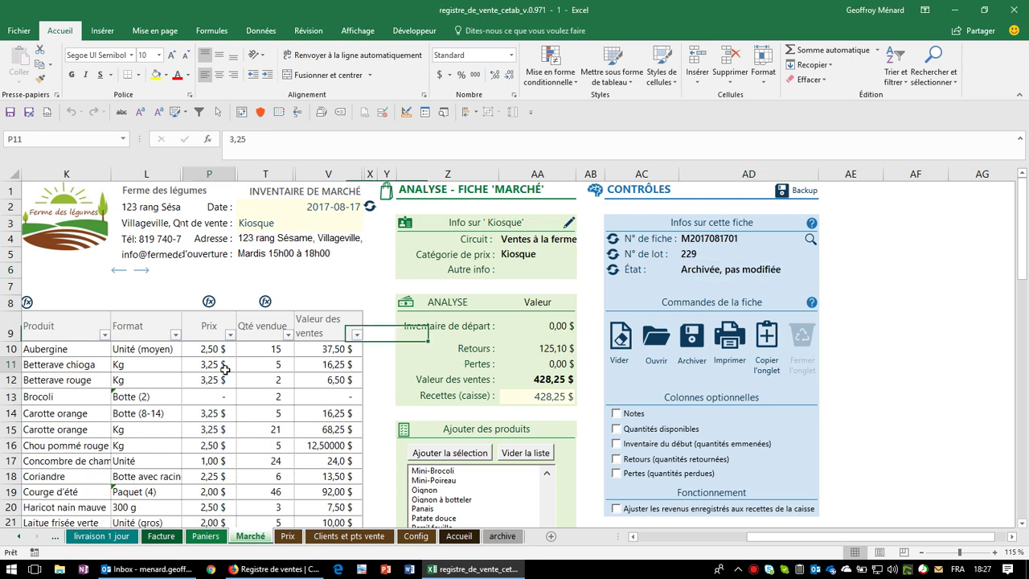
{"action": "scroll", "coordinate": [149, 392], "scroll_direction": "down", "scroll_amount": 4}
{"action": "scroll", "coordinate": [149, 391], "scroll_direction": "up", "scroll_amount": 4}
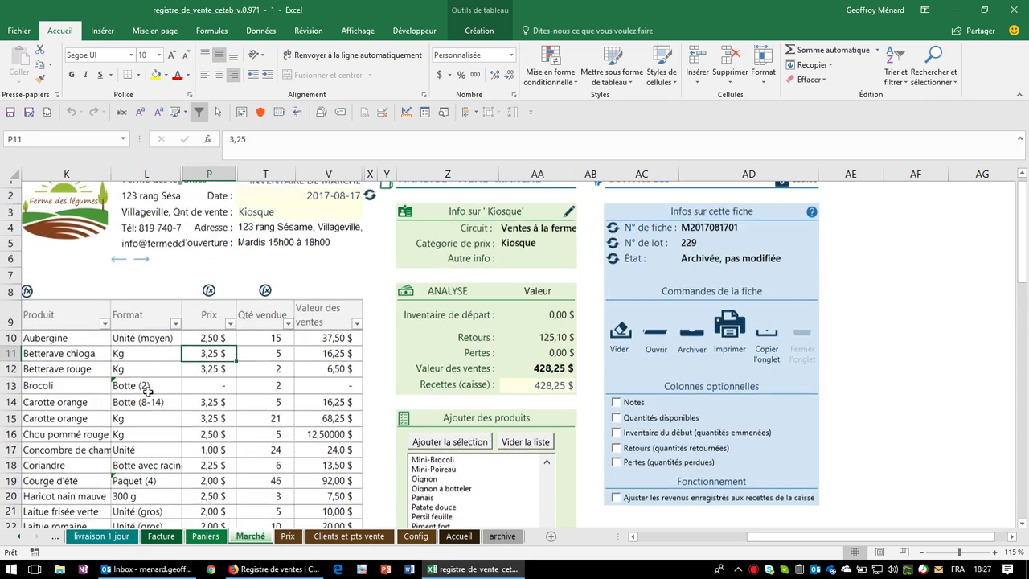
{"action": "left_click", "coordinate": [733, 270]}
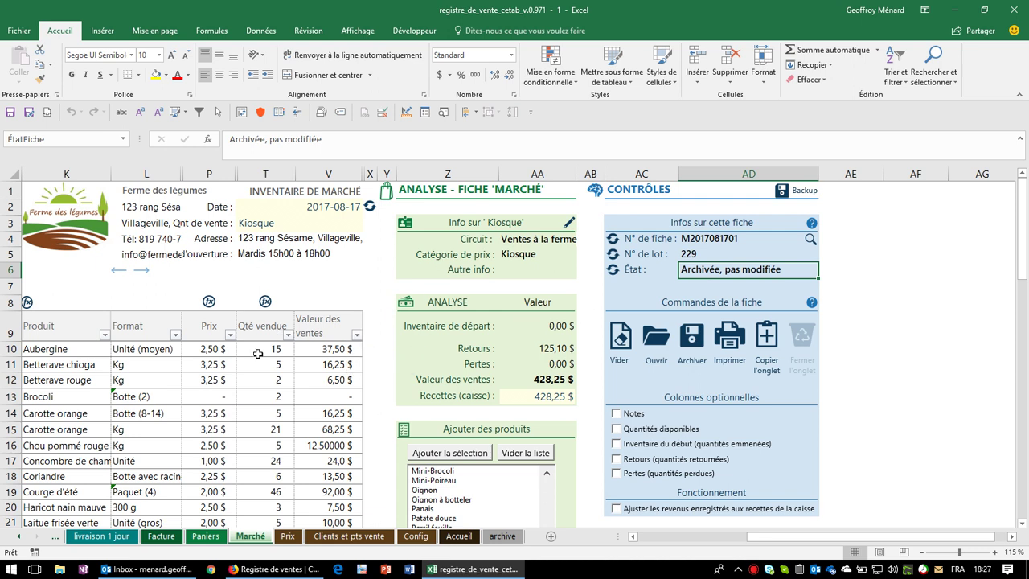
{"action": "left_click", "coordinate": [302, 223]}
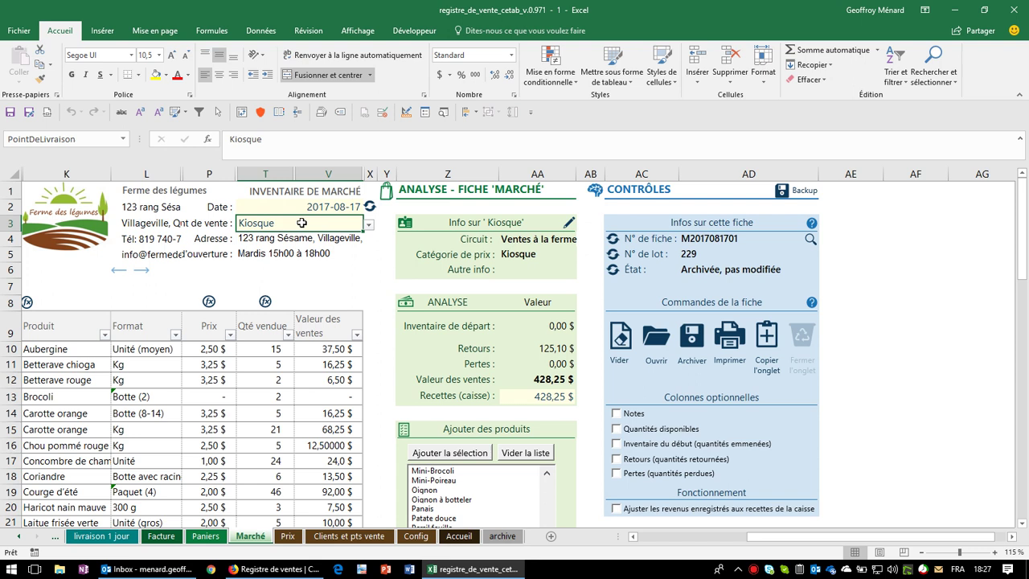
{"action": "left_click", "coordinate": [369, 225]}
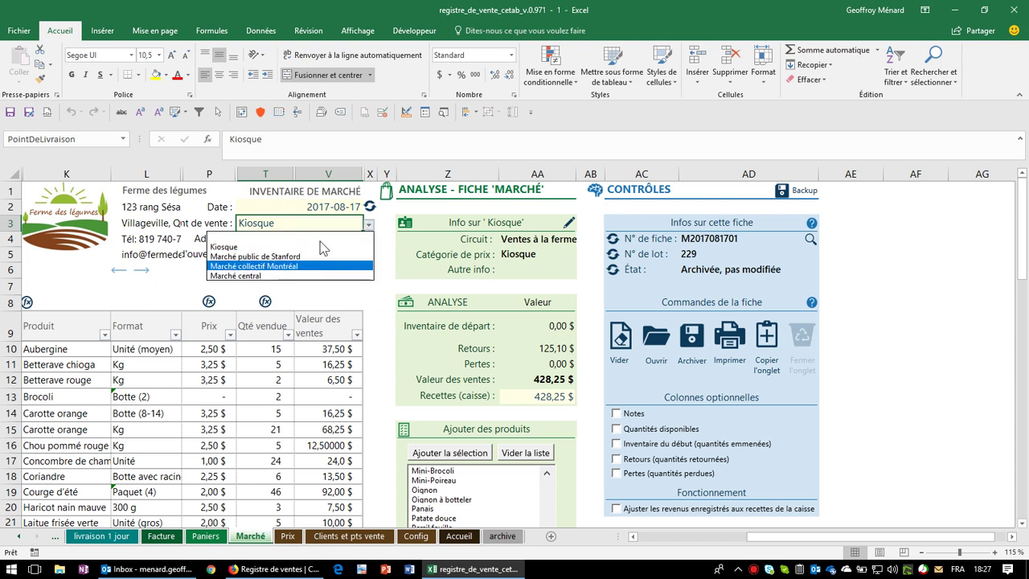
{"action": "left_click", "coordinate": [406, 253]}
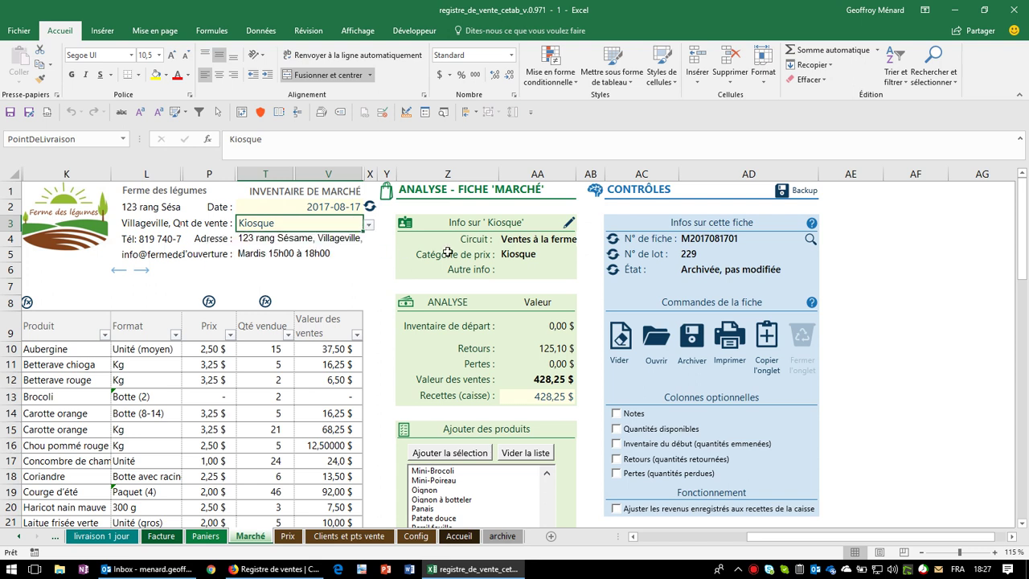
{"action": "left_click", "coordinate": [525, 241]}
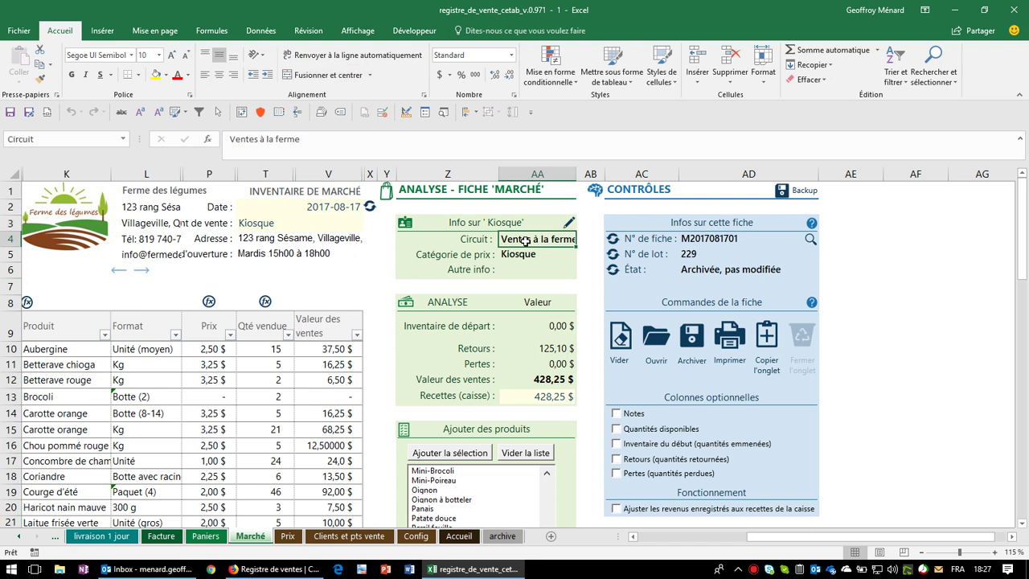
{"action": "left_click", "coordinate": [499, 225]}
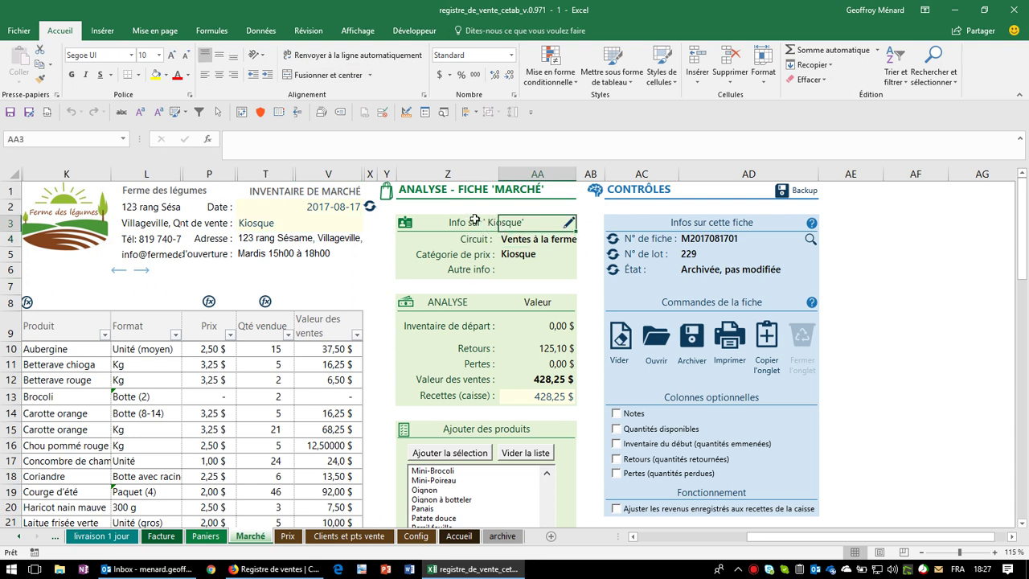
{"action": "left_click", "coordinate": [570, 225]}
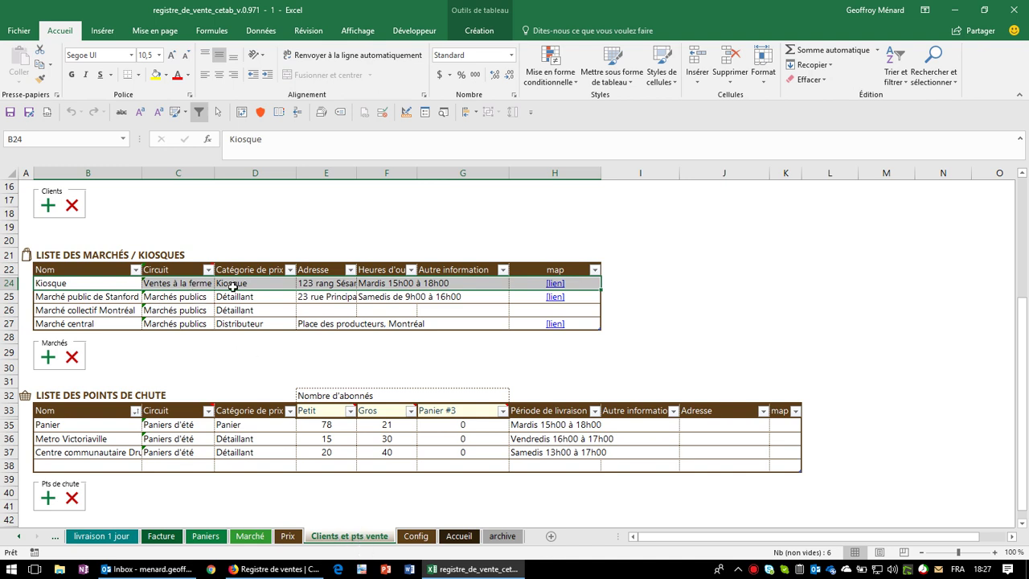
{"action": "left_click", "coordinate": [74, 283]}
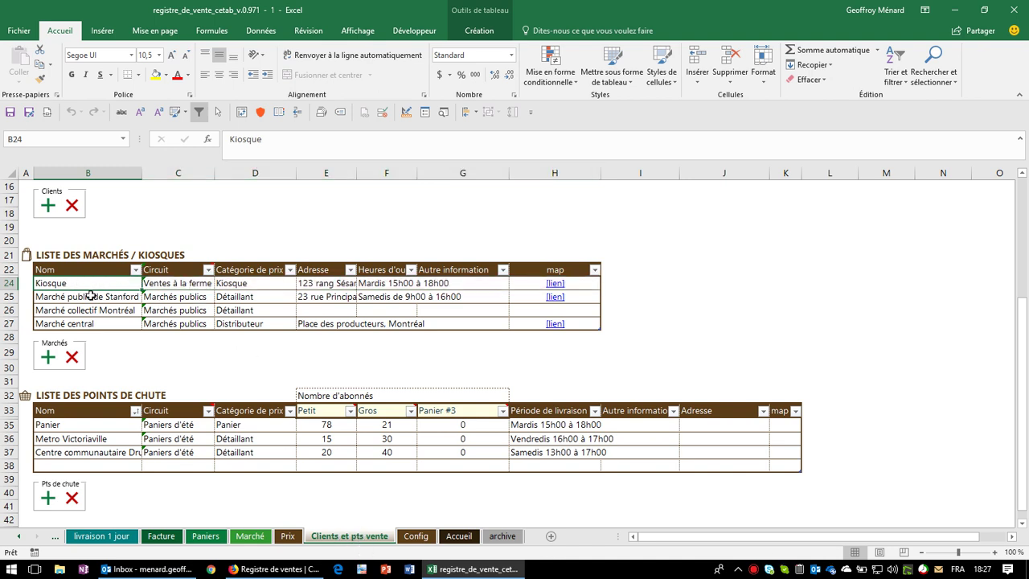
{"action": "left_click", "coordinate": [250, 538]}
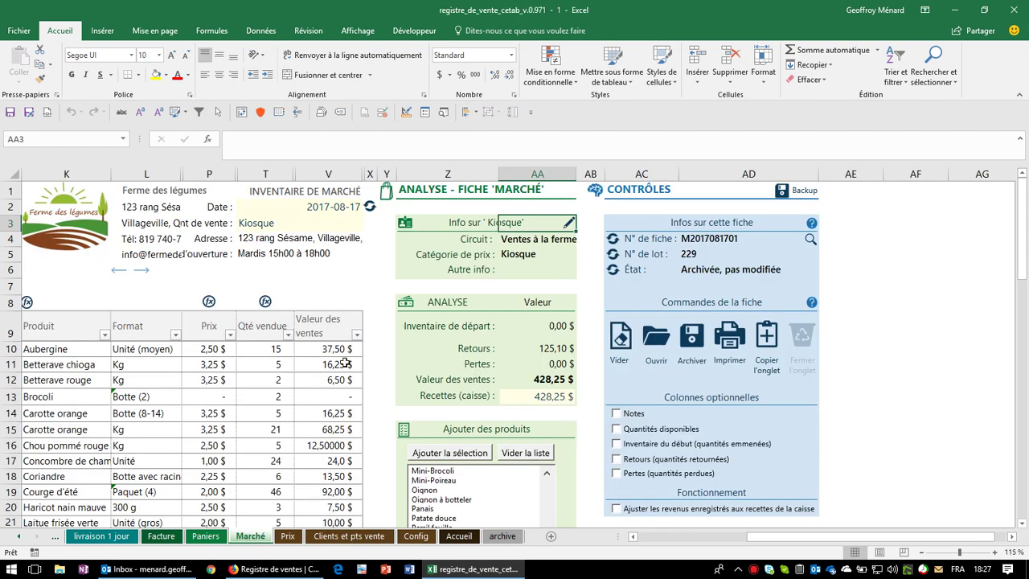
{"action": "left_click", "coordinate": [706, 243]}
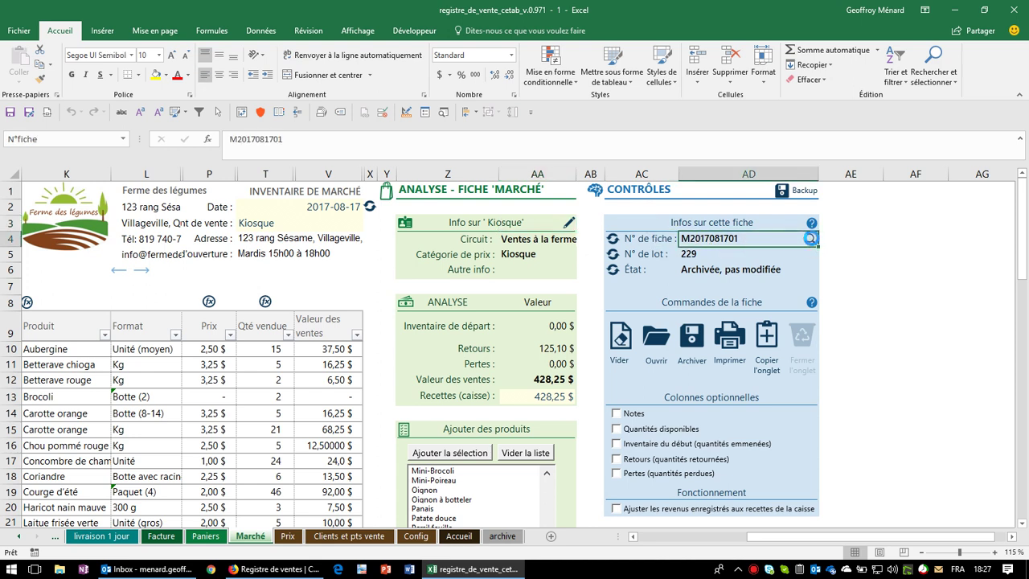
{"action": "left_click", "coordinate": [811, 239]}
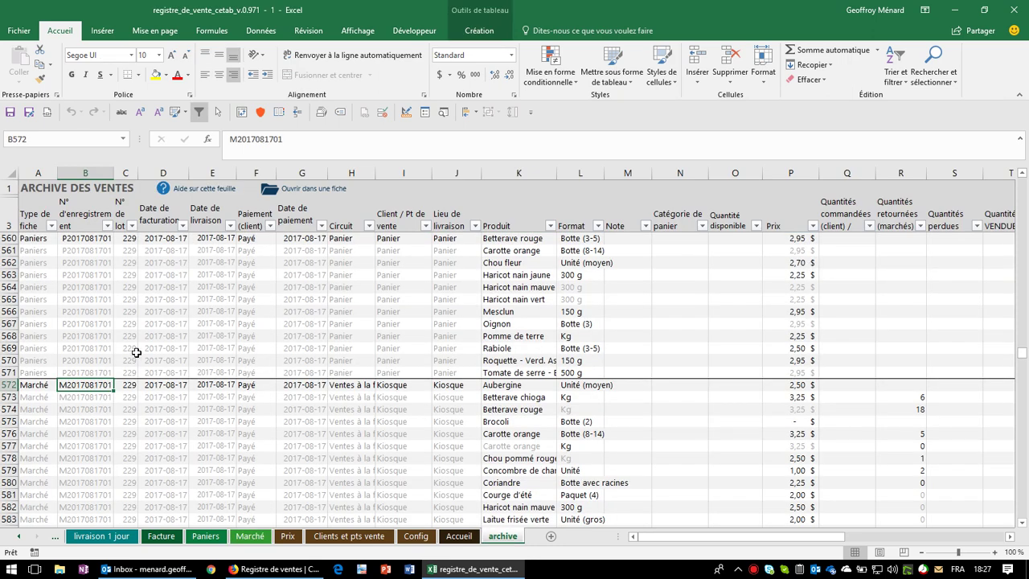
{"action": "left_click", "coordinate": [32, 387]}
{"action": "scroll", "coordinate": [161, 390], "scroll_direction": "down", "scroll_amount": 3}
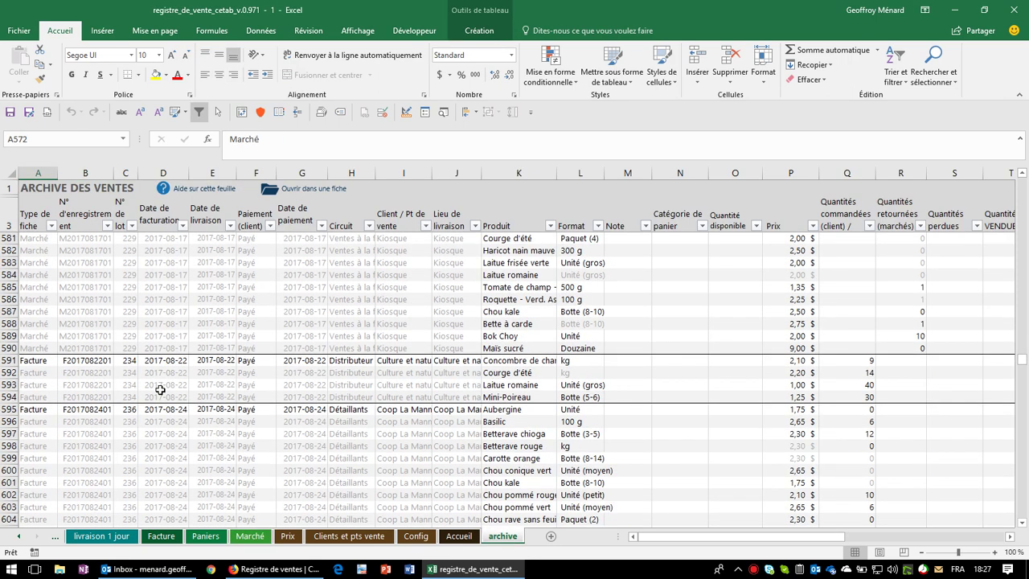
{"action": "scroll", "coordinate": [103, 392], "scroll_direction": "up", "scroll_amount": 1}
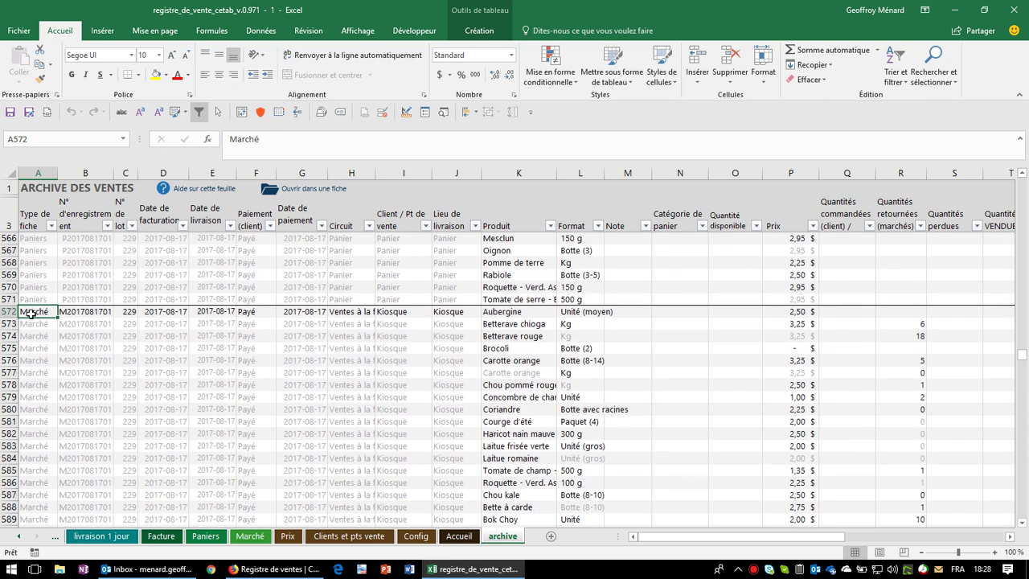
{"action": "left_click", "coordinate": [464, 312]}
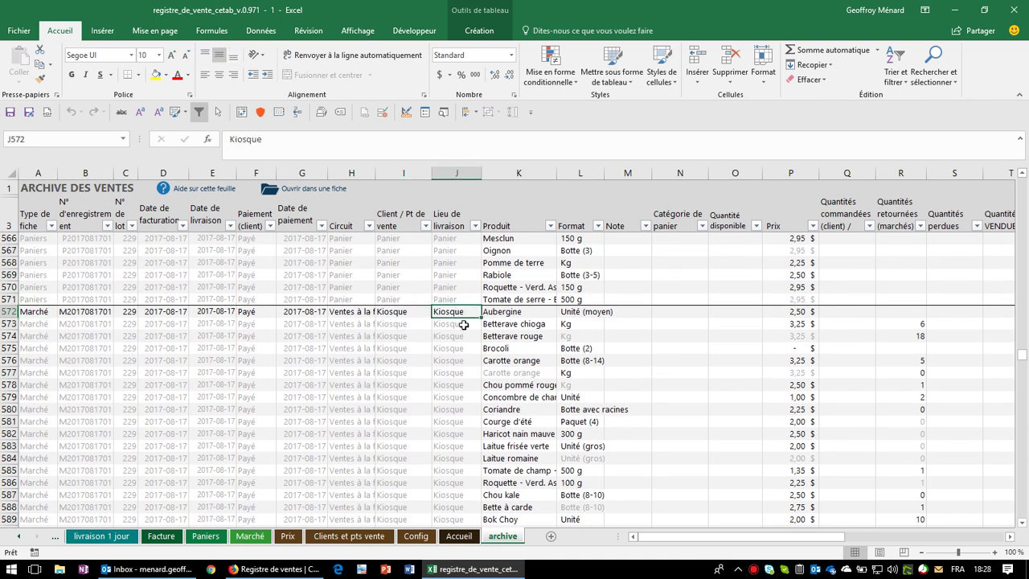
{"action": "left_click_drag", "start_coordinate": [464, 324], "coordinate": [33, 533]}
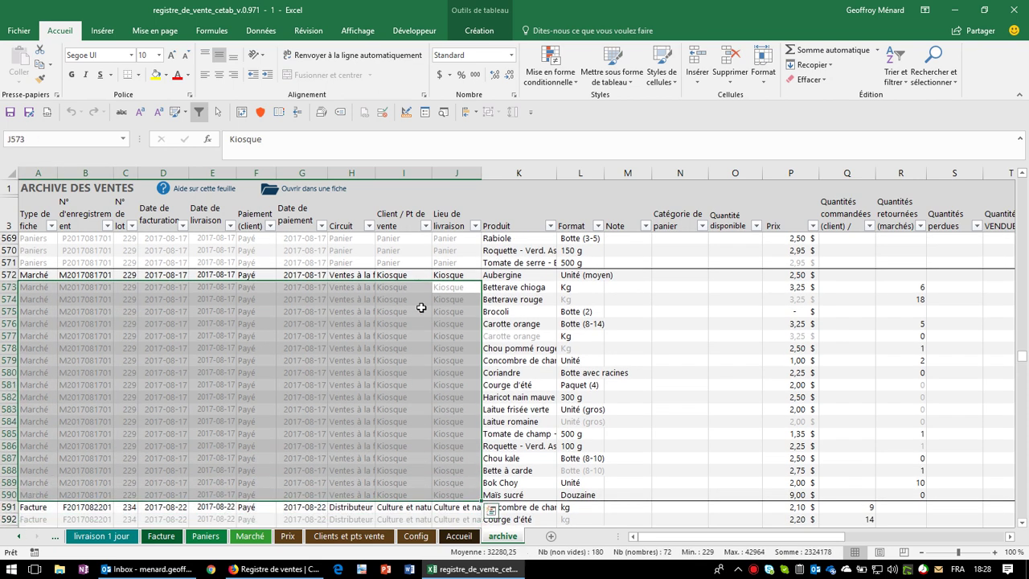
{"action": "left_click", "coordinate": [465, 309]}
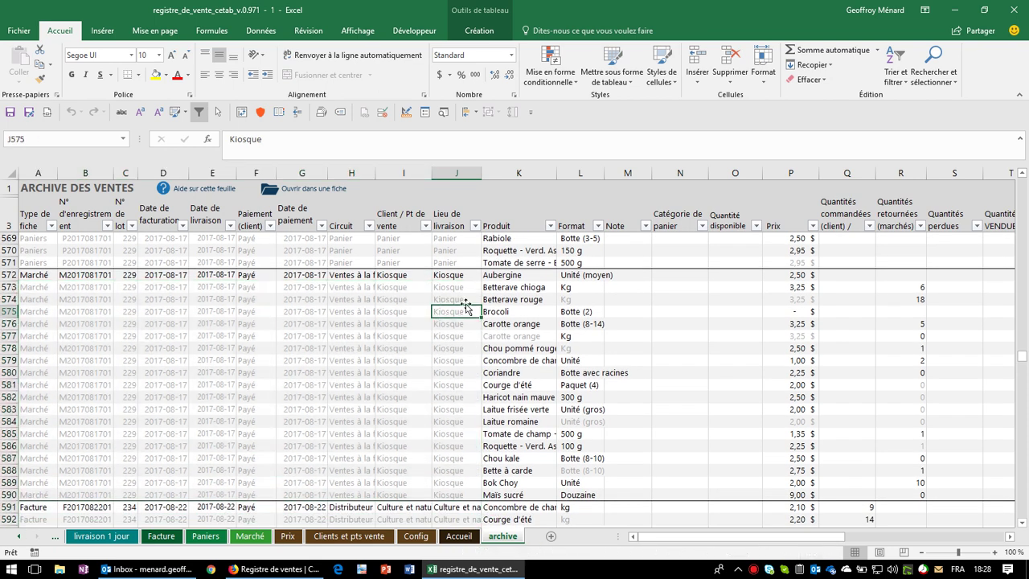
{"action": "left_click_drag", "start_coordinate": [38, 276], "coordinate": [449, 275]}
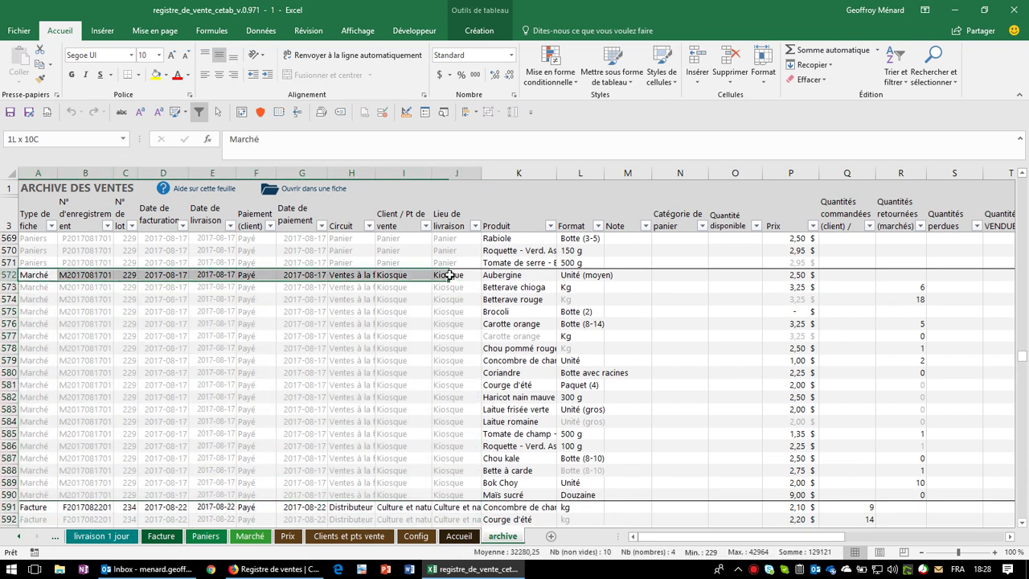
{"action": "left_click", "coordinate": [412, 289]}
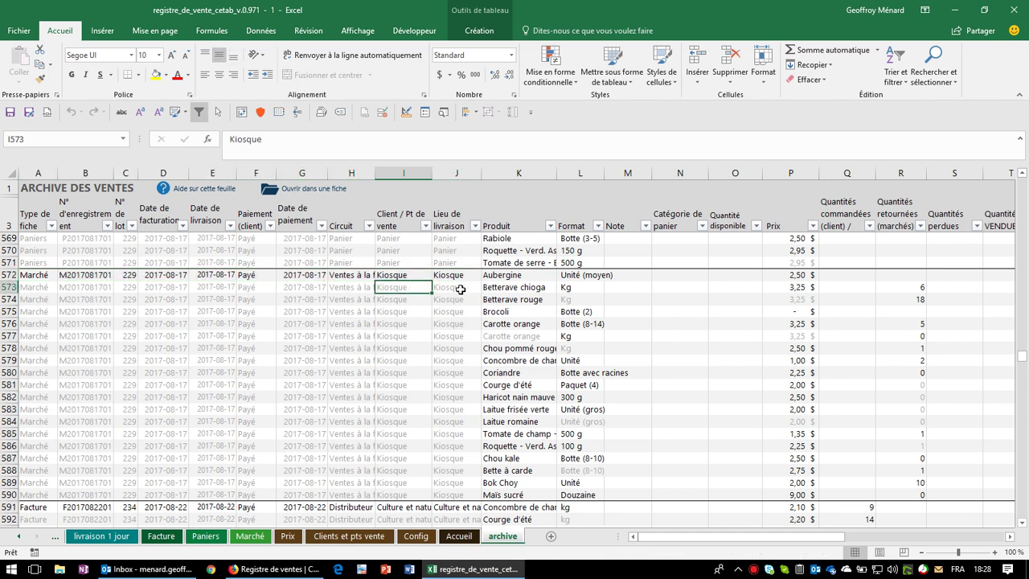
{"action": "left_click_drag", "start_coordinate": [460, 290], "coordinate": [41, 490]}
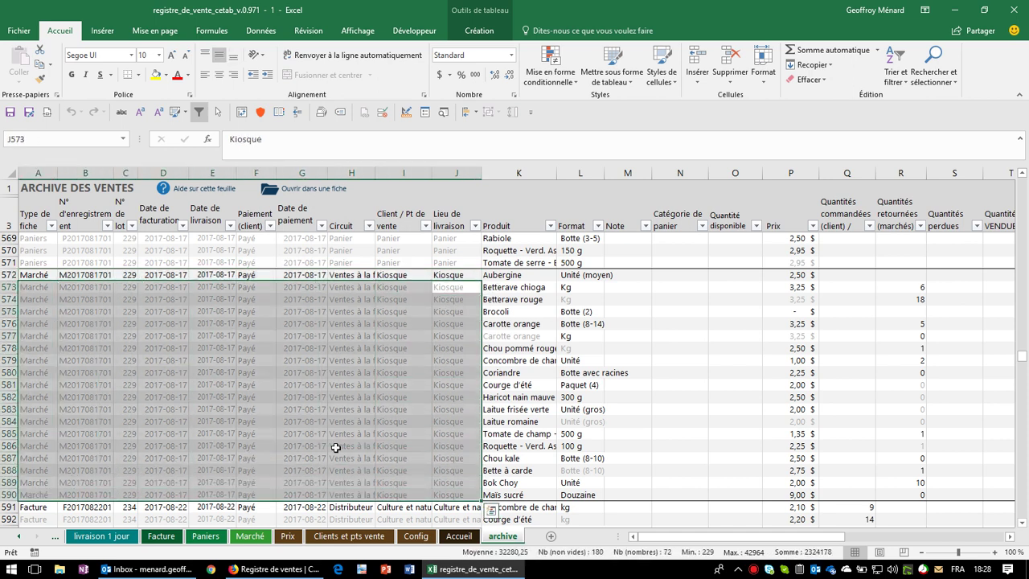
{"action": "left_click", "coordinate": [369, 402]}
{"action": "left_click", "coordinate": [458, 275]}
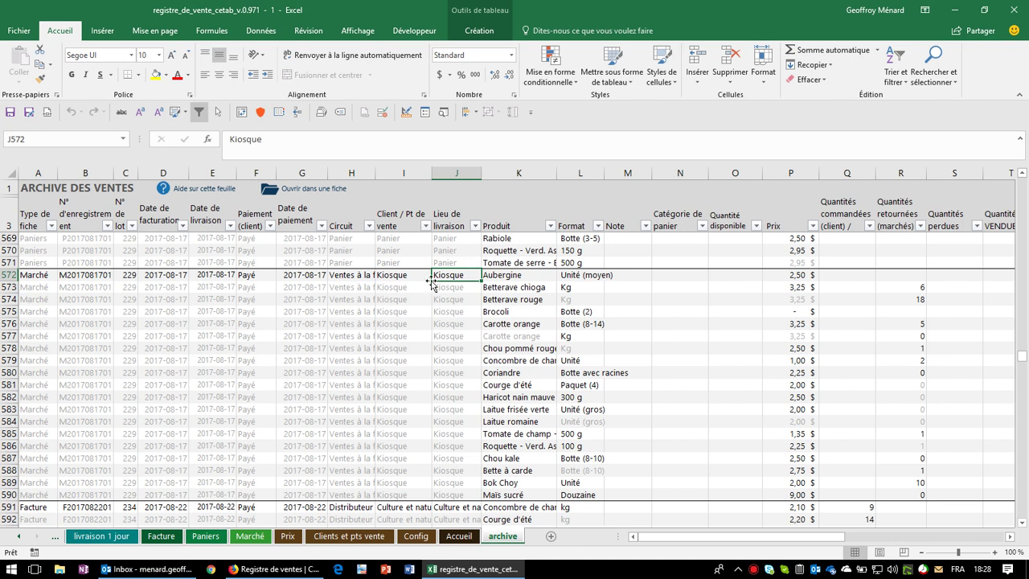
{"action": "left_click_drag", "start_coordinate": [444, 276], "coordinate": [39, 276]}
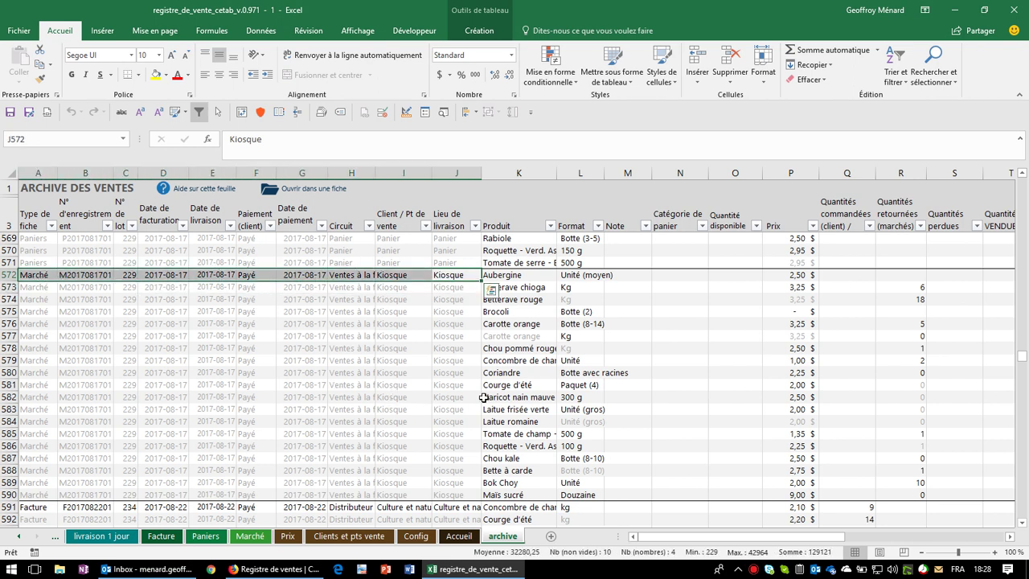
{"action": "left_click", "coordinate": [469, 276]}
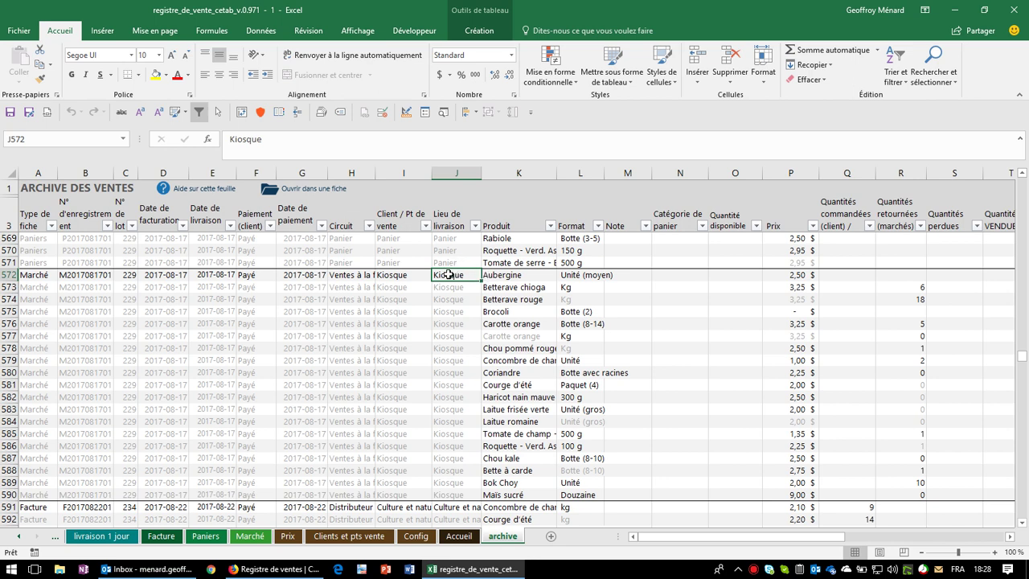
{"action": "left_click", "coordinate": [534, 275]}
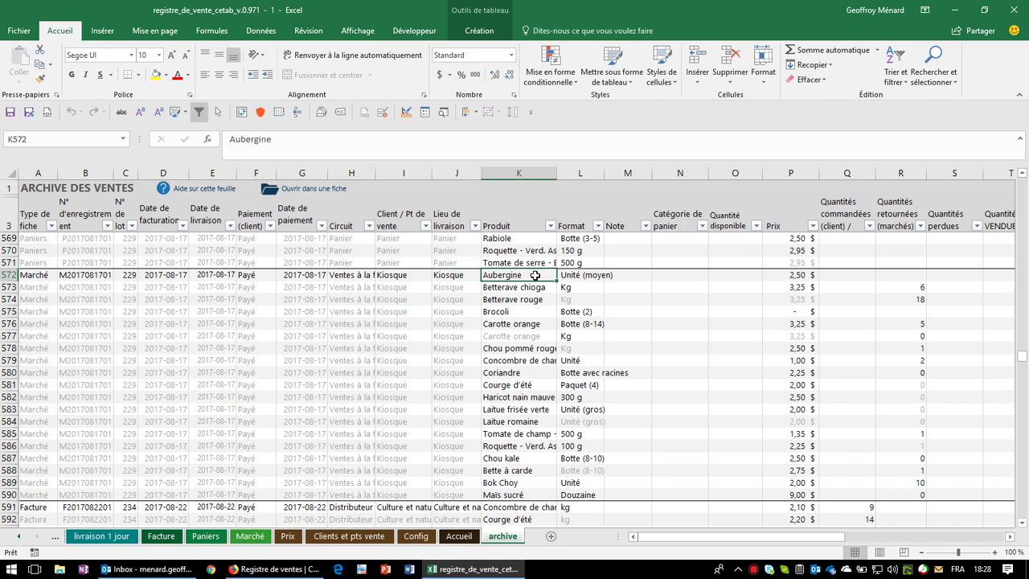
{"action": "left_click_drag", "start_coordinate": [525, 277], "coordinate": [526, 493]}
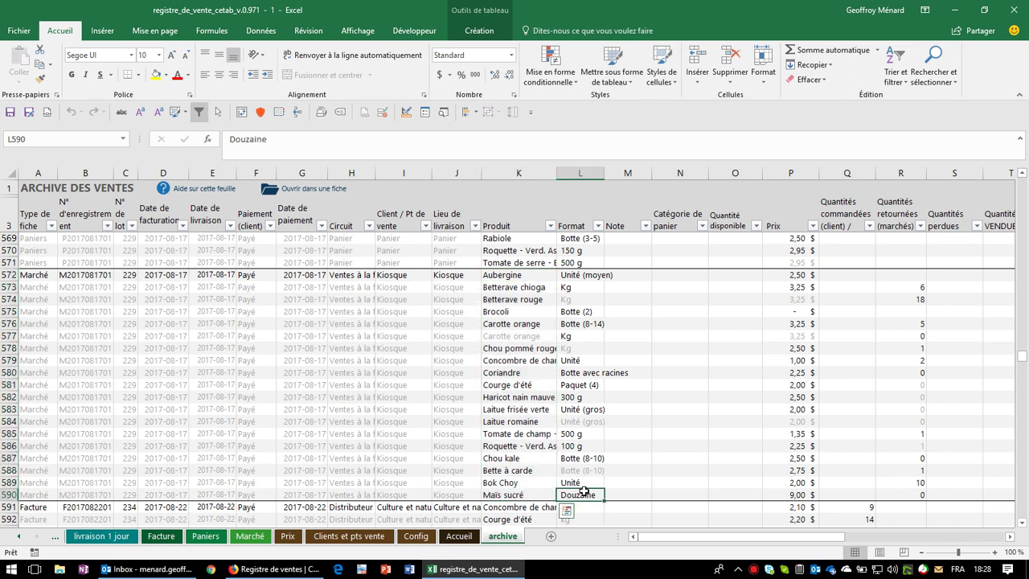
{"action": "left_click", "coordinate": [666, 428]}
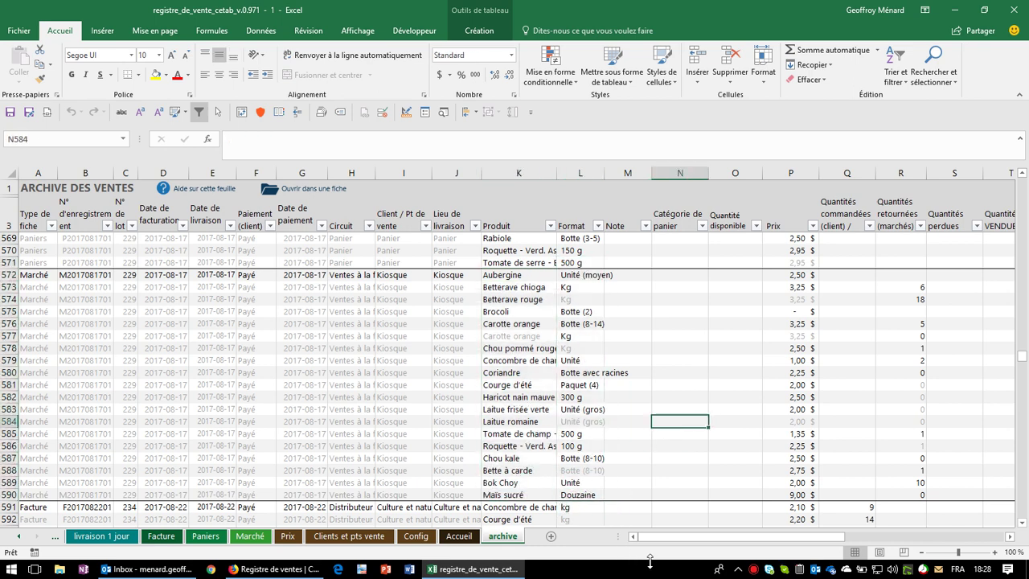
{"action": "left_click_drag", "start_coordinate": [697, 541], "coordinate": [841, 541]}
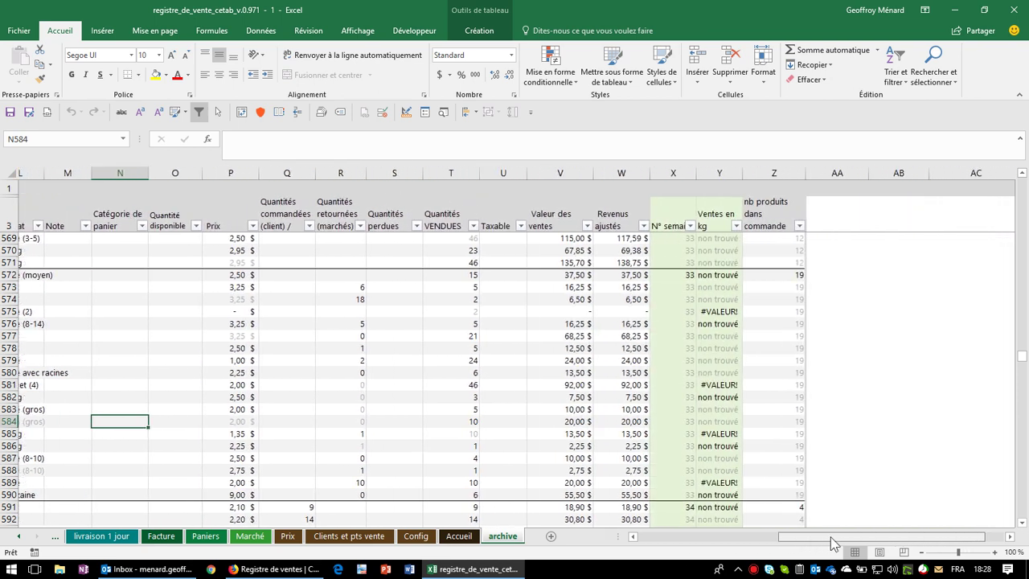
{"action": "left_click", "coordinate": [659, 287]}
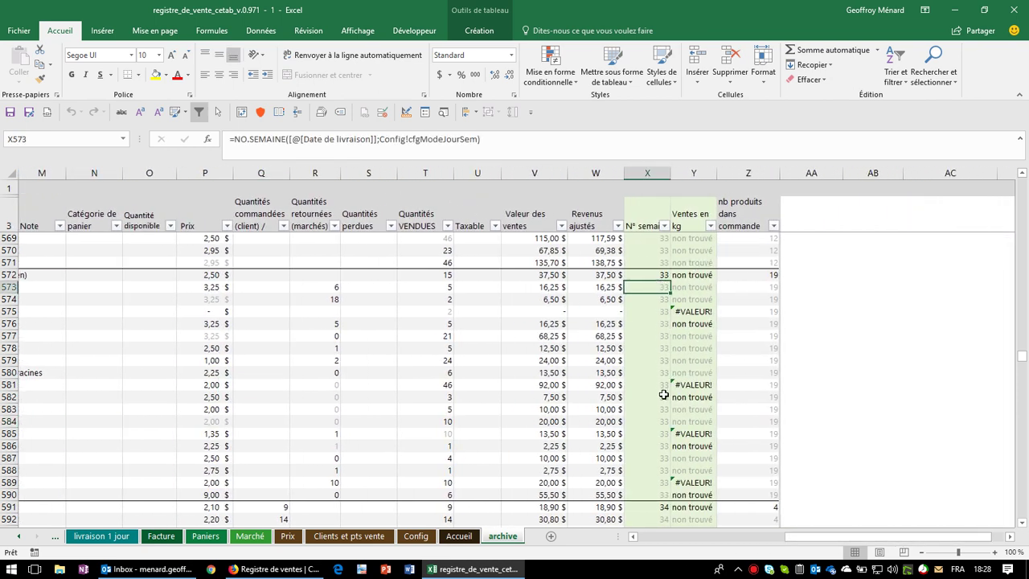
{"action": "left_click", "coordinate": [655, 275]}
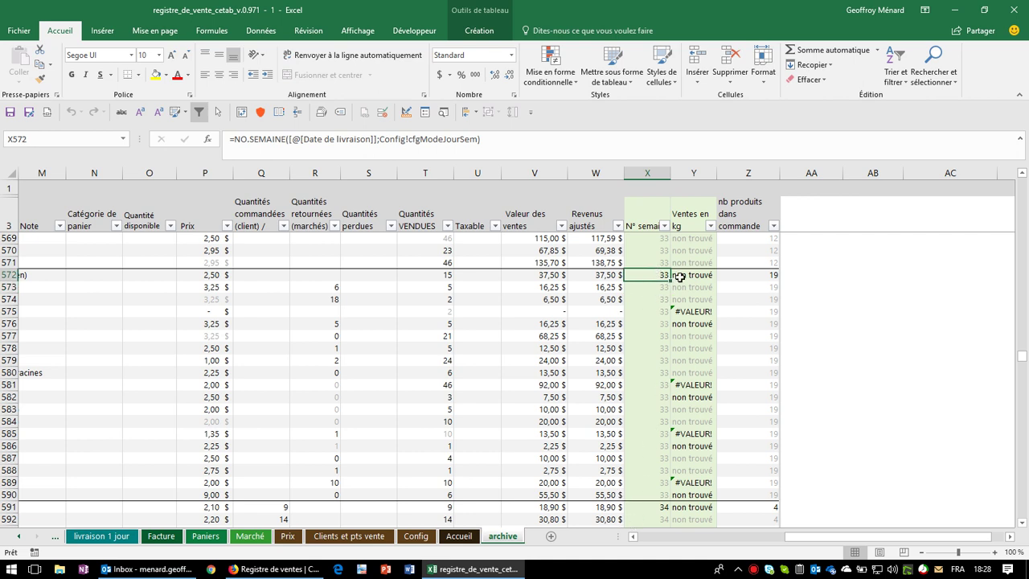
{"action": "left_click", "coordinate": [680, 277]}
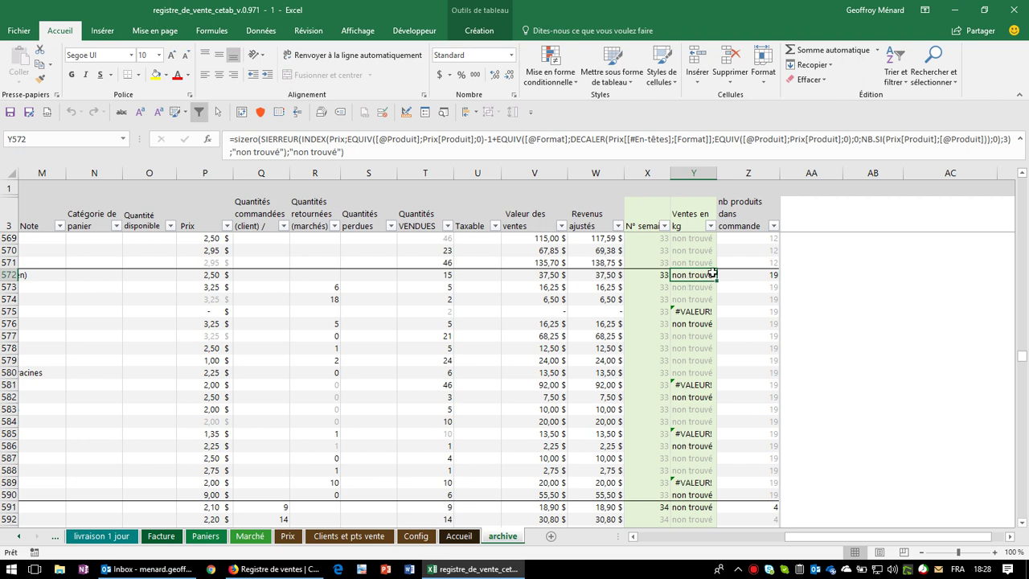
{"action": "left_click", "coordinate": [744, 272]}
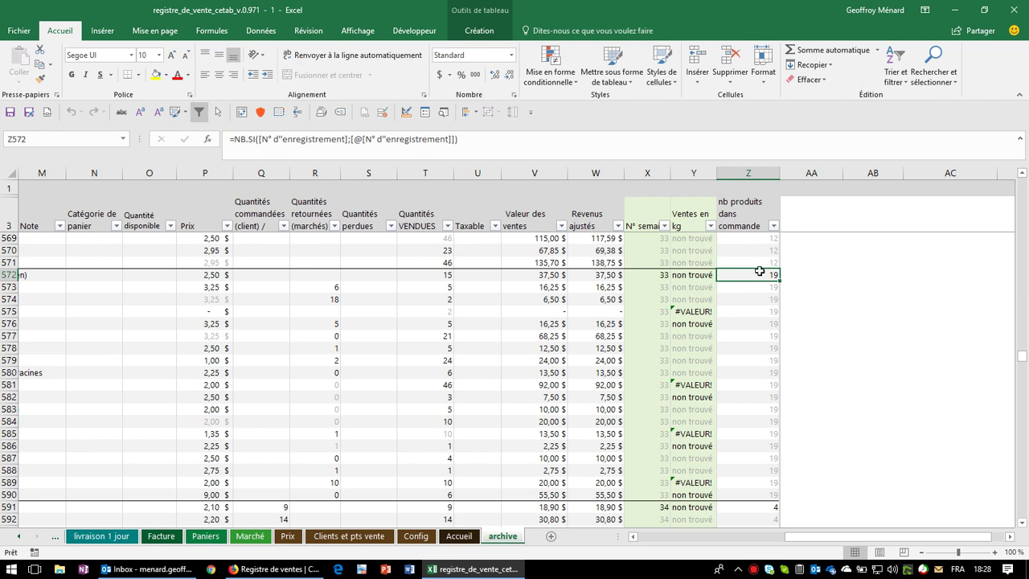
{"action": "left_click", "coordinate": [760, 493]}
{"action": "scroll", "coordinate": [761, 343], "scroll_direction": "down", "scroll_amount": 1}
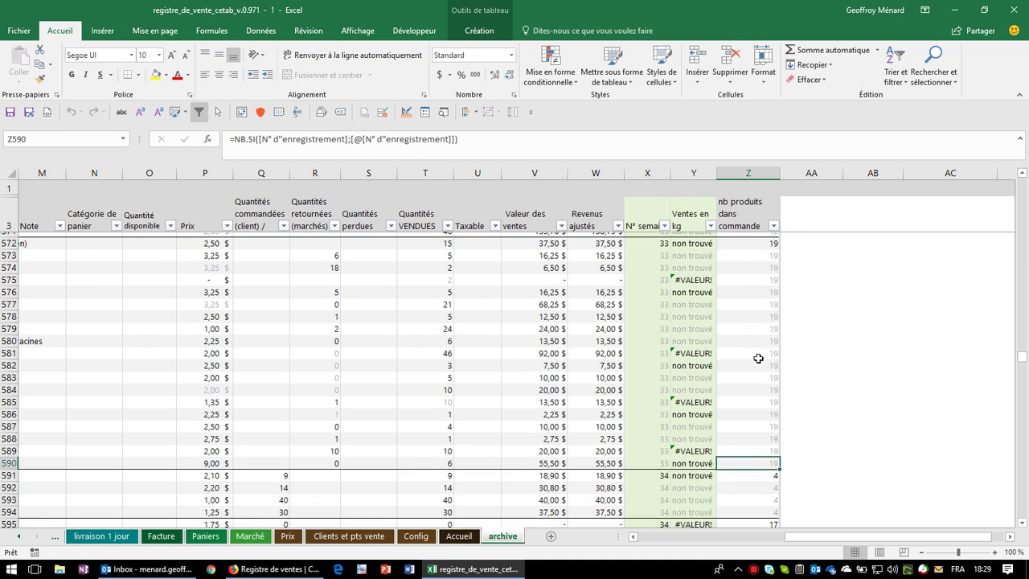
{"action": "scroll", "coordinate": [760, 354], "scroll_direction": "down", "scroll_amount": 1}
{"action": "left_click_drag", "start_coordinate": [762, 432], "coordinate": [759, 469]}
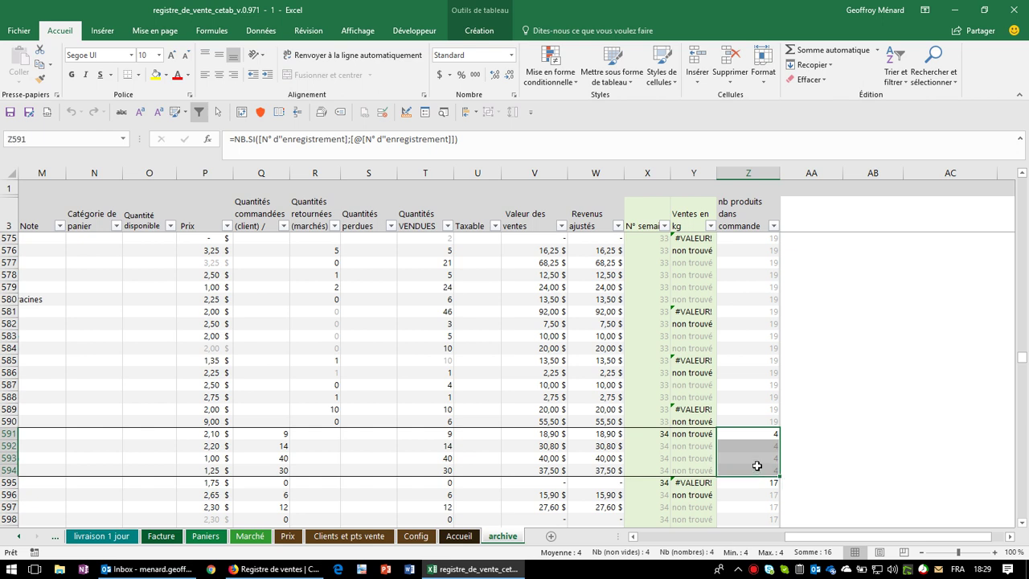
{"action": "scroll", "coordinate": [758, 467], "scroll_direction": "down", "scroll_amount": 4}
{"action": "left_click", "coordinate": [752, 342]}
{"action": "left_click_drag", "start_coordinate": [754, 394], "coordinate": [753, 482]}
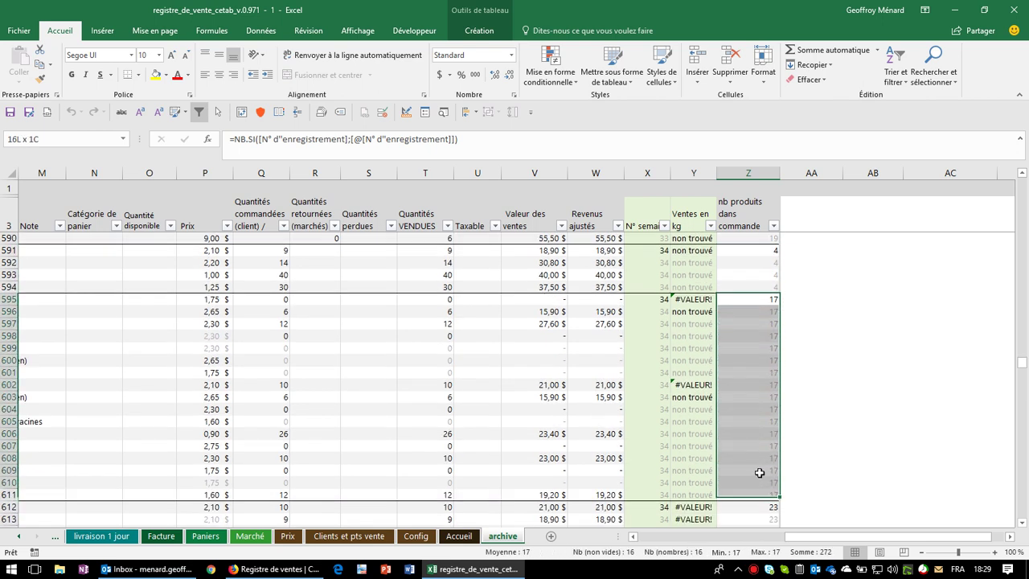
{"action": "left_click", "coordinate": [542, 263]}
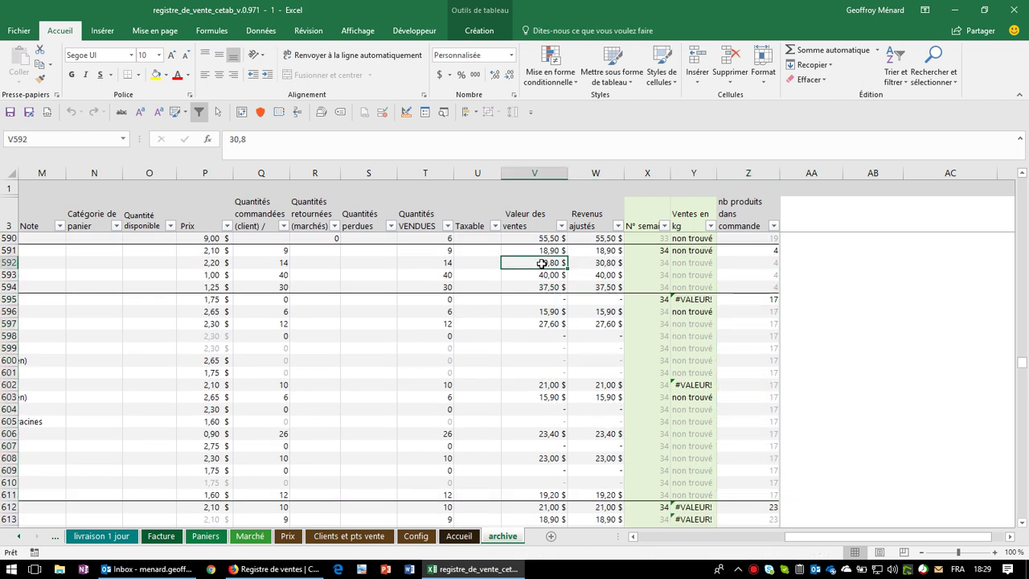
{"action": "key", "text": "Up"}
{"action": "key", "text": "Up"}
{"action": "key", "text": "Up"}
{"action": "key", "text": "Left"}
{"action": "key", "text": "Left"}
{"action": "key", "text": "Left"}
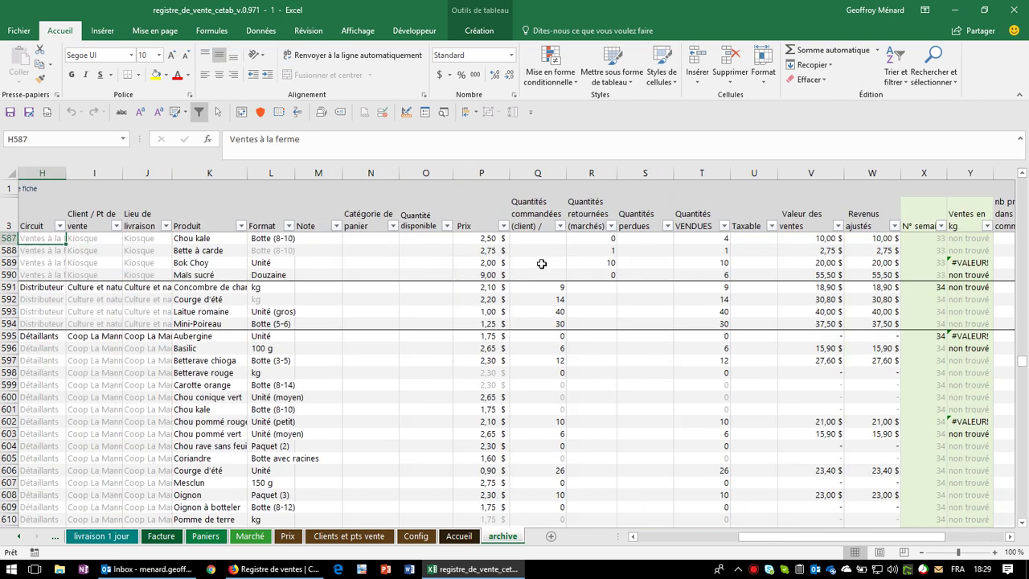
{"action": "key", "text": "Left"}
{"action": "key", "text": "Left"}
{"action": "key", "text": "Left"}
{"action": "key", "text": "Left"}
{"action": "key", "text": "Left"}
{"action": "key", "text": "Left"}
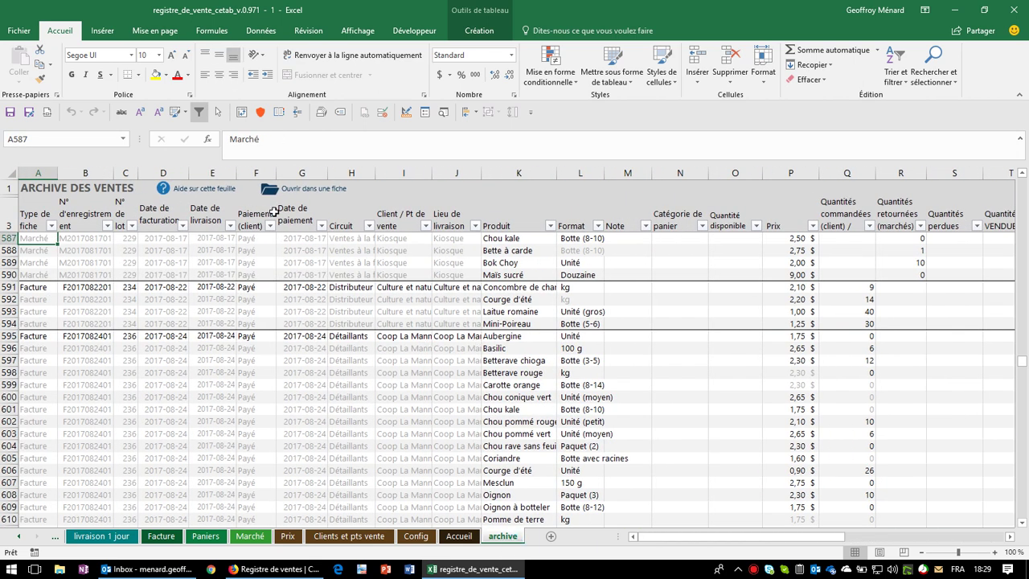
{"action": "scroll", "coordinate": [397, 378], "scroll_direction": "up", "scroll_amount": 10}
{"action": "scroll", "coordinate": [397, 378], "scroll_direction": "up", "scroll_amount": 12}
{"action": "scroll", "coordinate": [397, 378], "scroll_direction": "up", "scroll_amount": 10}
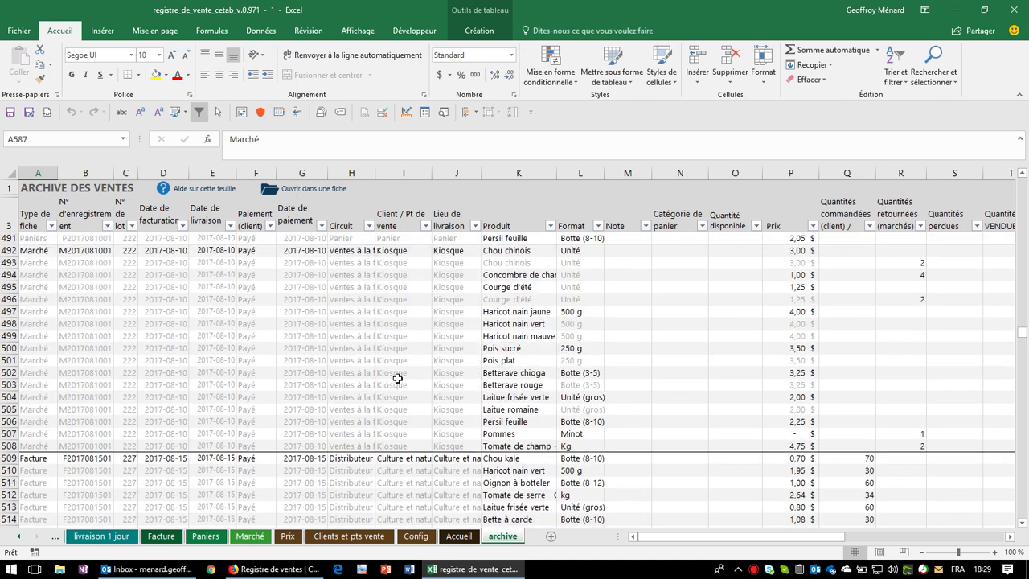
{"action": "left_click", "coordinate": [340, 322]}
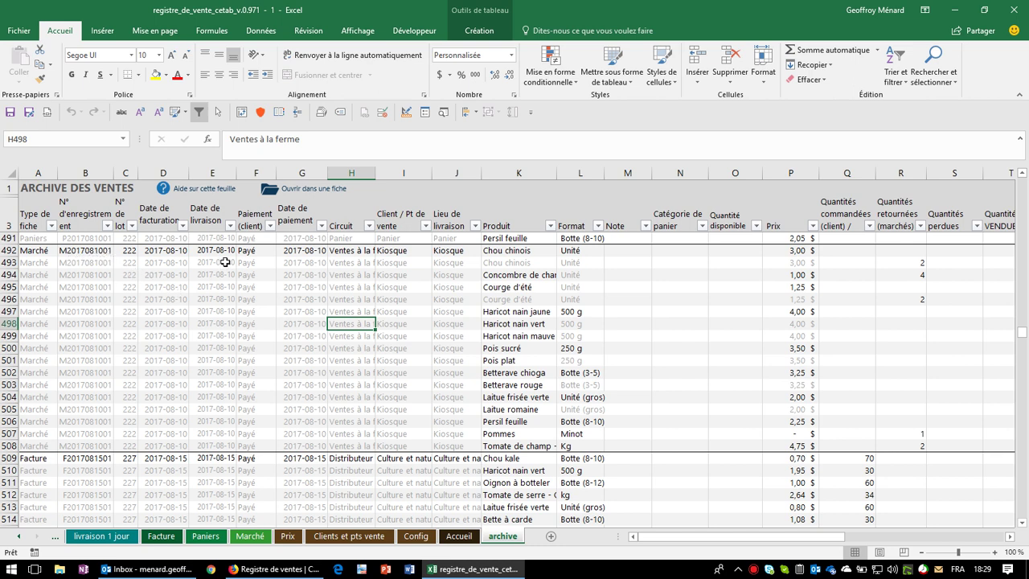
{"action": "left_click", "coordinate": [310, 190]}
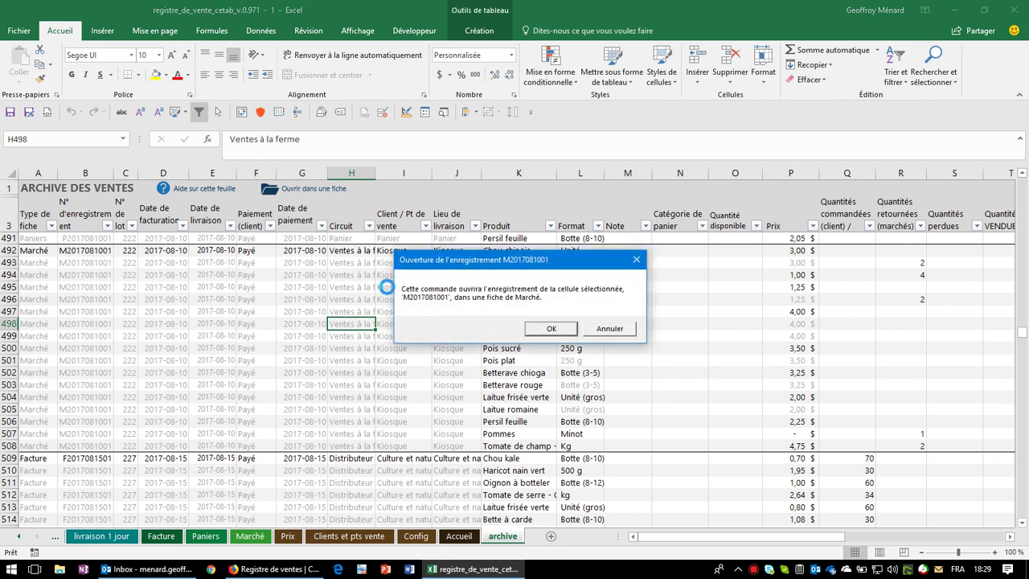
{"action": "left_click", "coordinate": [553, 329]}
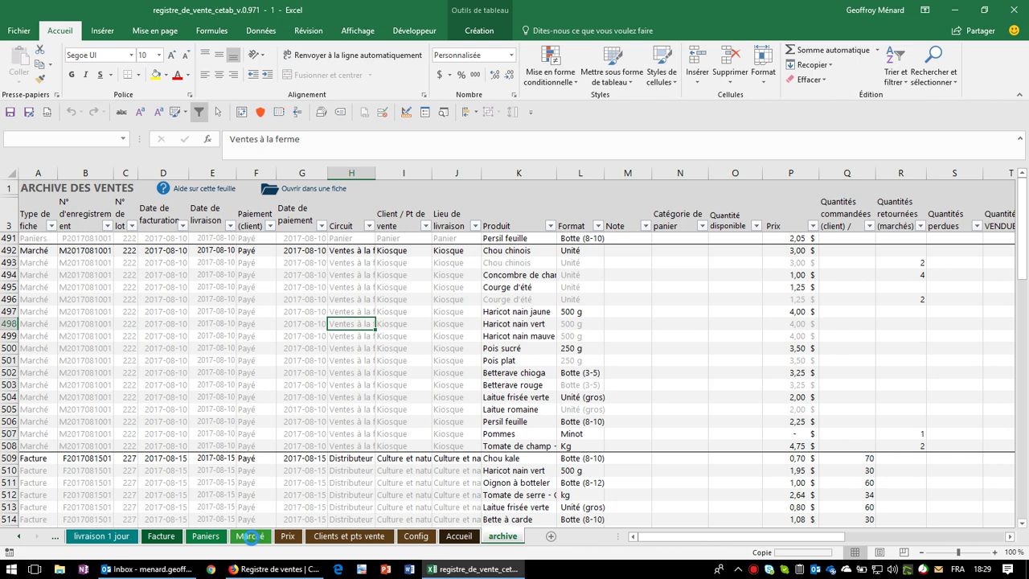
{"action": "left_click", "coordinate": [251, 536]}
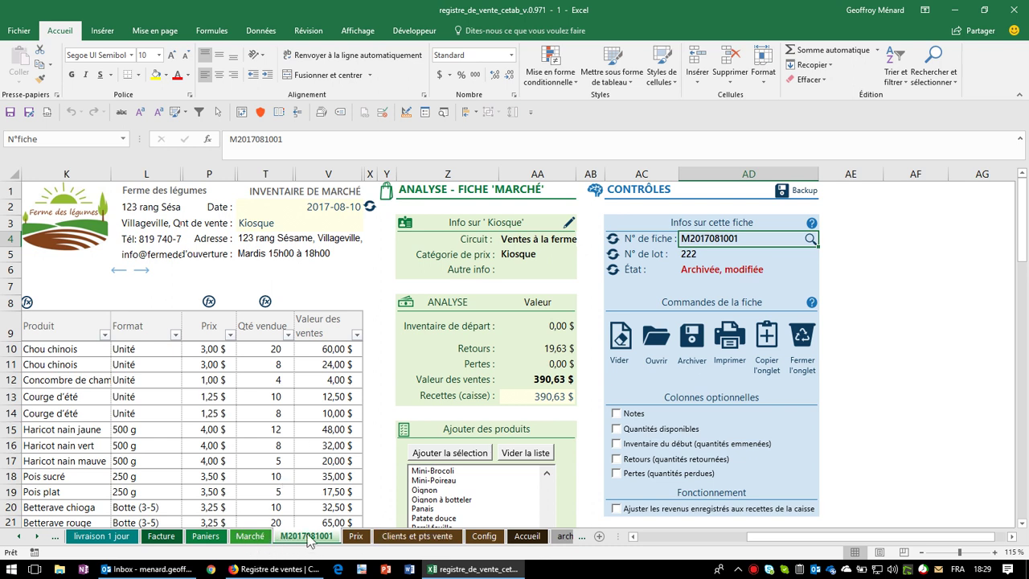
Step: Review the product list and 'Archivée, modifiée' status, then enable adjusting revenues to cash receipts
{"action": "left_click_drag", "start_coordinate": [308, 541], "coordinate": [282, 543]}
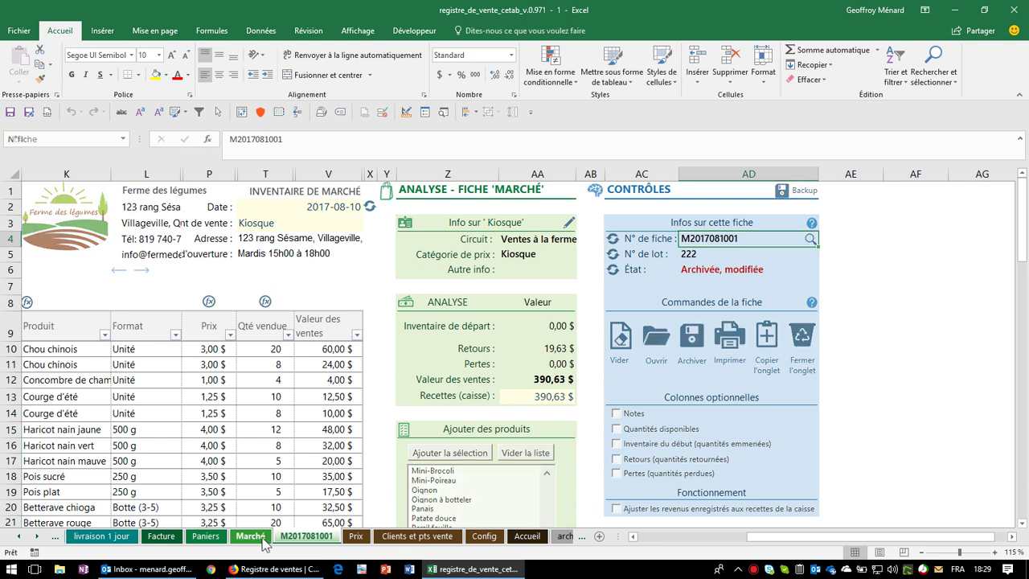
{"action": "left_click", "coordinate": [208, 427]}
{"action": "key", "text": "Left"}
{"action": "key", "text": "Left"}
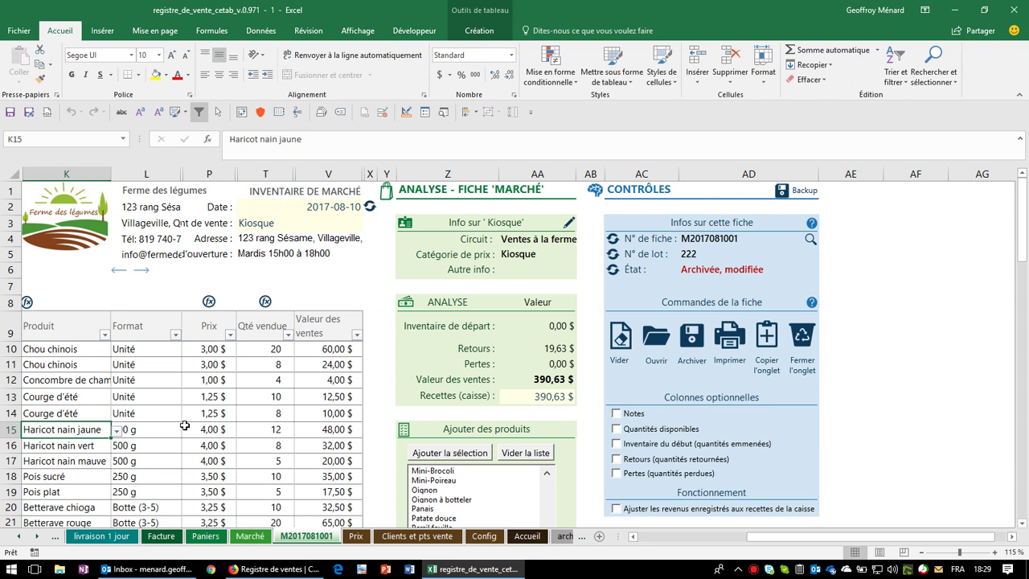
{"action": "key", "text": "Down"}
{"action": "key", "text": "Down"}
{"action": "key", "text": "Down"}
{"action": "key", "text": "Down"}
{"action": "key", "text": "Down"}
{"action": "key", "text": "Down"}
{"action": "key", "text": "Down"}
{"action": "key", "text": "Down"}
{"action": "key", "text": "Down"}
{"action": "key", "text": "Down"}
{"action": "key", "text": "Down"}
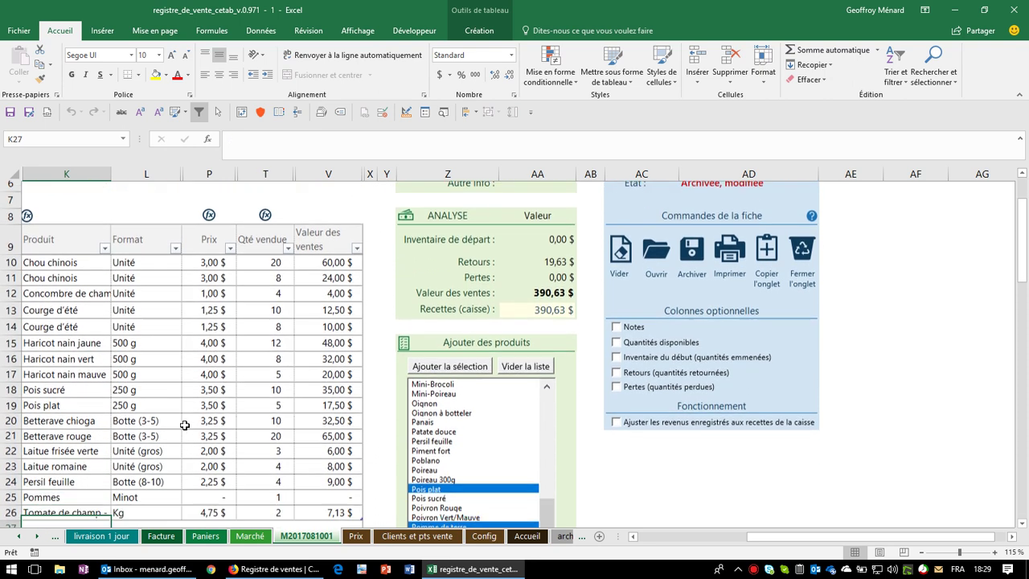
{"action": "key", "text": "Up"}
{"action": "key", "text": "Up"}
{"action": "key", "text": "Up"}
{"action": "key", "text": "Up"}
{"action": "key", "text": "Up"}
{"action": "key", "text": "Up"}
{"action": "key", "text": "Up"}
{"action": "key", "text": "Up"}
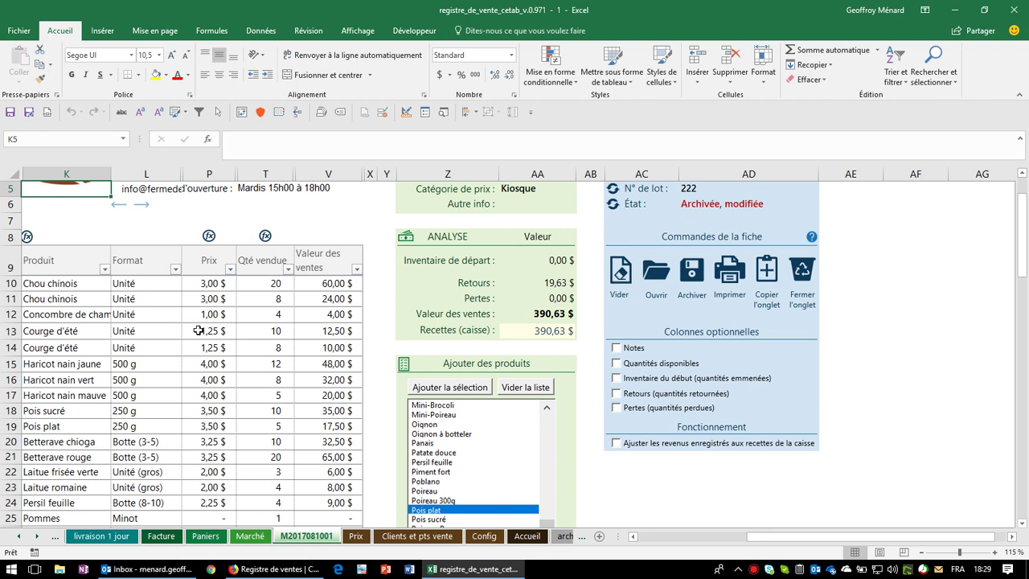
{"action": "scroll", "coordinate": [198, 330], "scroll_direction": "up", "scroll_amount": 2}
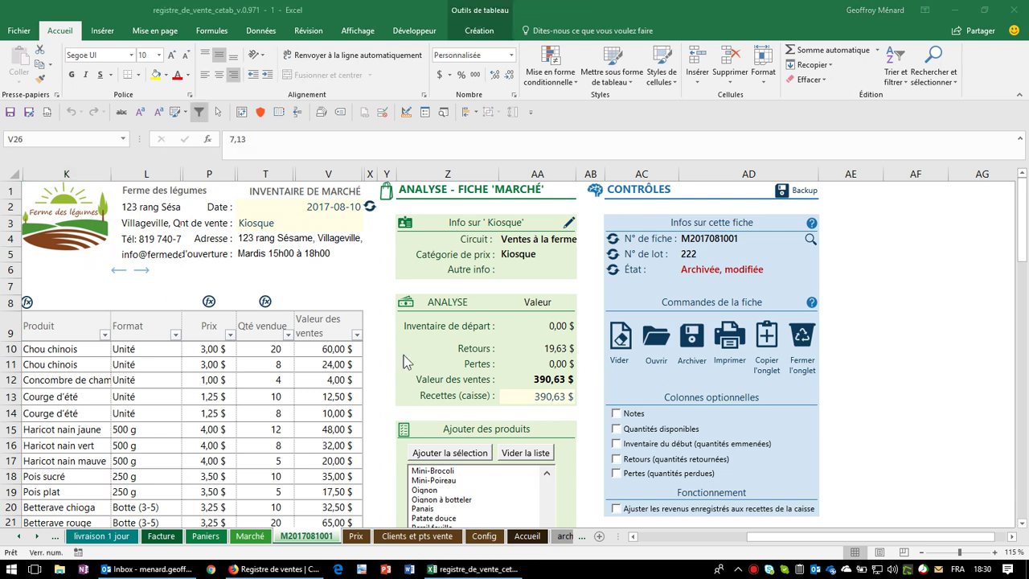
{"action": "left_click", "coordinate": [731, 272]}
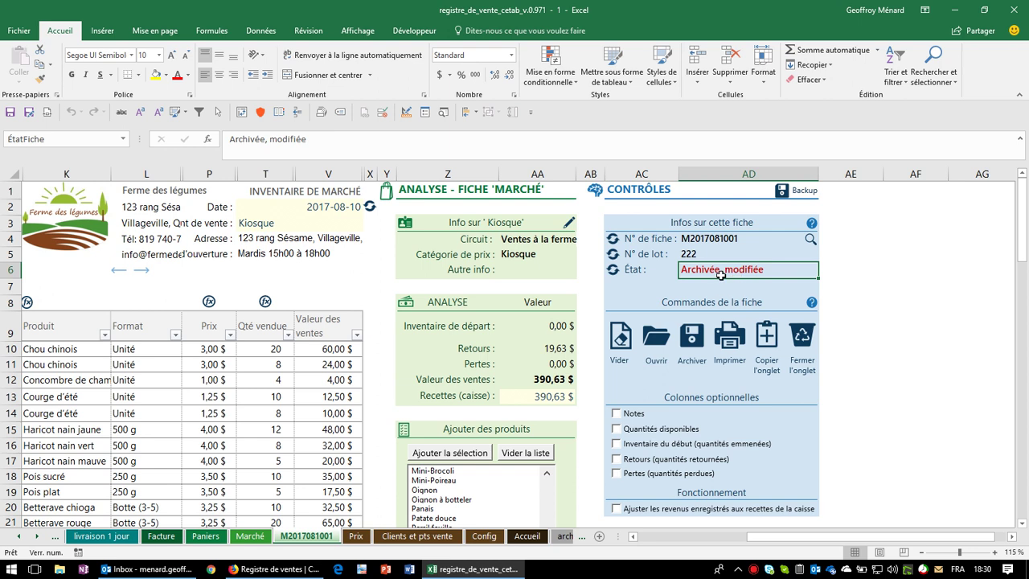
{"action": "scroll", "coordinate": [716, 282], "scroll_direction": "down", "scroll_amount": 4}
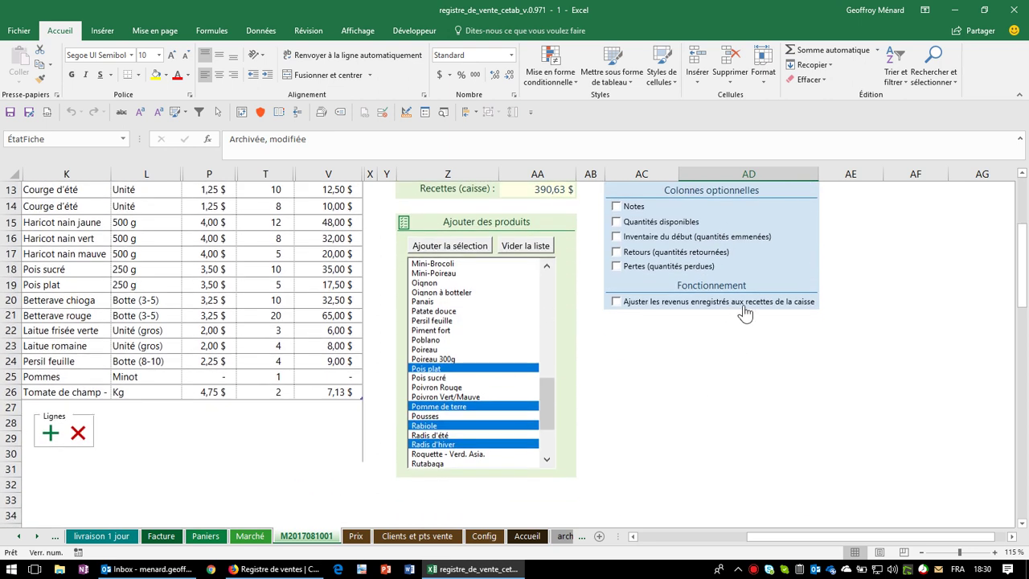
{"action": "left_click", "coordinate": [653, 304]}
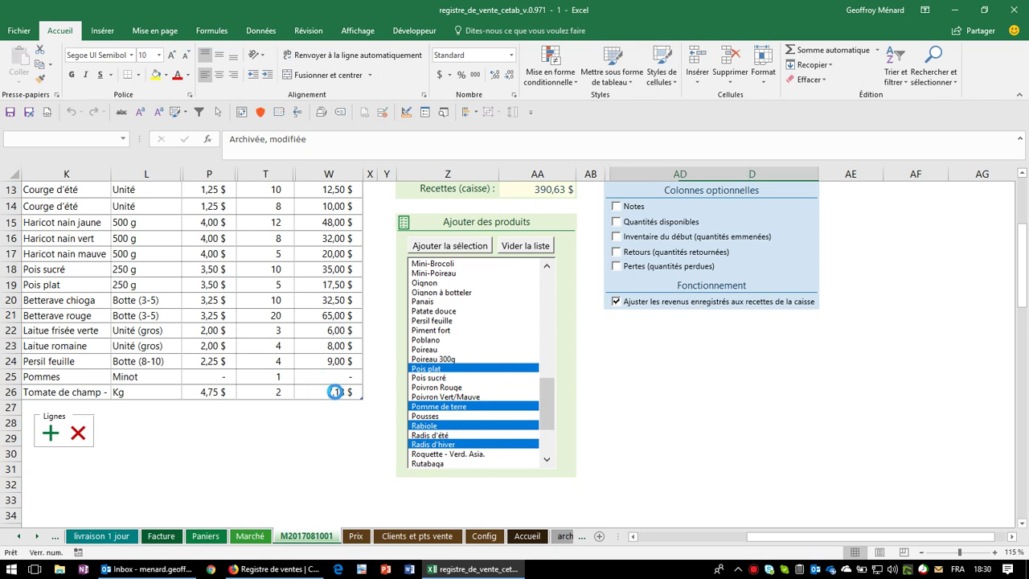
Step: Show an extra decimal on the tomato's adjusted revenue in W26, revert to two decimals, and scroll up
{"action": "left_click", "coordinate": [623, 303]}
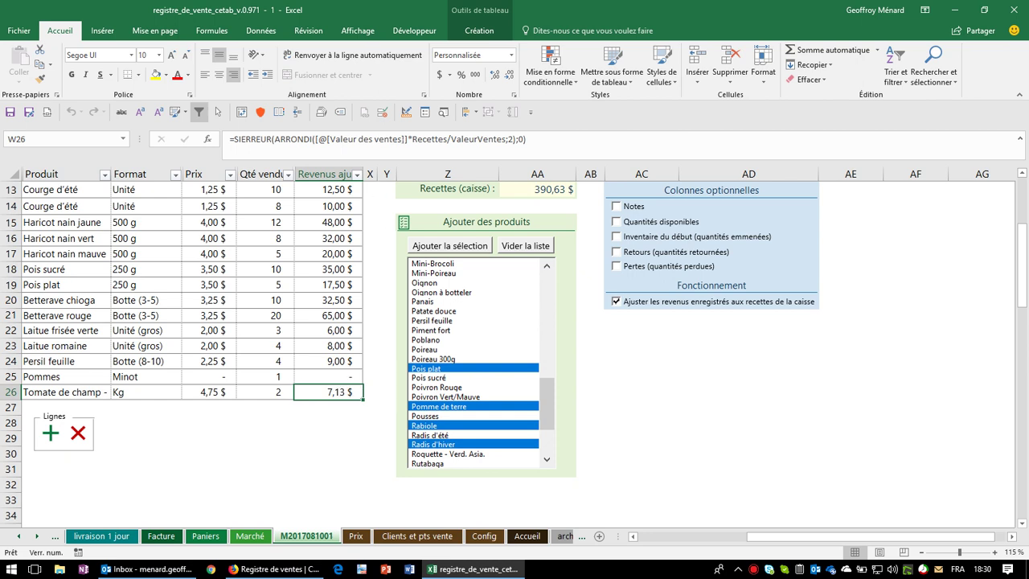
{"action": "left_click", "coordinate": [497, 76]}
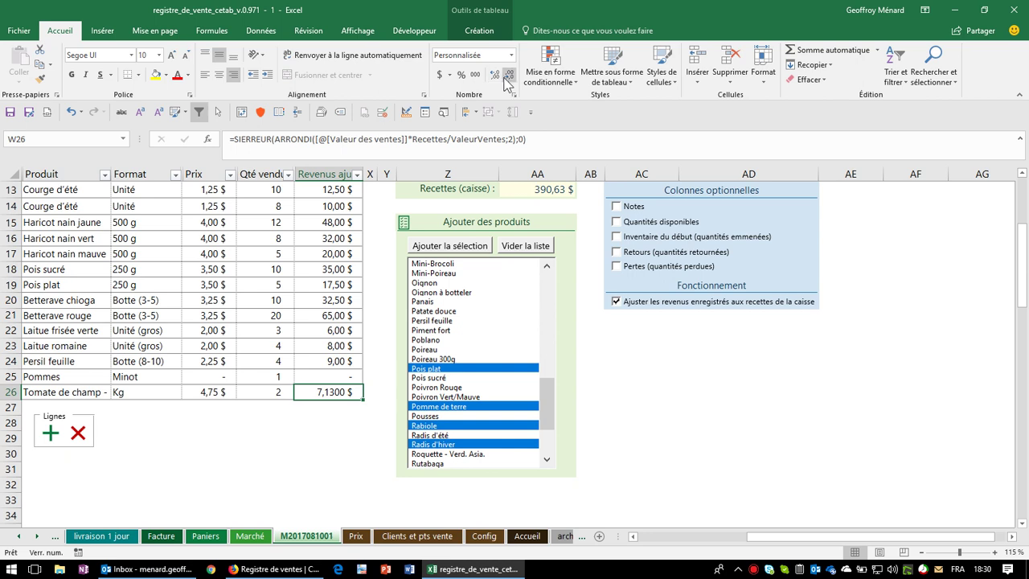
{"action": "double_click", "coordinate": [509, 76]}
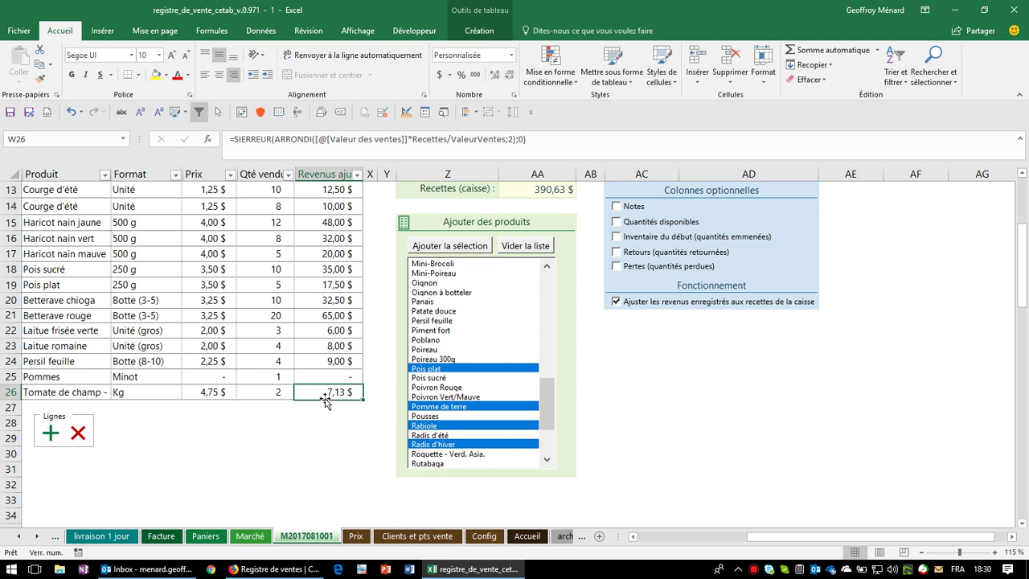
{"action": "scroll", "coordinate": [325, 402], "scroll_direction": "up", "scroll_amount": 1}
{"action": "scroll", "coordinate": [325, 402], "scroll_direction": "up", "scroll_amount": 1}
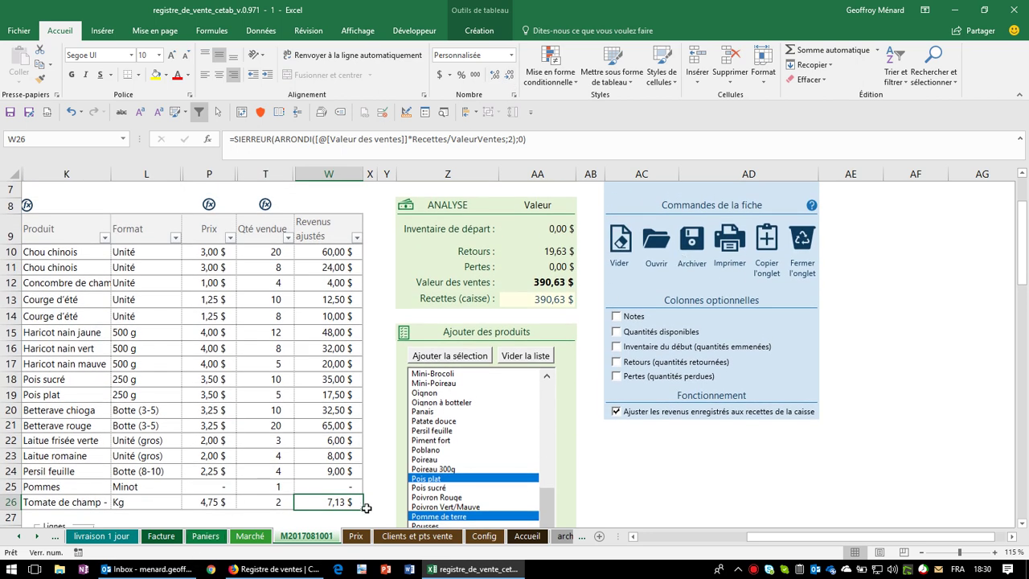
{"action": "scroll", "coordinate": [366, 507], "scroll_direction": "up", "scroll_amount": 2}
{"action": "left_click", "coordinate": [784, 337]}
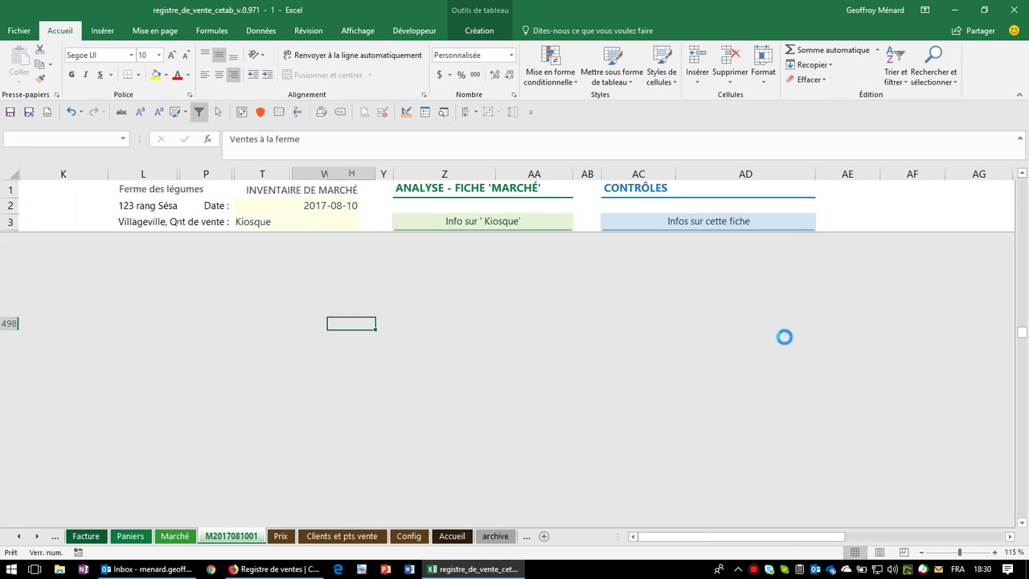
{"action": "left_click", "coordinate": [527, 445]}
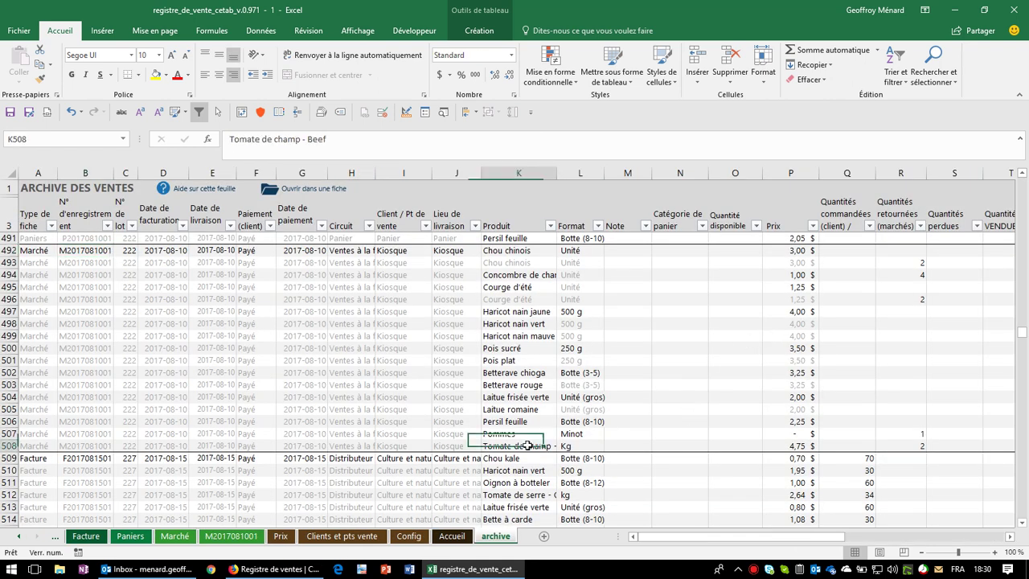
{"action": "left_click", "coordinate": [799, 446]}
{"action": "left_click", "coordinate": [921, 446]}
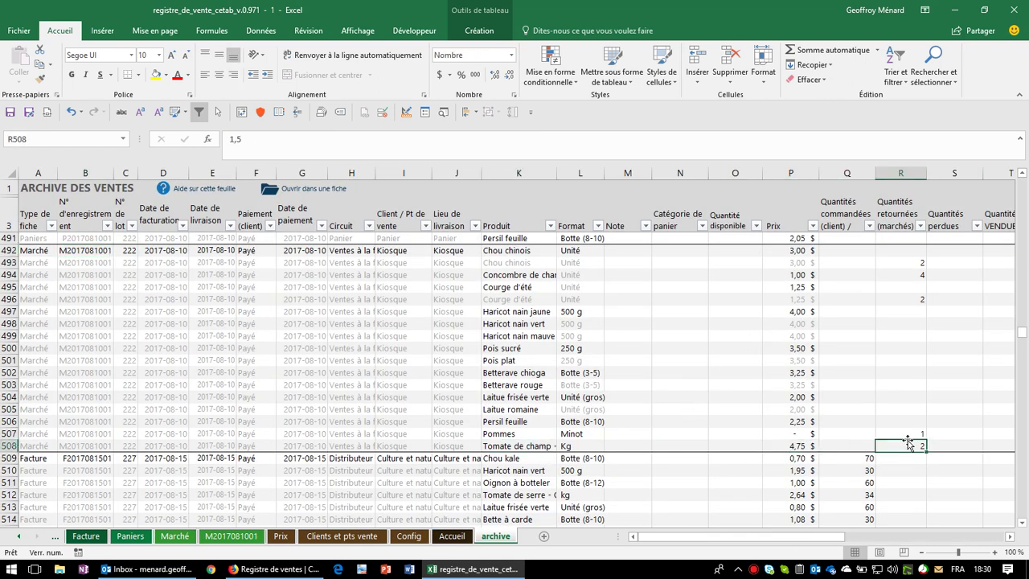
{"action": "key", "text": "Right"}
{"action": "key", "text": "Right"}
{"action": "key", "text": "Right"}
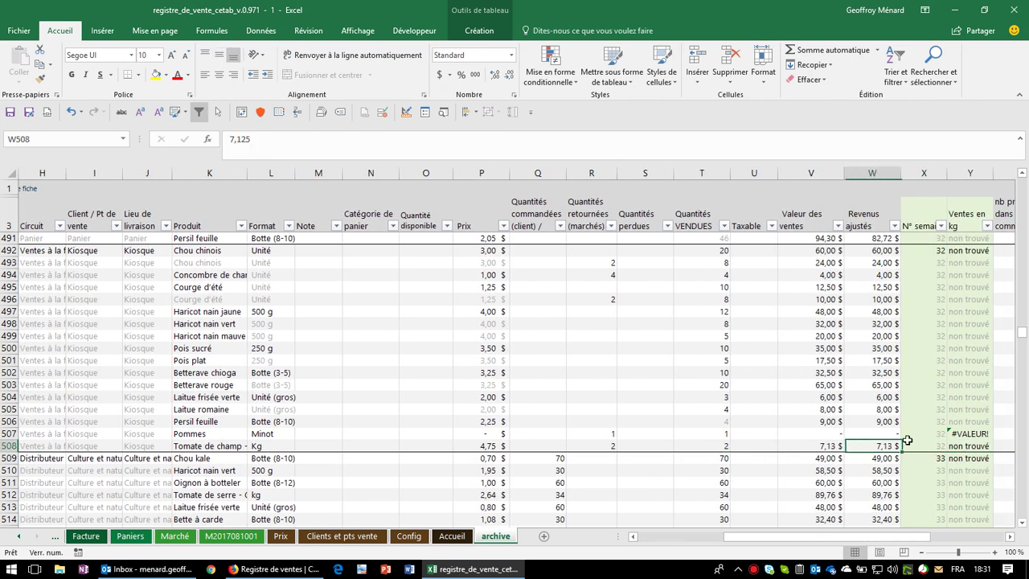
{"action": "left_click", "coordinate": [248, 139]}
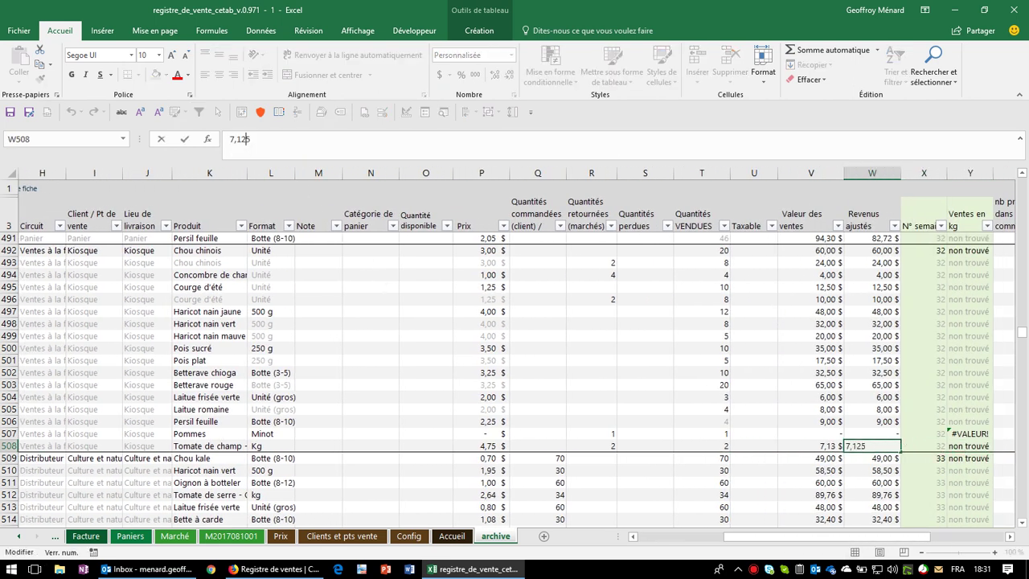
{"action": "left_click_drag", "start_coordinate": [426, 161], "coordinate": [425, 148]}
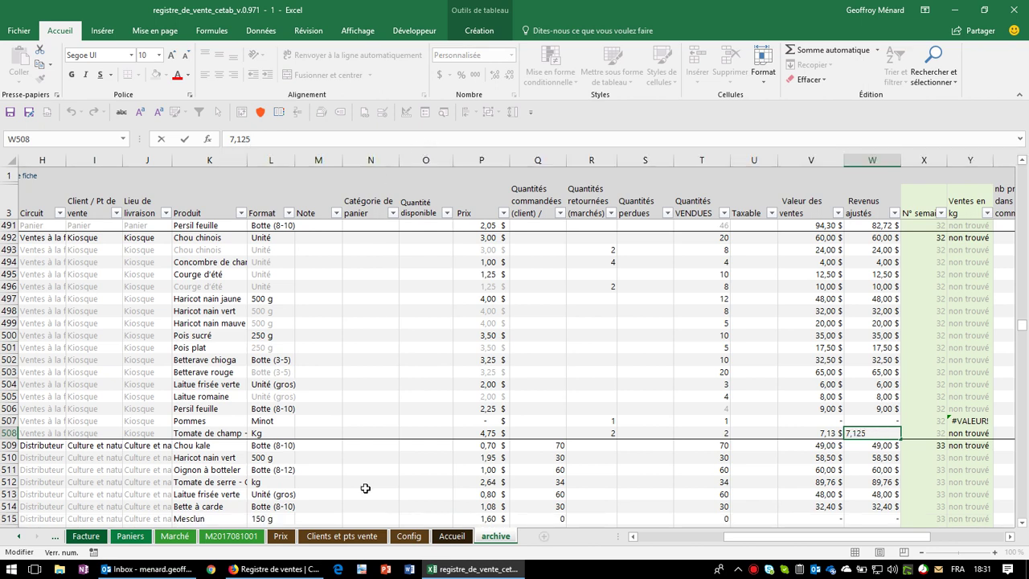
{"action": "left_click", "coordinate": [221, 537]}
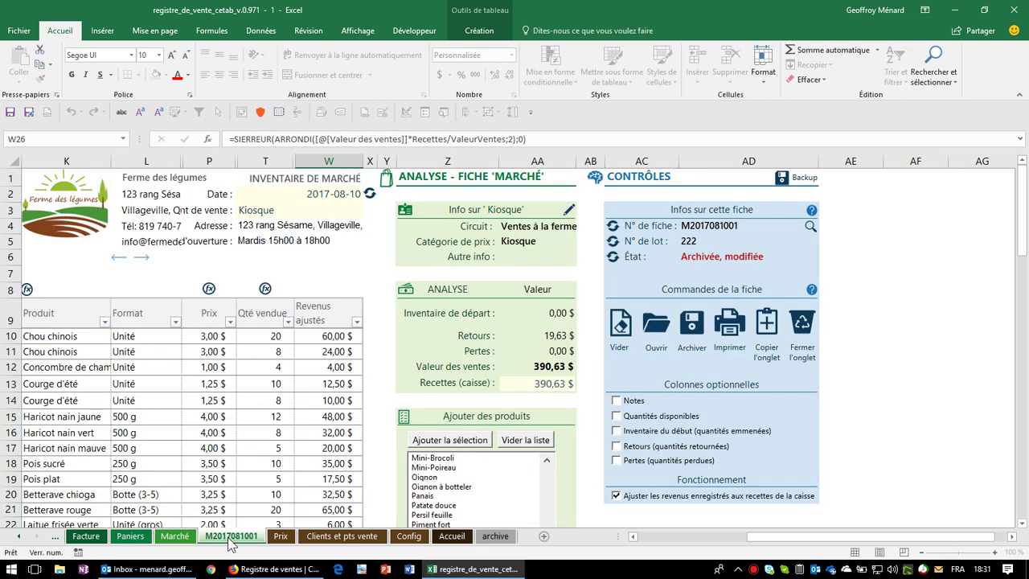
{"action": "left_click", "coordinate": [758, 255]}
{"action": "left_click", "coordinate": [694, 240]}
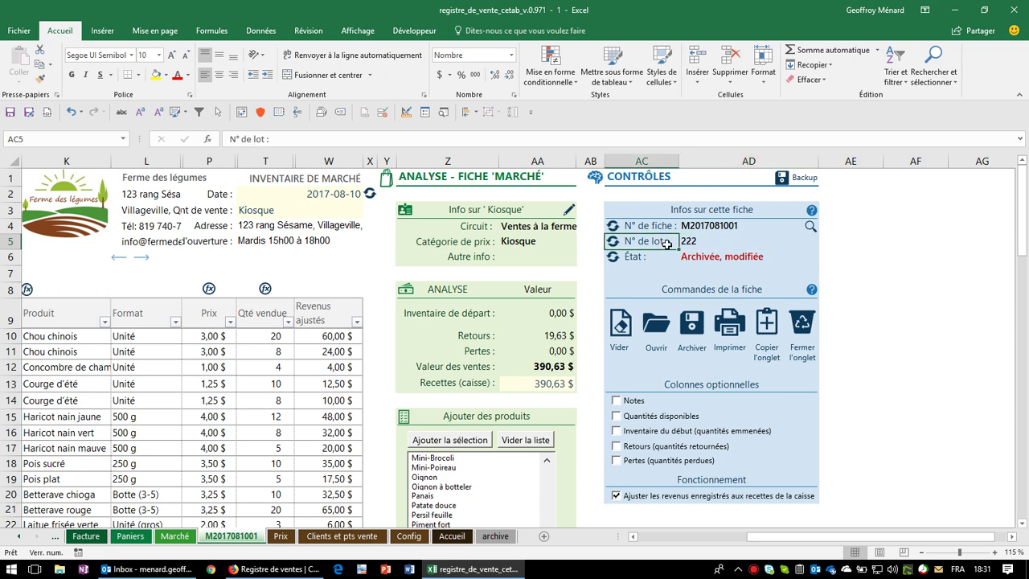
{"action": "left_click", "coordinate": [613, 241]}
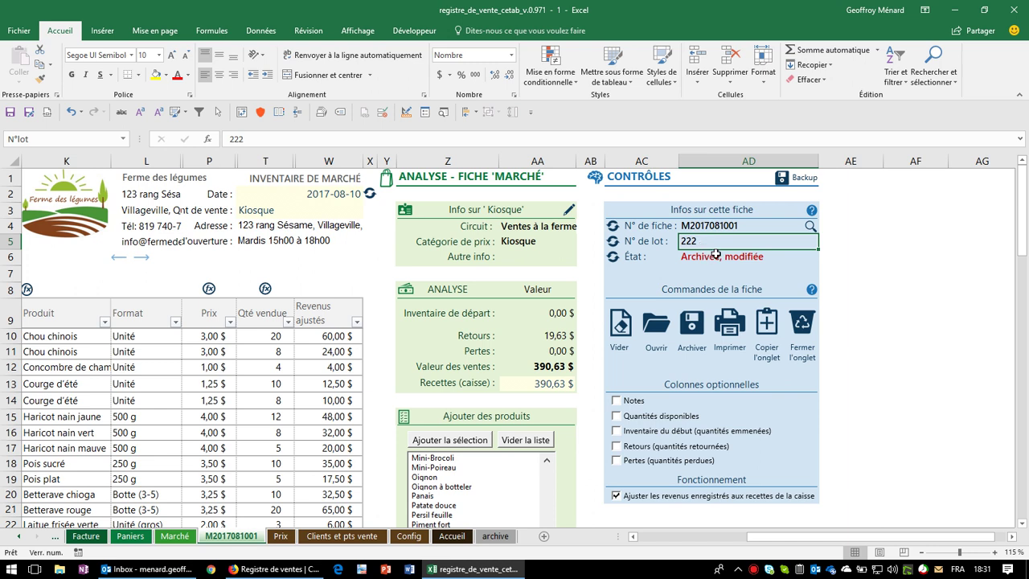
{"action": "scroll", "coordinate": [477, 427], "scroll_direction": "down", "scroll_amount": 1}
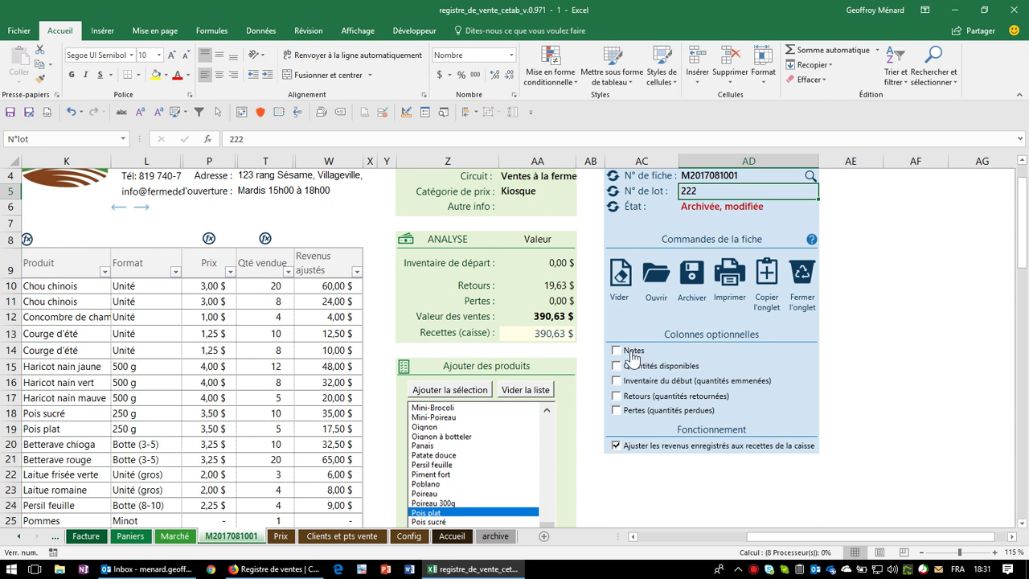
Step: Add the Notes and Quantités disponibles columns to the product table
{"action": "left_click", "coordinate": [617, 351]}
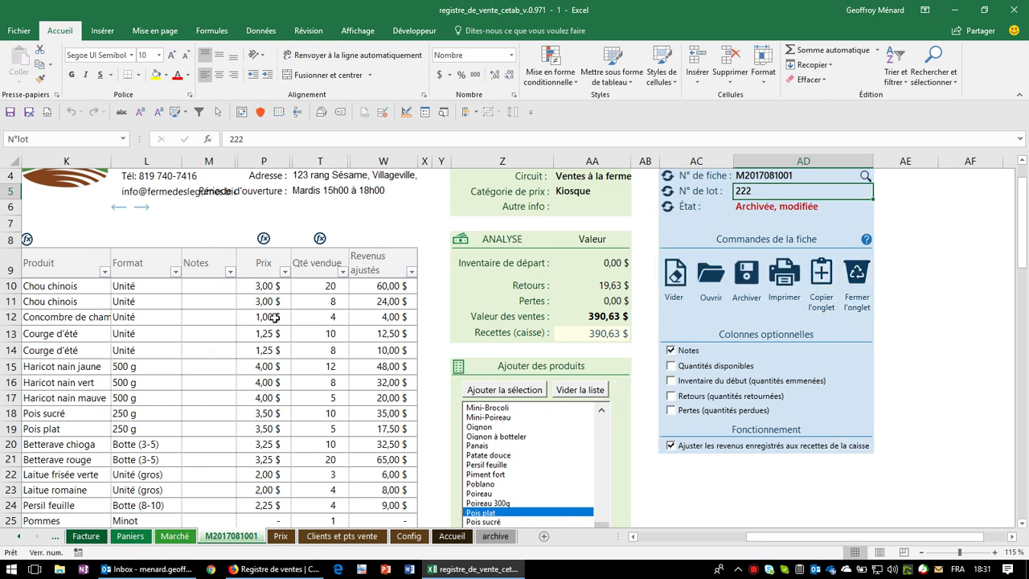
{"action": "left_click", "coordinate": [722, 366]}
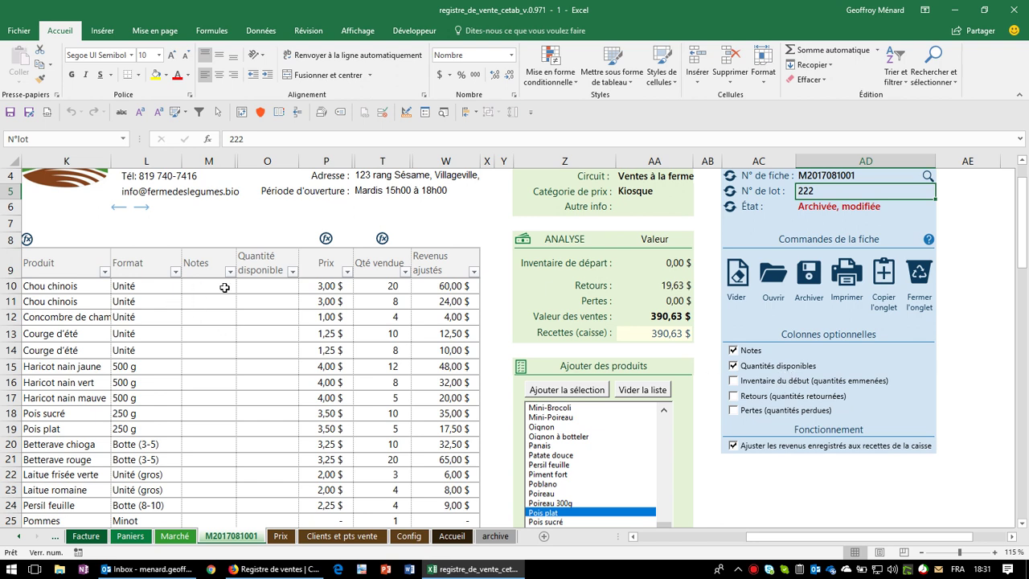
{"action": "left_click_drag", "start_coordinate": [257, 287], "coordinate": [272, 520]}
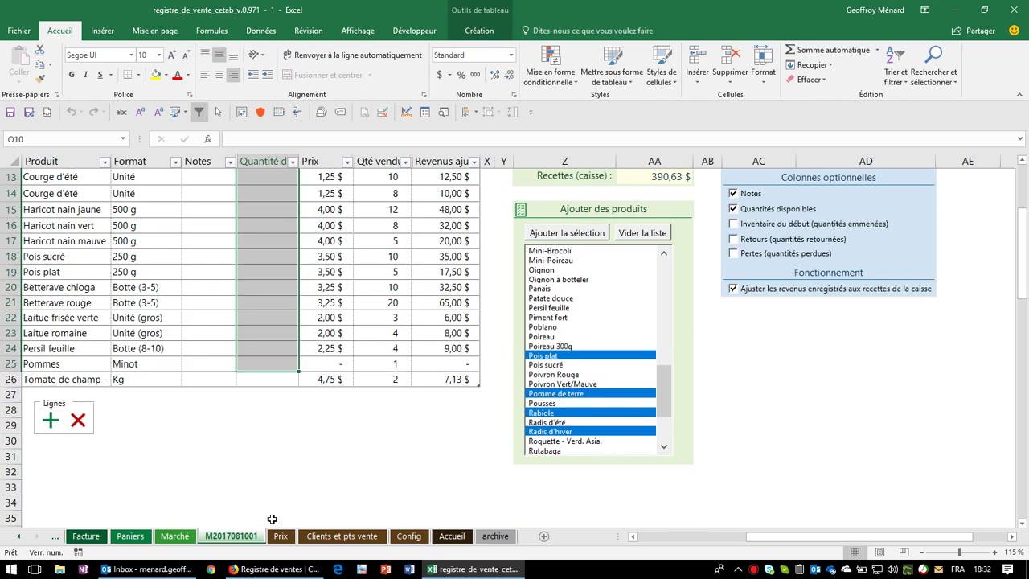
{"action": "left_click", "coordinate": [276, 380]}
{"action": "scroll", "coordinate": [280, 374], "scroll_direction": "up", "scroll_amount": 4}
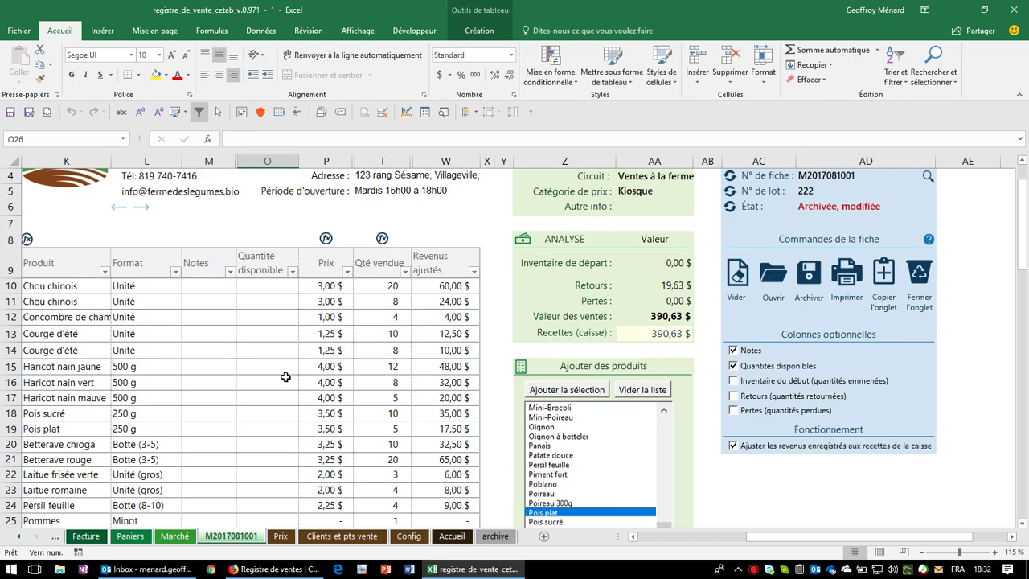
{"action": "scroll", "coordinate": [279, 326], "scroll_direction": "down", "scroll_amount": 2}
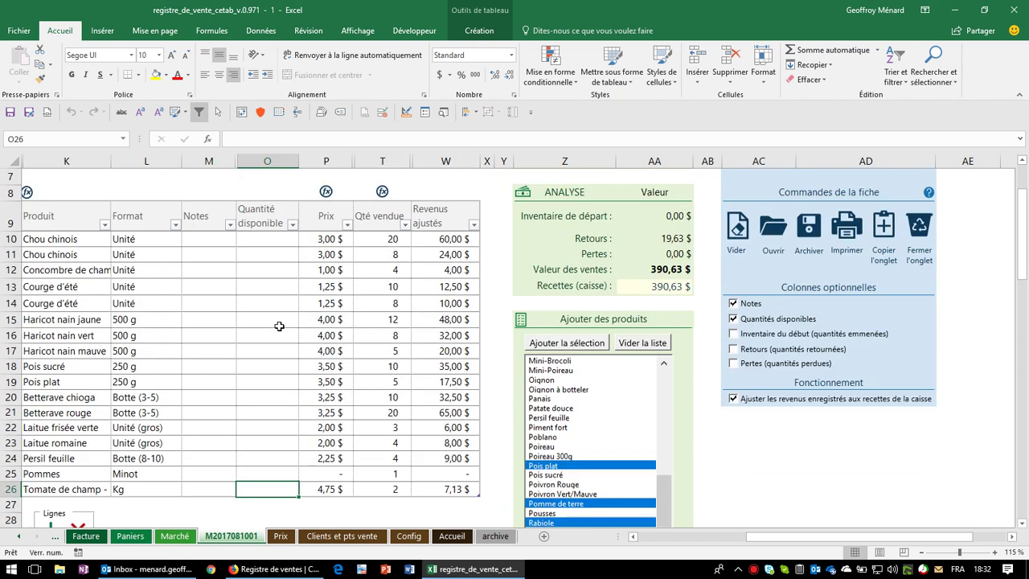
{"action": "left_click", "coordinate": [273, 240]}
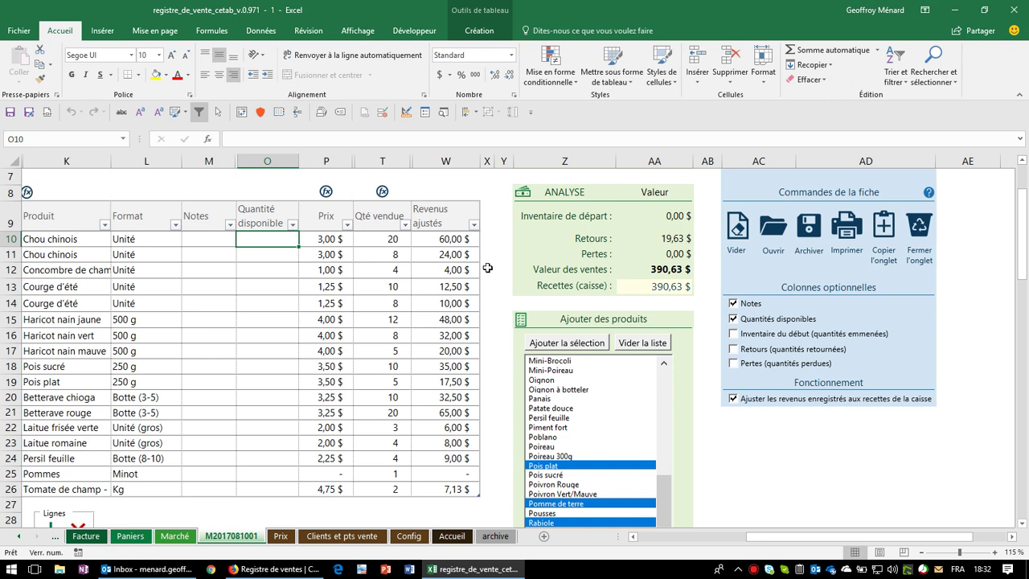
Step: Add the Inventaire du début, Retours and Pertes columns (Qté emmenée, retournée, perdue)
{"action": "left_click", "coordinate": [802, 335]}
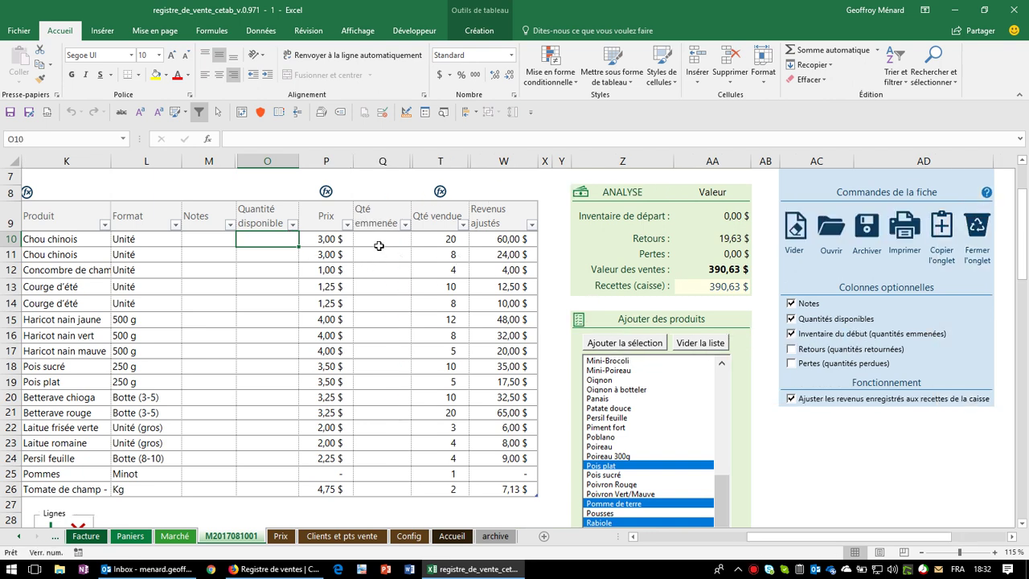
{"action": "left_click_drag", "start_coordinate": [379, 245], "coordinate": [382, 488]}
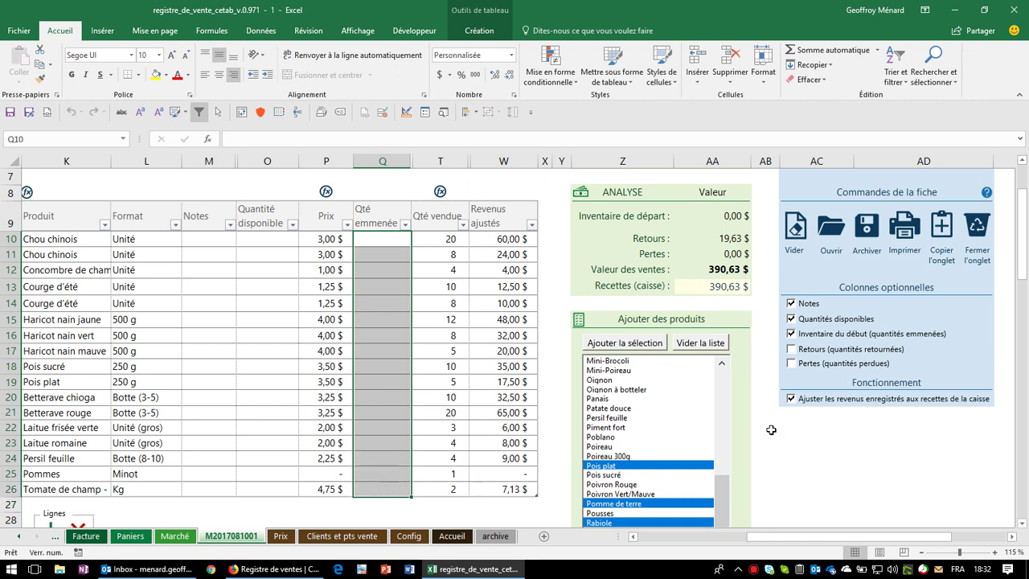
{"action": "left_click", "coordinate": [848, 352]}
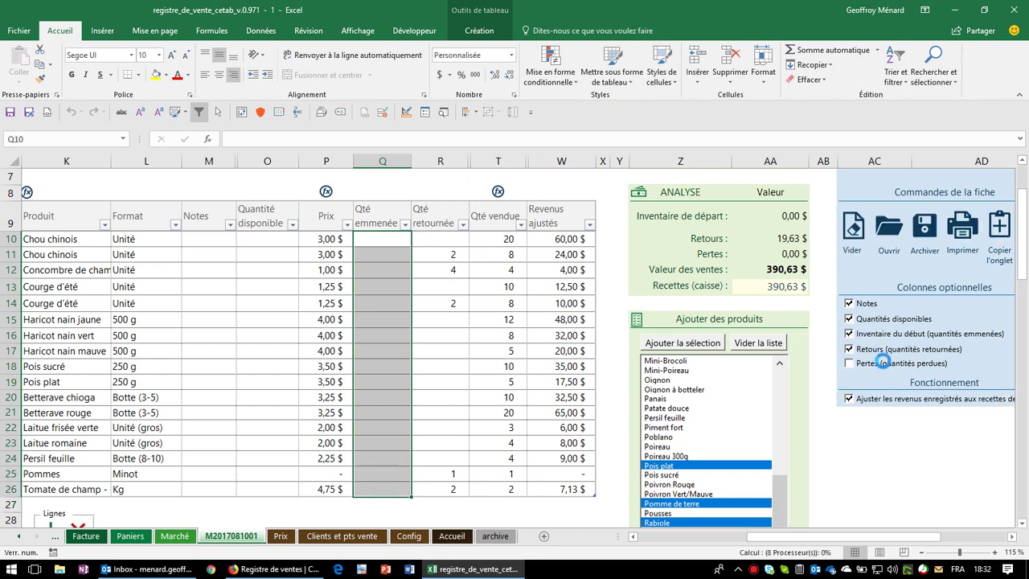
{"action": "left_click", "coordinate": [882, 363]}
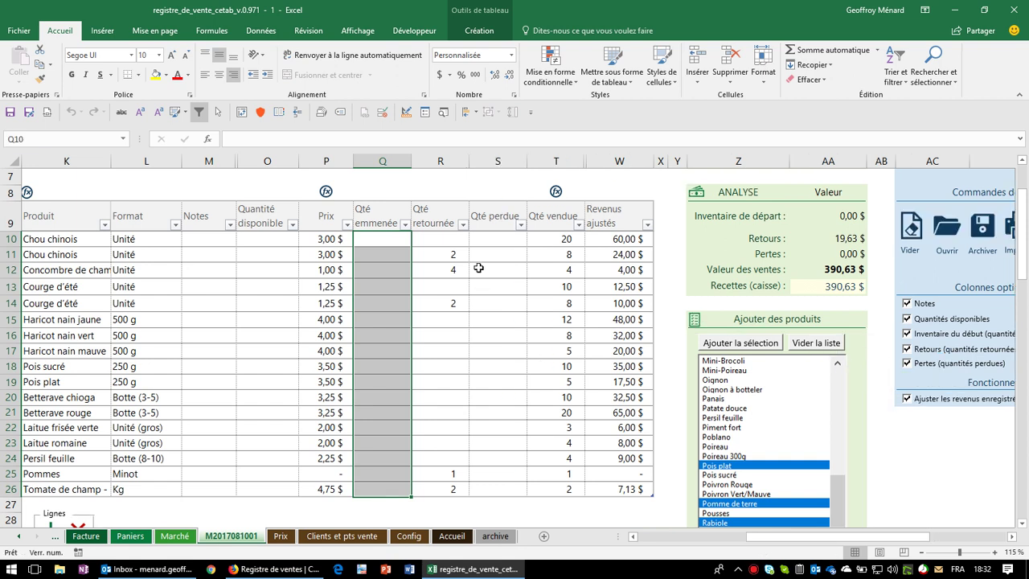
{"action": "left_click_drag", "start_coordinate": [627, 239], "coordinate": [627, 350]}
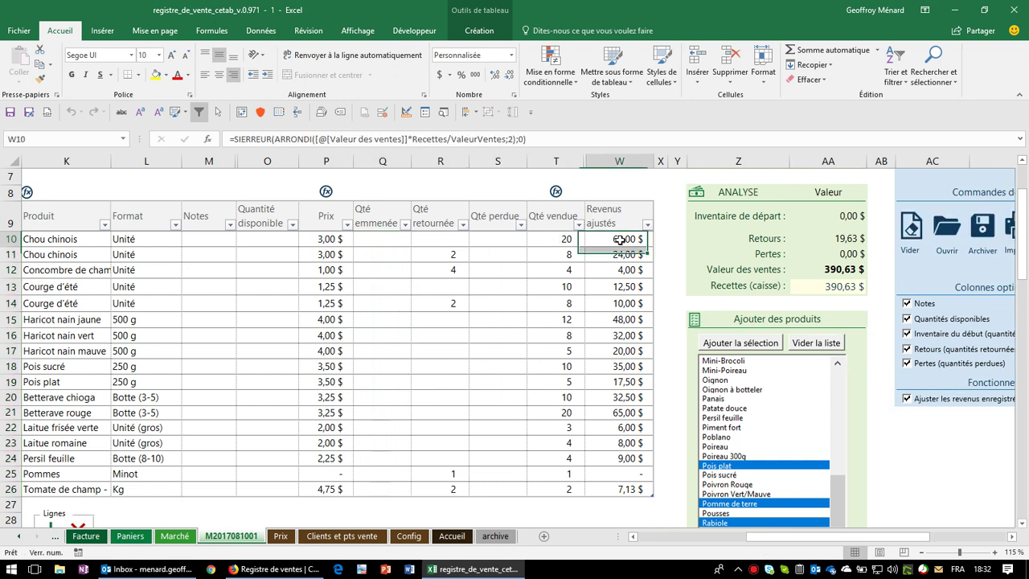
{"action": "left_click", "coordinate": [581, 234]}
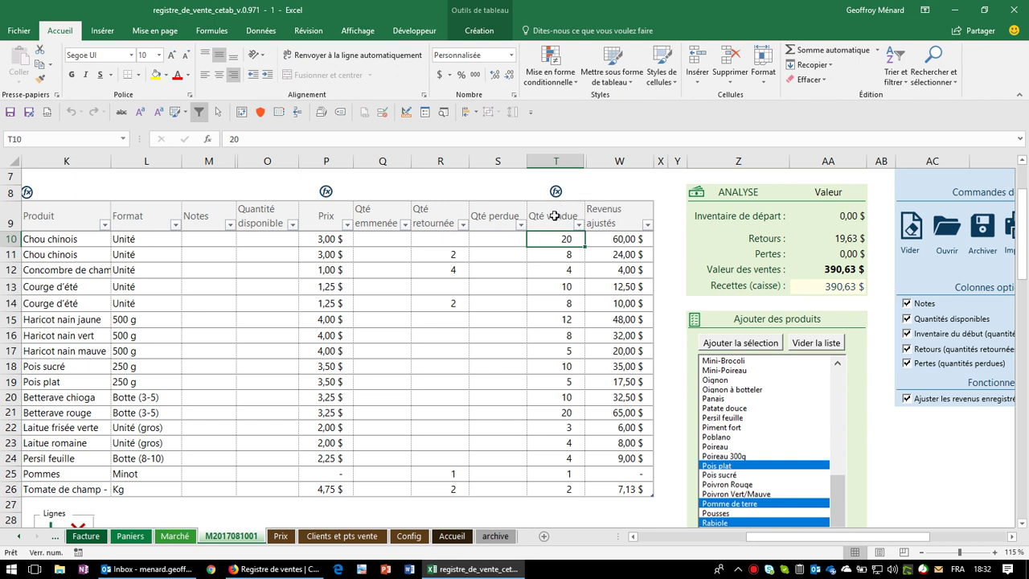
{"action": "left_click", "coordinate": [529, 216]}
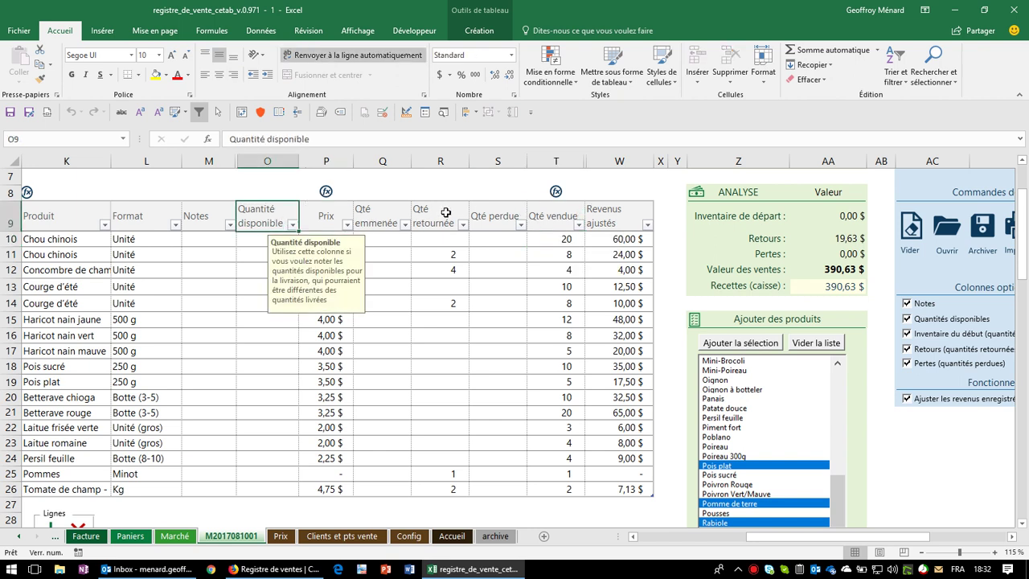
{"action": "left_click", "coordinate": [371, 220]}
{"action": "left_click", "coordinate": [434, 206]}
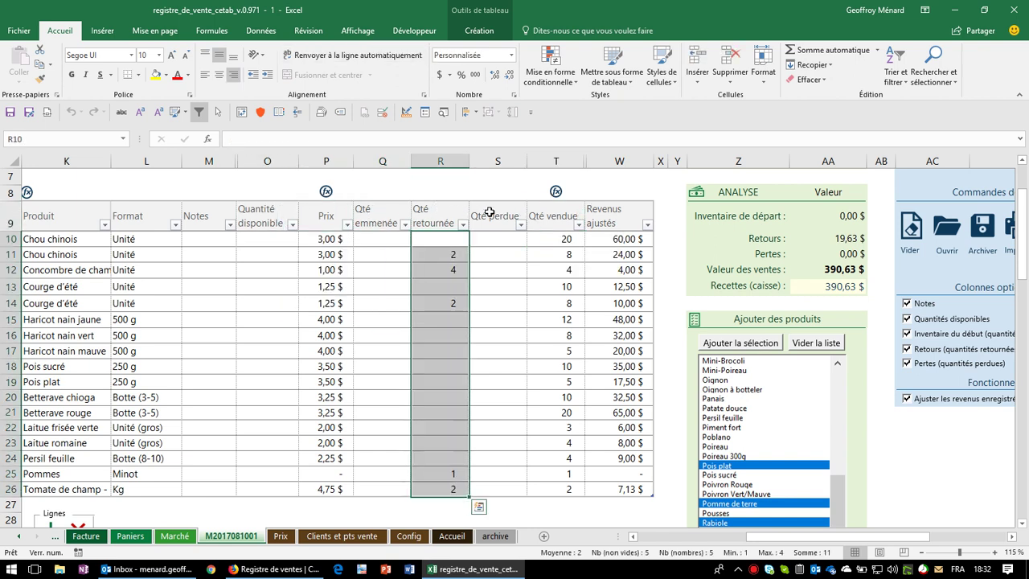
{"action": "left_click", "coordinate": [502, 212]}
{"action": "left_click", "coordinate": [554, 216]}
{"action": "left_click", "coordinate": [555, 205]}
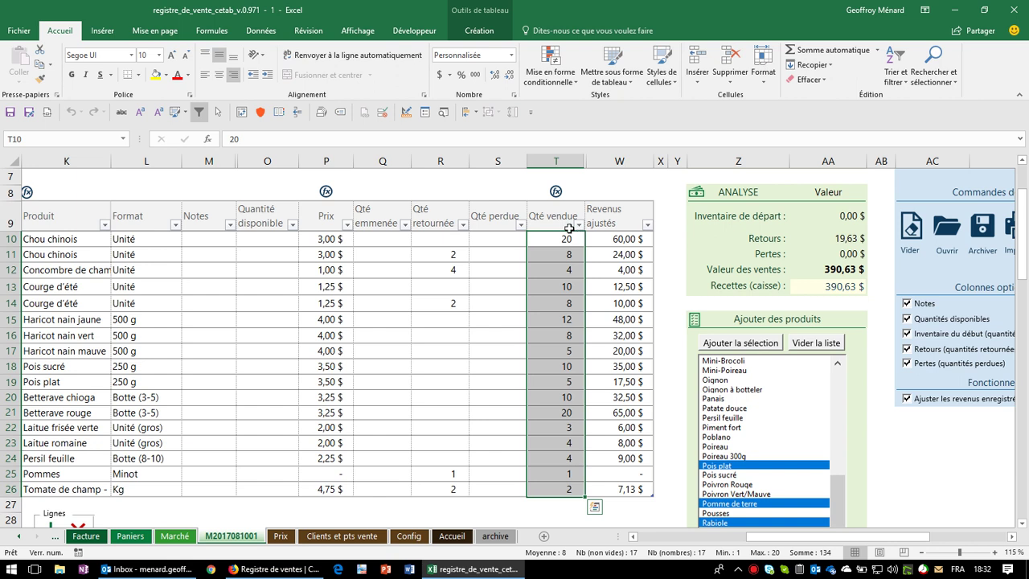
Step: Set the Haricot nain vert price in P16 to 2,00 $, and enter 2,00 $ for Pois sucré
{"action": "left_click", "coordinate": [330, 270]}
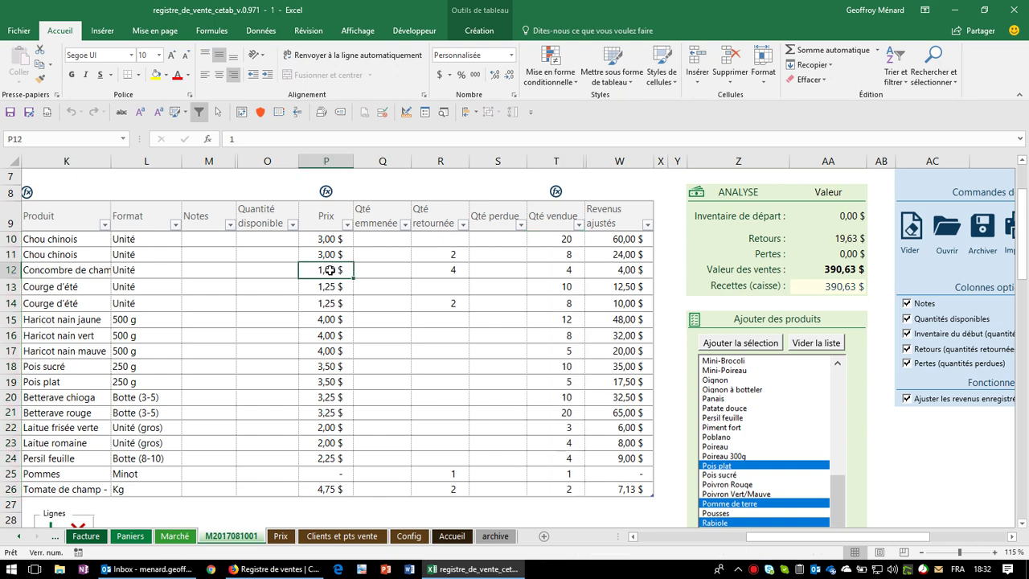
{"action": "key", "text": "Up"}
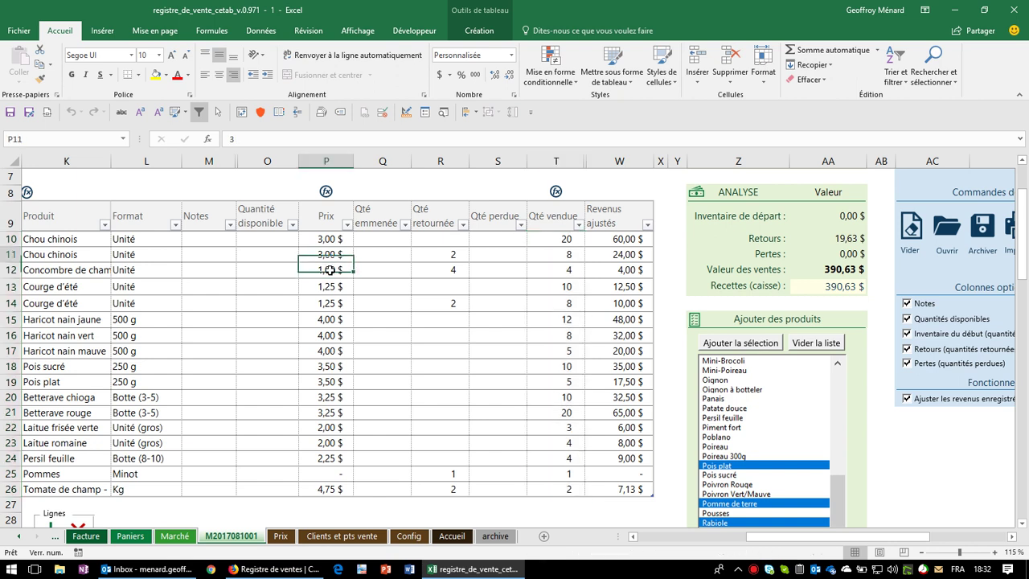
{"action": "key", "text": "Down"}
{"action": "key", "text": "Up"}
{"action": "key", "text": "Down"}
{"action": "key", "text": "Down"}
{"action": "key", "text": "Down"}
{"action": "key", "text": "Down"}
{"action": "key", "text": "Down"}
{"action": "key", "text": "Down"}
{"action": "key", "text": "Down"}
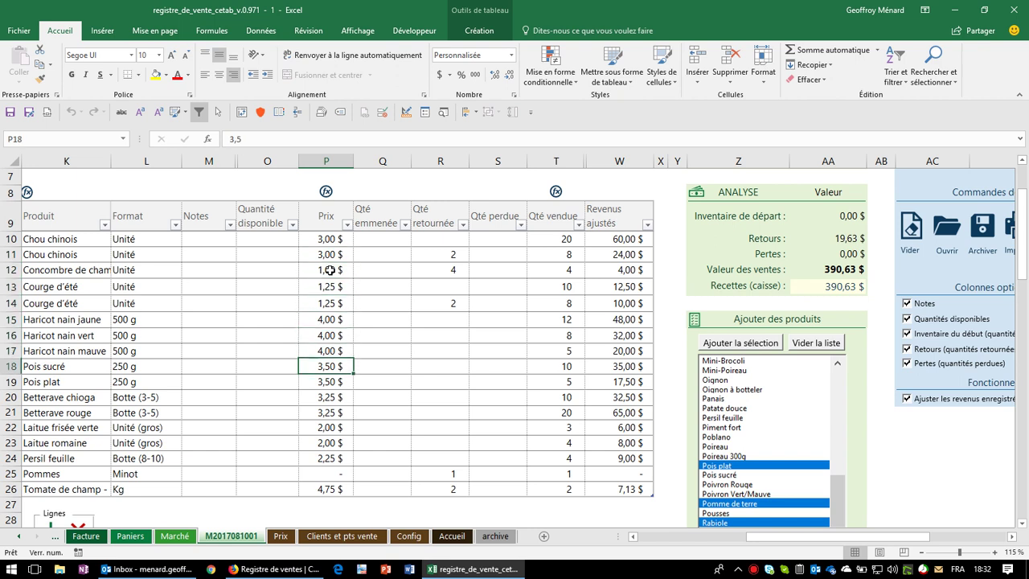
{"action": "key", "text": "Up"}
{"action": "key", "text": "Up"}
{"action": "type", "text": "2"}
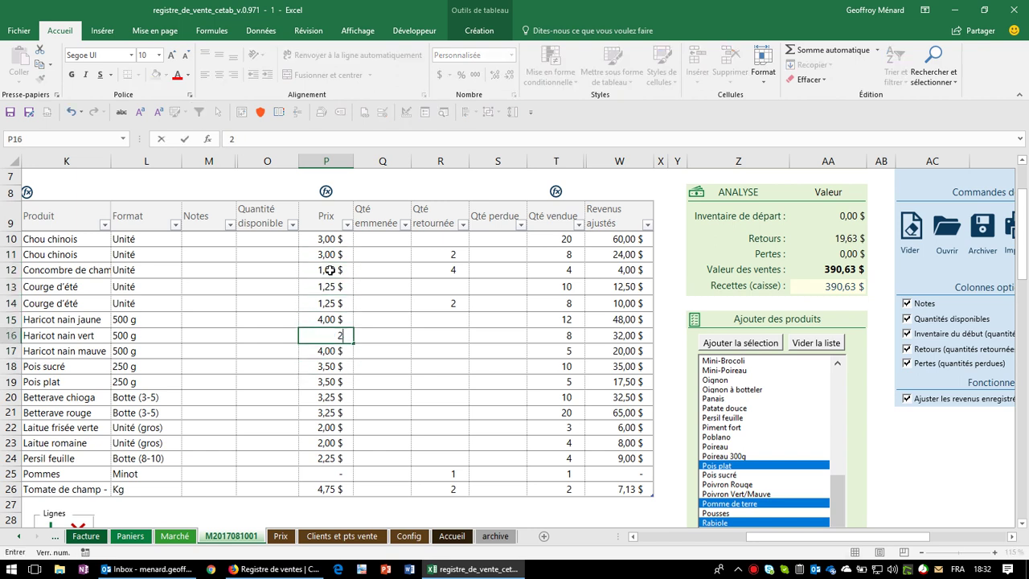
{"action": "key", "text": "Return"}
{"action": "key", "text": "Down"}
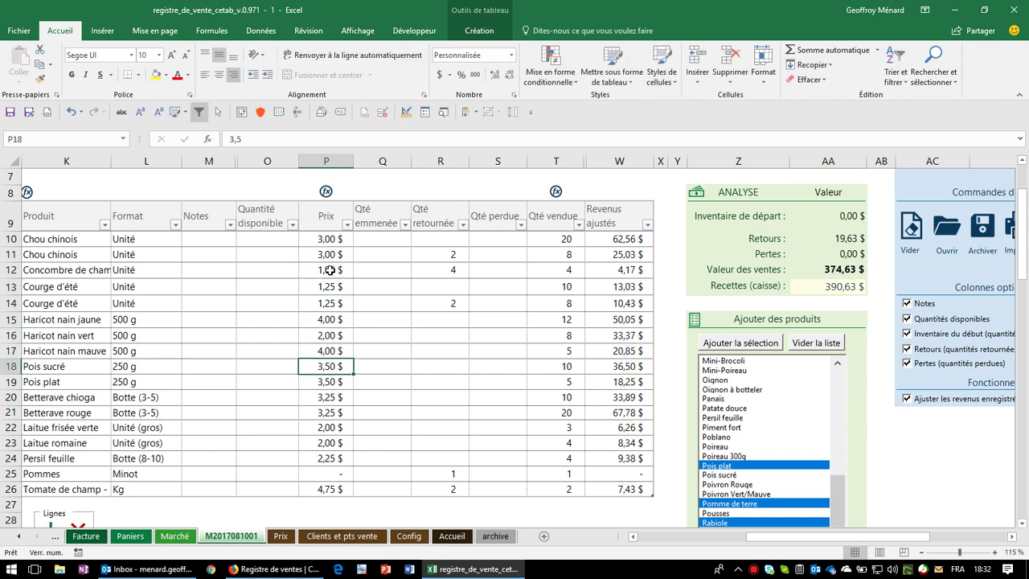
{"action": "key", "text": "Up"}
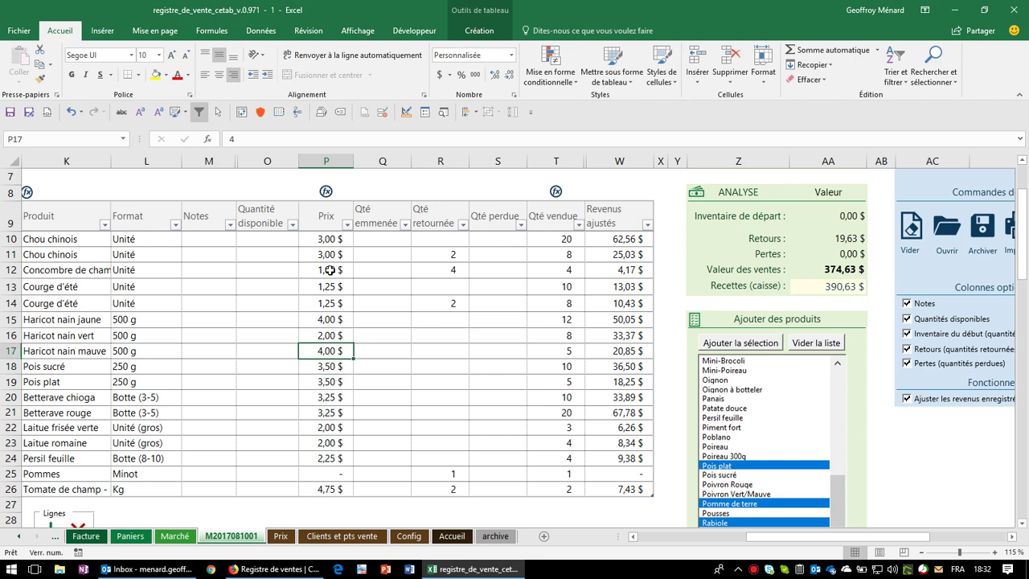
{"action": "key", "text": "Down"}
{"action": "key", "text": "Down"}
{"action": "key", "text": "Up"}
{"action": "type", "text": "2"}
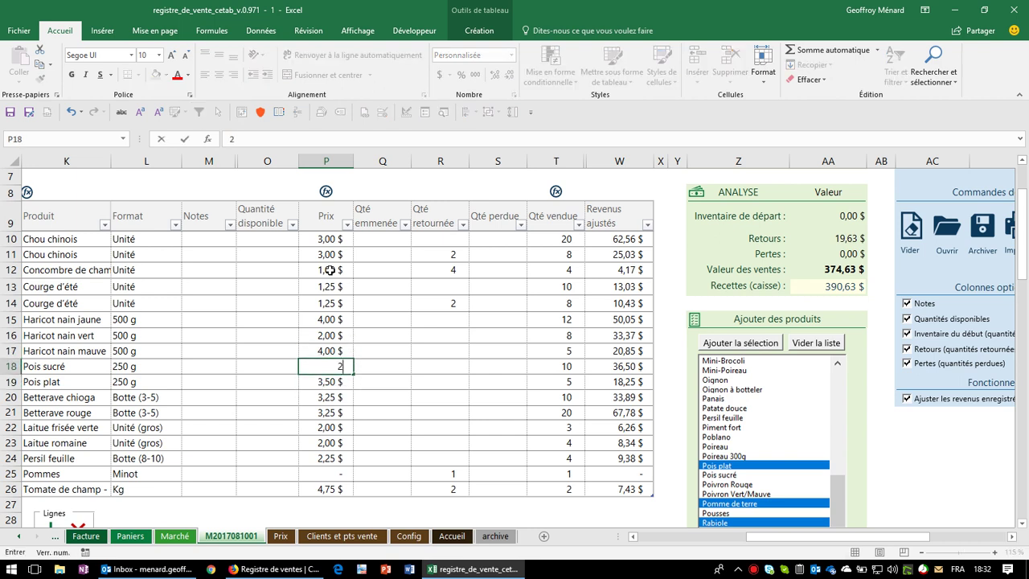
{"action": "key", "text": "Return"}
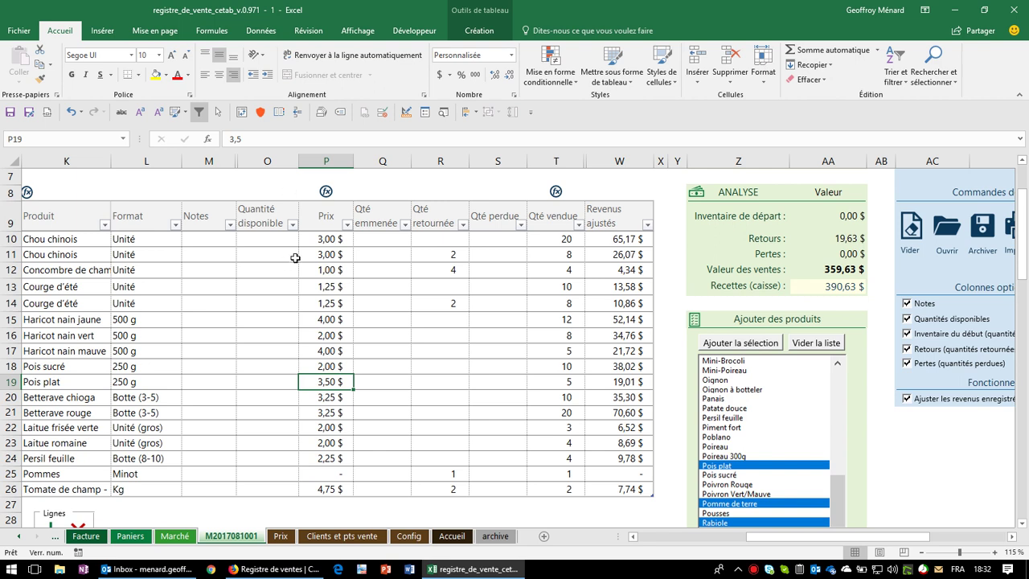
Step: Restore the calculated price formulas in P15, P12 and P18
{"action": "left_click", "coordinate": [334, 313]}
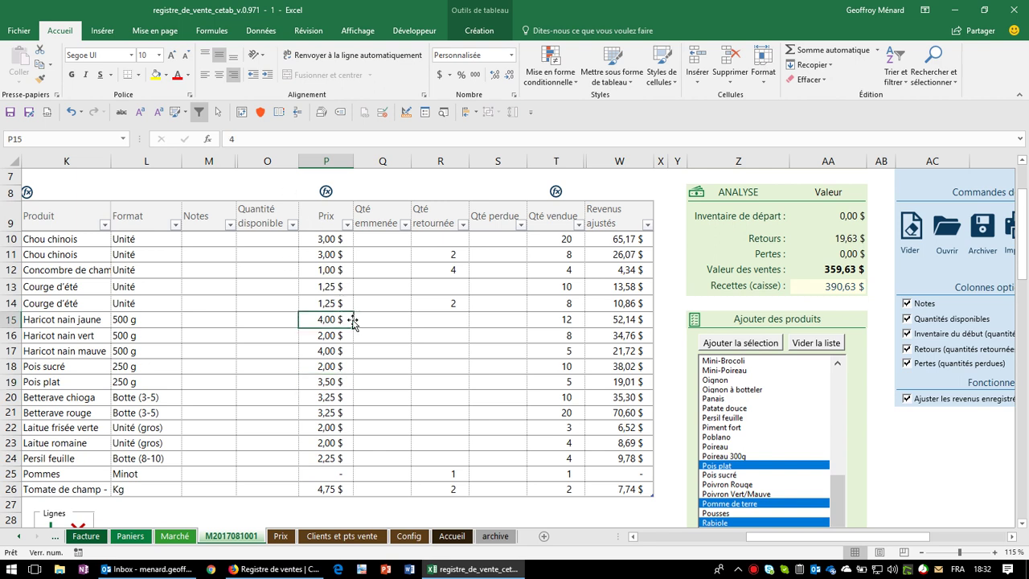
{"action": "left_click", "coordinate": [327, 192]}
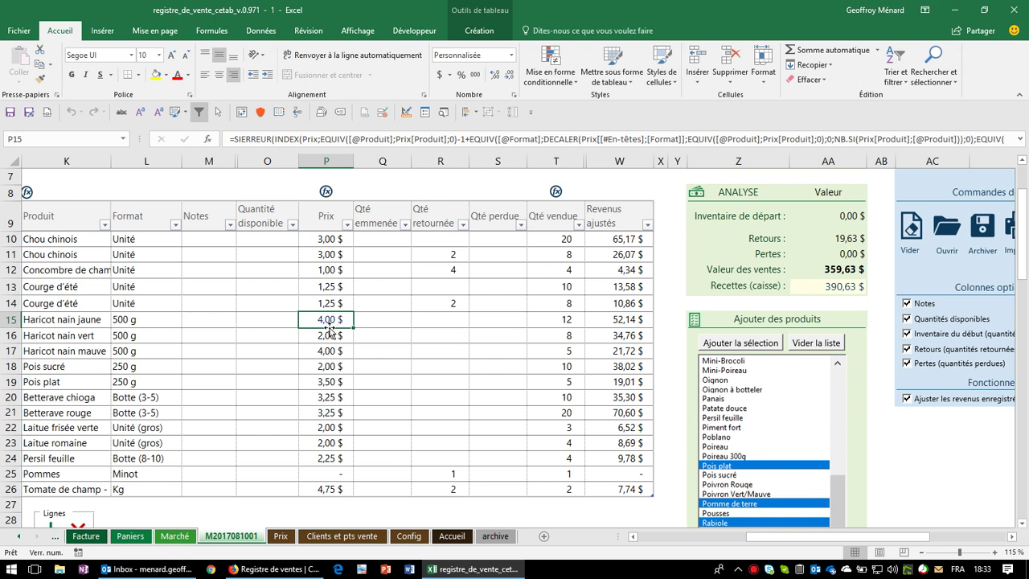
{"action": "left_click", "coordinate": [336, 291]}
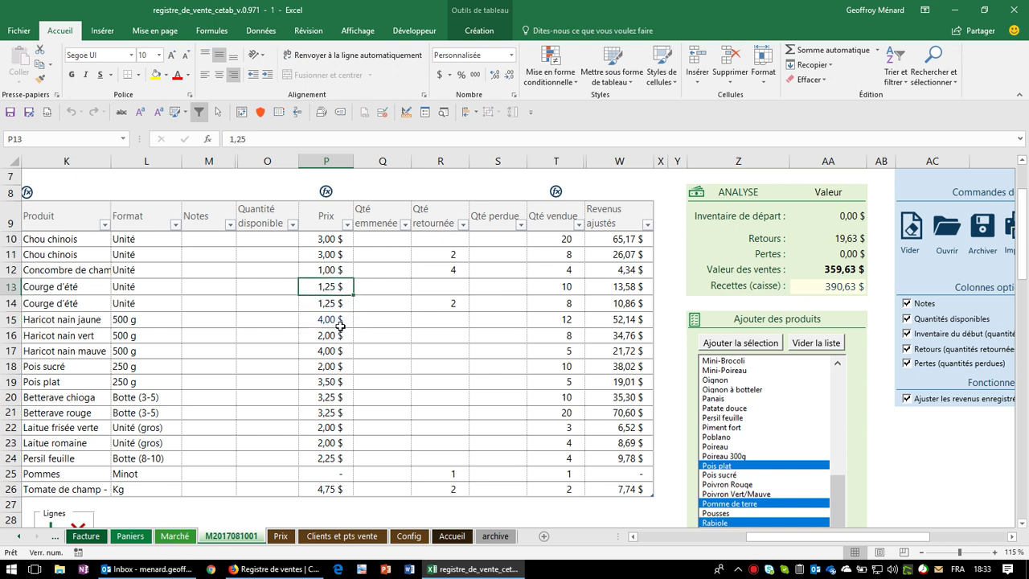
{"action": "left_click", "coordinate": [339, 270]}
{"action": "left_click", "coordinate": [326, 193]}
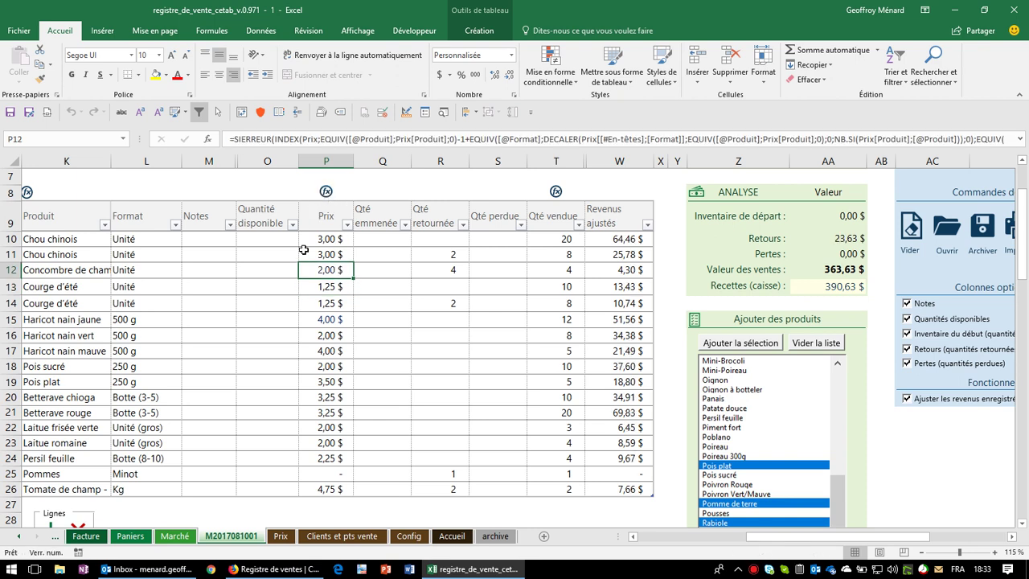
{"action": "left_click", "coordinate": [334, 368]}
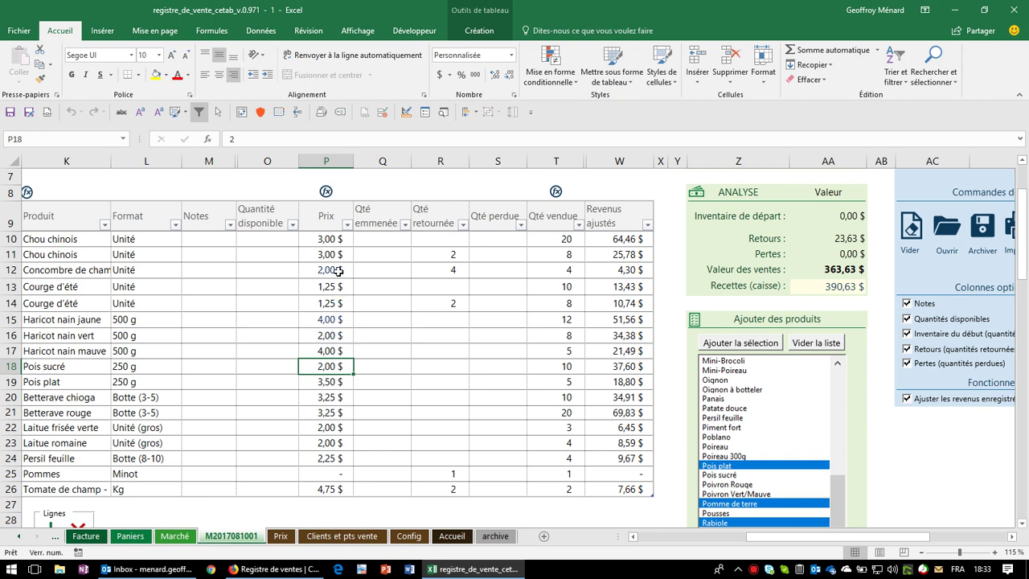
{"action": "left_click", "coordinate": [326, 192]}
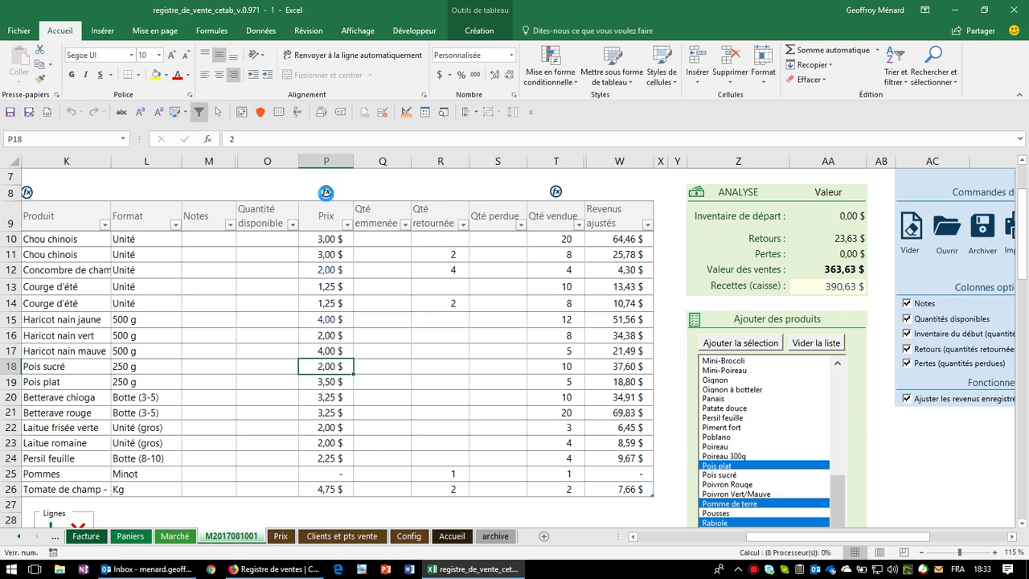
{"action": "left_click", "coordinate": [340, 410]}
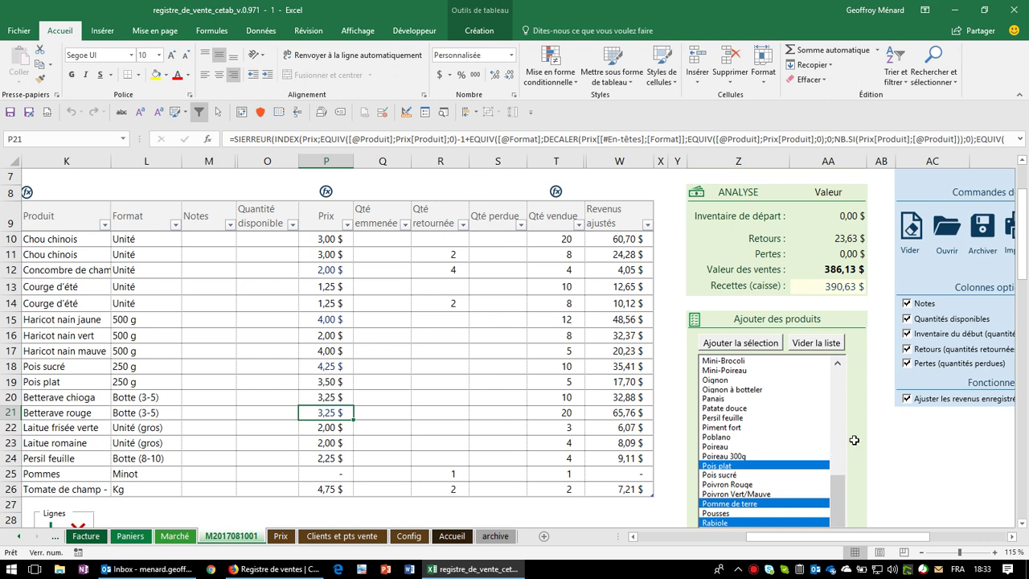
{"action": "scroll", "coordinate": [854, 440], "scroll_direction": "up", "scroll_amount": 1}
{"action": "mouse_move", "coordinate": [837, 536]}
{"action": "left_mouse_down"}
{"action": "mouse_move", "coordinate": [875, 545]}
{"action": "mouse_move", "coordinate": [848, 545]}
{"action": "left_mouse_up"}
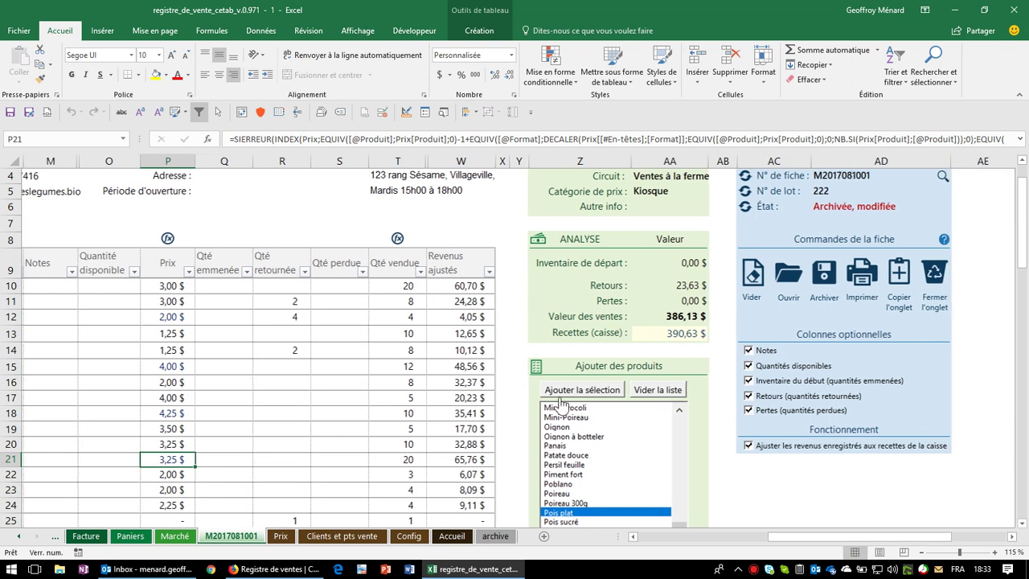
{"action": "left_click", "coordinate": [326, 361]}
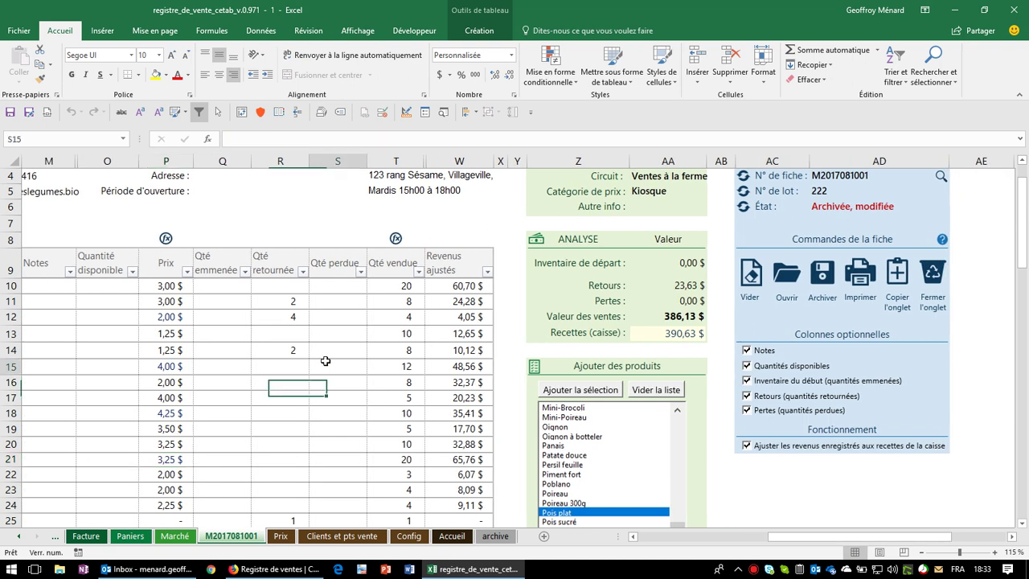
{"action": "left_click", "coordinate": [897, 276]}
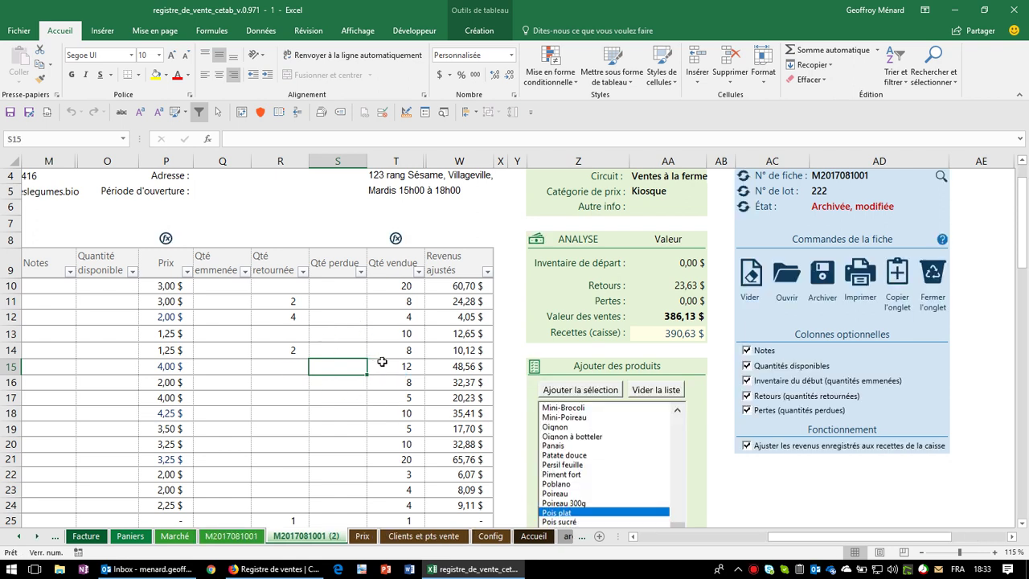
{"action": "double_click", "coordinate": [305, 535]}
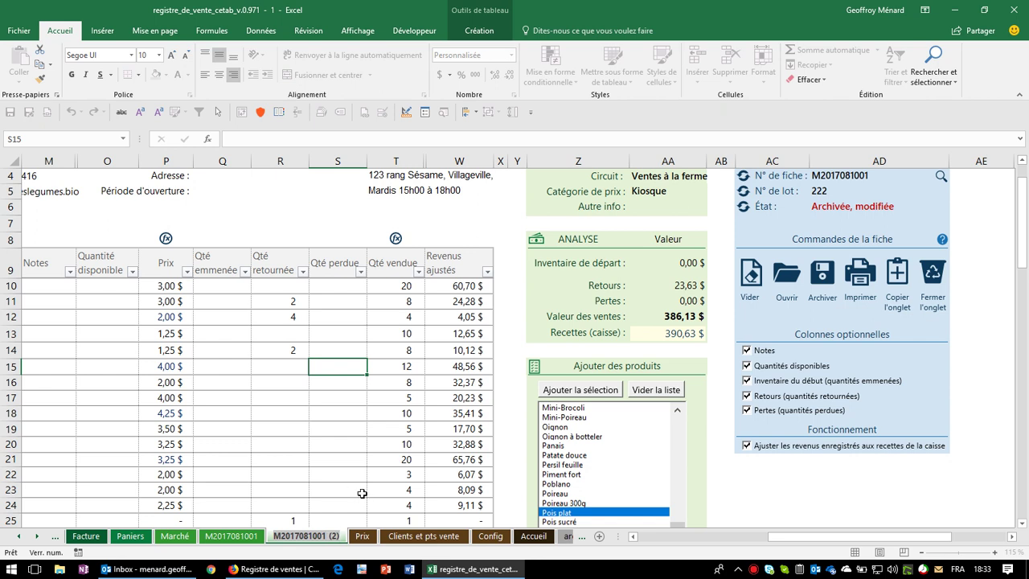
{"action": "left_click", "coordinate": [170, 368]}
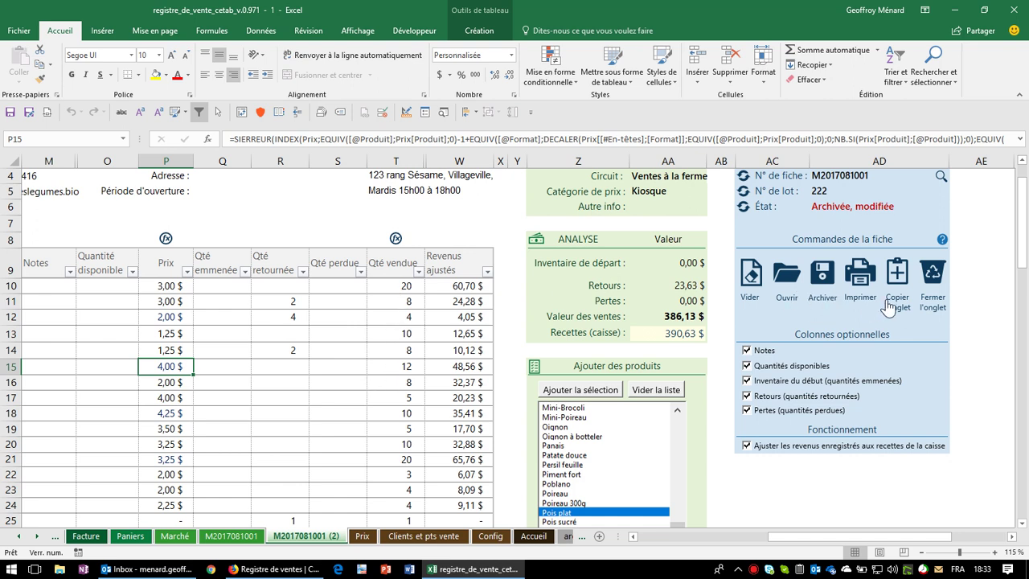
{"action": "left_click", "coordinate": [933, 291]}
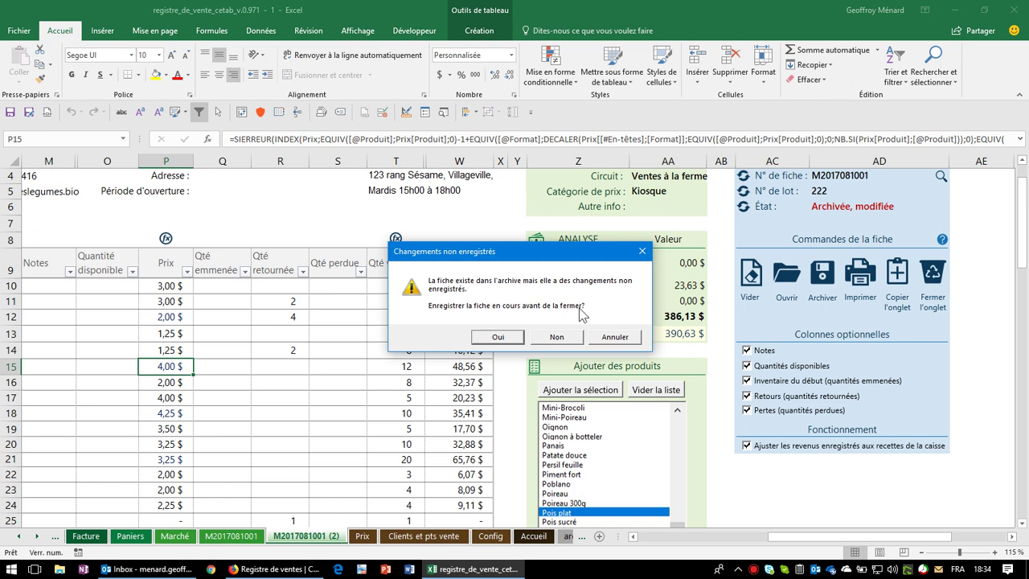
{"action": "left_click", "coordinate": [505, 340]}
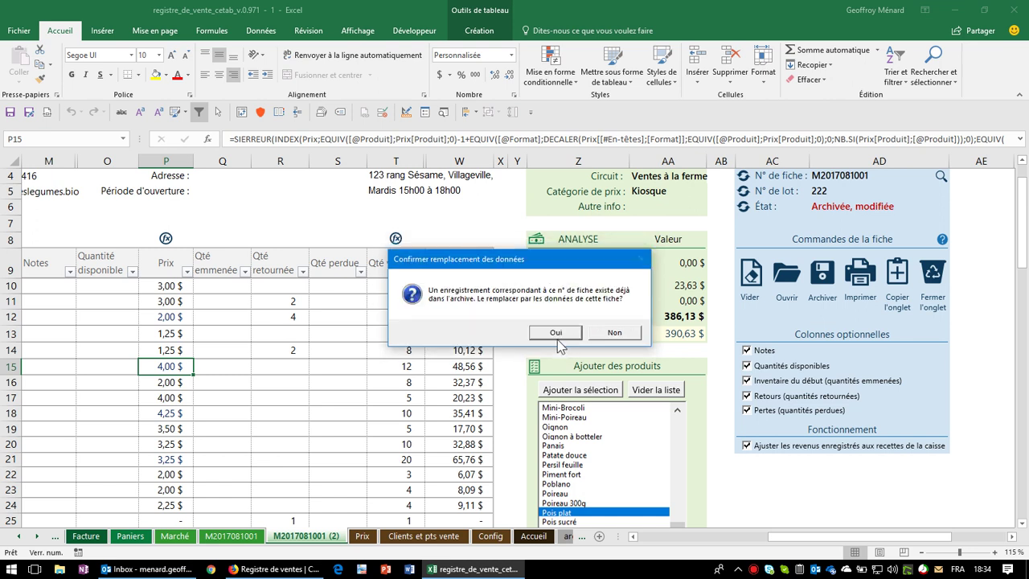
{"action": "left_click", "coordinate": [558, 335]}
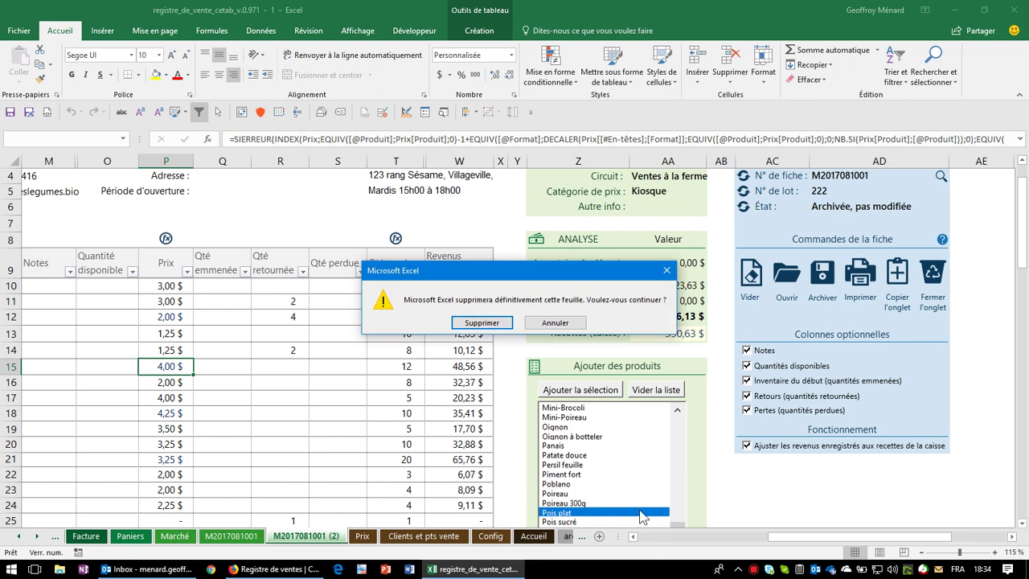
{"action": "left_click", "coordinate": [492, 323]}
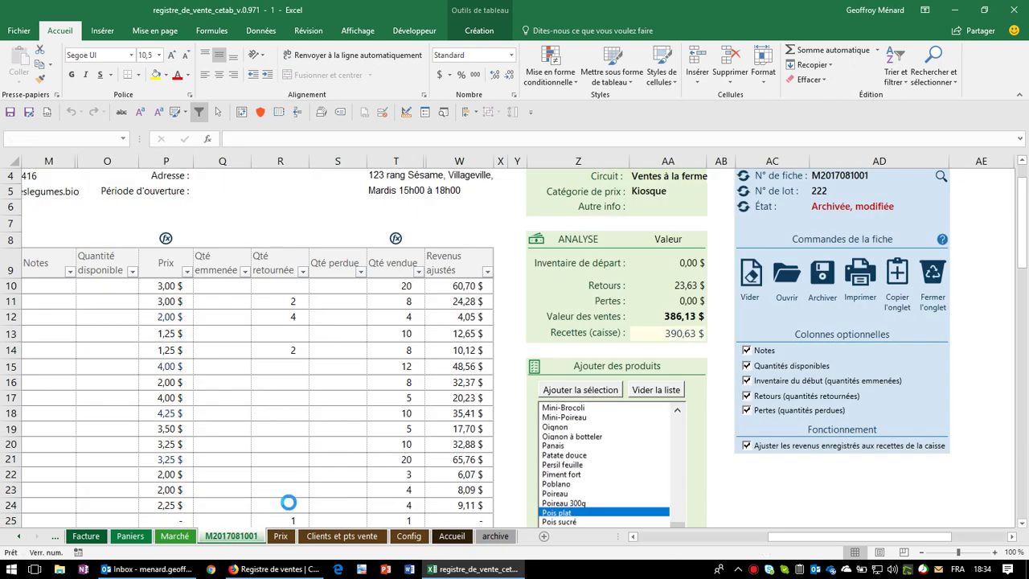
{"action": "left_click", "coordinate": [923, 270]}
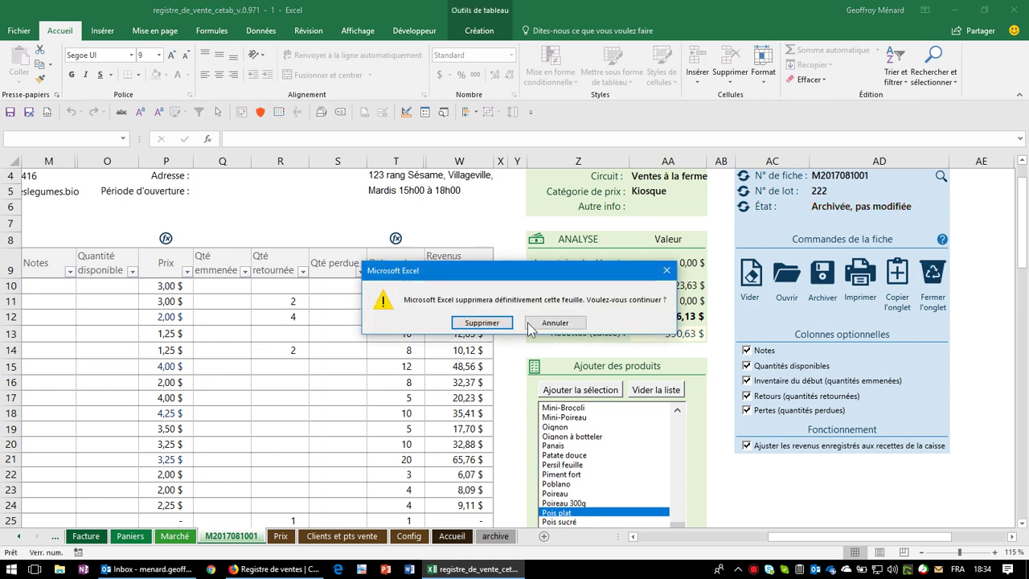
{"action": "left_click", "coordinate": [485, 323]}
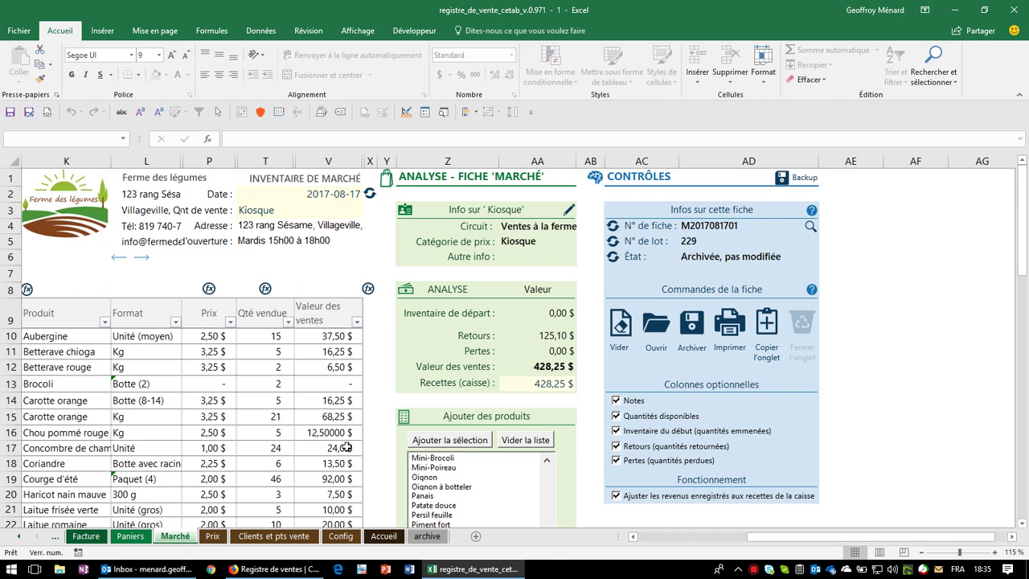
Step: Delete the Marché sheet, confirming the deletion and accepting the VBA project-reset warning
{"action": "right_click", "coordinate": [185, 534]}
{"action": "left_click", "coordinate": [222, 397]}
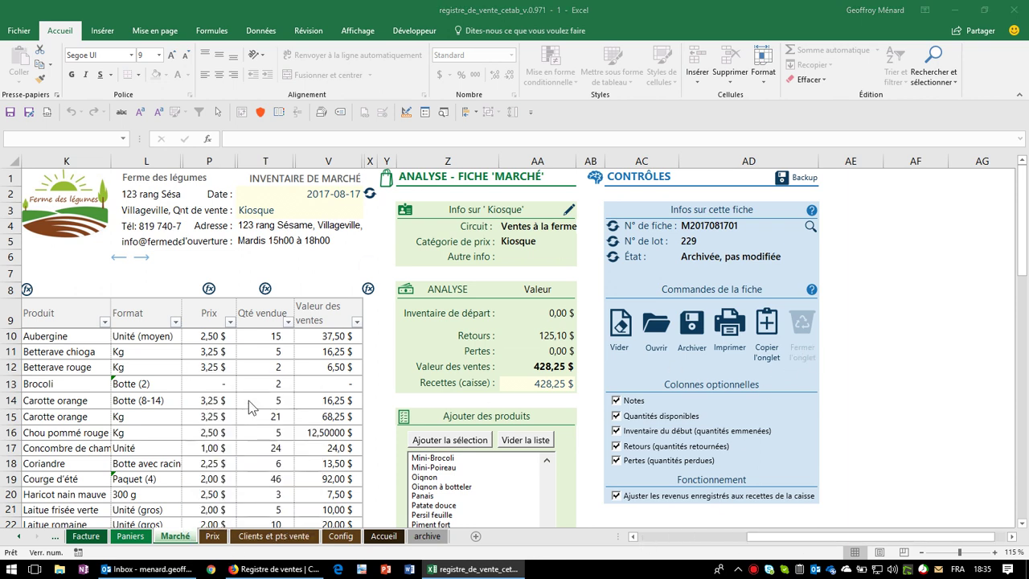
{"action": "left_click", "coordinate": [482, 322]}
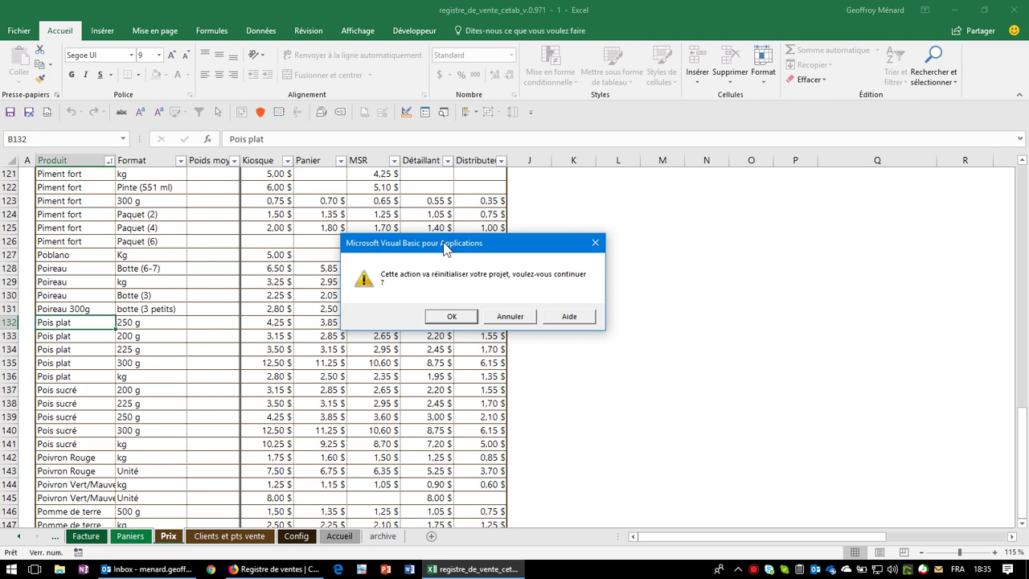
{"action": "left_click_drag", "start_coordinate": [444, 248], "coordinate": [416, 255]}
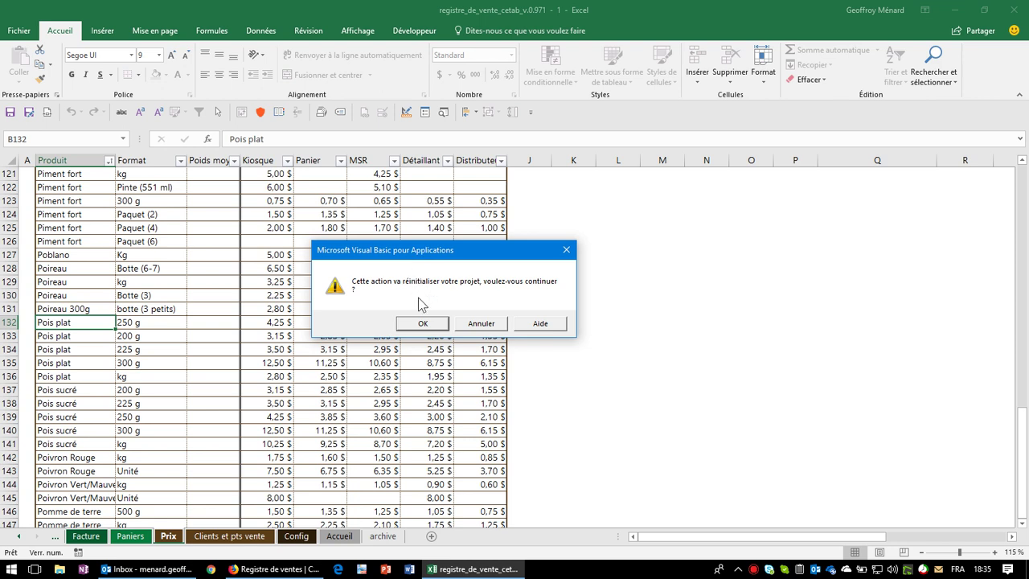
{"action": "left_click", "coordinate": [426, 324]}
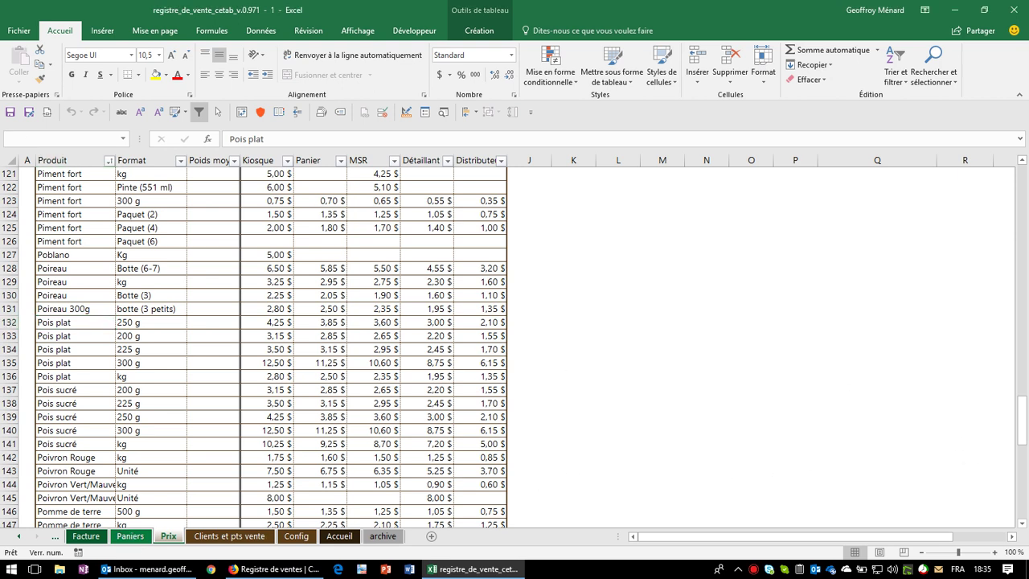
Step: Scroll up through the Prix sheet to review product prices per channel
{"action": "left_click", "coordinate": [130, 536]}
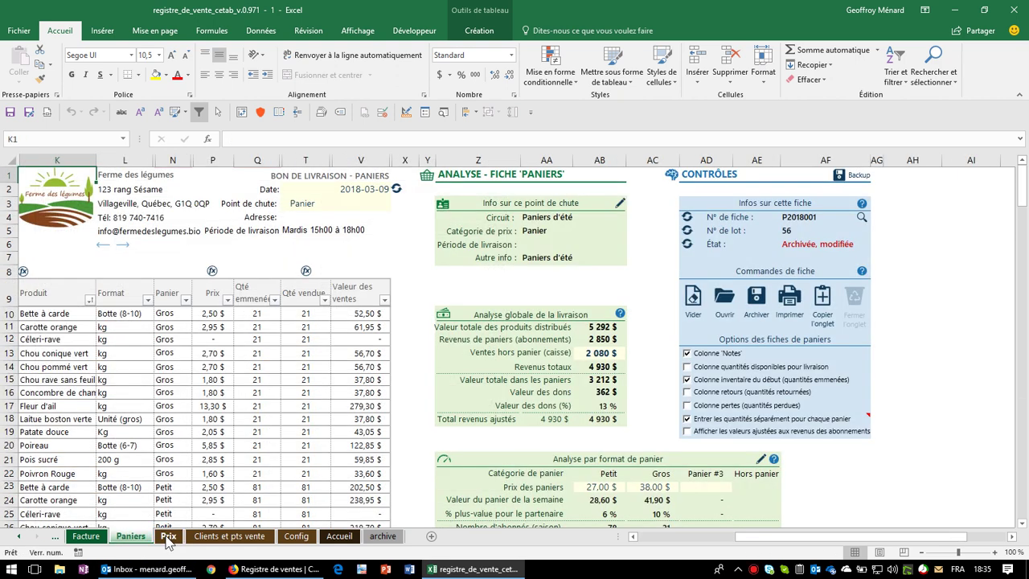
{"action": "left_click", "coordinate": [168, 538]}
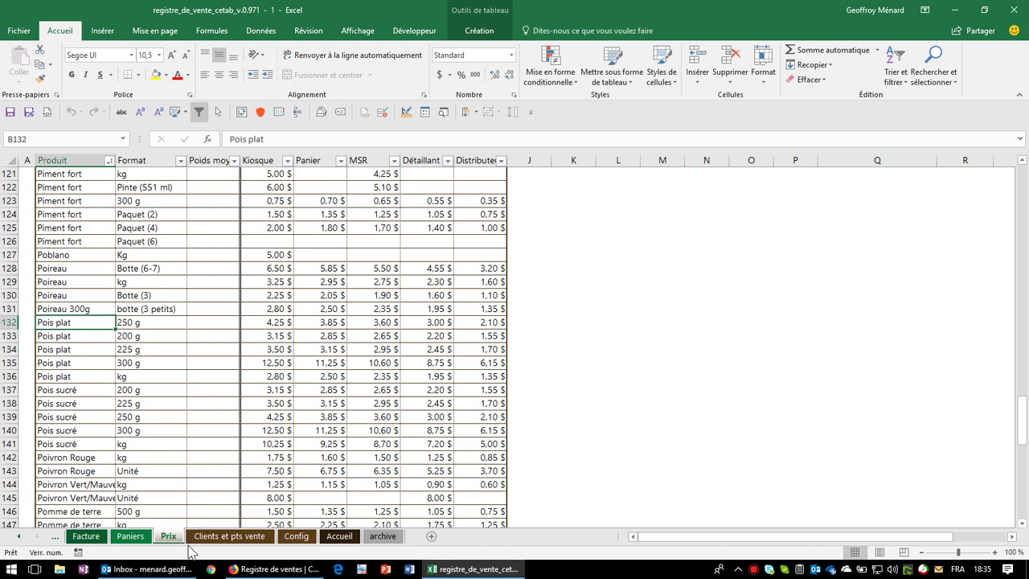
{"action": "scroll", "coordinate": [314, 193], "scroll_direction": "up", "scroll_amount": 1}
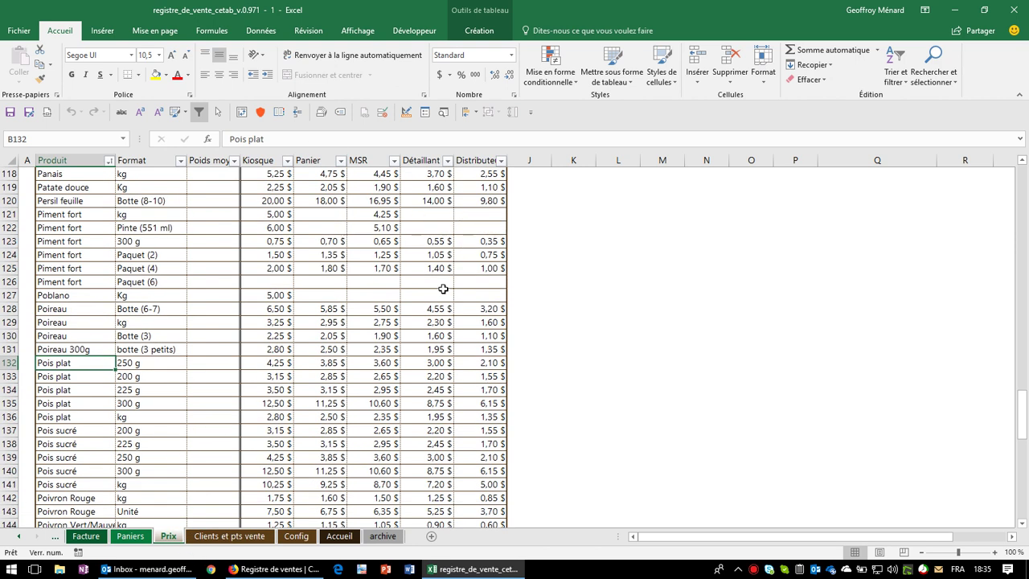
{"action": "scroll", "coordinate": [372, 324], "scroll_direction": "up", "scroll_amount": 6}
{"action": "scroll", "coordinate": [371, 325], "scroll_direction": "up", "scroll_amount": 5}
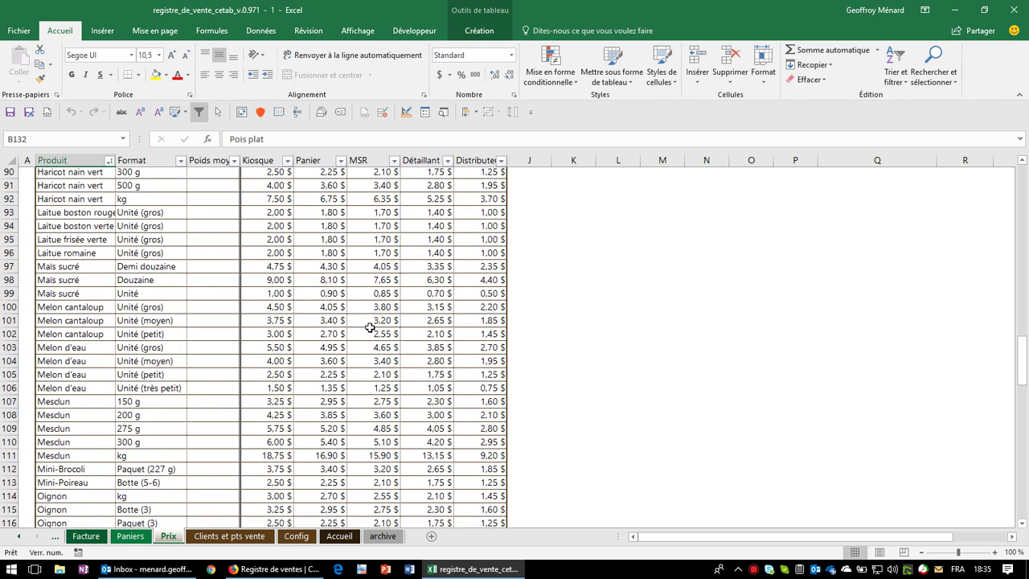
{"action": "scroll", "coordinate": [369, 327], "scroll_direction": "up", "scroll_amount": 20}
{"action": "scroll", "coordinate": [369, 326], "scroll_direction": "up", "scroll_amount": 2}
Step: Return to the Paniers delivery sheet with its 2018-03-09 Paniers d'été record
{"action": "left_click", "coordinate": [138, 537]}
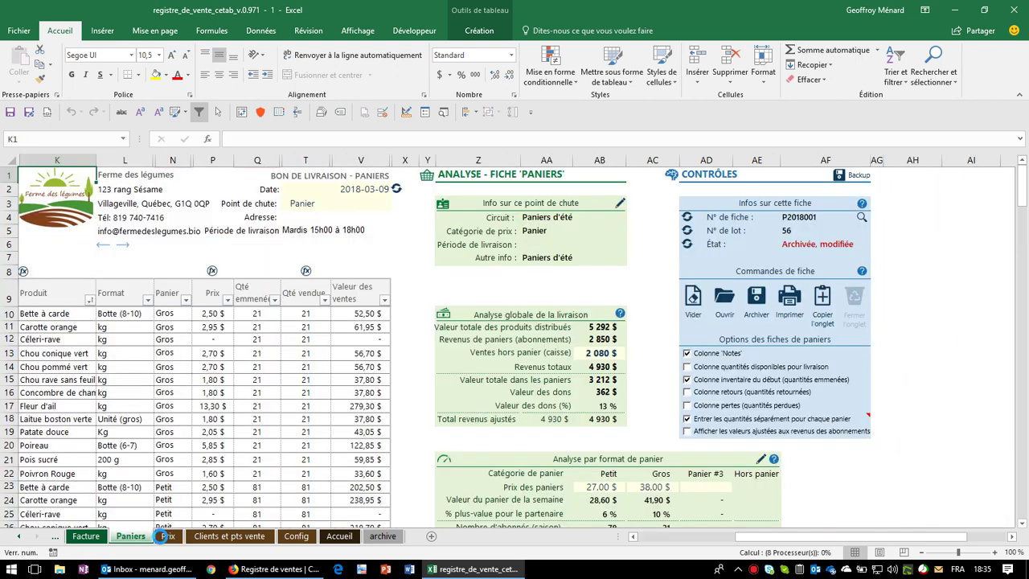
{"action": "left_click", "coordinate": [168, 537]}
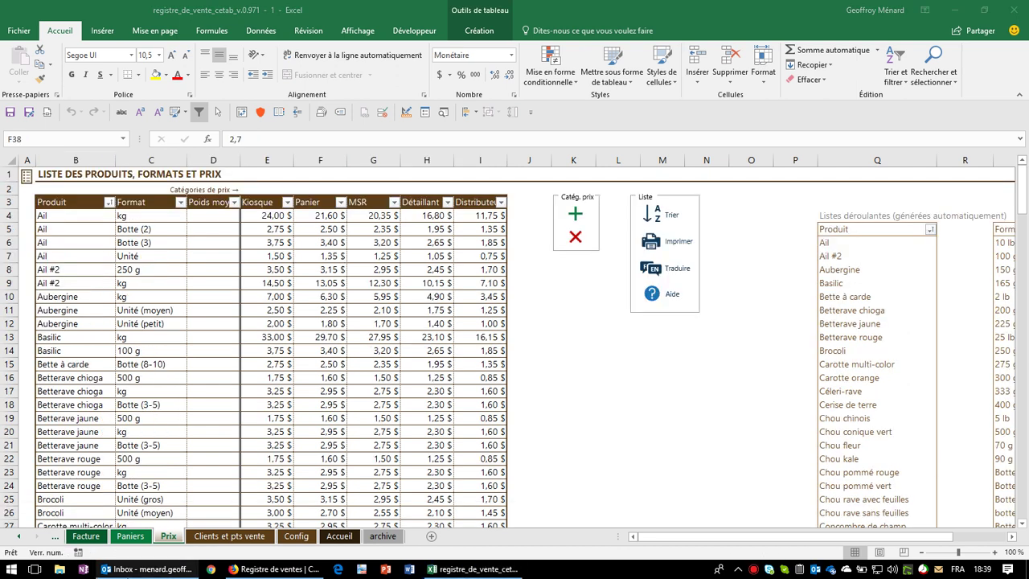
{"action": "left_click", "coordinate": [131, 545]}
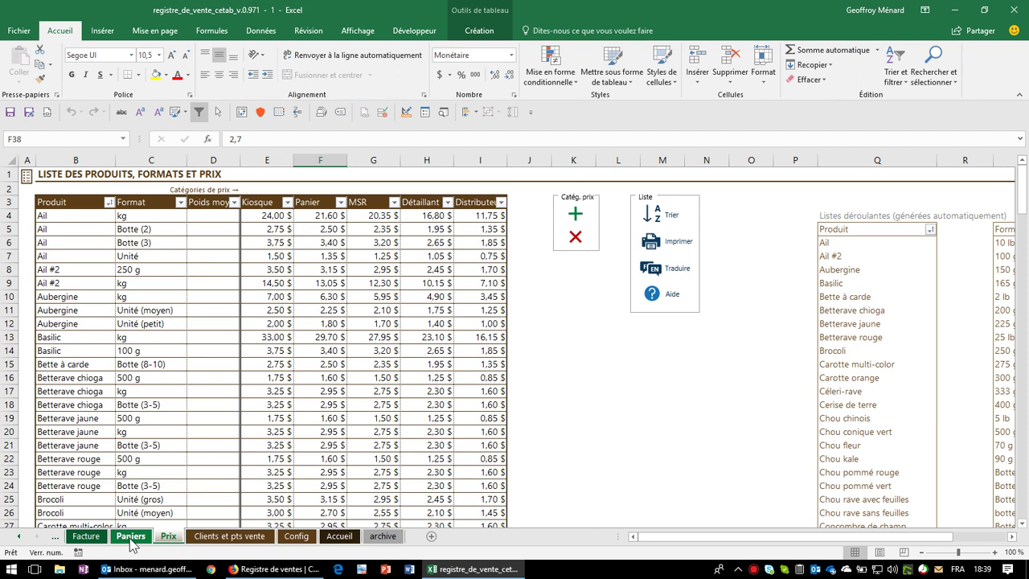
{"action": "left_click", "coordinate": [131, 537]}
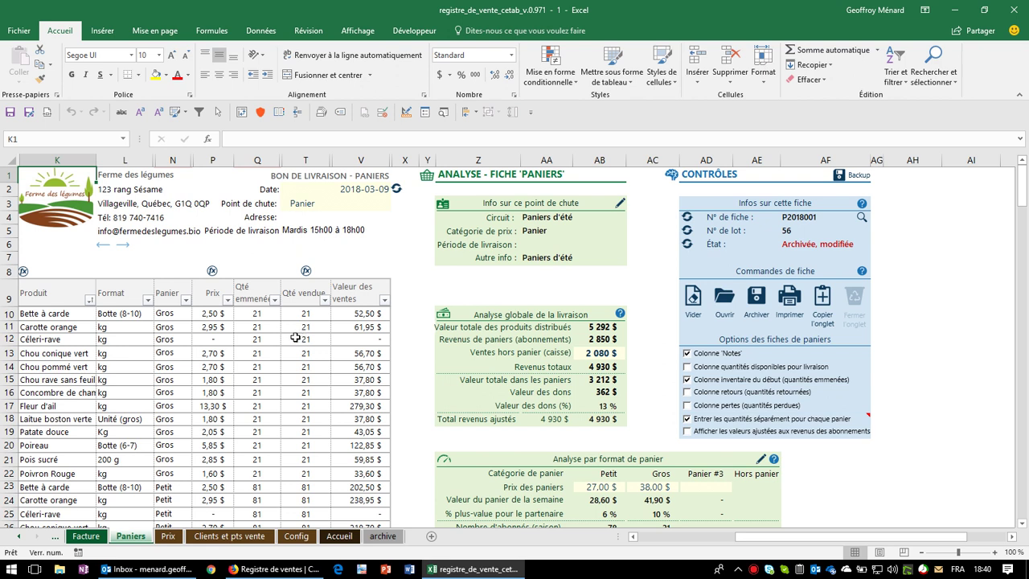
Step: Inspect Bette à carde's basket choices, price formula and quantity without changing anything
{"action": "left_click", "coordinate": [172, 318]}
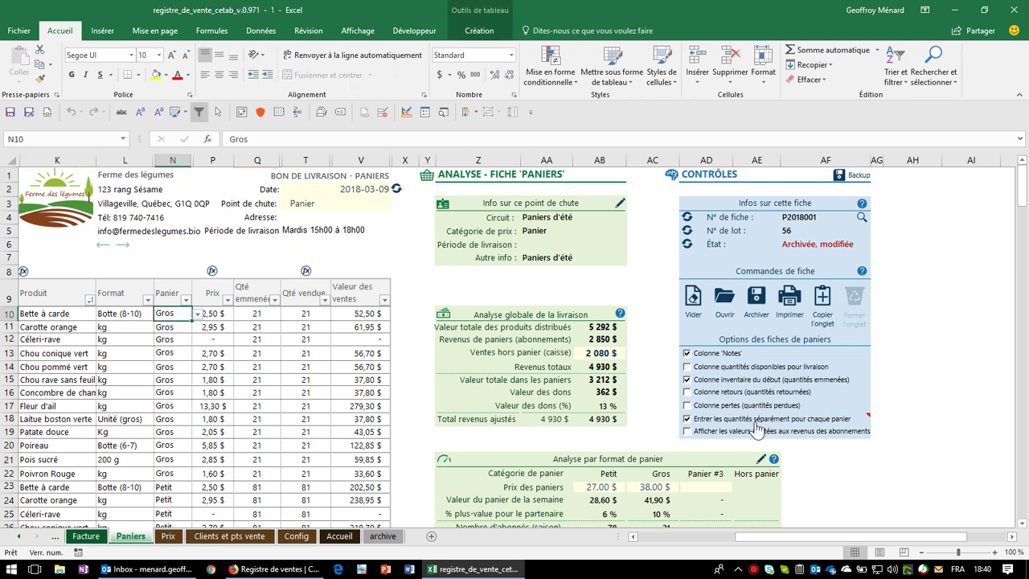
{"action": "scroll", "coordinate": [760, 424], "scroll_direction": "down", "scroll_amount": 1}
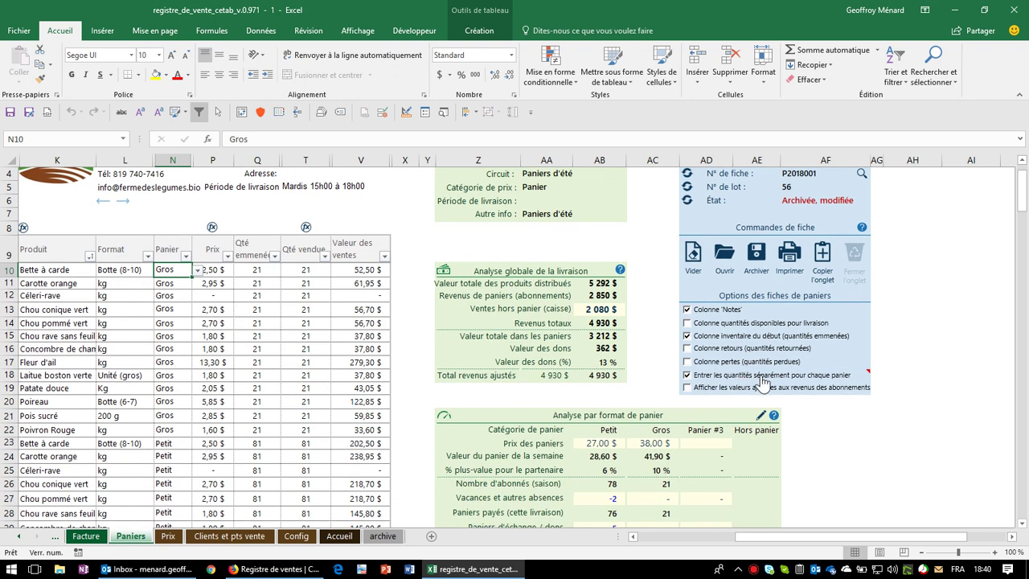
{"action": "mouse_move", "coordinate": [814, 384]}
{"action": "left_click", "coordinate": [197, 270]}
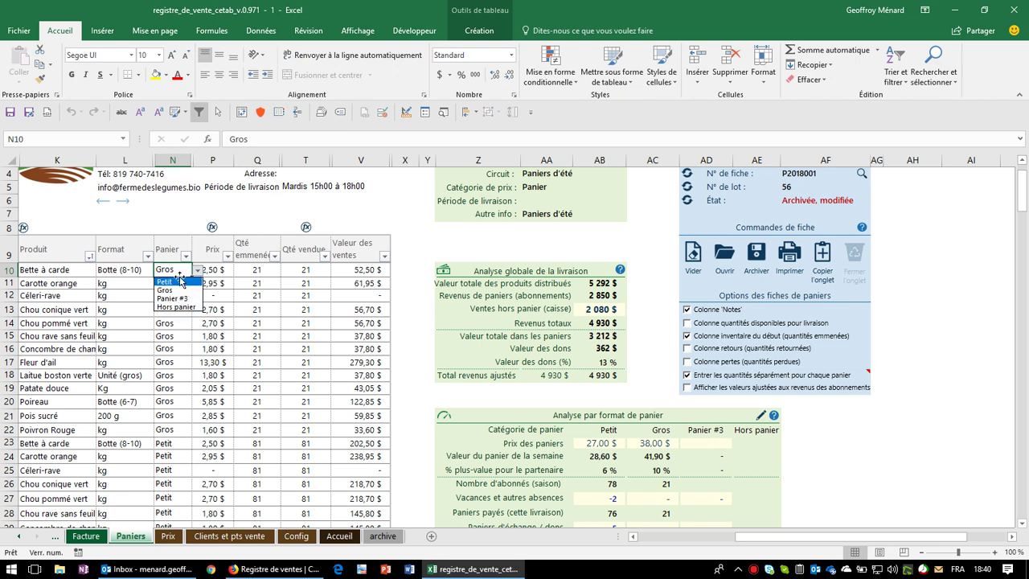
{"action": "left_click", "coordinate": [180, 270]}
{"action": "left_click", "coordinate": [206, 270]}
{"action": "left_click", "coordinate": [258, 269]}
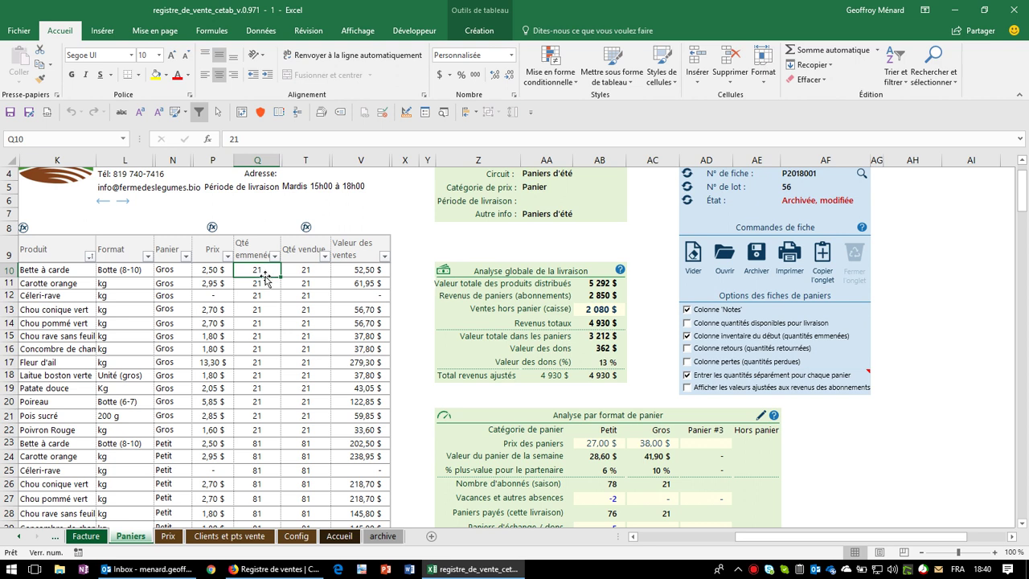
Step: Set Bette à carde's basket to Hors panier, then to Petit, raising Petit to 31,10 $
{"action": "left_click", "coordinate": [178, 270]}
{"action": "left_click", "coordinate": [196, 272]}
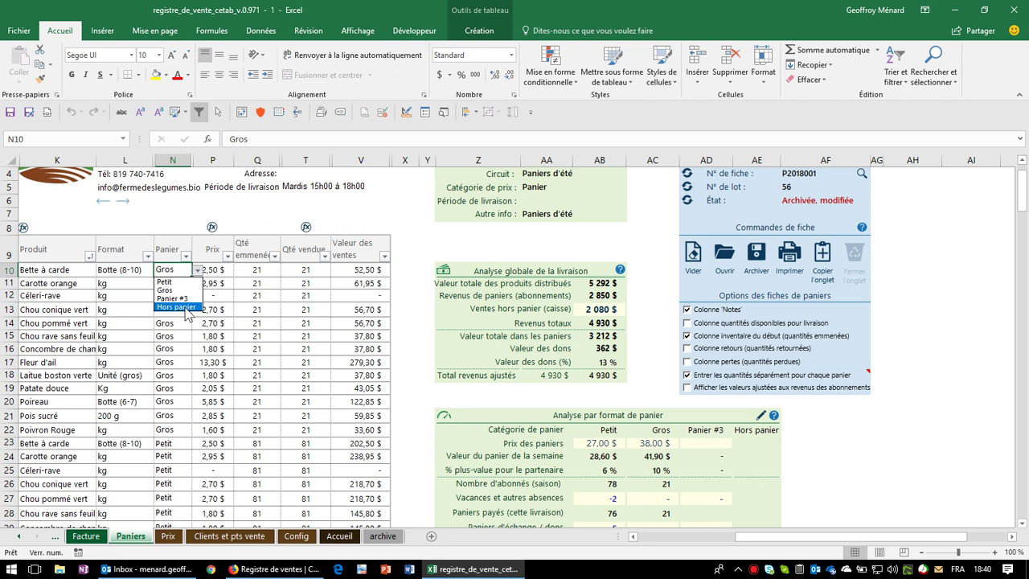
{"action": "left_click", "coordinate": [177, 307]}
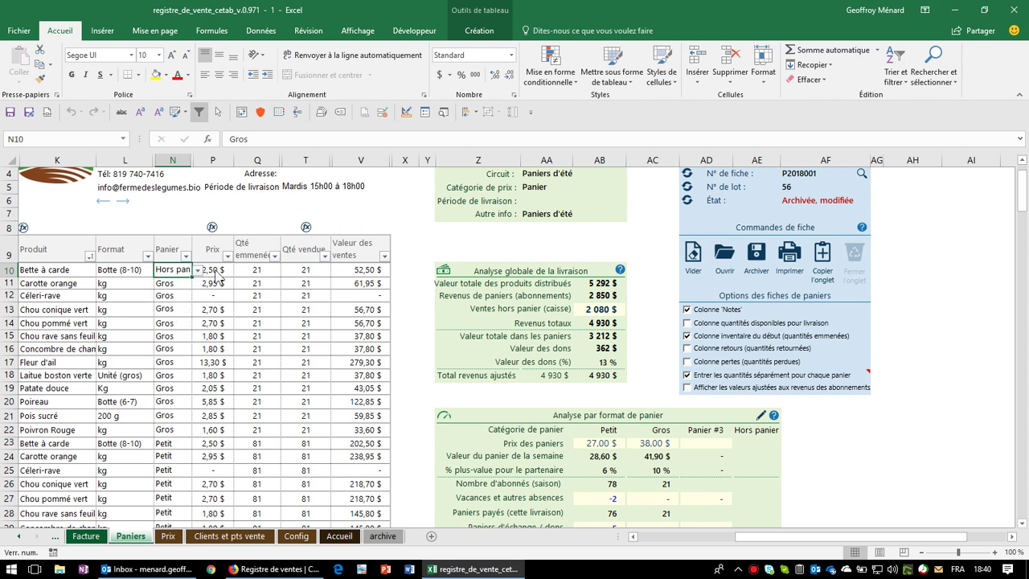
{"action": "left_click", "coordinate": [215, 270]}
{"action": "left_click", "coordinate": [178, 273]}
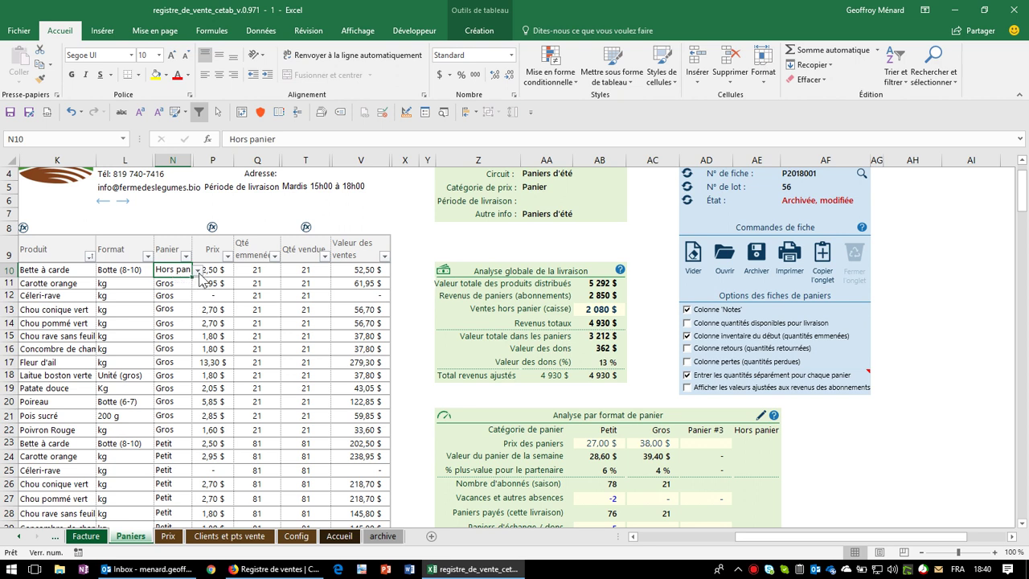
{"action": "left_click", "coordinate": [198, 271]}
{"action": "left_click", "coordinate": [169, 282]}
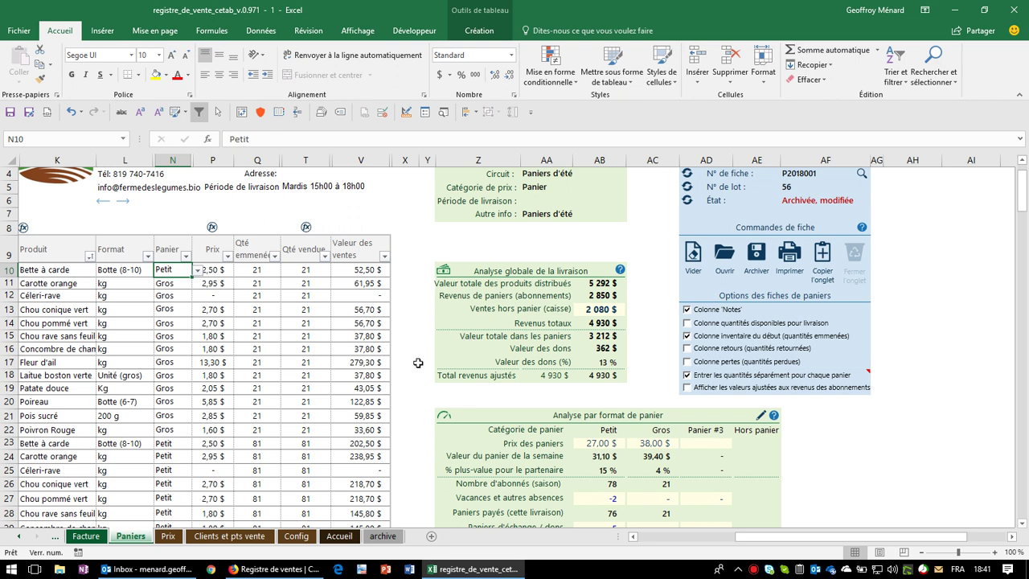
{"action": "scroll", "coordinate": [418, 363], "scroll_direction": "down", "scroll_amount": 2}
Step: Turn off 'Entrer les quantités séparément pour chaque panier' and confirm deleting the Panier column
{"action": "left_click", "coordinate": [195, 336]}
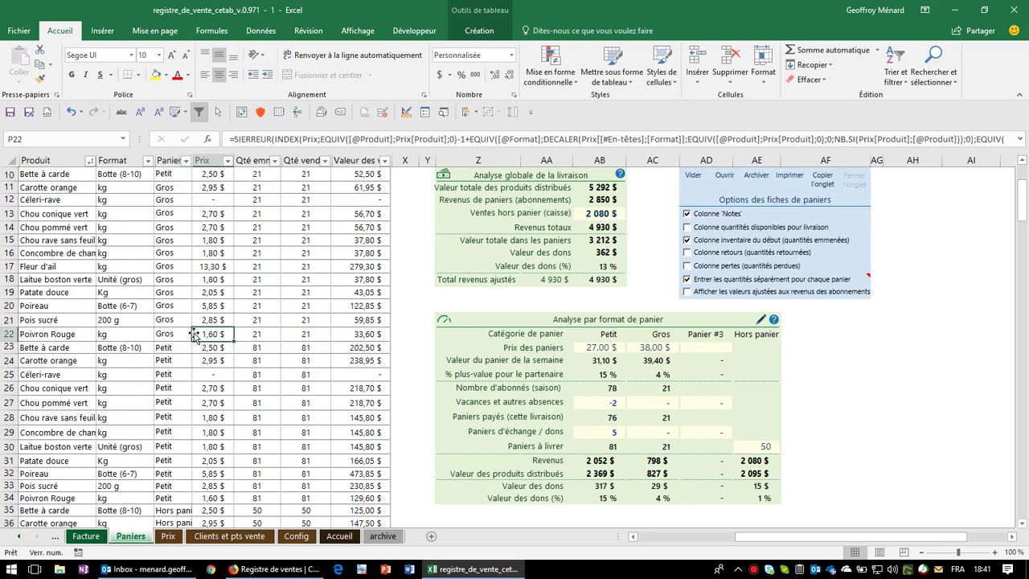
{"action": "key", "text": "Left"}
{"action": "key", "text": "Left"}
{"action": "key", "text": "Left"}
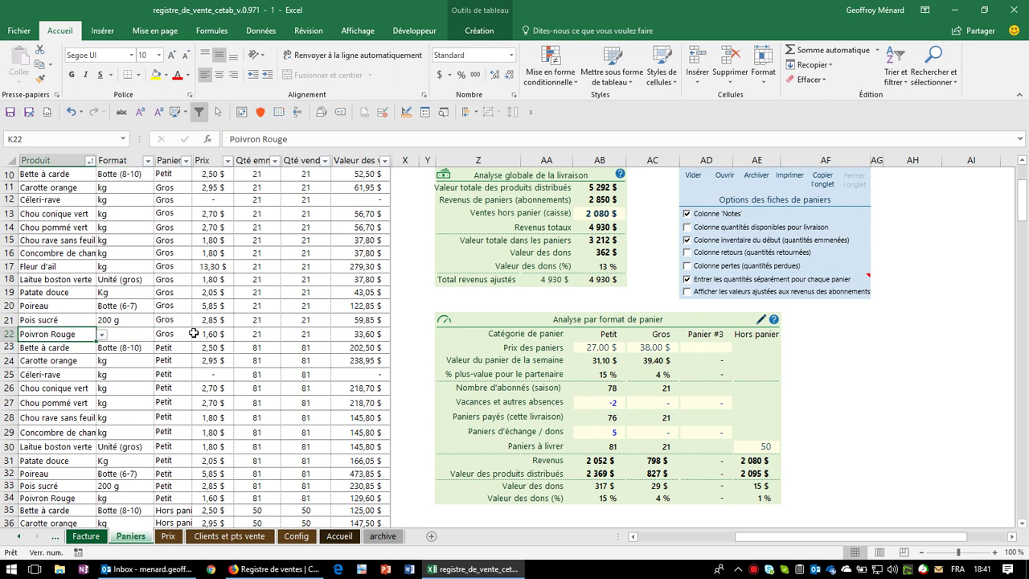
{"action": "key", "text": "Up"}
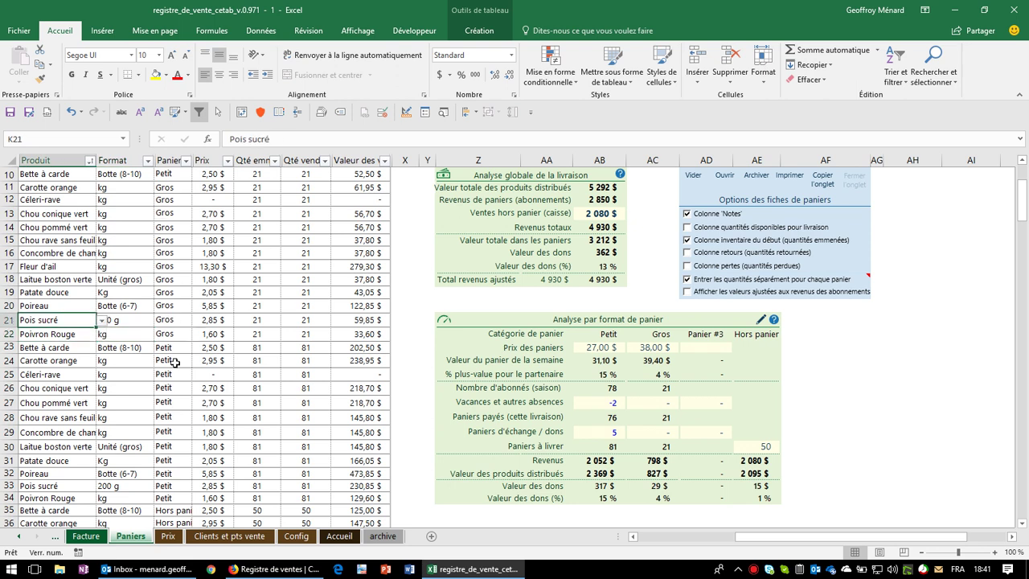
{"action": "left_click", "coordinate": [730, 279]}
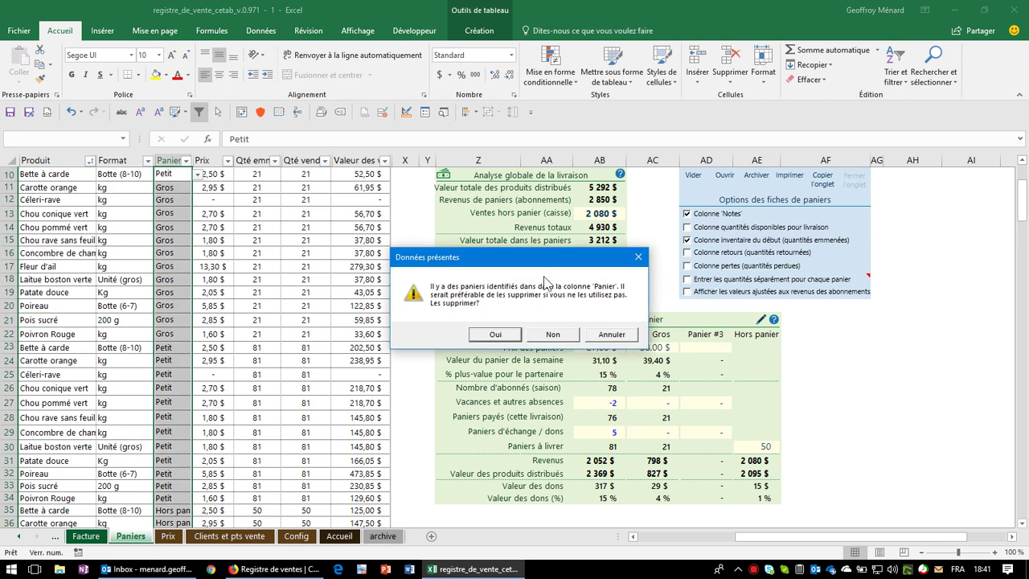
{"action": "left_click_drag", "start_coordinate": [524, 259], "coordinate": [354, 241]}
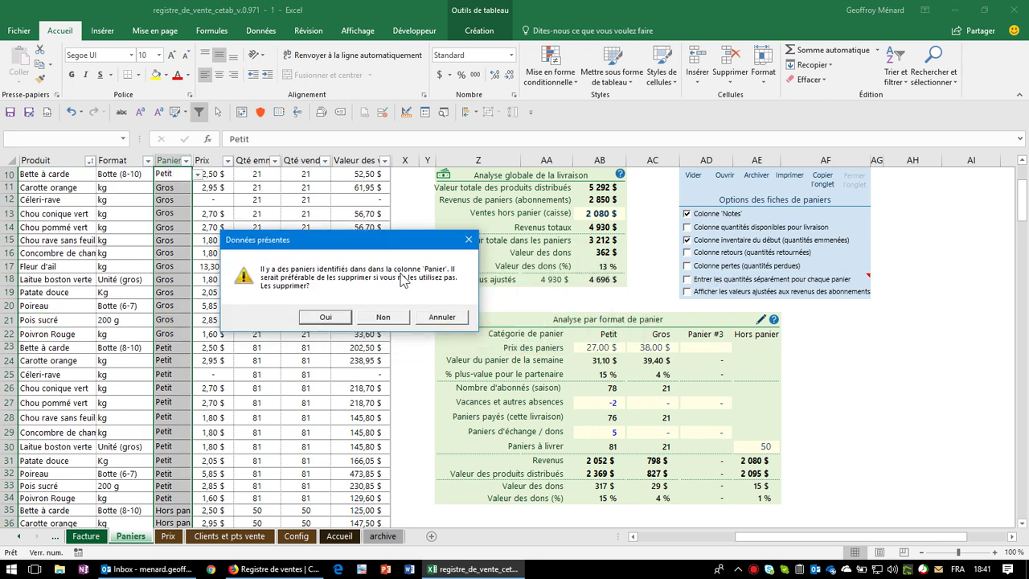
{"action": "left_click", "coordinate": [326, 318]}
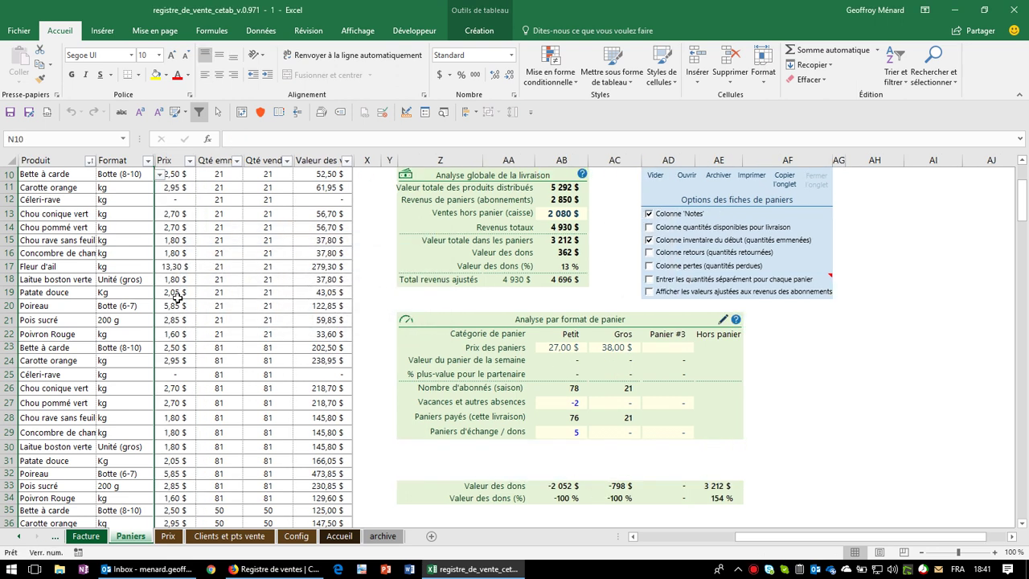
{"action": "scroll", "coordinate": [177, 298], "scroll_direction": "down", "scroll_amount": 2}
{"action": "scroll", "coordinate": [177, 297], "scroll_direction": "down", "scroll_amount": 4}
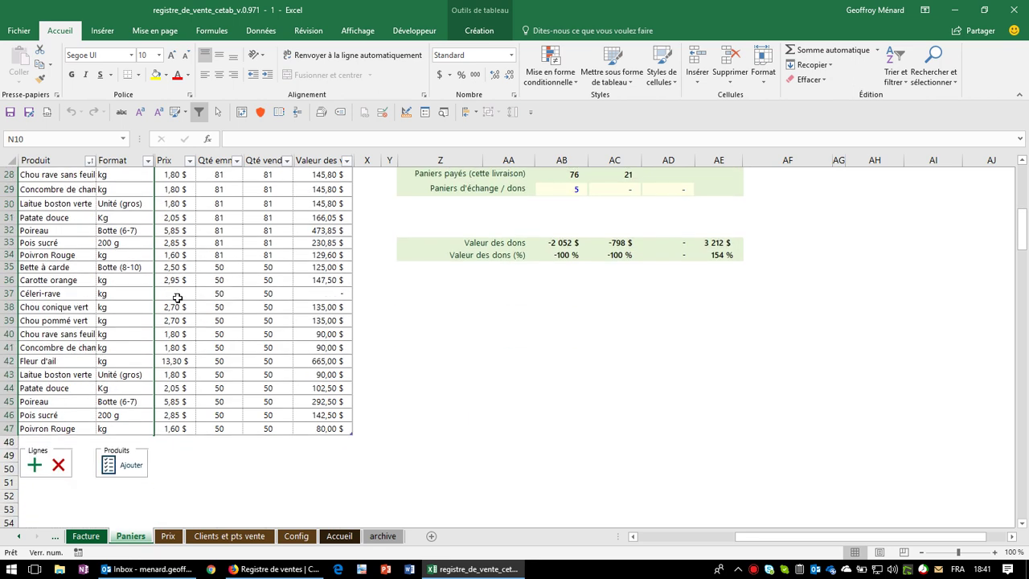
{"action": "scroll", "coordinate": [176, 298], "scroll_direction": "up", "scroll_amount": 6}
{"action": "scroll", "coordinate": [176, 297], "scroll_direction": "up", "scroll_amount": 2}
{"action": "scroll", "coordinate": [177, 297], "scroll_direction": "up", "scroll_amount": 2}
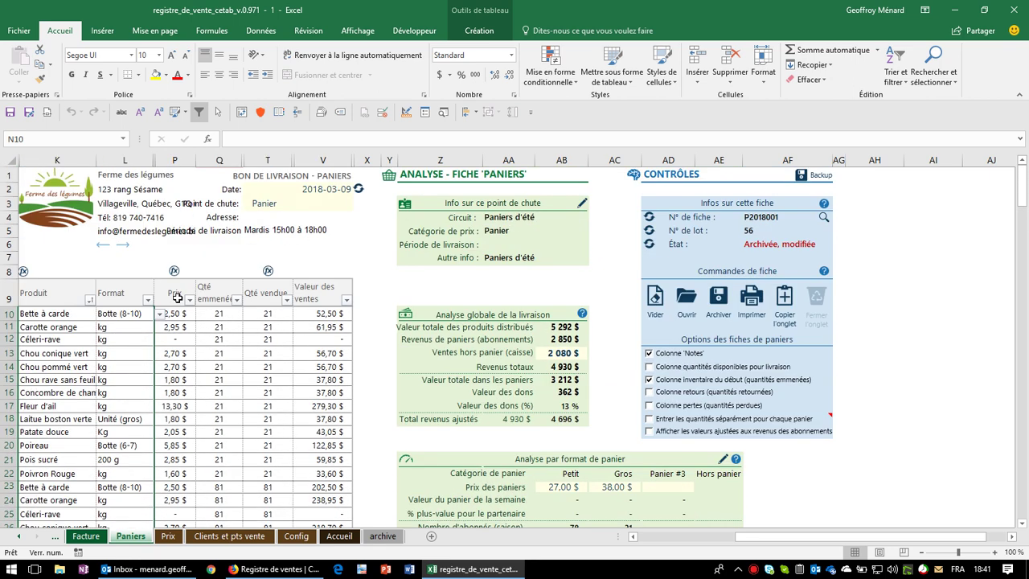
Step: Empty the Paniers sheet with Vider and accept the proposed new fiche number, dated 2018-03-15
{"action": "left_click", "coordinate": [656, 304]}
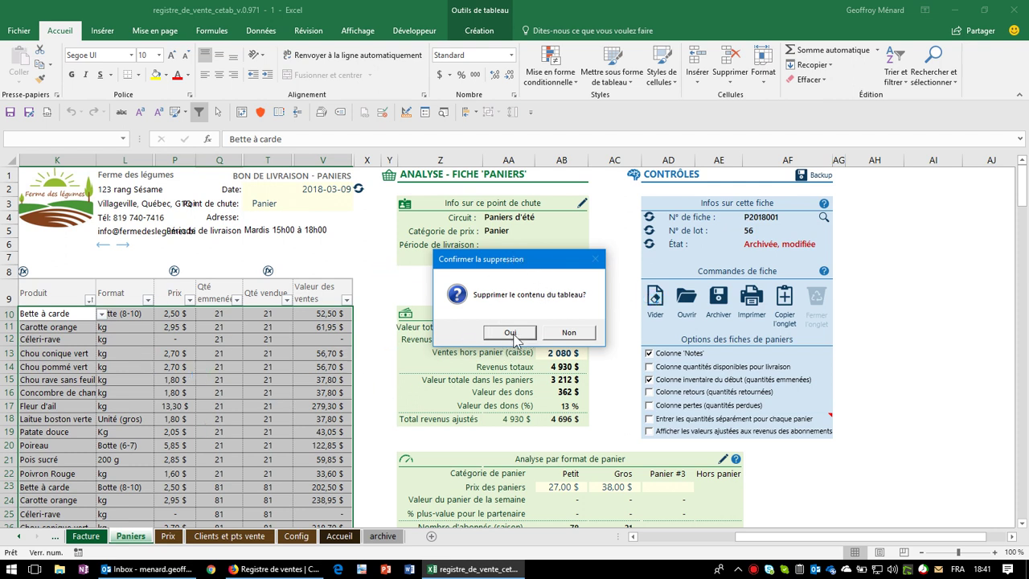
{"action": "left_click", "coordinate": [514, 335]}
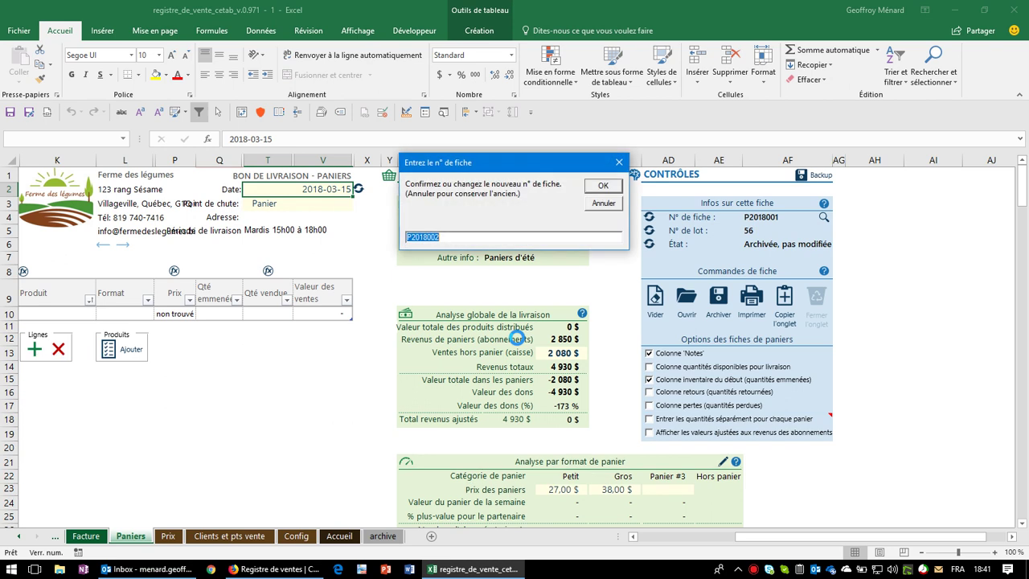
{"action": "left_click_drag", "start_coordinate": [430, 236], "coordinate": [435, 237]}
{"action": "left_click", "coordinate": [603, 187]}
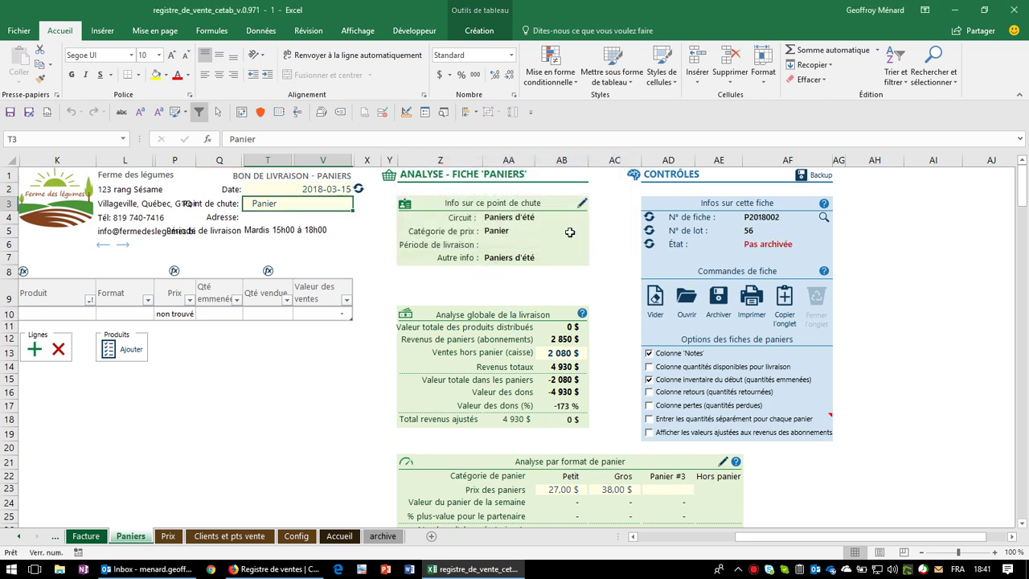
{"action": "left_click", "coordinate": [167, 315]}
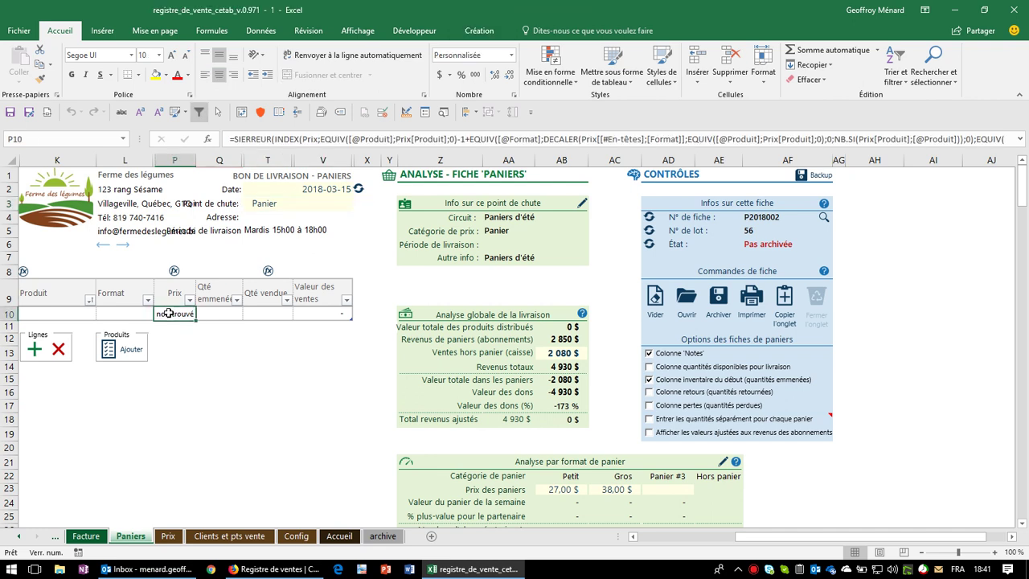
{"action": "left_click", "coordinate": [210, 366]}
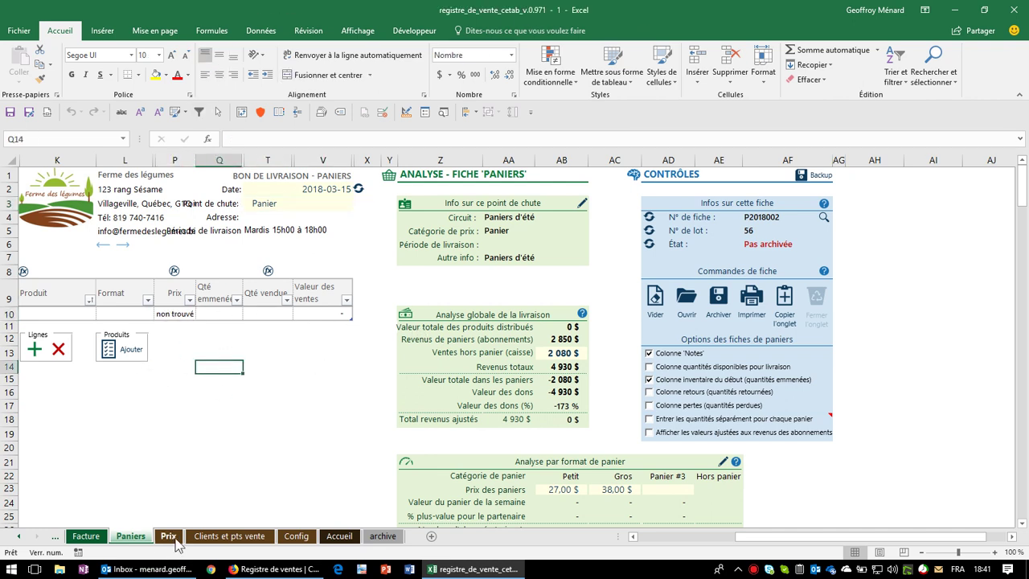
Step: Check the Facture invoice sheet, then return to the Paniers sheet
{"action": "left_click", "coordinate": [93, 538]}
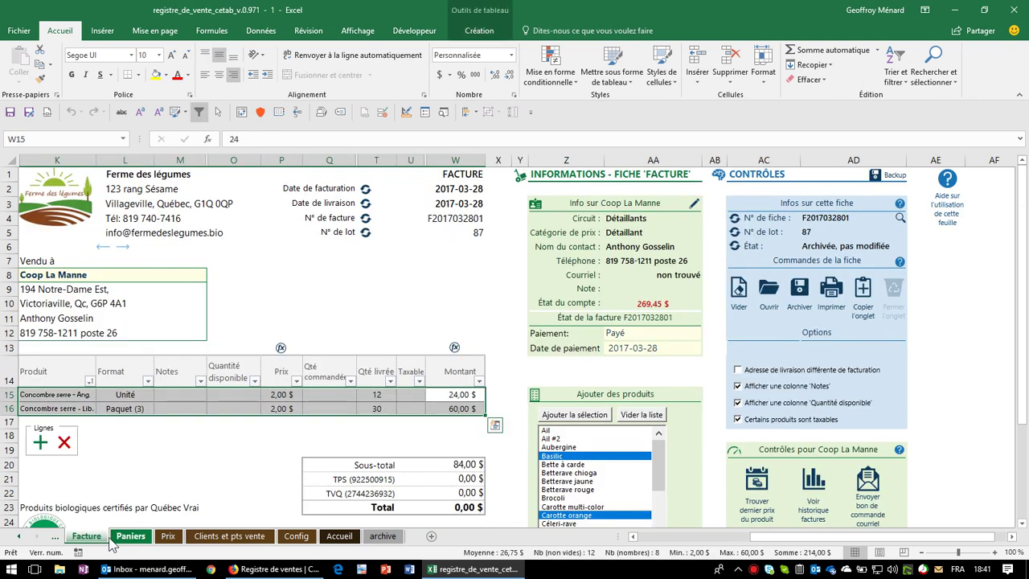
{"action": "scroll", "coordinate": [521, 476], "scroll_direction": "down", "scroll_amount": 3}
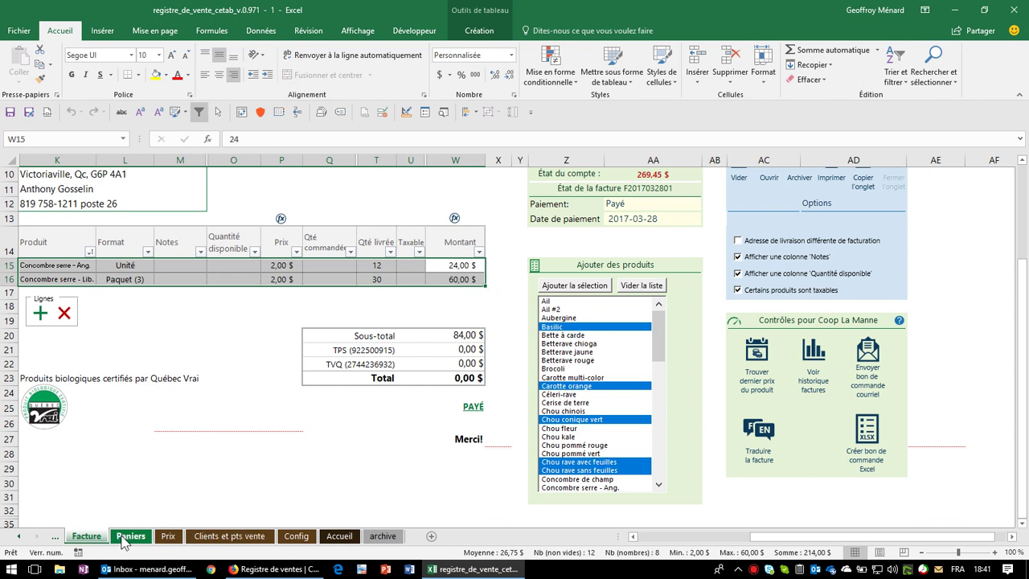
{"action": "left_click", "coordinate": [130, 537]}
{"action": "scroll", "coordinate": [550, 389], "scroll_direction": "down", "scroll_amount": 2}
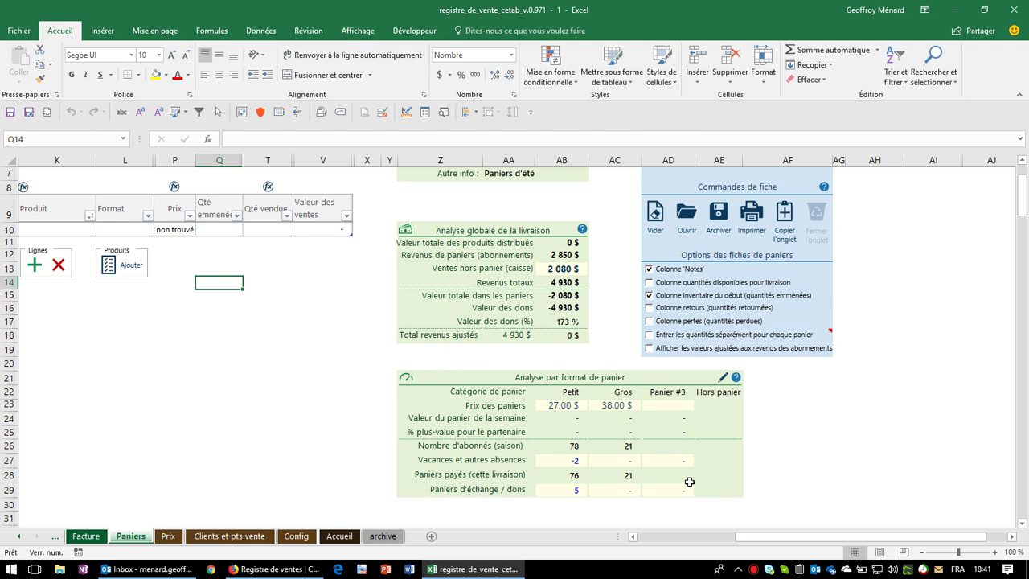
Step: Pick Betterave chioga, Chou chinois, Laitue frisée verte, Gingembre and other products from the add list
{"action": "left_click", "coordinate": [128, 265]}
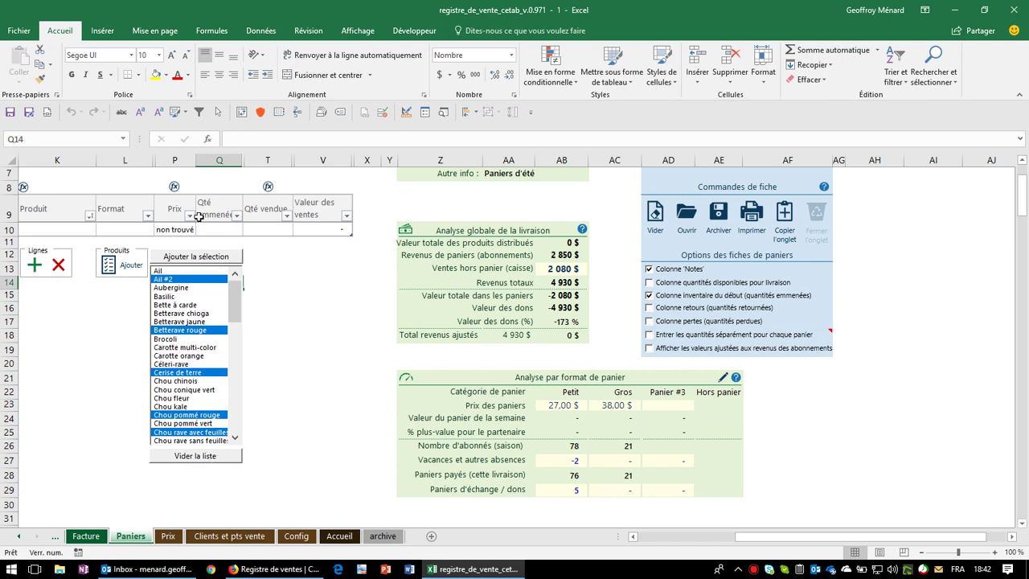
{"action": "left_click", "coordinate": [199, 458]}
{"action": "left_click", "coordinate": [184, 314]}
{"action": "left_click", "coordinate": [179, 381]}
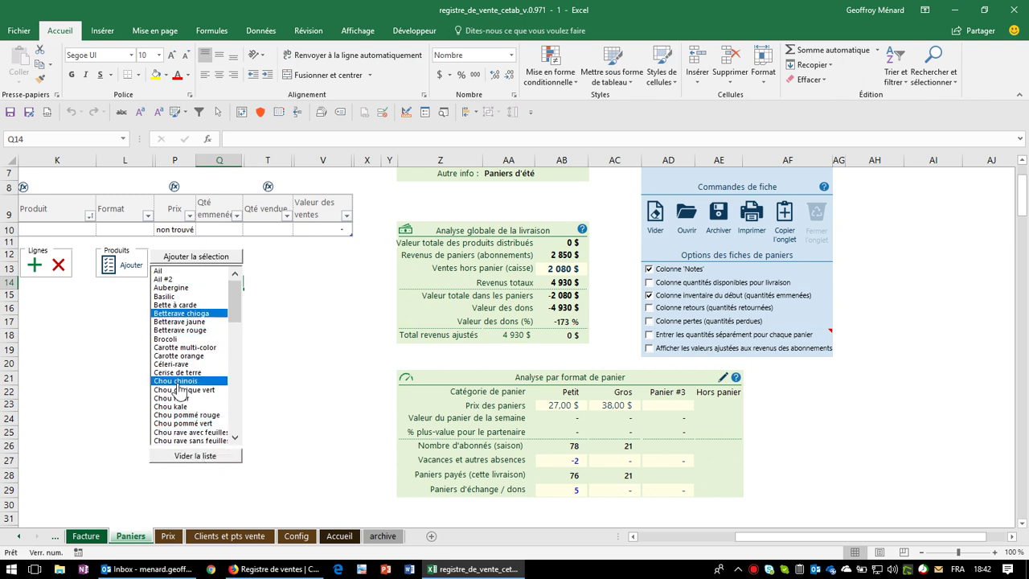
{"action": "left_click", "coordinate": [179, 391]}
{"action": "scroll", "coordinate": [185, 402], "scroll_direction": "down", "scroll_amount": 3}
{"action": "left_click", "coordinate": [190, 309]}
{"action": "left_click", "coordinate": [233, 273]}
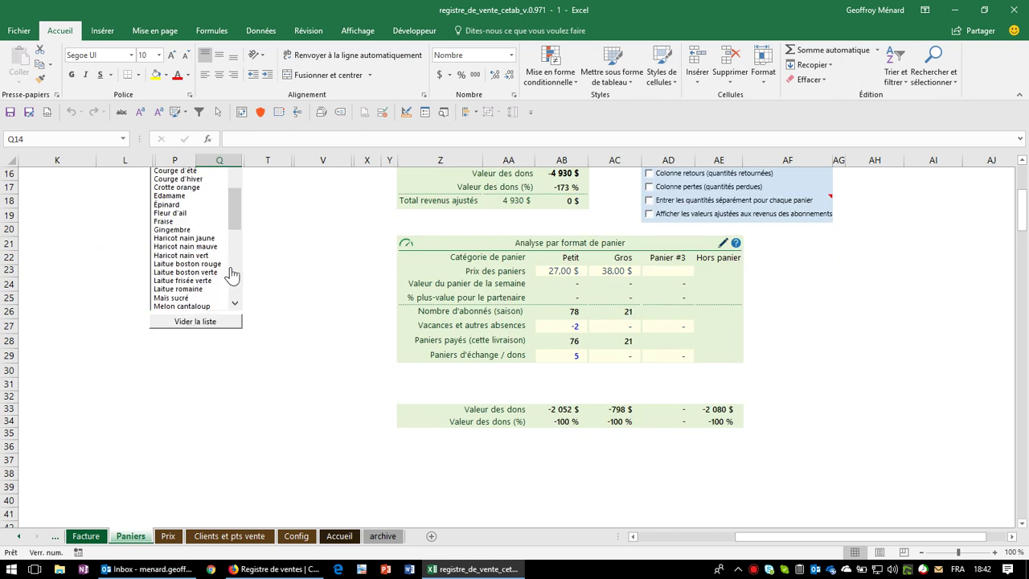
{"action": "left_click", "coordinate": [185, 281]}
{"action": "left_click", "coordinate": [185, 230]}
{"action": "scroll", "coordinate": [187, 241], "scroll_direction": "up", "scroll_amount": 3}
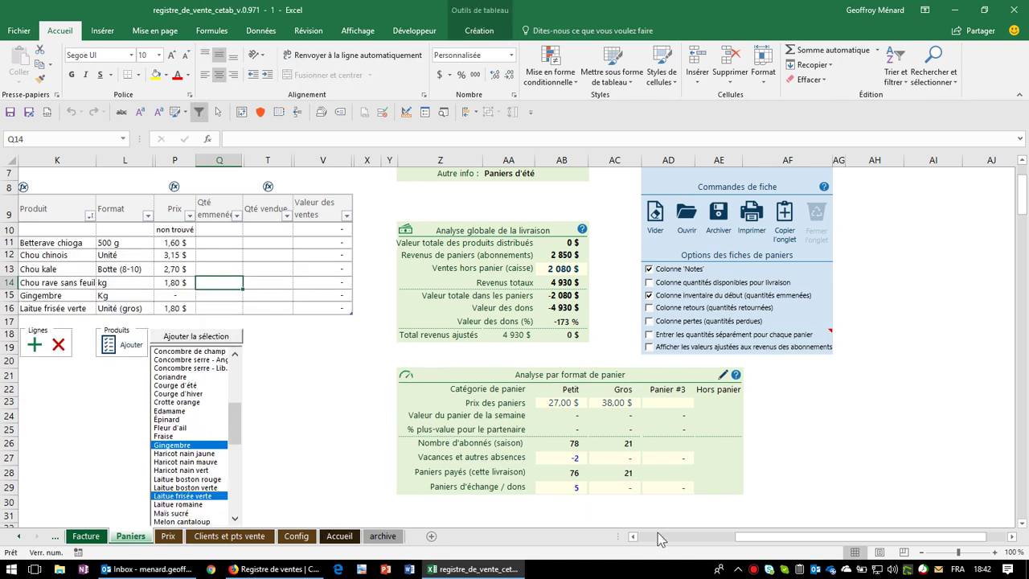
{"action": "left_click", "coordinate": [633, 537]}
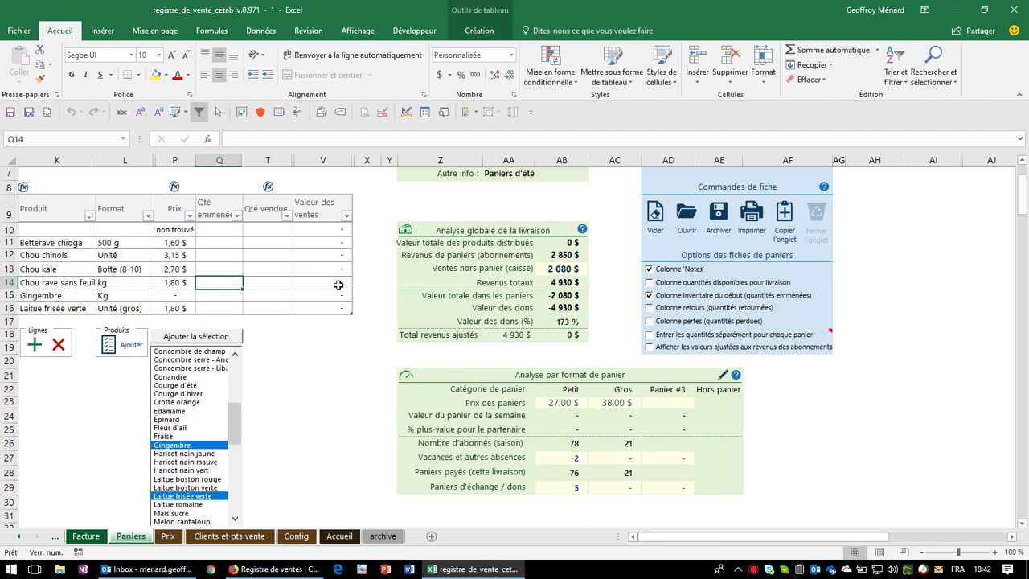
{"action": "scroll", "coordinate": [338, 285], "scroll_direction": "up", "scroll_amount": 1}
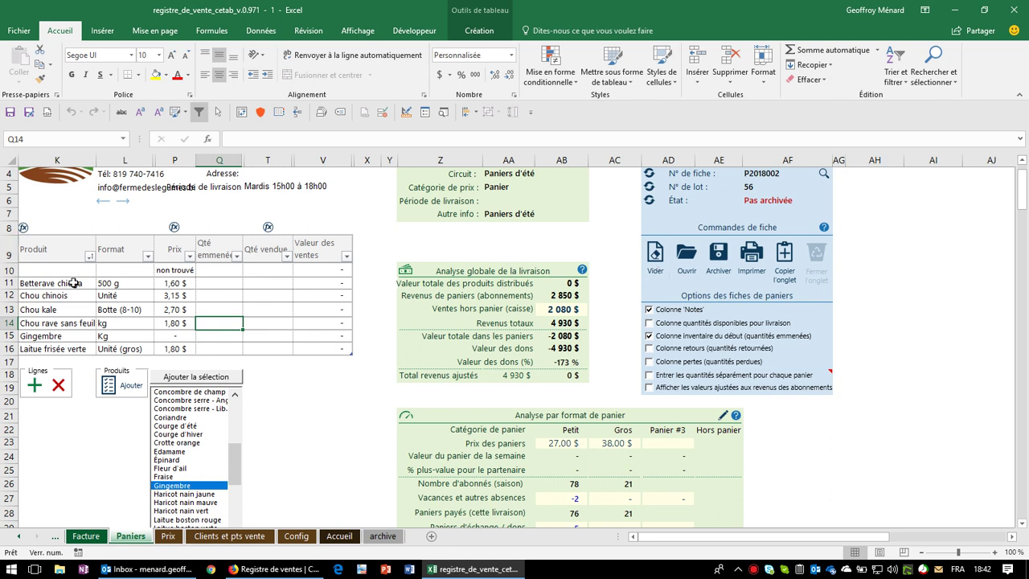
Step: Delete the empty first table row and the three Chou chinois to Chou rave rows
{"action": "left_click_drag", "start_coordinate": [73, 275], "coordinate": [70, 348]}
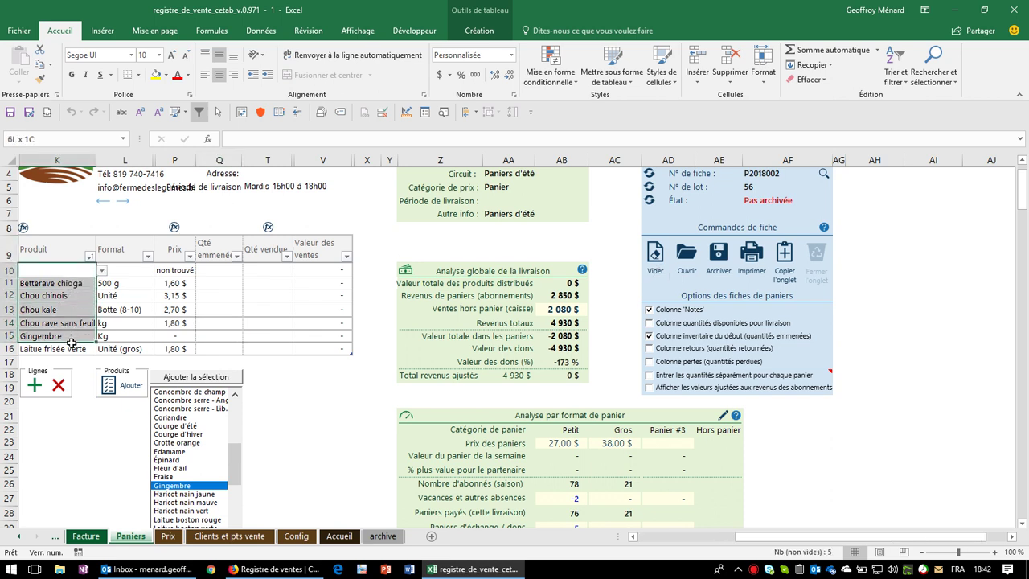
{"action": "left_click_drag", "start_coordinate": [71, 321], "coordinate": [65, 271]}
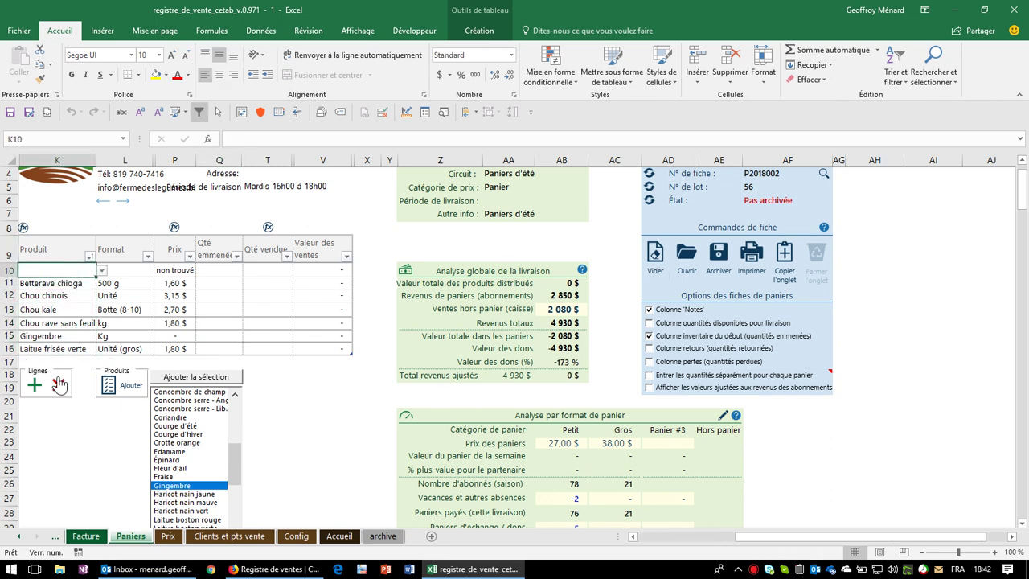
{"action": "left_click", "coordinate": [58, 385]}
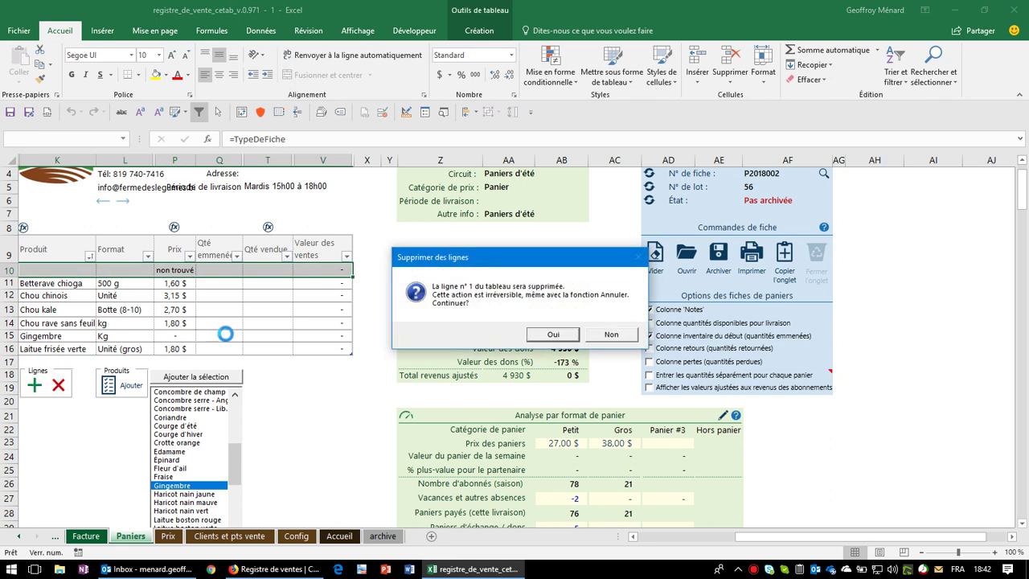
{"action": "left_click", "coordinate": [555, 335]}
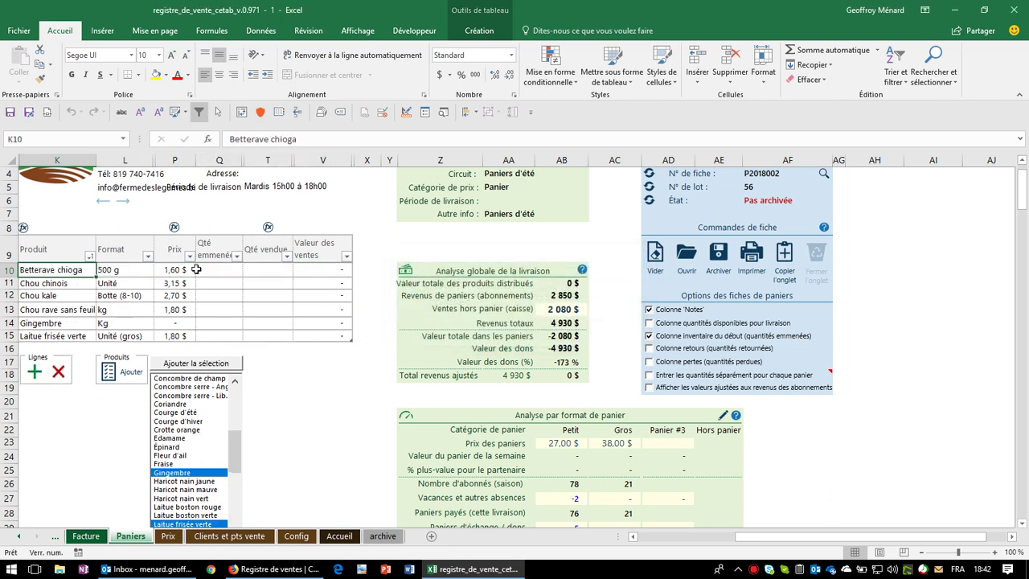
{"action": "left_click_drag", "start_coordinate": [119, 283], "coordinate": [119, 296]}
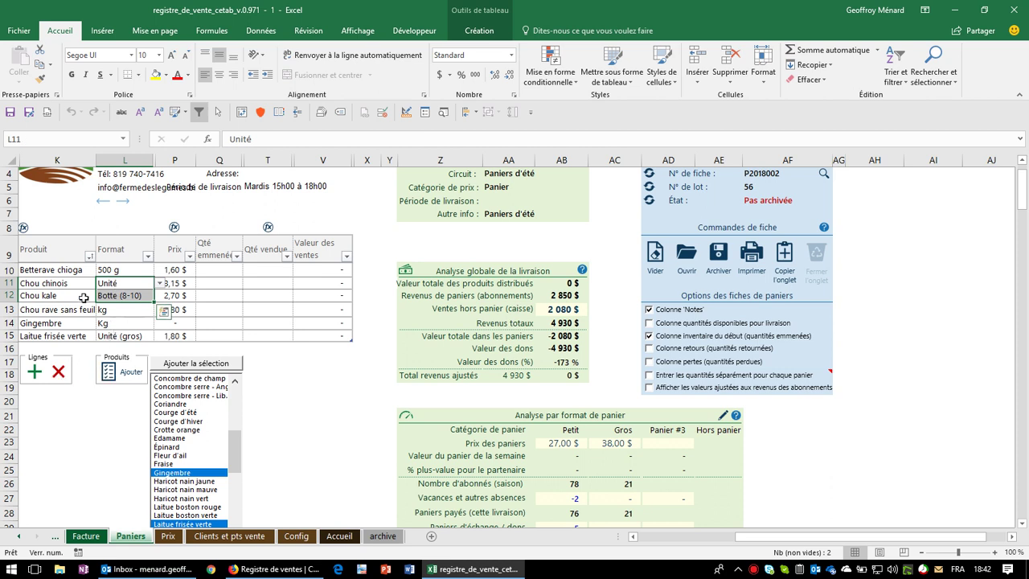
{"action": "left_click_drag", "start_coordinate": [71, 289], "coordinate": [66, 310]}
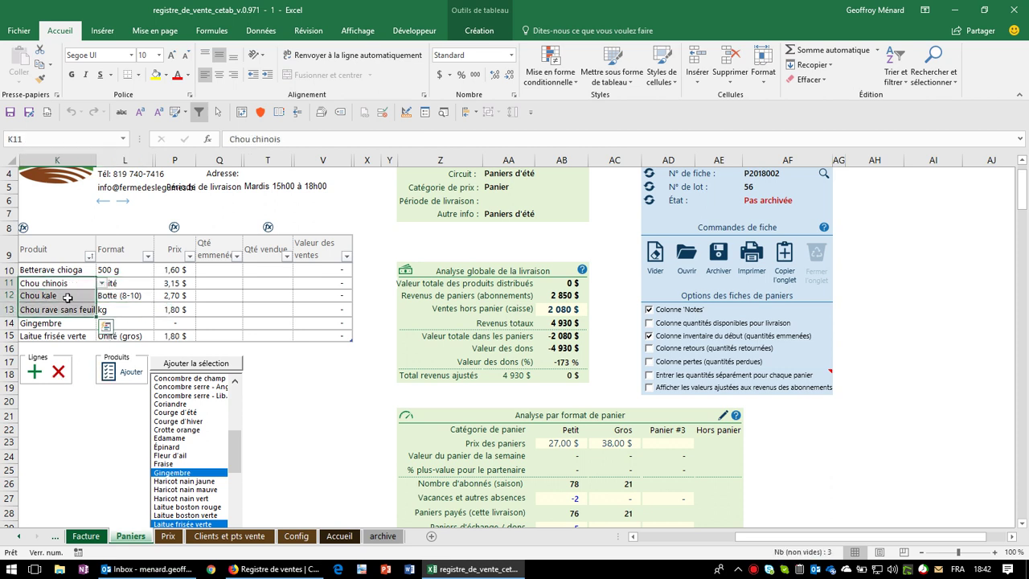
{"action": "left_click", "coordinate": [61, 372]}
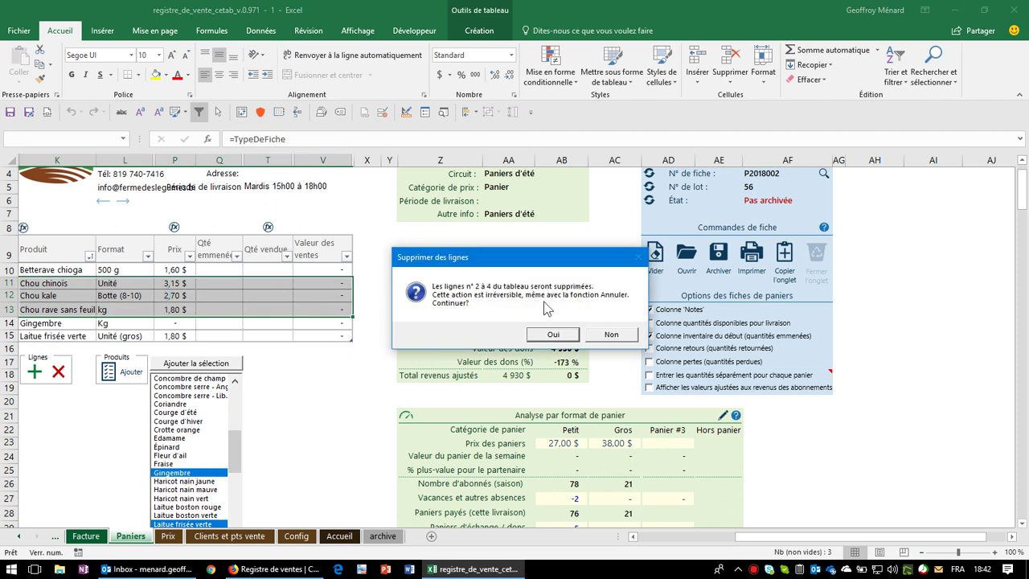
{"action": "left_click", "coordinate": [550, 336]}
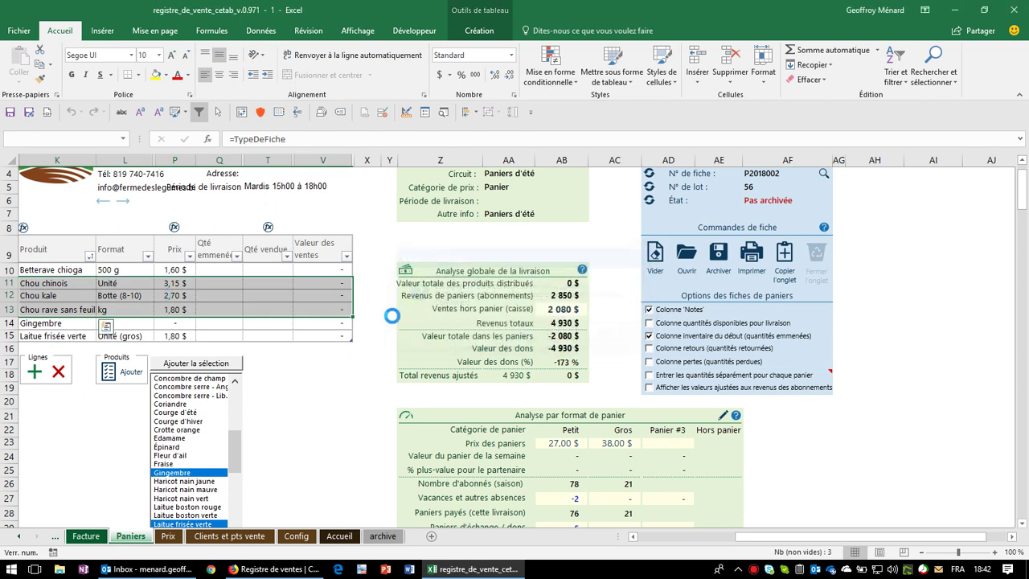
Step: Delete the Gingembre and Laitue frisée verte rows, leaving Betterave chioga, then request clearing with Vider
{"action": "left_click", "coordinate": [78, 280]}
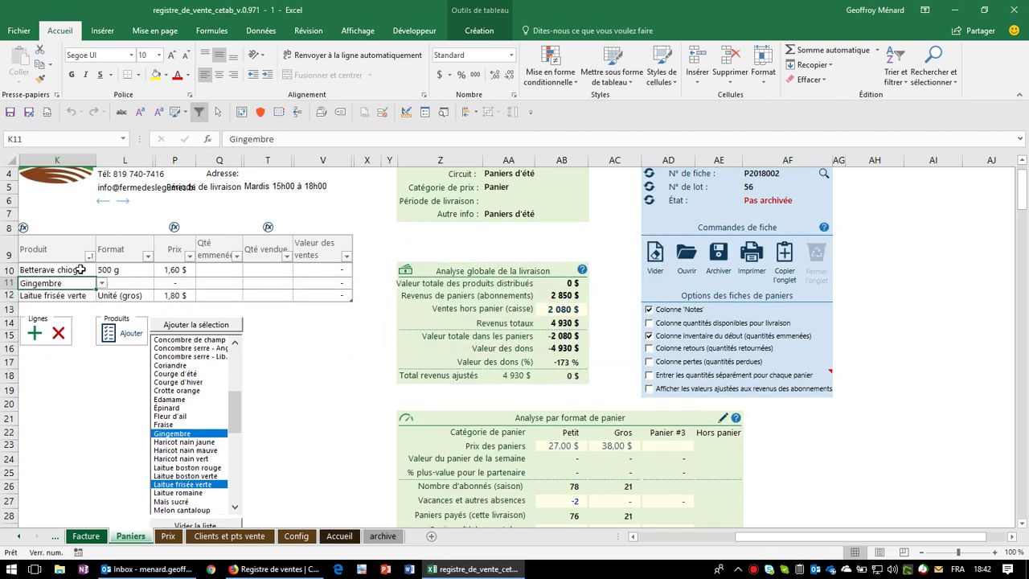
{"action": "left_click_drag", "start_coordinate": [68, 282], "coordinate": [68, 296]}
{"action": "left_click", "coordinate": [57, 332]}
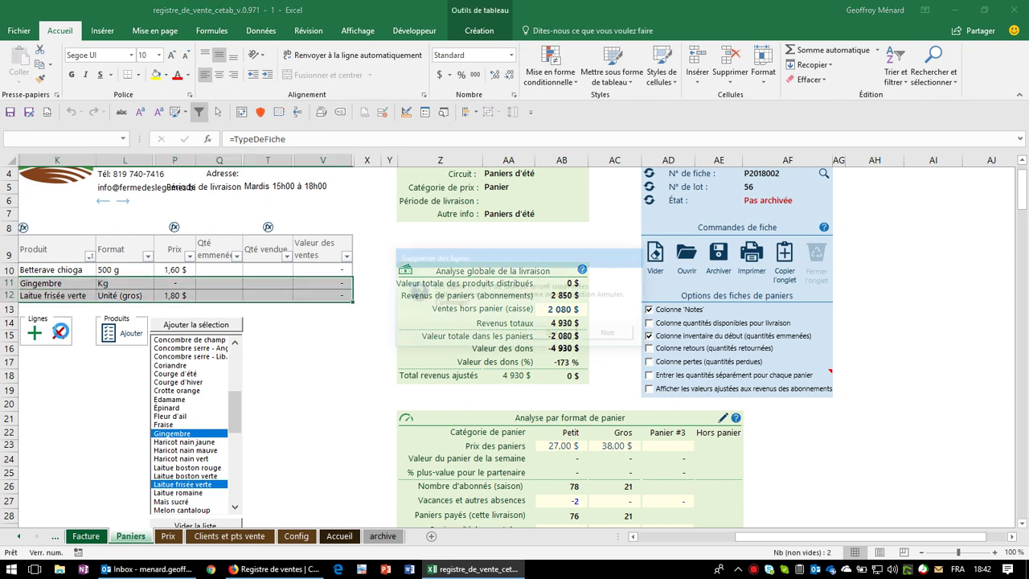
{"action": "left_click", "coordinate": [555, 336]}
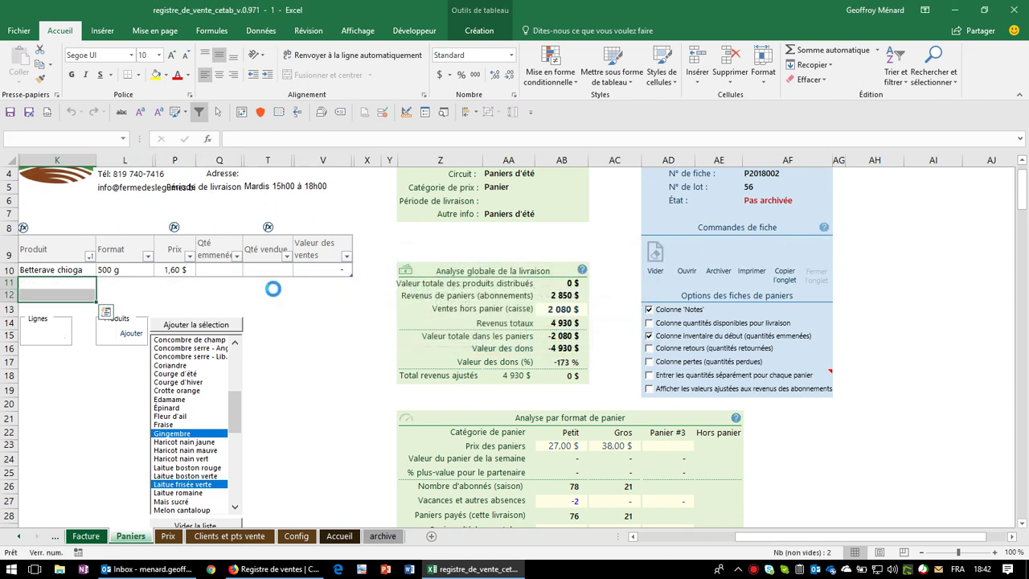
{"action": "left_click", "coordinate": [648, 262]}
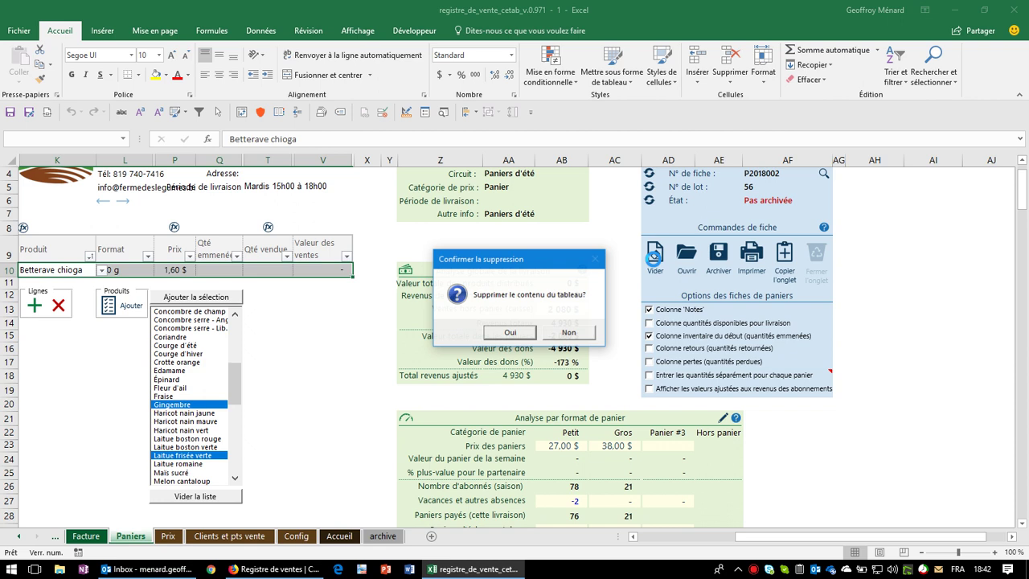
Step: Clear the table, keep the current fiche number, and re-enable per-basket quantities to restore the Panier column
{"action": "left_click", "coordinate": [518, 337]}
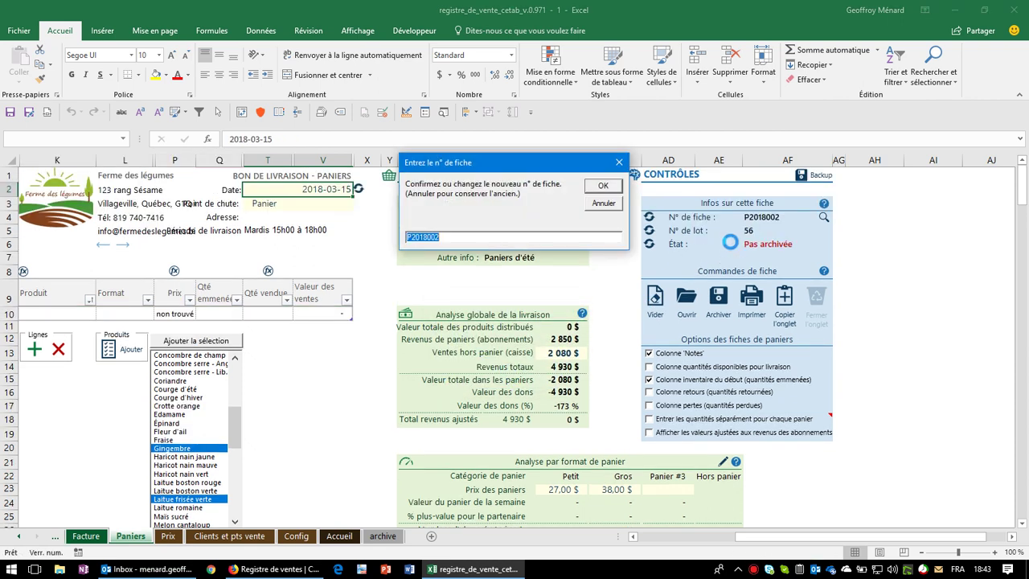
{"action": "left_click", "coordinate": [615, 206]}
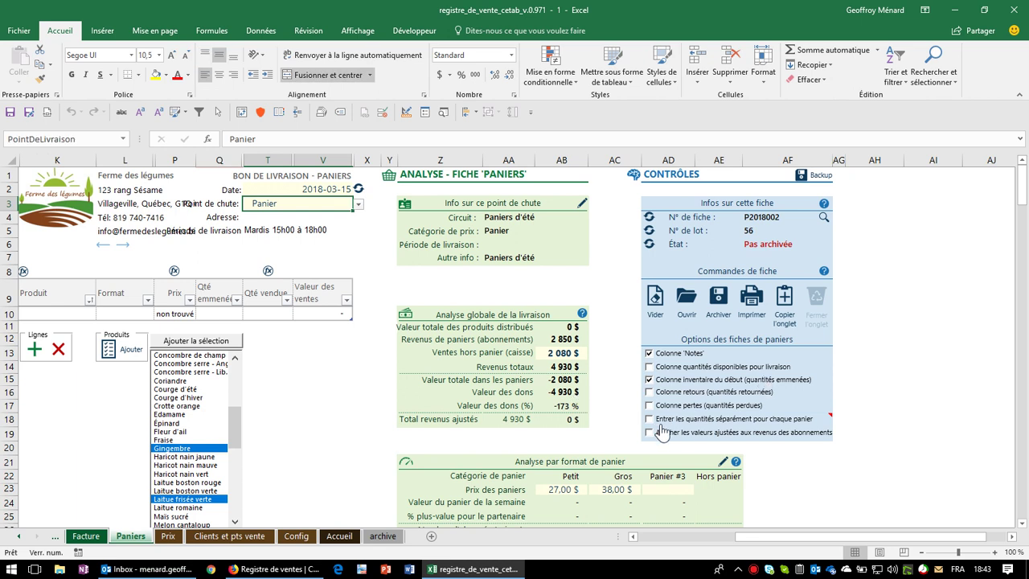
{"action": "left_click", "coordinate": [720, 418]}
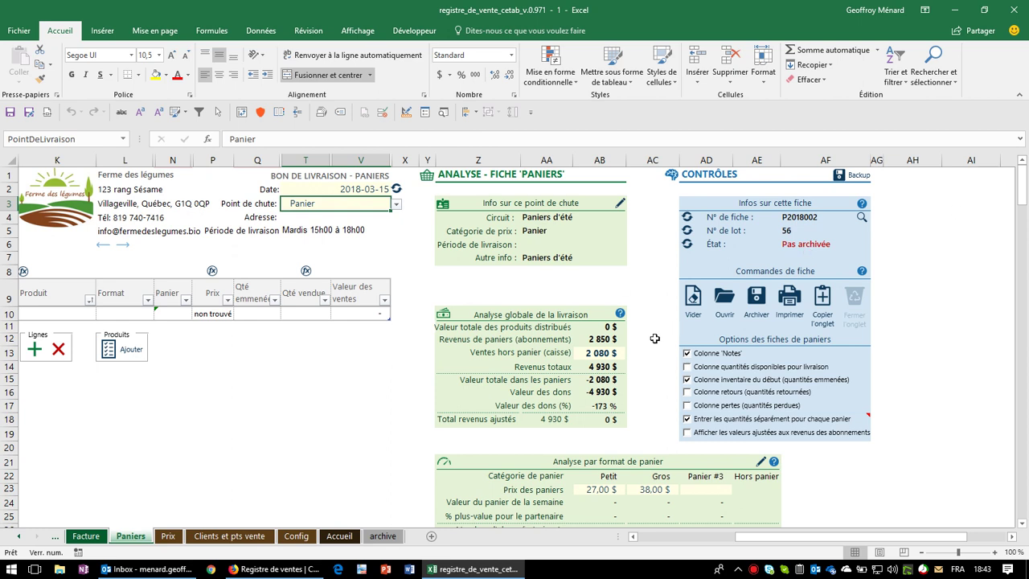
Step: Show the per-basket product lists and clear selections in Petit, Gros, Hors panier and Panier #3
{"action": "left_click", "coordinate": [125, 354]}
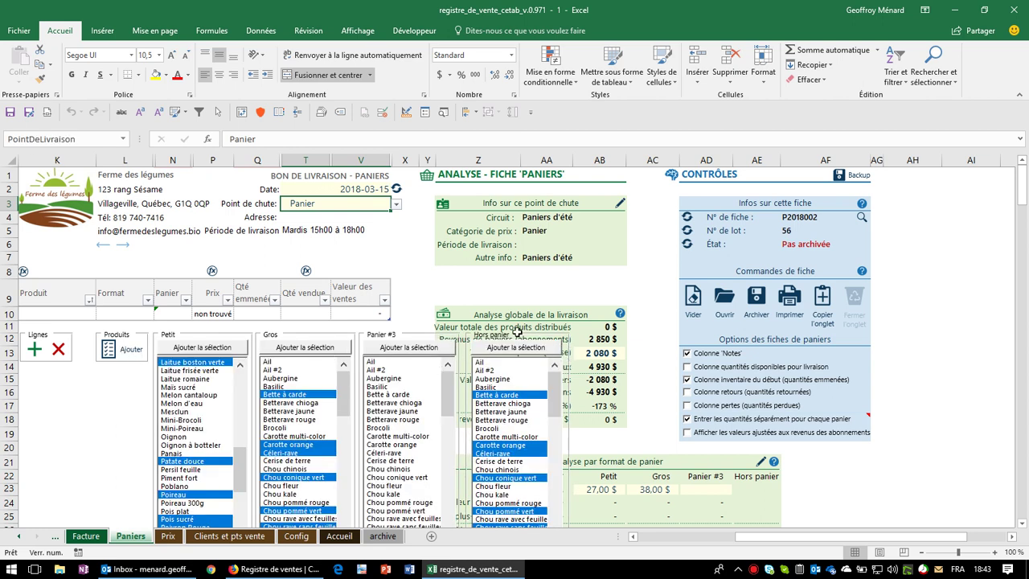
{"action": "scroll", "coordinate": [518, 360], "scroll_direction": "down", "scroll_amount": 1}
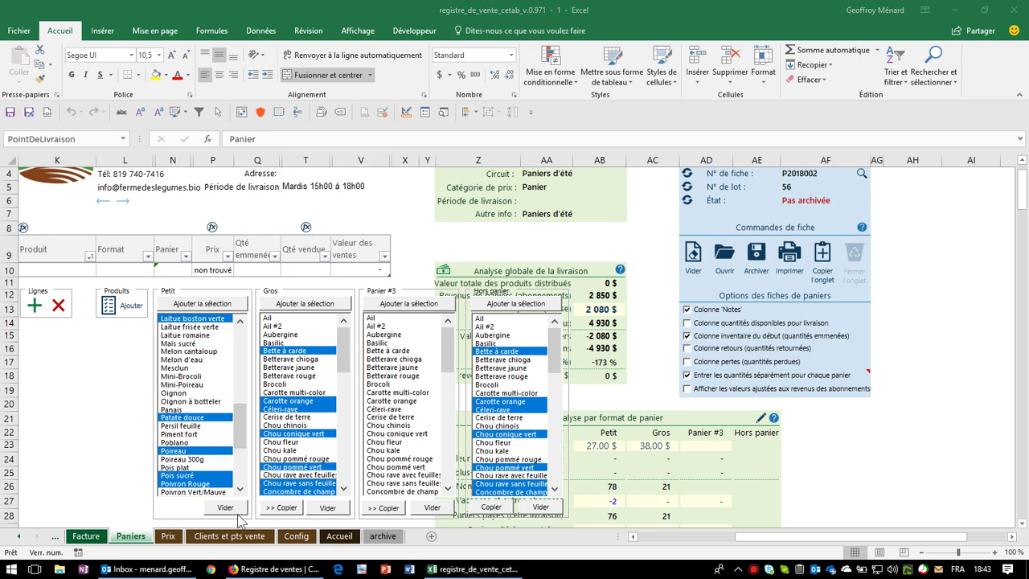
{"action": "left_click", "coordinate": [225, 508]}
{"action": "left_click", "coordinate": [326, 508]}
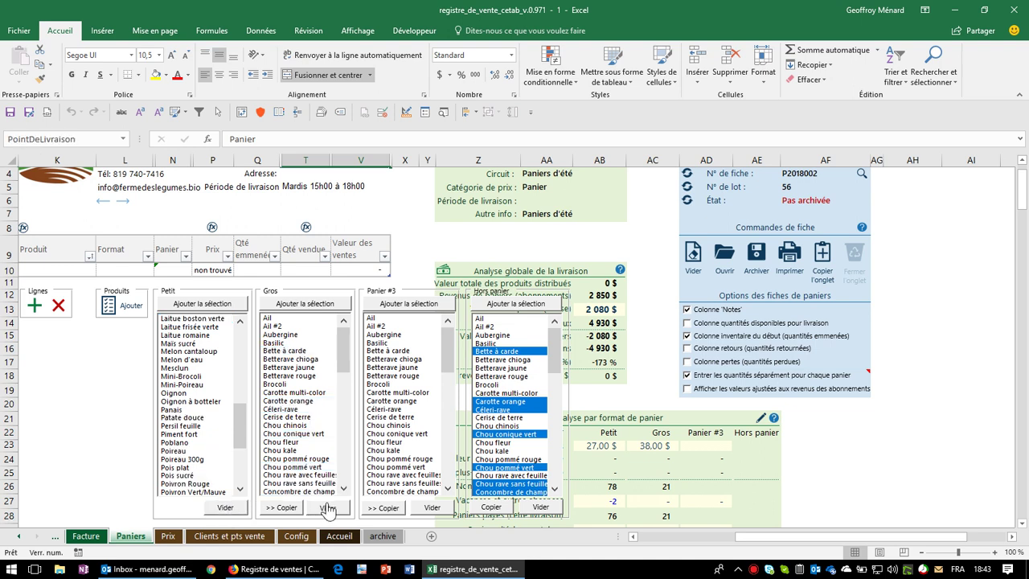
{"action": "left_click", "coordinate": [425, 498]}
{"action": "left_click", "coordinate": [541, 508]}
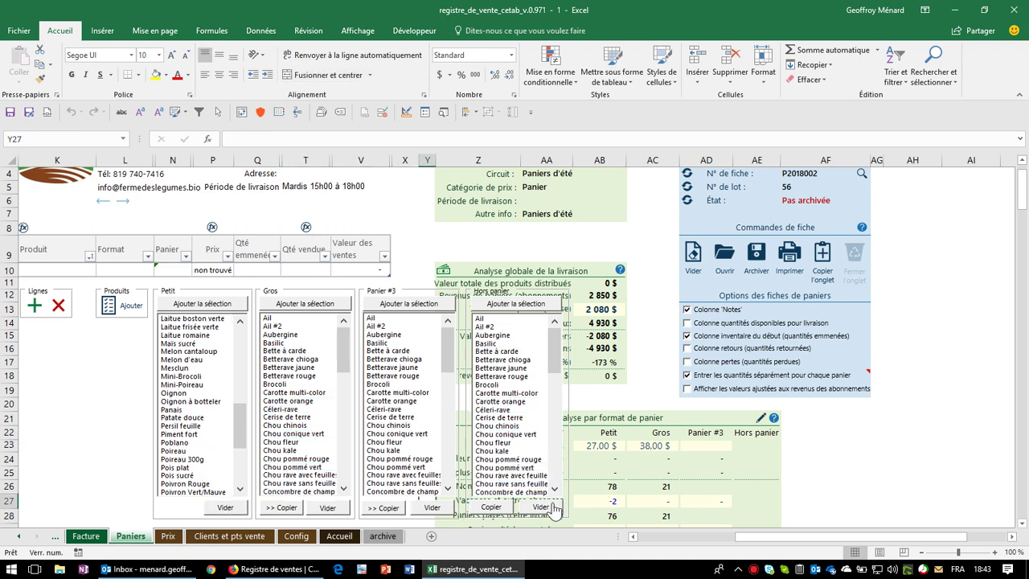
{"action": "left_click", "coordinate": [441, 508]}
Step: Pick Melon d'eau, Mesclun, Laitue romaine and Oignon à botteler in the Petit list
{"action": "left_click", "coordinate": [184, 361]}
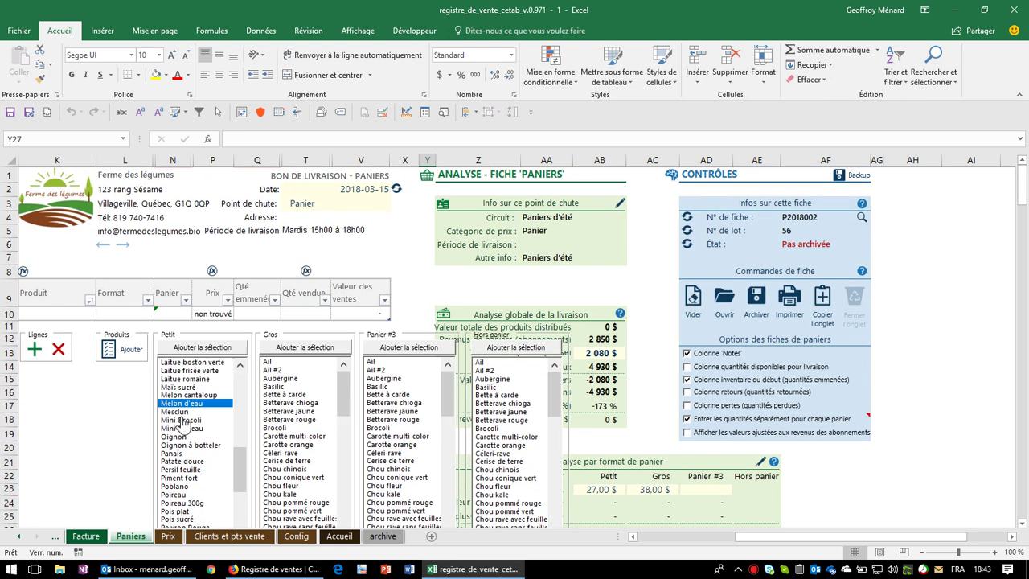
{"action": "left_click_drag", "start_coordinate": [183, 423], "coordinate": [215, 404]}
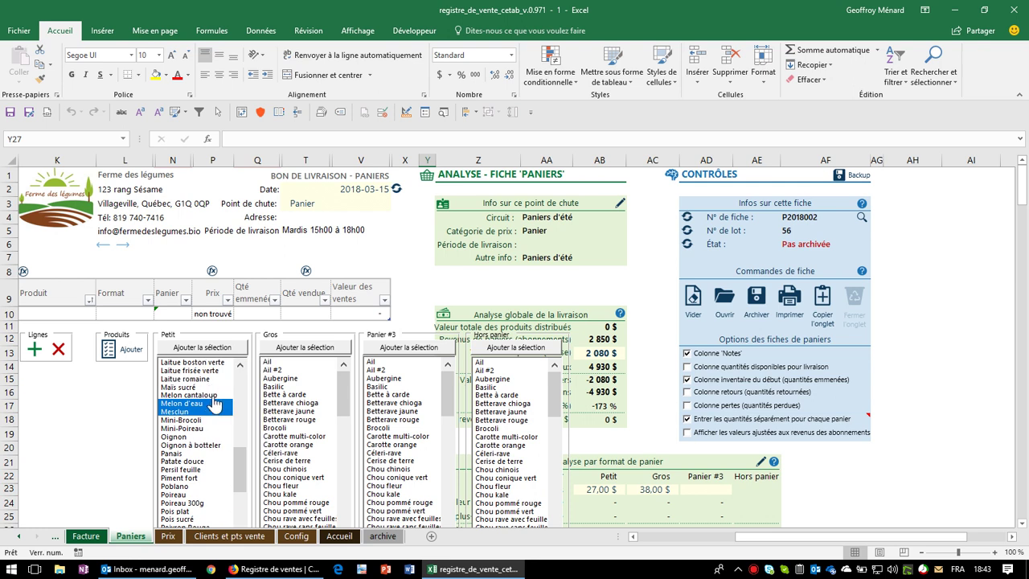
{"action": "left_click", "coordinate": [221, 380]}
{"action": "left_click", "coordinate": [210, 444]}
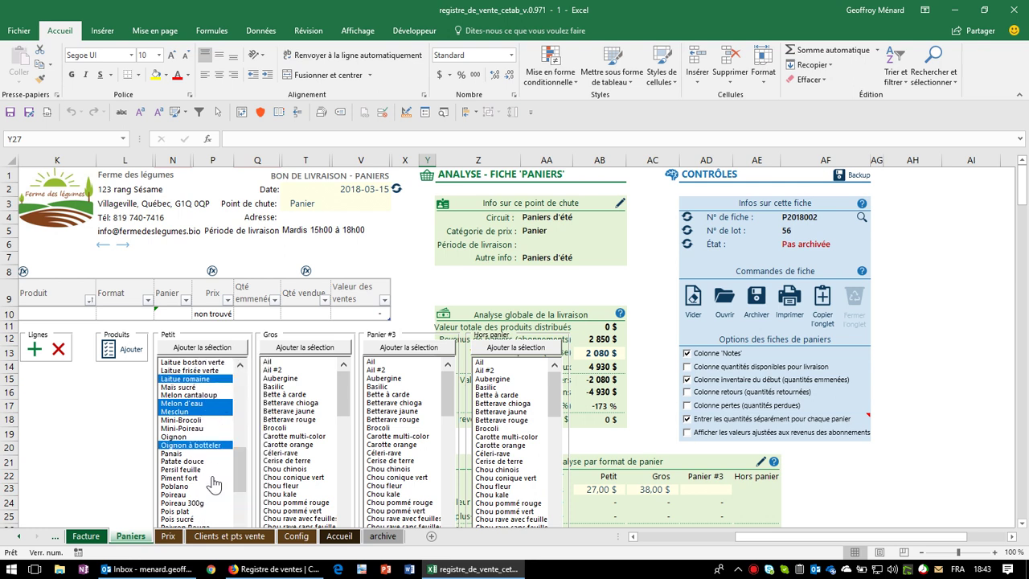
{"action": "left_click", "coordinate": [163, 538]}
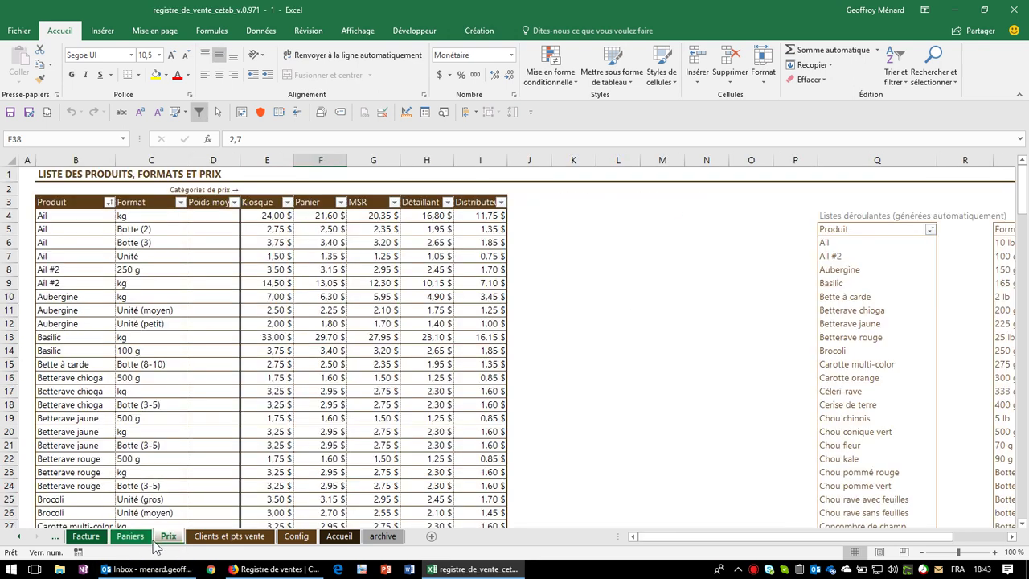
{"action": "left_click", "coordinate": [145, 545]}
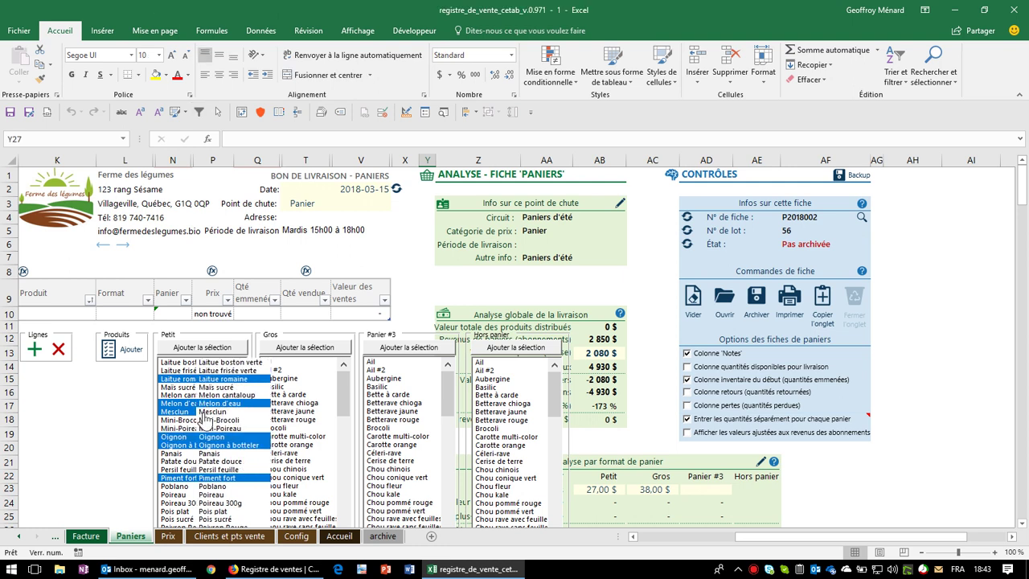
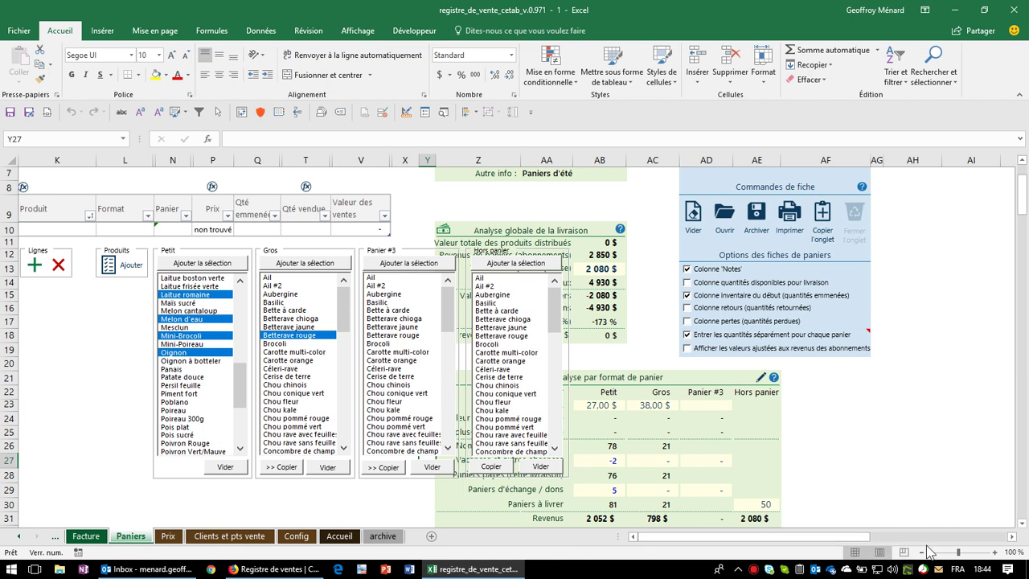
Step: Pick Chou pommé vert and Carotte orange for Panier #3, Céleri-rave for Hors panier, Oignon à botteler for Petit, and clear Gros
{"action": "left_click", "coordinate": [393, 427]}
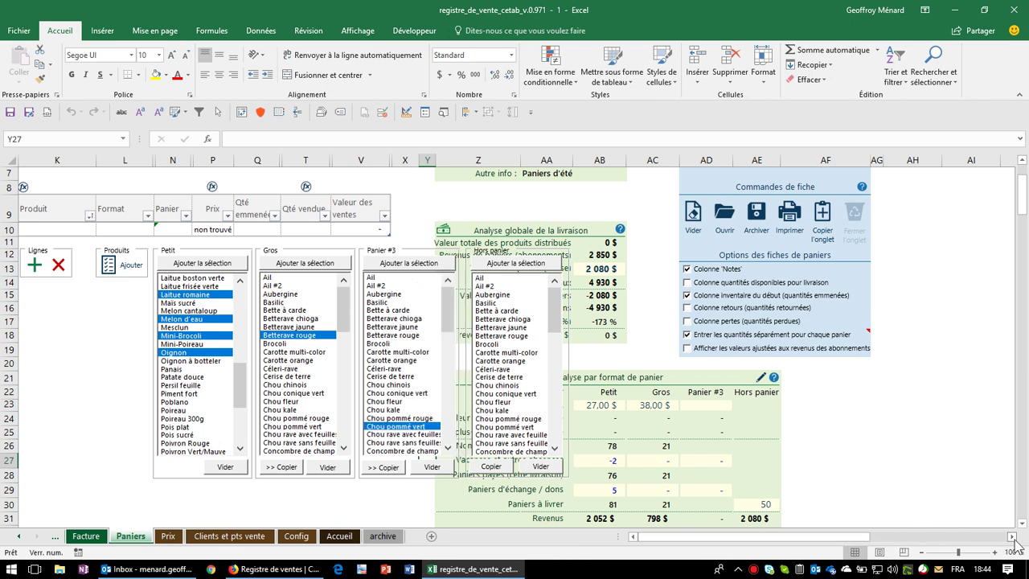
{"action": "left_click", "coordinate": [480, 376]}
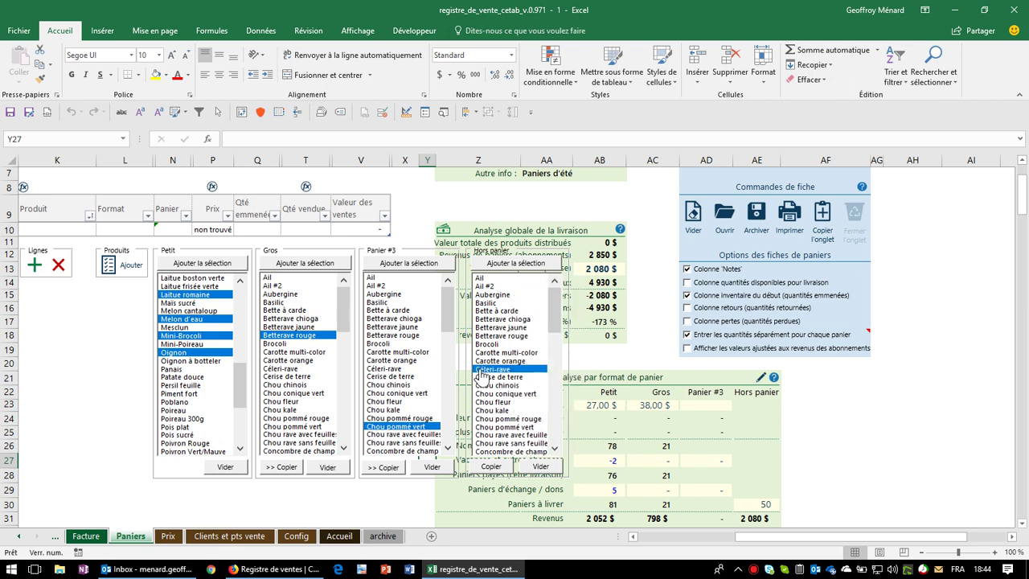
{"action": "left_click", "coordinate": [394, 373]}
{"action": "left_click", "coordinate": [199, 372]}
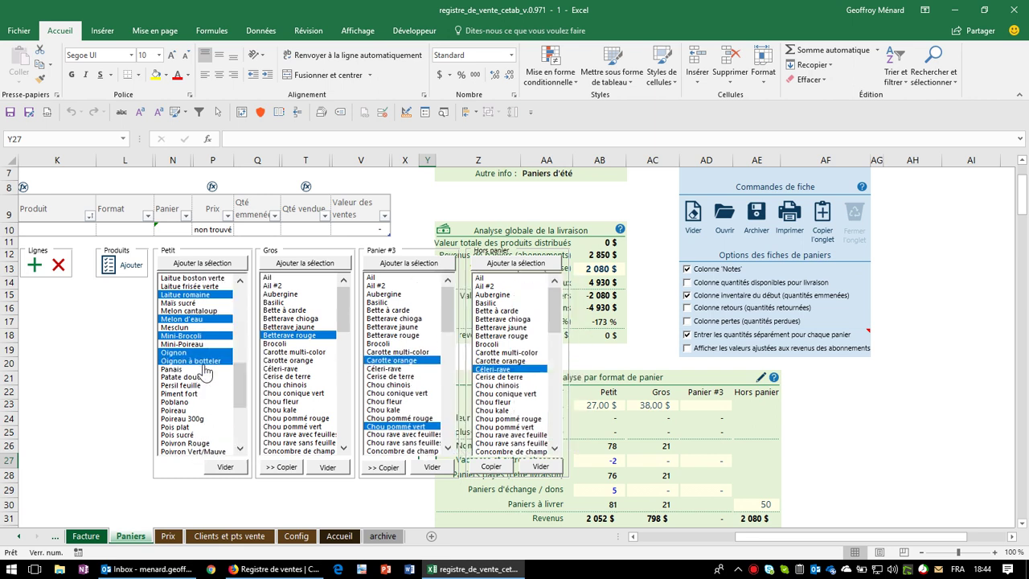
{"action": "left_click", "coordinate": [329, 469]}
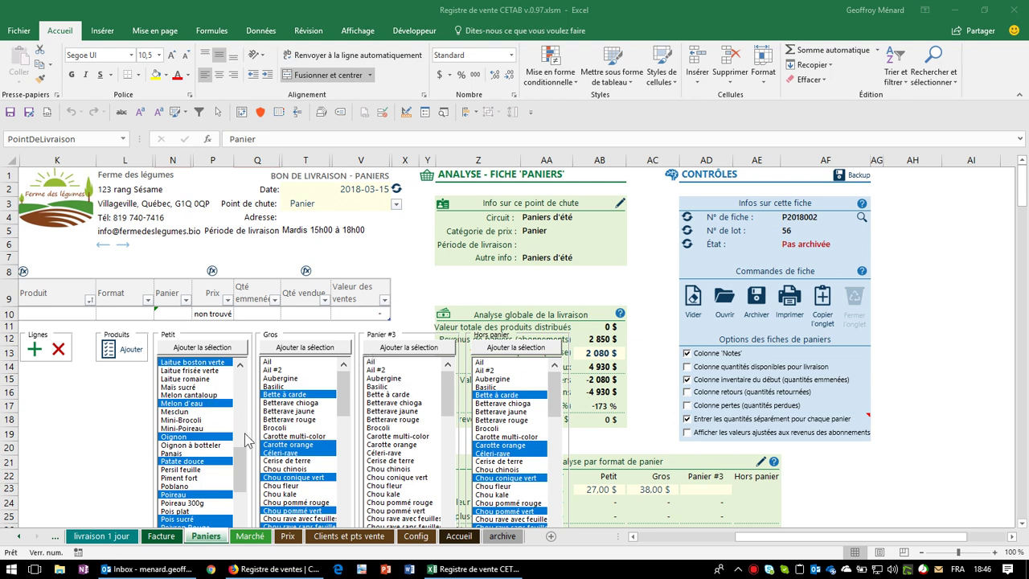
Step: Clear the Petit, Gros and Hors panier product lists
{"action": "scroll", "coordinate": [246, 439], "scroll_direction": "down", "scroll_amount": 1}
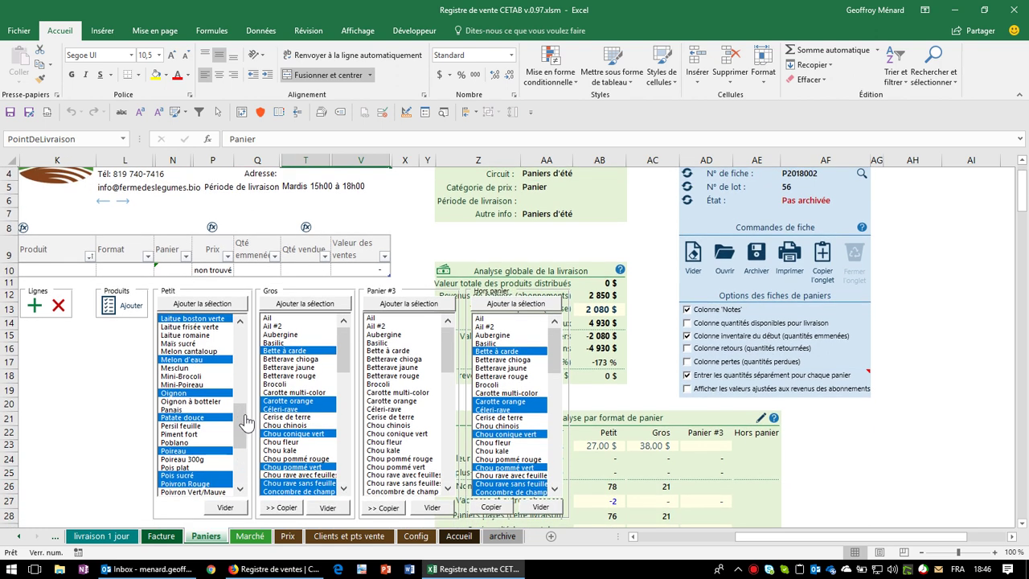
{"action": "left_click_drag", "start_coordinate": [246, 422], "coordinate": [242, 347]}
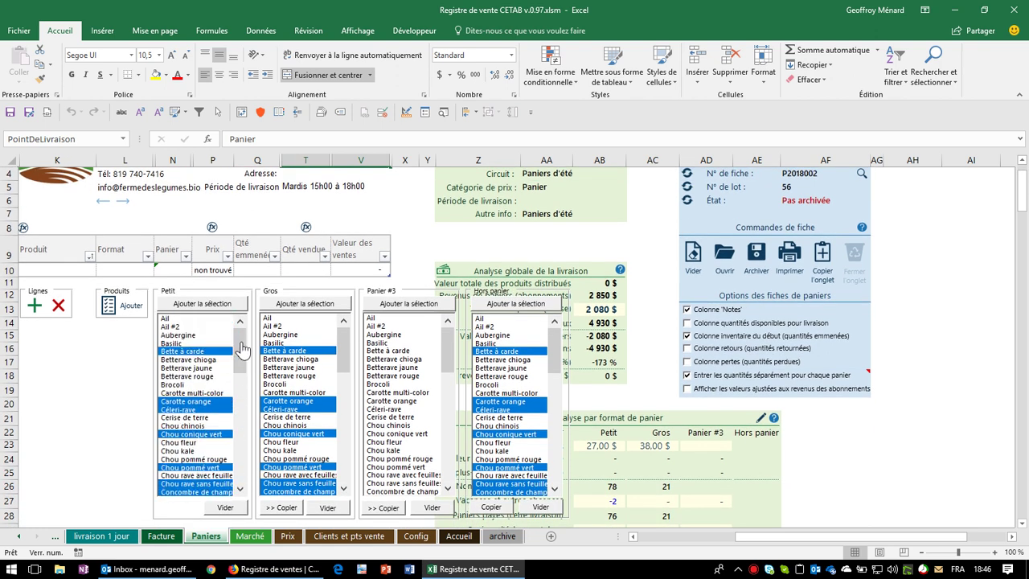
{"action": "left_click", "coordinate": [229, 508]}
{"action": "left_click", "coordinate": [331, 508]}
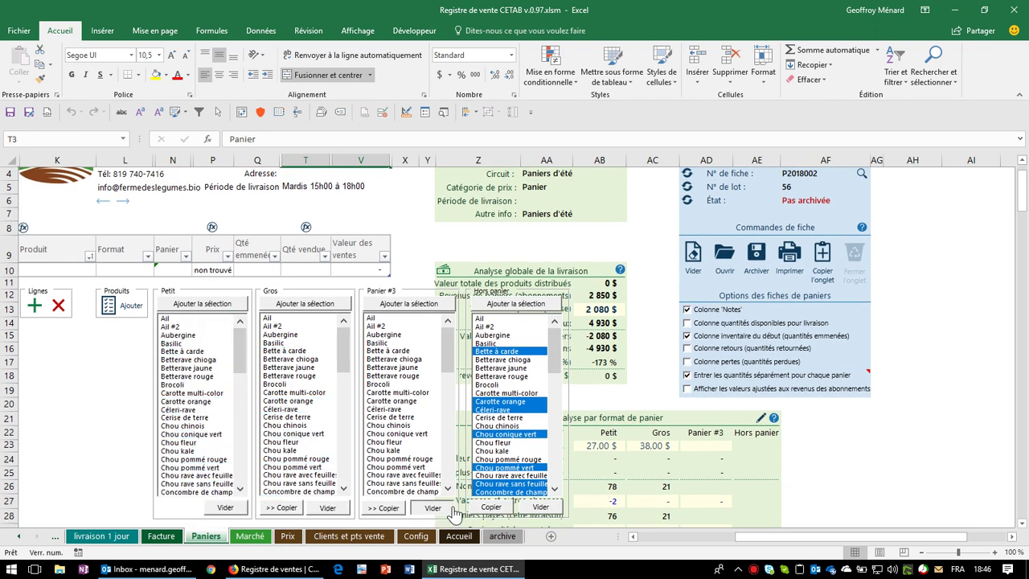
{"action": "left_click", "coordinate": [545, 508]}
Step: Select Basilic, Betterave chioga, Céleri-rave, Chou kale, Laitue boston rouge, Fraise, Courge d'hiver and Maïs sucré for Petit
{"action": "left_click", "coordinate": [198, 344]}
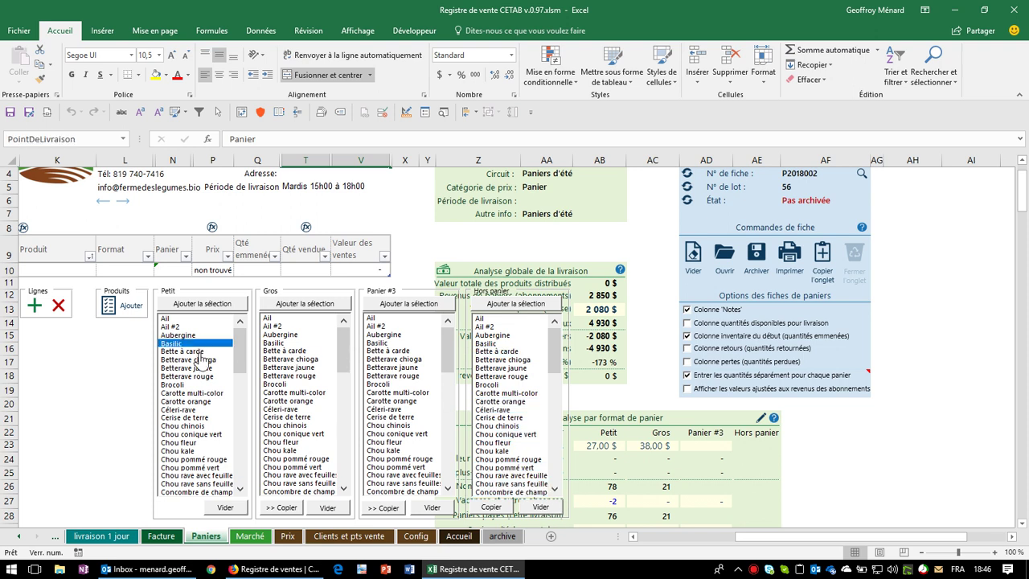
{"action": "left_click", "coordinate": [202, 363]}
{"action": "left_click", "coordinate": [206, 416]}
{"action": "left_click", "coordinate": [205, 461]}
{"action": "scroll", "coordinate": [233, 418], "scroll_direction": "down", "scroll_amount": 1}
{"action": "left_click", "coordinate": [240, 391]}
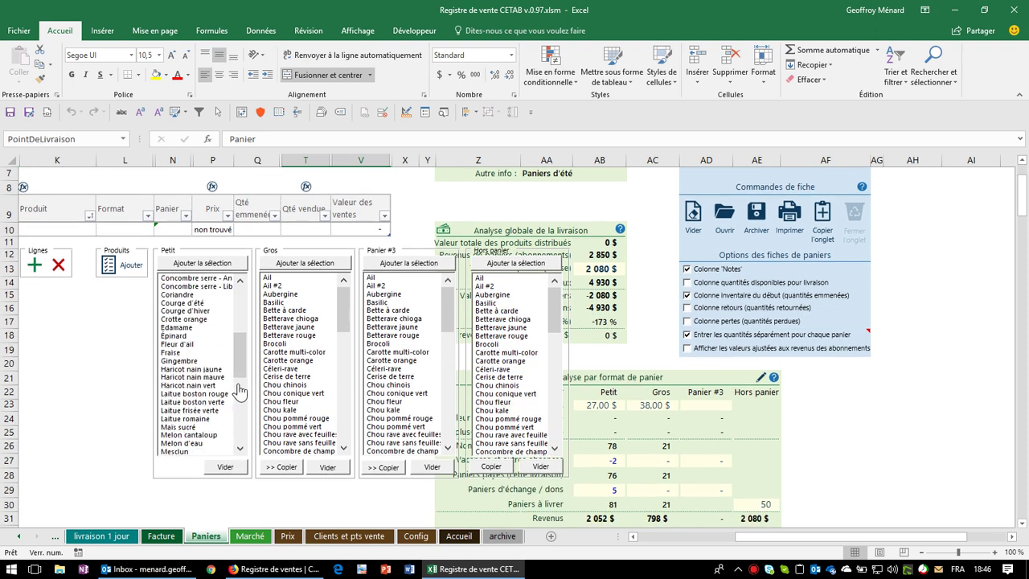
{"action": "left_click", "coordinate": [203, 394]}
{"action": "left_click", "coordinate": [207, 353]}
{"action": "left_click", "coordinate": [206, 311]}
{"action": "left_click", "coordinate": [201, 427]}
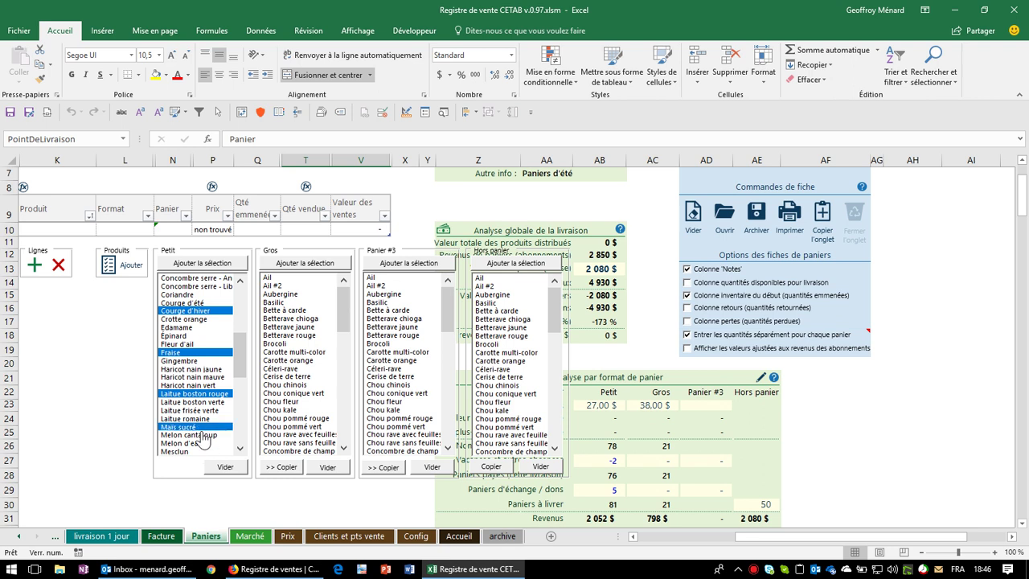
{"action": "left_click_drag", "start_coordinate": [240, 356], "coordinate": [241, 299]}
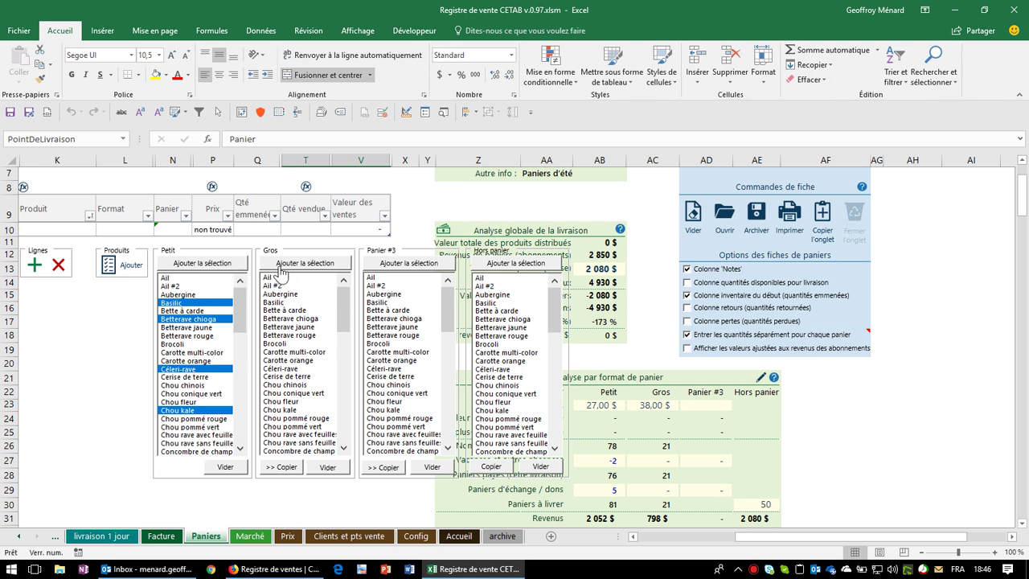
Step: Copy Petit into Gros, adding Betterave rouge, Chou chinois, Chou pommé vert, Chou rave, Melon d'eau, dropping Chou kale
{"action": "left_click", "coordinate": [274, 467]}
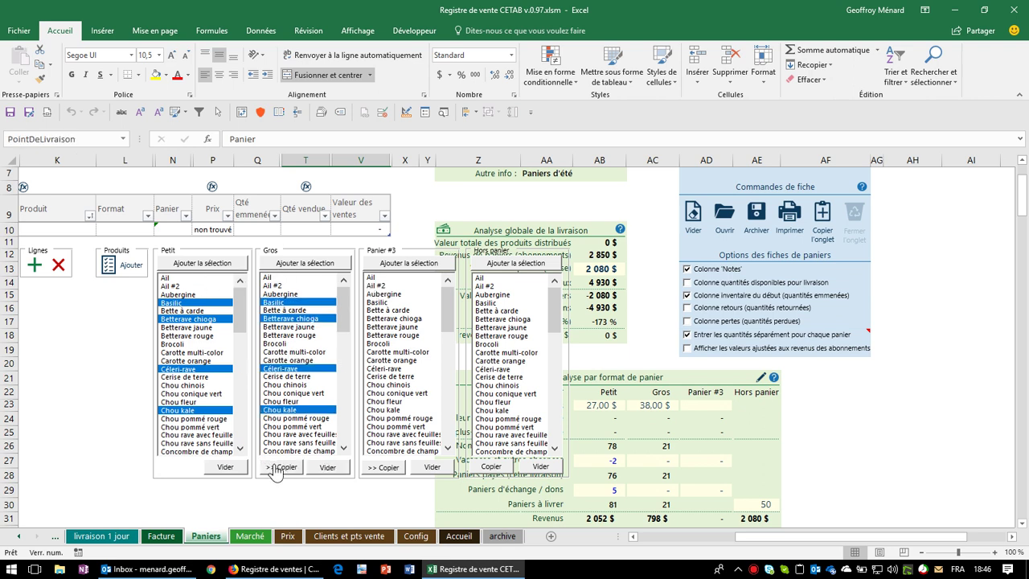
{"action": "left_click", "coordinate": [292, 336]}
{"action": "left_click", "coordinate": [298, 384]}
{"action": "left_click", "coordinate": [301, 409]}
{"action": "left_click", "coordinate": [304, 426]}
{"action": "left_click", "coordinate": [314, 442]}
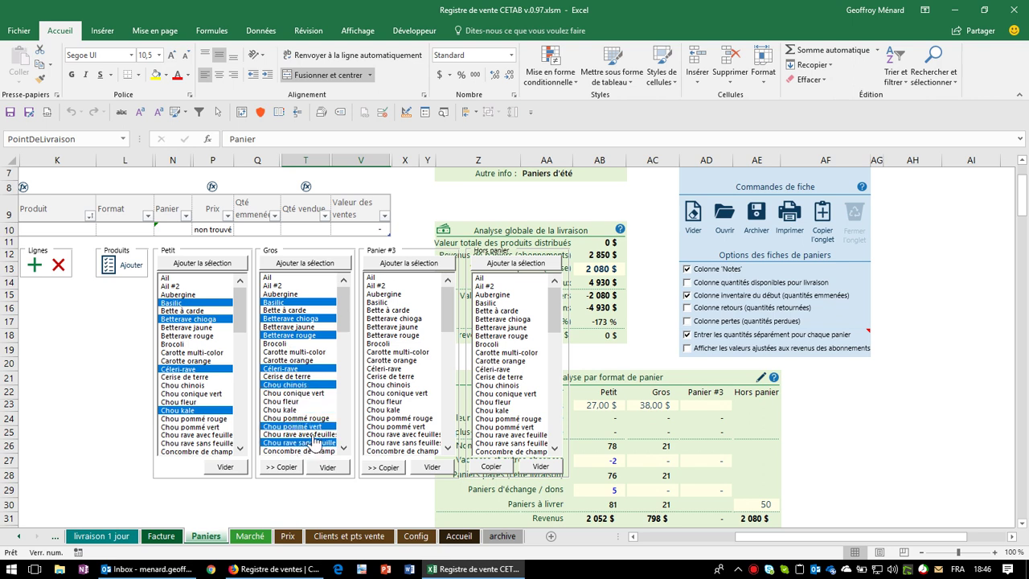
{"action": "left_click", "coordinate": [343, 407]}
{"action": "left_click", "coordinate": [316, 443]}
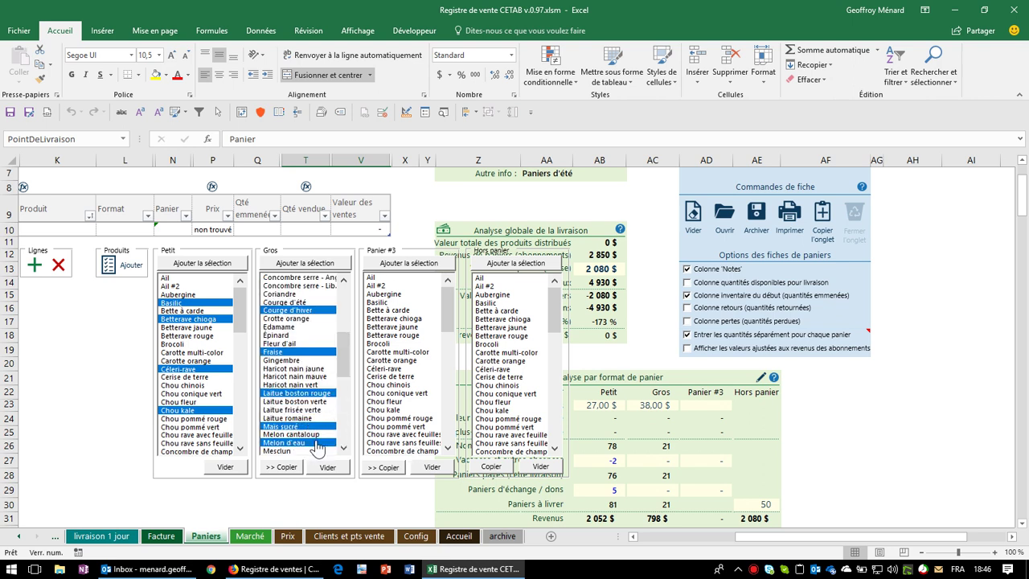
Step: Copy the choices into Panier #3 and Hors panier, with Ail added to the Petit selection
{"action": "left_click", "coordinate": [381, 468]}
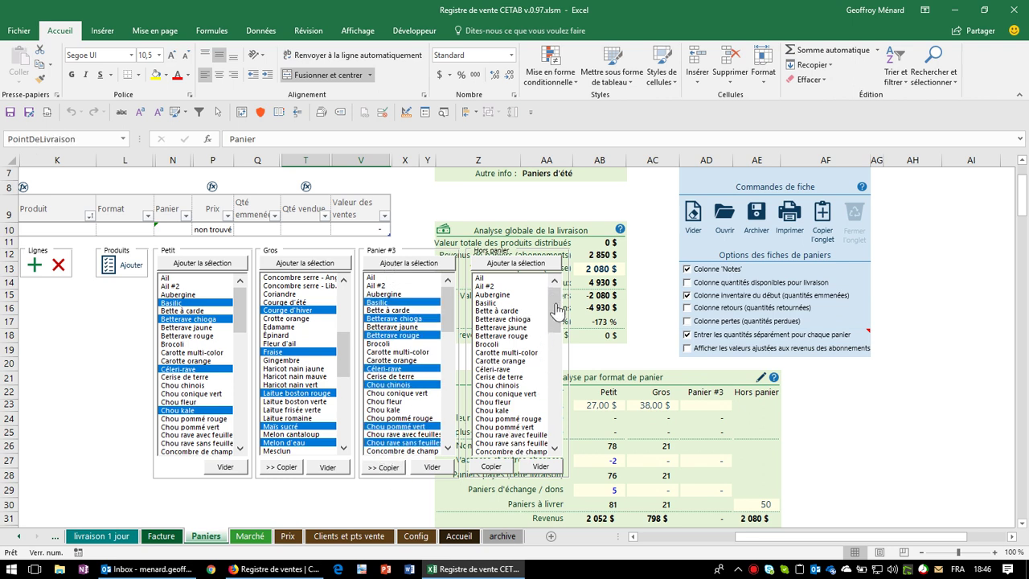
{"action": "left_click_drag", "start_coordinate": [555, 305], "coordinate": [555, 458]}
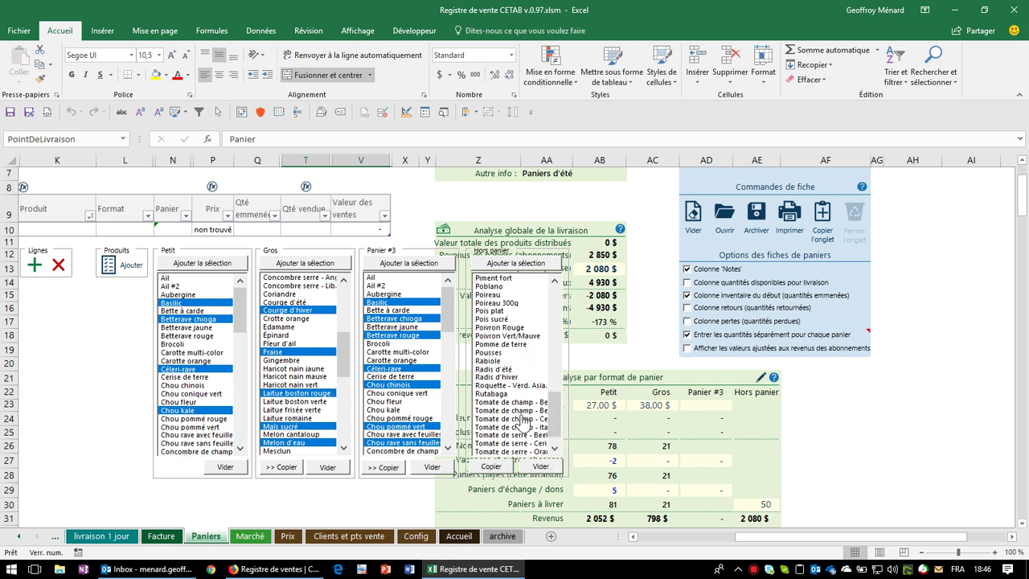
{"action": "left_click", "coordinate": [492, 465]}
{"action": "left_click", "coordinate": [205, 287]}
{"action": "left_click", "coordinate": [206, 286]}
{"action": "left_click", "coordinate": [205, 278]}
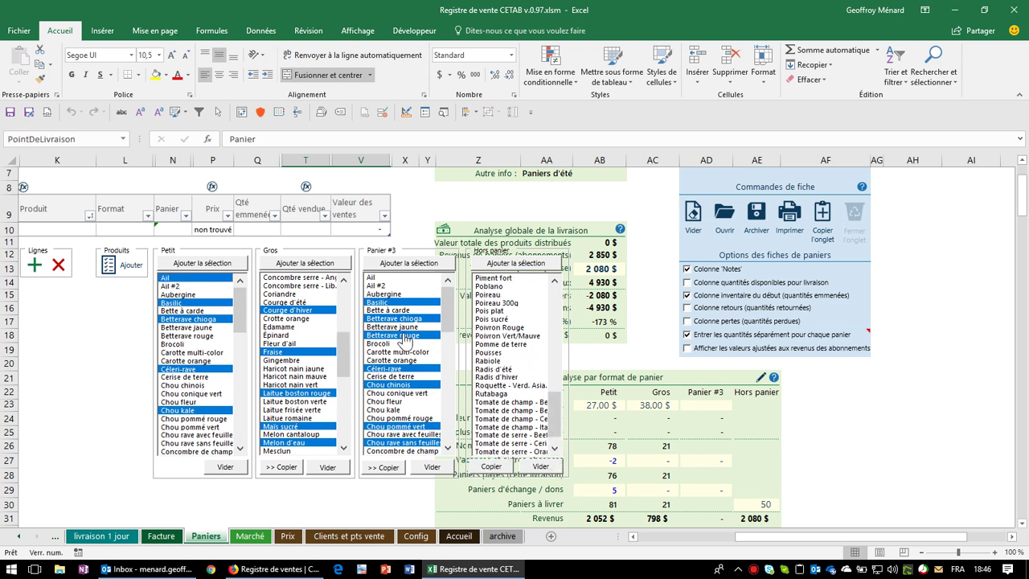
{"action": "left_click", "coordinate": [494, 467]}
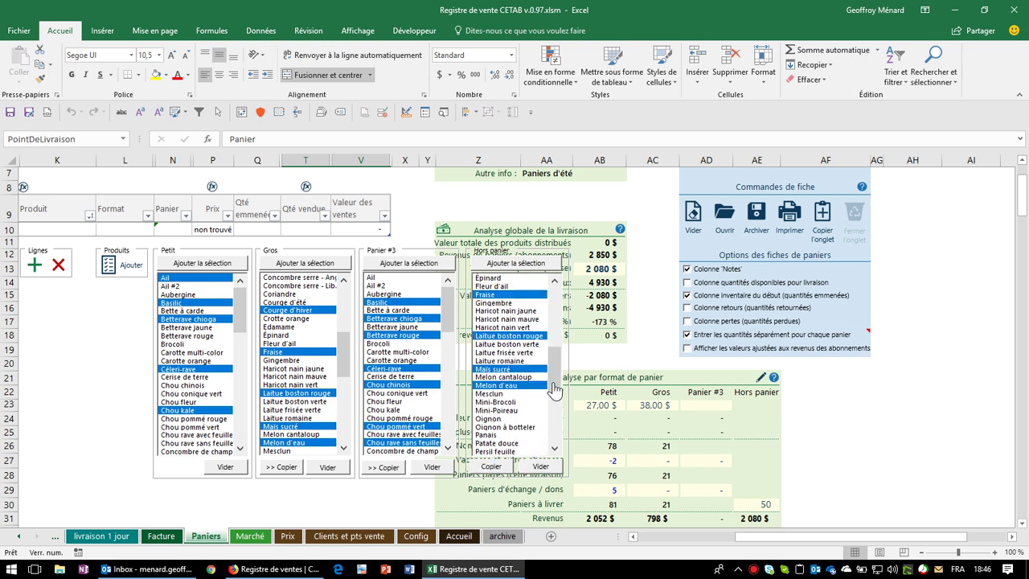
{"action": "left_click_drag", "start_coordinate": [557, 378], "coordinate": [559, 297]}
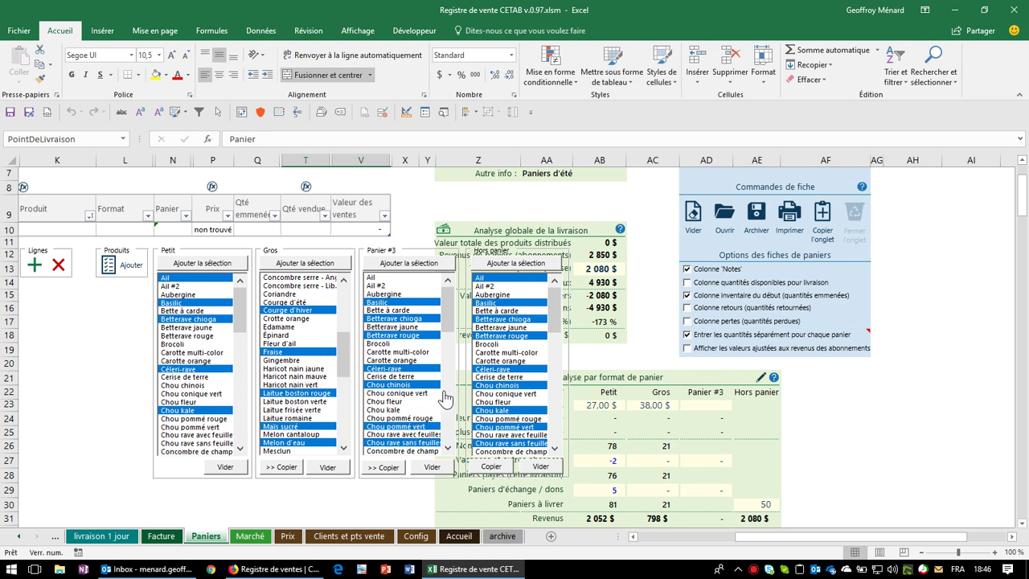
{"action": "left_click", "coordinate": [201, 265]}
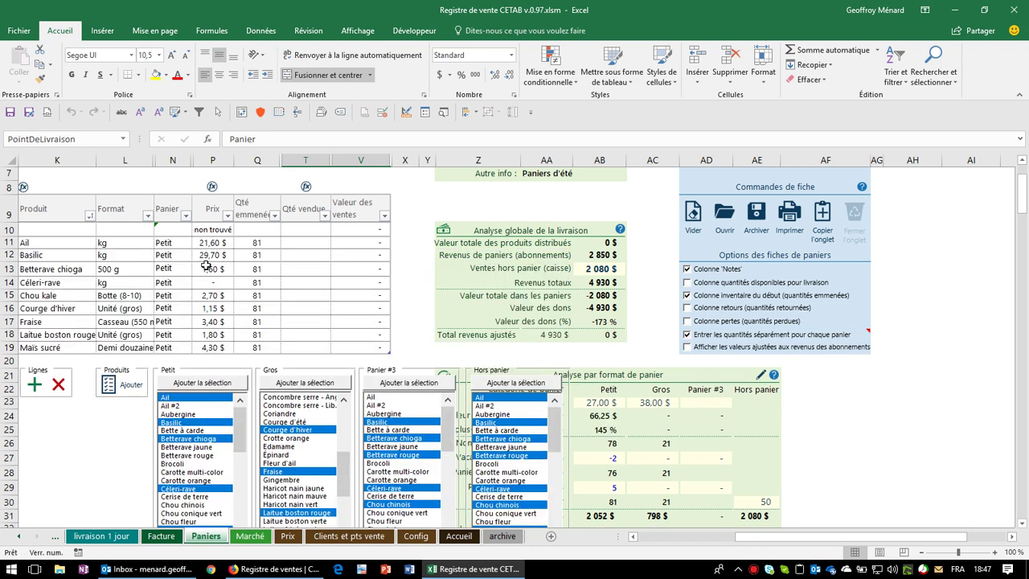
{"action": "left_click", "coordinate": [167, 243]}
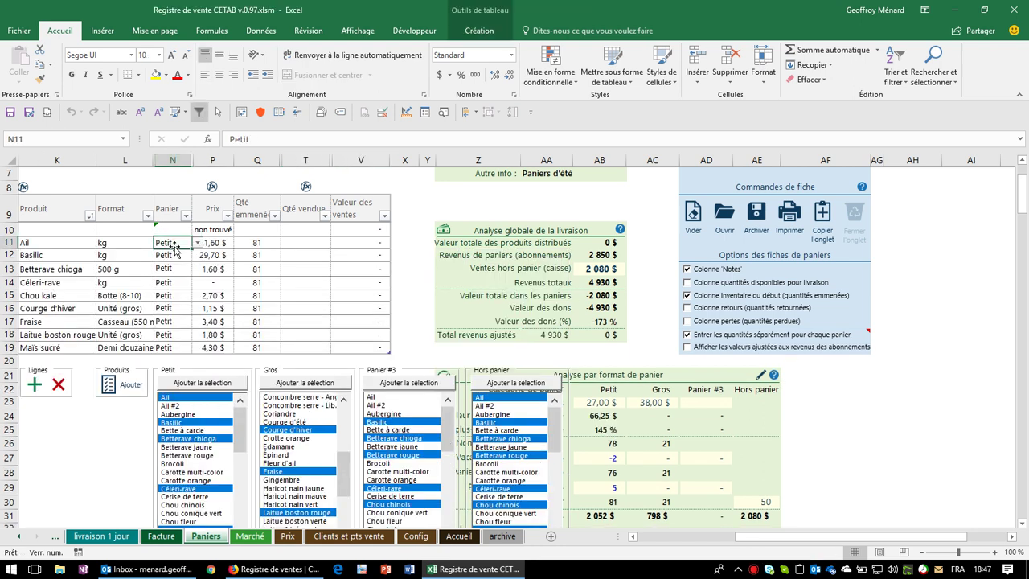
{"action": "left_click", "coordinate": [259, 244]}
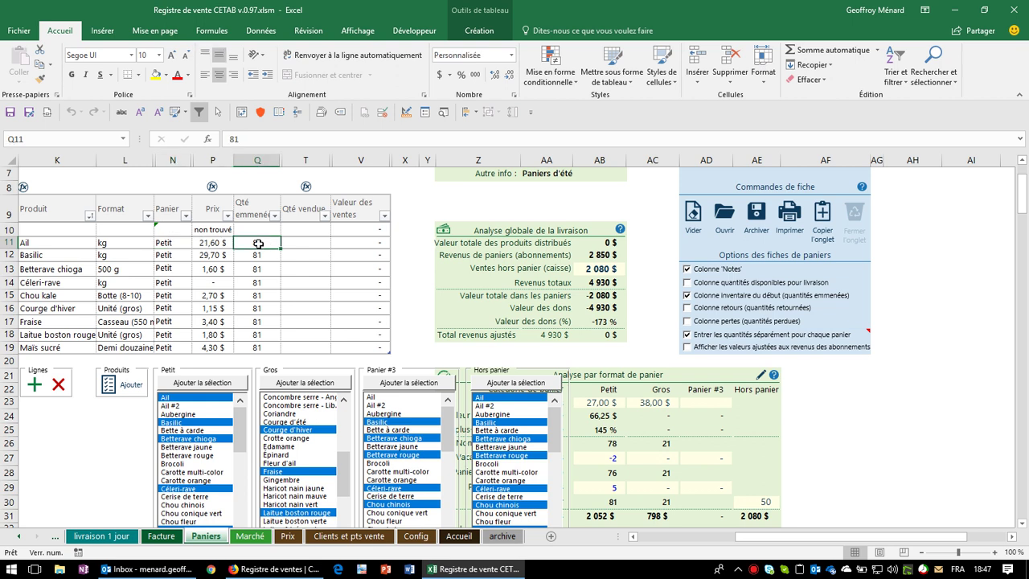
{"action": "left_click", "coordinate": [584, 429]}
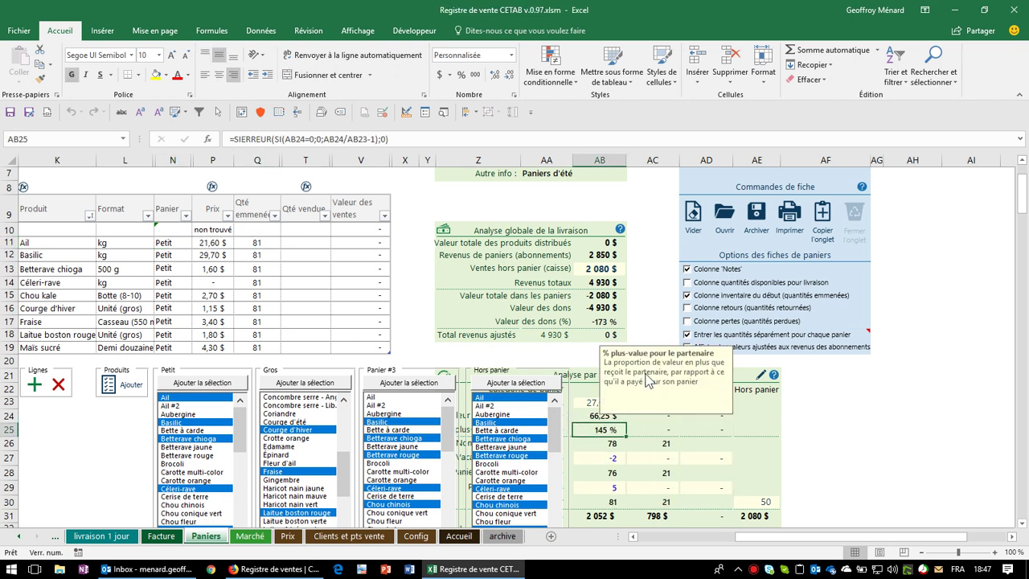
{"action": "scroll", "coordinate": [646, 374], "scroll_direction": "down", "scroll_amount": 2}
{"action": "left_click", "coordinate": [127, 293]}
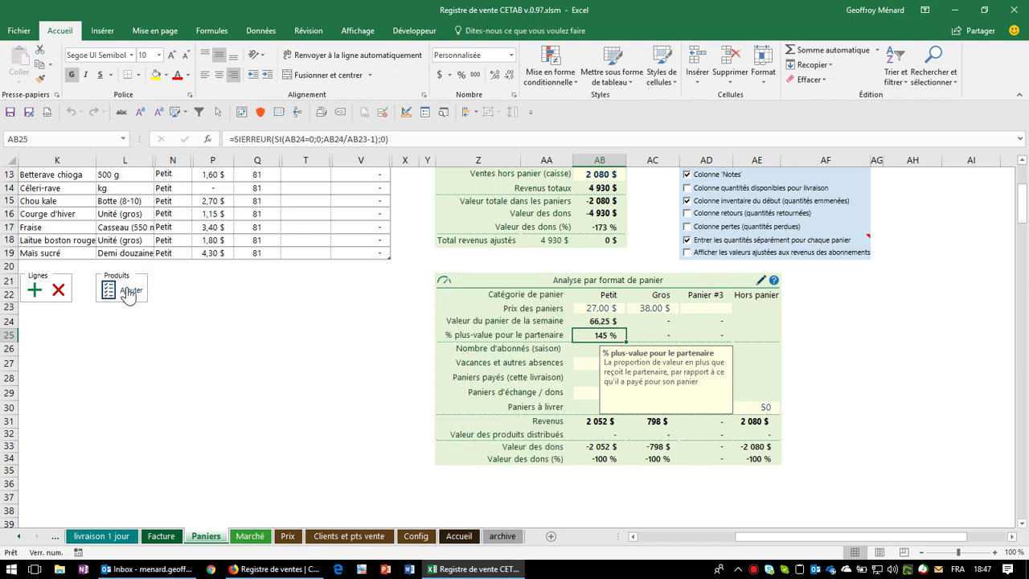
{"action": "left_click", "coordinate": [470, 307]}
{"action": "scroll", "coordinate": [526, 337], "scroll_direction": "up", "scroll_amount": 4}
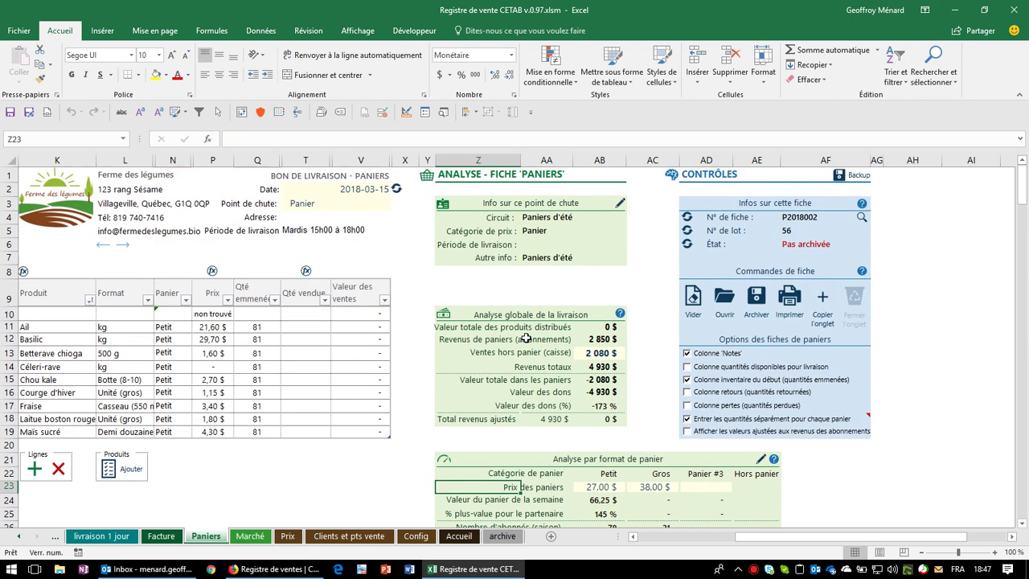
{"action": "scroll", "coordinate": [322, 273], "scroll_direction": "down", "scroll_amount": 2}
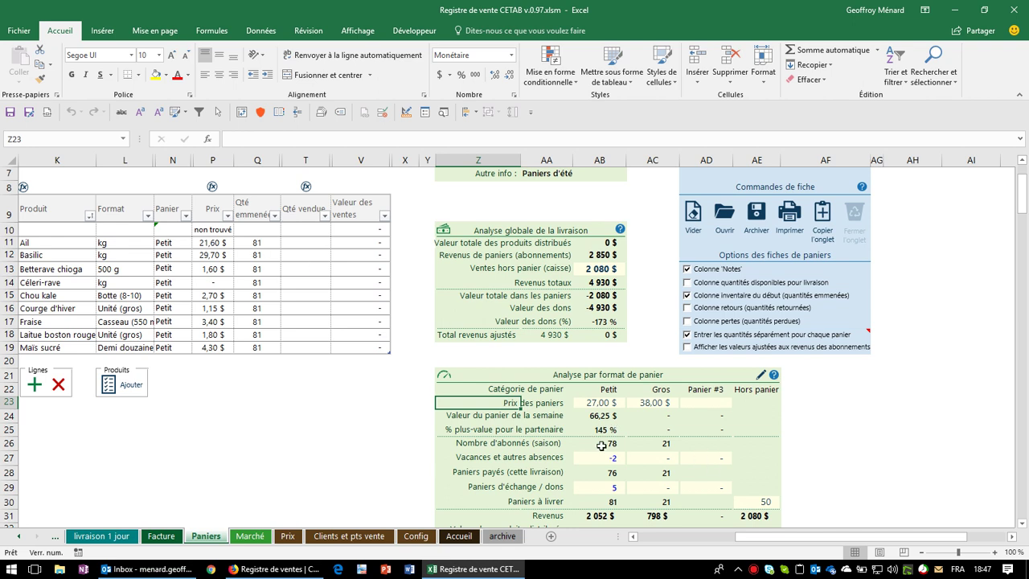
{"action": "left_click", "coordinate": [600, 447]}
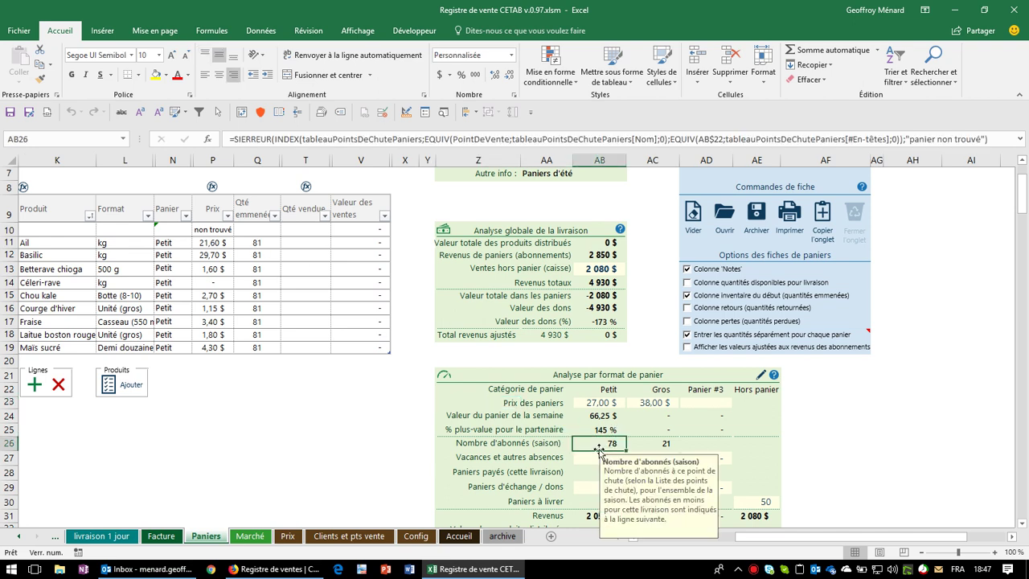
{"action": "left_click", "coordinate": [610, 376]}
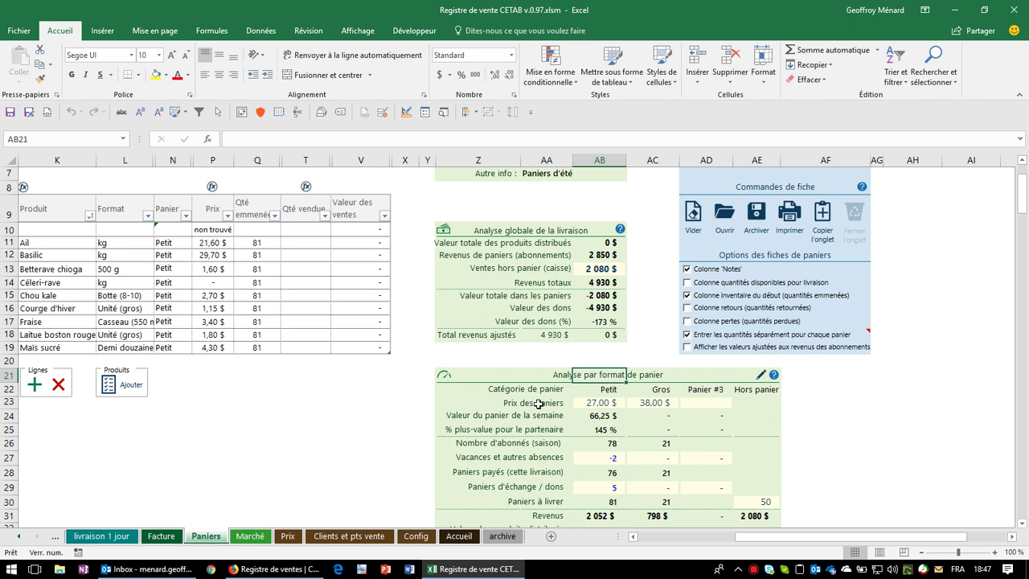
{"action": "scroll", "coordinate": [539, 404], "scroll_direction": "down", "scroll_amount": 1}
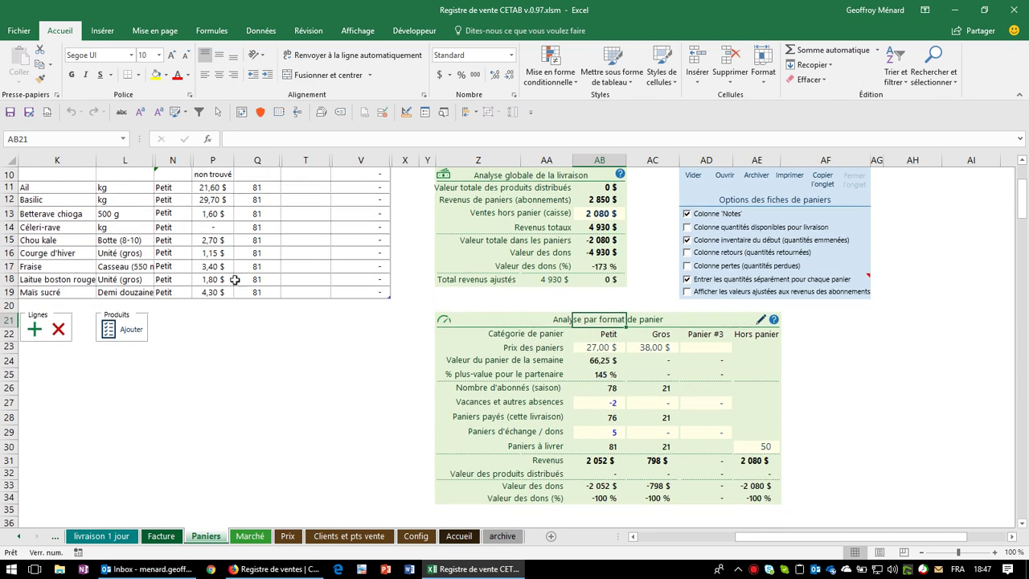
{"action": "left_click", "coordinate": [614, 401]}
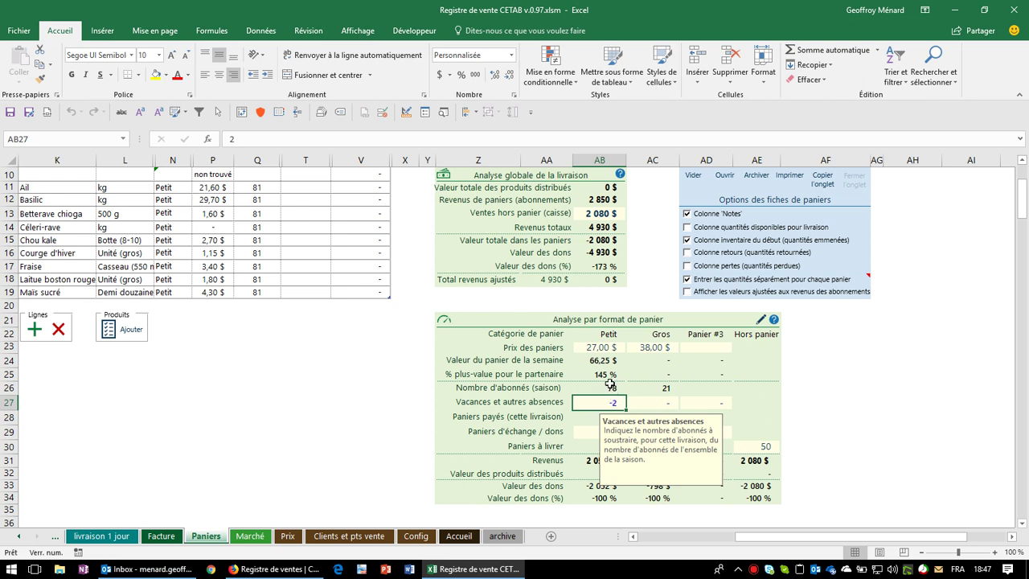
{"action": "left_click", "coordinate": [603, 386]}
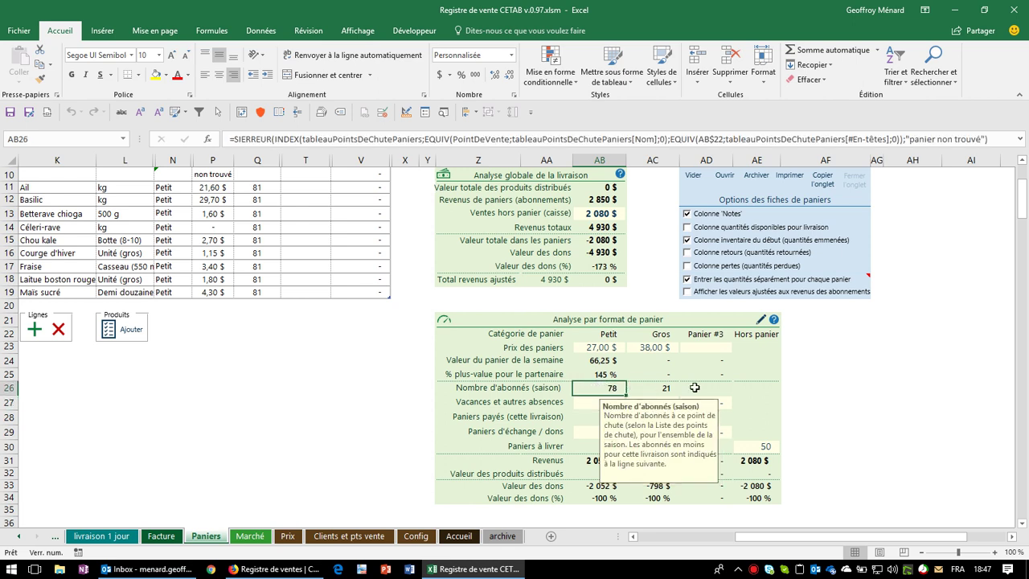
{"action": "left_click_drag", "start_coordinate": [604, 387], "coordinate": [702, 388]}
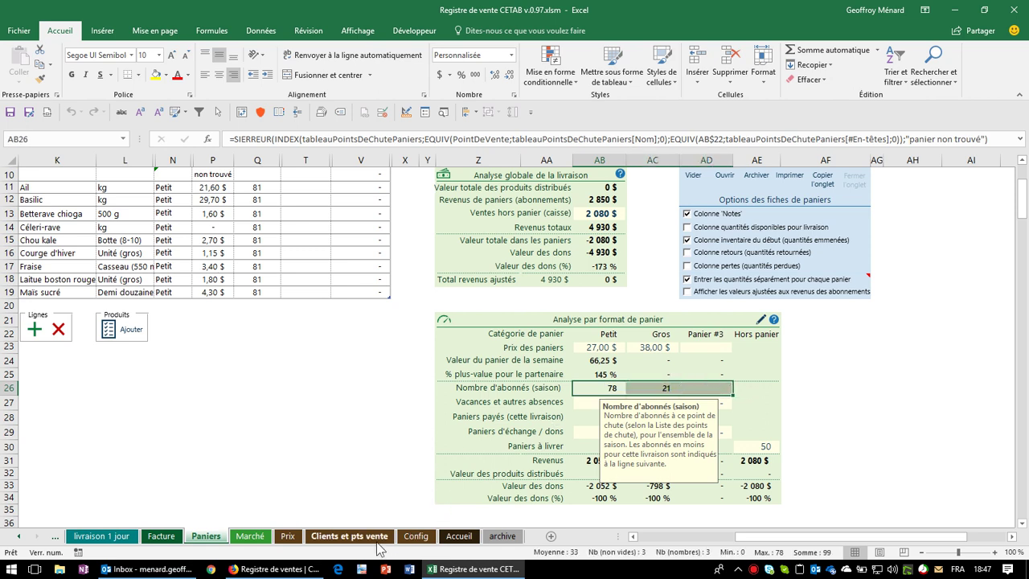
Step: Select the Petit, Gros and Panier #3 subscriber counts under LISTE DES POINTS DE CHUTE, then return to Paniers
{"action": "left_click", "coordinate": [349, 536]}
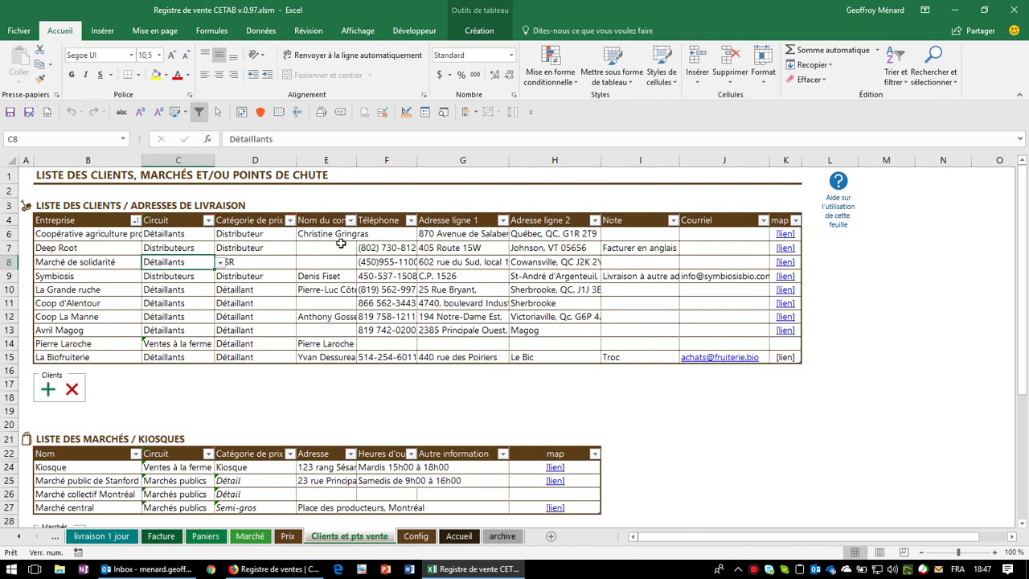
{"action": "scroll", "coordinate": [301, 298], "scroll_direction": "down", "scroll_amount": 3}
{"action": "scroll", "coordinate": [302, 299], "scroll_direction": "down", "scroll_amount": 3}
{"action": "scroll", "coordinate": [302, 298], "scroll_direction": "down", "scroll_amount": 1}
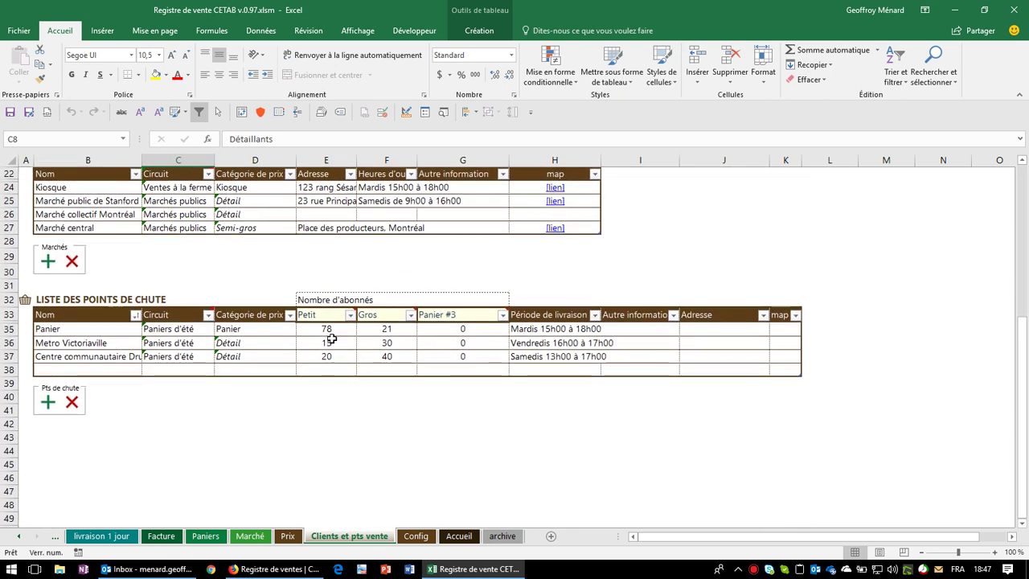
{"action": "left_click_drag", "start_coordinate": [319, 315], "coordinate": [441, 322]}
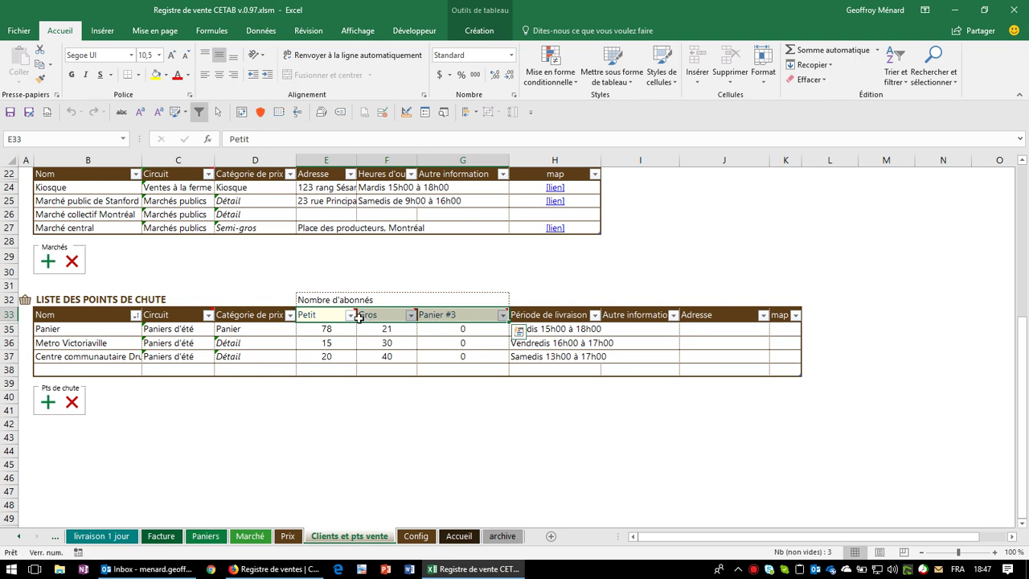
{"action": "left_click_drag", "start_coordinate": [328, 330], "coordinate": [441, 356]}
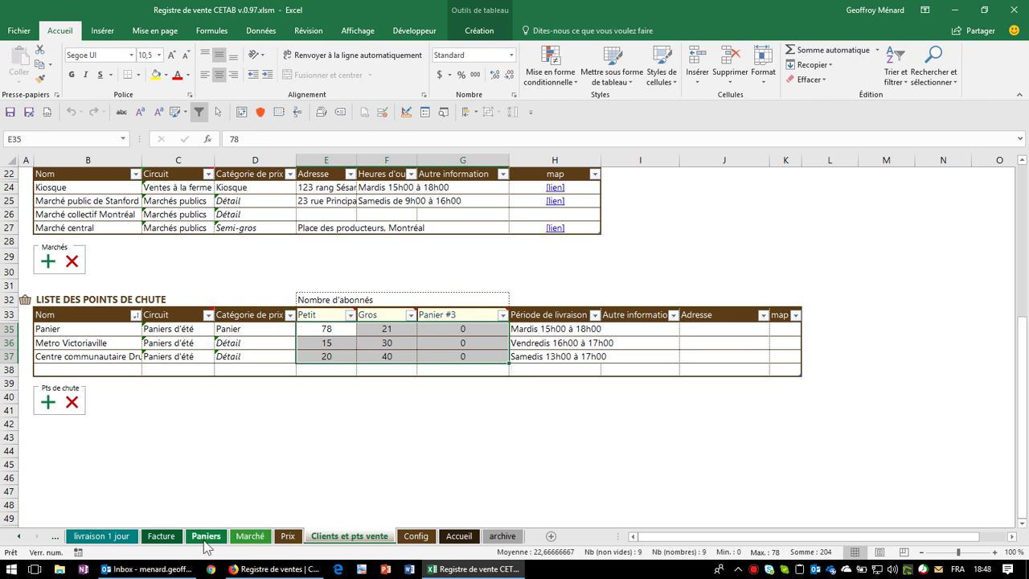
{"action": "left_click", "coordinate": [205, 539]}
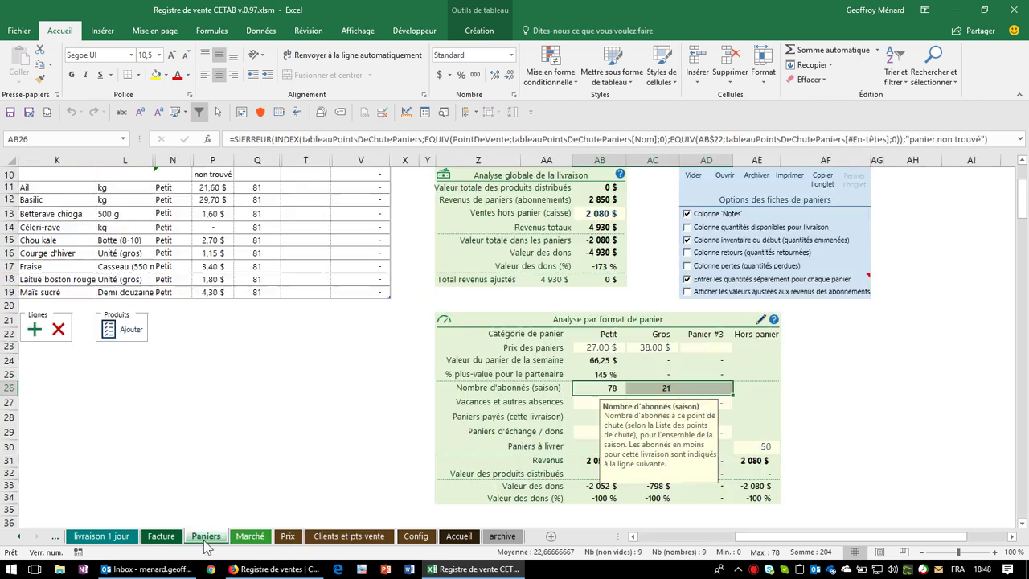
{"action": "left_click", "coordinate": [507, 402]}
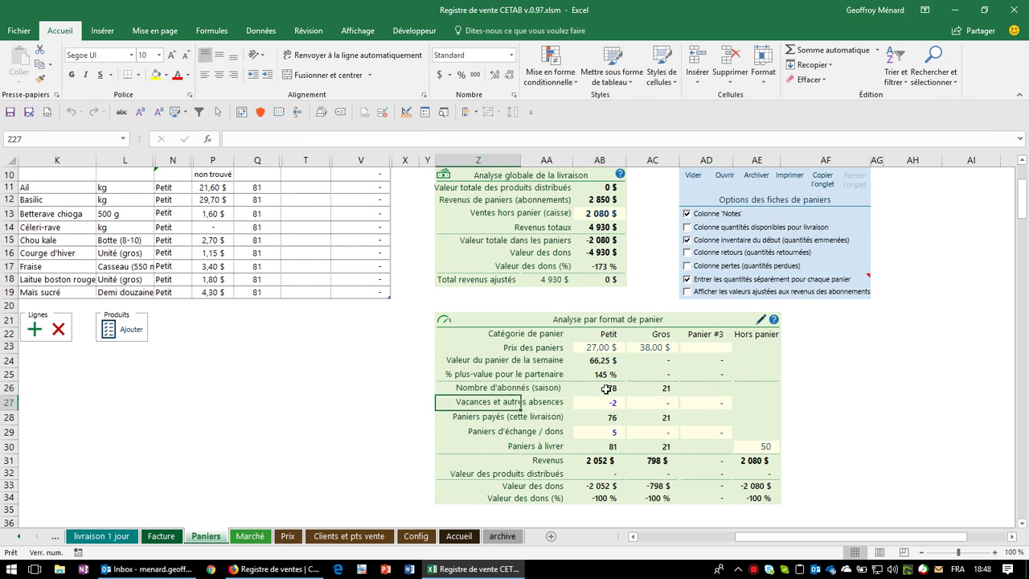
{"action": "left_click", "coordinate": [606, 388]}
{"action": "key", "text": "shift+Right"}
{"action": "key", "text": "shift+Right"}
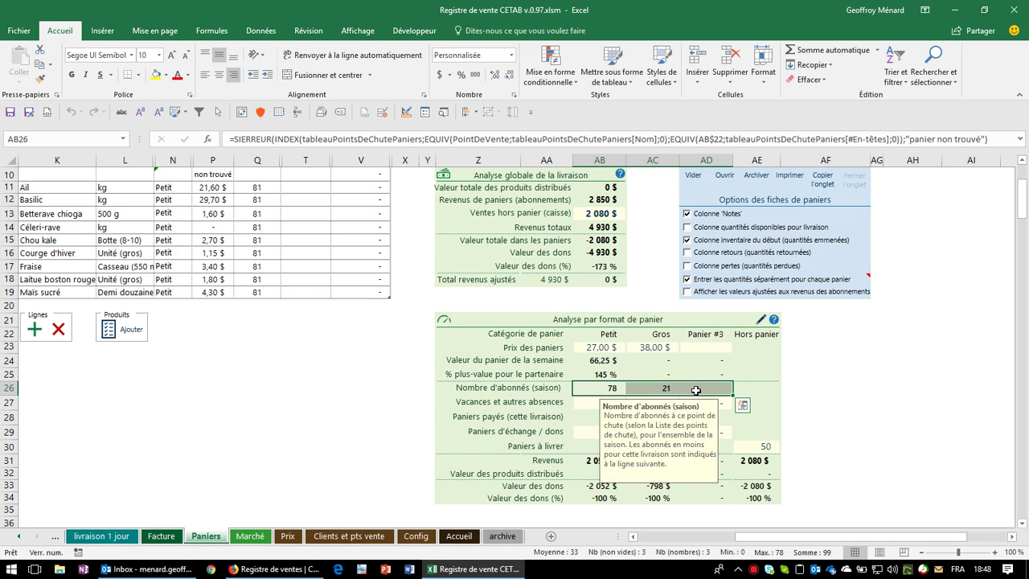
{"action": "left_click", "coordinate": [609, 388]}
{"action": "scroll", "coordinate": [609, 406], "scroll_direction": "down", "scroll_amount": 1}
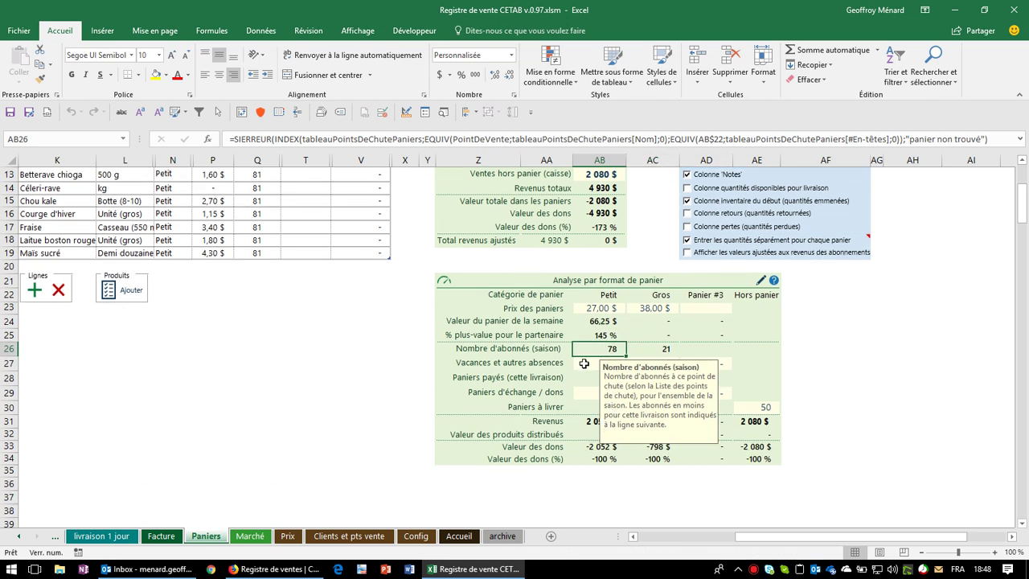
{"action": "left_click", "coordinate": [577, 367]}
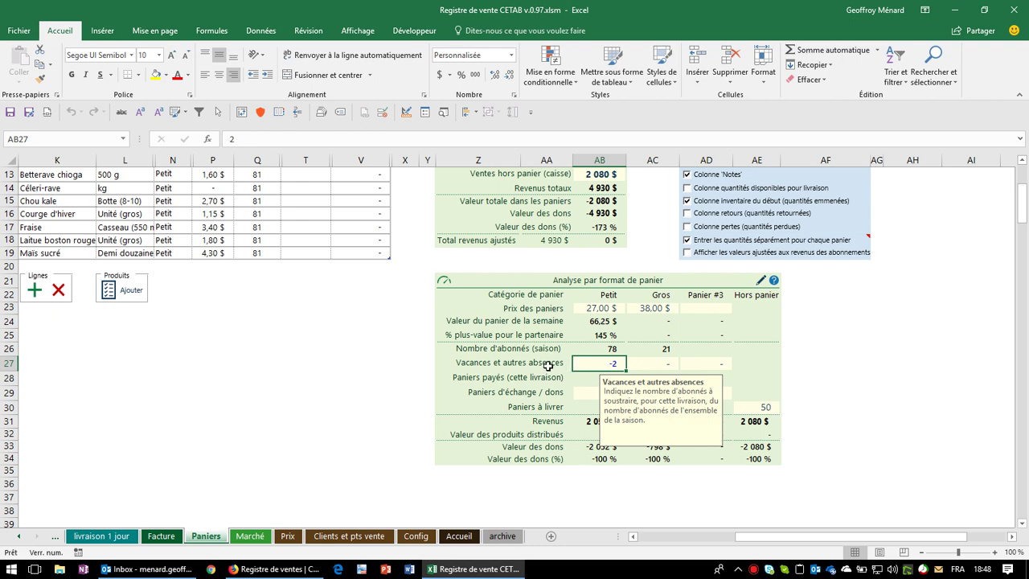
{"action": "key", "text": "Tab"}
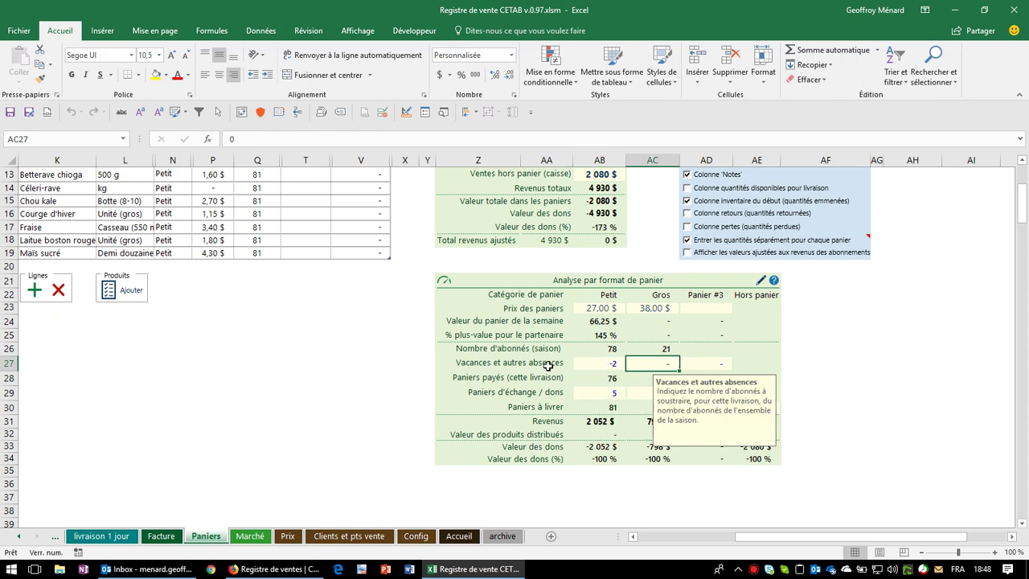
{"action": "key", "text": "shift+Tab"}
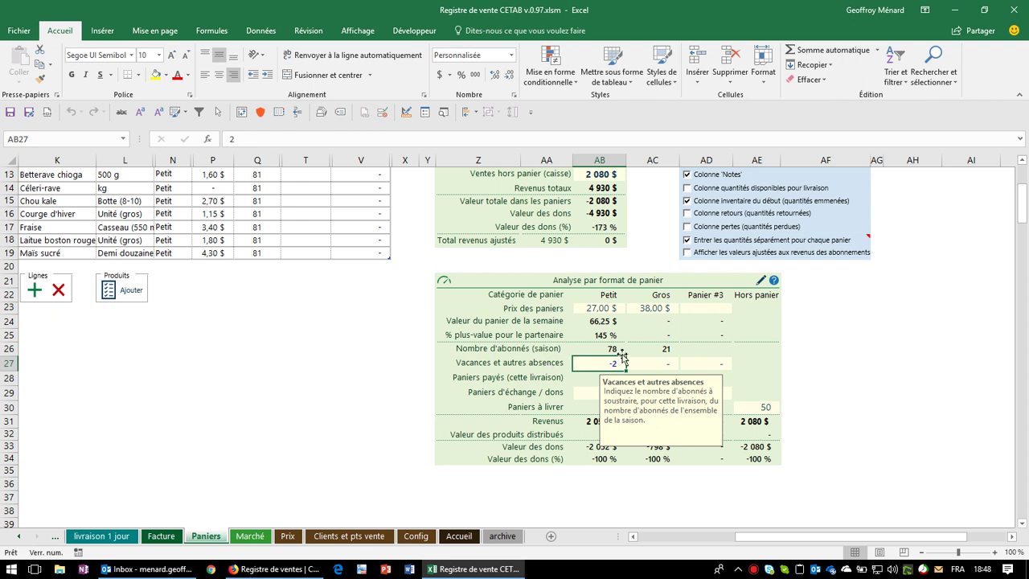
{"action": "left_click", "coordinate": [615, 350]}
{"action": "left_click", "coordinate": [597, 364]}
{"action": "scroll", "coordinate": [608, 361], "scroll_direction": "down", "scroll_amount": 1}
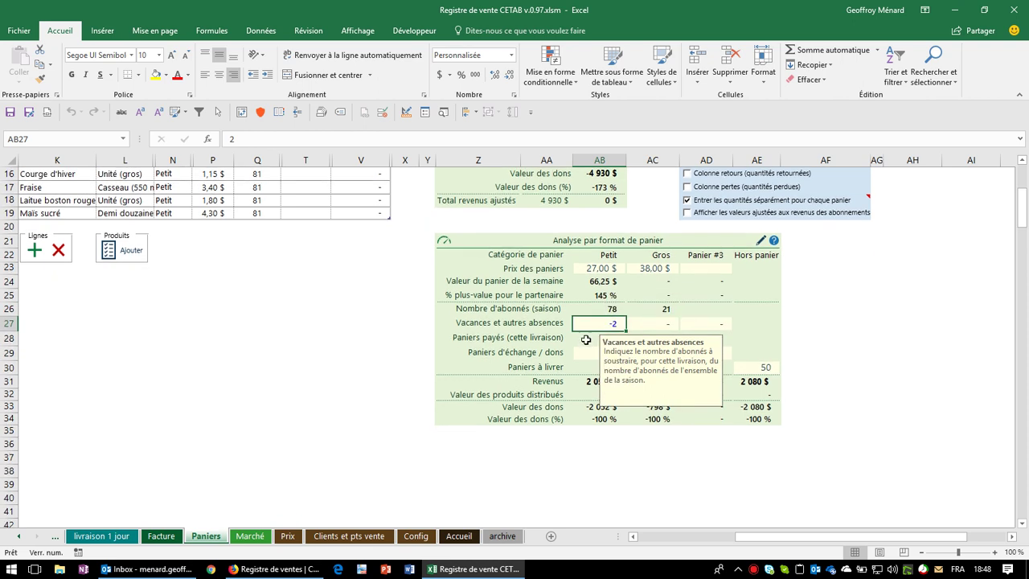
{"action": "left_click", "coordinate": [586, 340]}
{"action": "scroll", "coordinate": [628, 338], "scroll_direction": "down", "scroll_amount": 1}
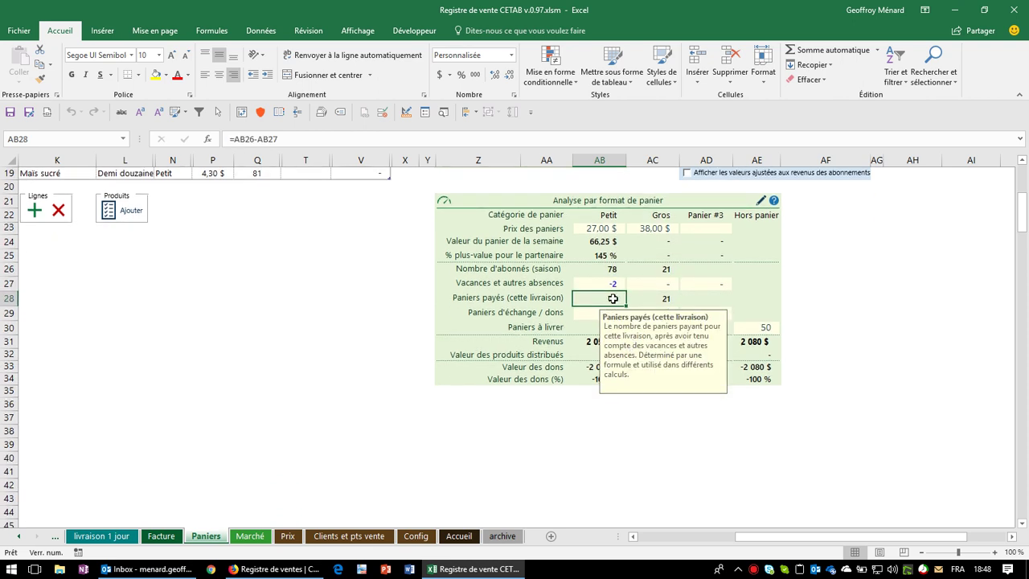
{"action": "scroll", "coordinate": [588, 305], "scroll_direction": "down", "scroll_amount": 1}
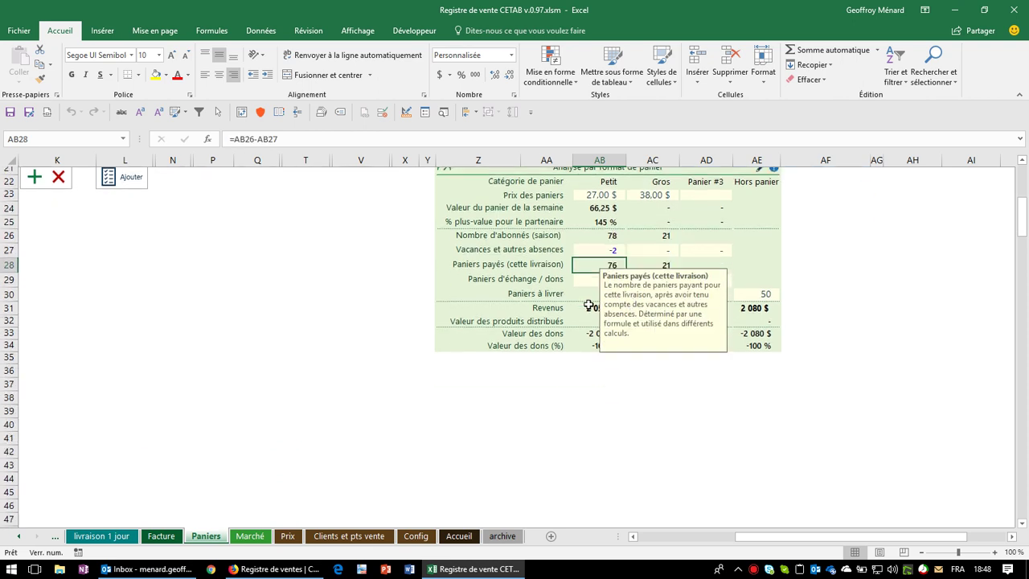
{"action": "left_click", "coordinate": [589, 275]}
{"action": "type", "text": "5"}
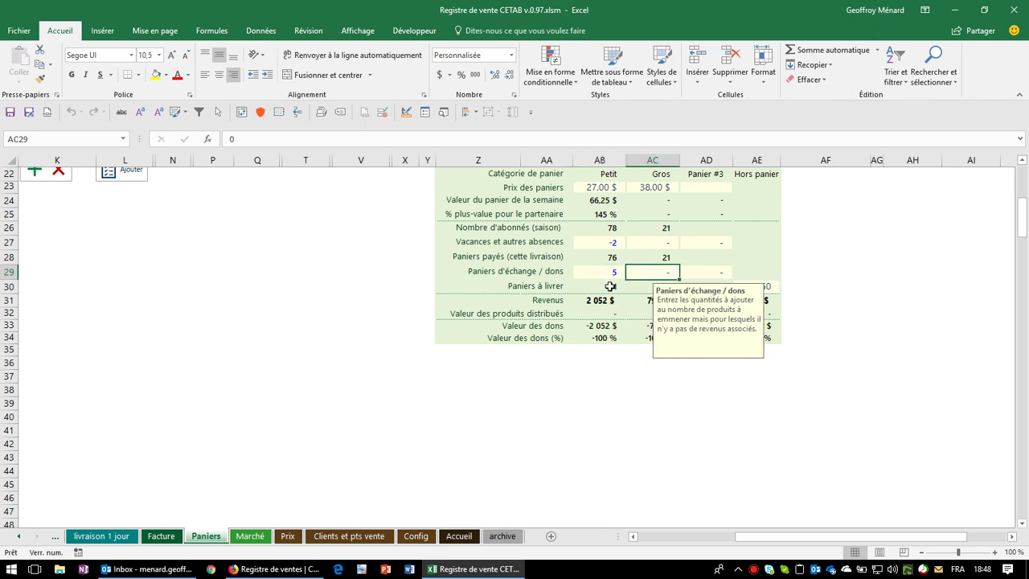
{"action": "left_click", "coordinate": [609, 287]}
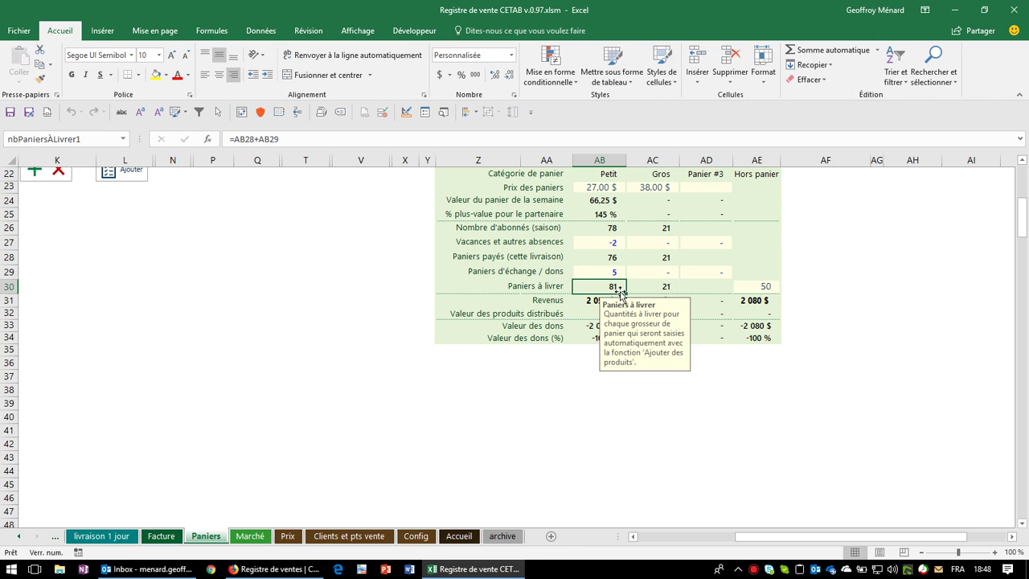
{"action": "left_click", "coordinate": [616, 258]}
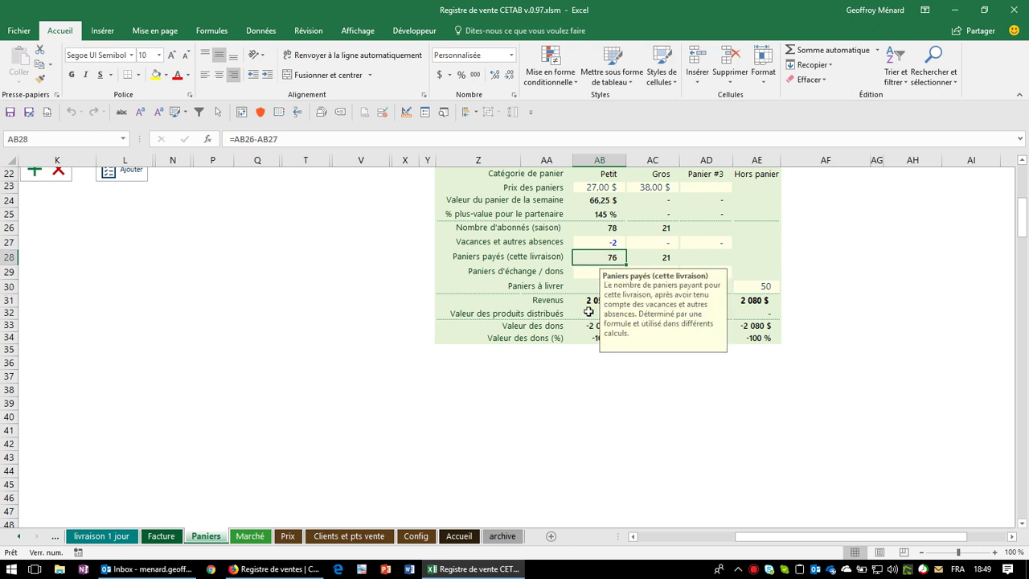
{"action": "scroll", "coordinate": [589, 312], "scroll_direction": "up", "scroll_amount": 2}
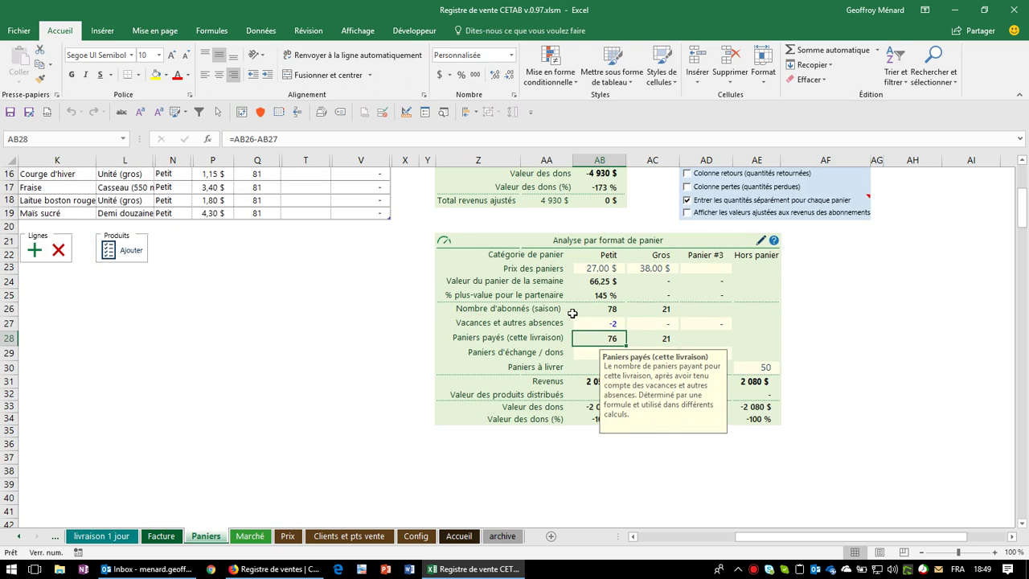
{"action": "scroll", "coordinate": [573, 314], "scroll_direction": "up", "scroll_amount": 1}
{"action": "scroll", "coordinate": [578, 386], "scroll_direction": "down", "scroll_amount": 2}
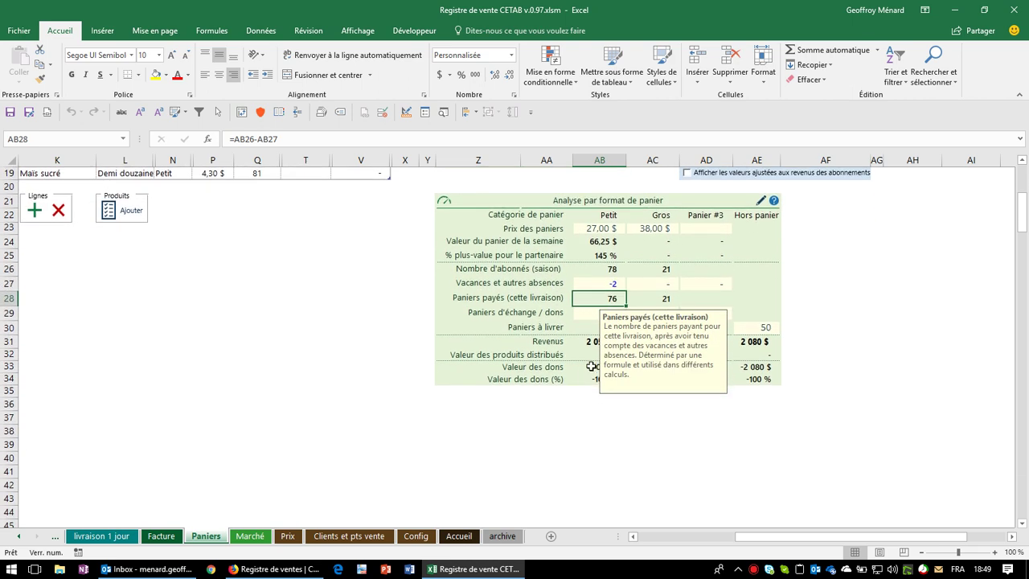
{"action": "left_click", "coordinate": [595, 314]}
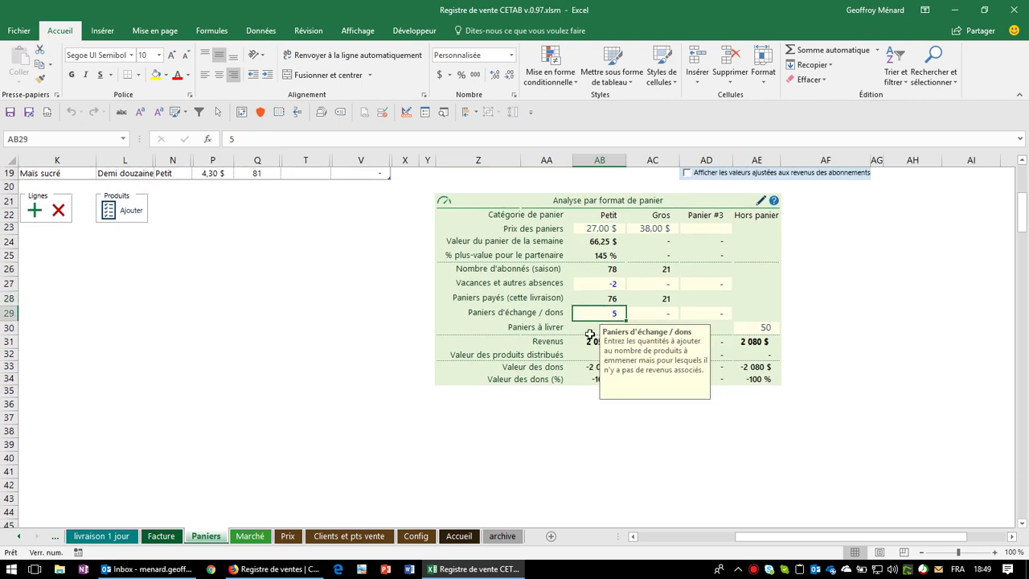
{"action": "left_click", "coordinate": [596, 326]}
{"action": "scroll", "coordinate": [265, 290], "scroll_direction": "up", "scroll_amount": 3}
{"action": "left_click", "coordinate": [256, 186]}
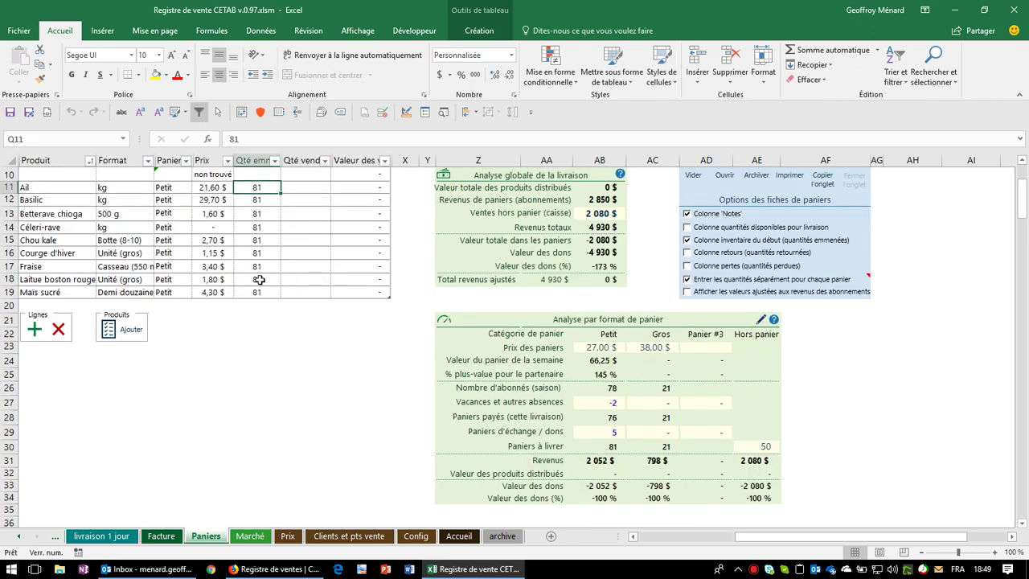
{"action": "left_click", "coordinate": [133, 331]}
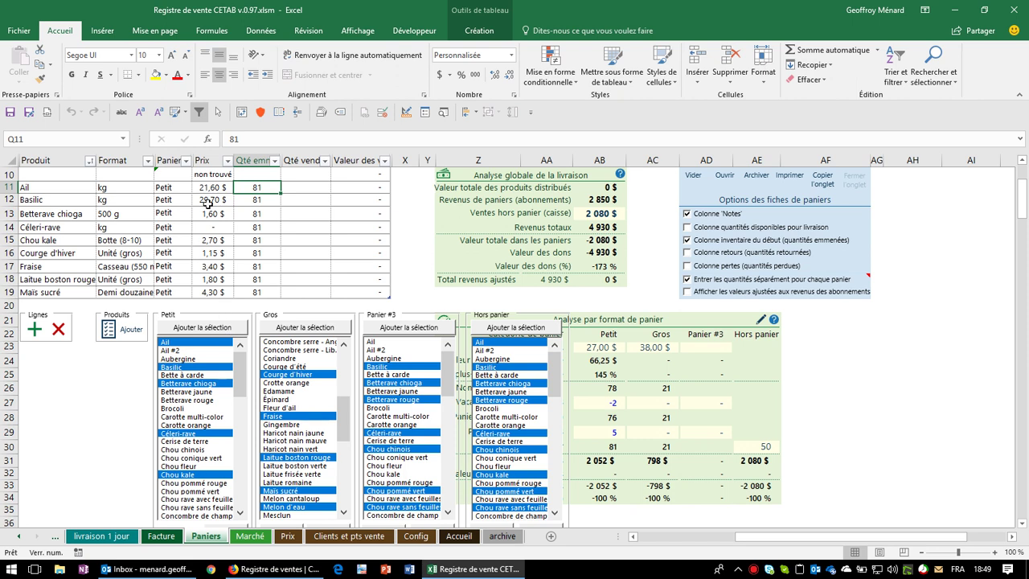
{"action": "left_click", "coordinate": [126, 332]}
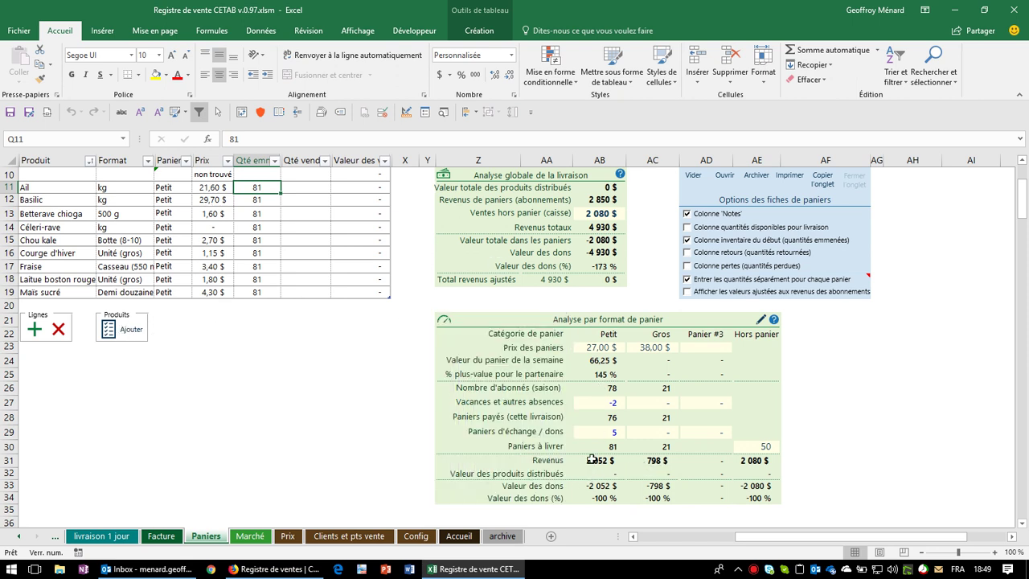
{"action": "left_click", "coordinate": [594, 361]}
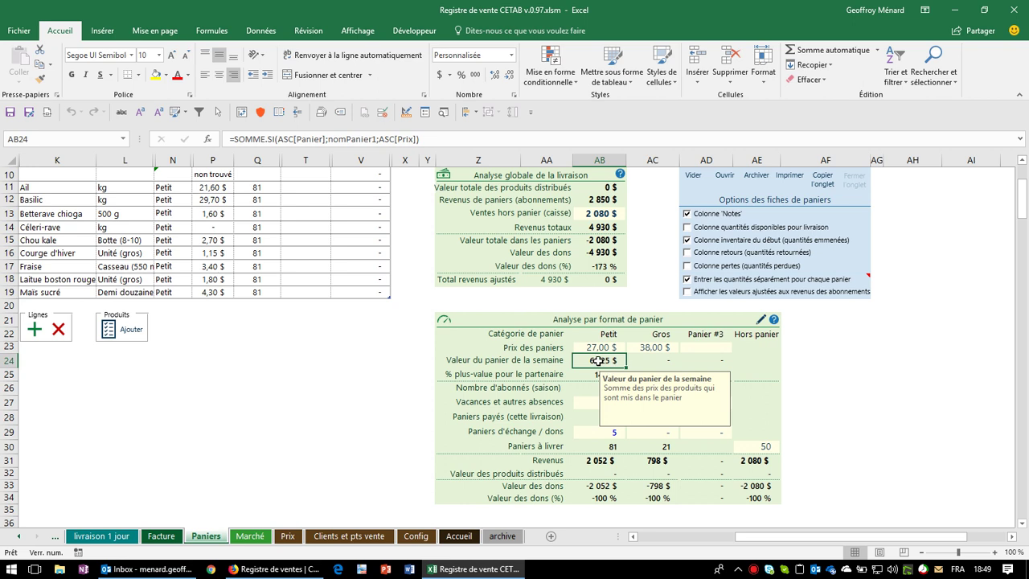
{"action": "scroll", "coordinate": [176, 334], "scroll_direction": "up", "scroll_amount": 1}
{"action": "scroll", "coordinate": [177, 334], "scroll_direction": "up", "scroll_amount": 2}
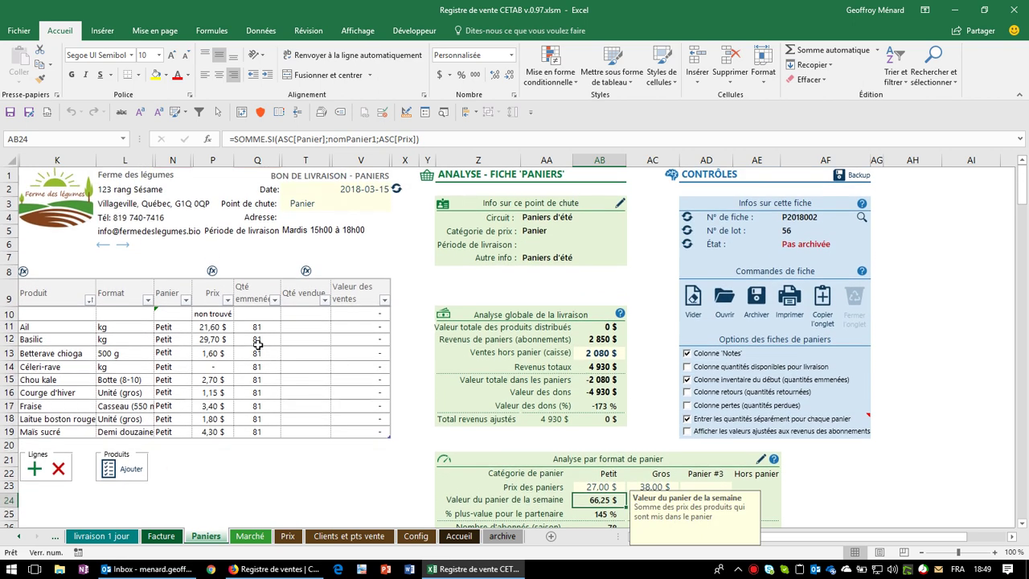
{"action": "left_click", "coordinate": [217, 327]}
{"action": "left_click_drag", "start_coordinate": [253, 327], "coordinate": [245, 427]}
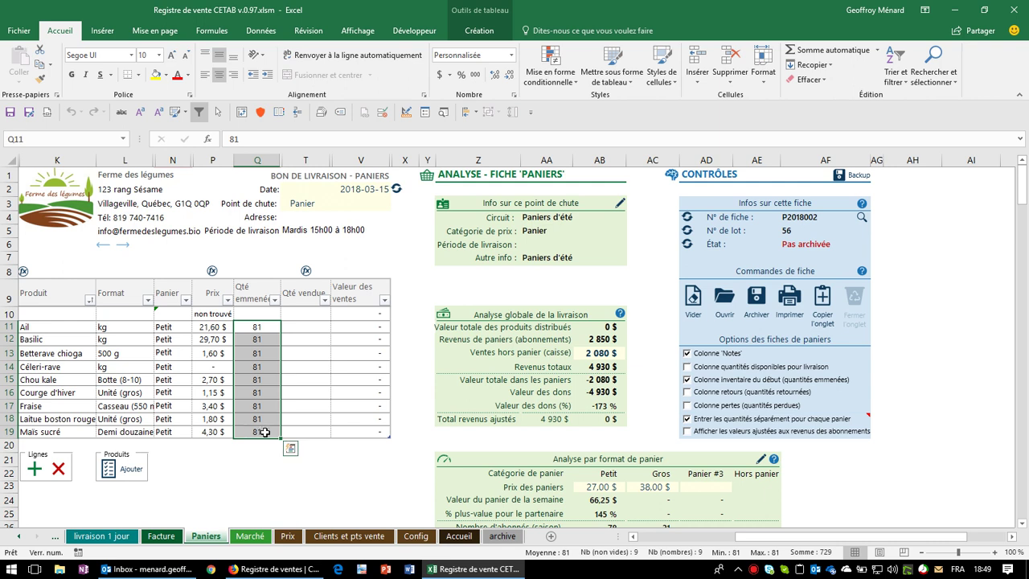
{"action": "left_click_drag", "start_coordinate": [201, 327], "coordinate": [216, 432]}
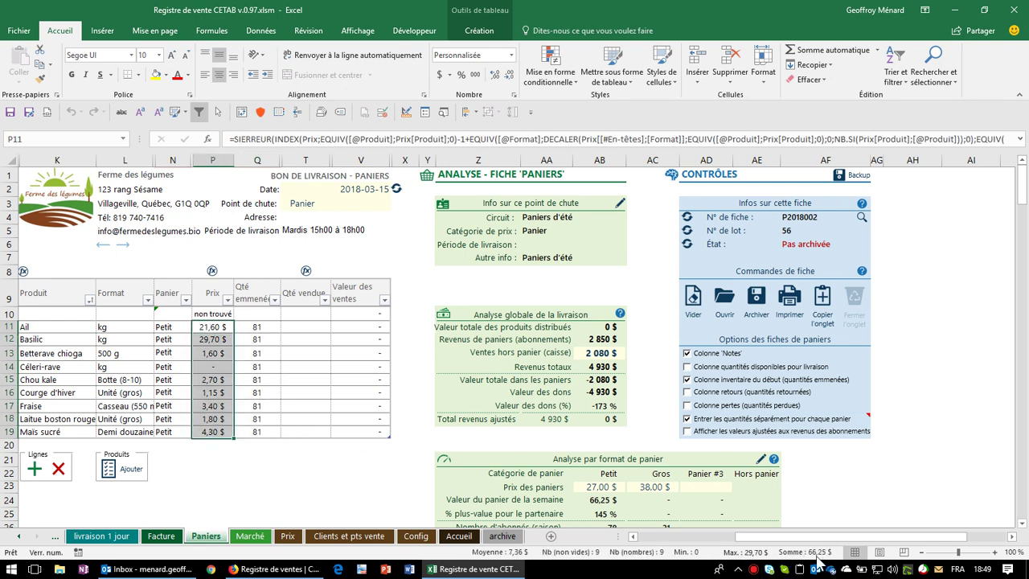
{"action": "scroll", "coordinate": [616, 442], "scroll_direction": "down", "scroll_amount": 2}
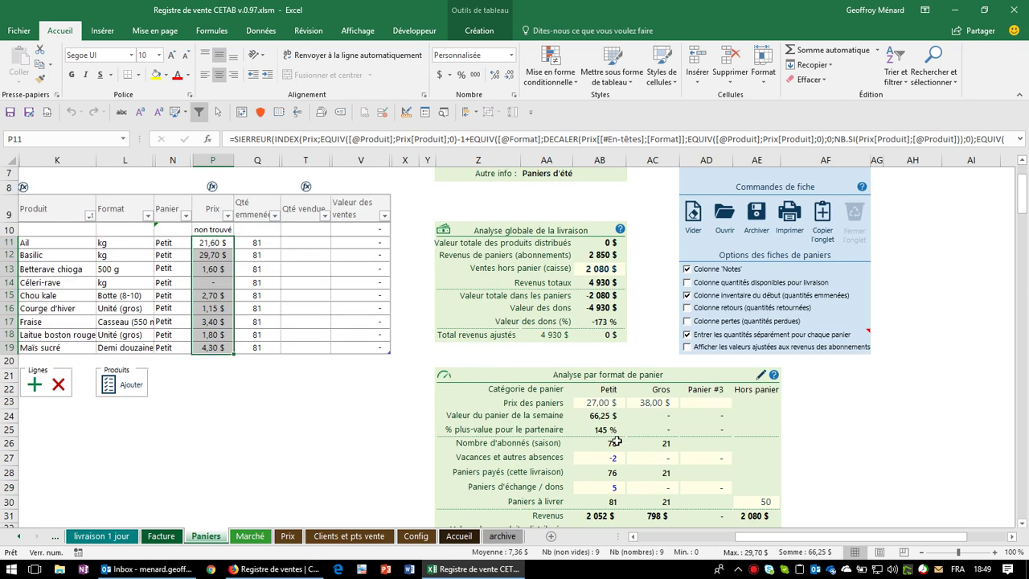
{"action": "left_click", "coordinate": [601, 403]}
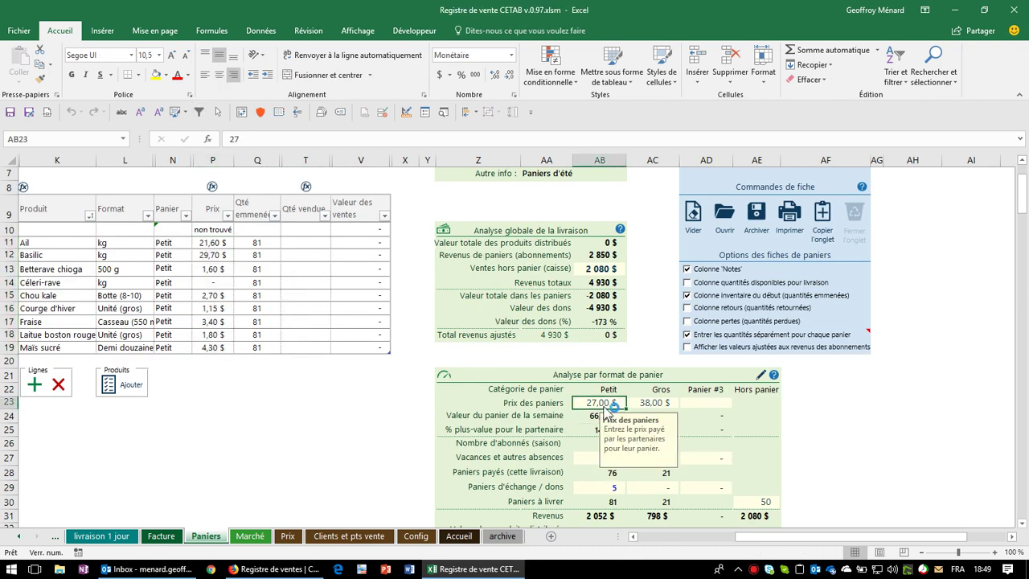
{"action": "scroll", "coordinate": [581, 448], "scroll_direction": "down", "scroll_amount": 1}
{"action": "scroll", "coordinate": [192, 265], "scroll_direction": "up", "scroll_amount": 1}
{"action": "left_click", "coordinate": [185, 250]}
Step: Delete the Ail and Basilic rows from the Petit basket and check the weekly basket value
{"action": "left_click", "coordinate": [178, 254], "text": "shift"}
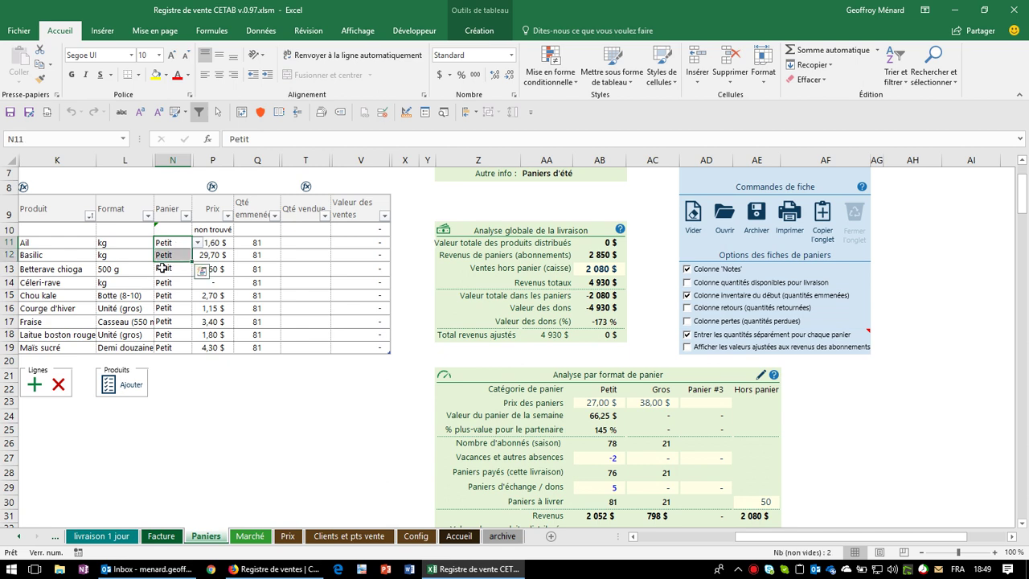
{"action": "left_click", "coordinate": [58, 384]}
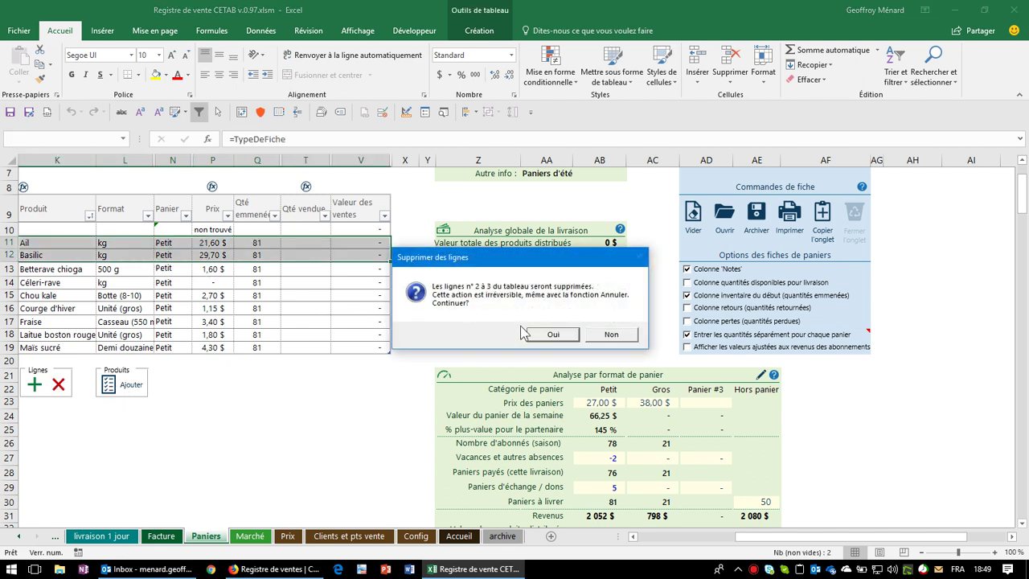
{"action": "left_click", "coordinate": [548, 334]}
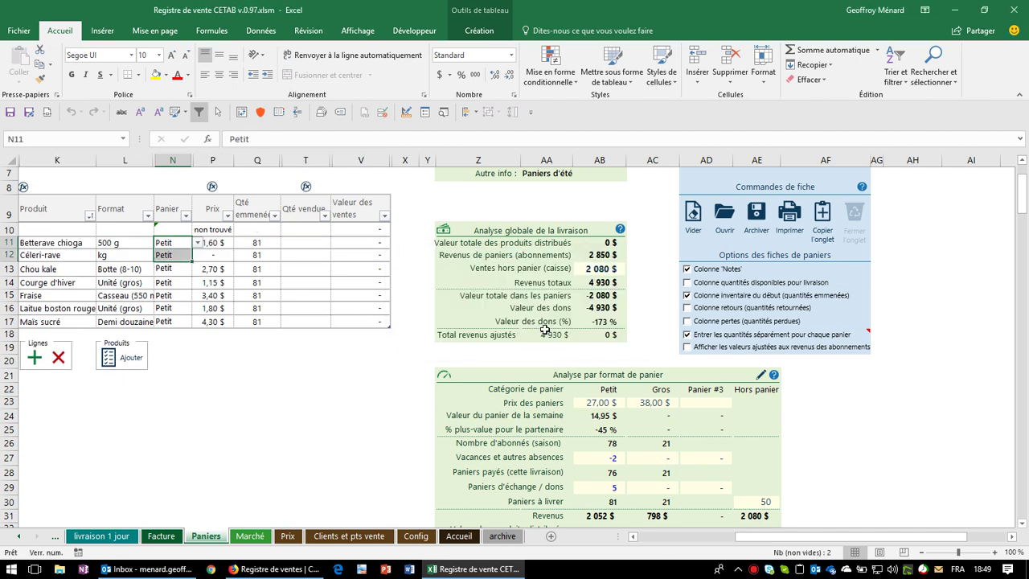
{"action": "left_click", "coordinate": [268, 295]}
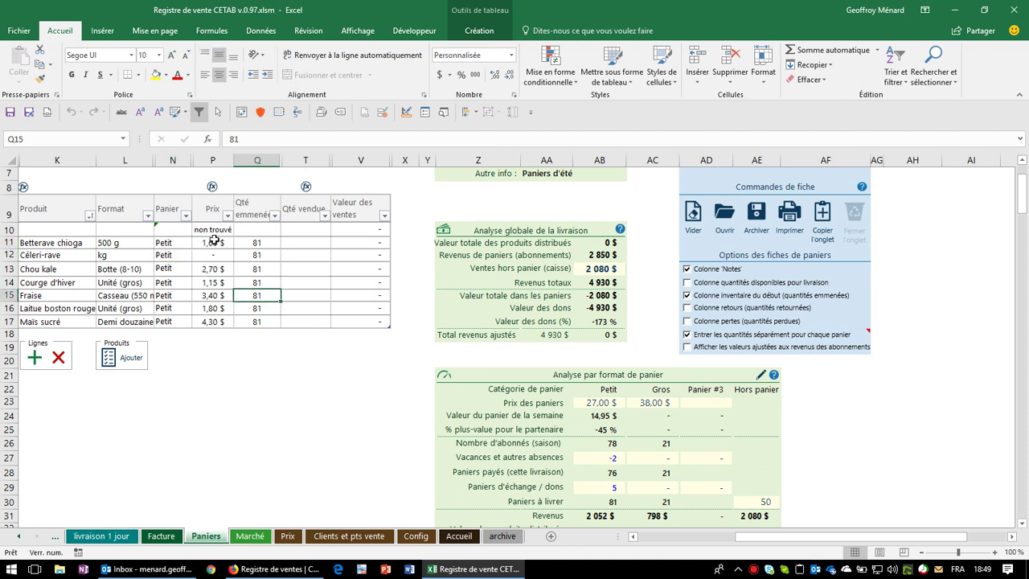
{"action": "left_click", "coordinate": [603, 420]}
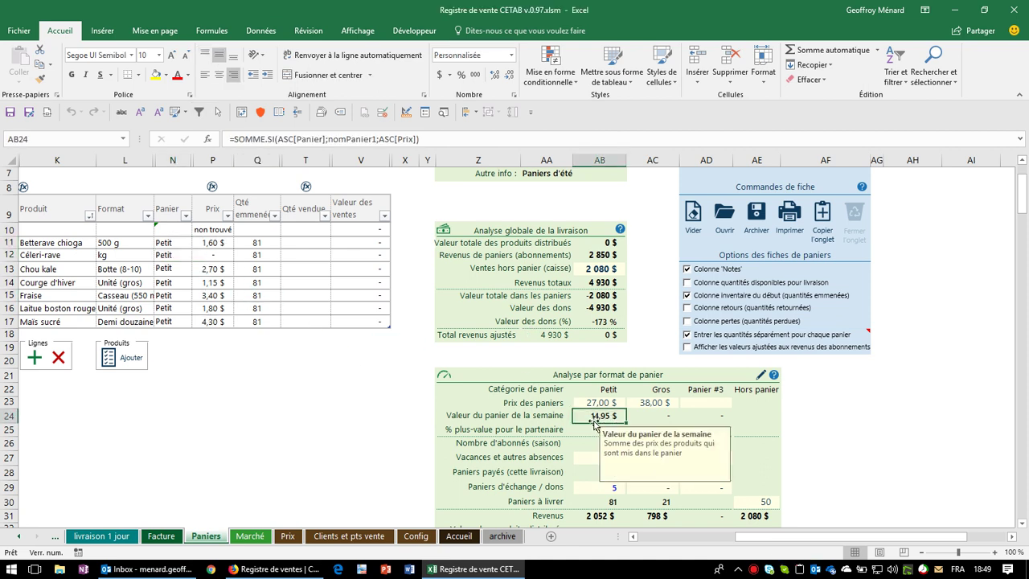
Step: Add Chou chinois, Brocoli and Betterave chioga to the Petit basket
{"action": "left_click", "coordinate": [129, 359]}
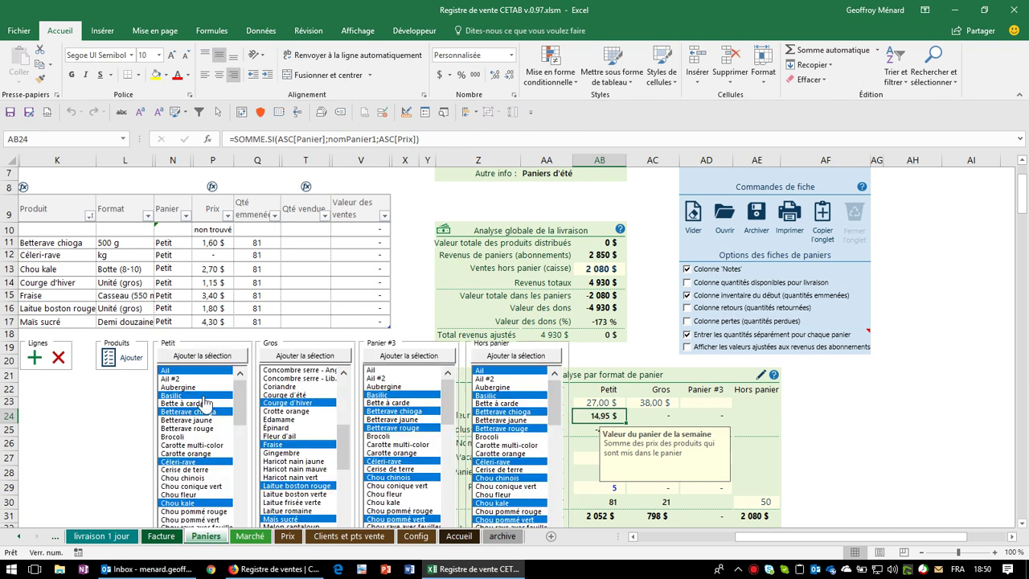
{"action": "scroll", "coordinate": [223, 438], "scroll_direction": "down", "scroll_amount": 1}
{"action": "left_click", "coordinate": [226, 504]}
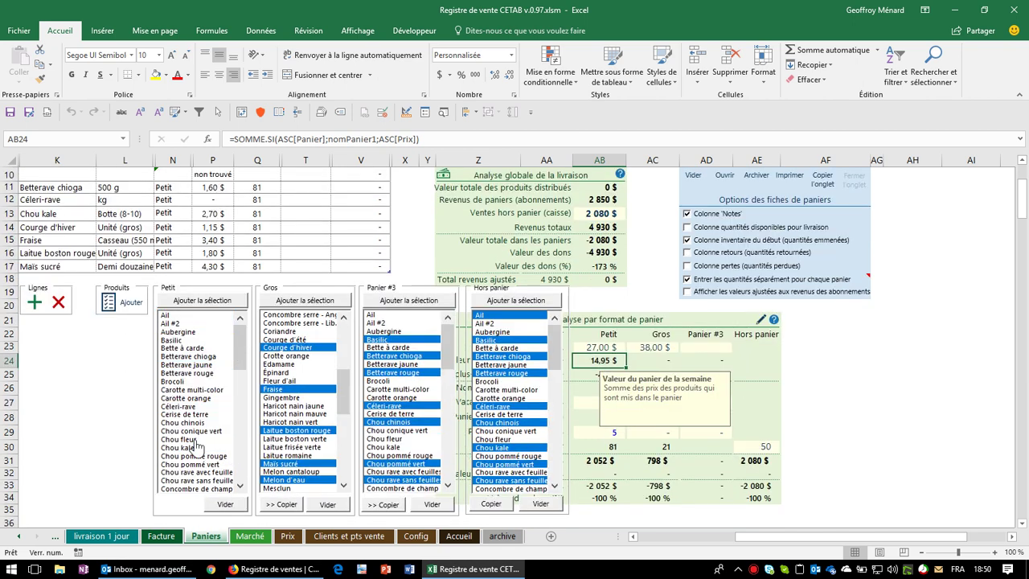
{"action": "left_click", "coordinate": [193, 422]}
{"action": "left_click", "coordinate": [194, 381]}
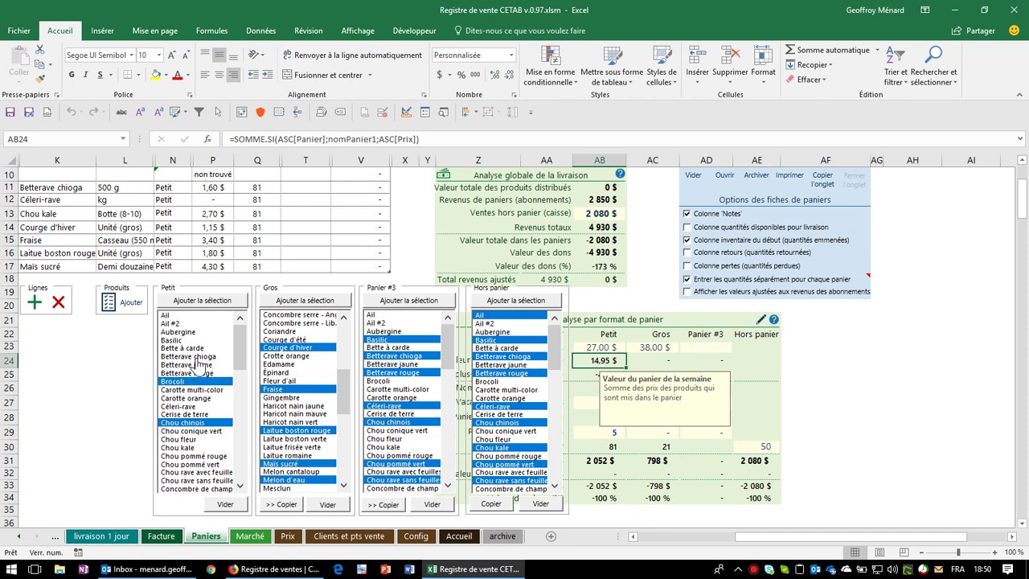
{"action": "left_click", "coordinate": [194, 356]}
{"action": "left_click", "coordinate": [110, 312]}
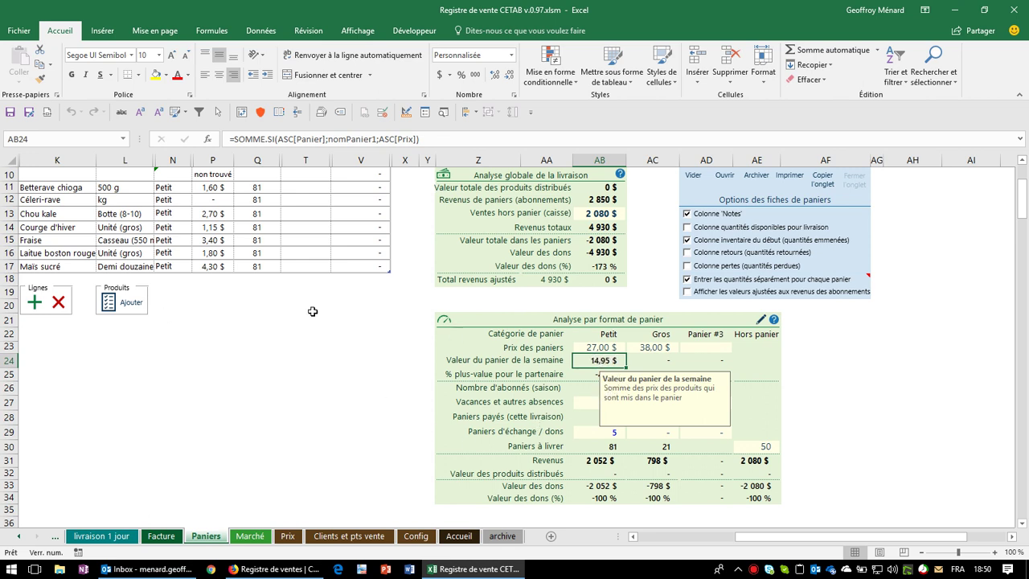
{"action": "left_click", "coordinate": [114, 306]}
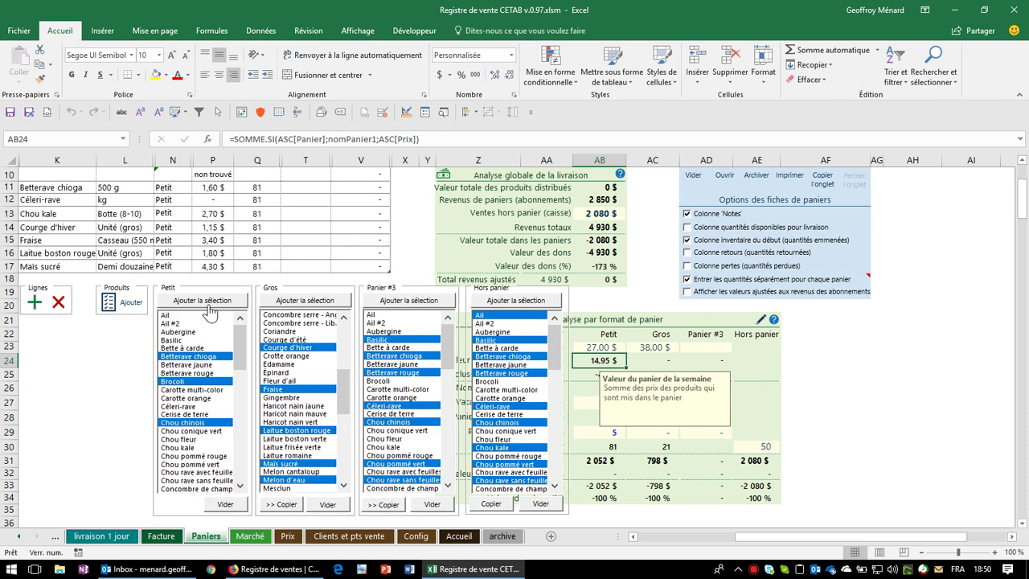
{"action": "left_click", "coordinate": [205, 301]}
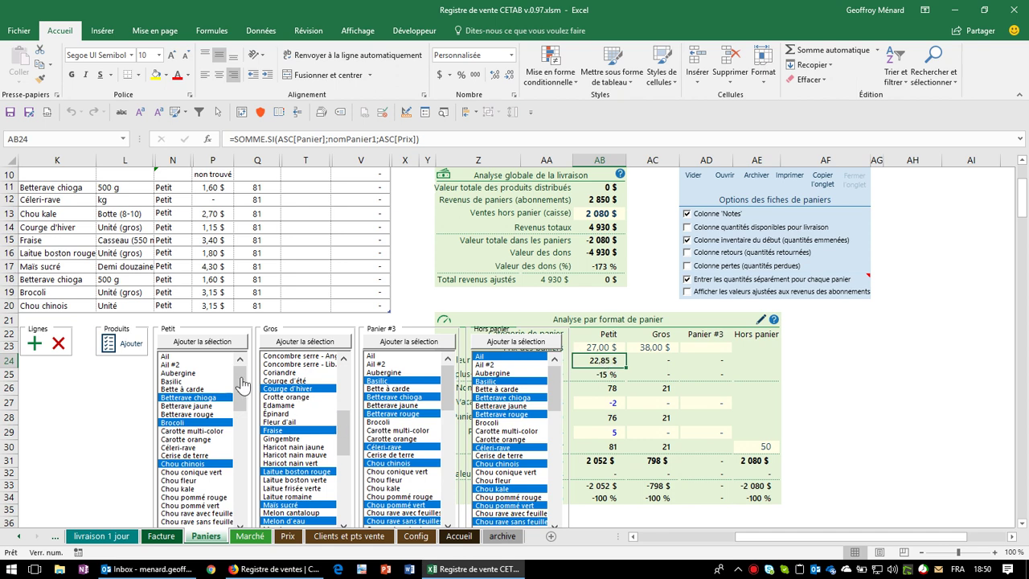
Step: Add Pomme de terre, Radis d'hiver and Tomate de champ to the Petit basket
{"action": "left_click_drag", "start_coordinate": [240, 385], "coordinate": [241, 492]}
{"action": "left_click", "coordinate": [193, 406]}
{"action": "left_click", "coordinate": [191, 439]}
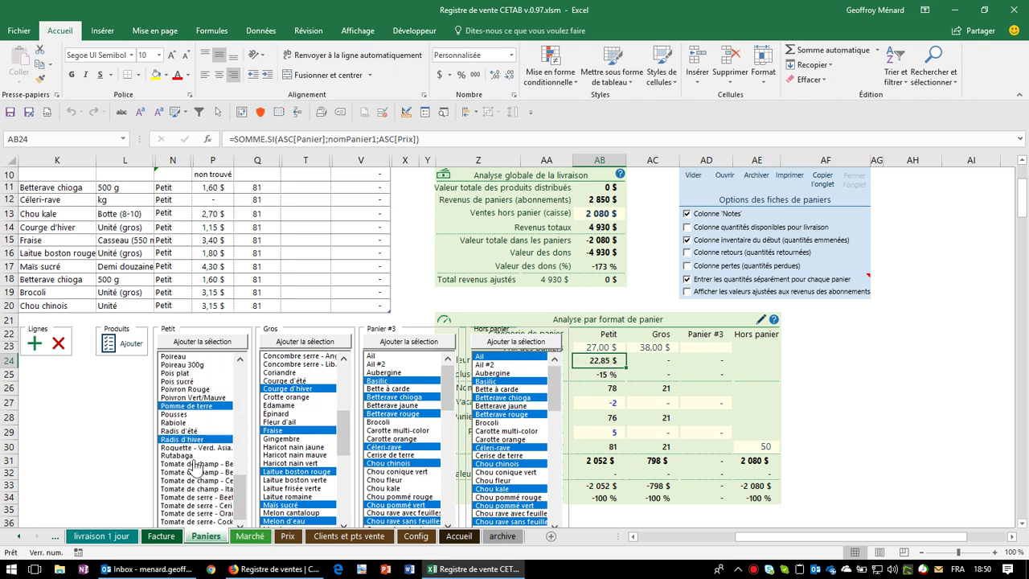
{"action": "left_click", "coordinate": [193, 464]}
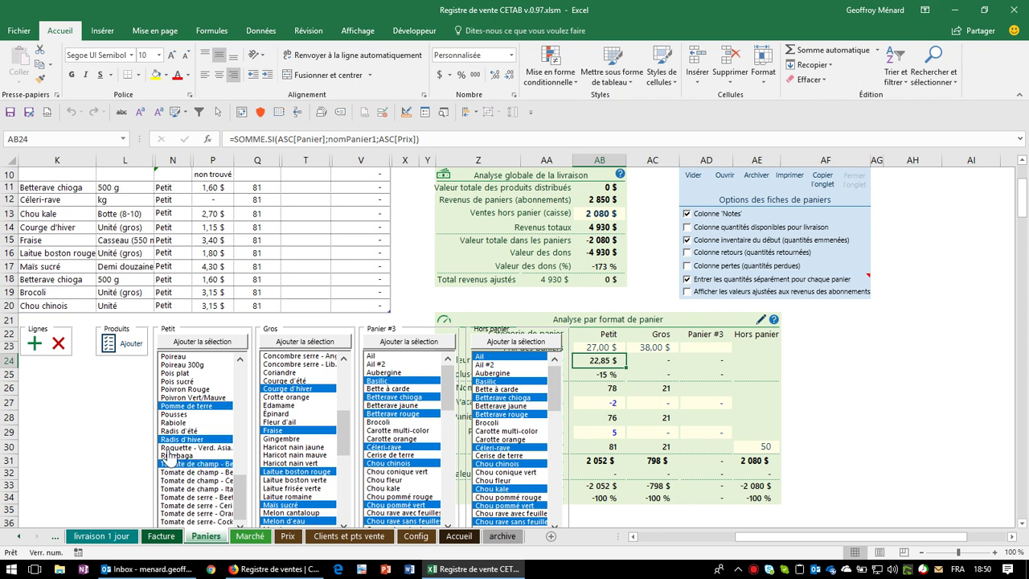
{"action": "left_click", "coordinate": [183, 345]}
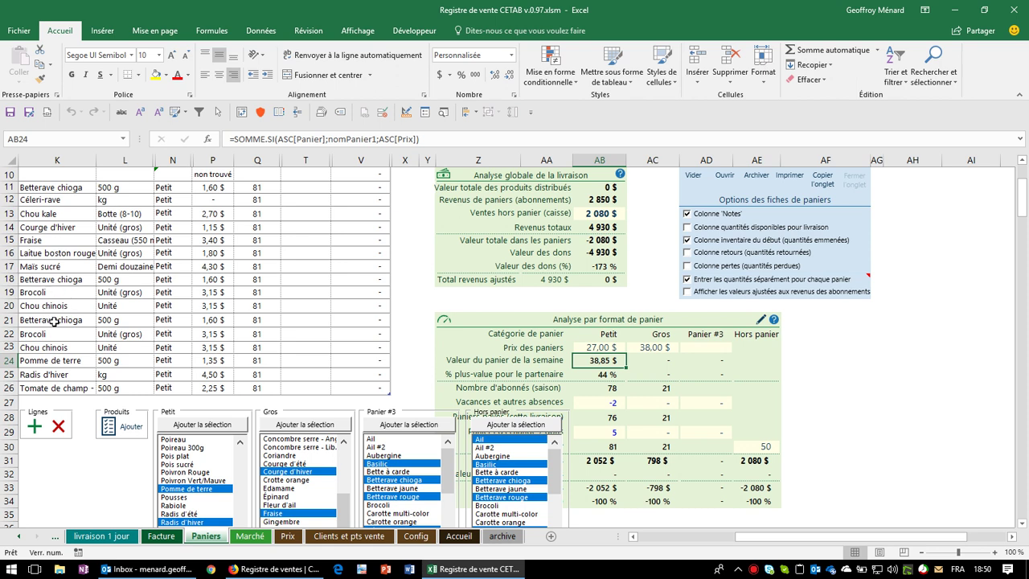
Step: Delete the duplicated product rows 19–23 and check the updated weekly basket value
{"action": "left_click_drag", "start_coordinate": [55, 293], "coordinate": [56, 348]}
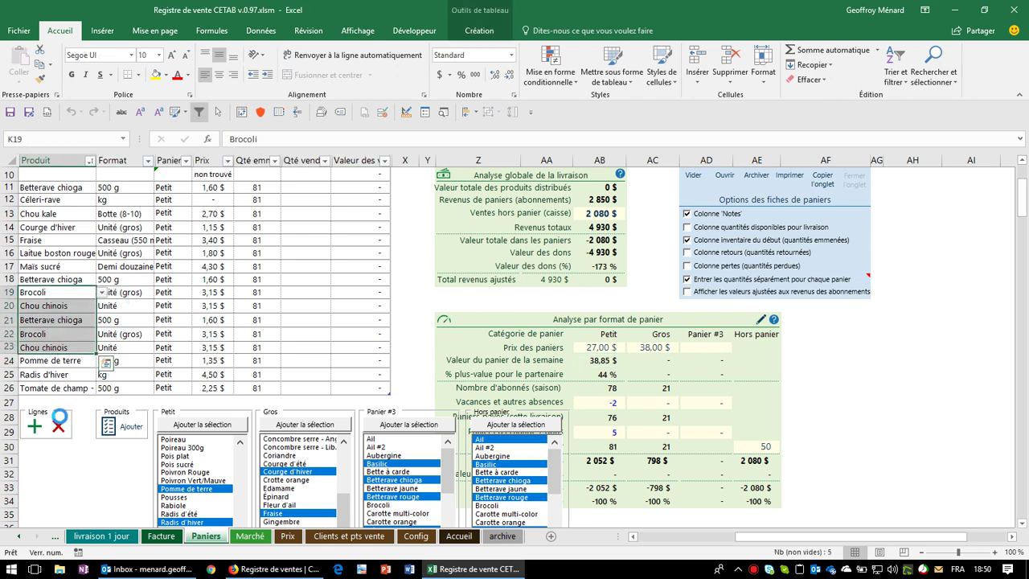
{"action": "left_click", "coordinate": [58, 426]}
{"action": "left_click", "coordinate": [555, 334]}
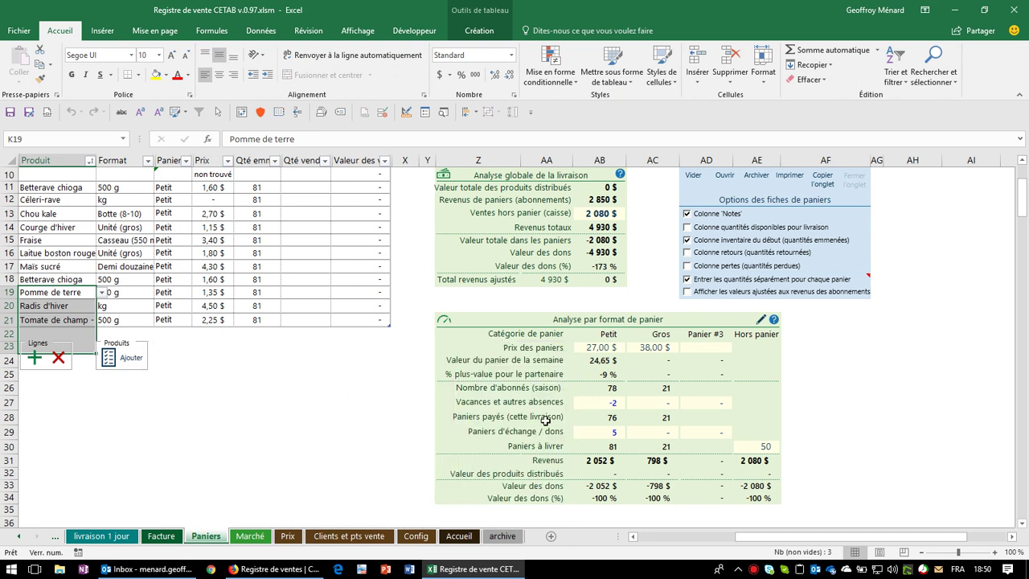
{"action": "left_click", "coordinate": [607, 361]}
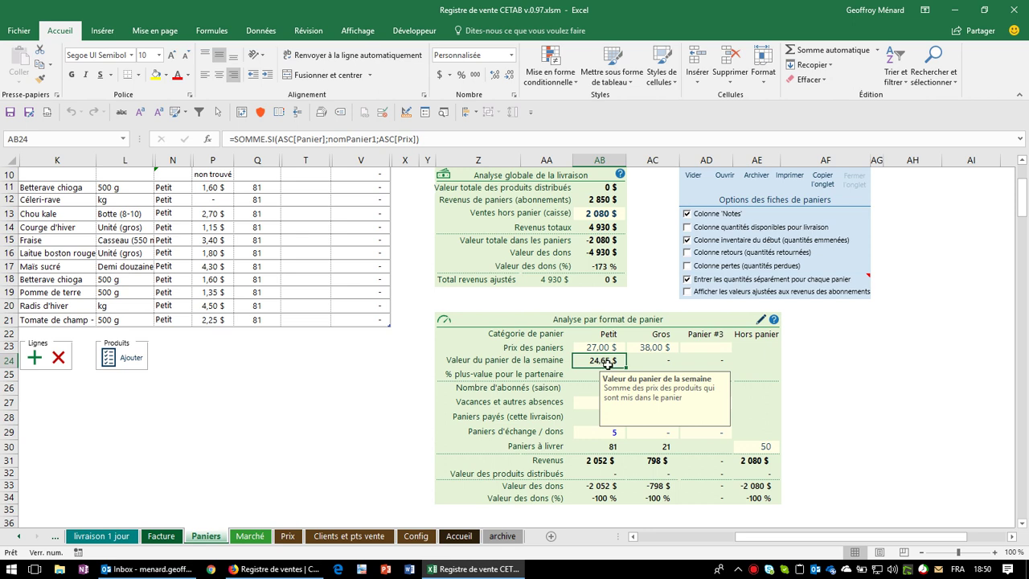
Step: Add Poireau to the Petit basket and review its 30,50 $ price
{"action": "left_click", "coordinate": [125, 363]}
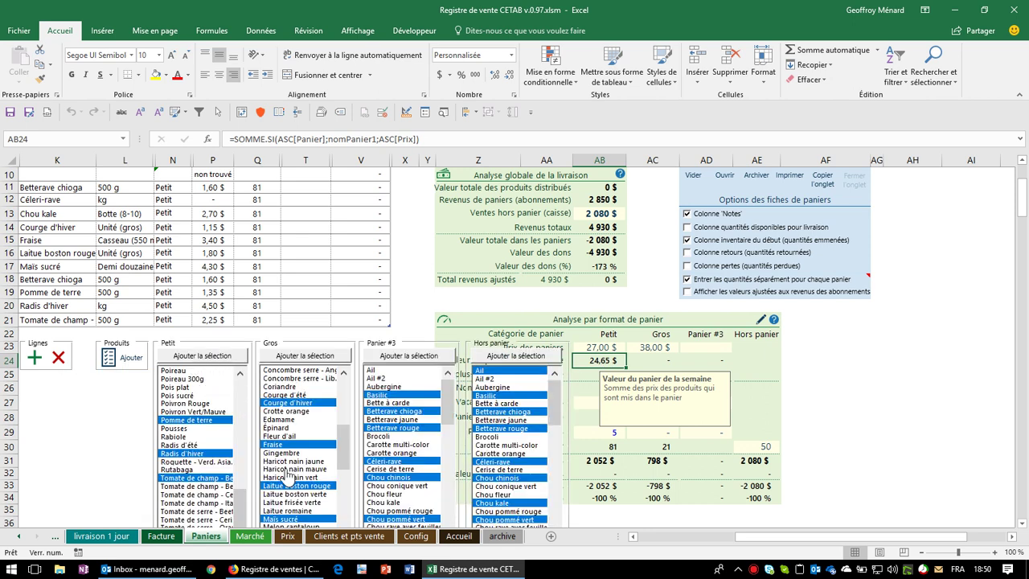
{"action": "scroll", "coordinate": [288, 474], "scroll_direction": "down", "scroll_amount": 2}
{"action": "left_click", "coordinate": [225, 480]}
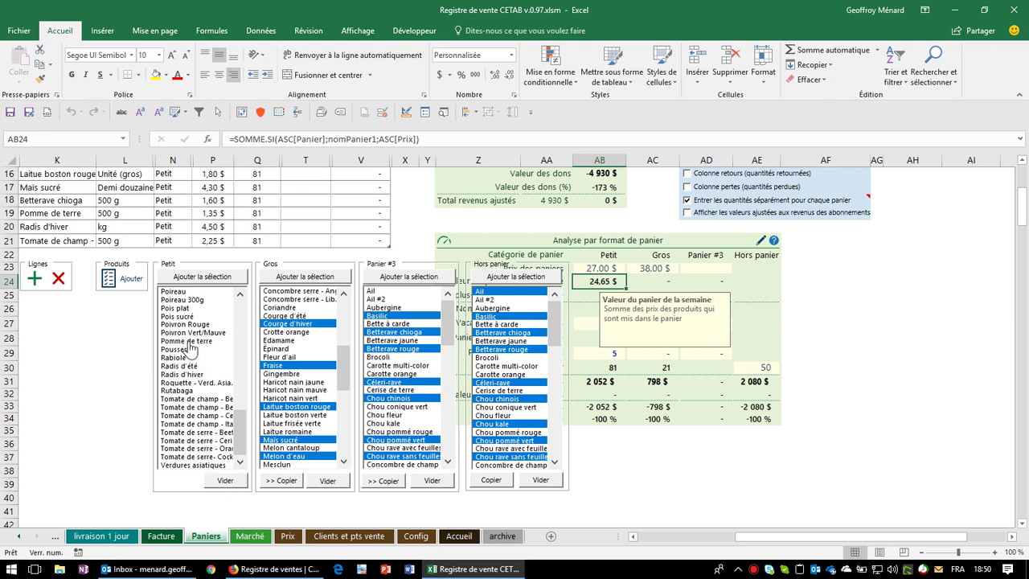
{"action": "left_click", "coordinate": [183, 291]}
{"action": "left_click", "coordinate": [205, 277]}
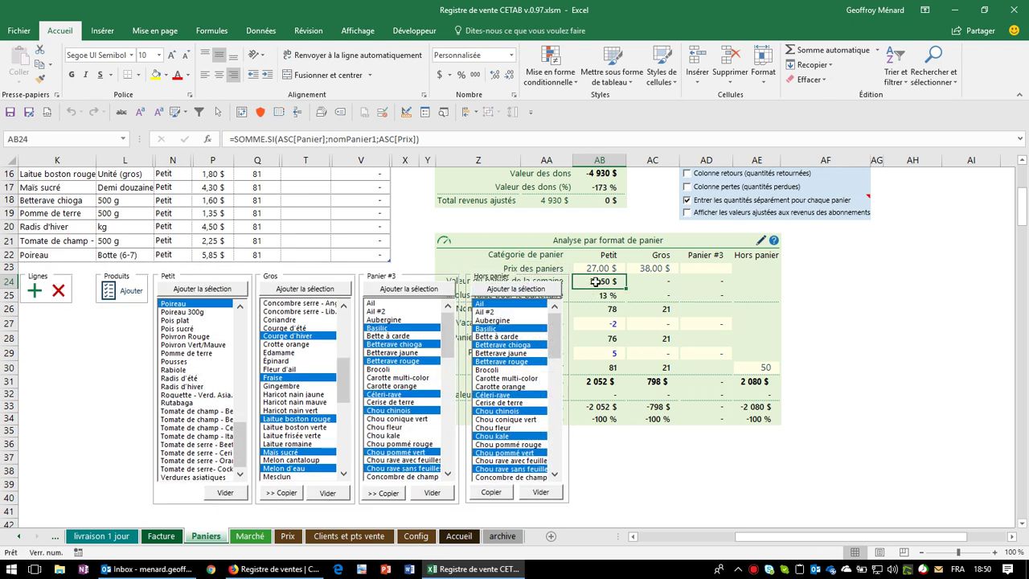
{"action": "left_click", "coordinate": [121, 294]}
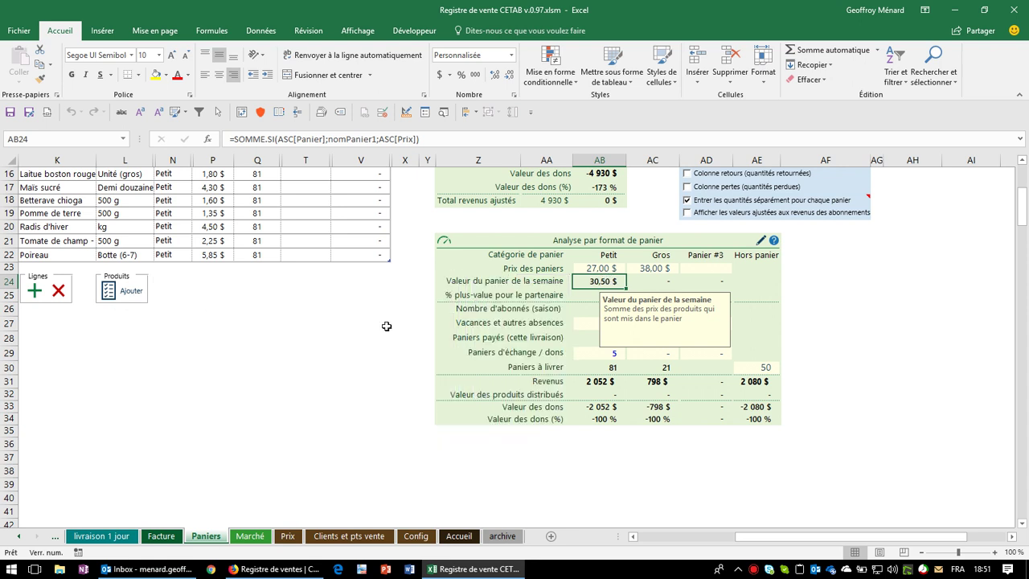
{"action": "left_click", "coordinate": [614, 271]}
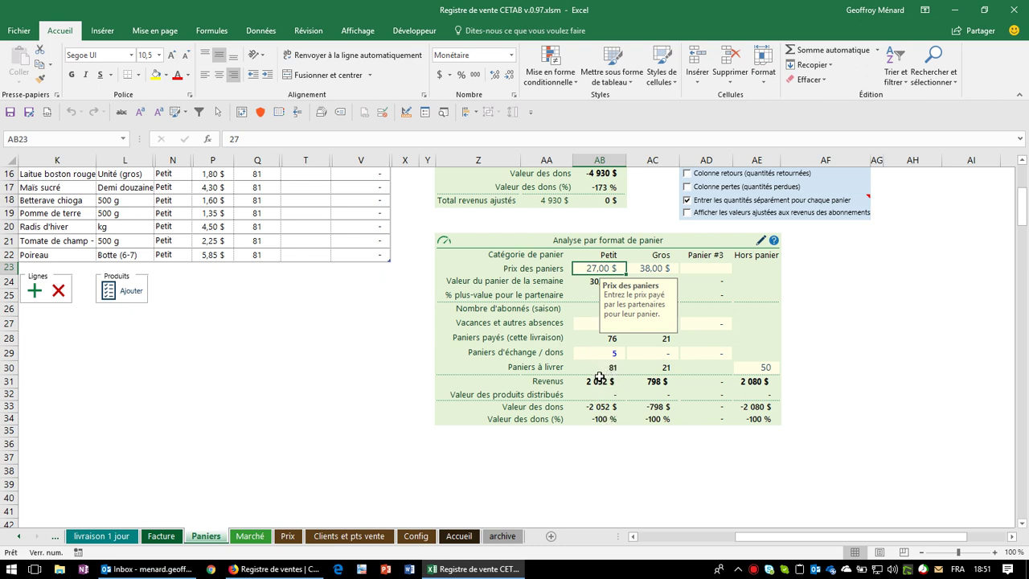
{"action": "left_click", "coordinate": [583, 284]}
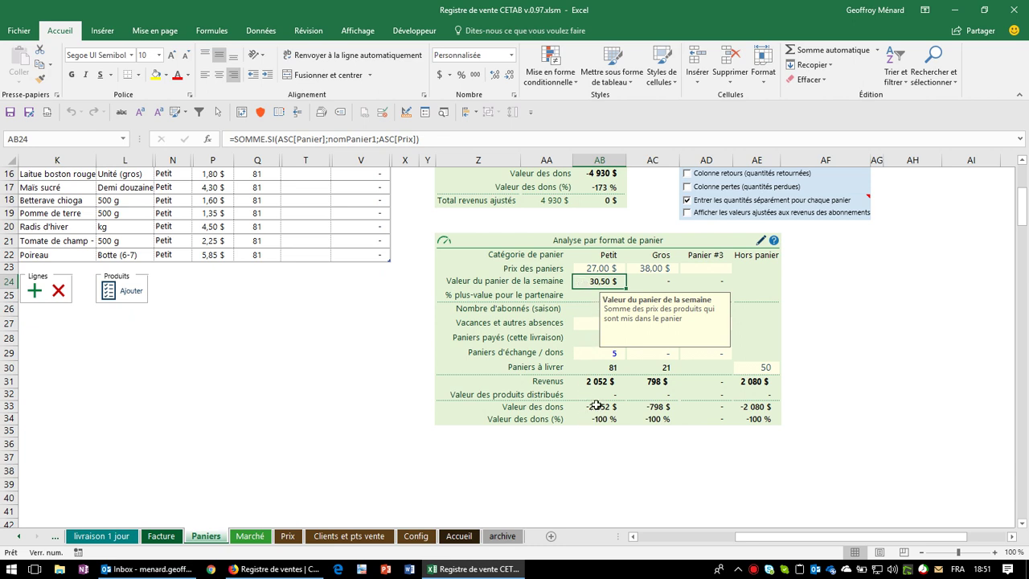
{"action": "left_click", "coordinate": [599, 382]}
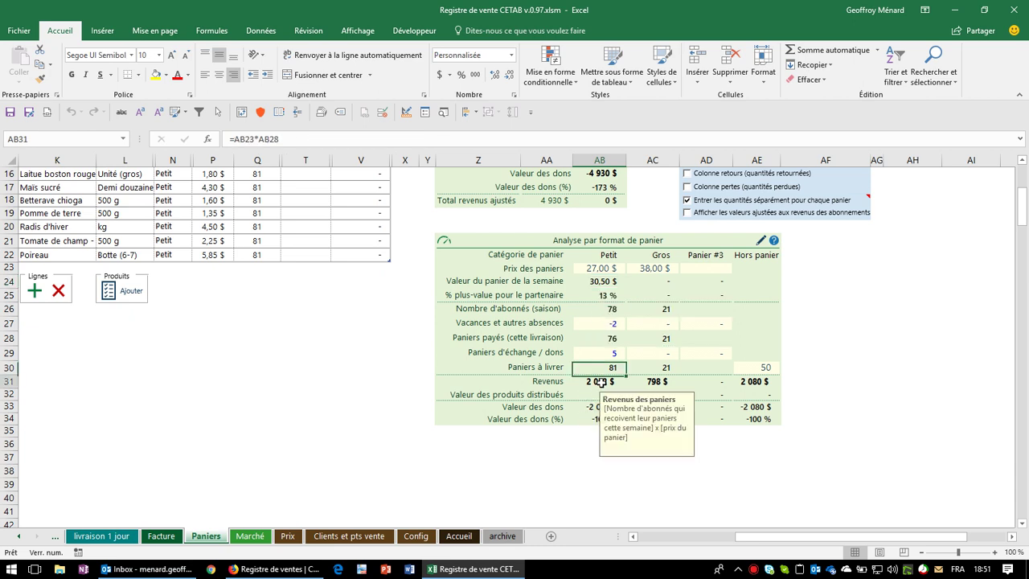
{"action": "left_click", "coordinate": [584, 395]}
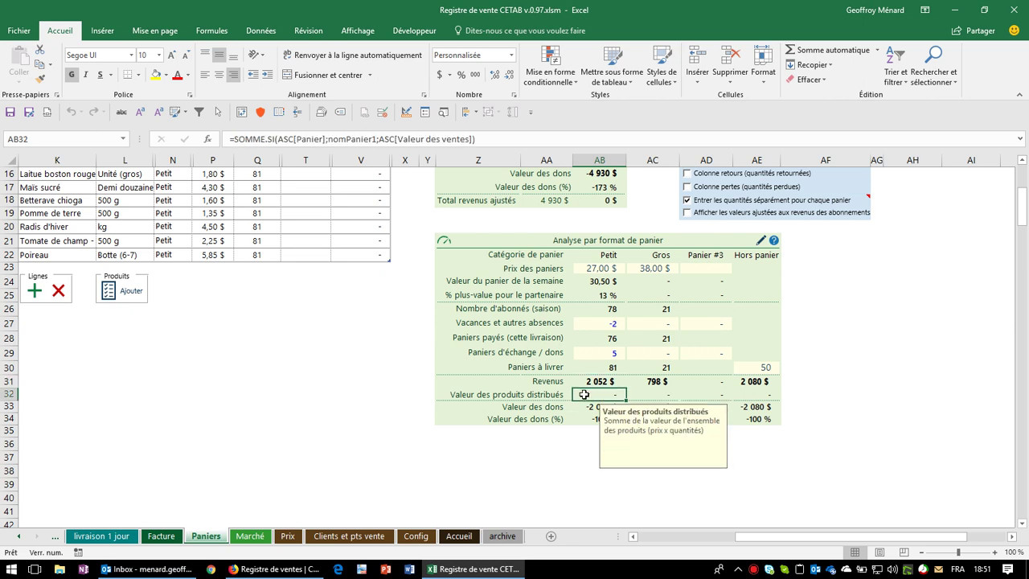
{"action": "scroll", "coordinate": [585, 398], "scroll_direction": "up", "scroll_amount": 2}
{"action": "scroll", "coordinate": [587, 402], "scroll_direction": "up", "scroll_amount": 3}
{"action": "scroll", "coordinate": [591, 410], "scroll_direction": "down", "scroll_amount": 4}
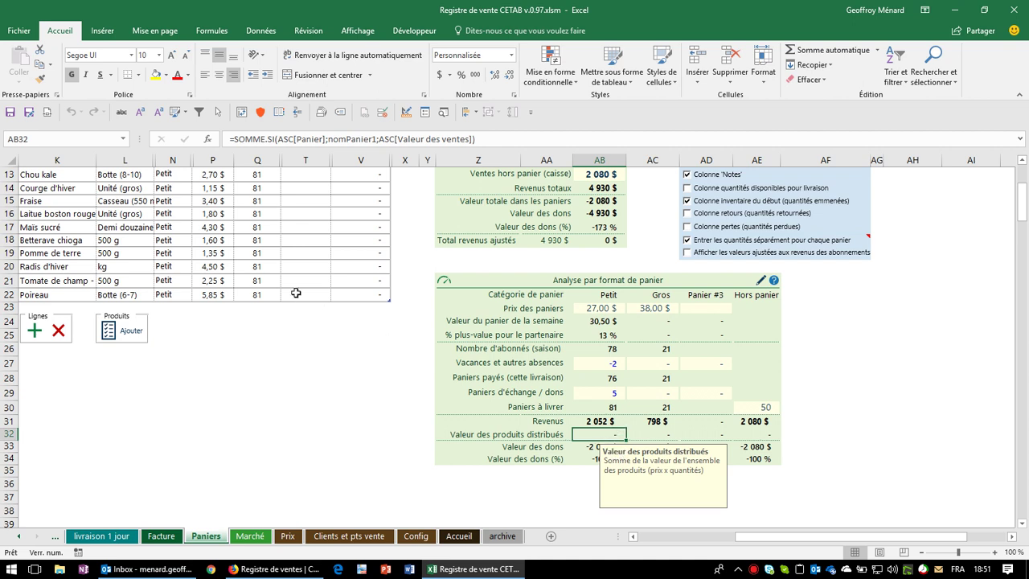
{"action": "left_click", "coordinate": [265, 282]}
{"action": "left_click", "coordinate": [595, 438]}
{"action": "scroll", "coordinate": [334, 277], "scroll_direction": "up", "scroll_amount": 2}
{"action": "scroll", "coordinate": [322, 299], "scroll_direction": "up", "scroll_amount": 1}
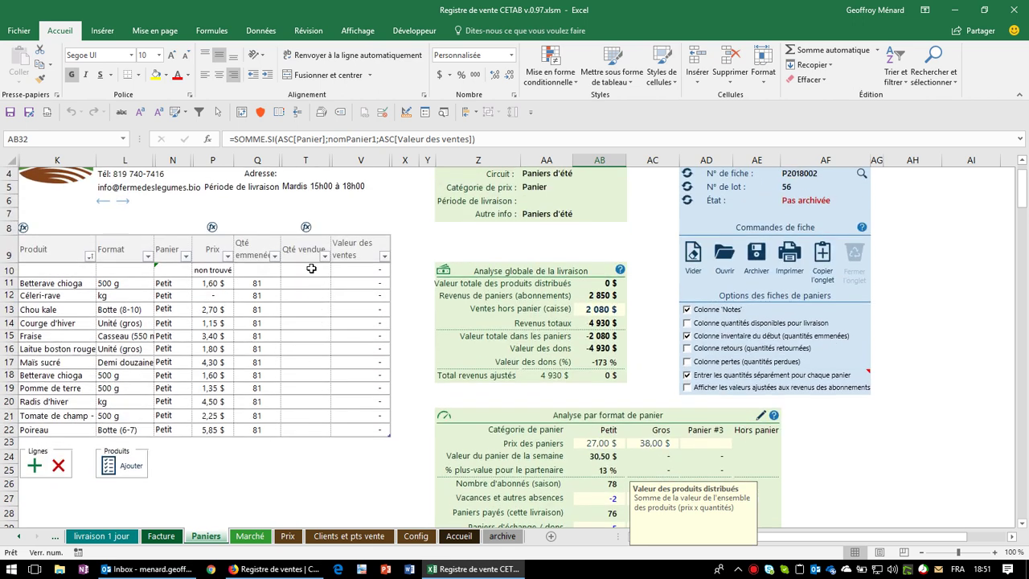
{"action": "left_click_drag", "start_coordinate": [311, 268], "coordinate": [305, 426]}
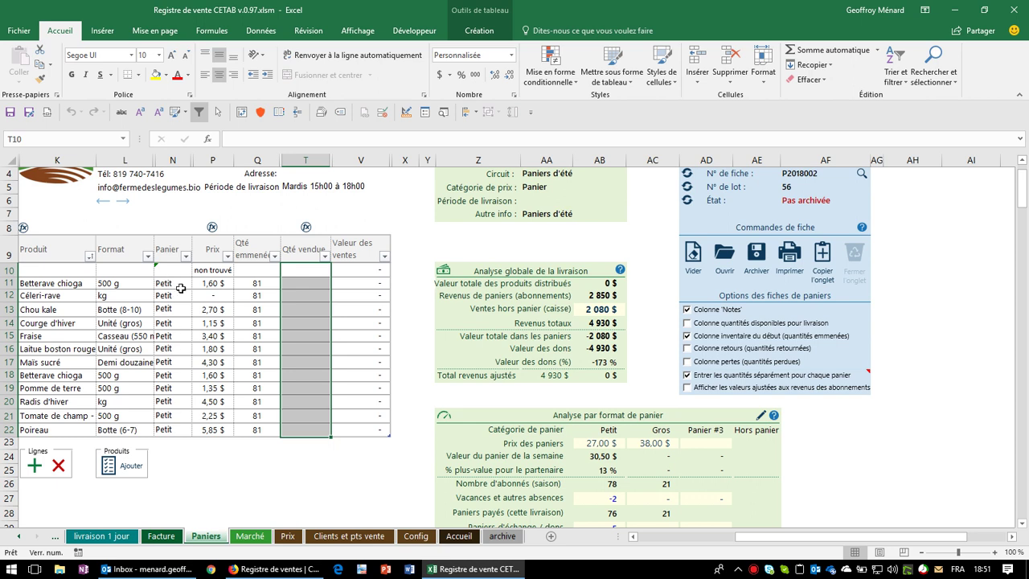
{"action": "left_click_drag", "start_coordinate": [181, 289], "coordinate": [161, 429]}
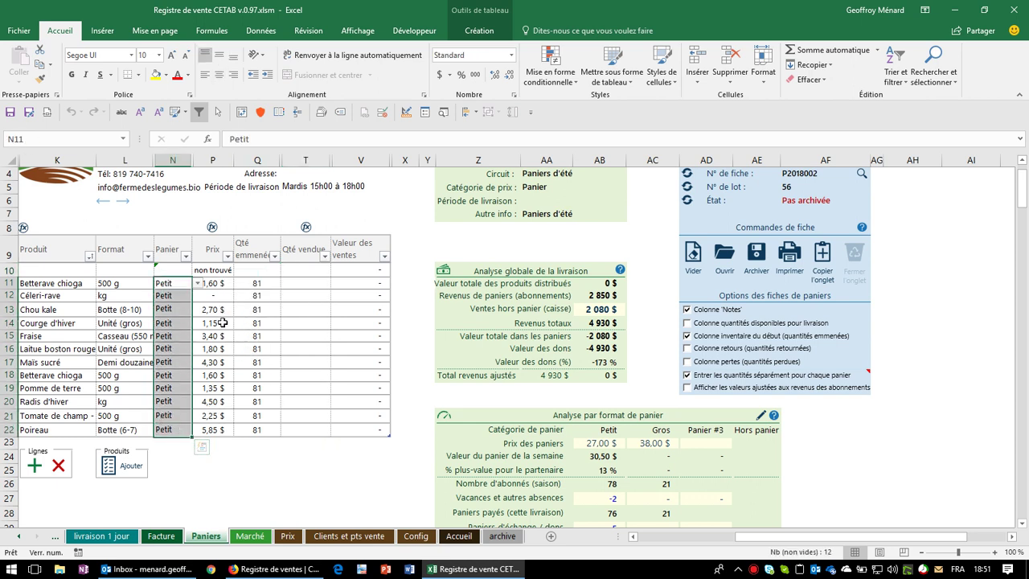
{"action": "left_click", "coordinate": [602, 497]}
{"action": "scroll", "coordinate": [604, 498], "scroll_direction": "down", "scroll_amount": 2}
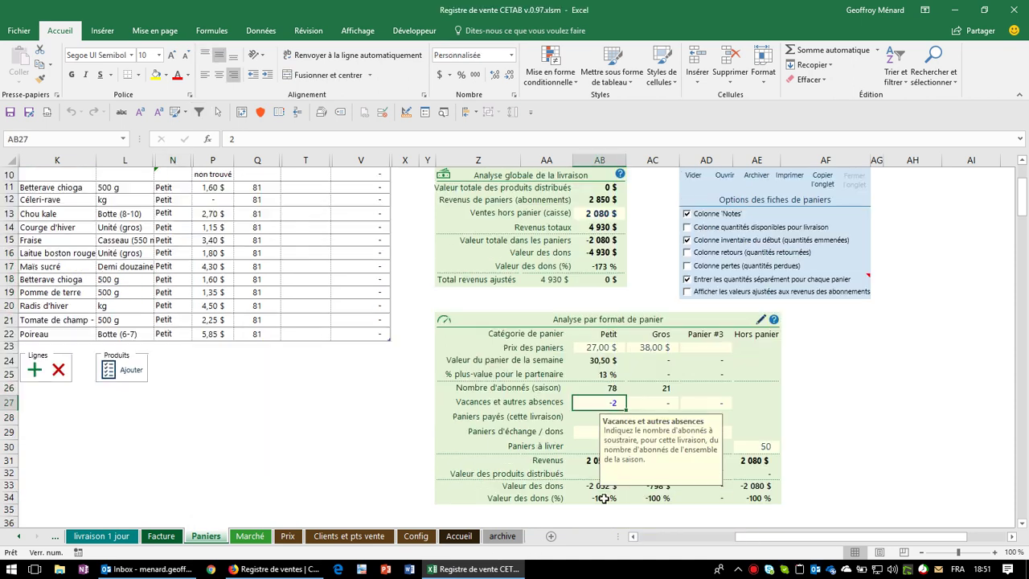
{"action": "left_click", "coordinate": [584, 489]}
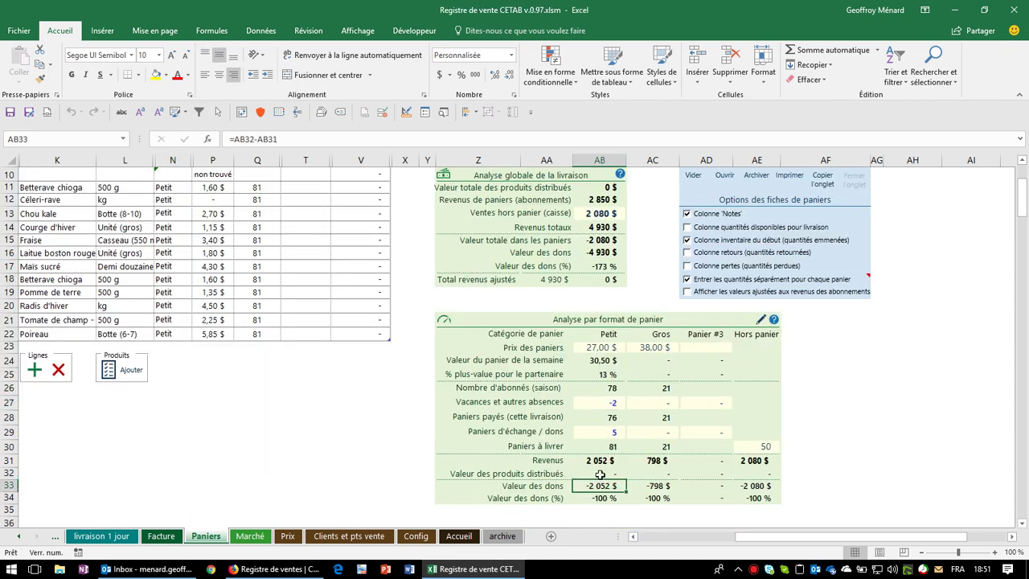
{"action": "left_click", "coordinate": [602, 475]}
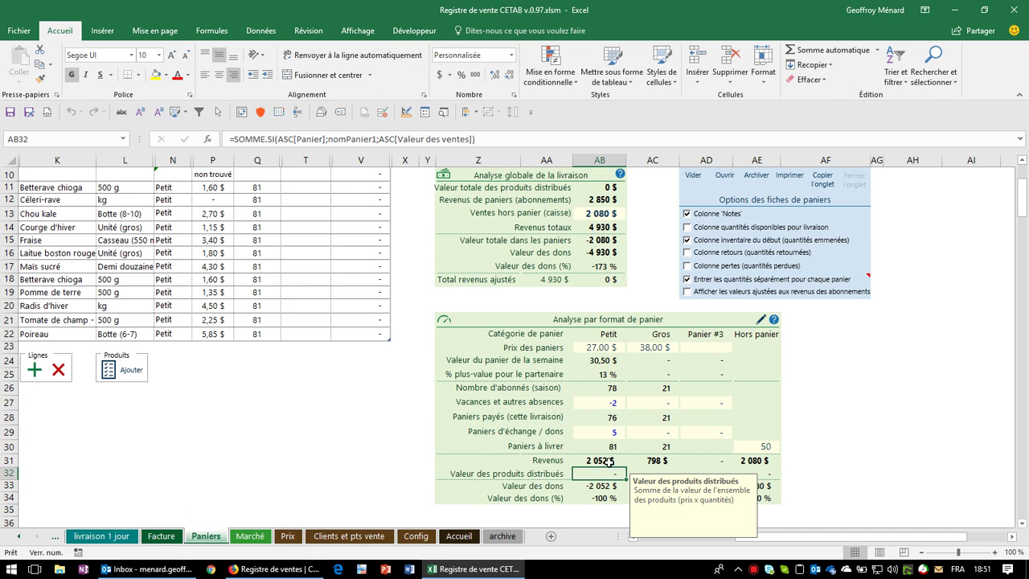
{"action": "scroll", "coordinate": [297, 357], "scroll_direction": "up", "scroll_amount": 3}
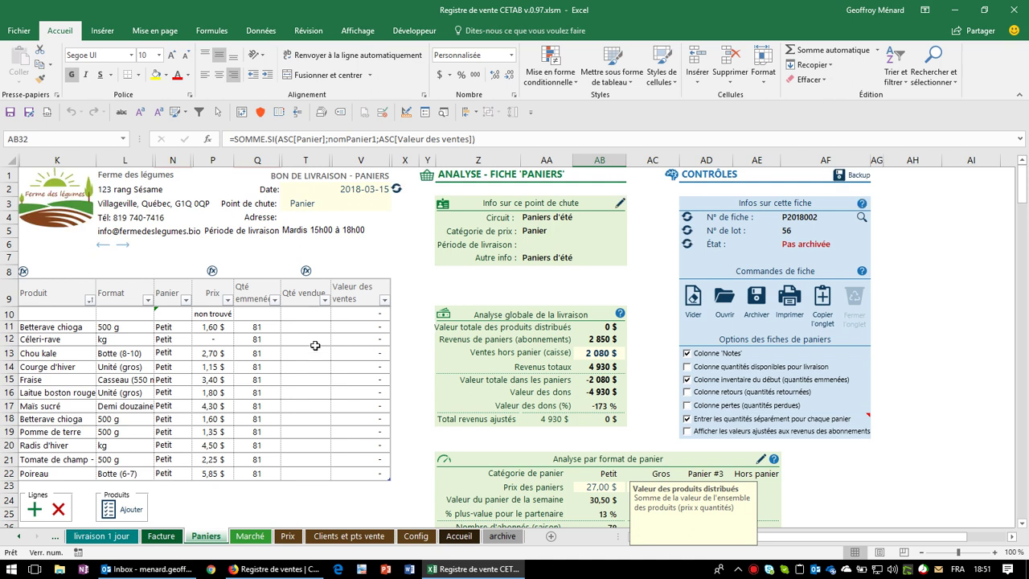
{"action": "left_click", "coordinate": [317, 327]}
Step: Fill the Qté vendue column with a formula referencing each row's Qté emmenée
{"action": "type", "text": "="}
{"action": "key", "text": "Left"}
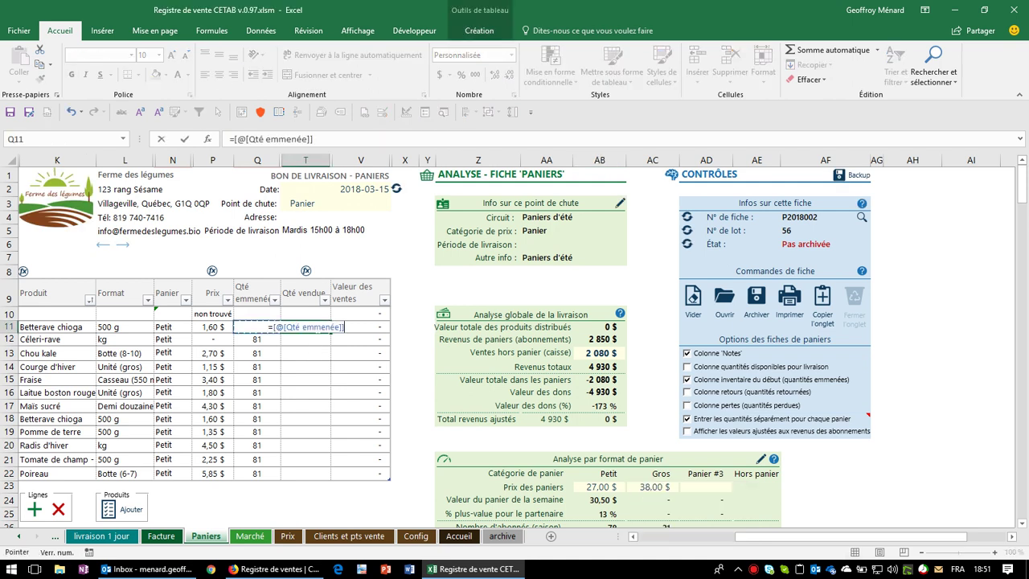
{"action": "key", "text": "Right"}
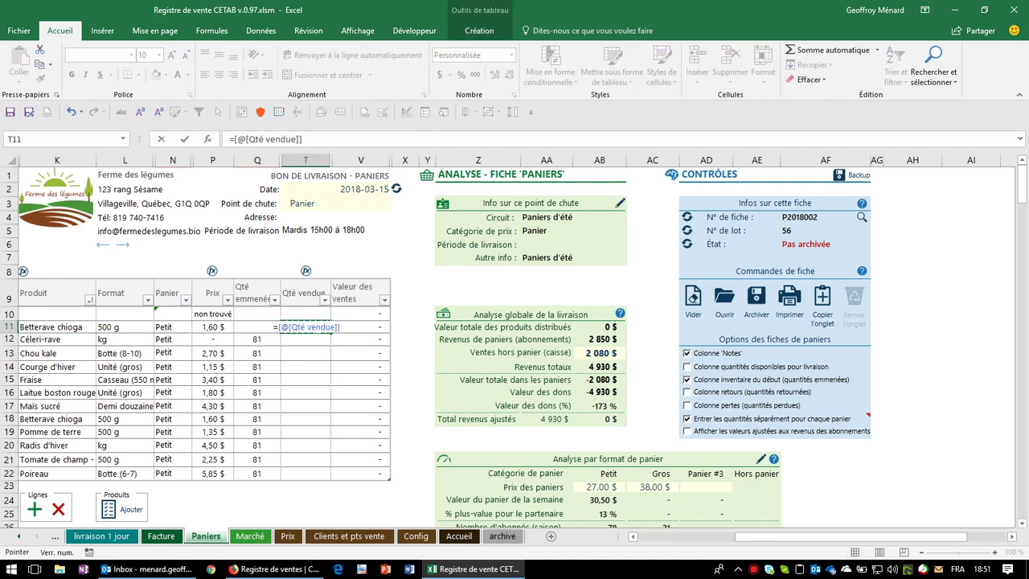
{"action": "key", "text": "Left"}
{"action": "key", "text": "ctrl+Return"}
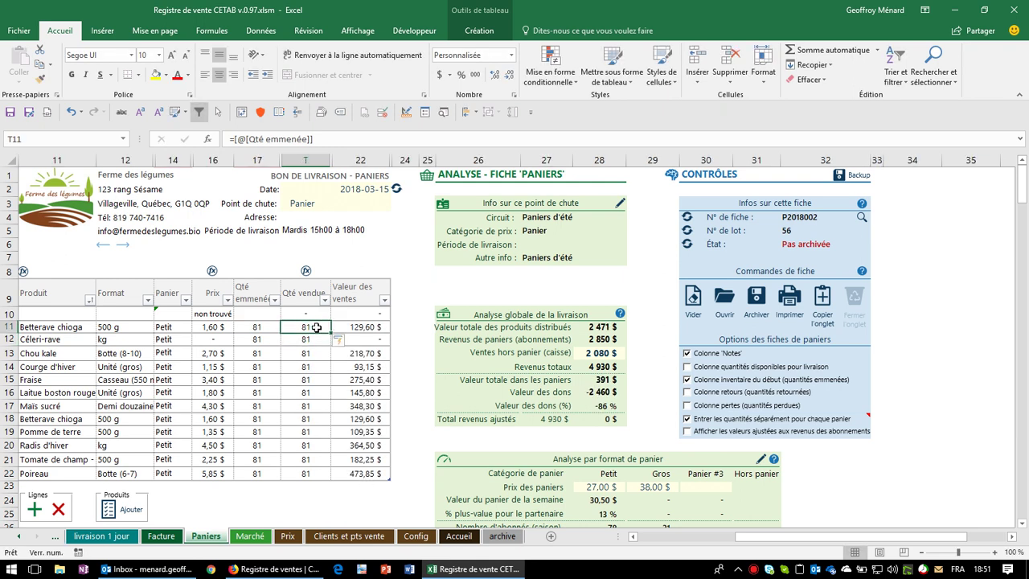
Step: Review the 2 471 $ distributed value and Valeur des dons formulas, then total the sales values
{"action": "scroll", "coordinate": [441, 412], "scroll_direction": "down", "scroll_amount": 3}
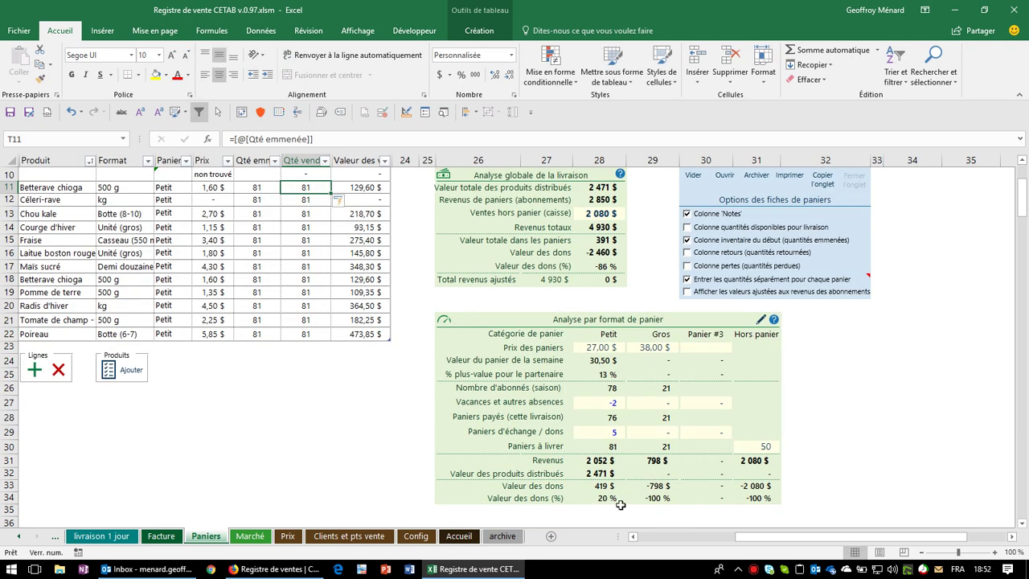
{"action": "left_click", "coordinate": [603, 475]}
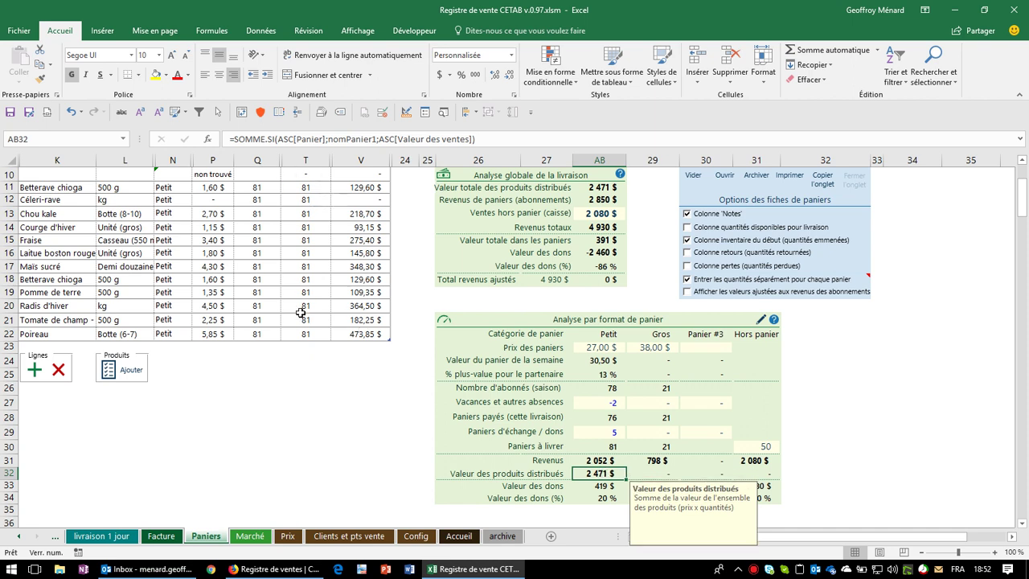
{"action": "scroll", "coordinate": [300, 313], "scroll_direction": "up", "scroll_amount": 2}
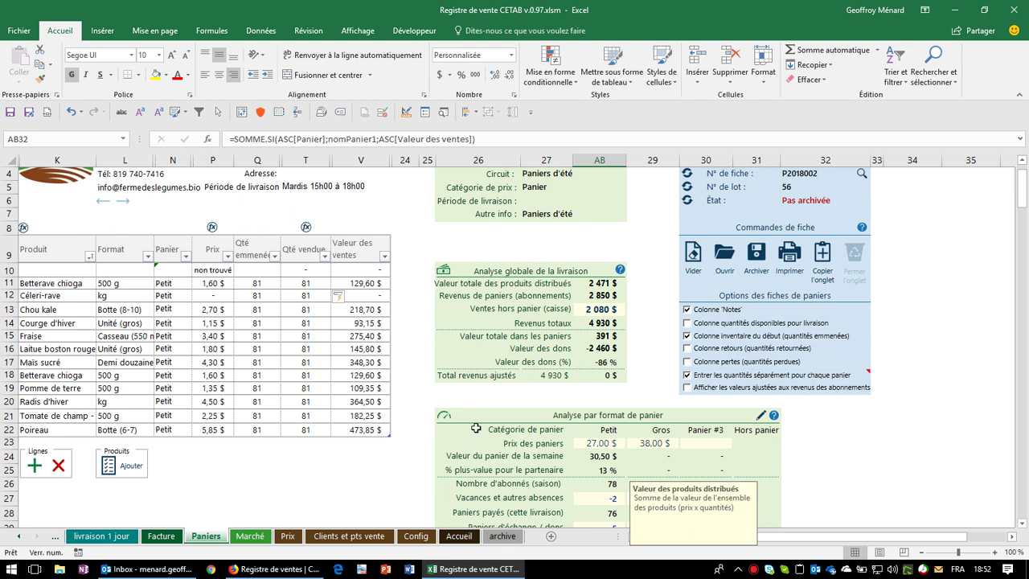
{"action": "scroll", "coordinate": [454, 434], "scroll_direction": "down", "scroll_amount": 2}
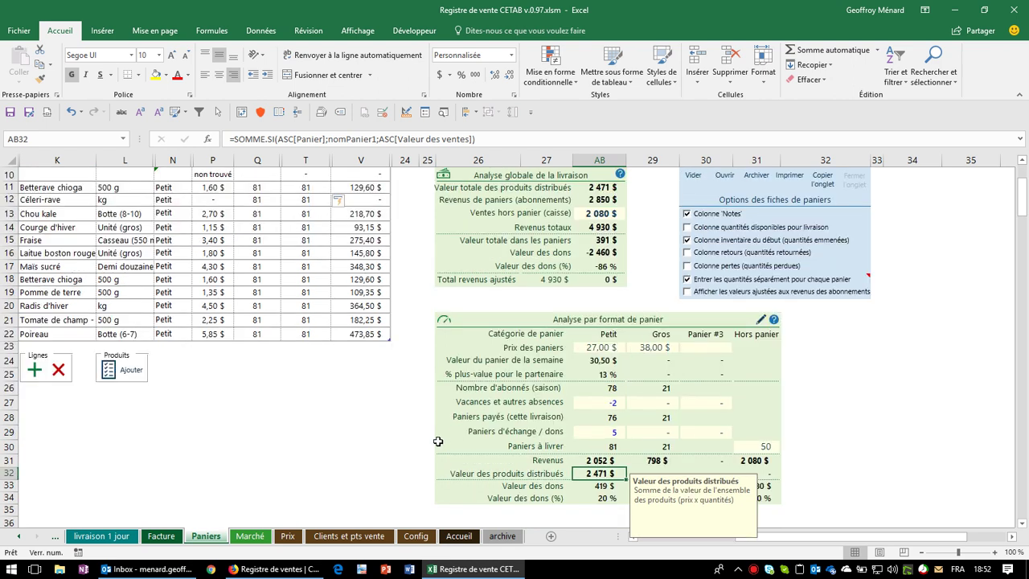
{"action": "left_click", "coordinate": [599, 487]}
{"action": "left_click", "coordinate": [591, 498]}
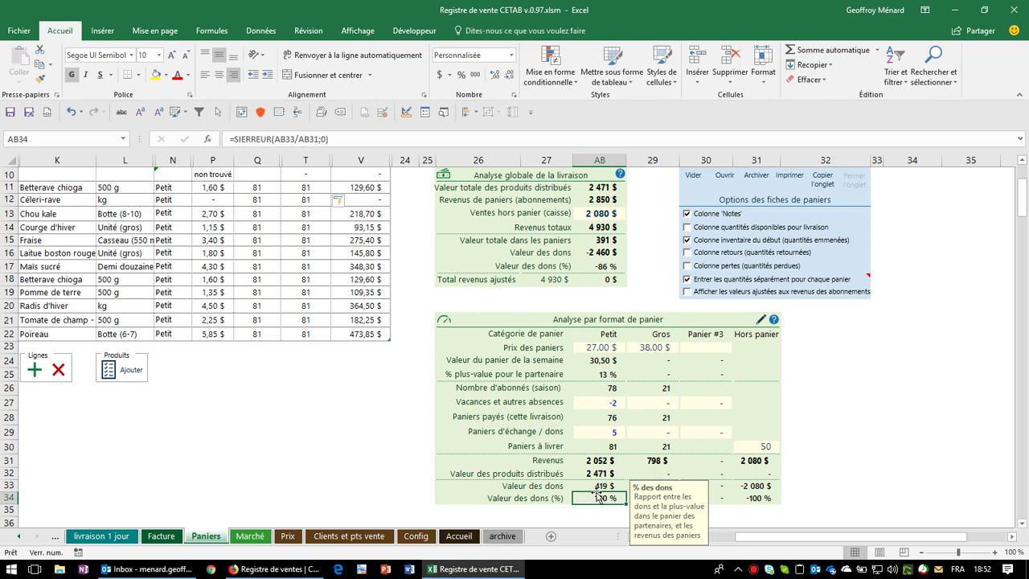
{"action": "left_click", "coordinate": [601, 487]}
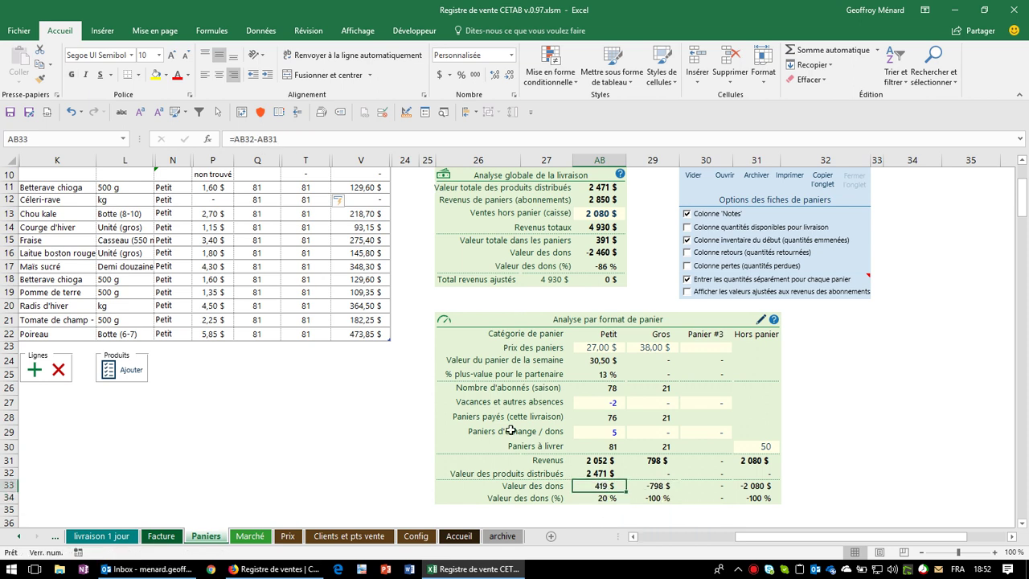
{"action": "left_click_drag", "start_coordinate": [368, 179], "coordinate": [361, 334]}
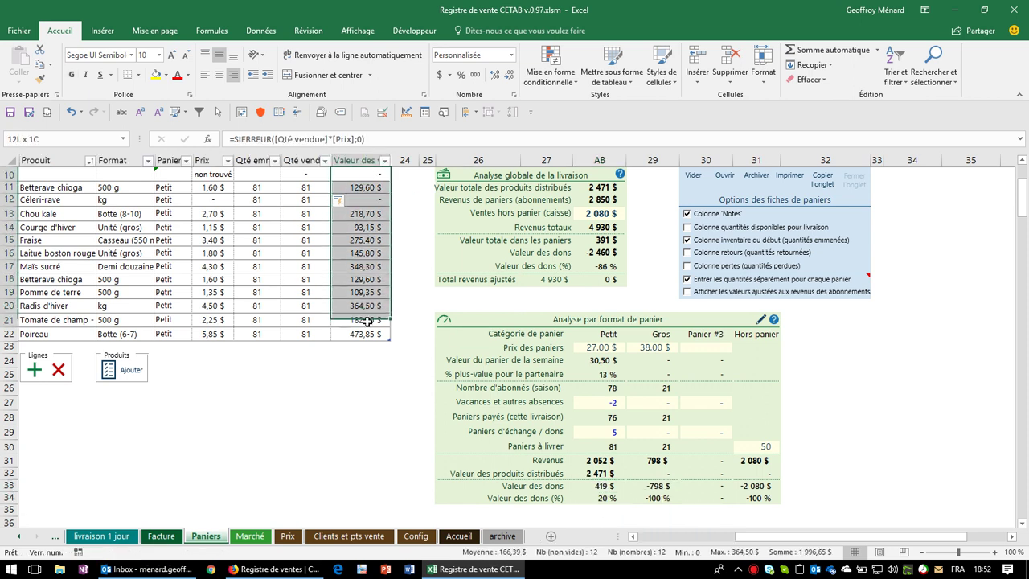
Step: Delete the 2 080 $ Ventes hors panier amount in AB13
{"action": "scroll", "coordinate": [400, 374], "scroll_direction": "up", "scroll_amount": 1}
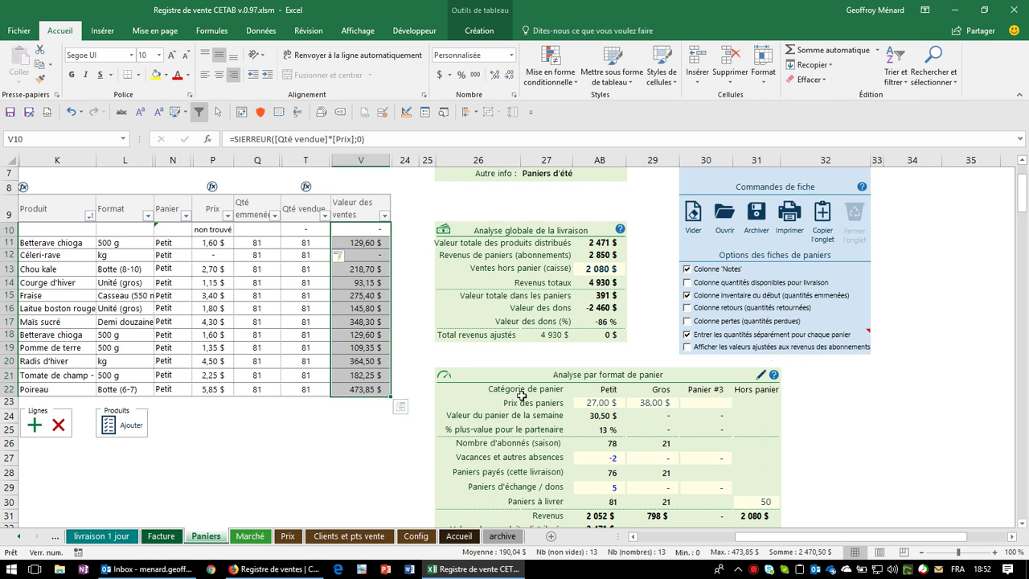
{"action": "scroll", "coordinate": [448, 427], "scroll_direction": "down", "scroll_amount": 1}
{"action": "scroll", "coordinate": [448, 427], "scroll_direction": "down", "scroll_amount": 1}
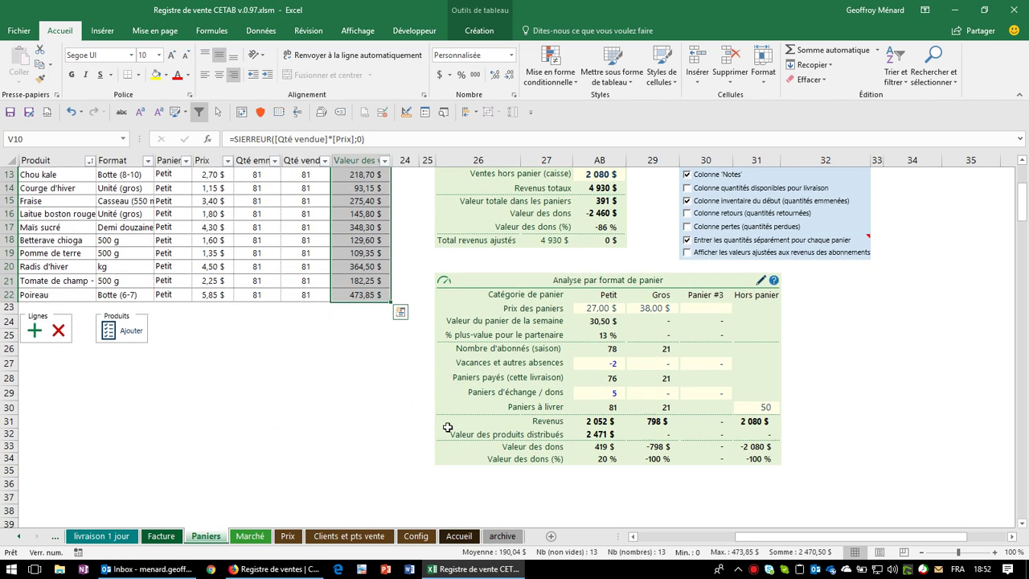
{"action": "left_click", "coordinate": [599, 308]}
{"action": "scroll", "coordinate": [601, 309], "scroll_direction": "up", "scroll_amount": 1}
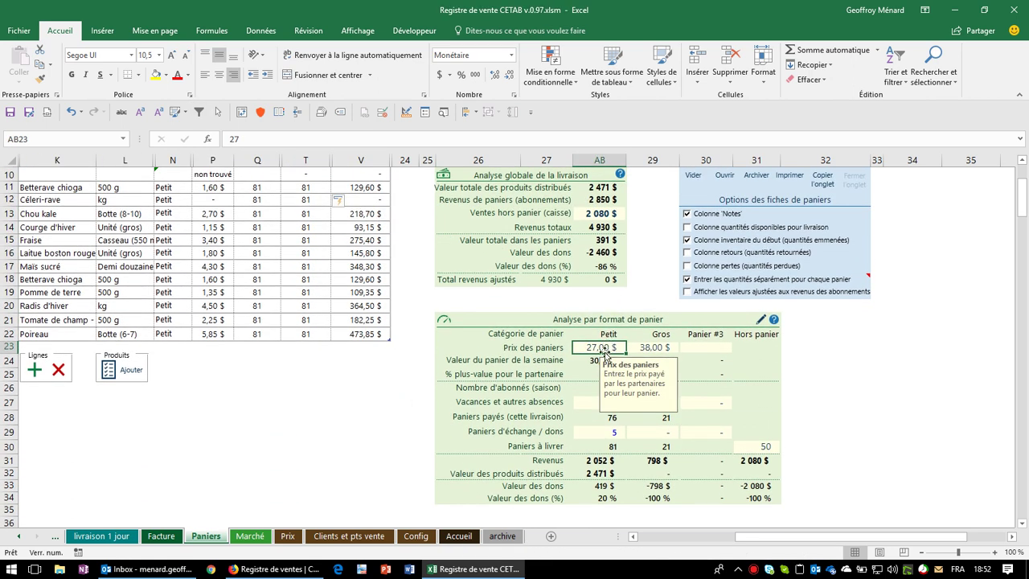
{"action": "left_click", "coordinate": [600, 474]}
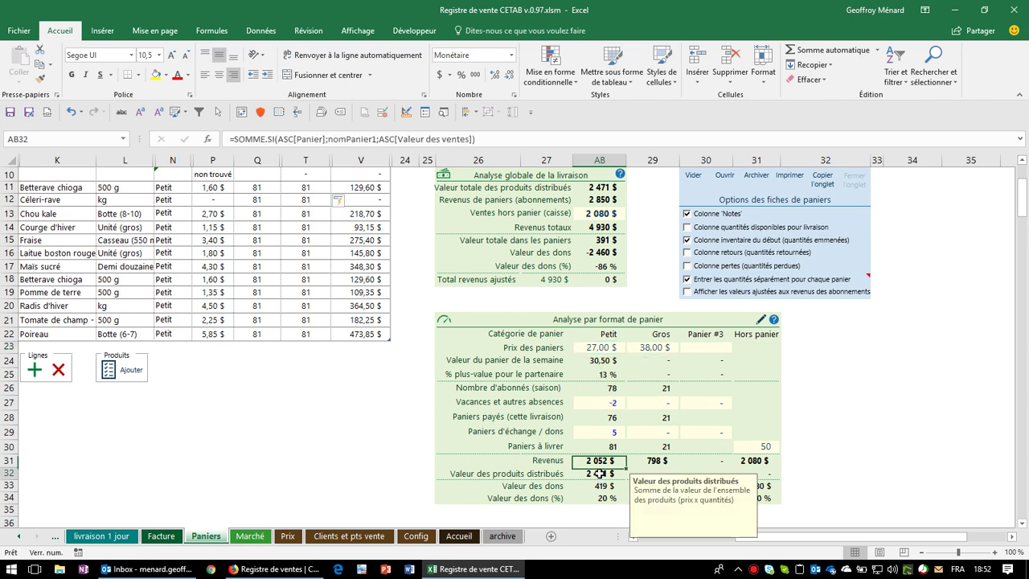
{"action": "left_click", "coordinate": [612, 215]}
{"action": "key", "text": "Delete"}
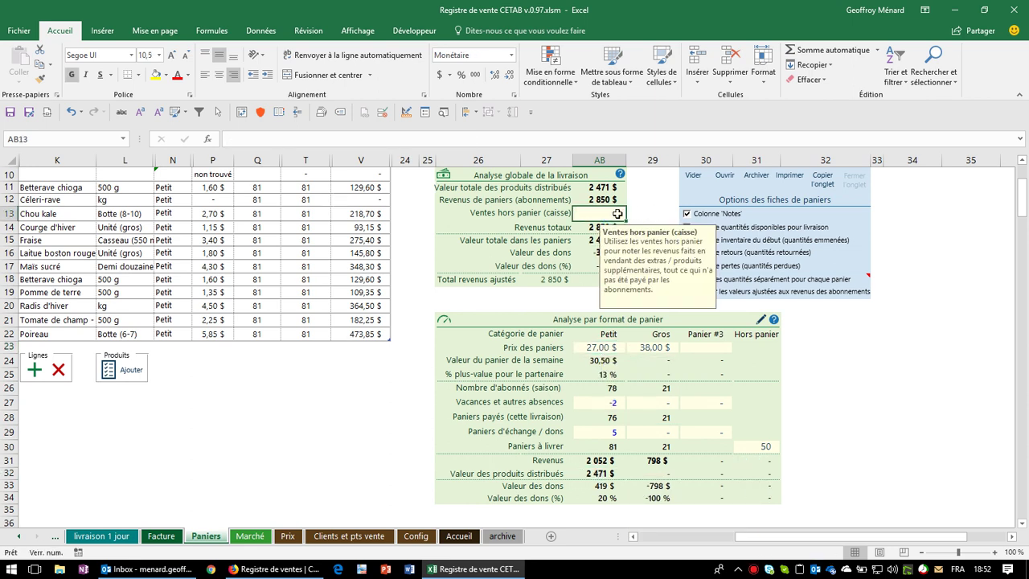
{"action": "left_click", "coordinate": [804, 281]}
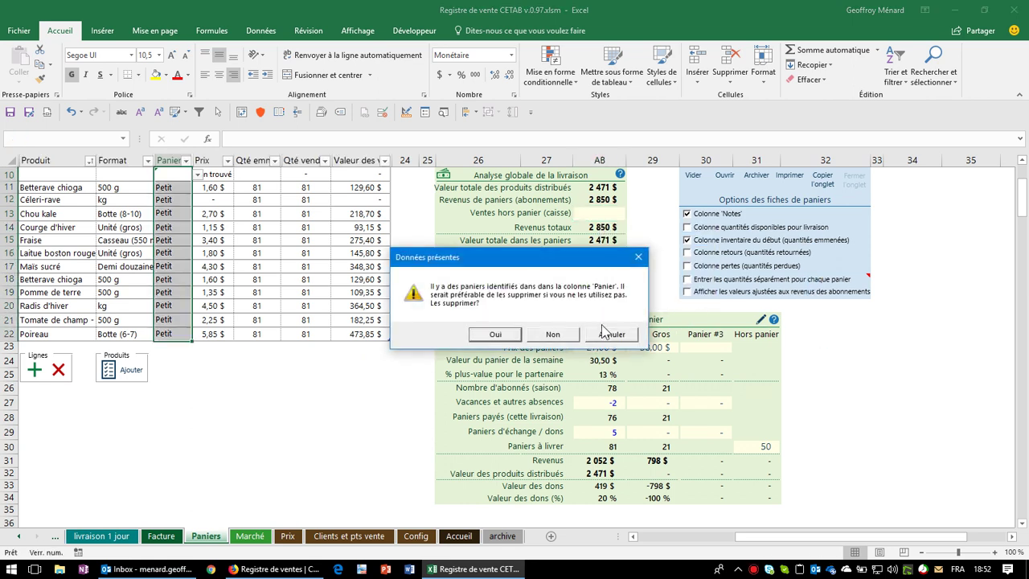
{"action": "left_click", "coordinate": [601, 338]}
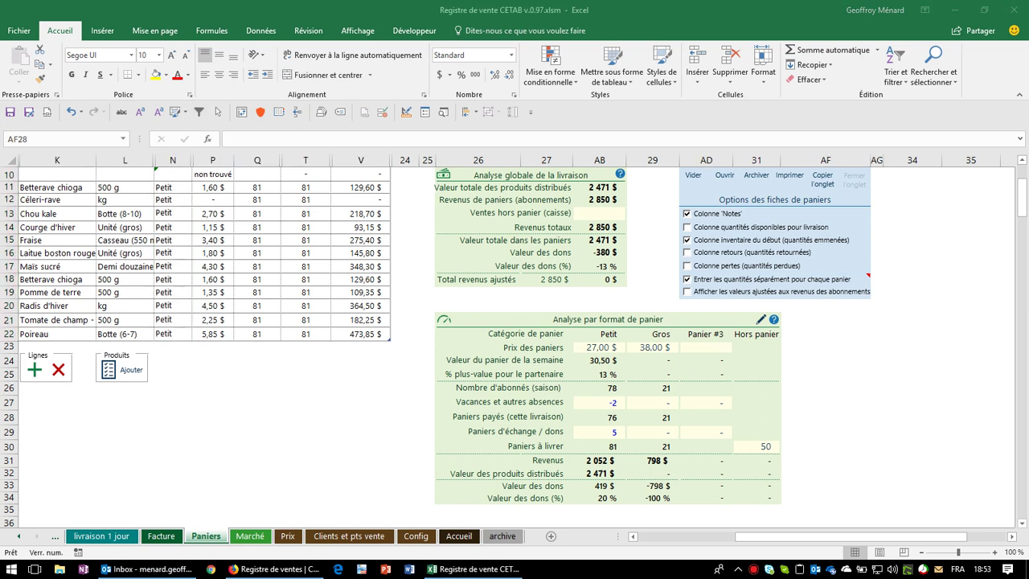
{"action": "left_click", "coordinate": [611, 474]}
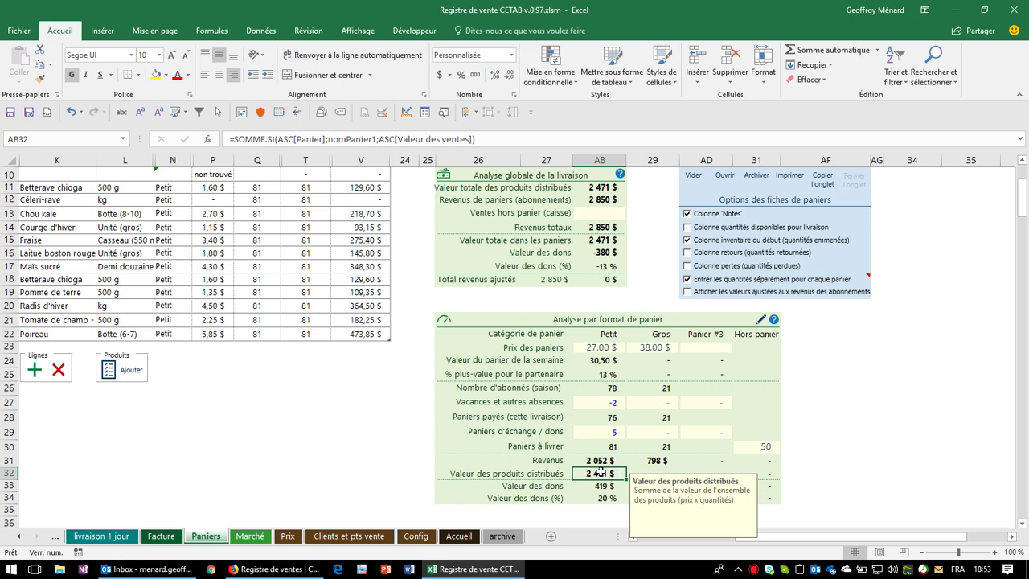
Step: Review the basket revenue, paid-baskets, Petit price, distributed value and sales value formulas
{"action": "left_click", "coordinate": [601, 461]}
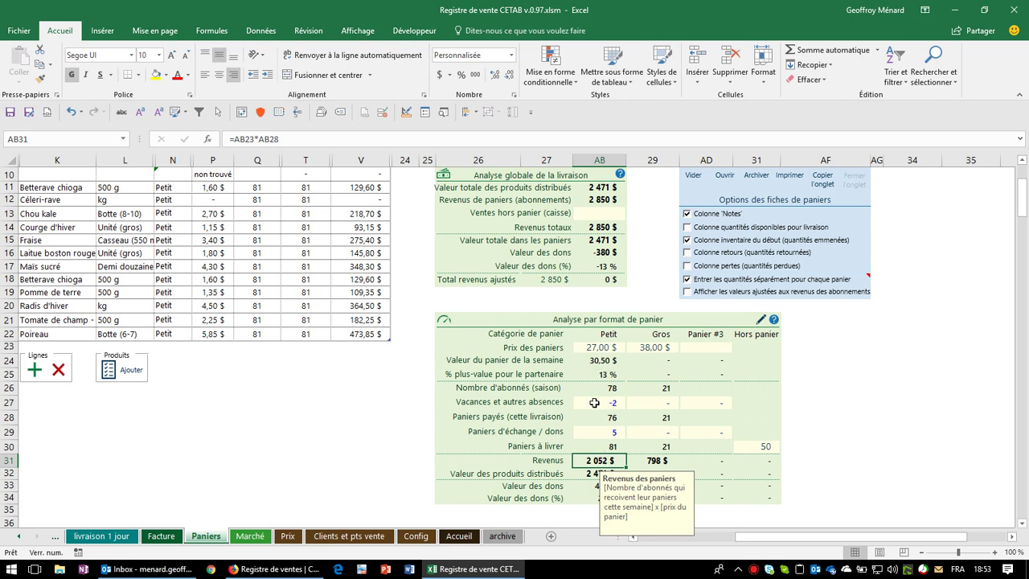
{"action": "left_click", "coordinate": [599, 420]}
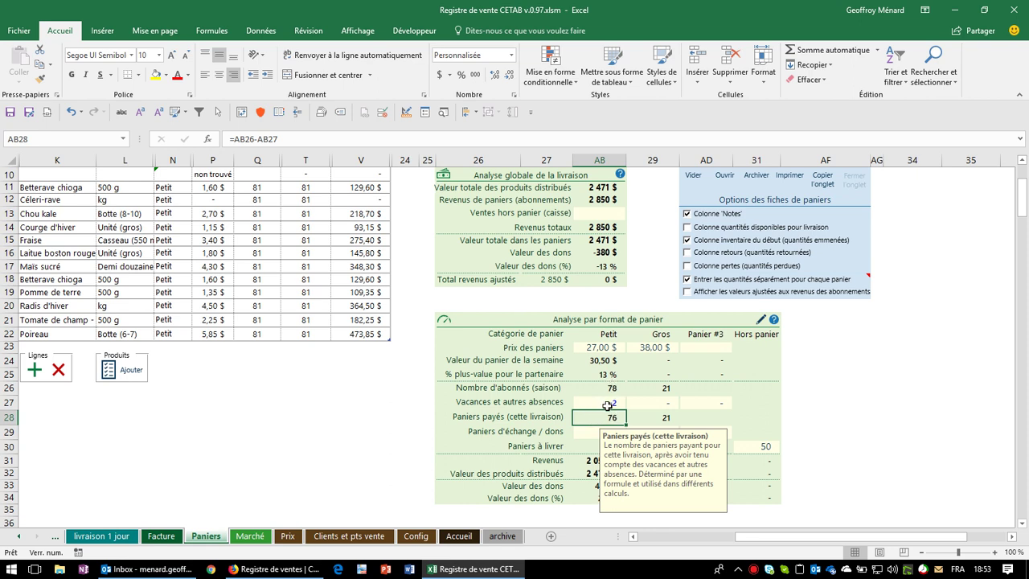
{"action": "left_click", "coordinate": [610, 347]}
{"action": "left_click", "coordinate": [602, 461]}
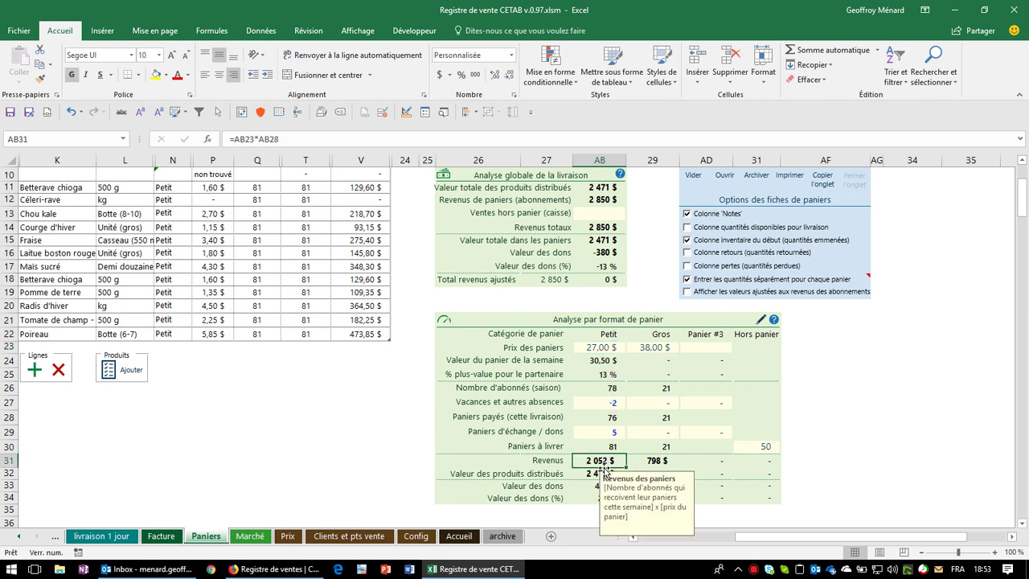
{"action": "left_click", "coordinate": [606, 347]}
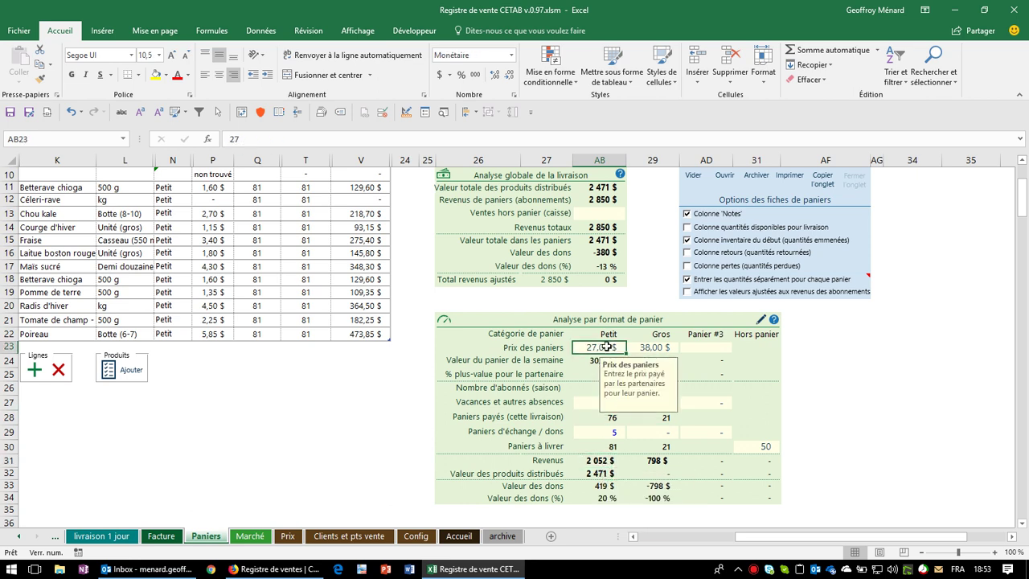
{"action": "left_click", "coordinate": [605, 461]}
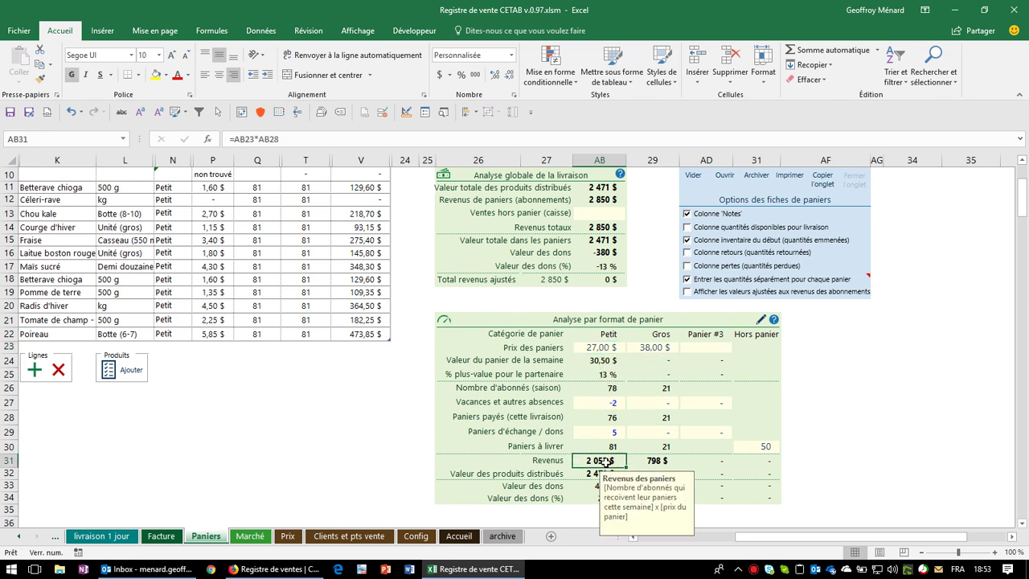
{"action": "left_click", "coordinate": [602, 474]}
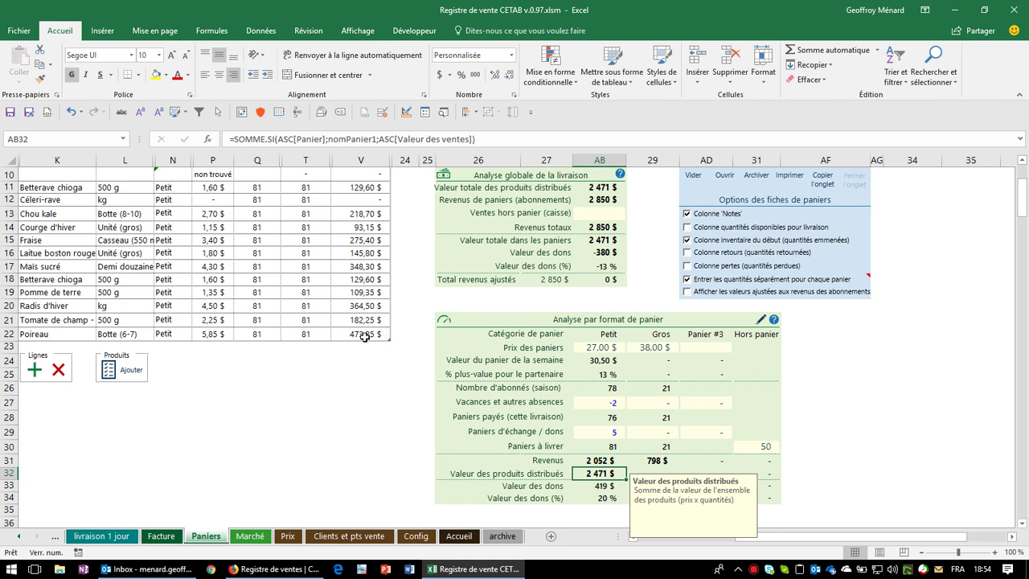
{"action": "left_click_drag", "start_coordinate": [364, 334], "coordinate": [368, 161]}
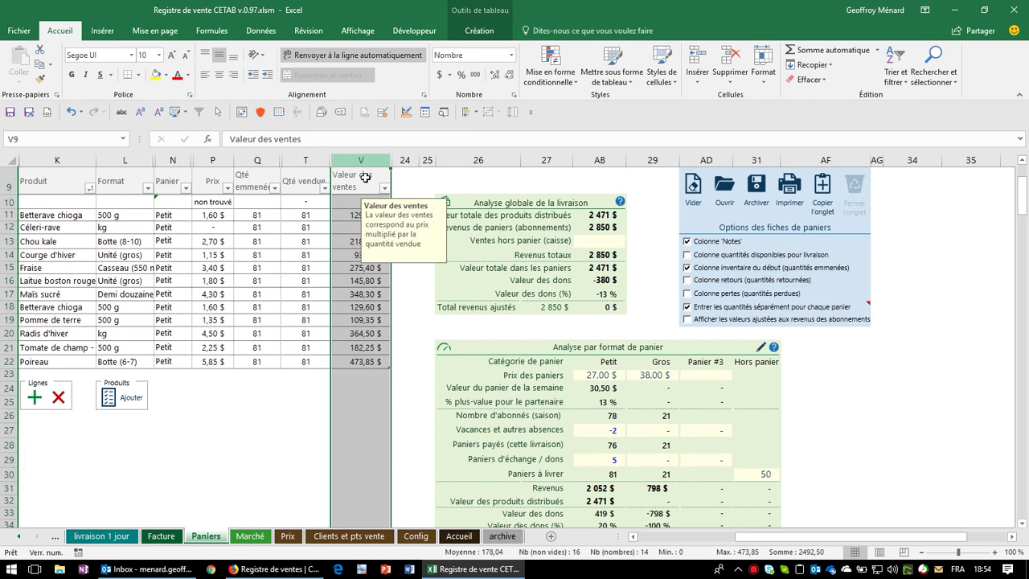
{"action": "left_click", "coordinate": [348, 238]}
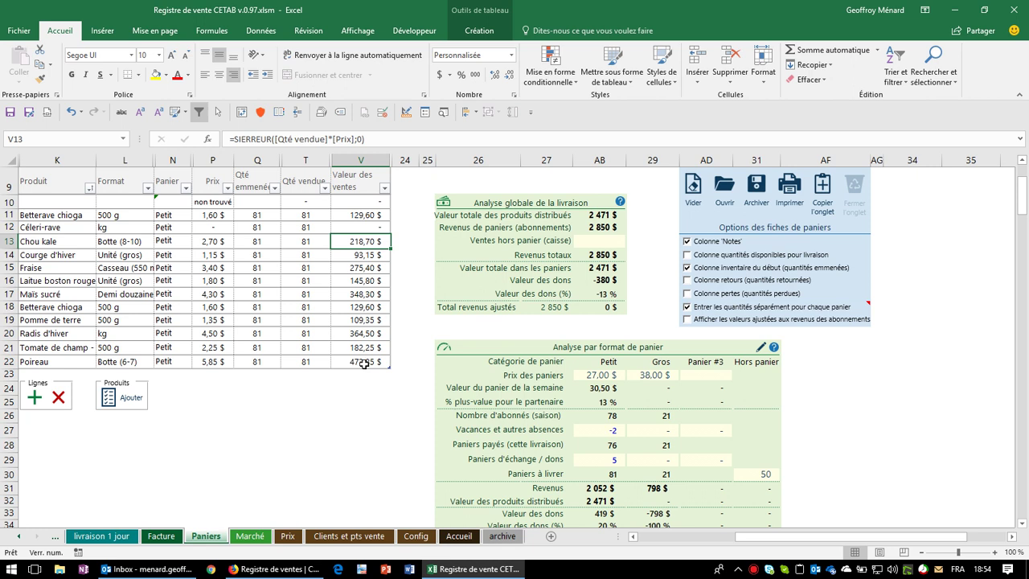
{"action": "left_click", "coordinate": [365, 363]}
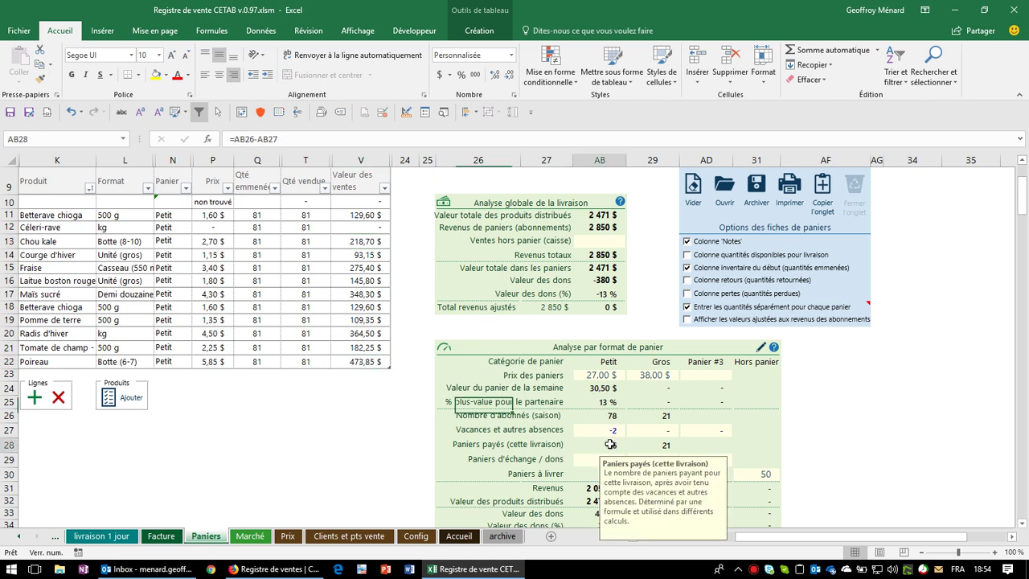
{"action": "left_click", "coordinate": [611, 443]}
{"action": "left_click", "coordinate": [596, 461]}
{"action": "type", "text": "5"}
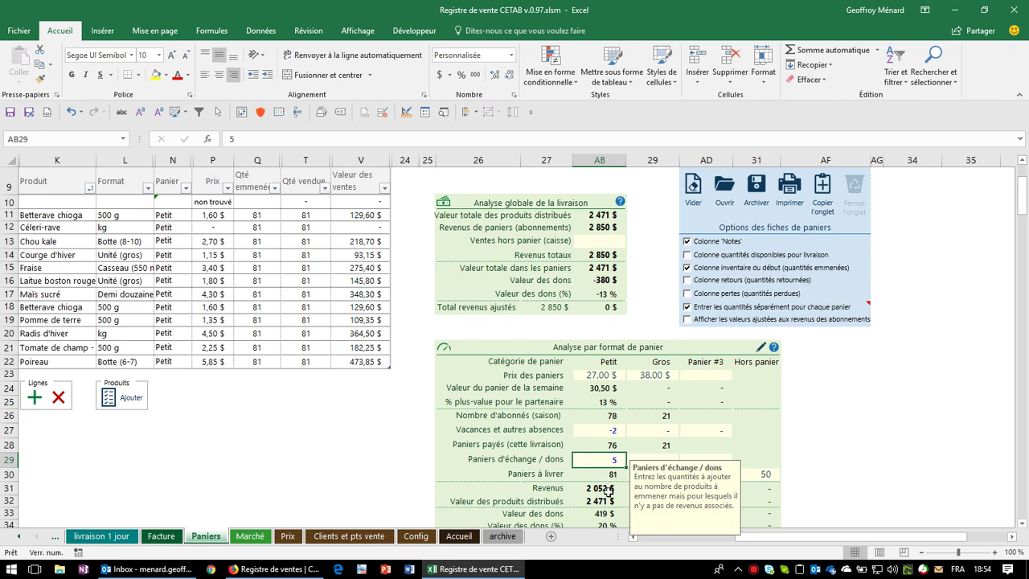
Step: Check the donation percentage and Petit basket and sales values, then show the four basket product pickers
{"action": "scroll", "coordinate": [611, 488], "scroll_direction": "down", "scroll_amount": 1}
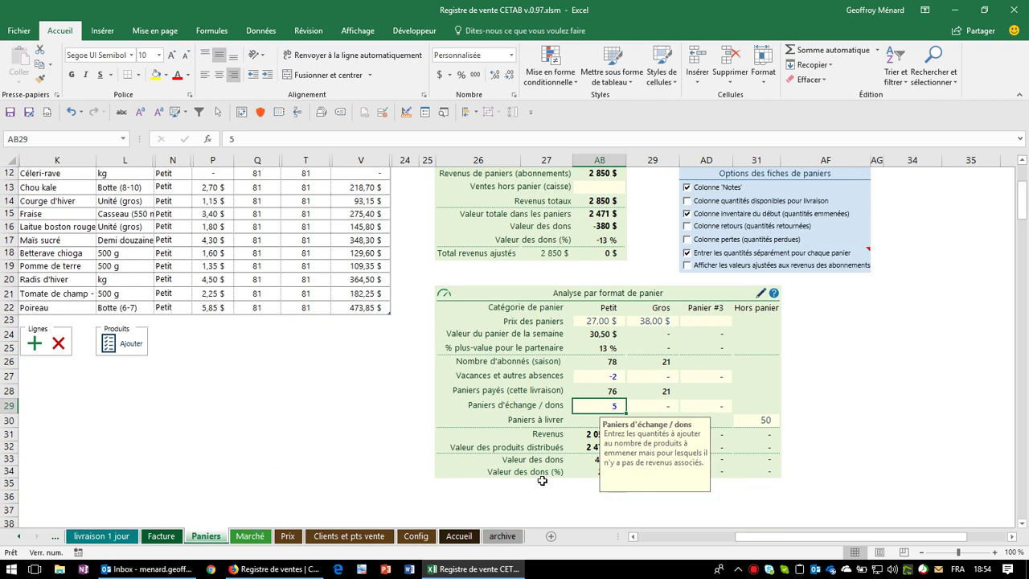
{"action": "left_click", "coordinate": [510, 471]}
{"action": "left_click", "coordinate": [305, 218]}
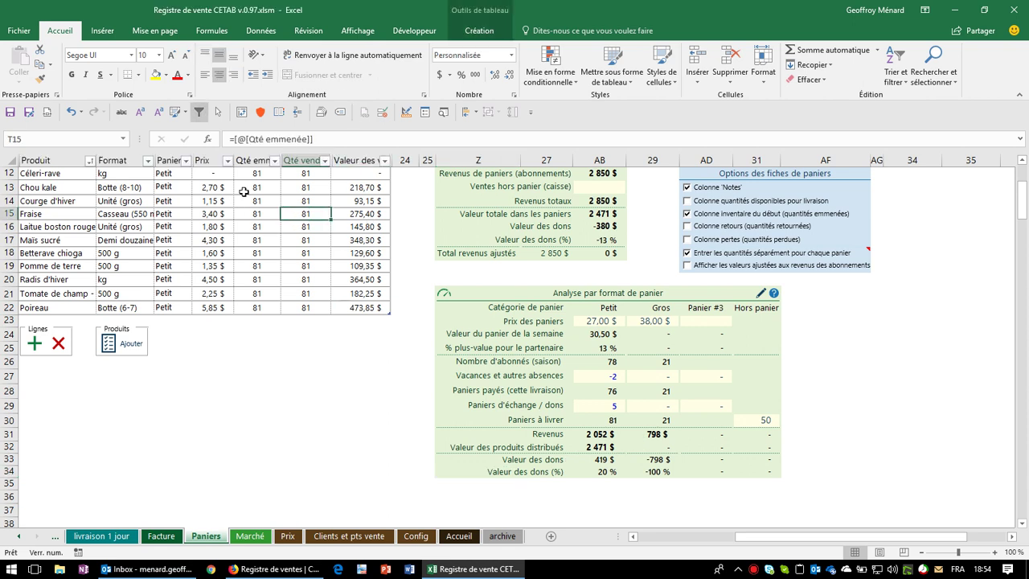
{"action": "left_click_drag", "start_coordinate": [171, 179], "coordinate": [172, 308]}
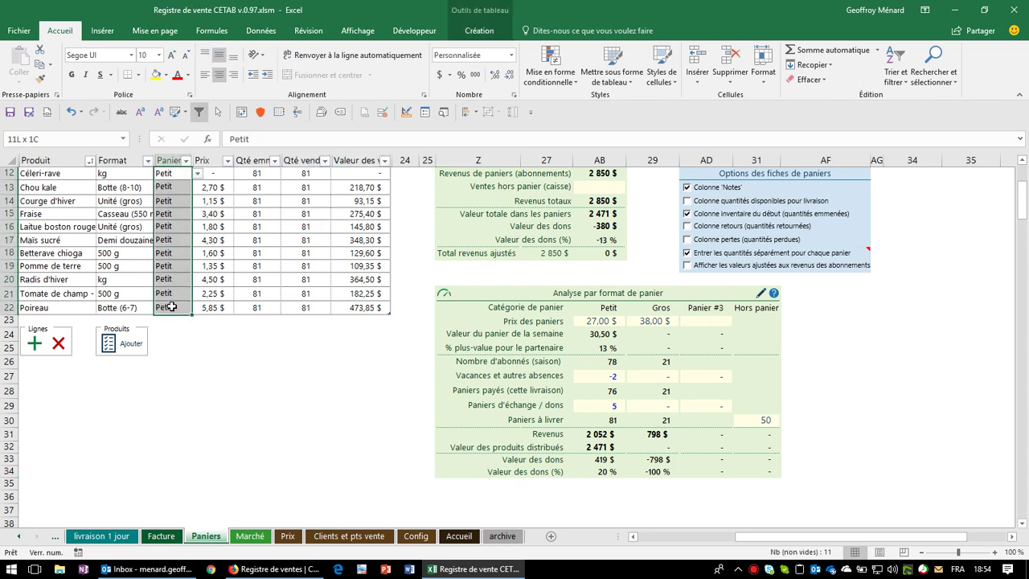
{"action": "left_click_drag", "start_coordinate": [361, 173], "coordinate": [361, 308]}
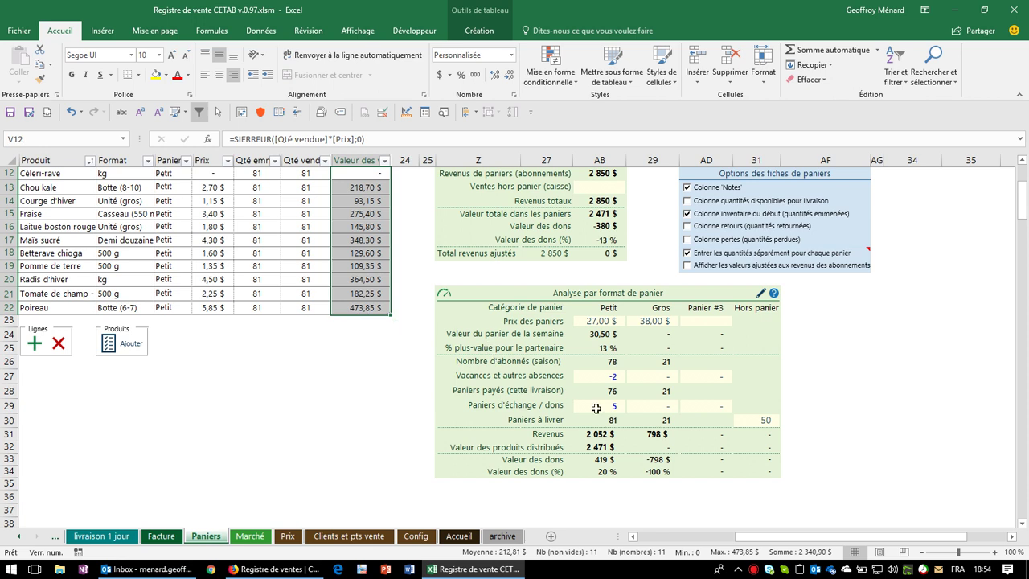
{"action": "left_click", "coordinate": [597, 409]}
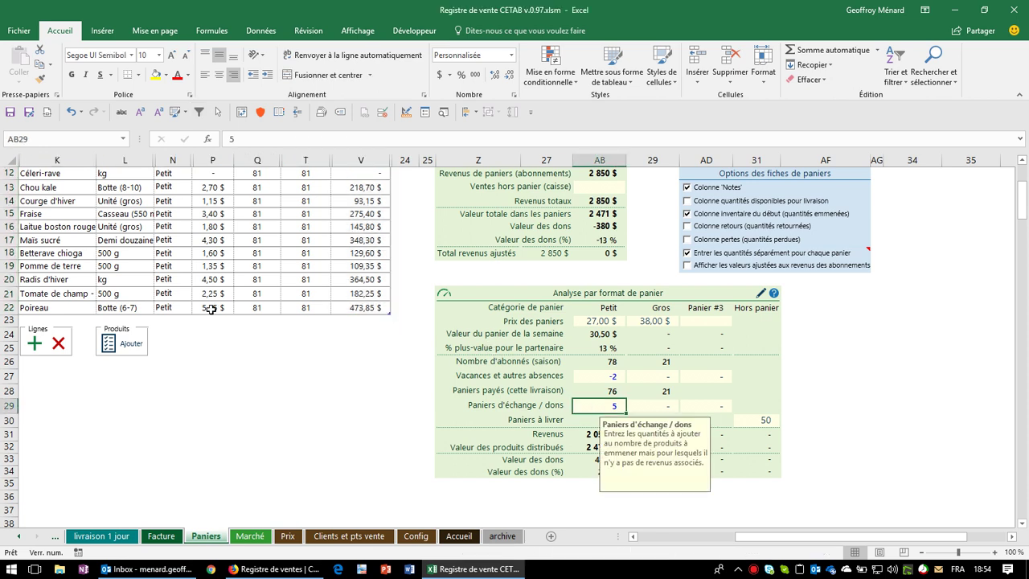
{"action": "left_click", "coordinate": [129, 346]}
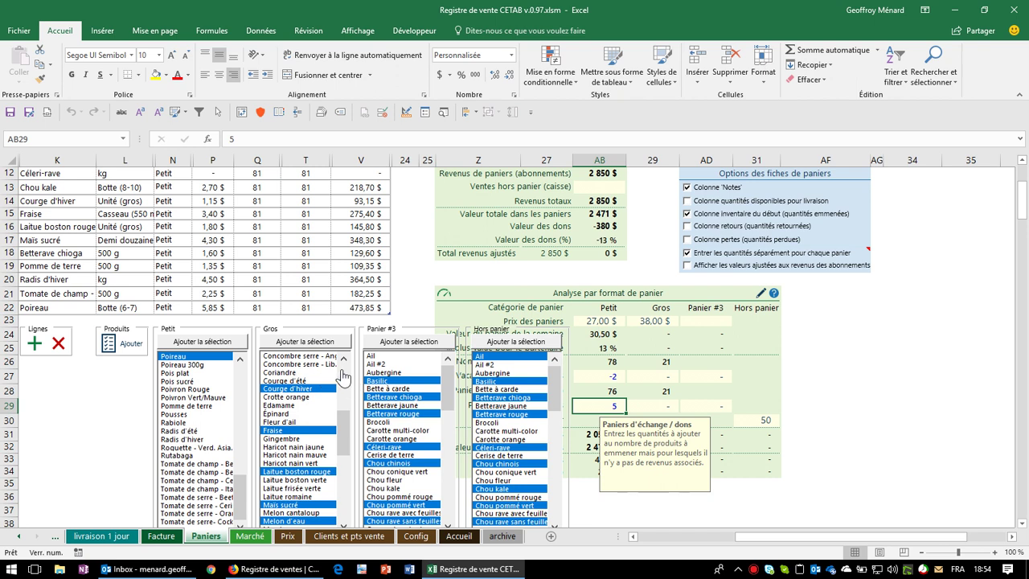
Step: Append the chosen Gros products to the delivery table at 21 each
{"action": "left_click", "coordinate": [331, 341]}
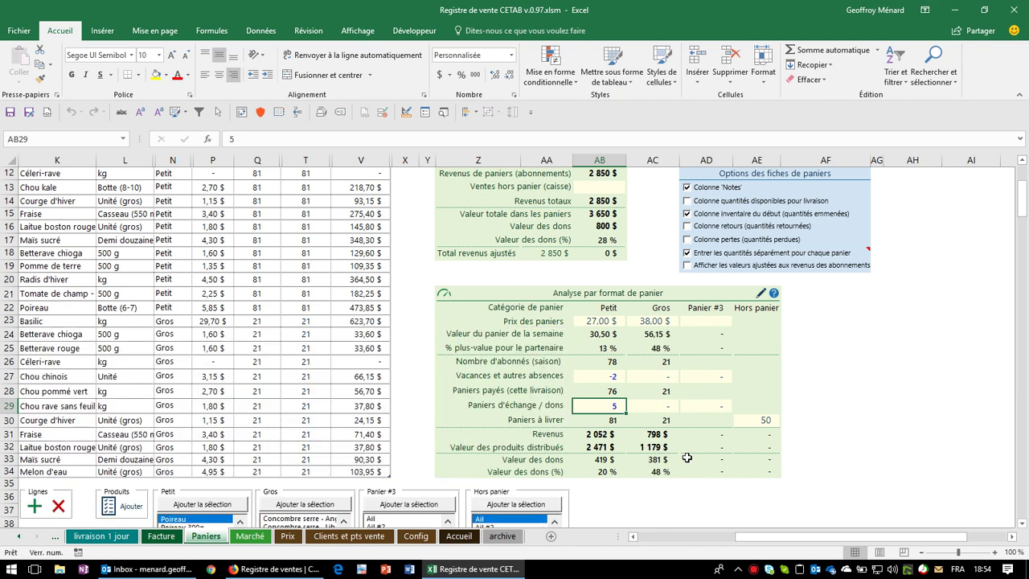
{"action": "left_click", "coordinate": [412, 433]}
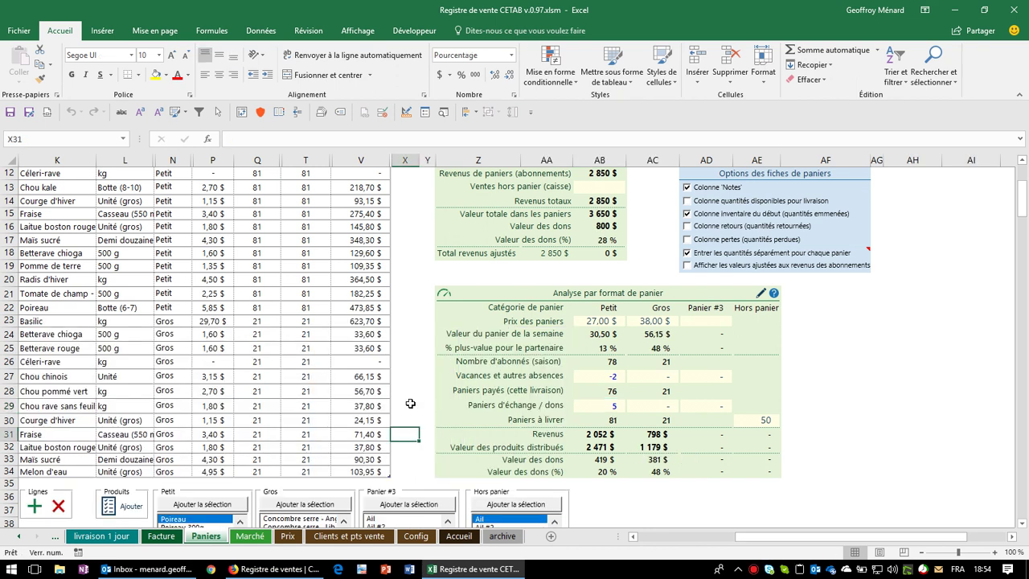
{"action": "left_click", "coordinate": [410, 404]}
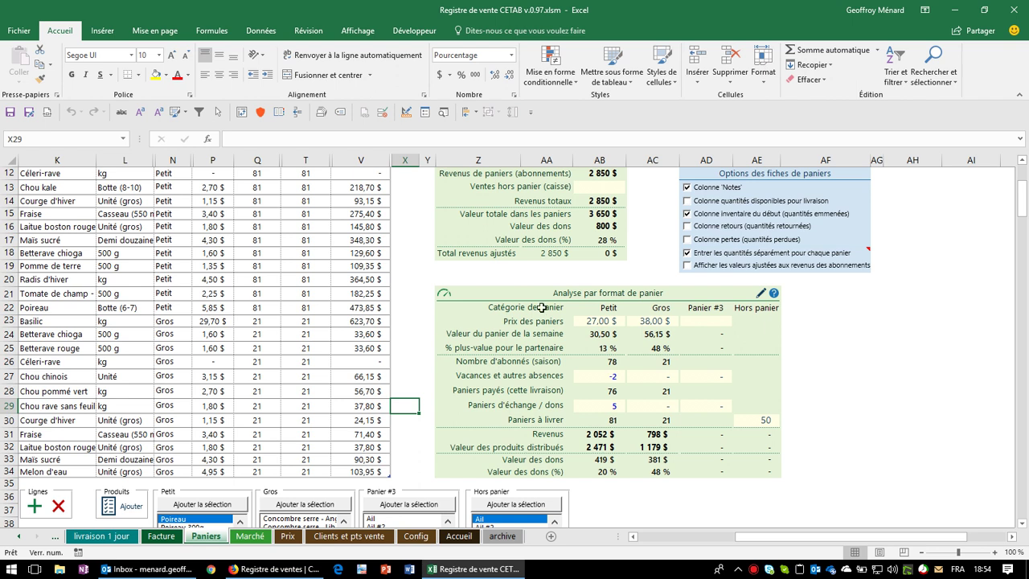
Step: Review the off-basket cash sales, Panier #3 price and donation entries, and a Gros sales value
{"action": "left_click", "coordinate": [607, 186]}
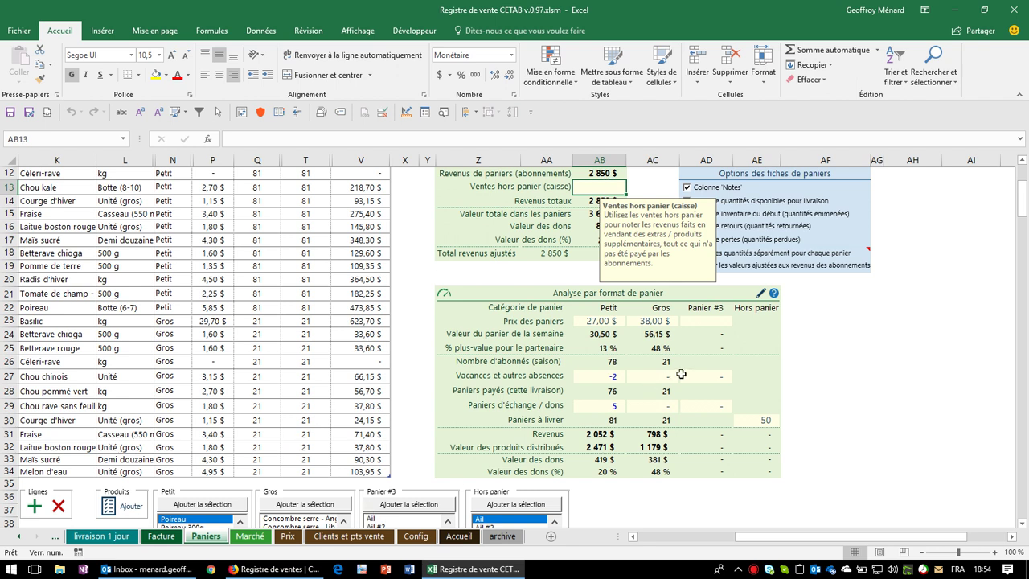
{"action": "left_click", "coordinate": [705, 321]}
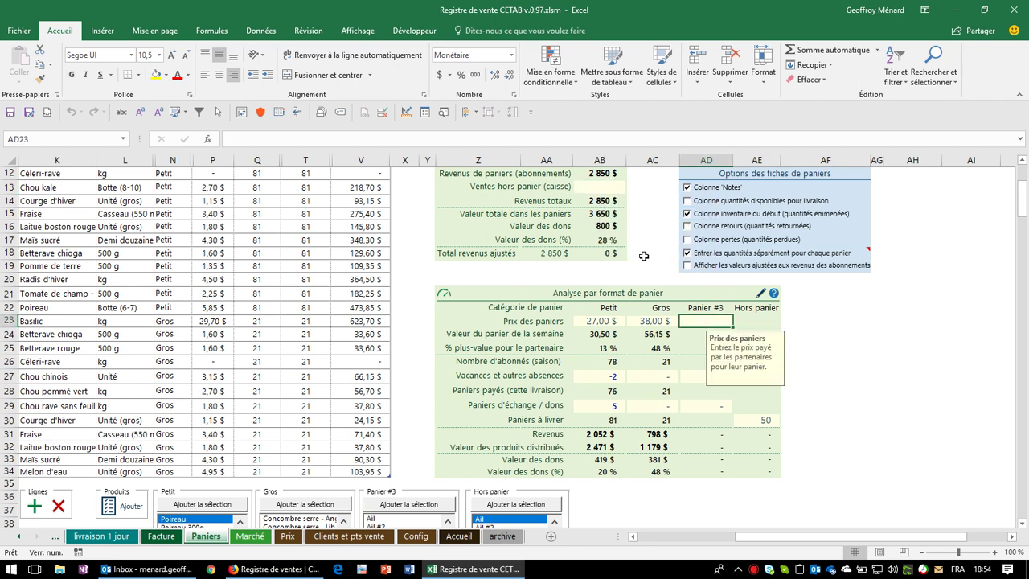
{"action": "scroll", "coordinate": [291, 427], "scroll_direction": "down", "scroll_amount": 1}
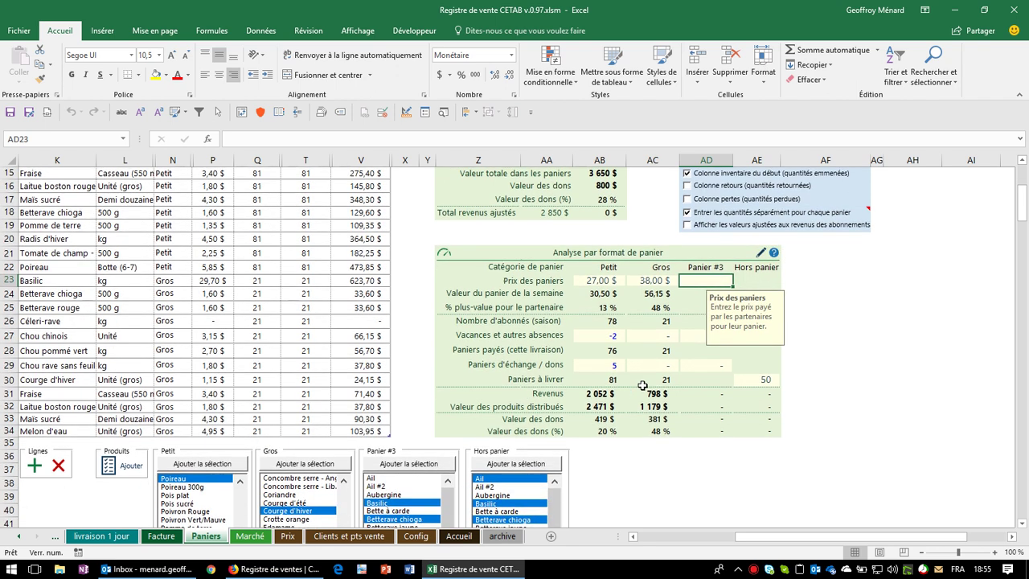
{"action": "left_click", "coordinate": [715, 367]}
{"action": "scroll", "coordinate": [455, 376], "scroll_direction": "up", "scroll_amount": 1}
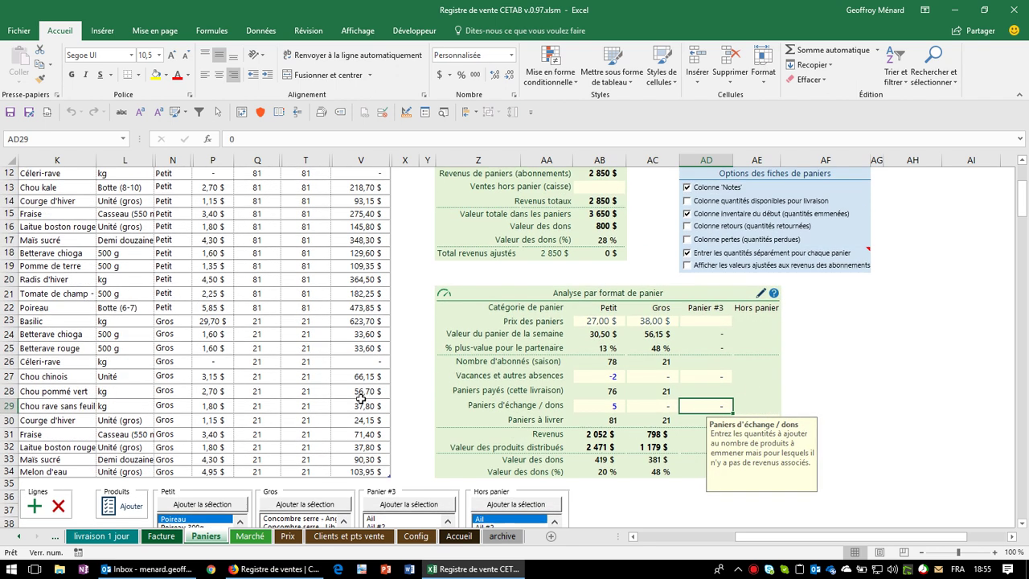
{"action": "left_click", "coordinate": [361, 400]}
{"action": "scroll", "coordinate": [404, 414], "scroll_direction": "down", "scroll_amount": 1}
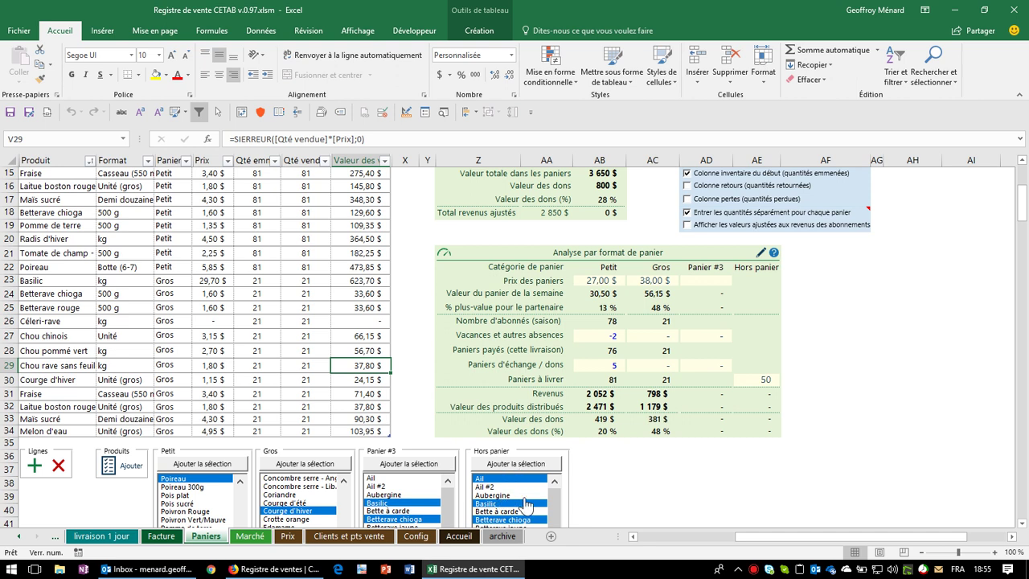
{"action": "scroll", "coordinate": [527, 496], "scroll_direction": "down", "scroll_amount": 2}
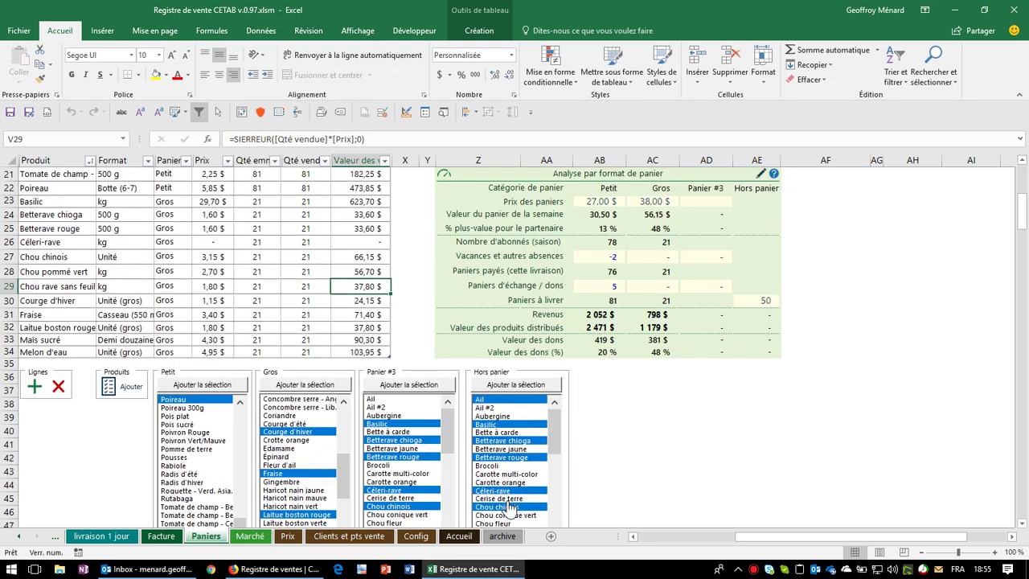
{"action": "scroll", "coordinate": [523, 424], "scroll_direction": "down", "scroll_amount": 2}
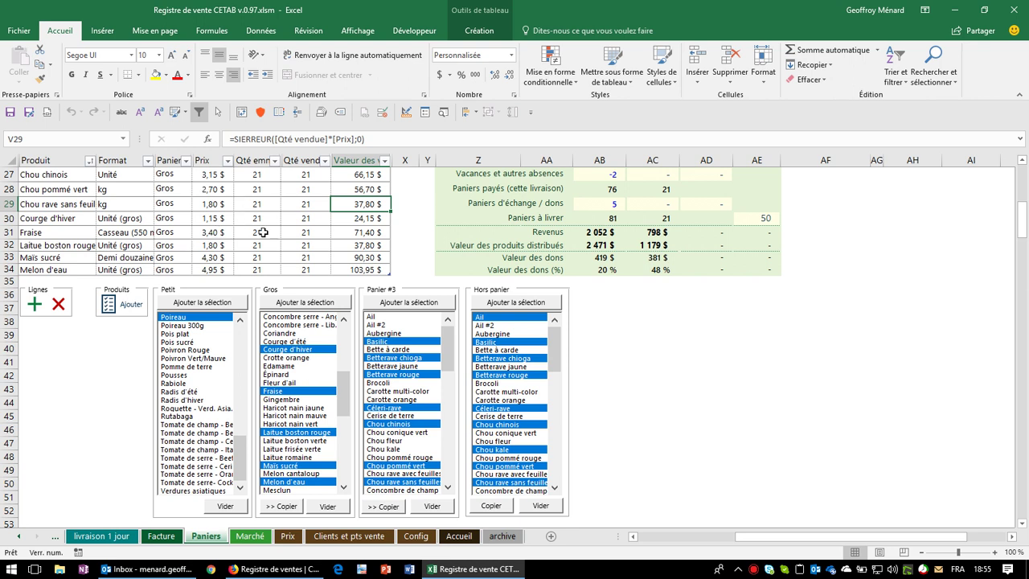
Step: Confirm the 50-unit default in AE30 and append the chosen Hors panier products
{"action": "left_click", "coordinate": [775, 218]}
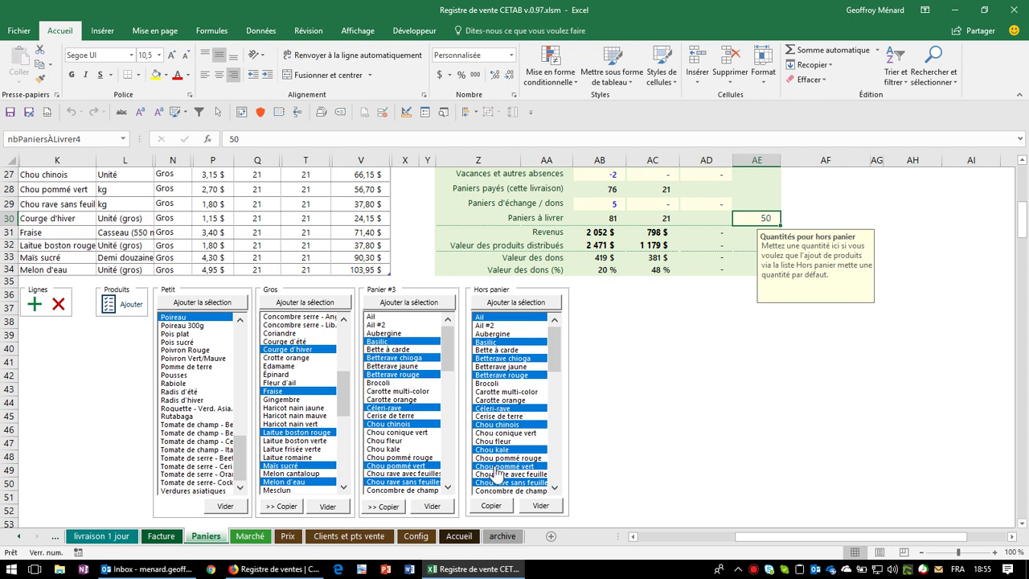
{"action": "left_click", "coordinate": [536, 302]}
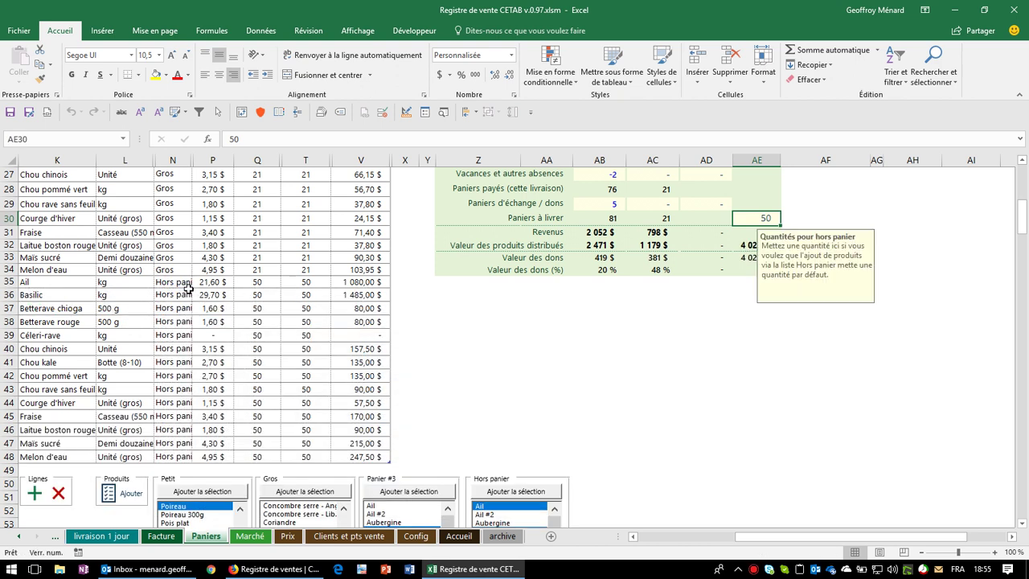
{"action": "left_click", "coordinate": [312, 326]}
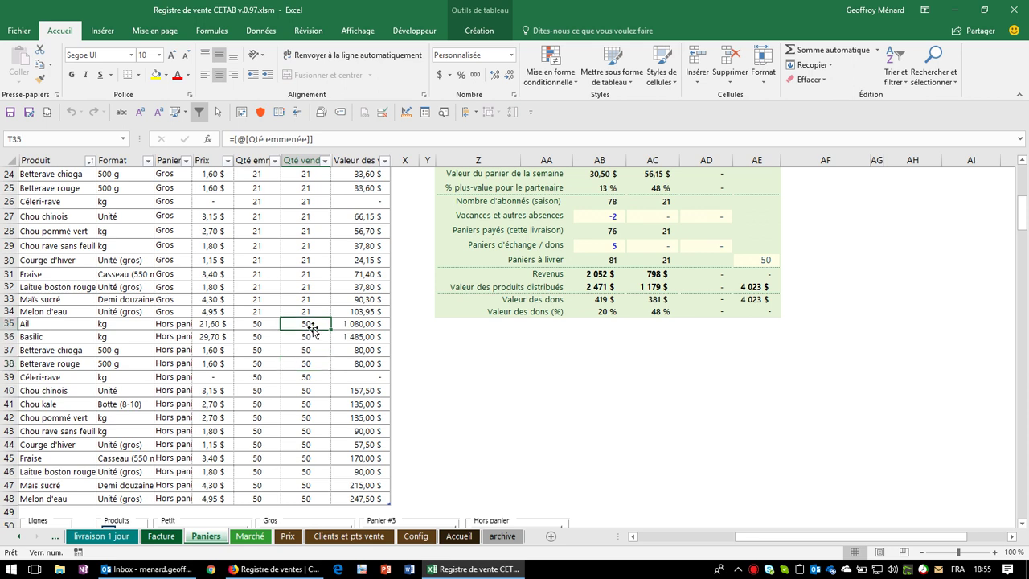
{"action": "type", "text": "2"}
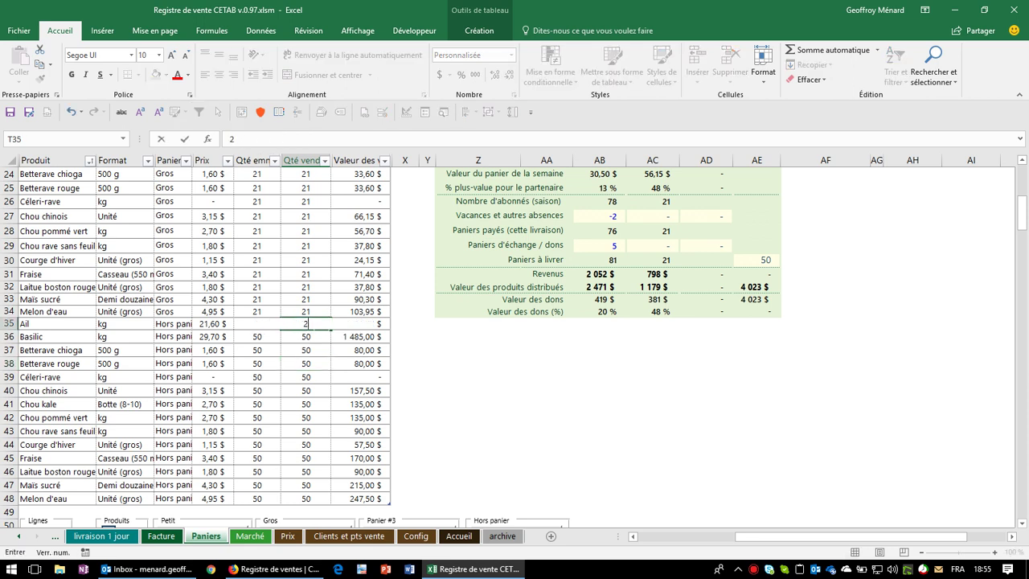
{"action": "key", "text": "Return"}
{"action": "scroll", "coordinate": [312, 327], "scroll_direction": "up", "scroll_amount": 4}
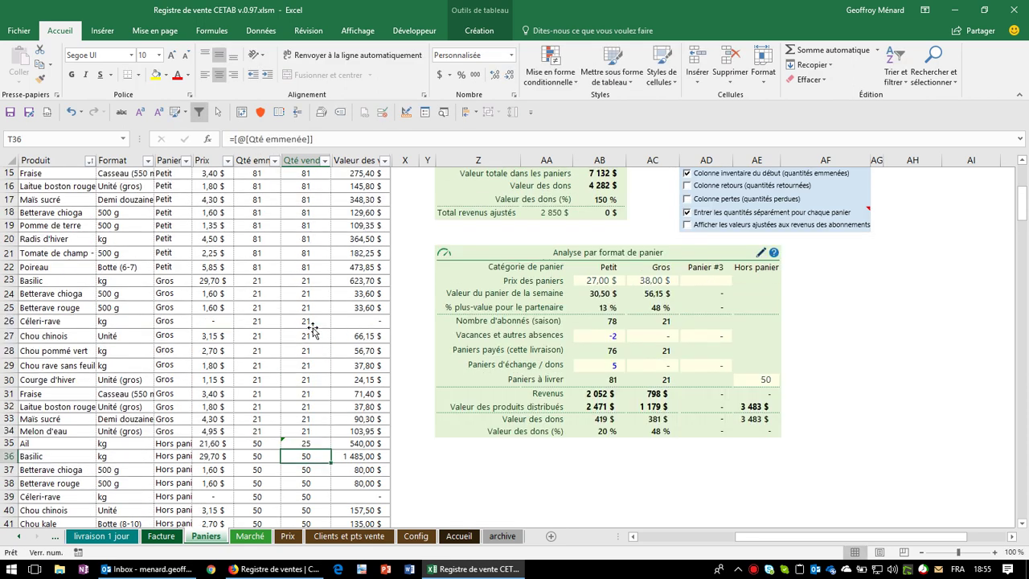
{"action": "scroll", "coordinate": [312, 354], "scroll_direction": "up", "scroll_amount": 4}
{"action": "scroll", "coordinate": [314, 393], "scroll_direction": "down", "scroll_amount": 6}
{"action": "left_click", "coordinate": [317, 404]}
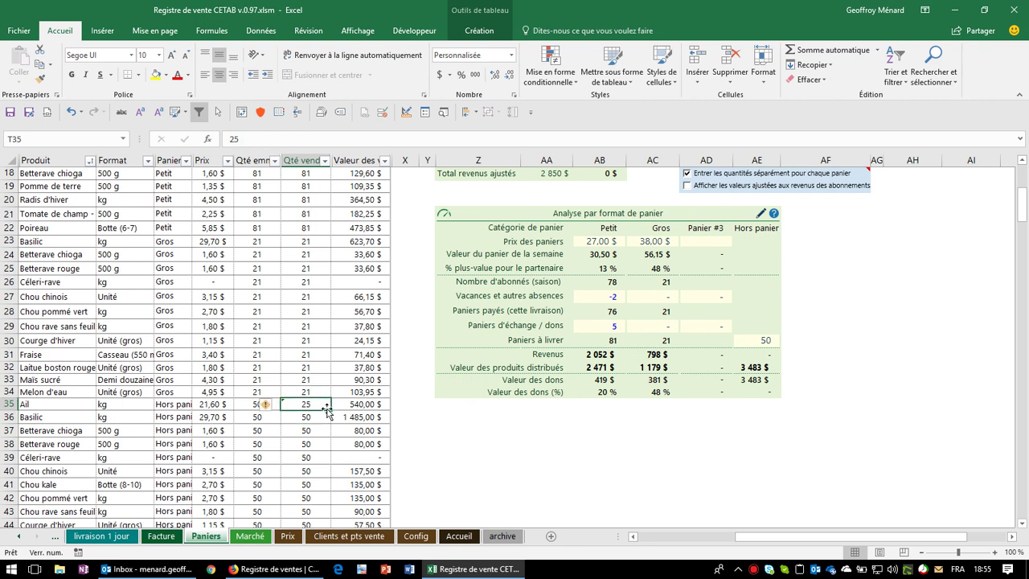
{"action": "mouse_move", "coordinate": [331, 410]}
{"action": "left_mouse_down"}
{"action": "mouse_move", "coordinate": [322, 443]}
{"action": "mouse_move", "coordinate": [334, 497]}
{"action": "left_mouse_up"}
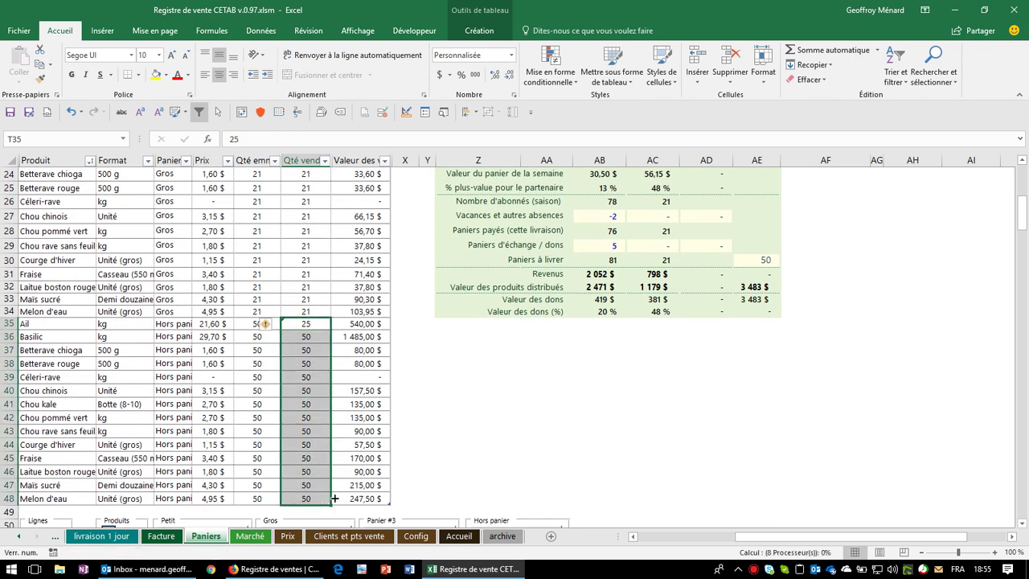
{"action": "left_click", "coordinate": [306, 445]}
{"action": "scroll", "coordinate": [420, 452], "scroll_direction": "up", "scroll_amount": 3}
{"action": "scroll", "coordinate": [420, 452], "scroll_direction": "down", "scroll_amount": 1}
{"action": "scroll", "coordinate": [419, 452], "scroll_direction": "up", "scroll_amount": 3}
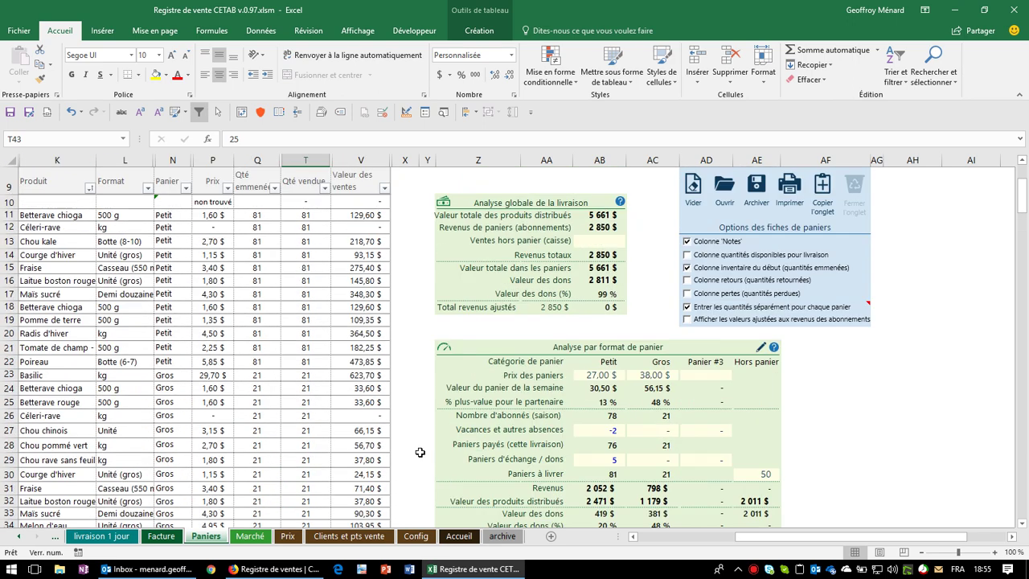
{"action": "scroll", "coordinate": [420, 452], "scroll_direction": "up", "scroll_amount": 3}
{"action": "scroll", "coordinate": [420, 452], "scroll_direction": "down", "scroll_amount": 6}
{"action": "scroll", "coordinate": [420, 452], "scroll_direction": "down", "scroll_amount": 1}
{"action": "scroll", "coordinate": [419, 452], "scroll_direction": "down", "scroll_amount": 1}
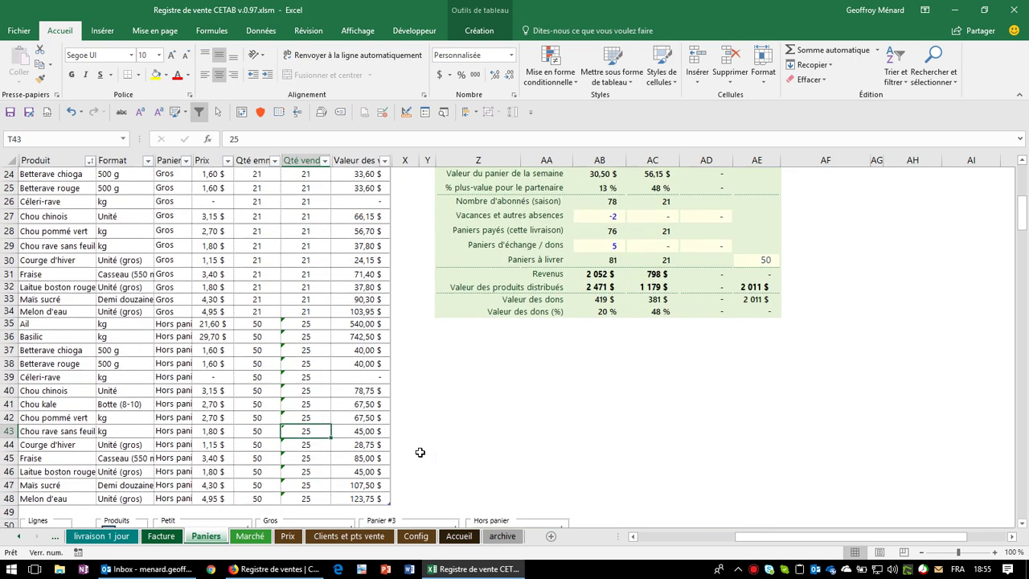
{"action": "scroll", "coordinate": [420, 452], "scroll_direction": "down", "scroll_amount": 1}
{"action": "scroll", "coordinate": [459, 374], "scroll_direction": "up", "scroll_amount": 3}
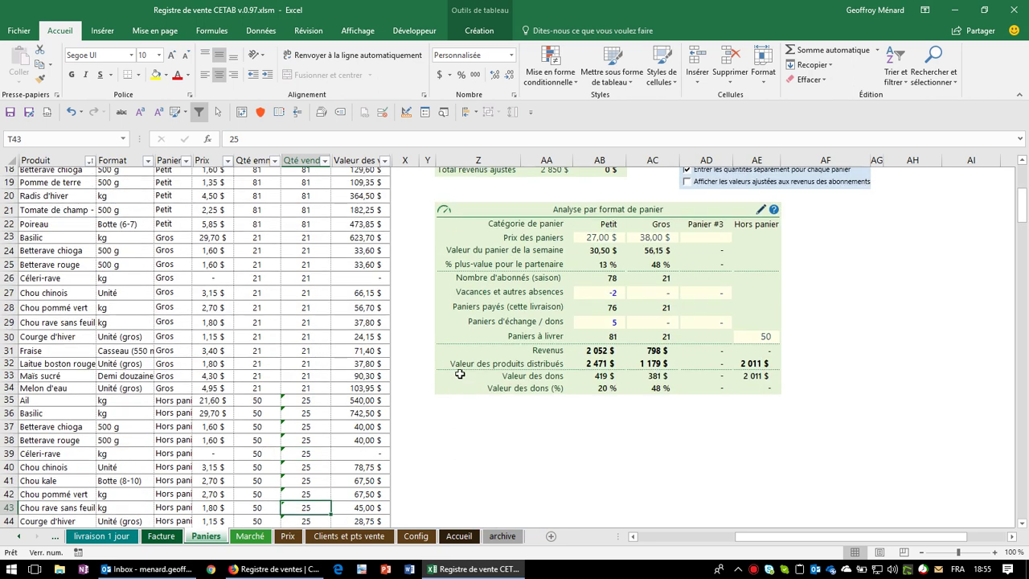
{"action": "left_click", "coordinate": [520, 369]}
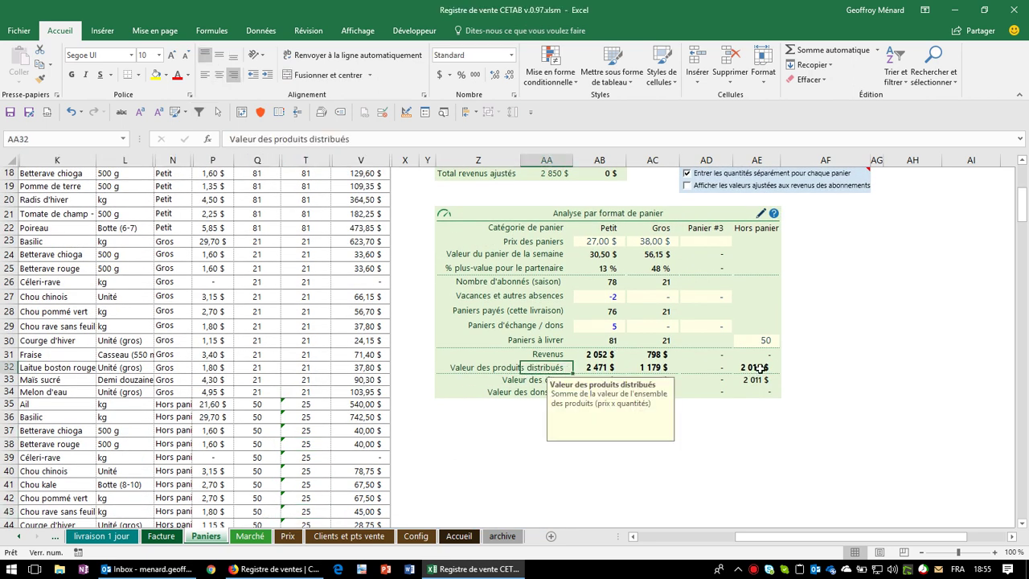
{"action": "left_click", "coordinate": [762, 368]}
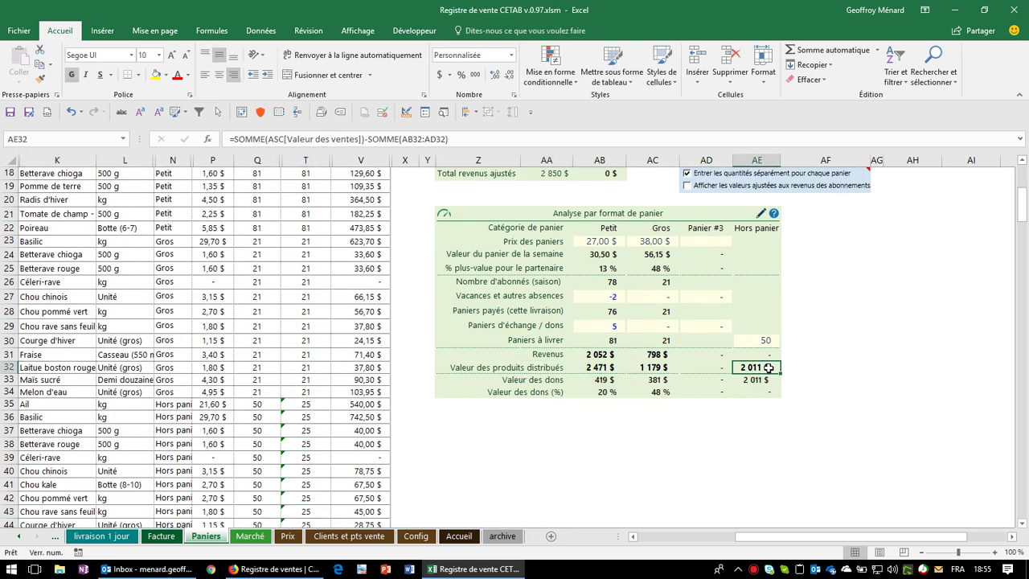
{"action": "scroll", "coordinate": [358, 406], "scroll_direction": "down", "scroll_amount": 3}
{"action": "scroll", "coordinate": [357, 406], "scroll_direction": "down", "scroll_amount": 1}
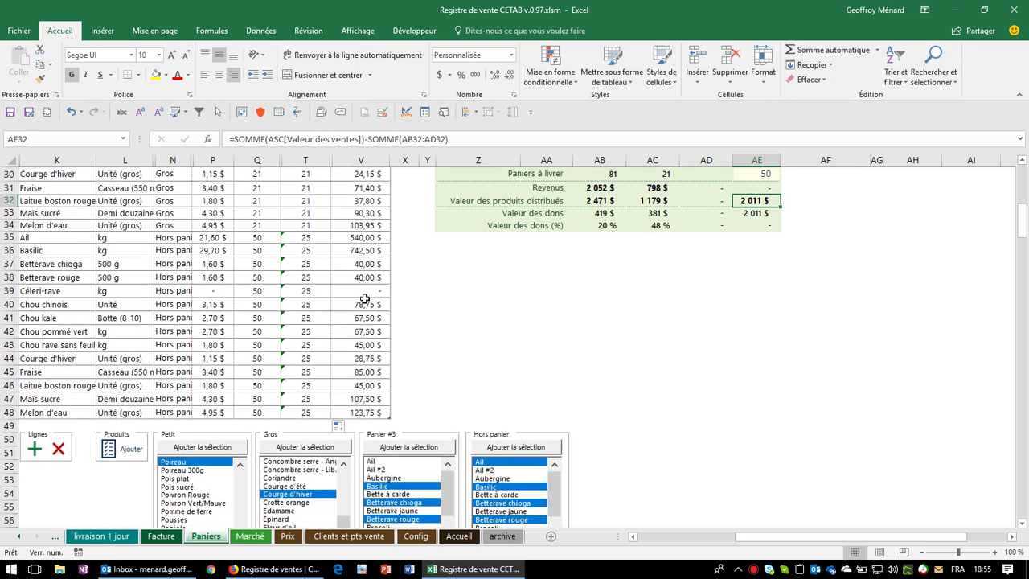
{"action": "left_click_drag", "start_coordinate": [364, 299], "coordinate": [364, 413]}
{"action": "scroll", "coordinate": [419, 409], "scroll_direction": "up", "scroll_amount": 3}
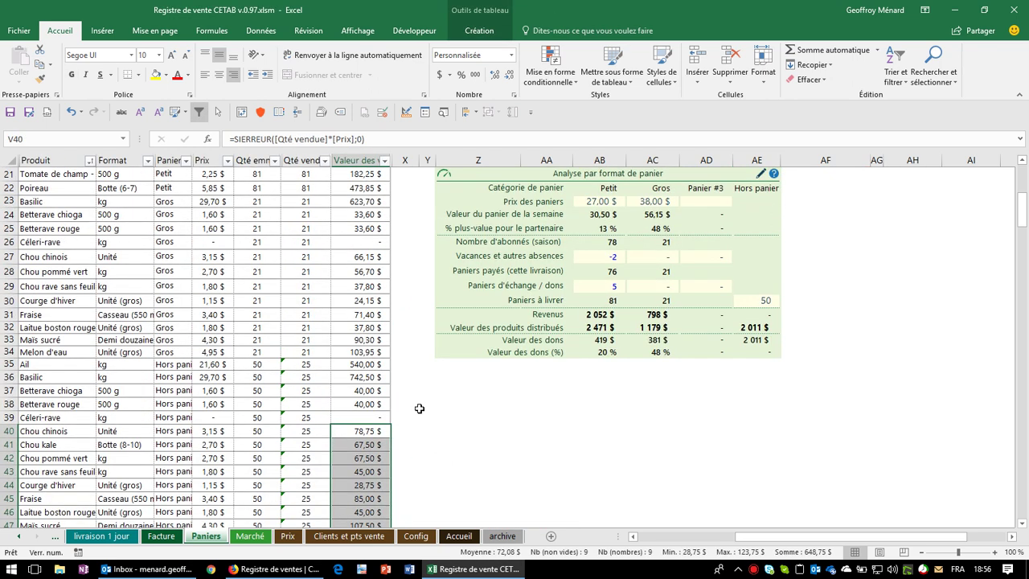
{"action": "scroll", "coordinate": [419, 409], "scroll_direction": "up", "scroll_amount": 1}
{"action": "scroll", "coordinate": [419, 409], "scroll_direction": "down", "scroll_amount": 2}
{"action": "left_click_drag", "start_coordinate": [366, 325], "coordinate": [362, 499]}
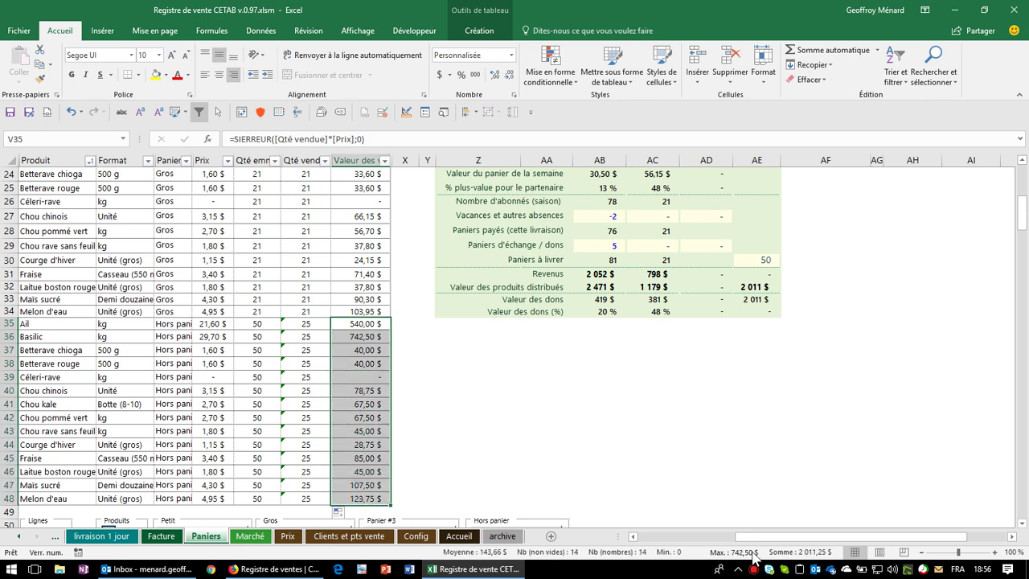
{"action": "scroll", "coordinate": [406, 412], "scroll_direction": "up", "scroll_amount": 4}
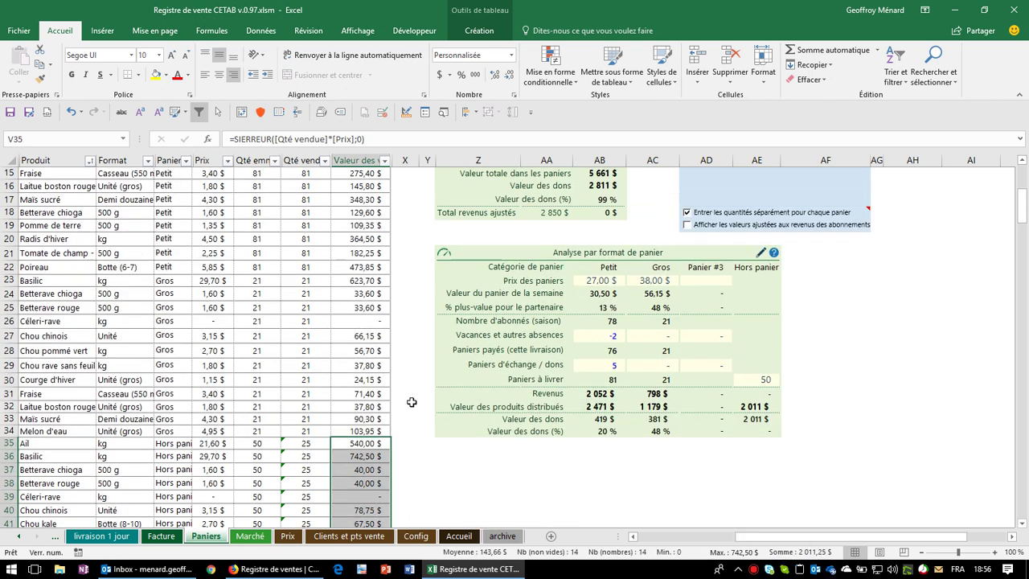
{"action": "scroll", "coordinate": [407, 411], "scroll_direction": "up", "scroll_amount": 3}
{"action": "left_click", "coordinate": [602, 324]}
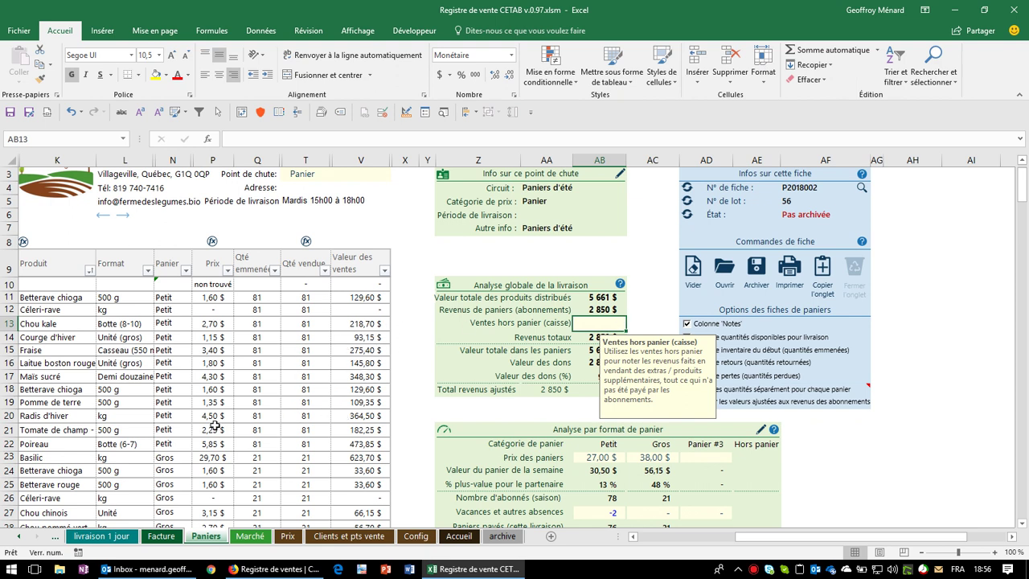
Step: Enter 2 000 $ as off-basket cash sales in AB13
{"action": "scroll", "coordinate": [664, 345], "scroll_direction": "down", "scroll_amount": 1}
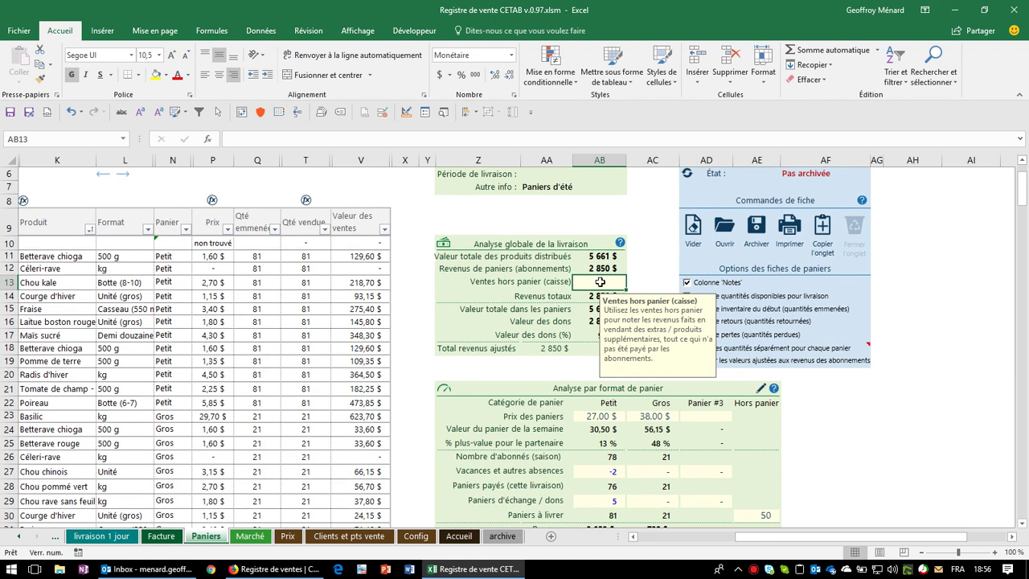
{"action": "type", "text": "2000"}
{"action": "key", "text": "Return"}
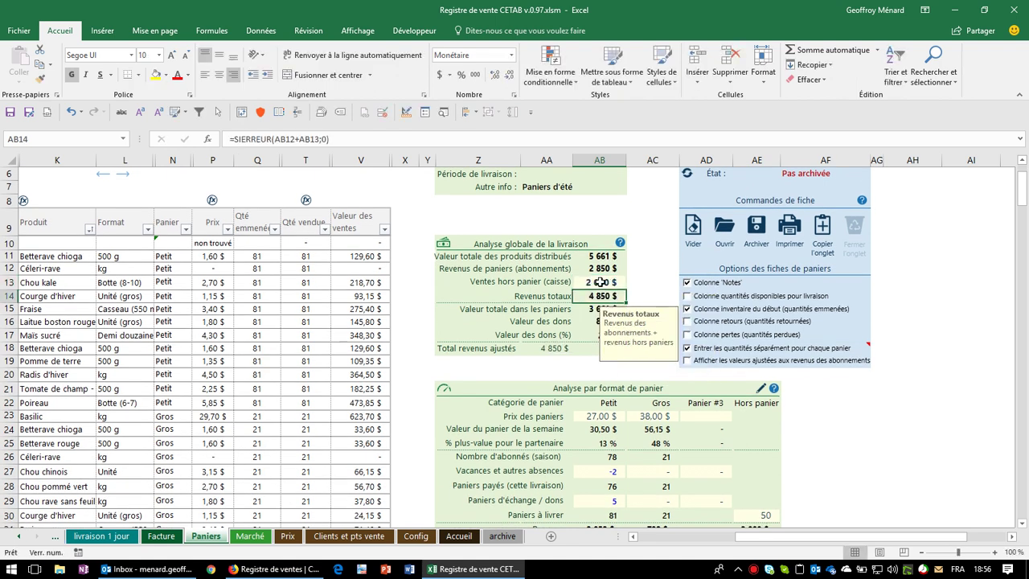
Step: Review the Hors panier results in AE31–AE34: revenue source, gift value and gift percentage formulas
{"action": "scroll", "coordinate": [602, 285], "scroll_direction": "down", "scroll_amount": 1}
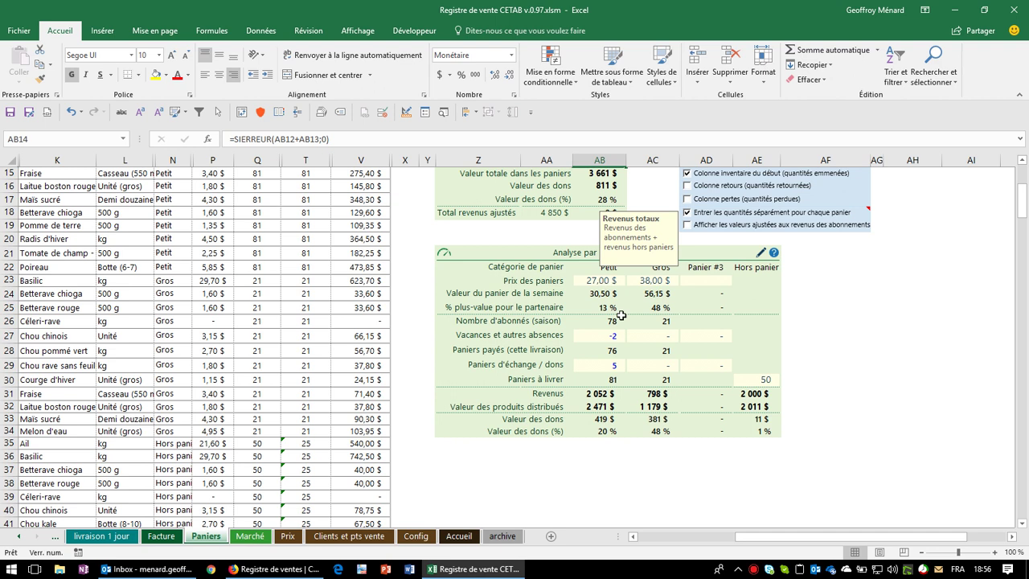
{"action": "left_click", "coordinate": [753, 394]}
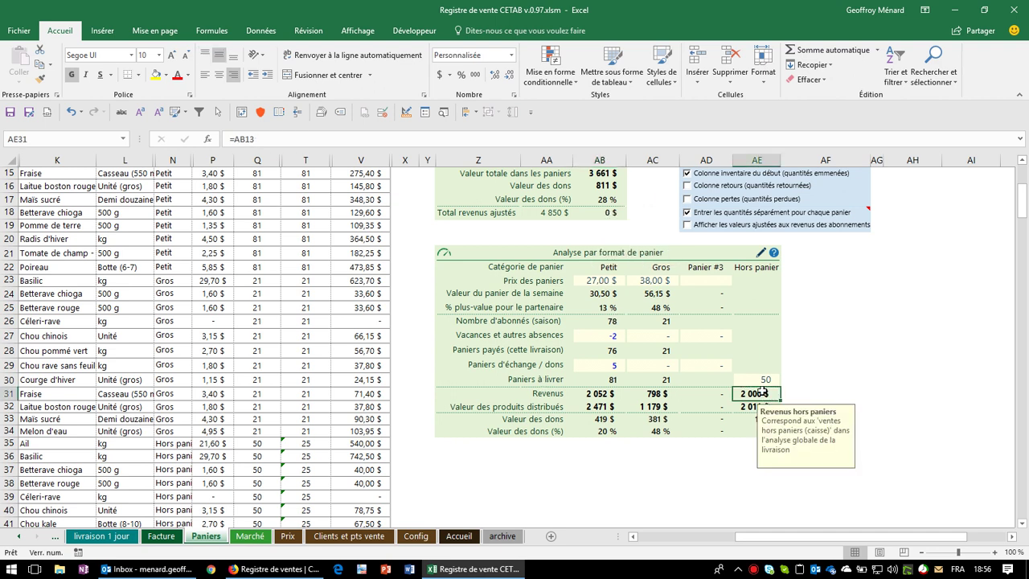
{"action": "double_click", "coordinate": [762, 393]}
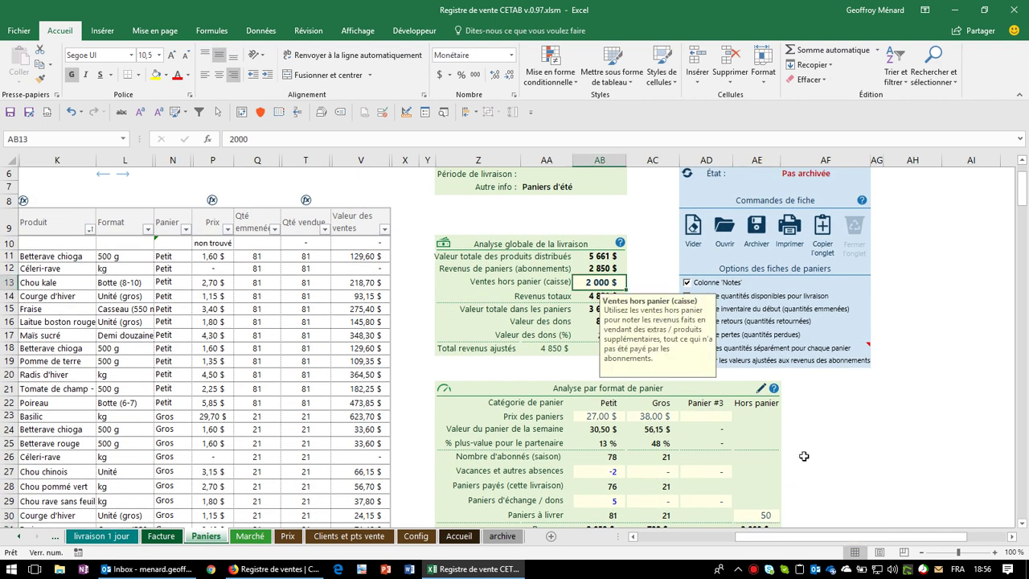
{"action": "scroll", "coordinate": [803, 455], "scroll_direction": "down", "scroll_amount": 3}
{"action": "left_click", "coordinate": [761, 418]}
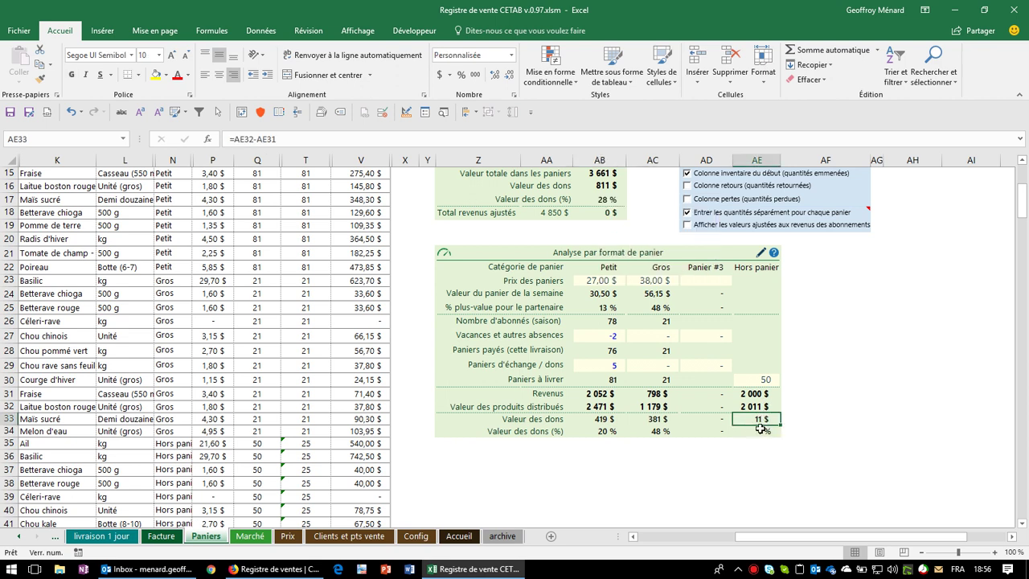
{"action": "left_click", "coordinate": [758, 431]}
{"action": "left_click", "coordinate": [764, 419]}
{"action": "left_click", "coordinate": [755, 428]}
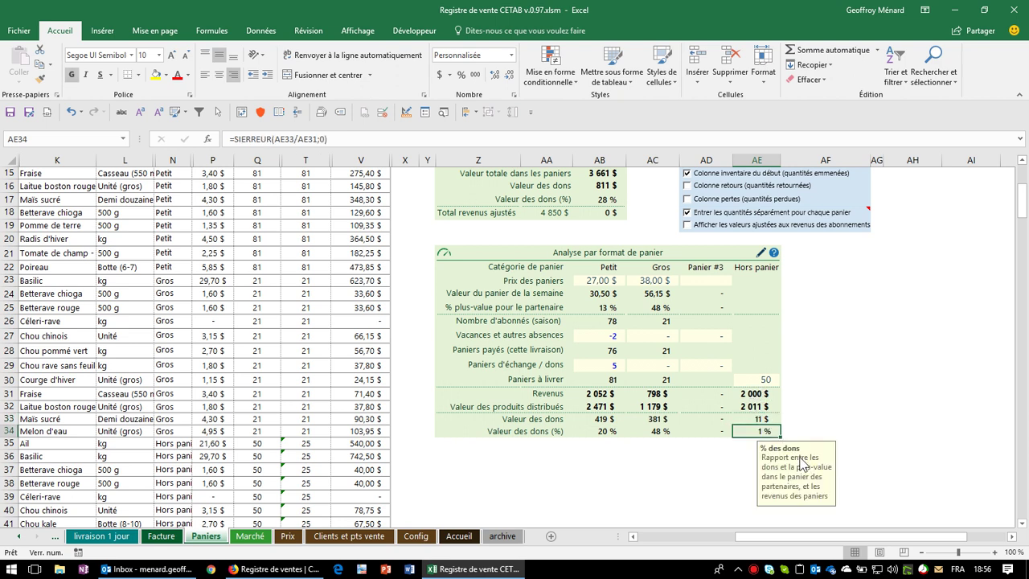
{"action": "left_click", "coordinate": [773, 409]}
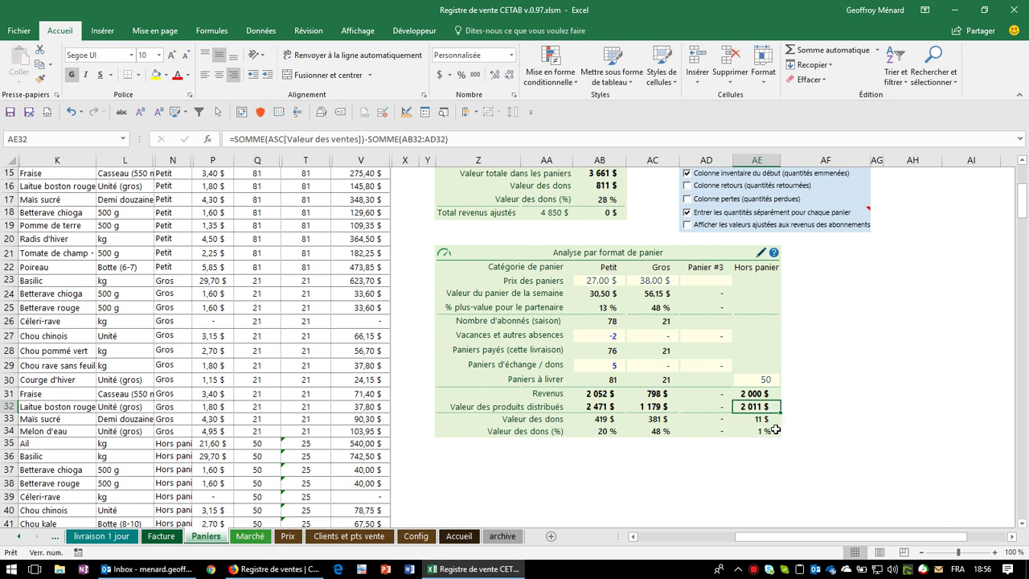
{"action": "left_click", "coordinate": [768, 432]}
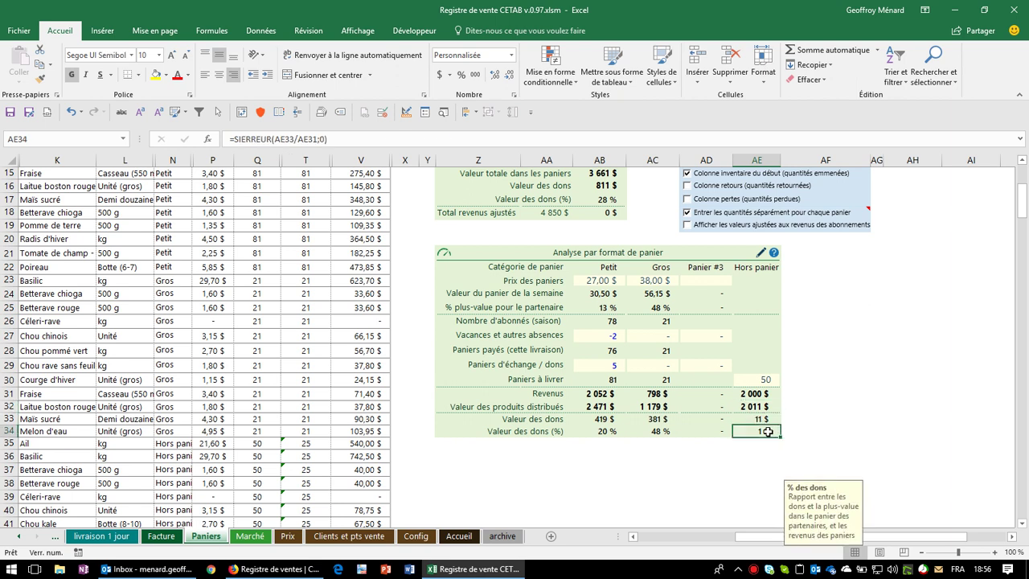
{"action": "scroll", "coordinate": [765, 430], "scroll_direction": "up", "scroll_amount": 2}
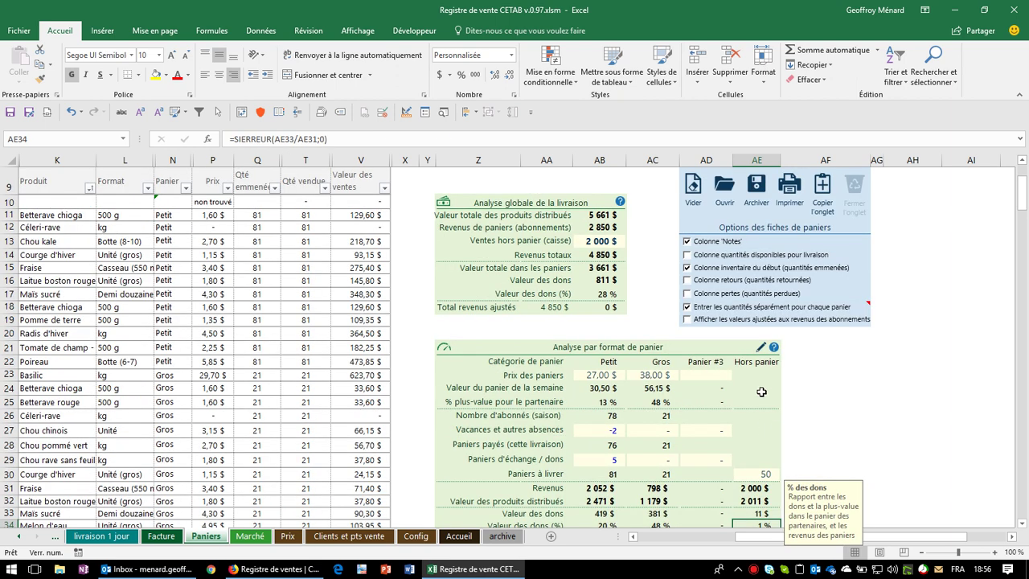
Step: Turn on the subscription-adjusted values and read the notes on paid baskets and gift percentage
{"action": "left_click", "coordinate": [773, 322]}
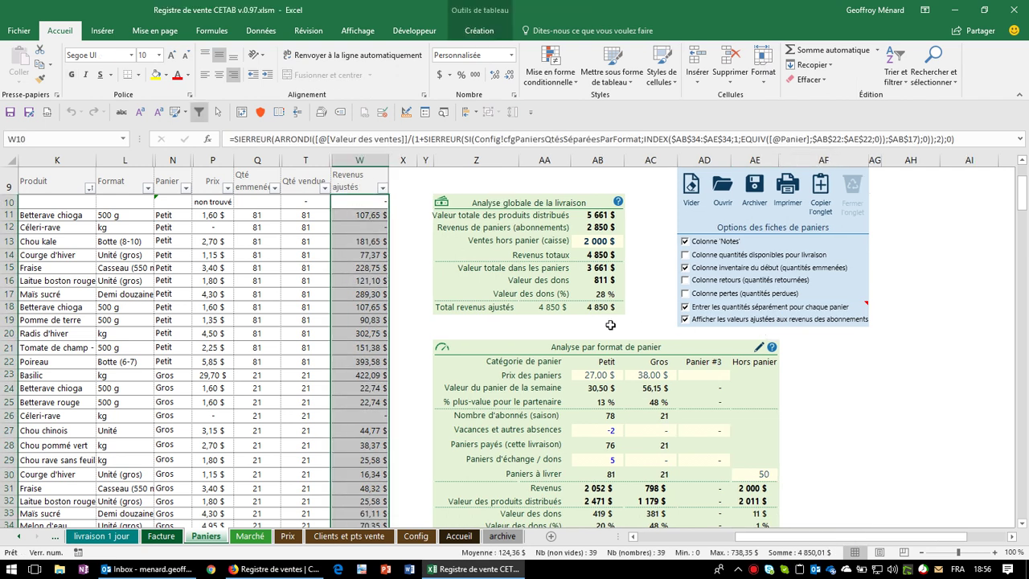
{"action": "left_click", "coordinate": [606, 441]}
{"action": "scroll", "coordinate": [609, 448], "scroll_direction": "down", "scroll_amount": 2}
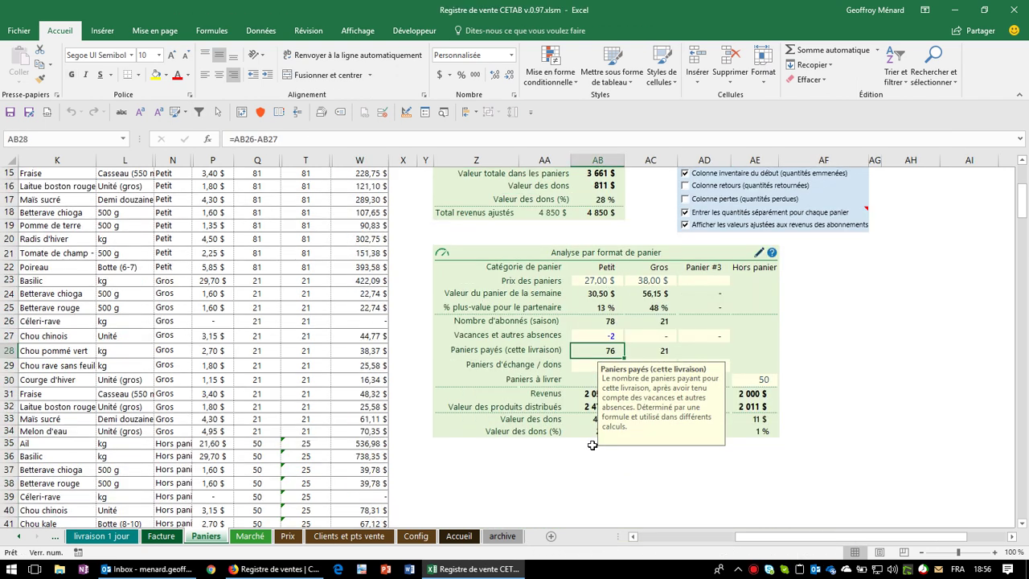
{"action": "left_click", "coordinate": [555, 433]}
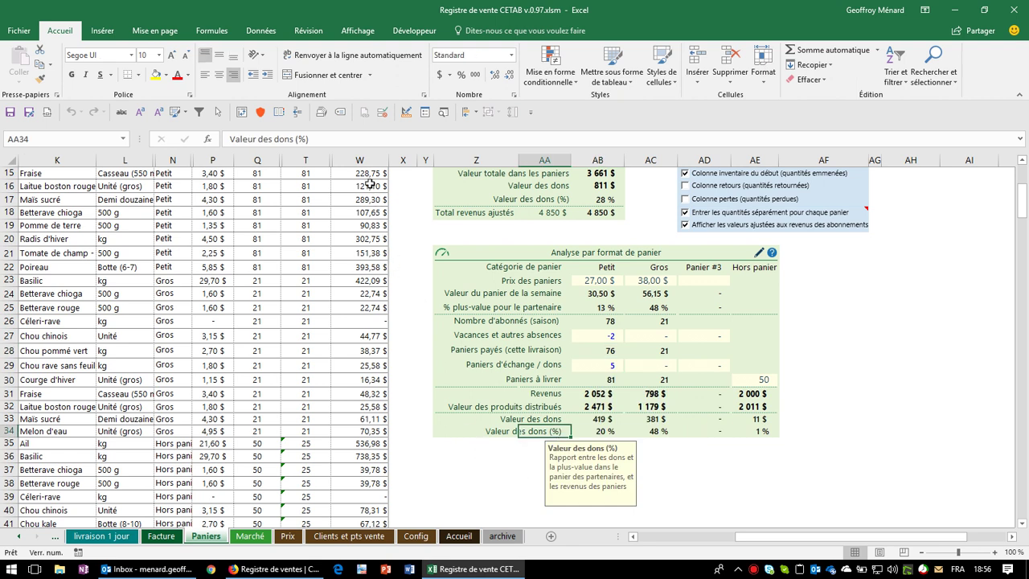
{"action": "scroll", "coordinate": [371, 185], "scroll_direction": "up", "scroll_amount": 1}
{"action": "left_click_drag", "start_coordinate": [372, 176], "coordinate": [371, 406]}
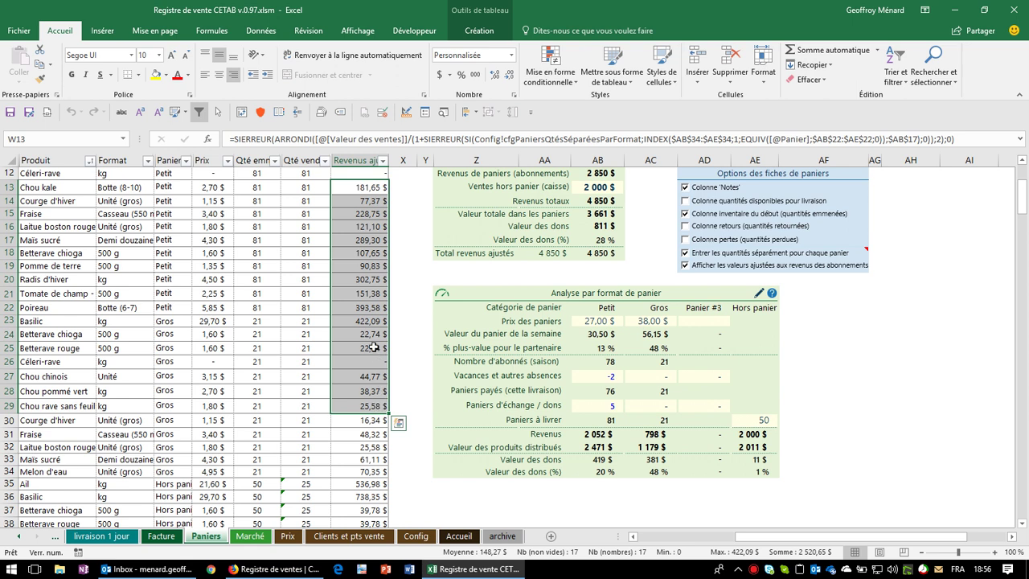
Step: Inspect the Petit basket revenue, distributed value and a product's adjusted revenue formulas
{"action": "left_click", "coordinate": [609, 449]}
{"action": "left_click", "coordinate": [586, 435]}
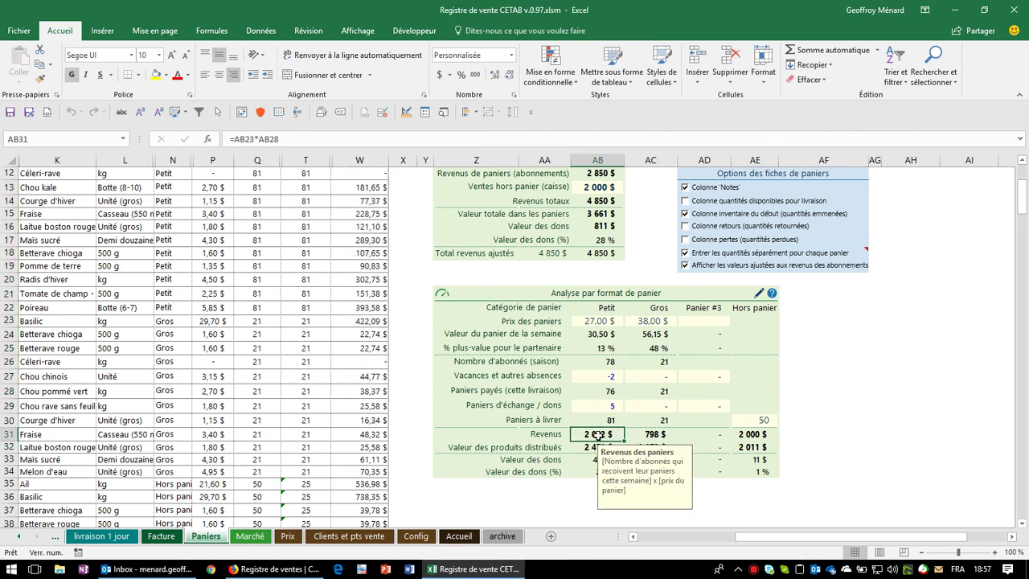
{"action": "left_click", "coordinate": [597, 447]}
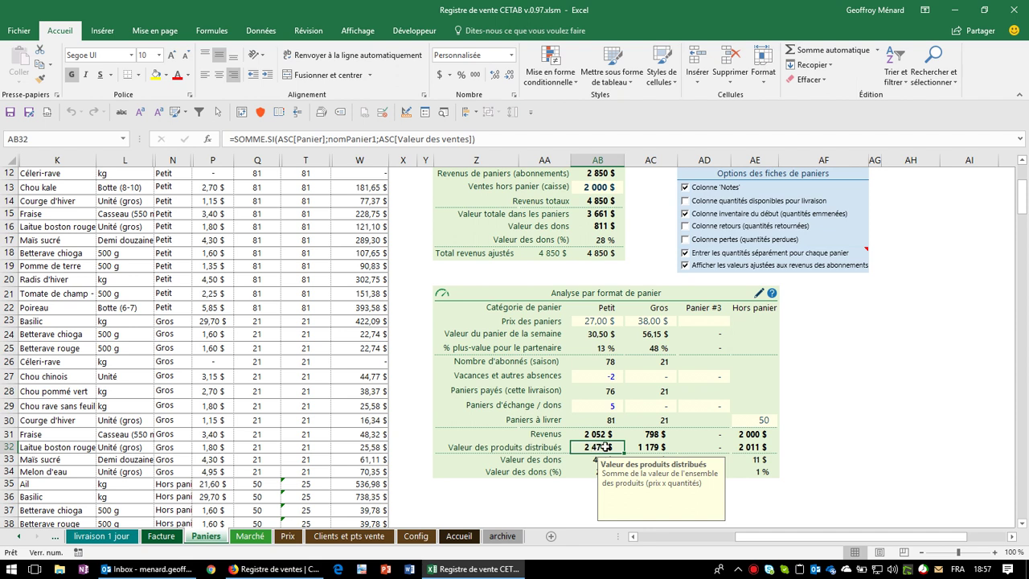
{"action": "key", "text": "Down"}
{"action": "key", "text": "Down"}
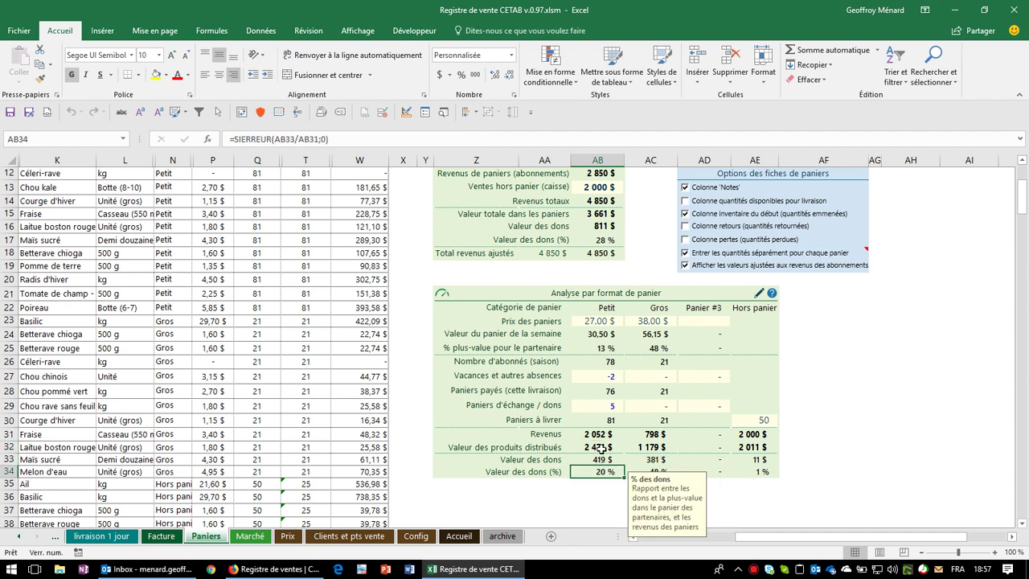
{"action": "left_click", "coordinate": [373, 242]}
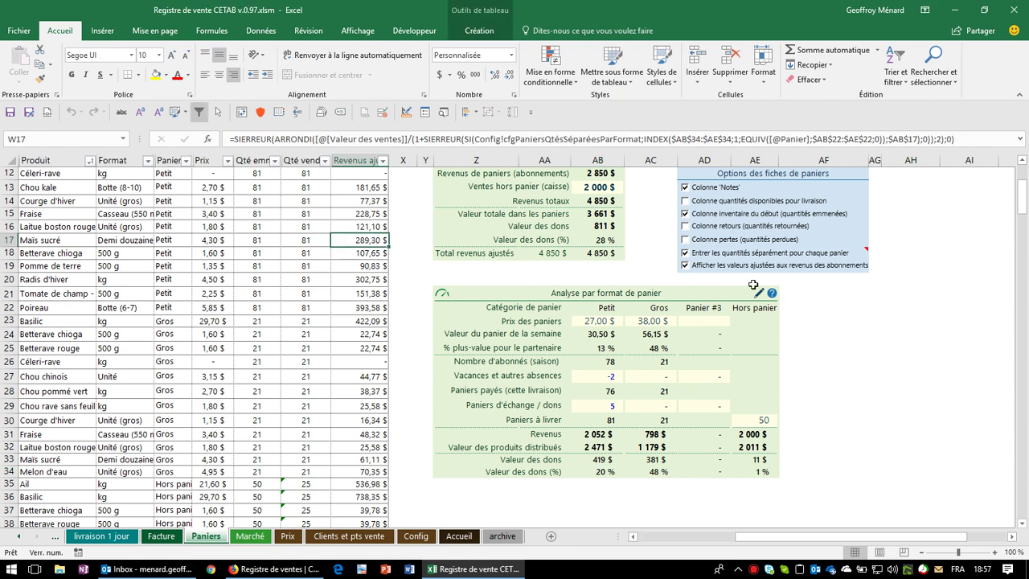
Step: Uncheck and recheck 'Afficher les valeurs ajustées aux revenus des abonnements' to restore Revenus ajustés
{"action": "left_click", "coordinate": [782, 267]}
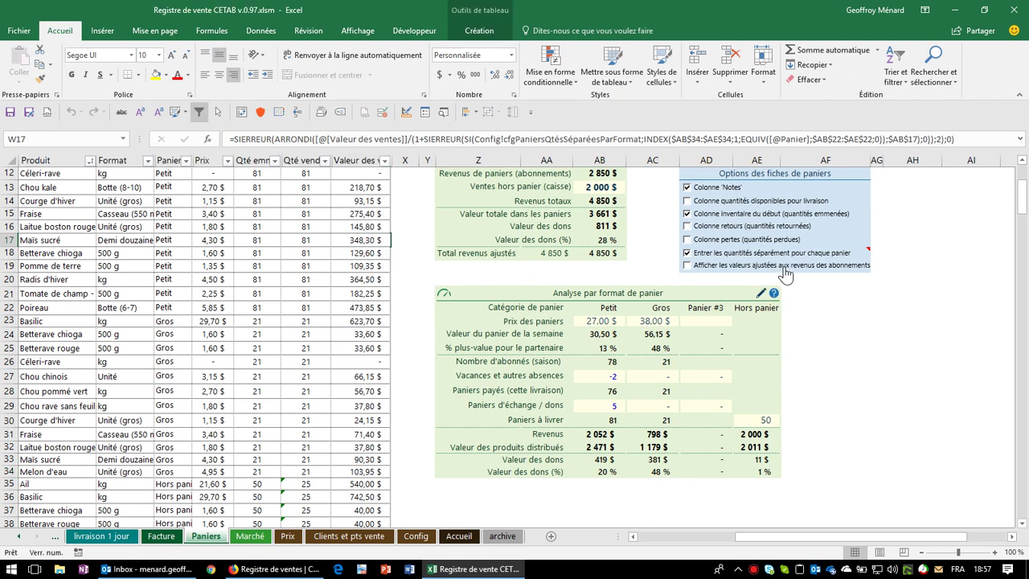
{"action": "left_click", "coordinate": [782, 268]}
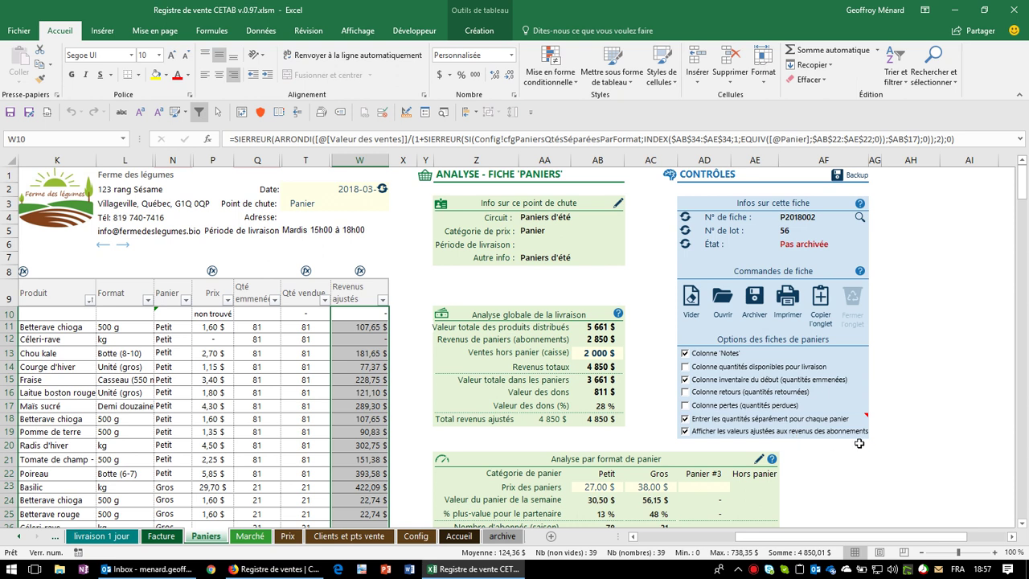
{"action": "scroll", "coordinate": [813, 439], "scroll_direction": "down", "scroll_amount": 2}
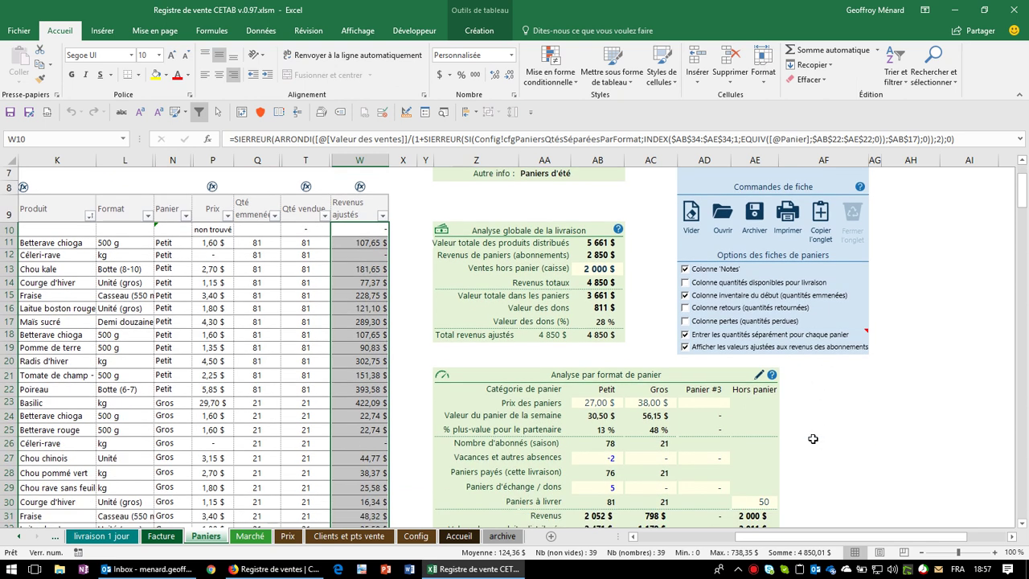
Step: Turn off 'Entrer les quantités séparément pour chaque panier' and confirm clearing the basket assignments
{"action": "left_click", "coordinate": [734, 337]}
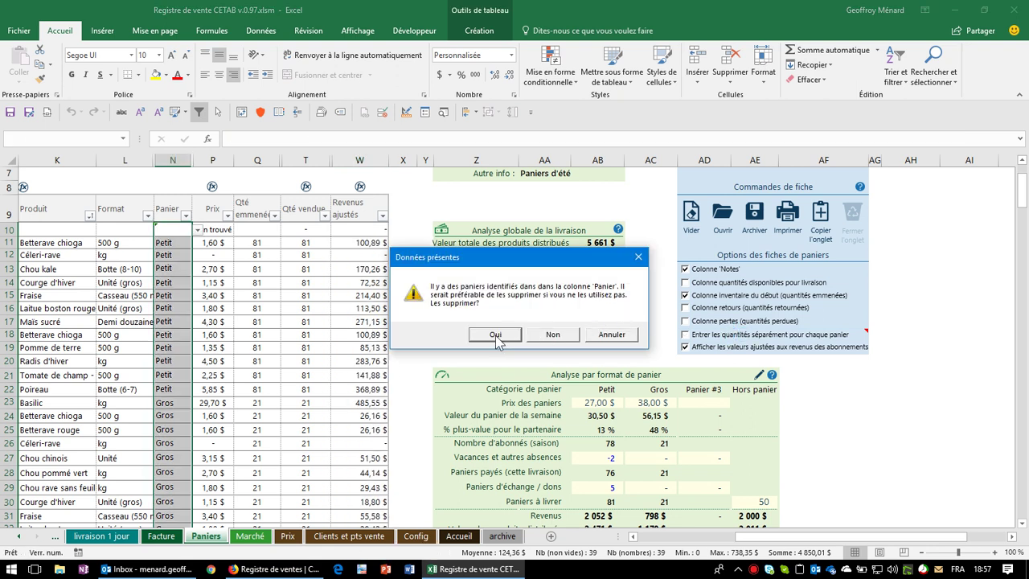
{"action": "left_click", "coordinate": [494, 336]}
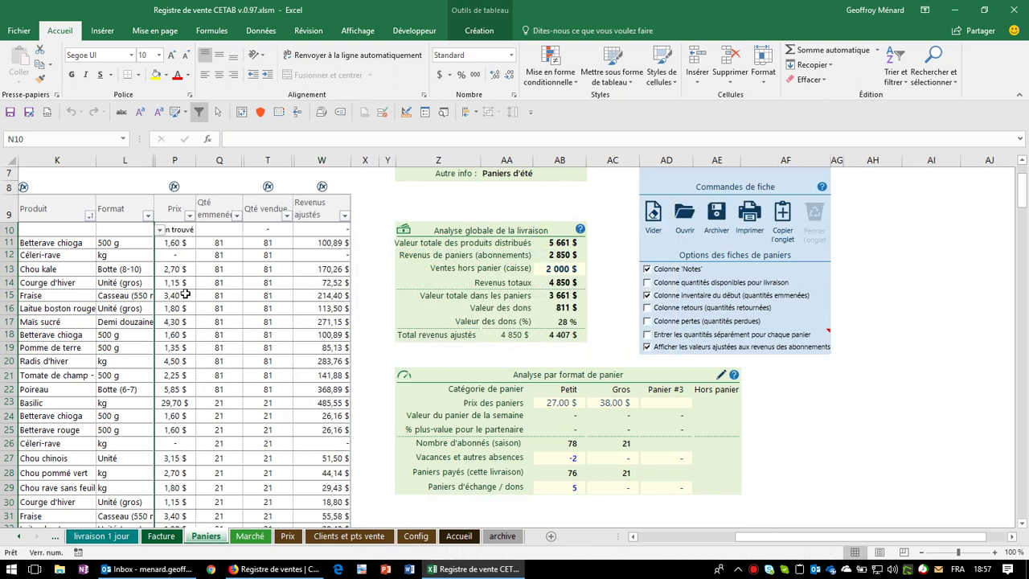
{"action": "left_click", "coordinate": [186, 295]}
Step: Inspect the Courge d'hiver format and Q12 quantity, then scroll to Melon d'eau at row 48
{"action": "left_click", "coordinate": [130, 280]}
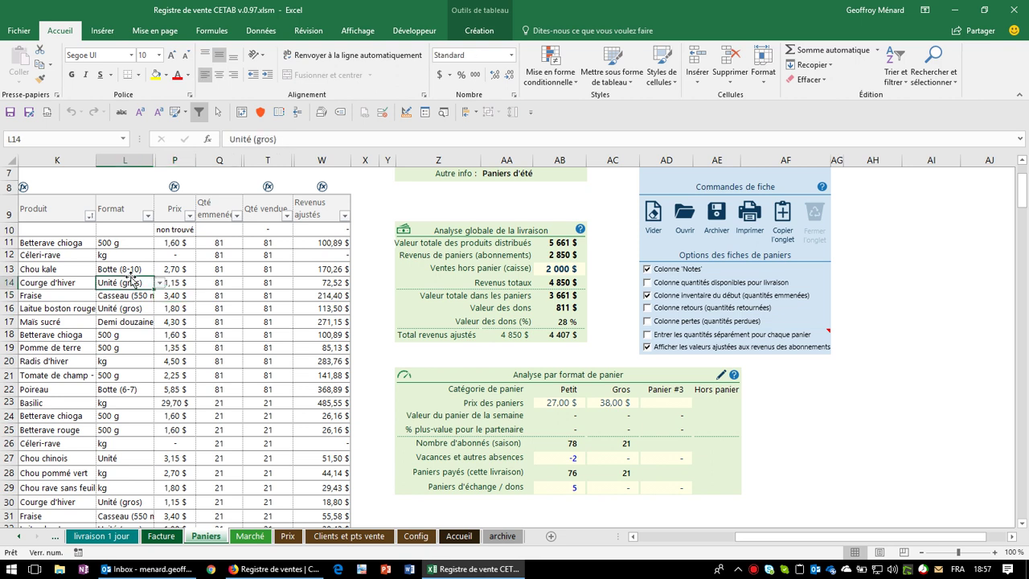
{"action": "left_click", "coordinate": [207, 252]}
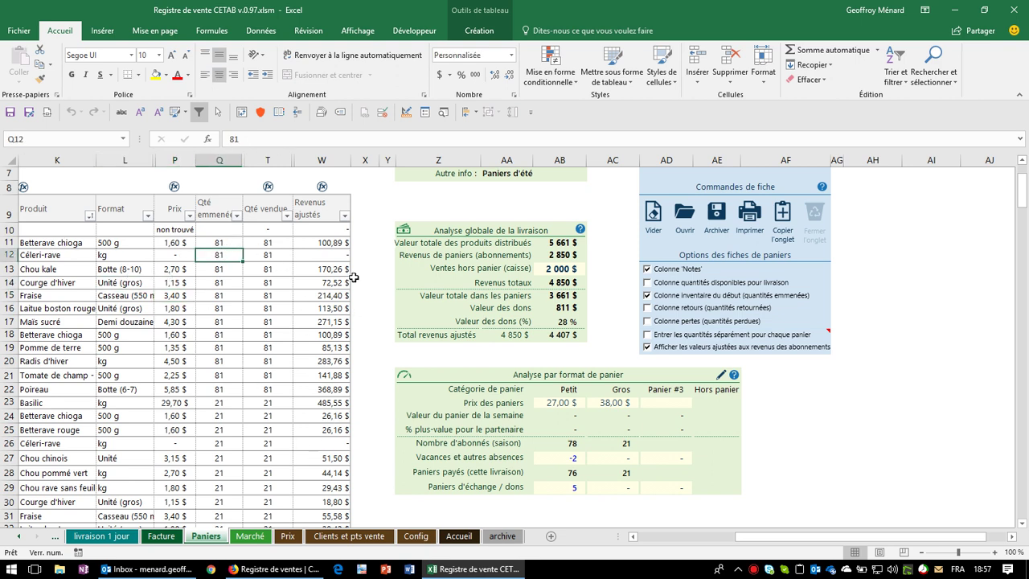
{"action": "scroll", "coordinate": [349, 443], "scroll_direction": "down", "scroll_amount": 2}
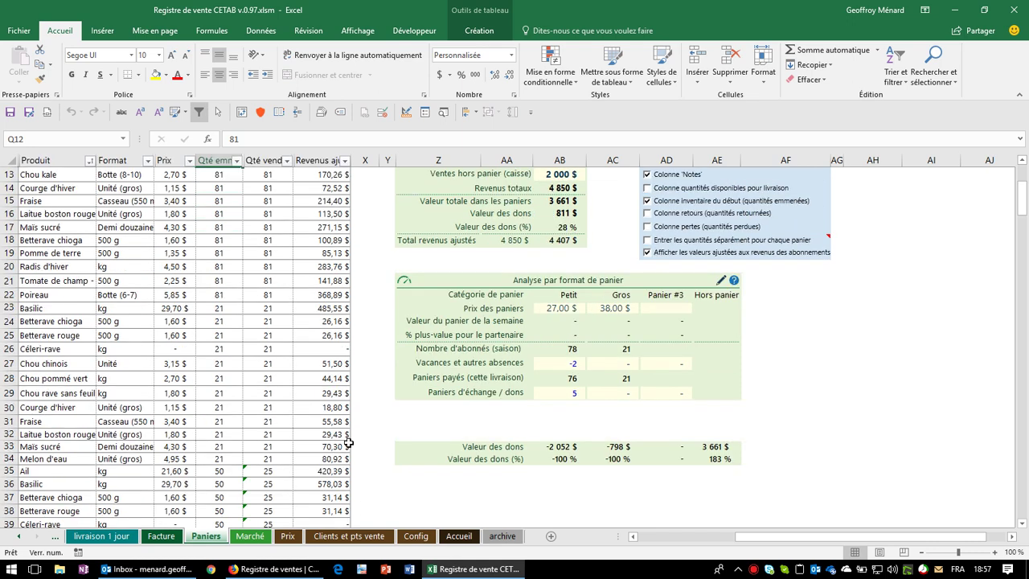
{"action": "scroll", "coordinate": [349, 443], "scroll_direction": "up", "scroll_amount": 1}
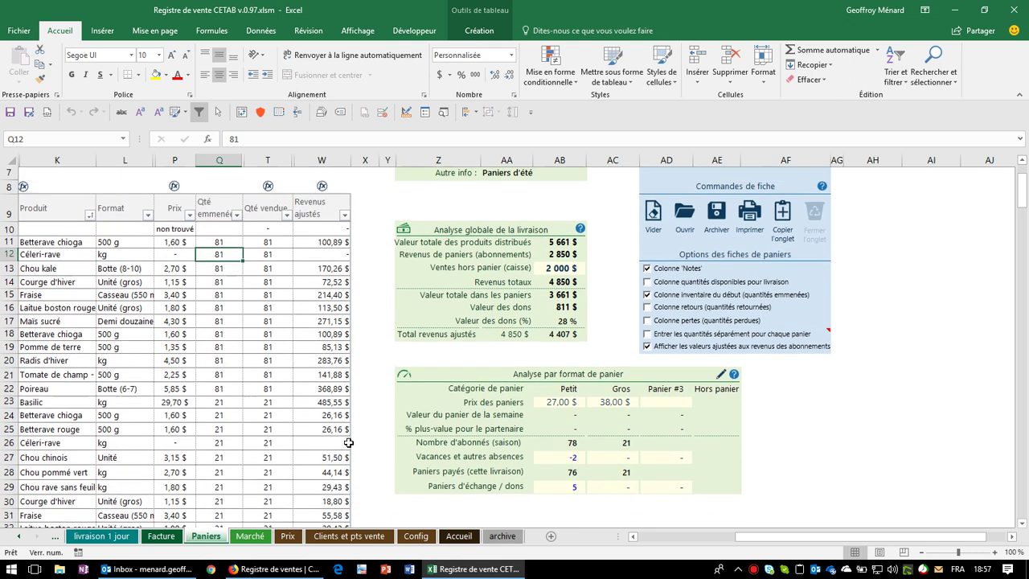
{"action": "scroll", "coordinate": [349, 442], "scroll_direction": "down", "scroll_amount": 2}
{"action": "scroll", "coordinate": [348, 443], "scroll_direction": "down", "scroll_amount": 2}
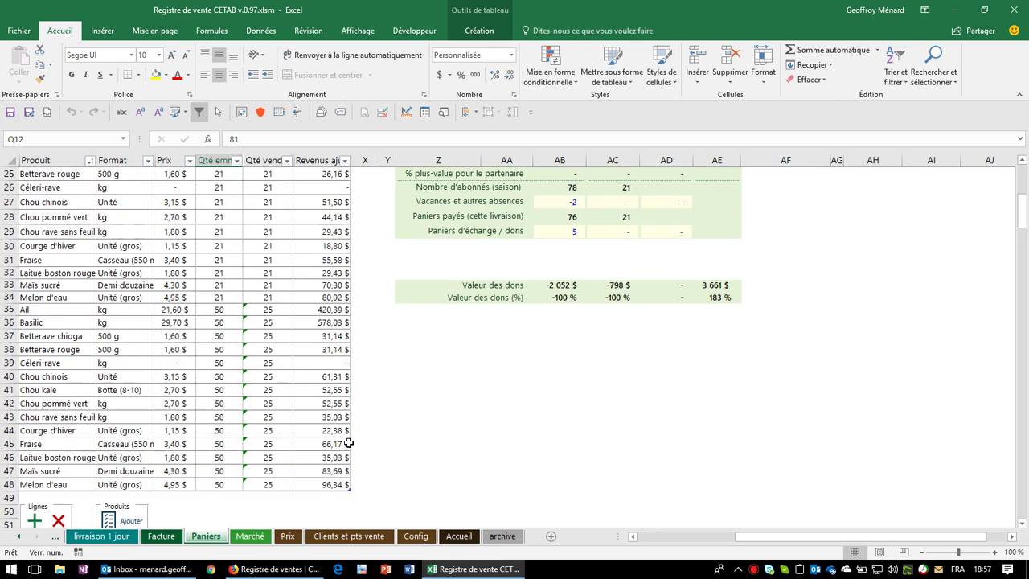
{"action": "scroll", "coordinate": [348, 442], "scroll_direction": "down", "scroll_amount": 1}
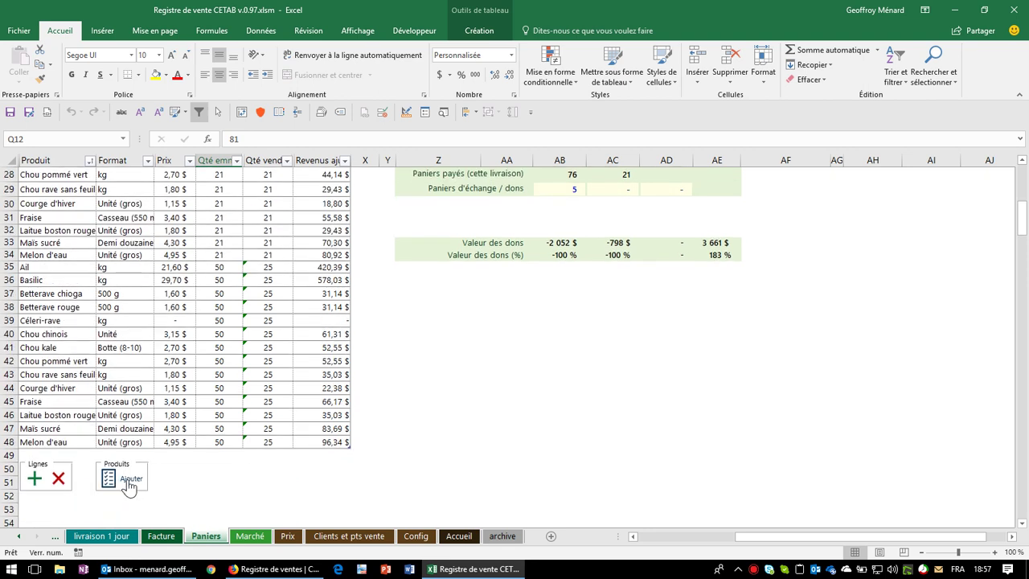
Step: Open the Produits Ajouter list and browse to Betterave rouge
{"action": "left_click", "coordinate": [129, 481]}
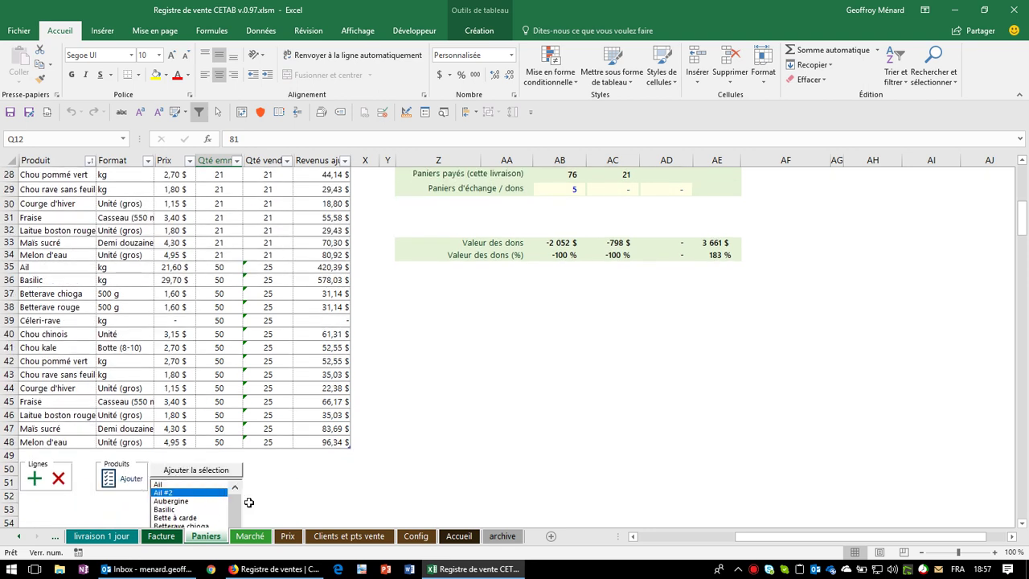
{"action": "scroll", "coordinate": [184, 503], "scroll_direction": "down", "scroll_amount": 1}
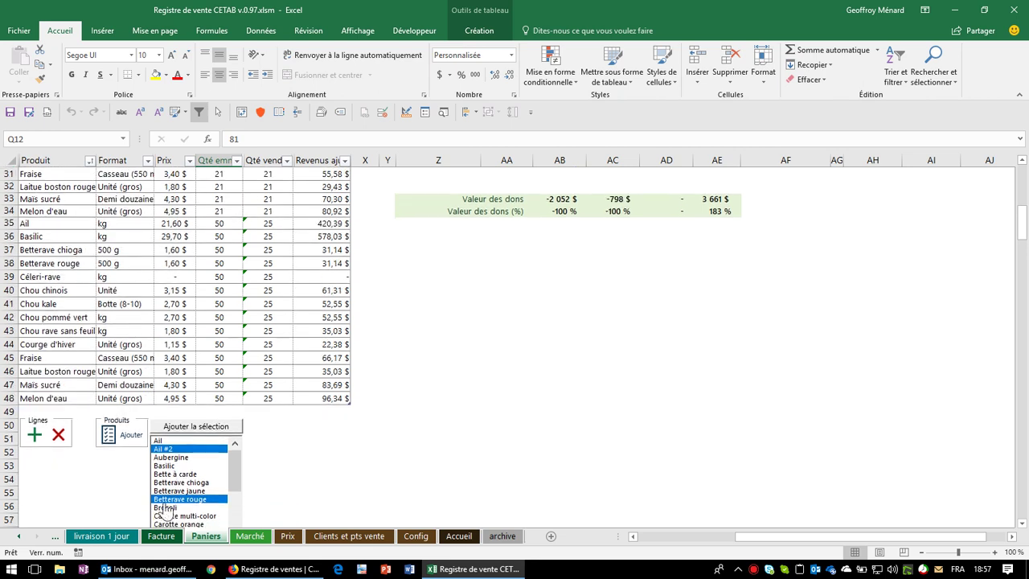
{"action": "left_click", "coordinate": [190, 501]}
Step: Browse product cells like Melon d'eau, Tomate de champ - Beef and Ail, then open the Produit filter
{"action": "left_click", "coordinate": [112, 396]}
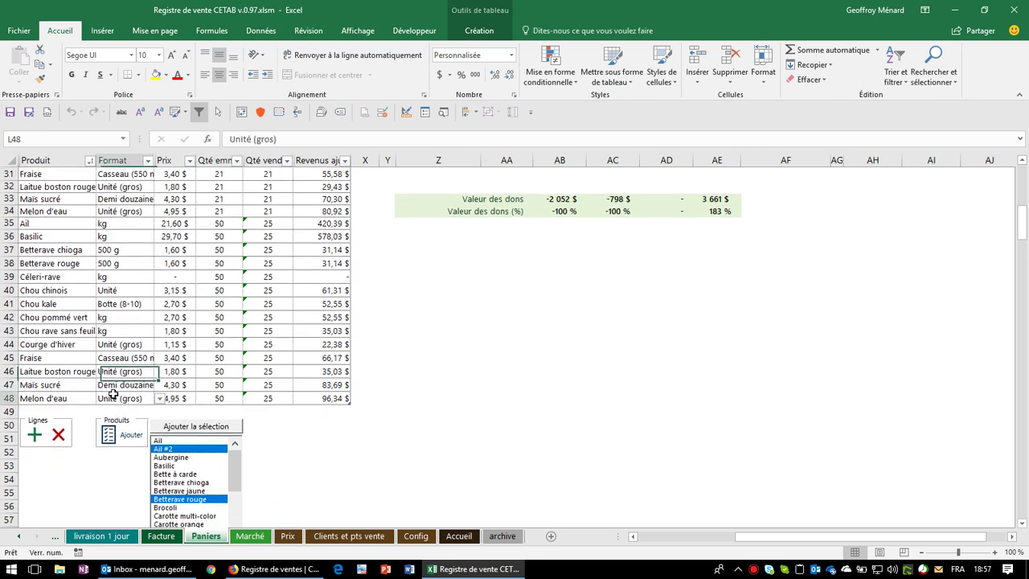
{"action": "scroll", "coordinate": [89, 277], "scroll_direction": "up", "scroll_amount": 7}
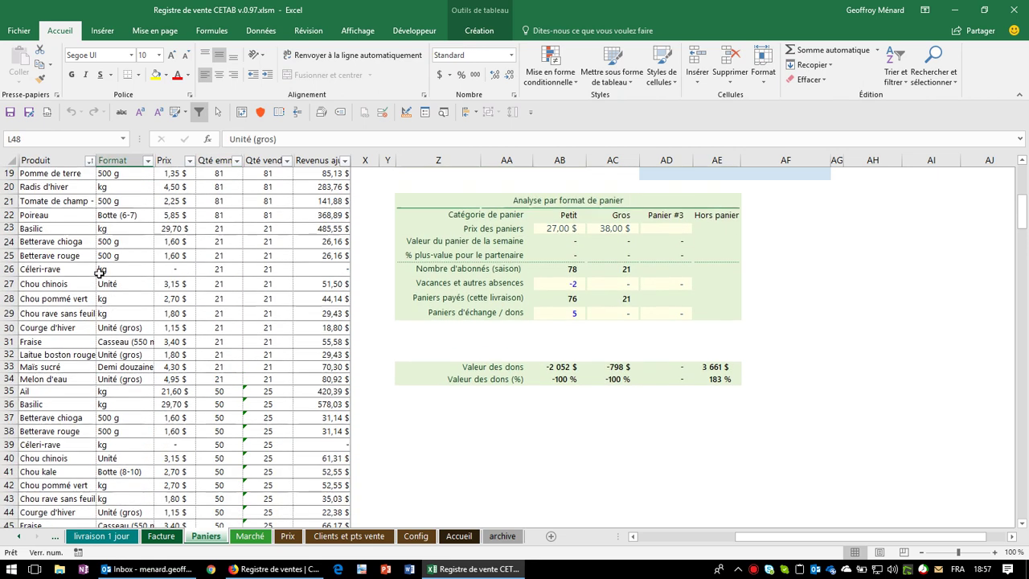
{"action": "scroll", "coordinate": [87, 281], "scroll_direction": "up", "scroll_amount": 4}
{"action": "scroll", "coordinate": [73, 306], "scroll_direction": "down", "scroll_amount": 6}
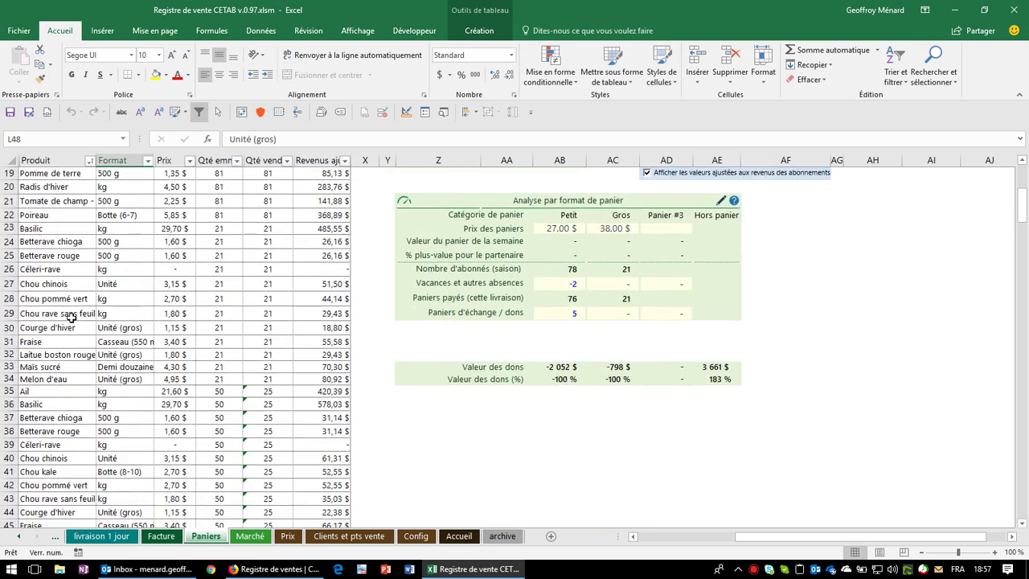
{"action": "scroll", "coordinate": [60, 330], "scroll_direction": "up", "scroll_amount": 1}
{"action": "scroll", "coordinate": [52, 346], "scroll_direction": "up", "scroll_amount": 1}
{"action": "left_click", "coordinate": [52, 280]}
{"action": "scroll", "coordinate": [51, 352], "scroll_direction": "down", "scroll_amount": 2}
{"action": "scroll", "coordinate": [46, 290], "scroll_direction": "down", "scroll_amount": 2}
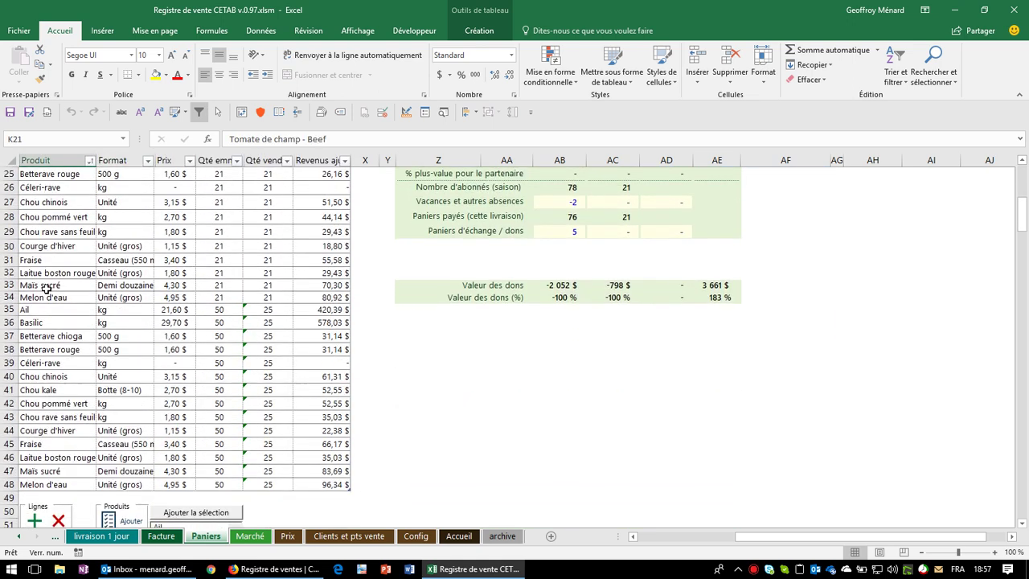
{"action": "scroll", "coordinate": [37, 316], "scroll_direction": "up", "scroll_amount": 1}
{"action": "left_click", "coordinate": [37, 316]}
{"action": "left_click", "coordinate": [37, 351]}
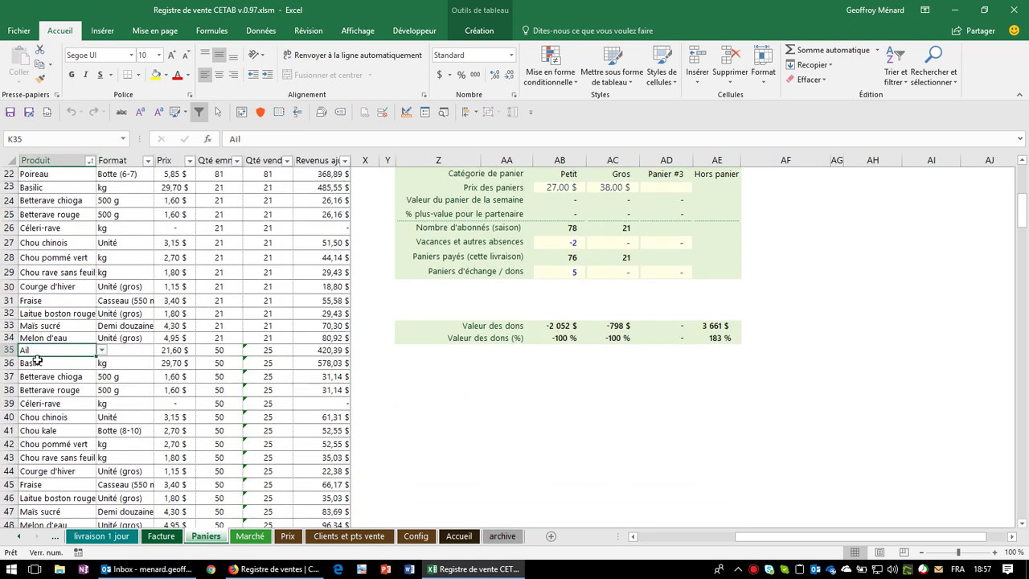
{"action": "scroll", "coordinate": [71, 340], "scroll_direction": "up", "scroll_amount": 7}
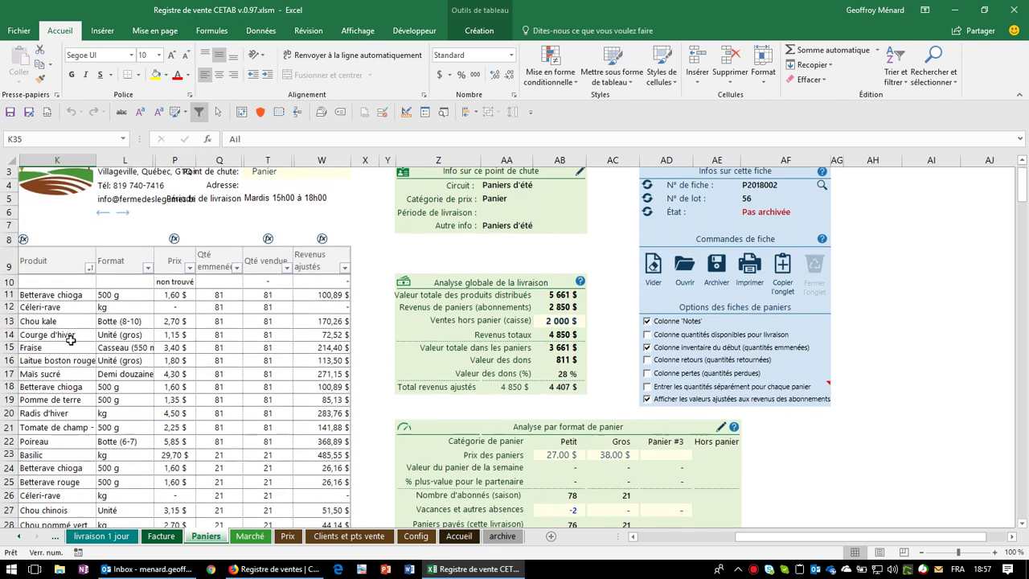
{"action": "scroll", "coordinate": [80, 306], "scroll_direction": "down", "scroll_amount": 1}
{"action": "left_click", "coordinate": [89, 256]}
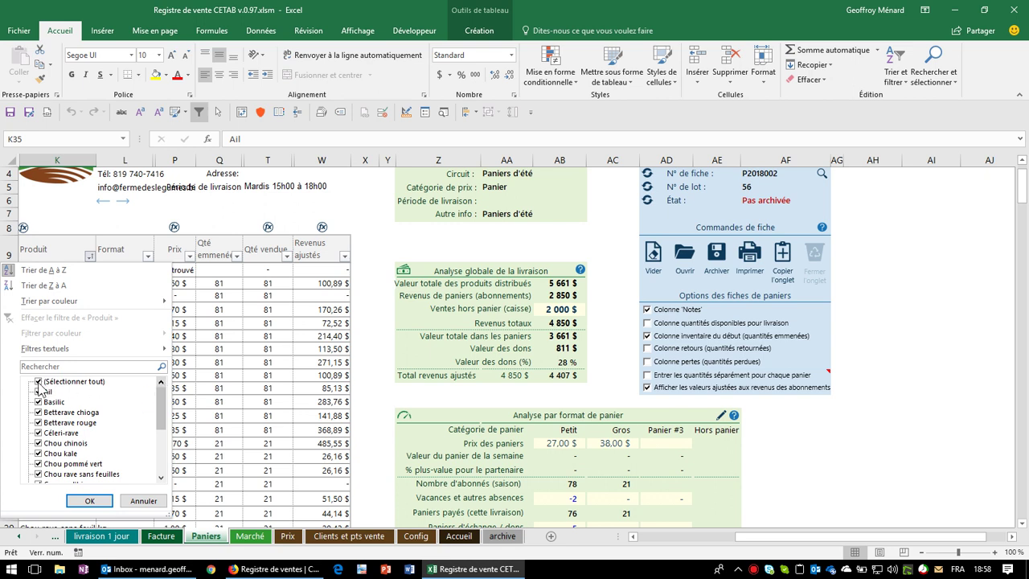
Step: Sort the Produit column A to Z, then check the sold-quantity formula in T15
{"action": "left_click", "coordinate": [78, 270]}
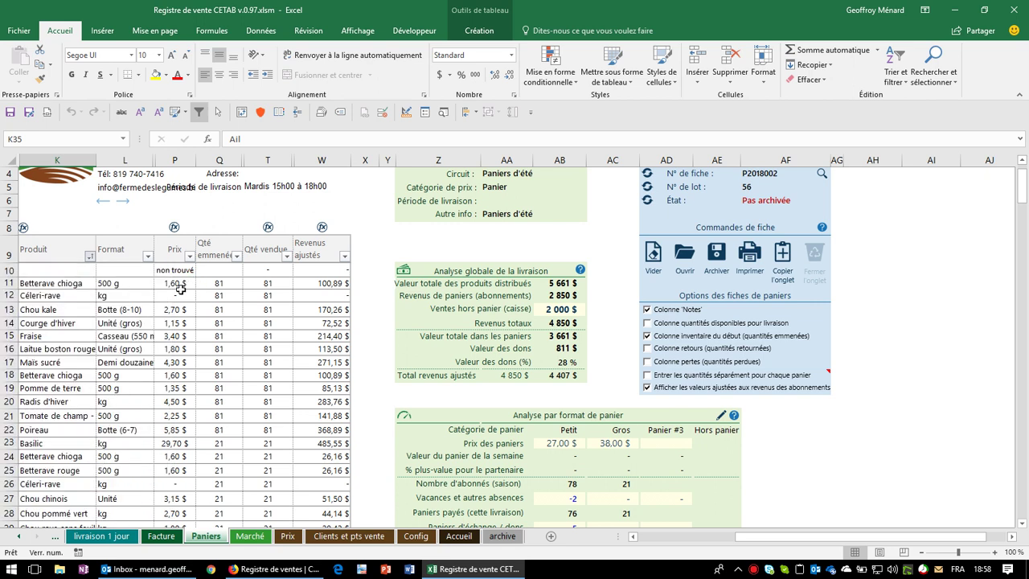
{"action": "scroll", "coordinate": [161, 303], "scroll_direction": "up", "scroll_amount": 1}
{"action": "scroll", "coordinate": [49, 398], "scroll_direction": "down", "scroll_amount": 3}
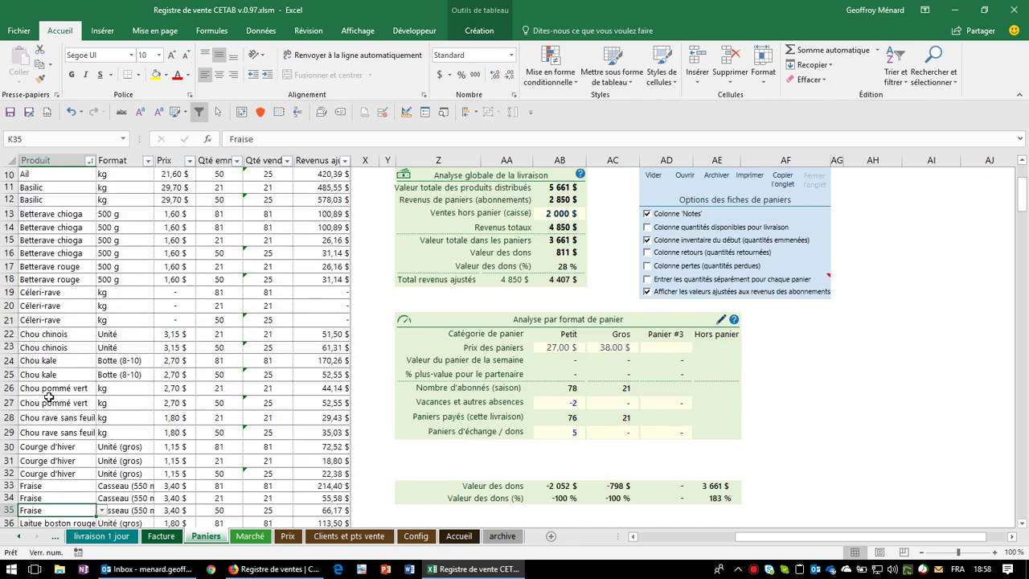
{"action": "scroll", "coordinate": [49, 398], "scroll_direction": "up", "scroll_amount": 1}
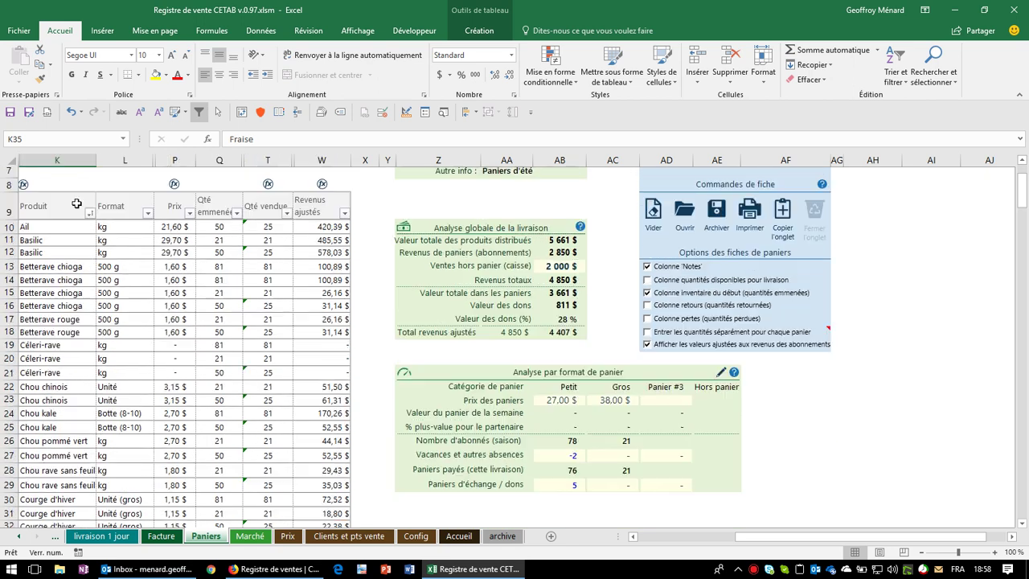
{"action": "scroll", "coordinate": [46, 460], "scroll_direction": "up", "scroll_amount": 1}
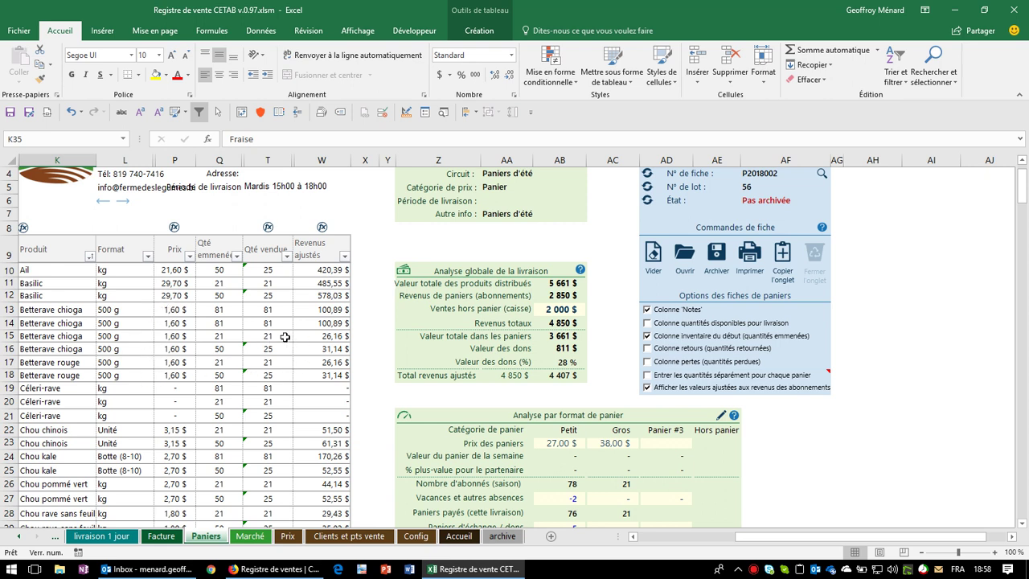
{"action": "left_click", "coordinate": [284, 336]}
{"action": "scroll", "coordinate": [356, 404], "scroll_direction": "down", "scroll_amount": 3}
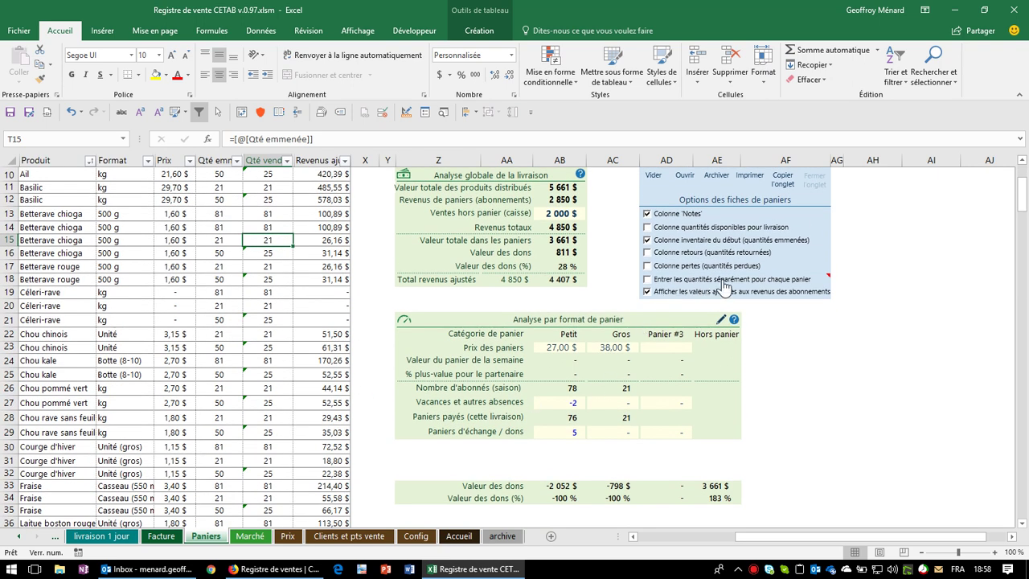
Step: Delete the shape hiding the basket analysis rows and select the empty shape below
{"action": "left_click", "coordinate": [555, 387]}
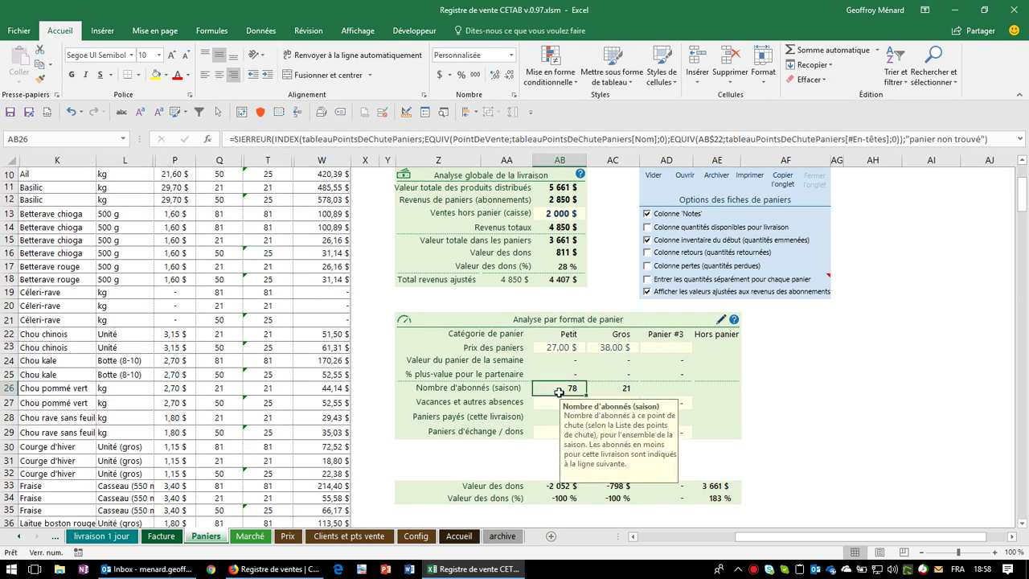
{"action": "left_click", "coordinate": [541, 471]}
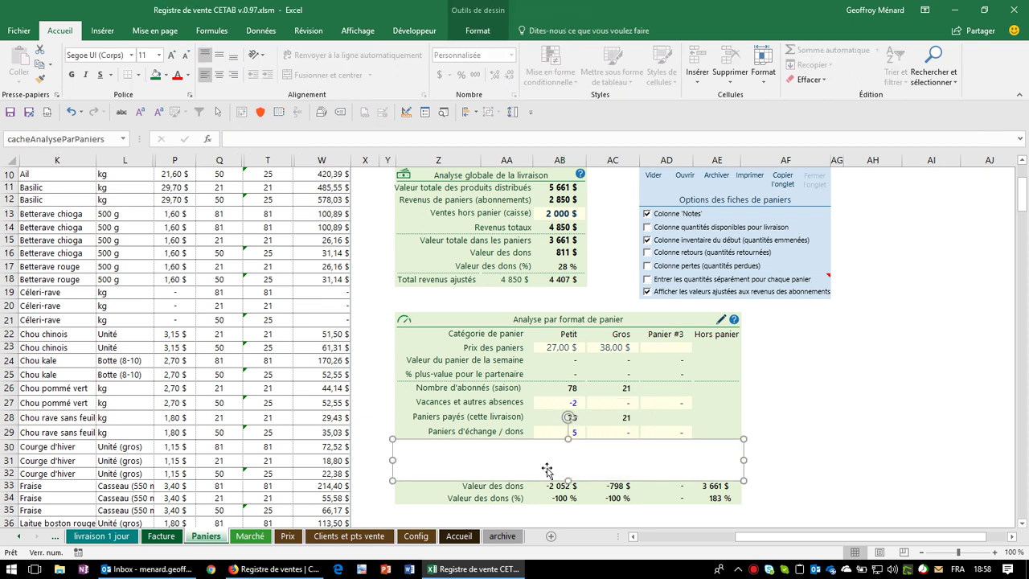
{"action": "scroll", "coordinate": [543, 471], "scroll_direction": "down", "scroll_amount": 3}
{"action": "key", "text": "Delete"}
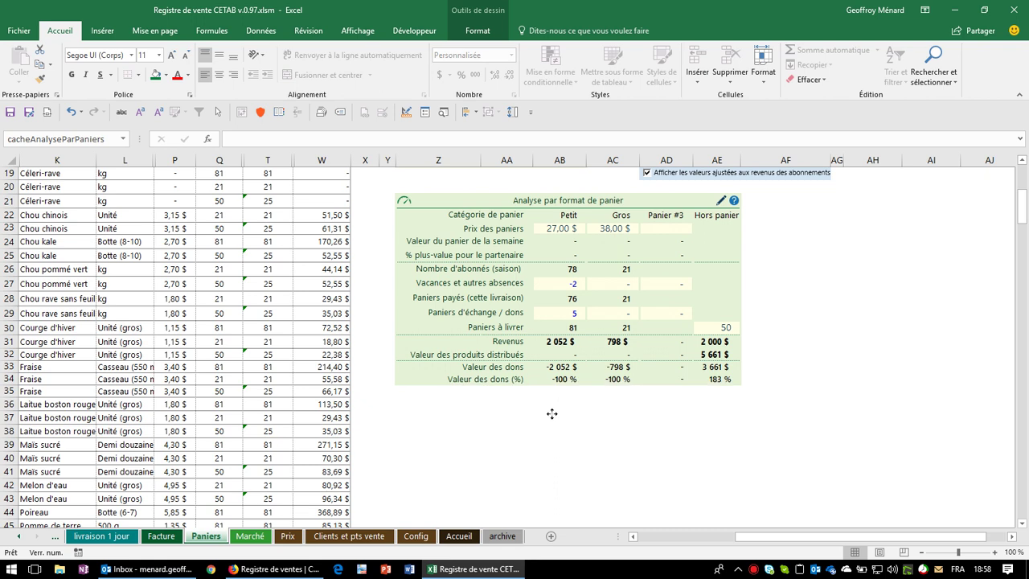
{"action": "left_click", "coordinate": [552, 415]}
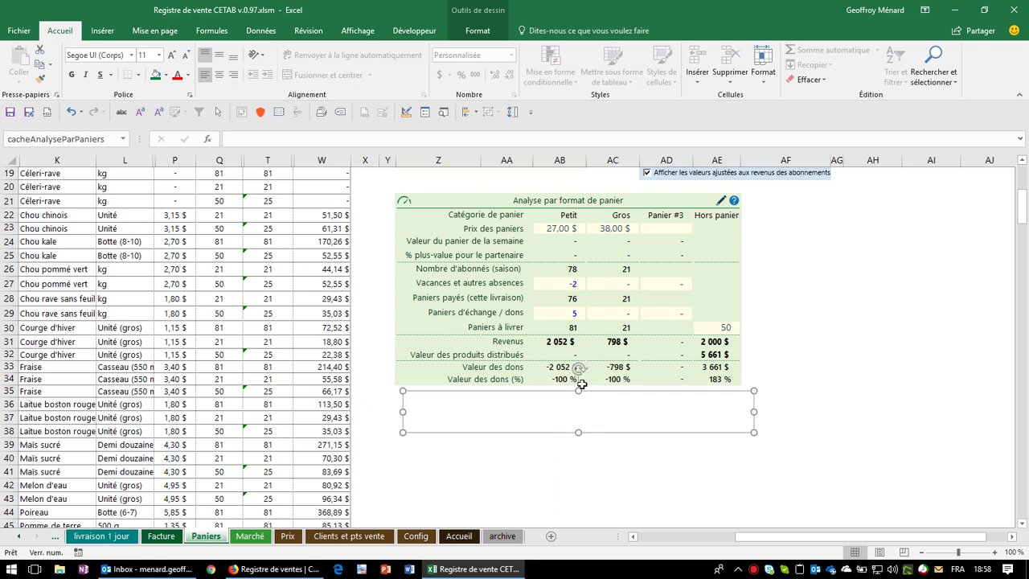
Step: Check the Petit and Gros subscriber counts, absences, revenue, donation and distributed values
{"action": "left_click", "coordinate": [575, 315]}
{"action": "key", "text": "Down"}
{"action": "key", "text": "Down"}
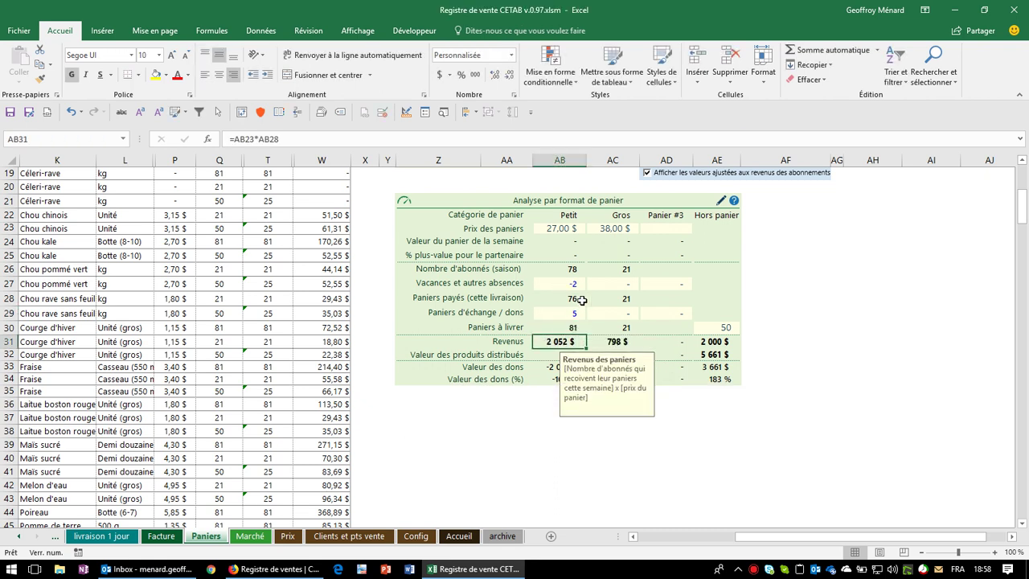
{"action": "left_click", "coordinate": [573, 272]}
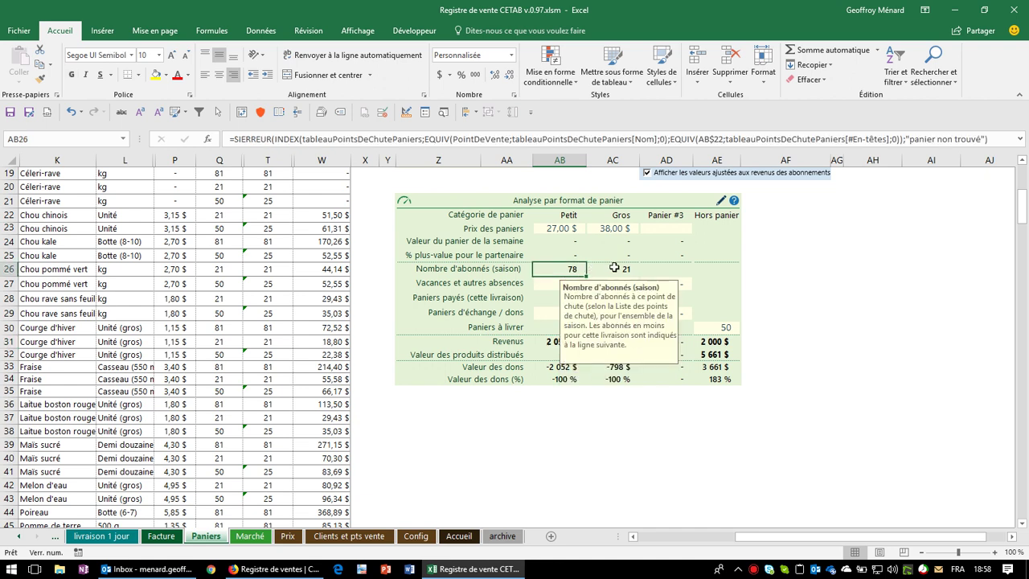
{"action": "left_click", "coordinate": [614, 268]}
{"action": "left_click", "coordinate": [569, 284]}
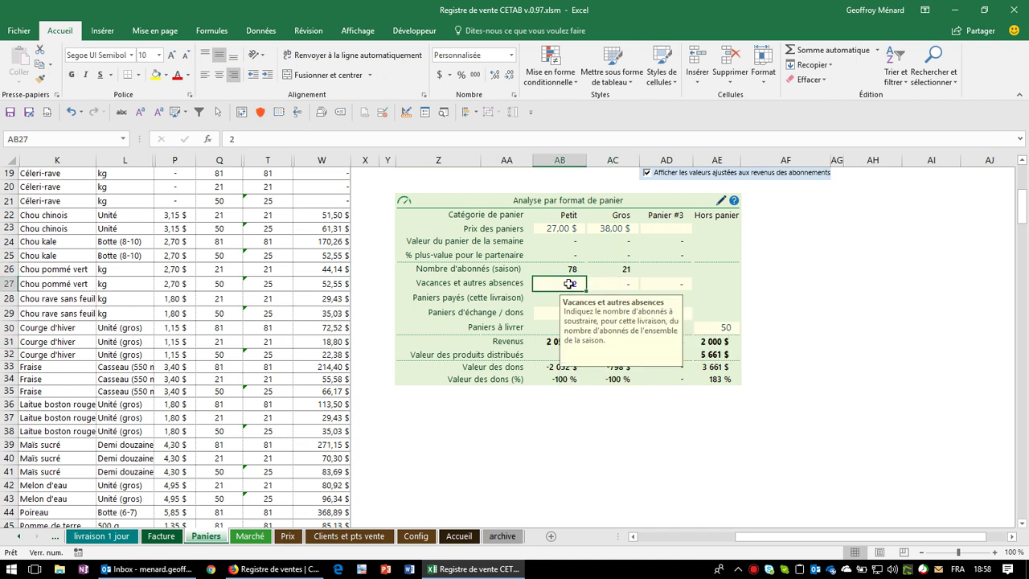
{"action": "left_click_drag", "start_coordinate": [567, 269], "coordinate": [631, 270]}
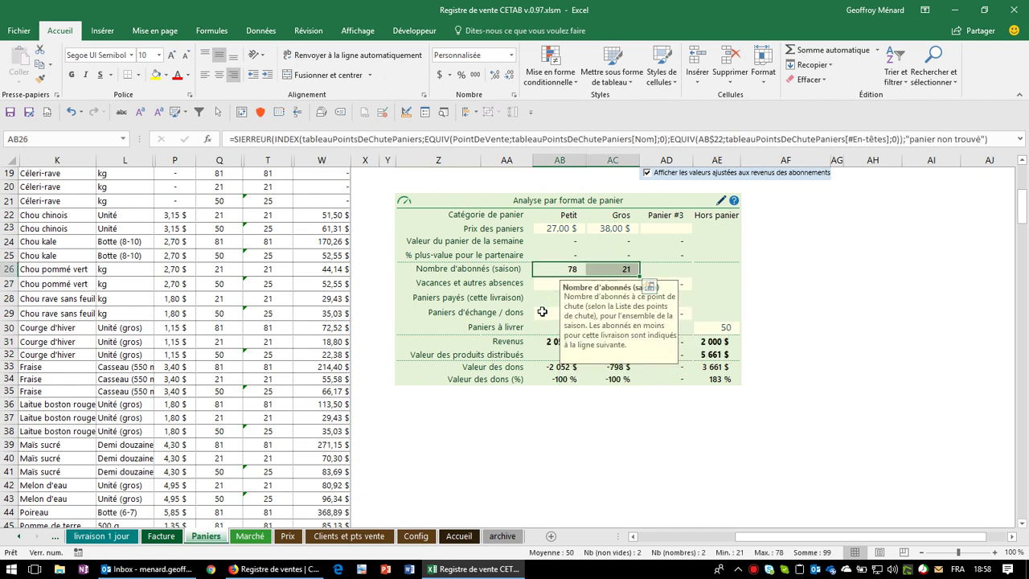
{"action": "left_click", "coordinate": [543, 312]}
{"action": "left_click", "coordinate": [554, 342]}
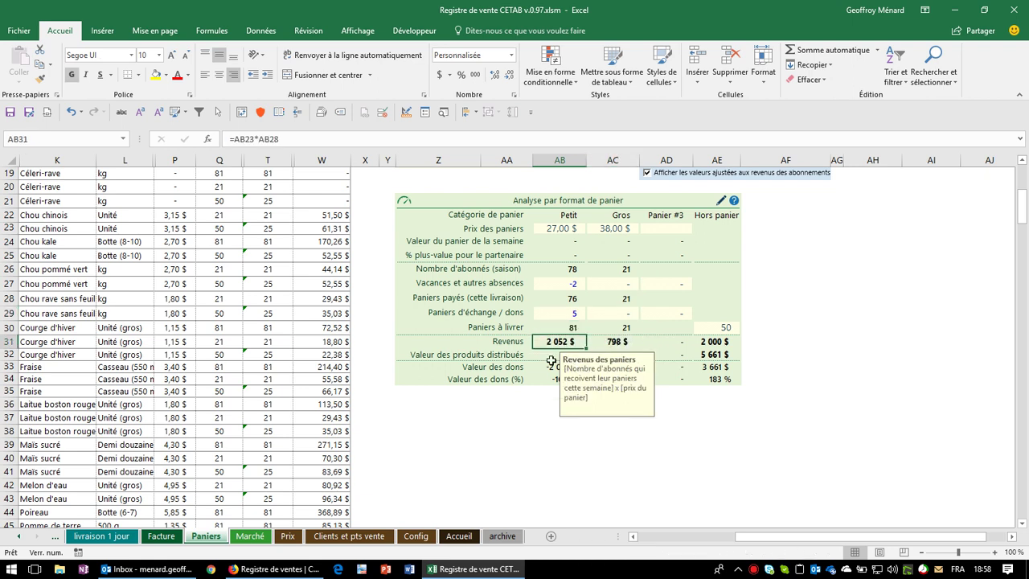
{"action": "left_click", "coordinate": [548, 363]}
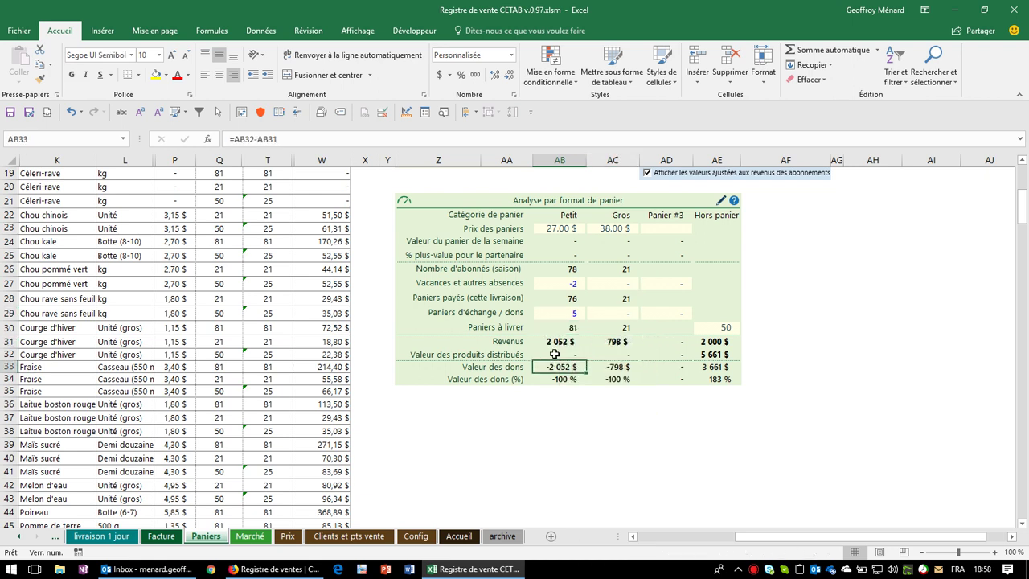
{"action": "left_click", "coordinate": [555, 355]}
{"action": "left_click", "coordinate": [604, 354]}
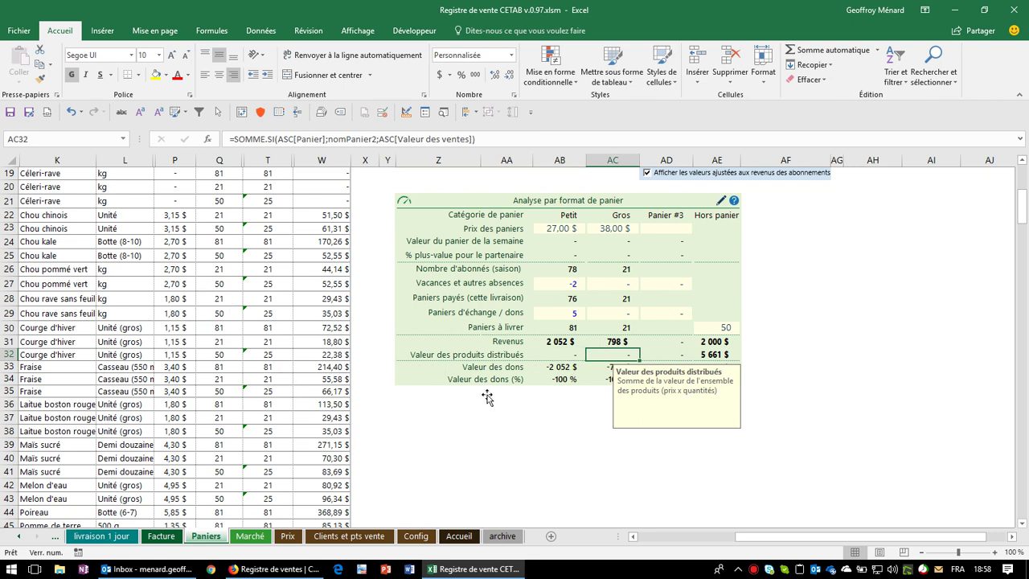
Step: Drag the cacheAnalyseParPaniers shape up over the distributed-value and donation rows
{"action": "left_click", "coordinate": [565, 400]}
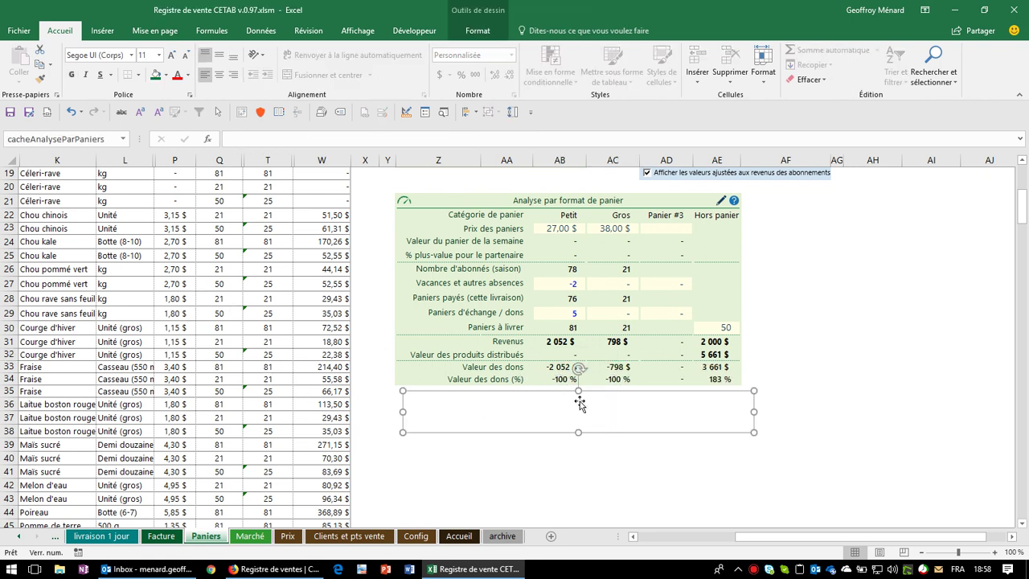
{"action": "left_click_drag", "start_coordinate": [565, 399], "coordinate": [566, 361]}
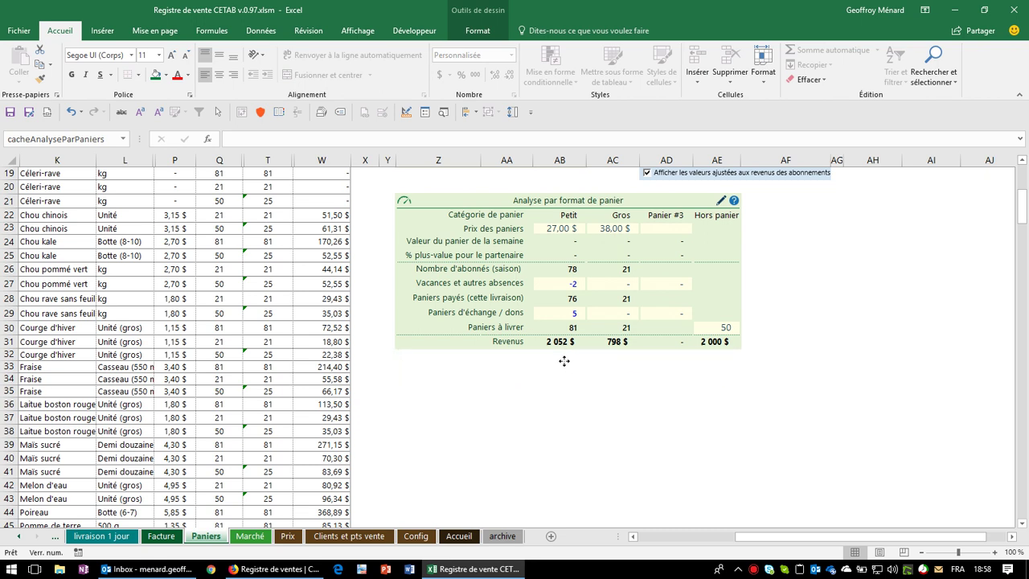
{"action": "left_click", "coordinate": [566, 341]}
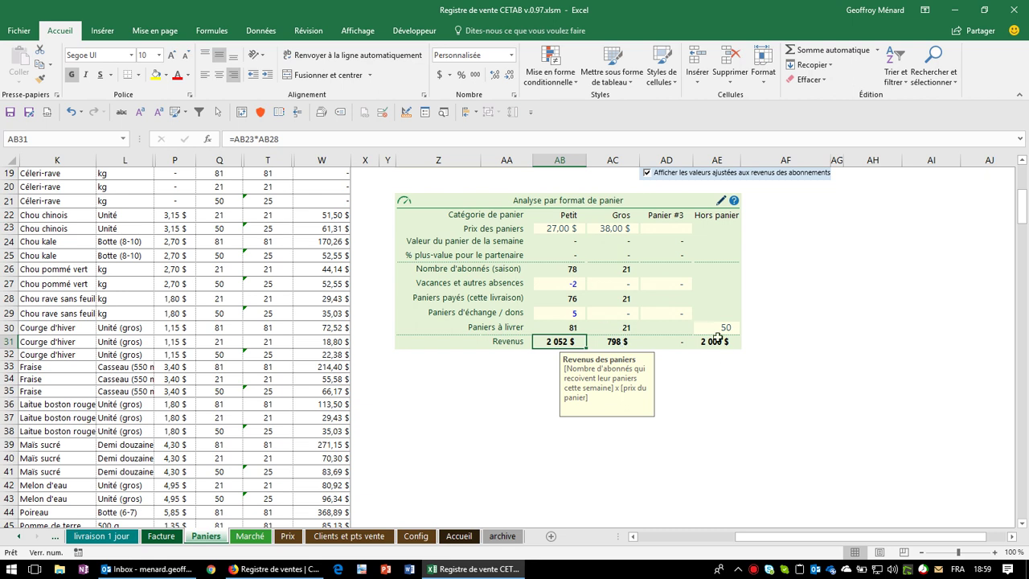
{"action": "scroll", "coordinate": [687, 406], "scroll_direction": "up", "scroll_amount": 1}
Step: Change the off-basket cash sales in AB13 to 1900
{"action": "scroll", "coordinate": [687, 407], "scroll_direction": "up", "scroll_amount": 2}
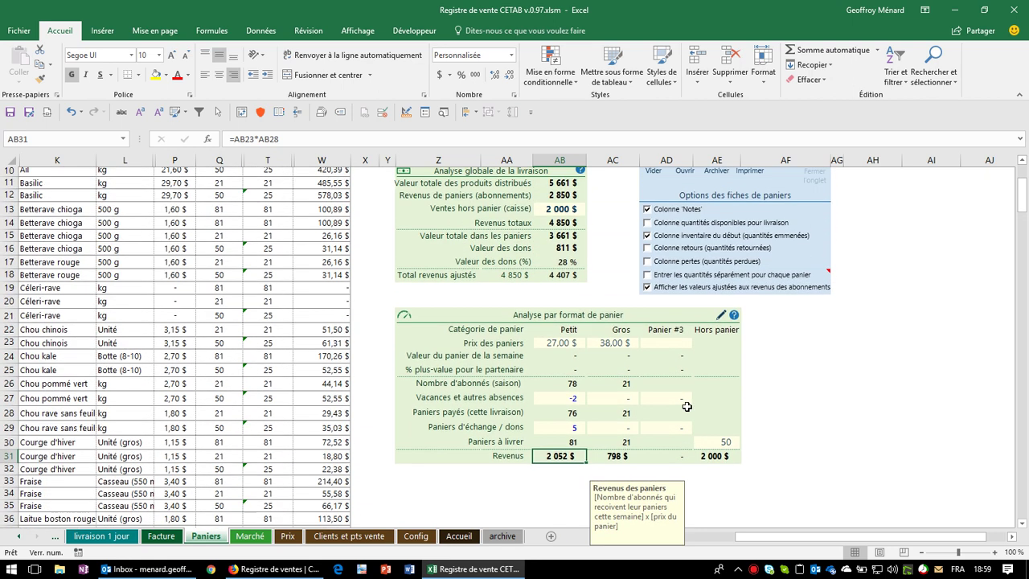
{"action": "scroll", "coordinate": [687, 406], "scroll_direction": "up", "scroll_amount": 1}
{"action": "scroll", "coordinate": [686, 406], "scroll_direction": "down", "scroll_amount": 1}
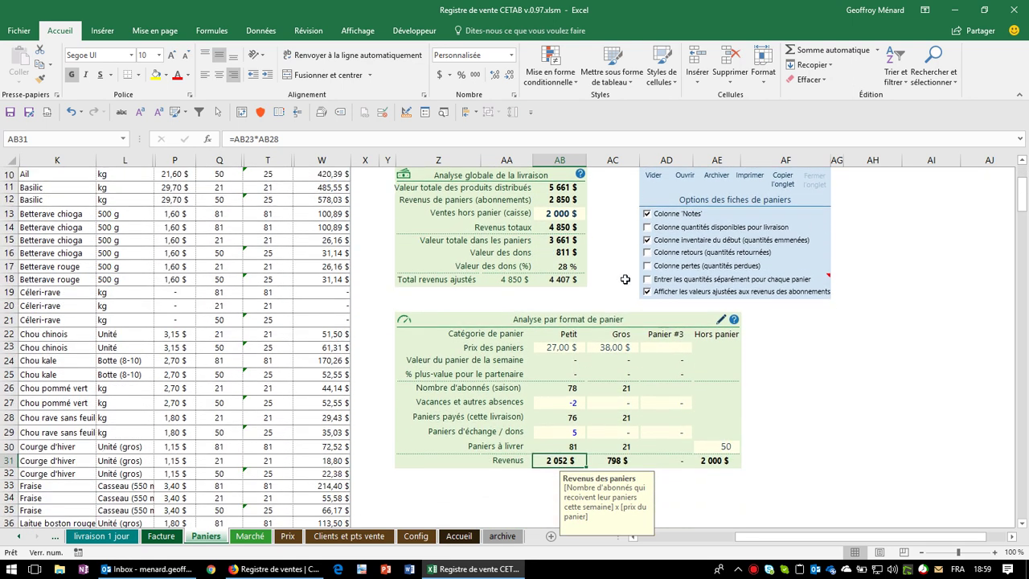
{"action": "left_click", "coordinate": [558, 215]}
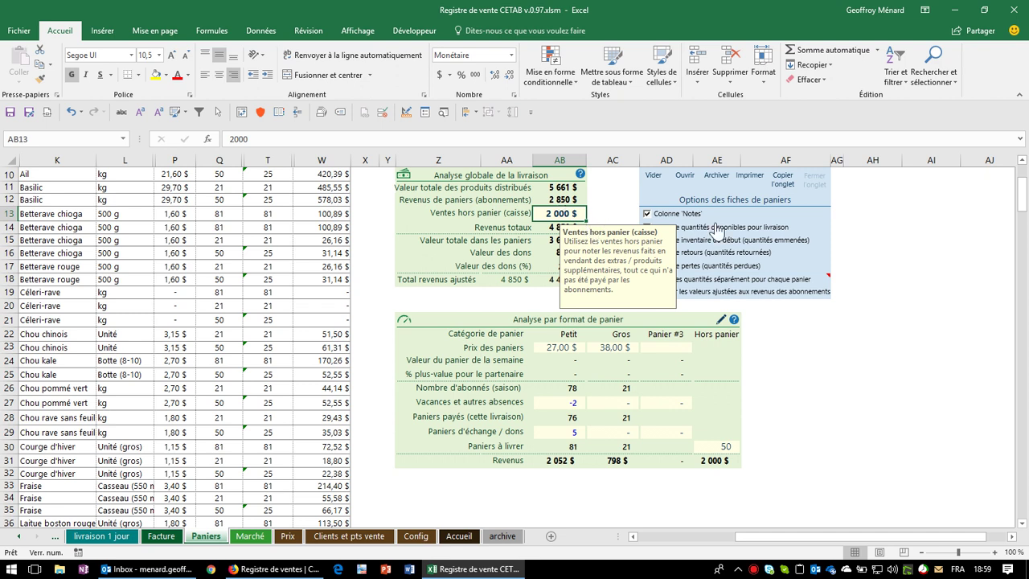
{"action": "type", "text": "1900"}
{"action": "key", "text": "Return"}
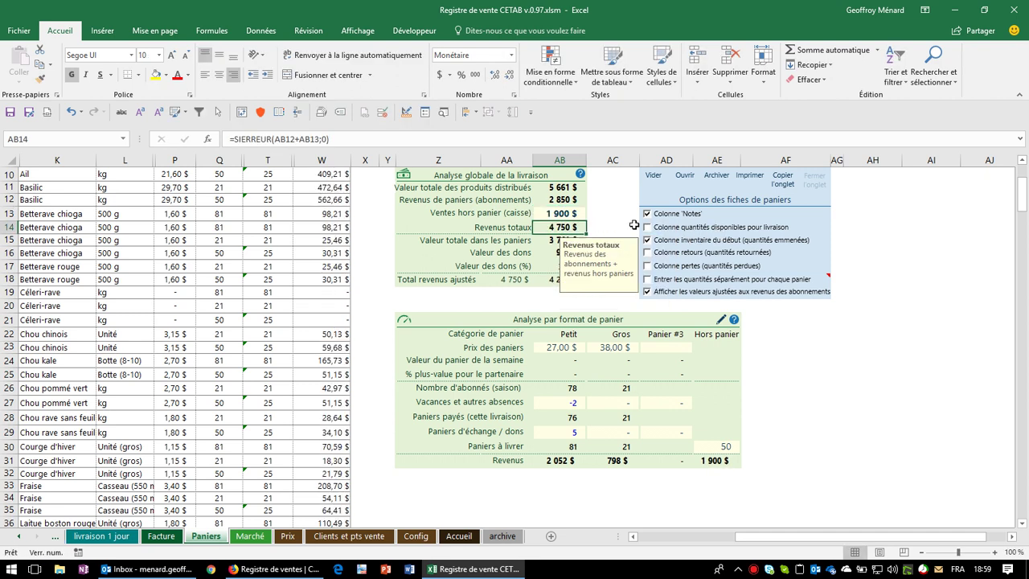
Step: Review the total basket value SIERREUR formula in AB15 without changing it
{"action": "left_click", "coordinate": [525, 241]}
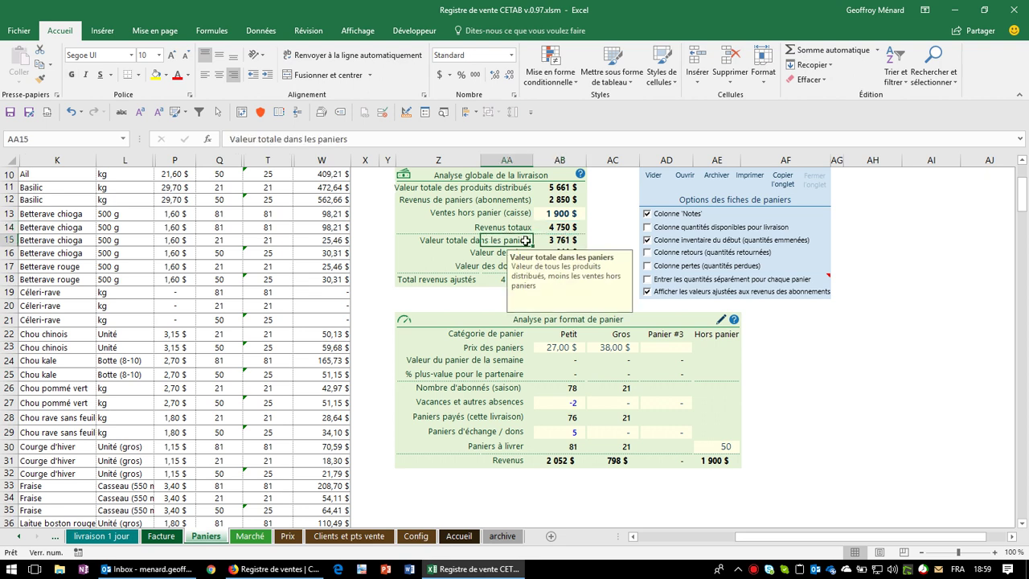
{"action": "left_click", "coordinate": [571, 333]}
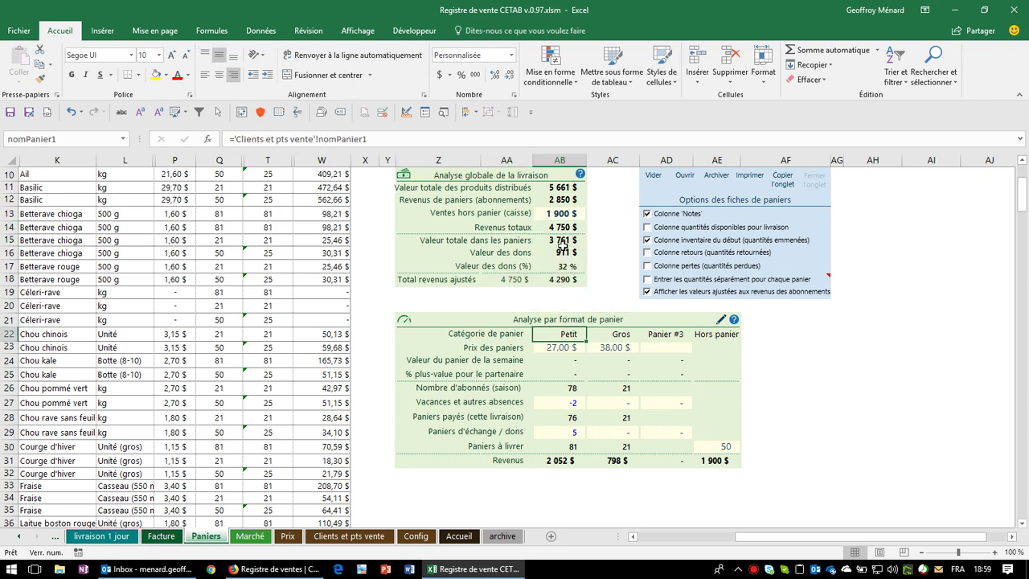
{"action": "left_click", "coordinate": [562, 243]}
{"action": "double_click", "coordinate": [570, 240]}
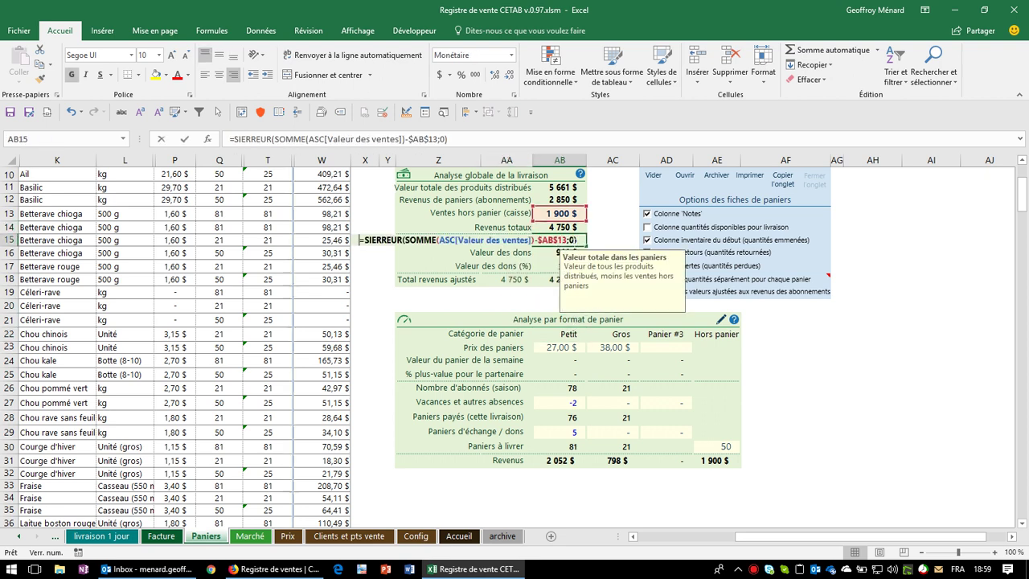
{"action": "scroll", "coordinate": [570, 240], "scroll_direction": "up", "scroll_amount": 1}
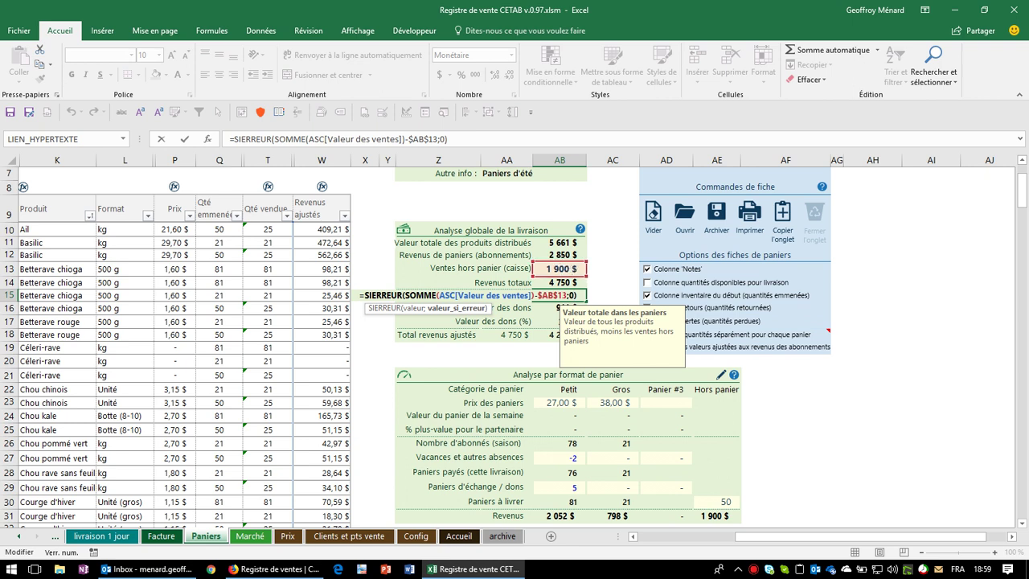
{"action": "key", "text": "Return"}
Step: Inspect the adjusted total revenue formula beside the summary
{"action": "scroll", "coordinate": [518, 298], "scroll_direction": "down", "scroll_amount": 1}
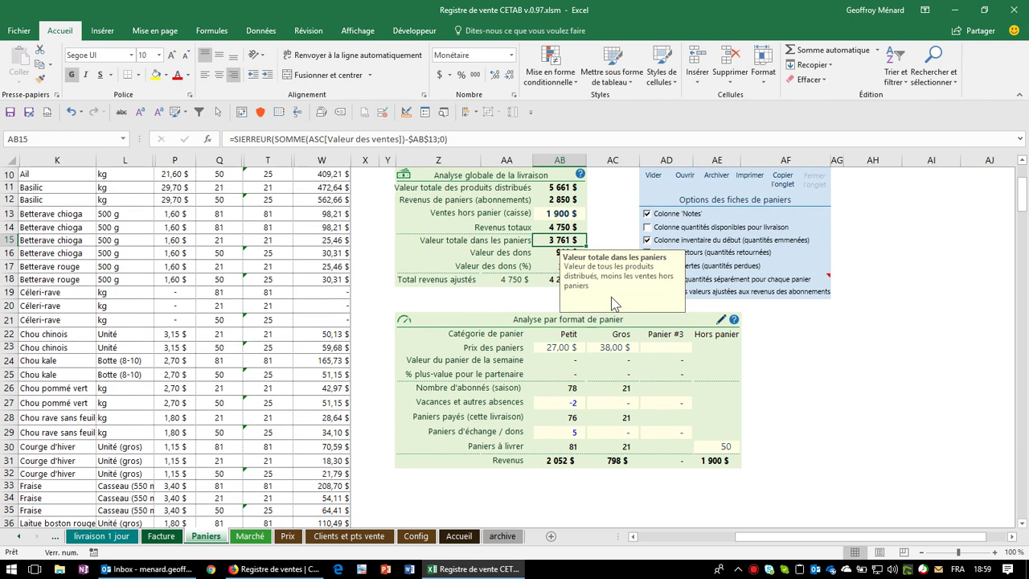
{"action": "left_click", "coordinate": [518, 294]}
{"action": "left_click_drag", "start_coordinate": [518, 298], "coordinate": [516, 295]}
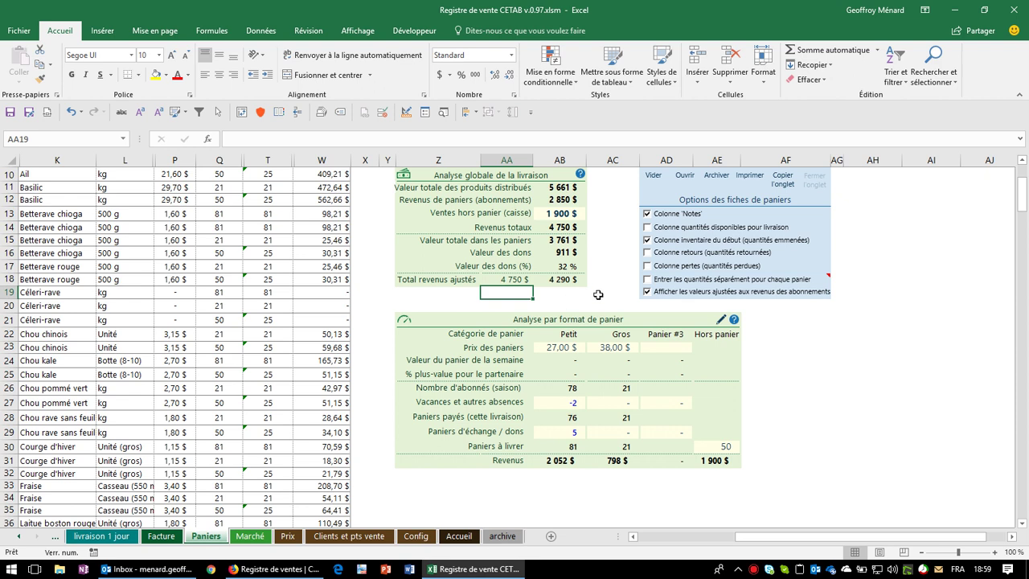
{"action": "left_click", "coordinate": [598, 294]}
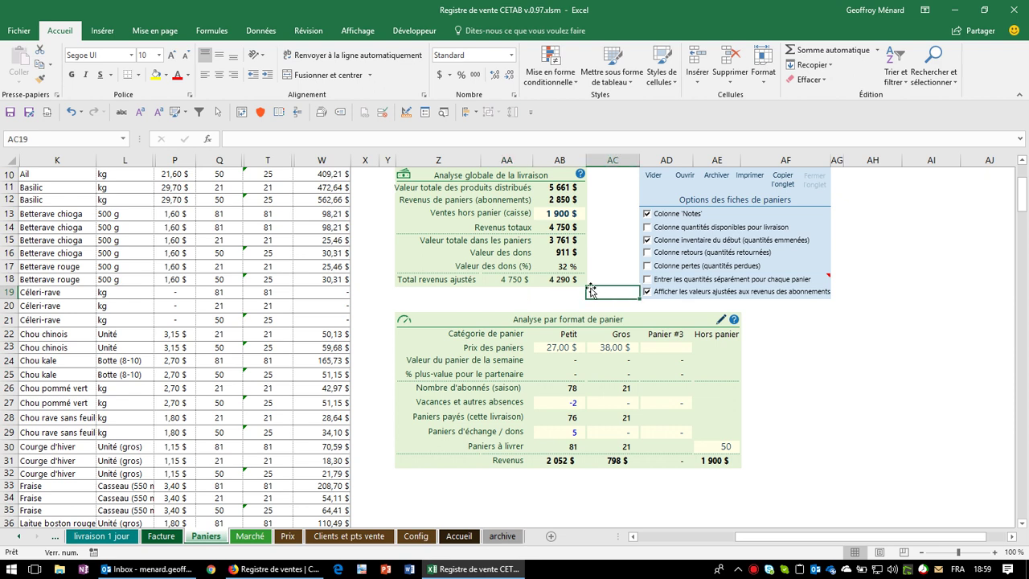
{"action": "left_click", "coordinate": [567, 279]}
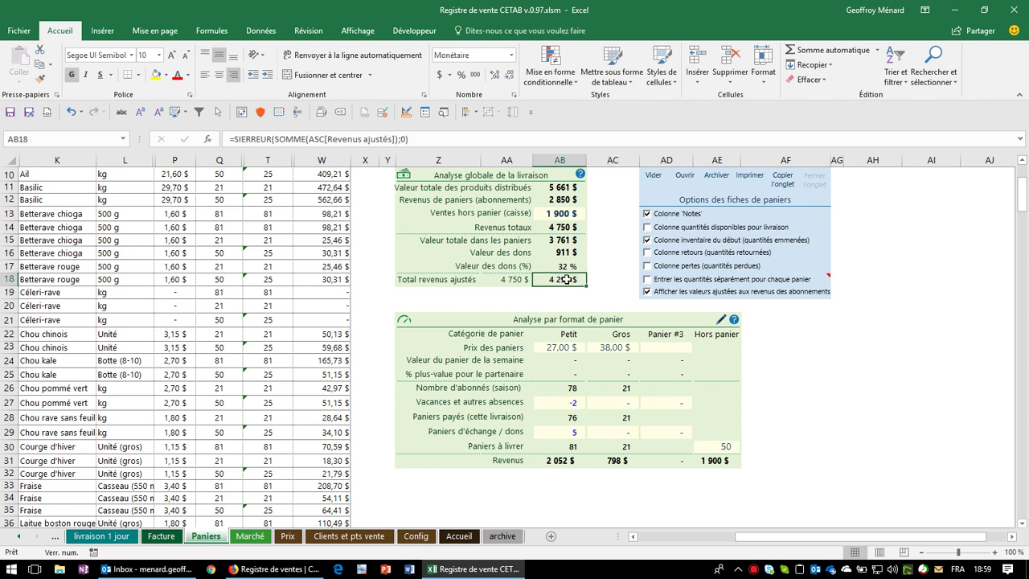
{"action": "left_click", "coordinate": [330, 178]}
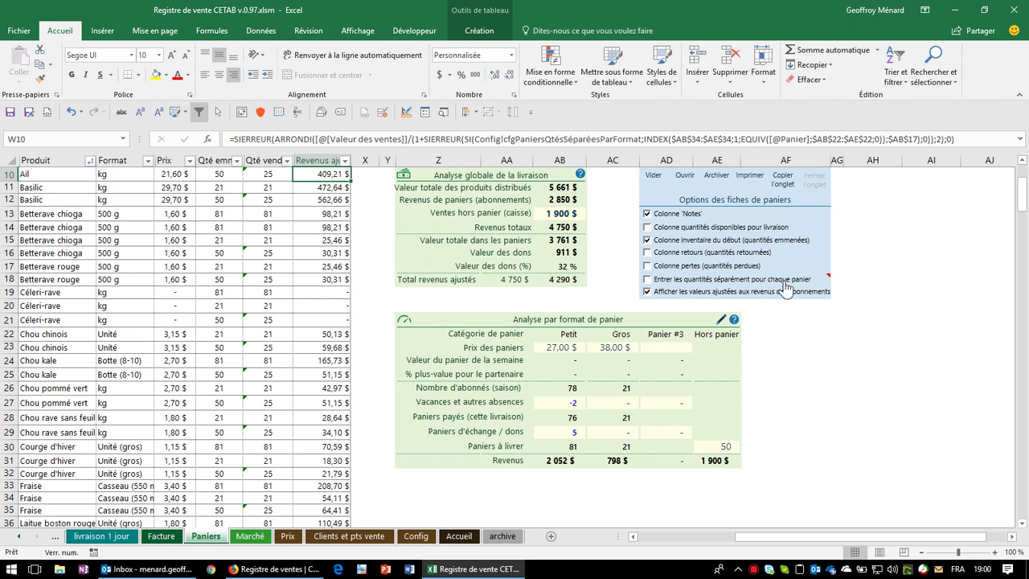
{"action": "mouse_move", "coordinate": [778, 288]}
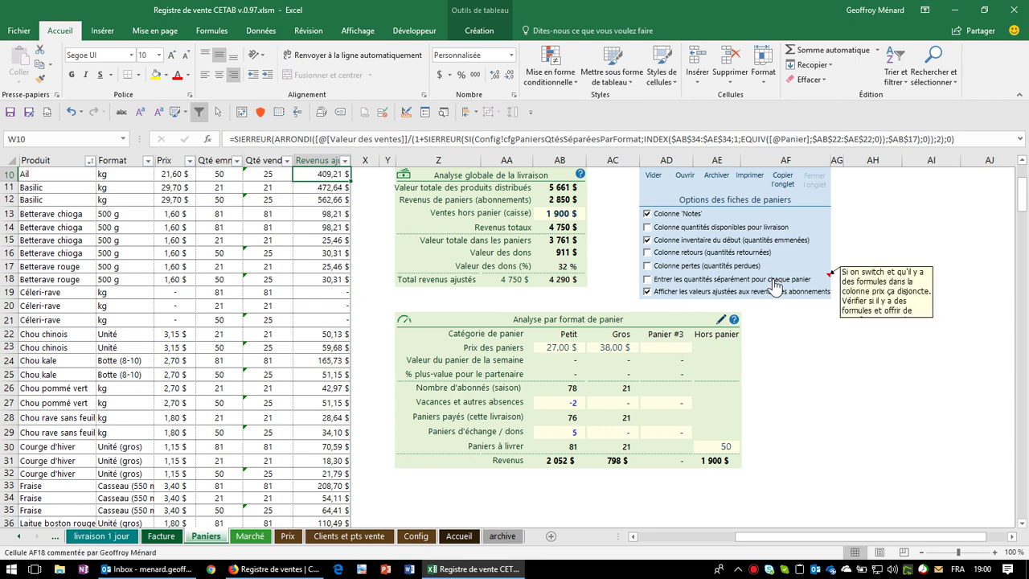